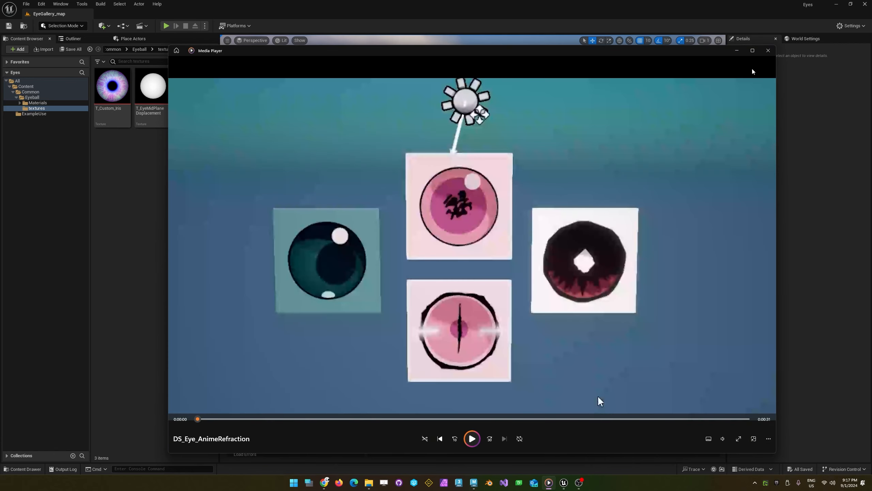
- Switch from the video player to the Unreal Editor level, then select and frame the flat plane with the eye material
left_click(549, 482)
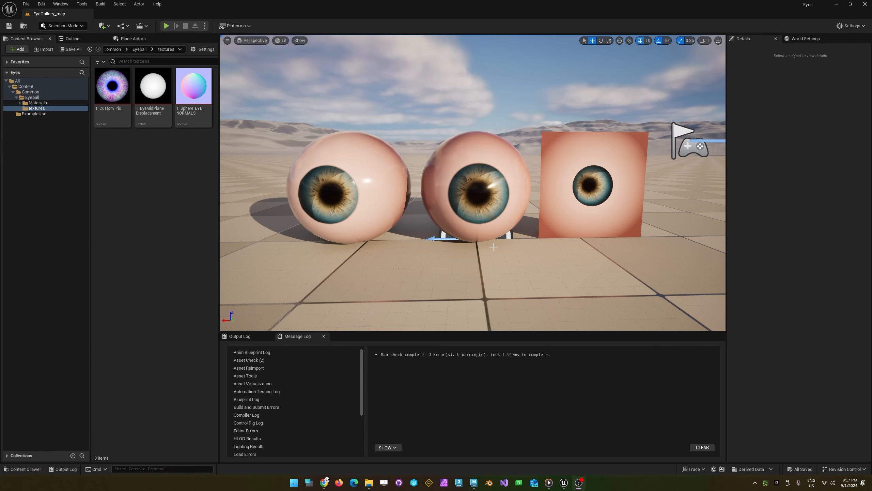
key("w")
right_click_drag(432, 195, 433, 196)
key("a")
key("d")
right_click_drag(347, 259, 347, 259)
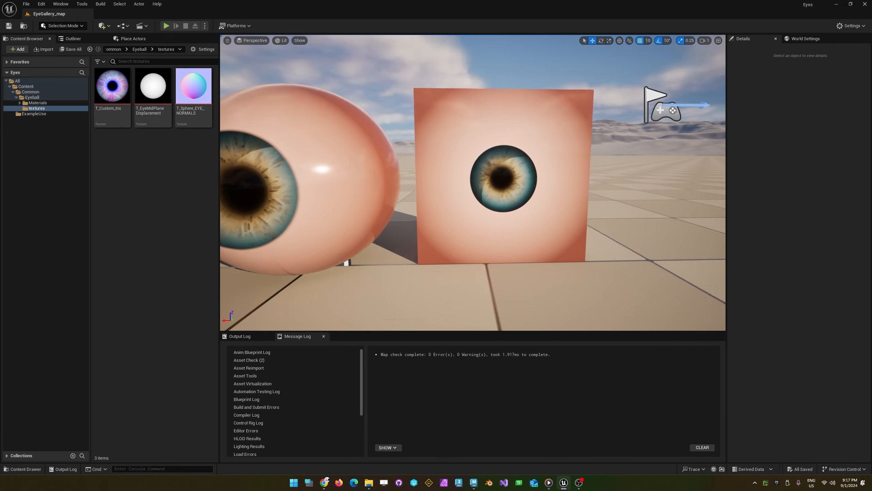
left_click(546, 237)
key("f")
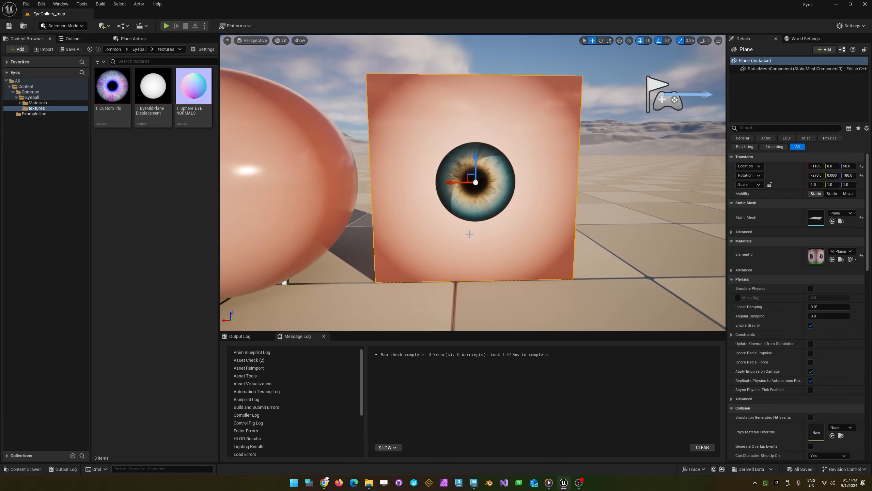
- Examine the refraction and depth of the iris on the flat plane from several viewing angles
right_click_drag(332, 207, 354, 206, "alt")
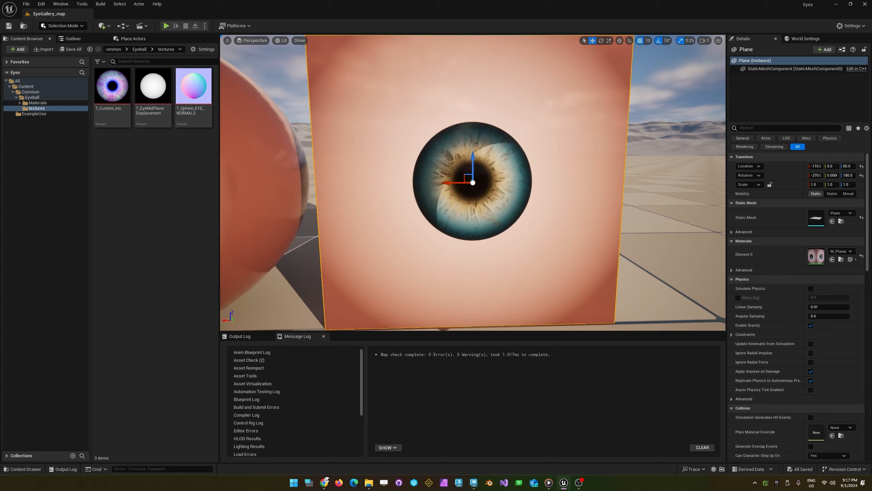
left_click_drag(332, 207, 376, 206, "alt")
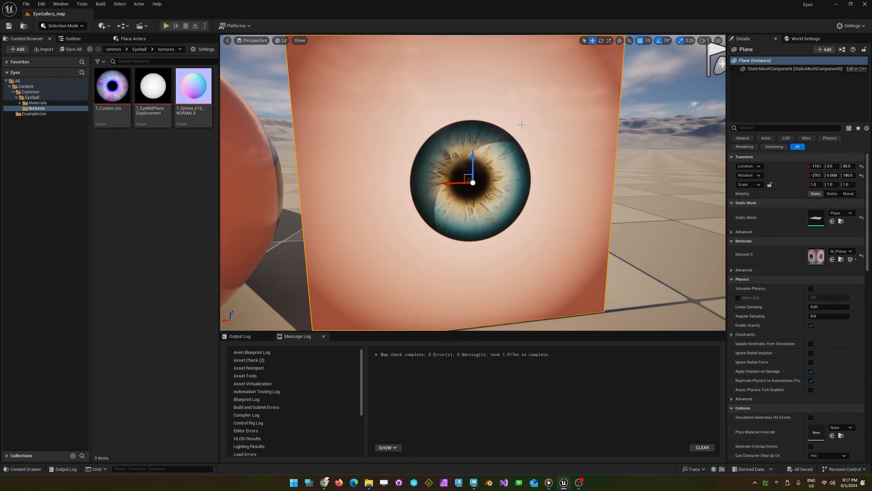
left_click_drag(405, 261, 428, 289, "alt")
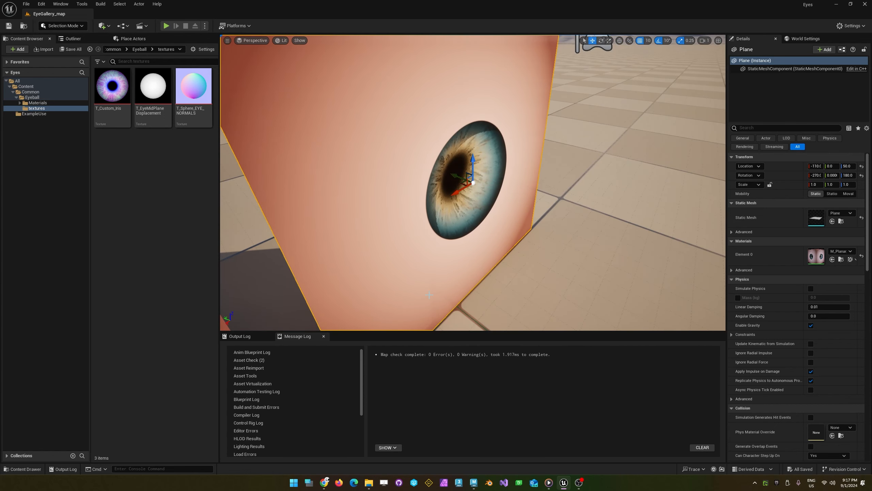
left_click_drag(256, 150, 335, 193, "alt")
left_click_drag(466, 204, 447, 201, "alt")
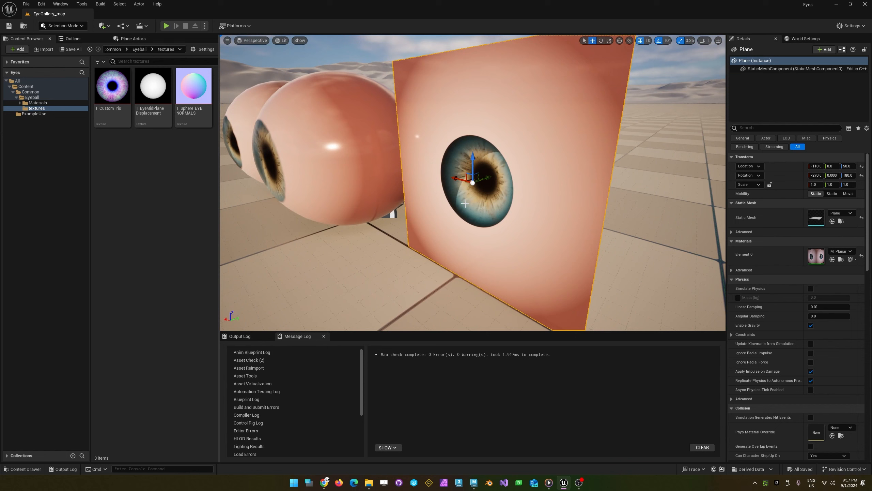
left_click_drag(478, 167, 474, 187, "alt")
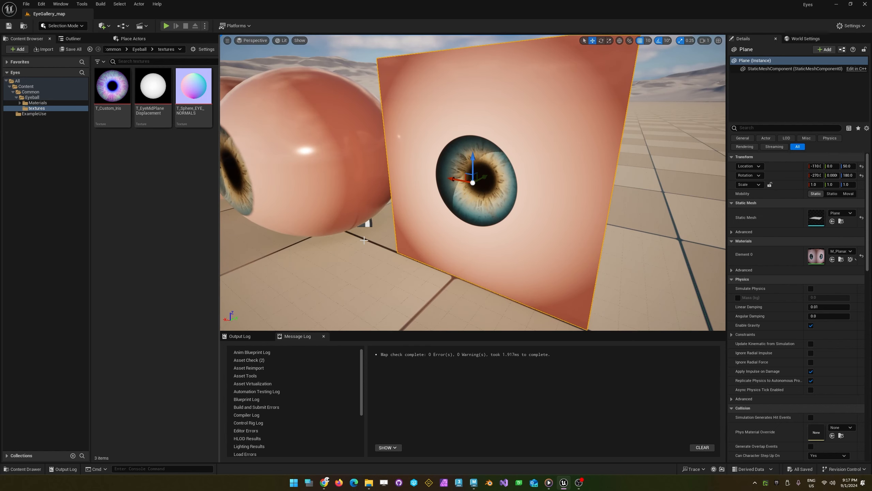
left_click_drag(359, 250, 416, 233, "alt")
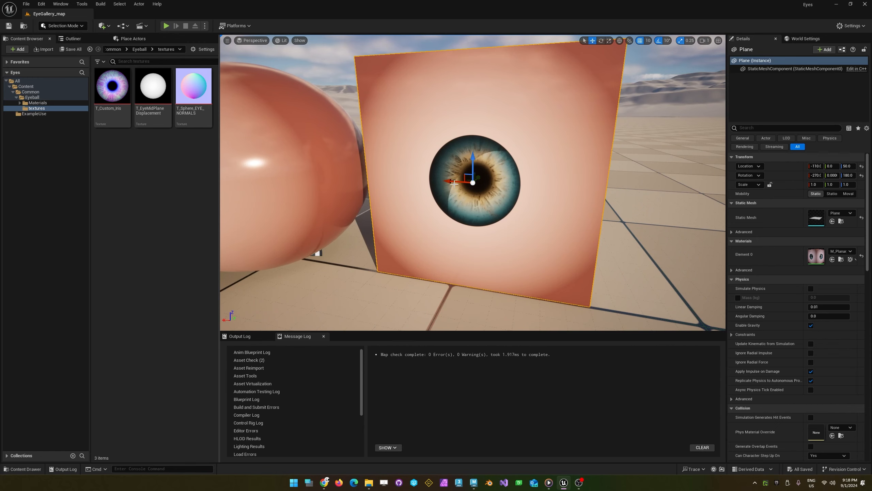
left_click_drag(454, 184, 474, 182, "alt")
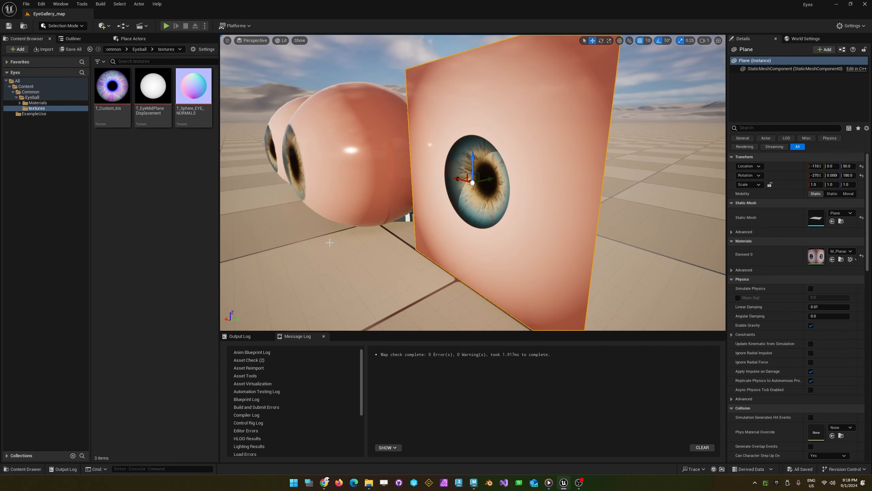
left_click_drag(330, 243, 425, 238, "alt")
- Examine the iris refraction and highlights on the middle eyeball from several sides and from above
middle_click_drag(425, 238, 374, 238, "alt")
mouse_move(373, 238)
left_mouse_down("alt")
mouse_move(446, 248)
mouse_move(370, 232)
left_mouse_up("alt")
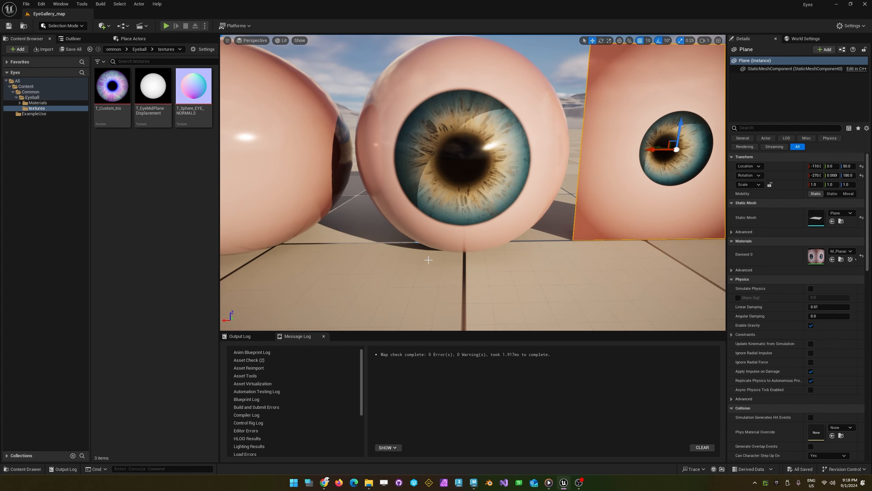
left_click_drag(428, 260, 499, 145, "alt")
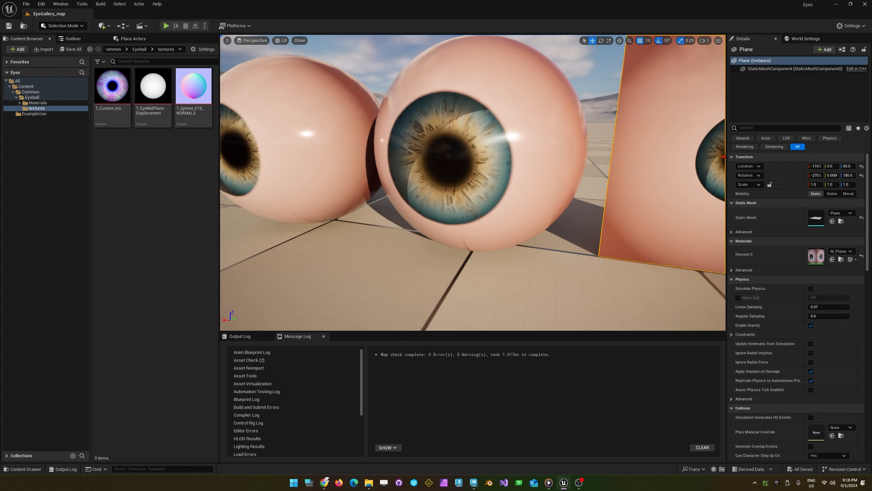
left_click_drag(499, 145, 510, 107, "alt")
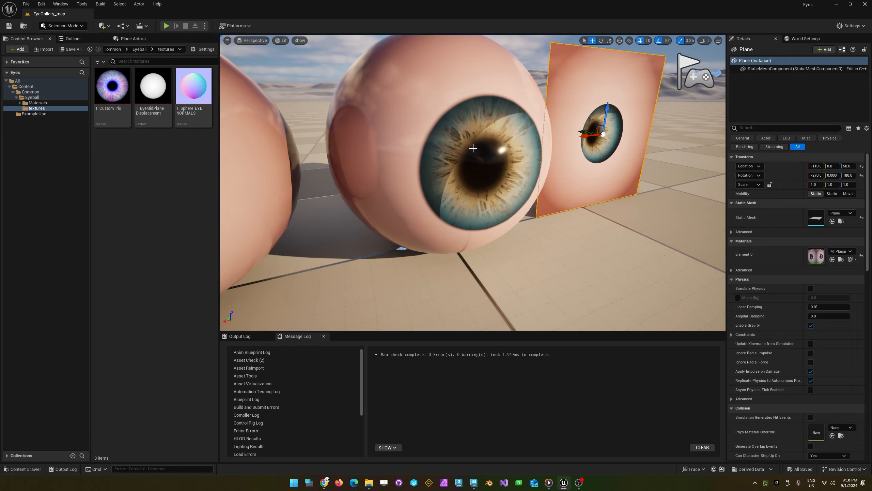
left_click_drag(474, 148, 364, 112, "alt")
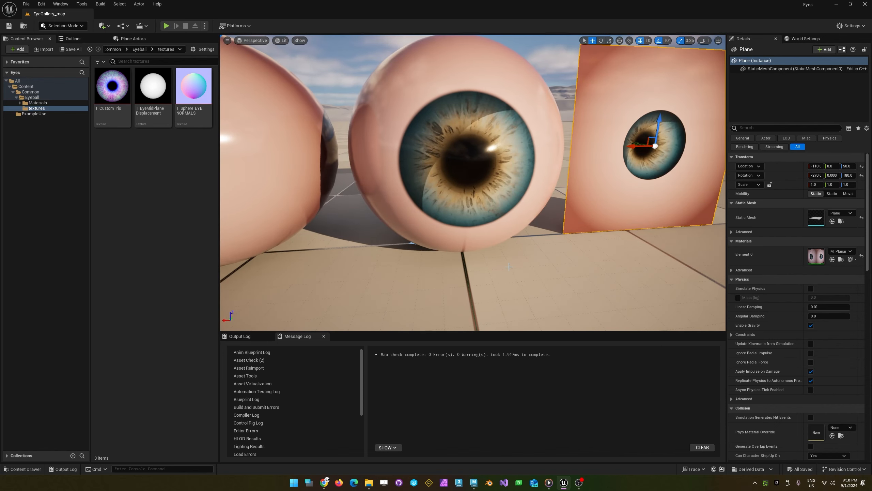
left_click_drag(460, 223, 503, 211, "alt")
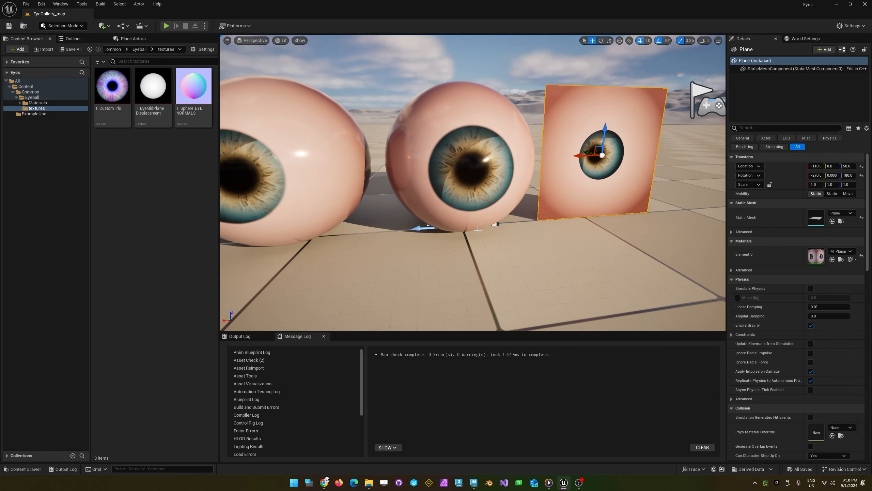
left_click_drag(347, 219, 367, 179, "alt")
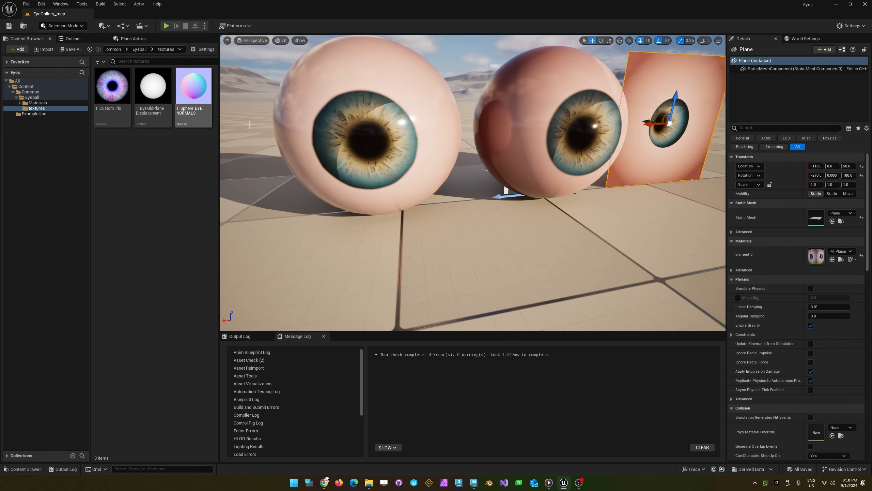
left_click_drag(352, 76, 438, 52, "alt")
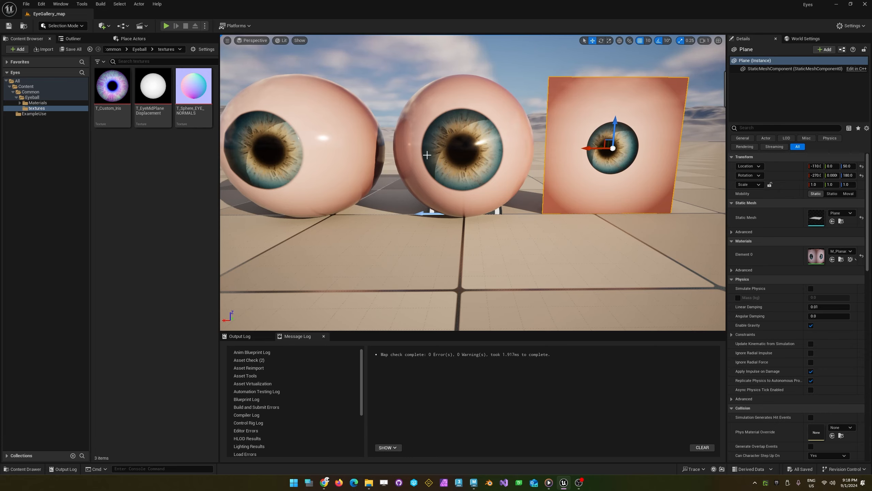
left_click_drag(477, 121, 443, 185, "alt")
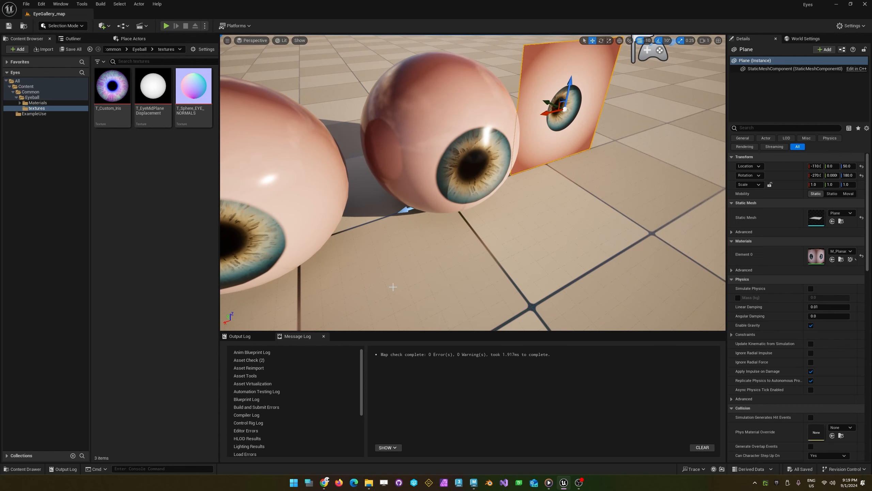
left_click_drag(393, 287, 305, 226, "alt")
- Examine the iris on the sphere eye at the far end of the row from several angles
middle_click_drag(390, 247, 532, 227, "alt")
left_click_drag(392, 247, 447, 215, "alt")
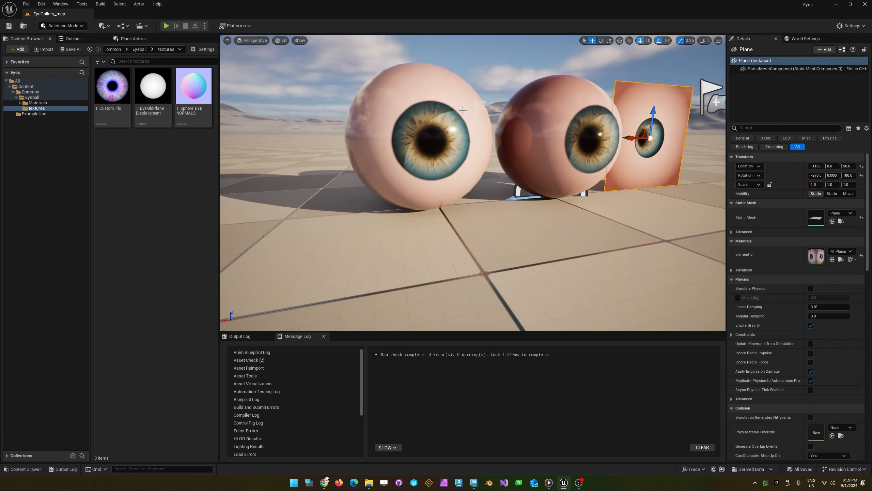
left_click_drag(372, 130, 433, 170, "alt")
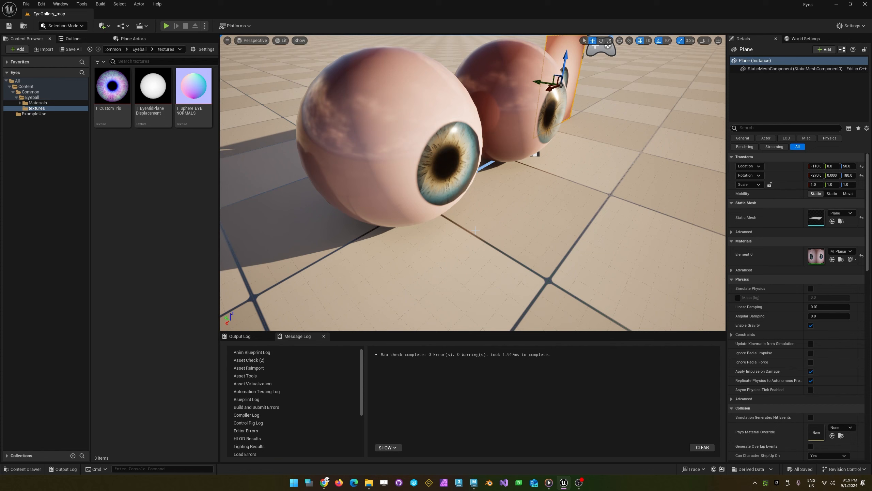
left_click_drag(396, 263, 289, 250)
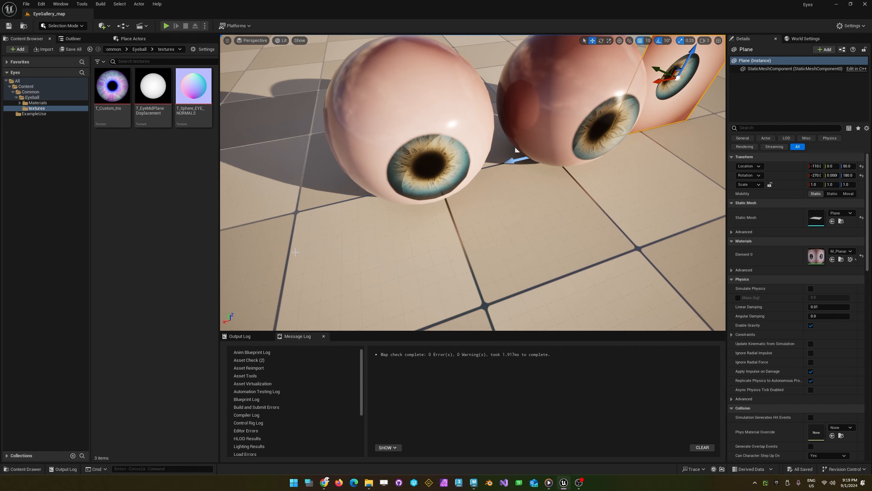
left_click_drag(334, 257, 392, 190, "alt")
left_click_drag(448, 222, 399, 227, "alt")
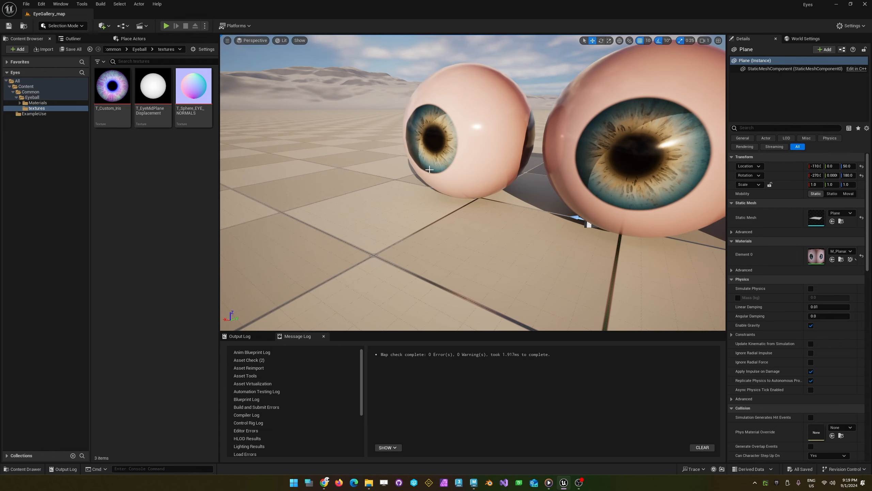
left_click_drag(399, 229, 394, 241, "alt")
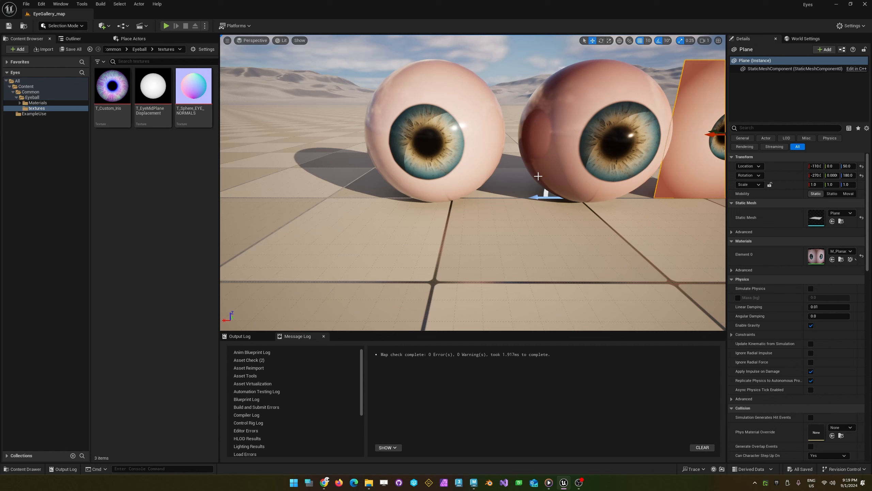
- Open the sphere eye's material instance and review its eye color, material, normals and refraction parameters
left_click(423, 155)
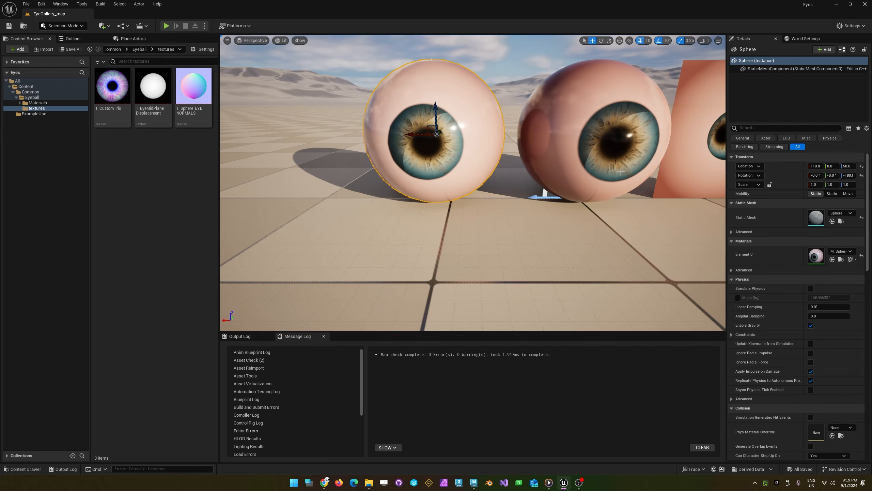
double_click(817, 258)
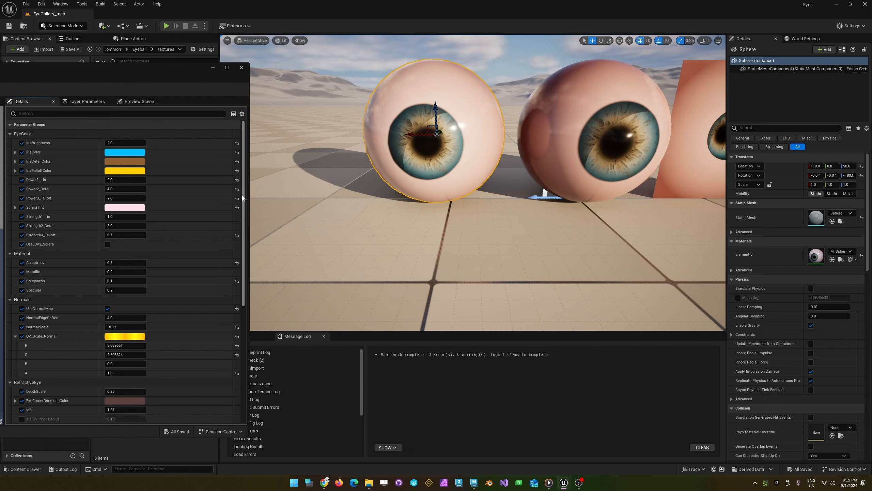
scroll(243, 220, "down", 2)
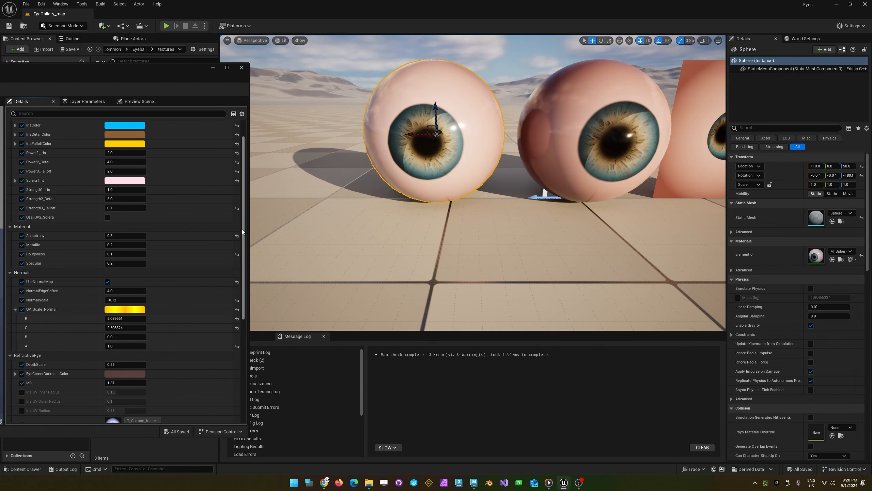
scroll(243, 232, "up", 2)
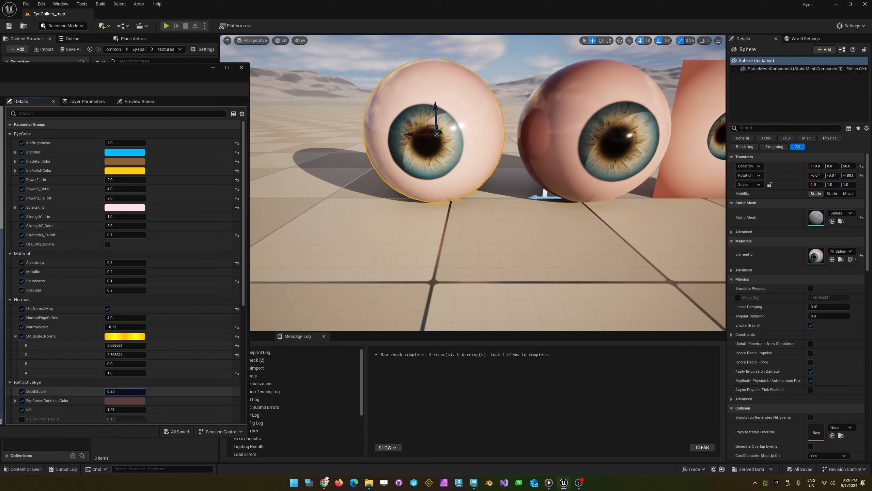
- Raise the sphere material's DepthScale to 0.714 and inspect the iris from several angles
left_click_drag(121, 391, 143, 392)
left_click_drag(371, 237, 513, 142, "alt")
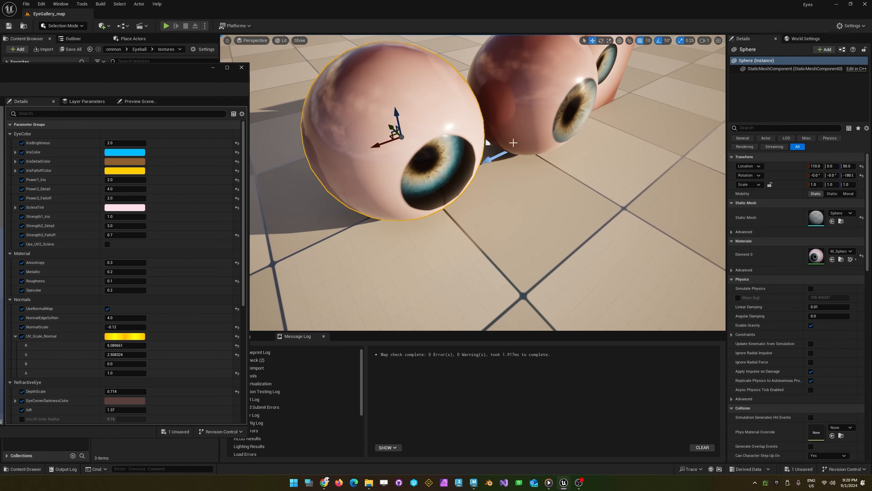
left_click_drag(462, 151, 410, 119, "alt")
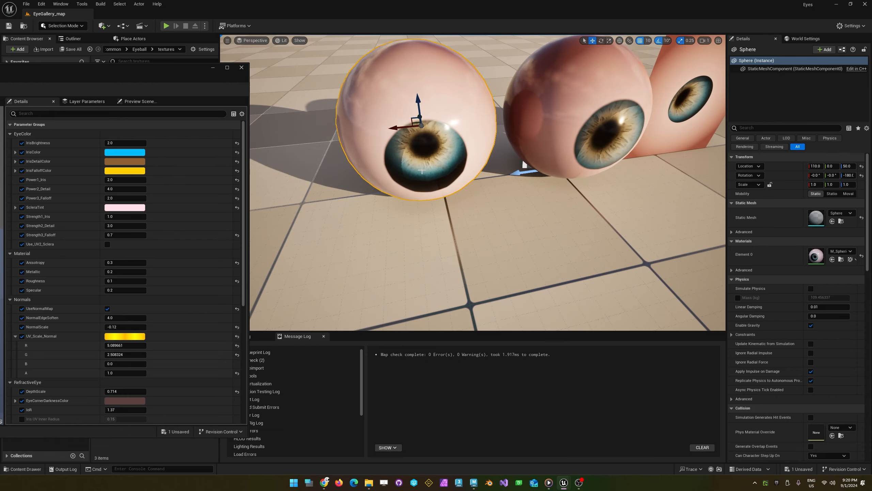
left_click_drag(422, 171, 426, 133, "alt")
left_click_drag(418, 143, 497, 159, "alt")
left_click_drag(404, 142, 419, 174, "alt")
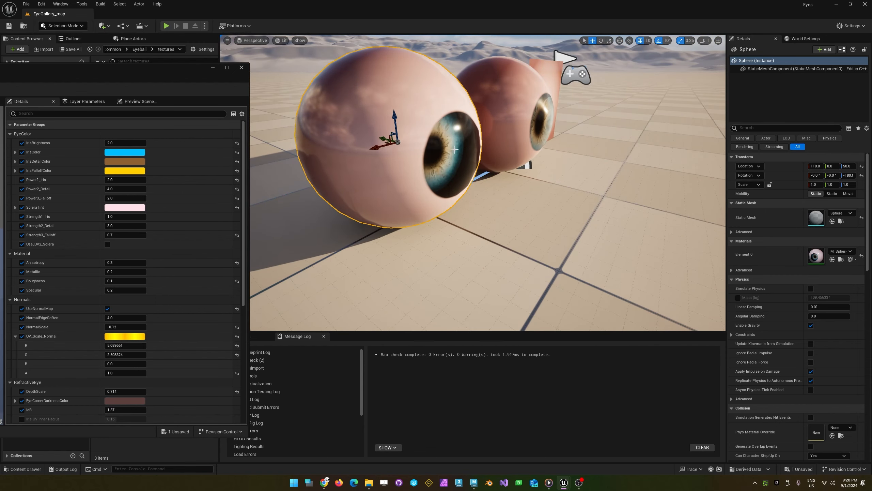
left_click_drag(476, 209, 332, 202, "alt")
- Raise the sphere material's DepthScale further to about 1.27 and inspect the iris from above and from the front
left_click_drag(125, 391, 136, 392)
left_click_drag(343, 206, 408, 140, "alt")
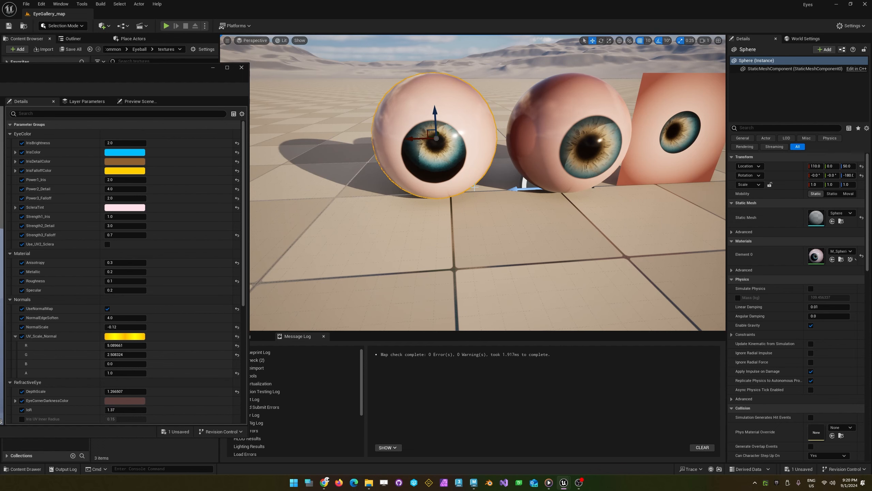
left_click_drag(488, 192, 488, 173, "alt")
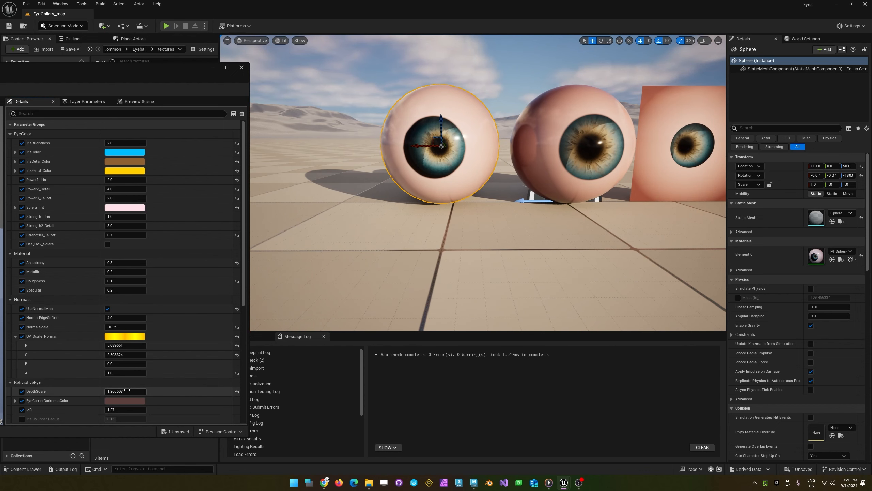
- Set the sphere material's DepthScale to 0.25
left_click(137, 392)
type("0.25")
key("Return")
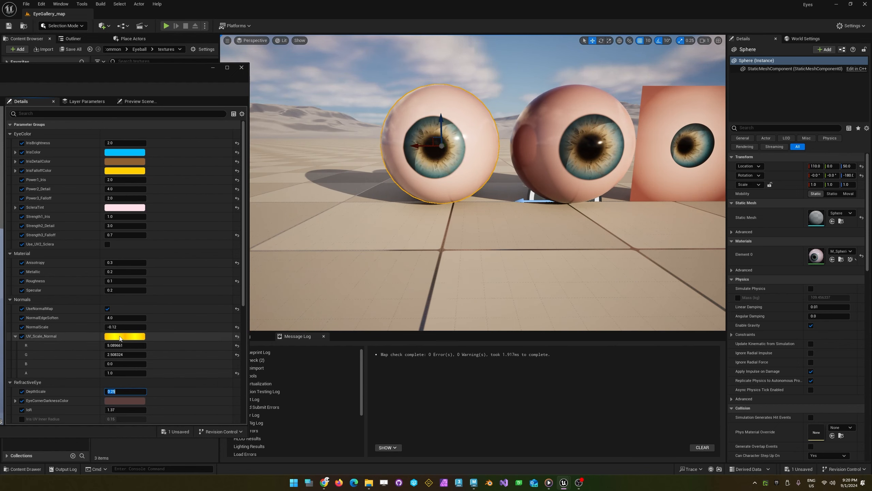
- Select the middle eyeball mesh, SM_Eyeball, and open its material instance
left_click_drag(550, 213, 623, 224, "alt")
mouse_move(595, 182)
left_mouse_down("alt")
mouse_move(586, 193)
mouse_move(588, 178)
left_mouse_up("alt")
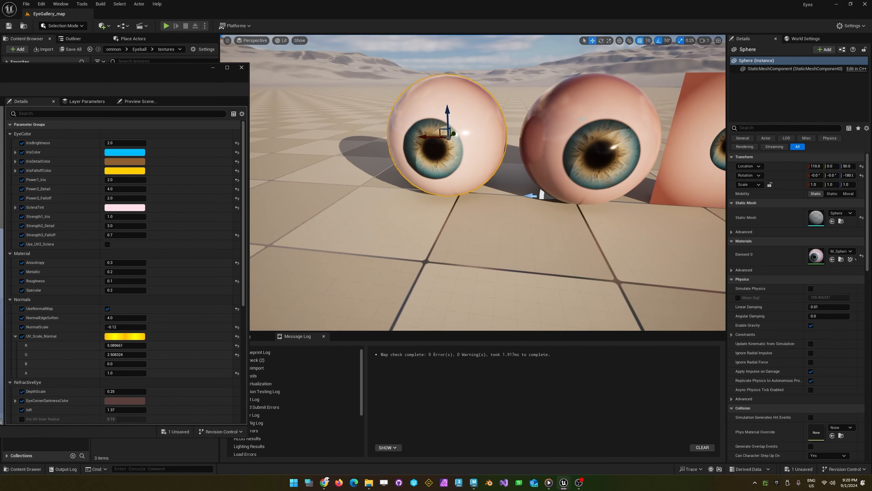
left_click(571, 190)
double_click(818, 256)
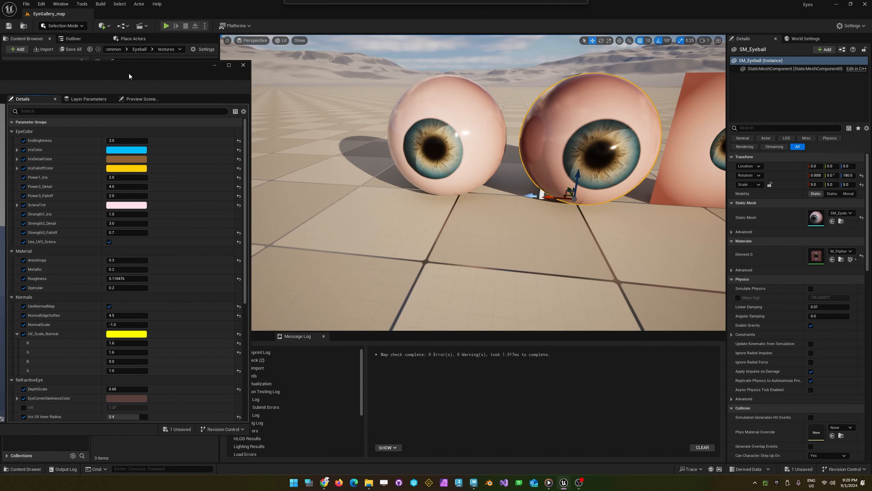
- Preview the eyeball material's IrisColor in pink and in a deeper blue, and discard the color change
mouse_move(129, 73)
left_mouse_down()
mouse_move(441, 87)
mouse_move(330, 57)
mouse_move(124, 66)
left_mouse_up()
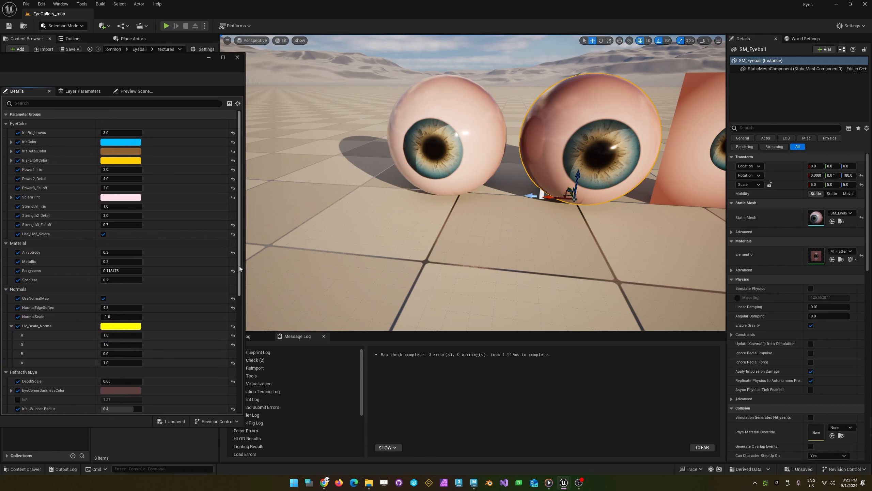
mouse_move(239, 261)
left_mouse_down()
mouse_move(239, 294)
mouse_move(240, 261)
left_mouse_up()
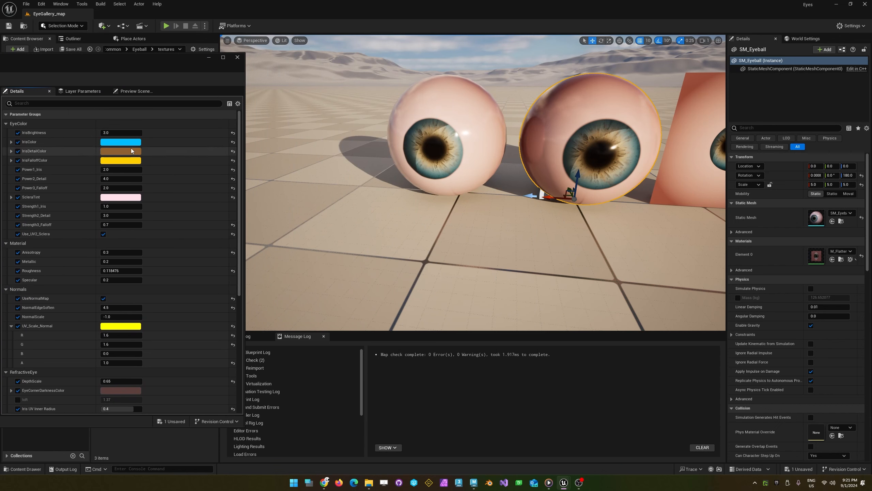
left_click(126, 144)
left_click_drag(172, 205, 194, 198)
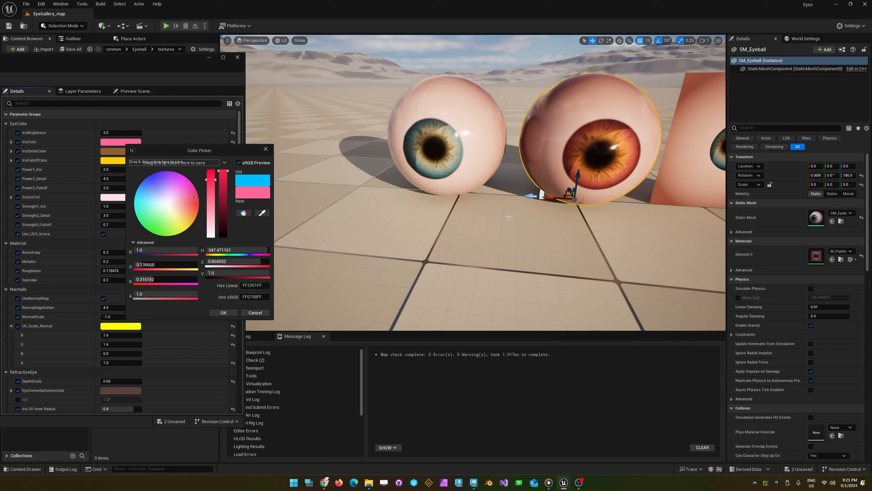
key("f")
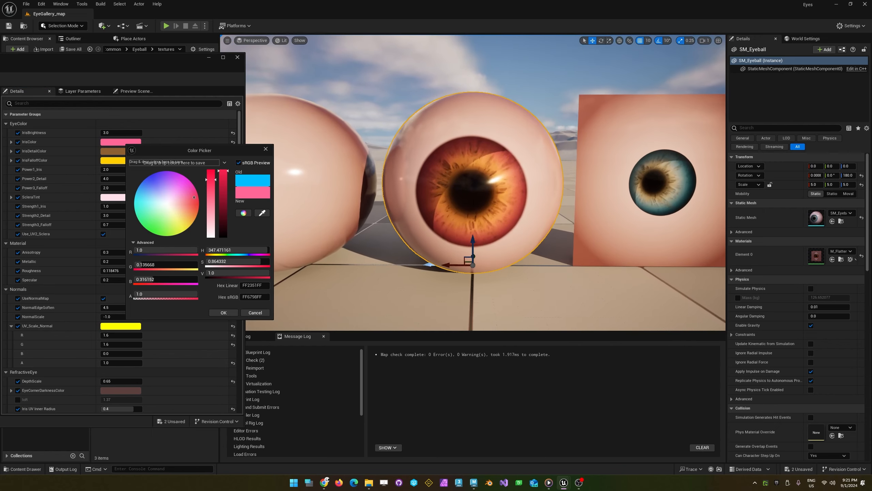
left_click(184, 193)
left_click_drag(177, 176, 135, 181)
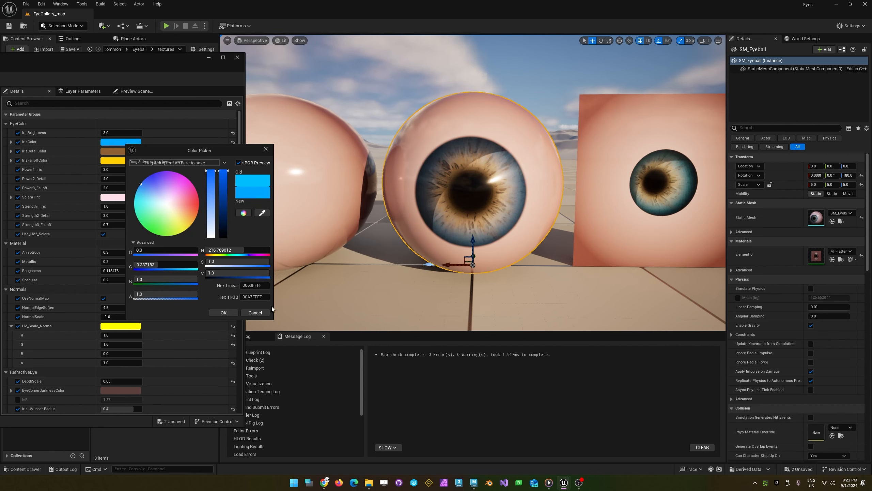
left_click(256, 312)
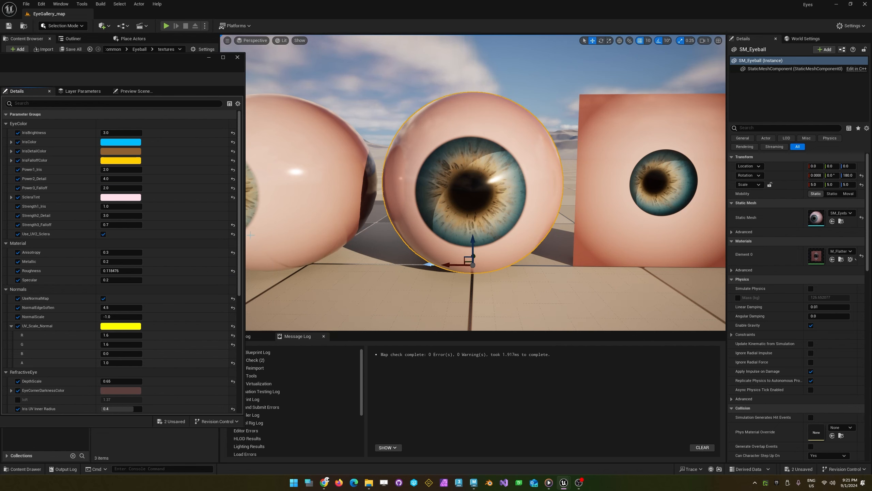
- Enable the IrisTexture override in the eyeball's material instance and open the T_Custom_Iris texture
scroll(110, 295, "down", 5)
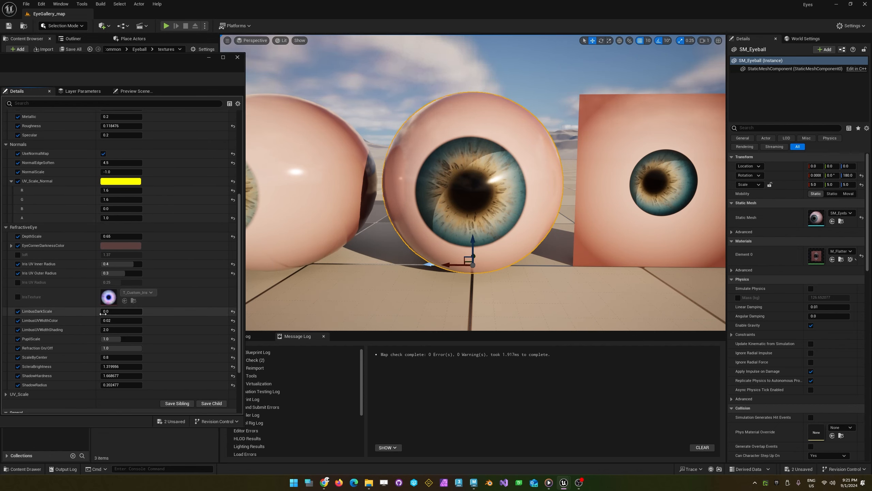
left_click(17, 296)
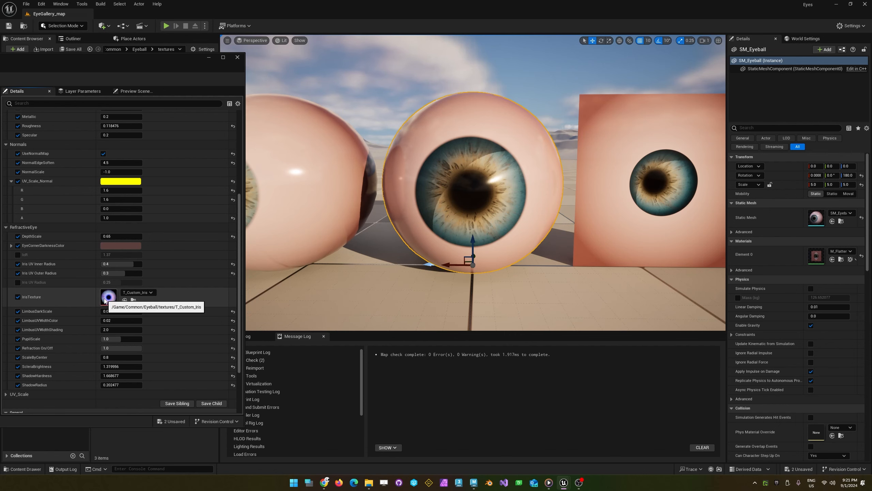
double_click(106, 296)
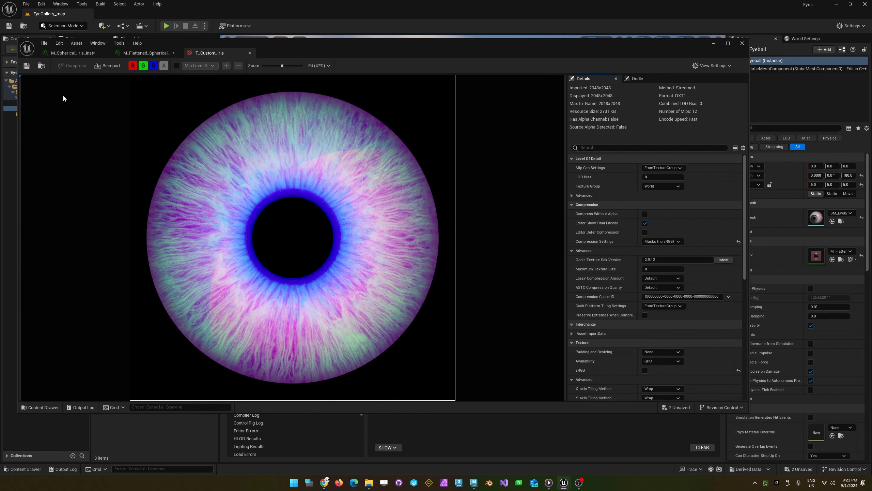
- Isolate the red channel of the T_Custom_Iris texture to examine its mask
left_click(133, 66)
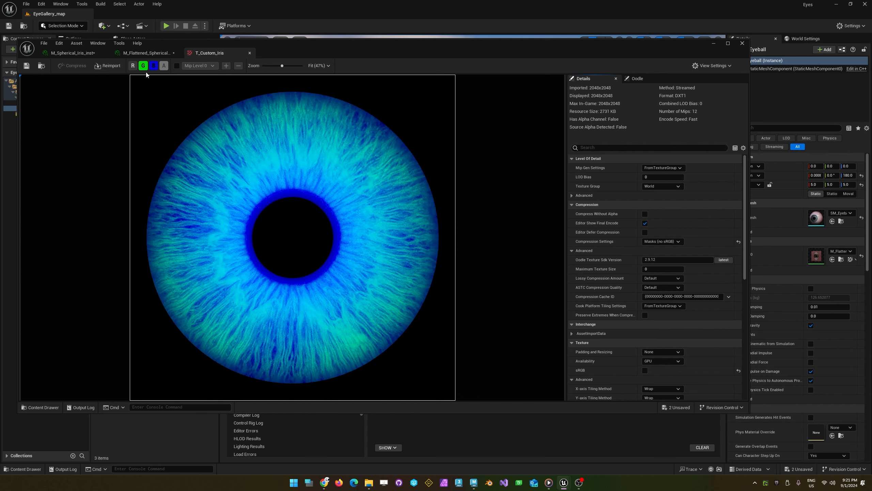
left_click(143, 66)
left_click(154, 66)
left_click(133, 65)
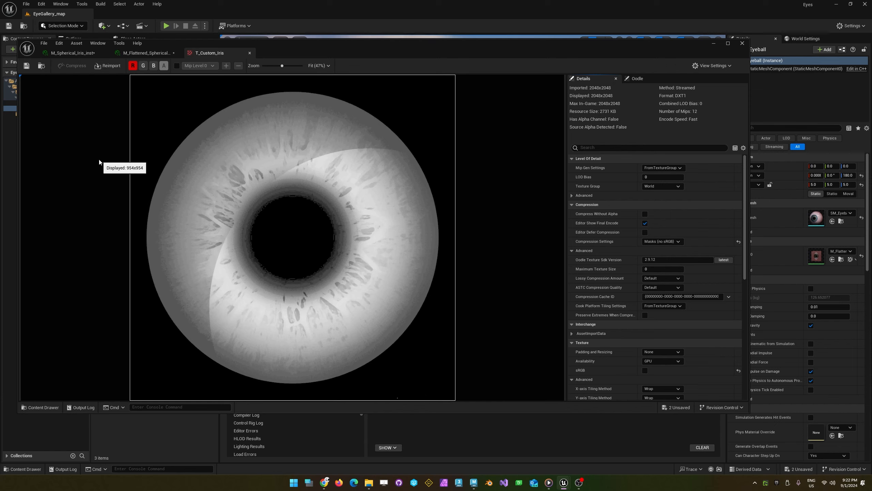
- View the green channel and the blue channel of T_Custom_Iris on their own, and close the texture
left_click(133, 66)
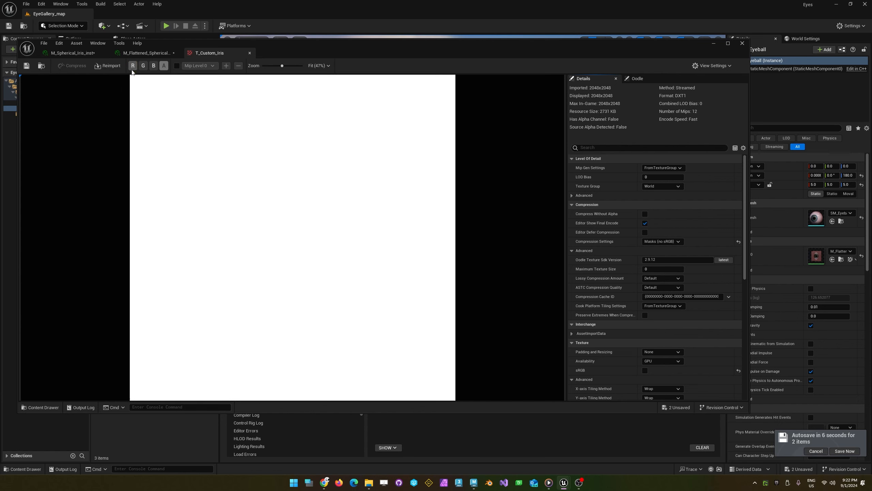
left_click(143, 66)
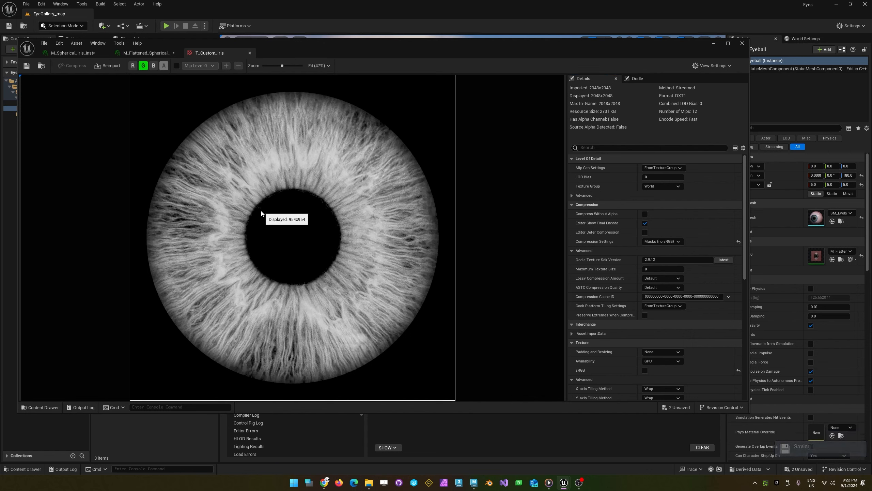
left_click(143, 68)
left_click(154, 66)
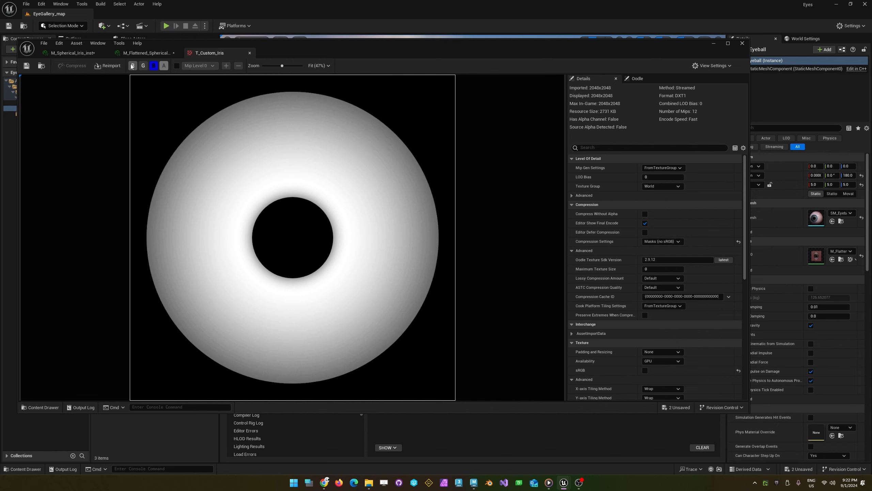
left_click(249, 53)
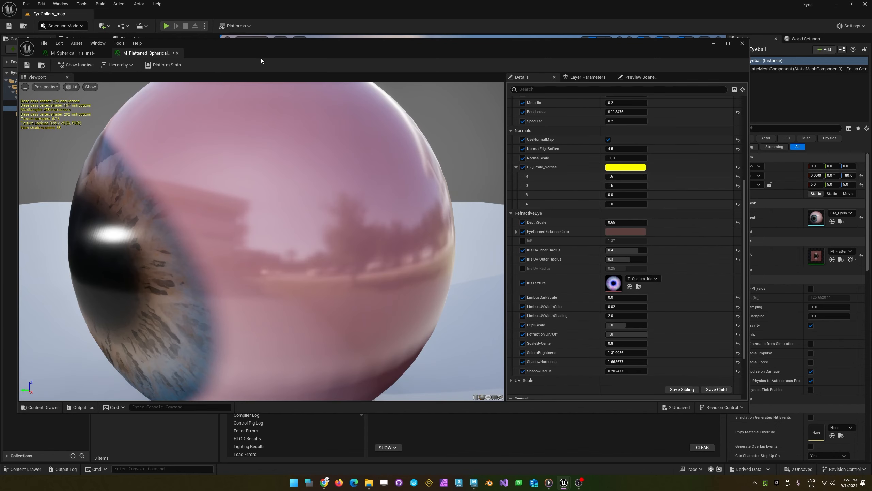
- Place the eyeball's material instance beside the viewport and review its parameters from EyeColor through RefractiveEye
left_click_drag(387, 55, 0, 72)
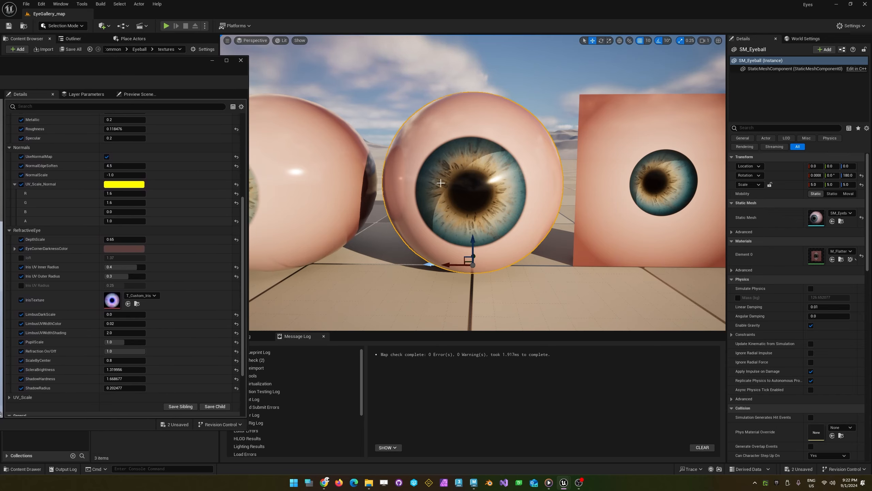
mouse_move(395, 202)
left_mouse_down("alt")
mouse_move(330, 203)
mouse_move(409, 203)
left_mouse_up("alt")
key("super")
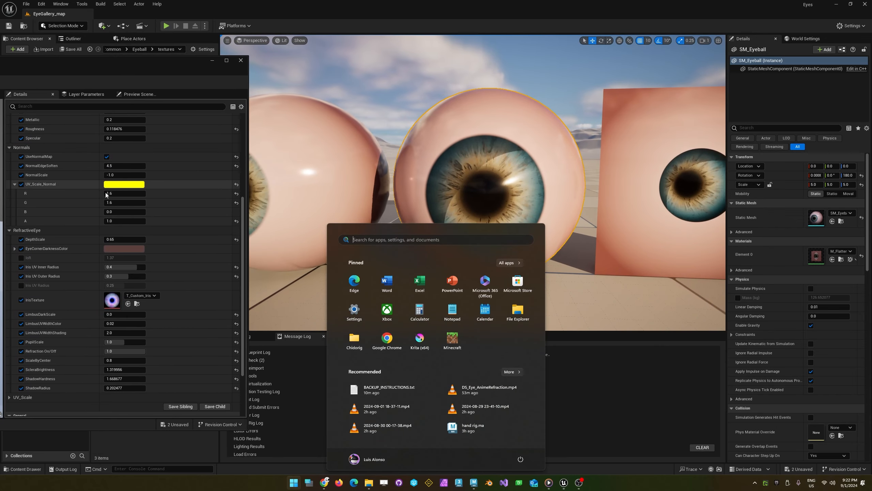
left_click(204, 74)
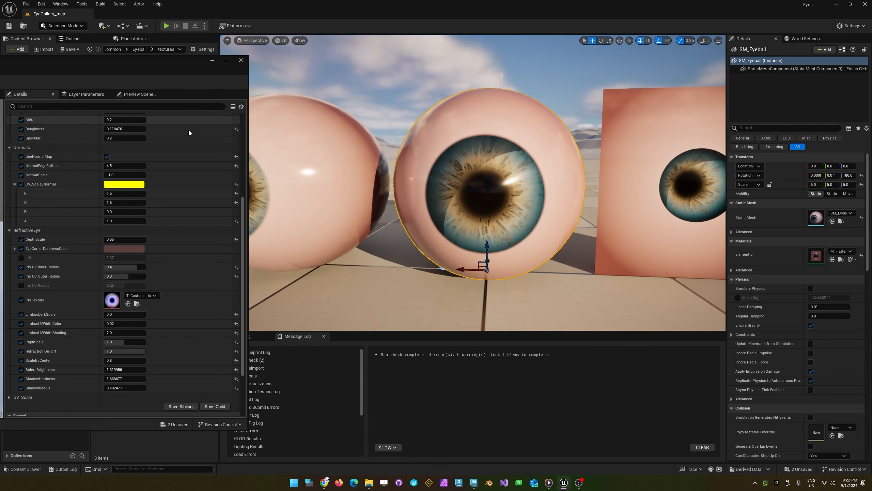
left_click_drag(244, 203, 244, 127)
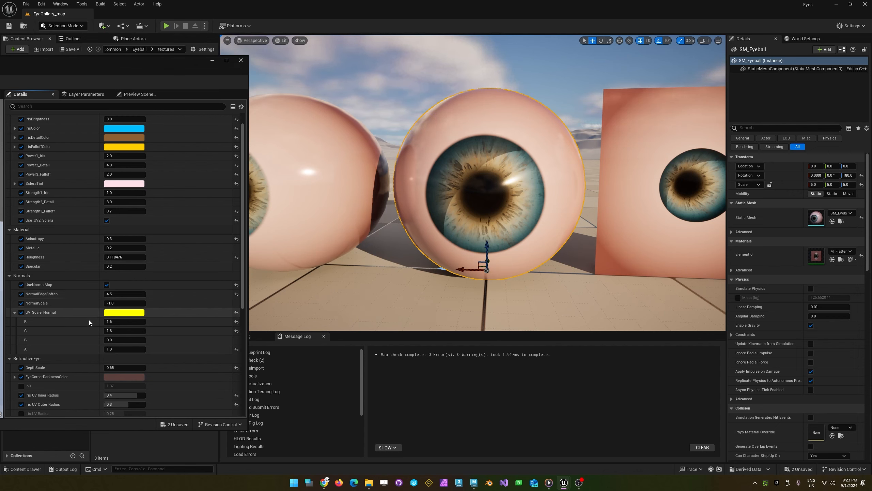
scroll(240, 302, "down", 7)
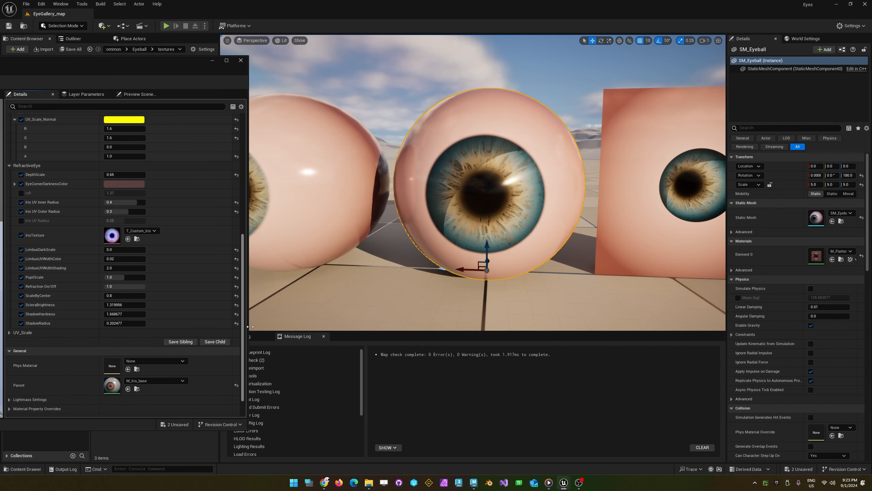
scroll(250, 327, "up", 1)
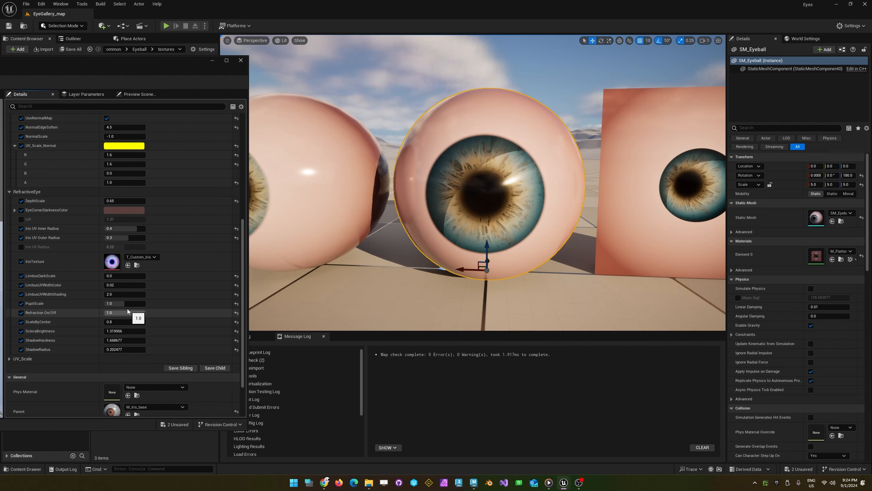
- Try the eyeball material's PupilScale at about 0.25, 1.0 and 2.0 to compare pupil sizes
left_click_drag(124, 305, 110, 305)
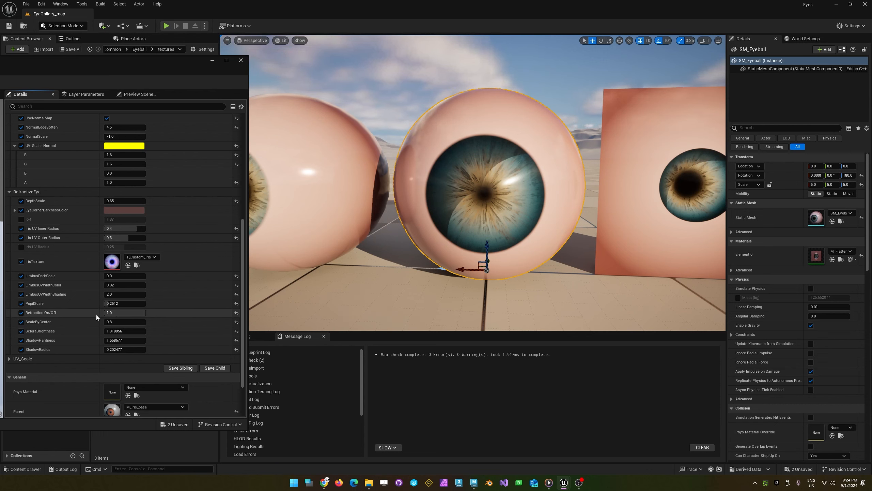
left_click(128, 304)
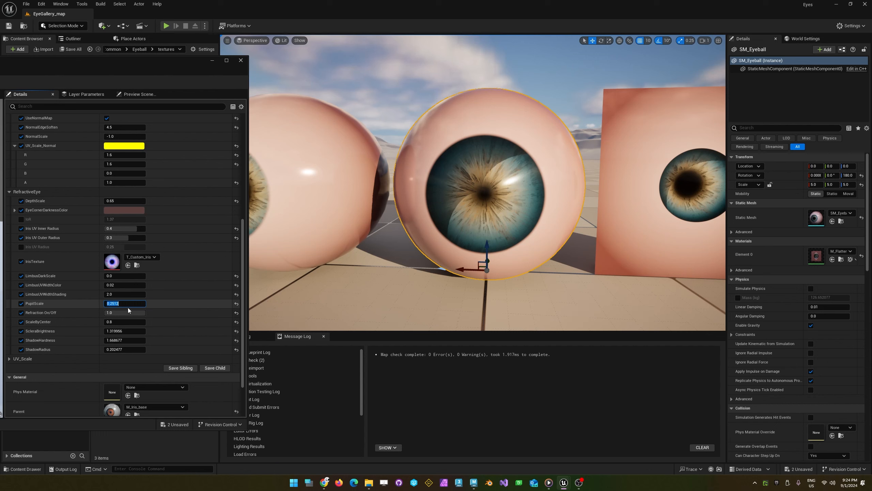
key("Return")
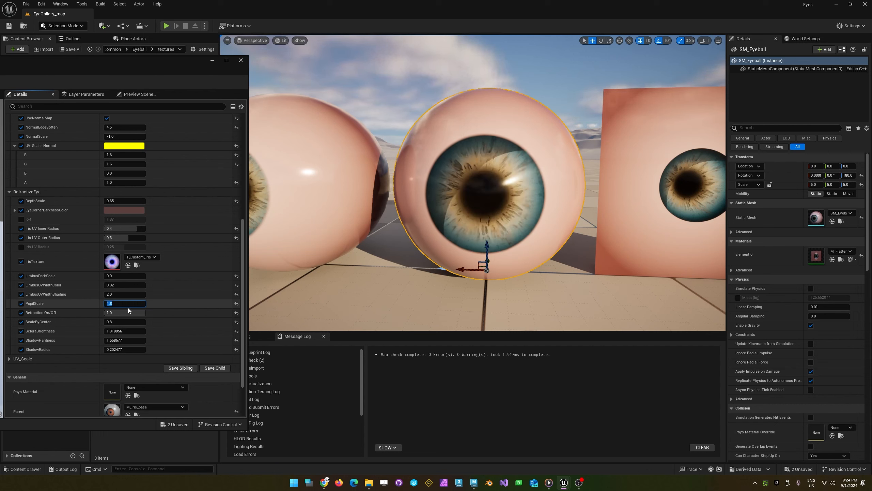
key("Return")
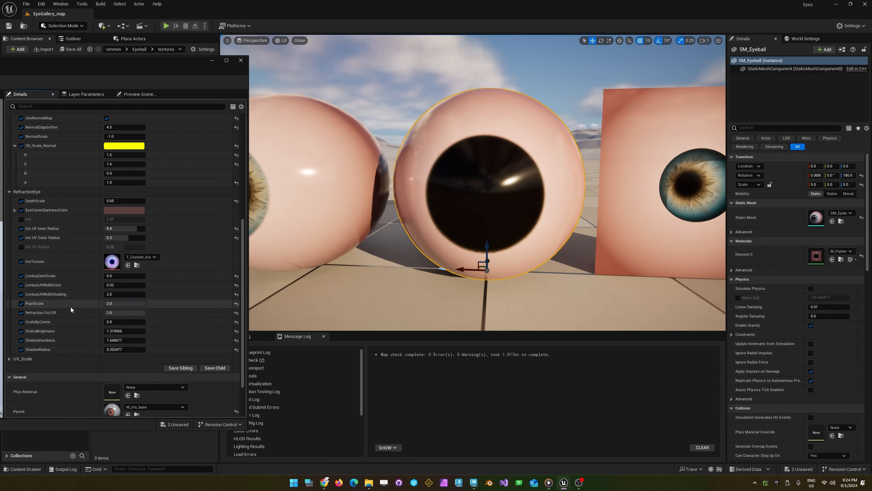
- Reduce the eyeball material's PupilScale to 0.0016 and set it back to 1.0
left_click(136, 307)
left_click_drag(136, 307, 106, 307)
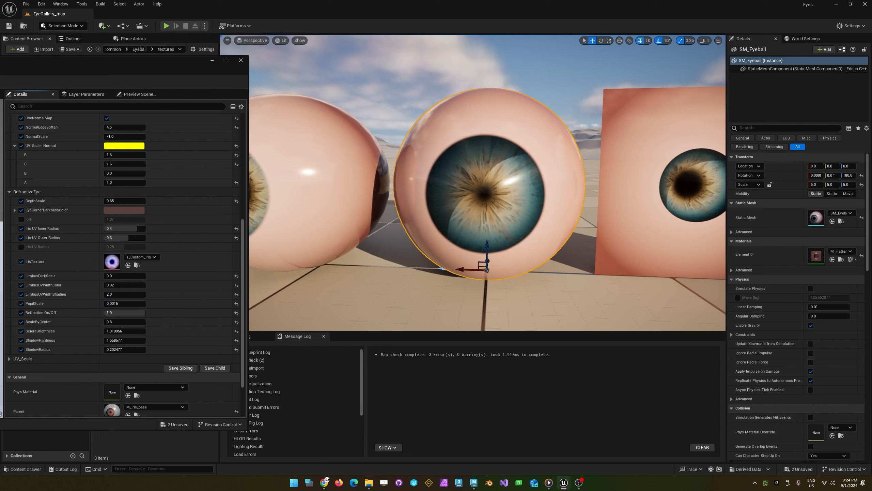
left_click(119, 303)
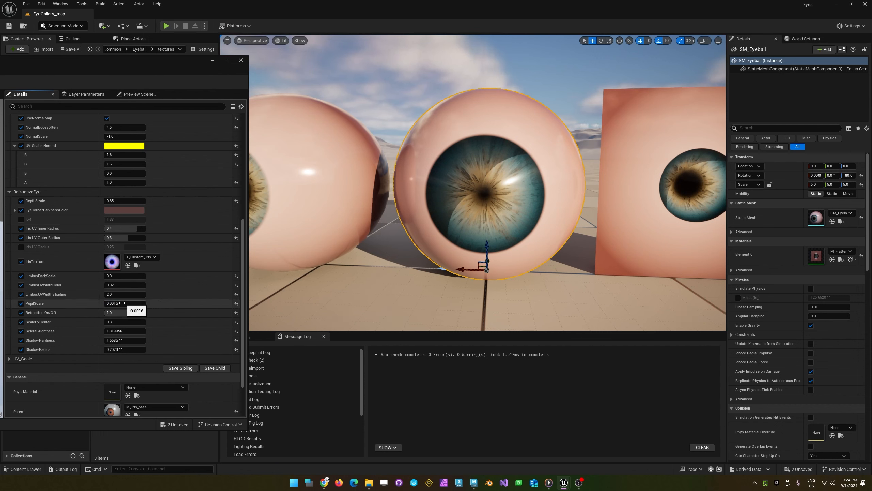
key("Return")
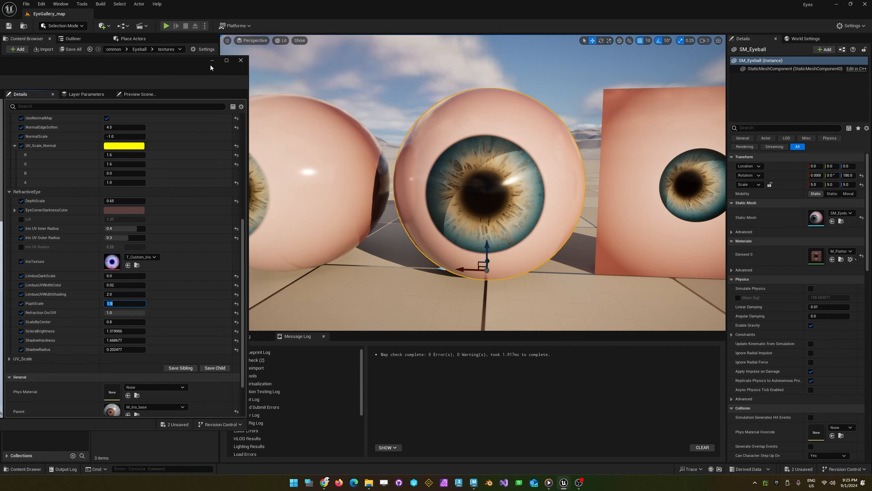
- Close the eyeball's material instance editor and view the eye meshes from a slightly different angle
left_click(241, 63)
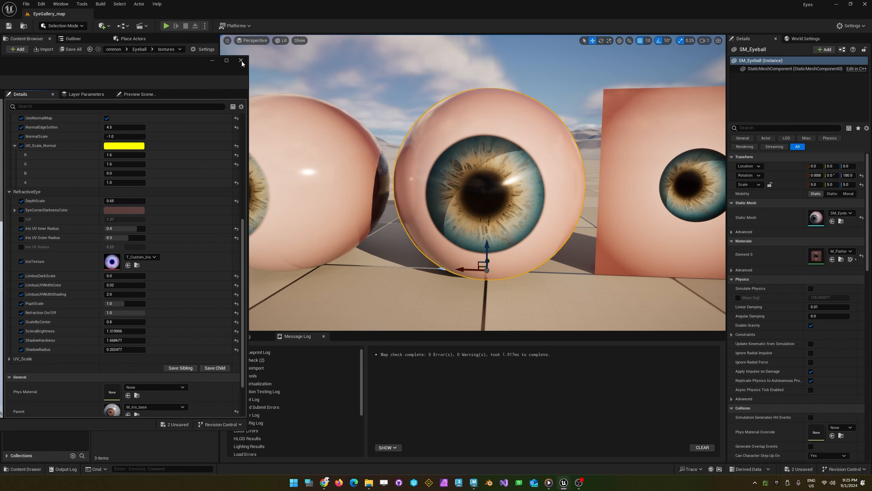
left_click(241, 60)
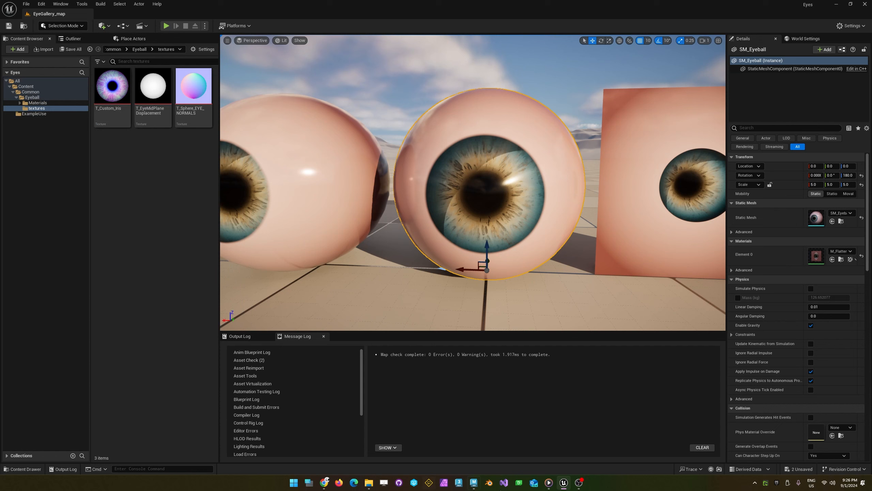
left_click_drag(331, 244, 304, 250, "alt")
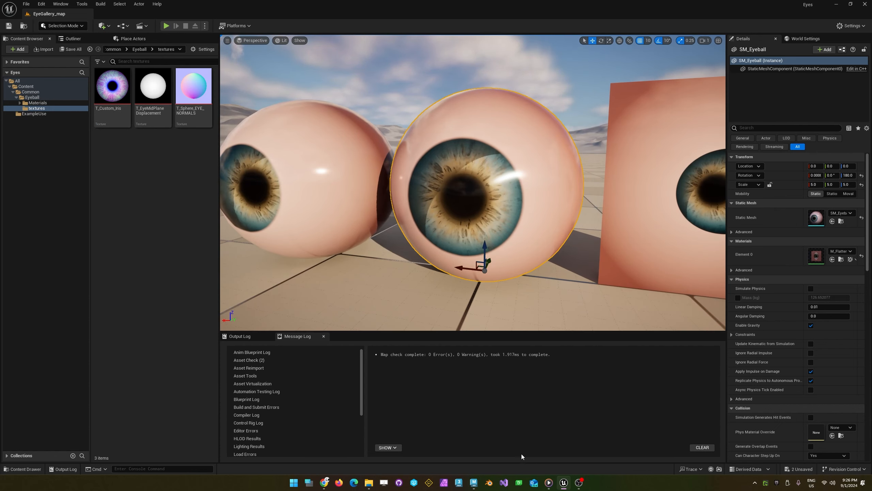
- Switch to Maya and show the EyeBall_Shaderfx attributes from Hypershade beside a front view of the eyeball
left_click(474, 482)
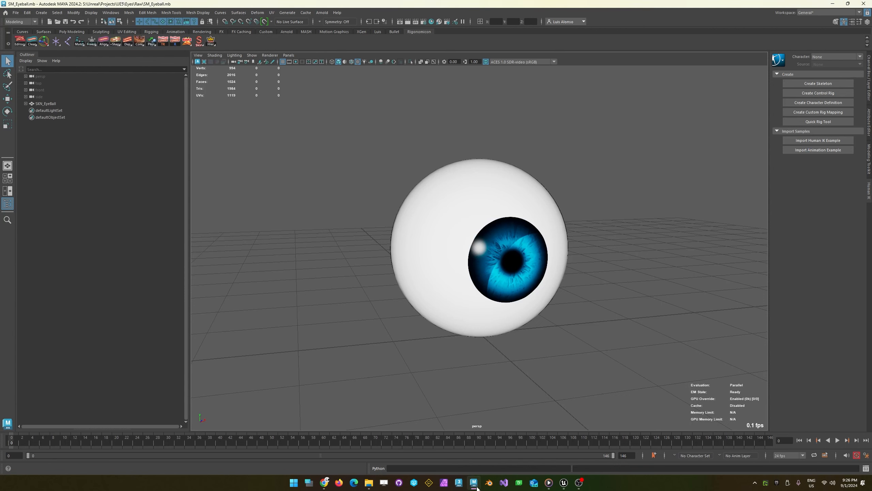
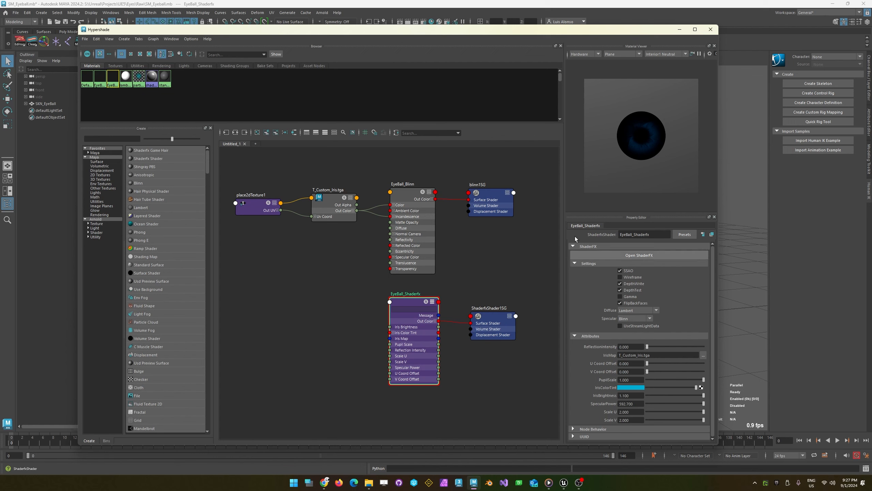
left_click_drag(561, 32, 50, 36)
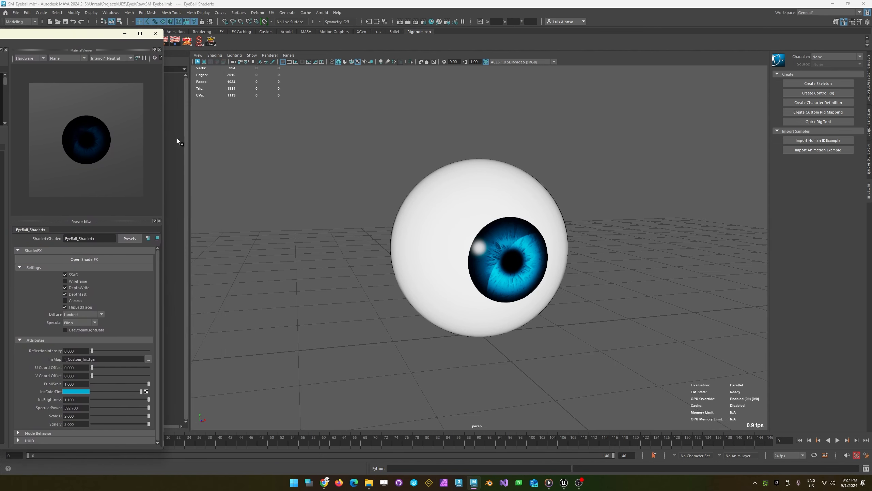
left_click_drag(370, 280, 349, 281, "alt")
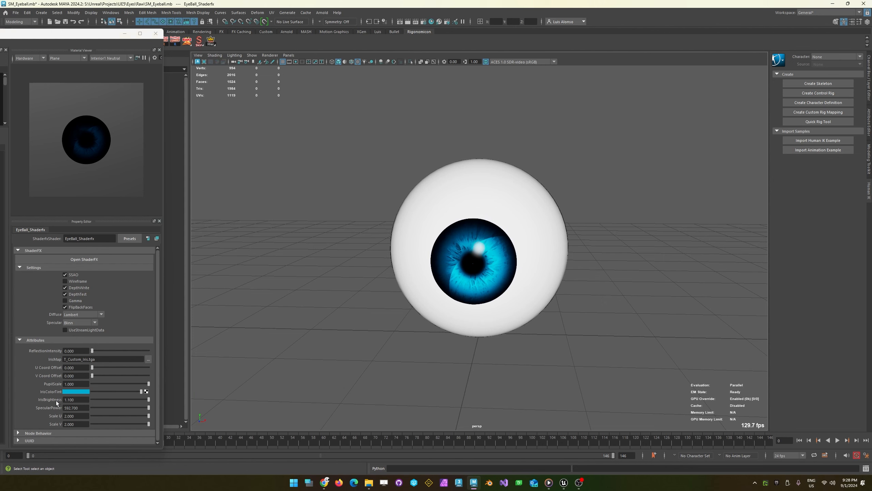
- Set the EyeBall_Shaderfx PupilScale to 2 and view the enlarged pupil on the eyeball
mouse_move(149, 383)
left_mouse_down()
mouse_move(102, 382)
mouse_move(173, 387)
mouse_move(79, 381)
mouse_move(151, 388)
left_mouse_up()
left_click(76, 384)
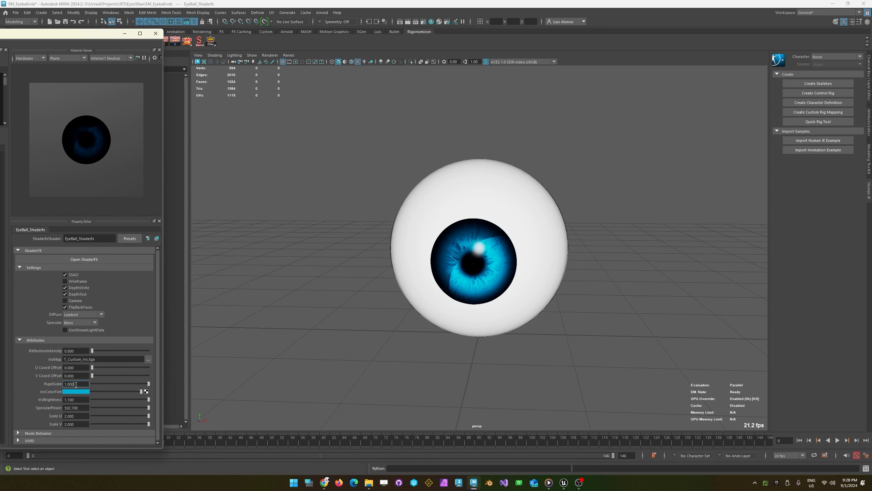
double_click(77, 384)
type("2")
key("Return")
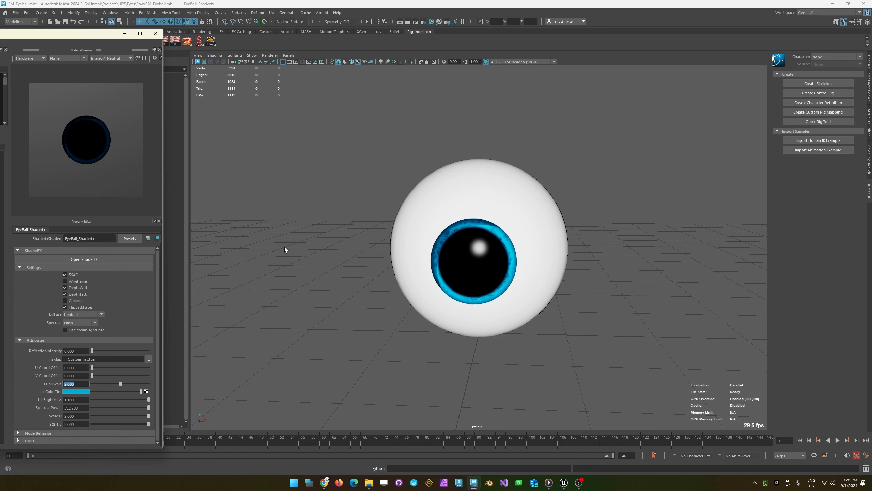
mouse_move(286, 247)
left_mouse_down("alt")
mouse_move(321, 236)
mouse_move(267, 248)
mouse_move(292, 254)
left_mouse_up("alt")
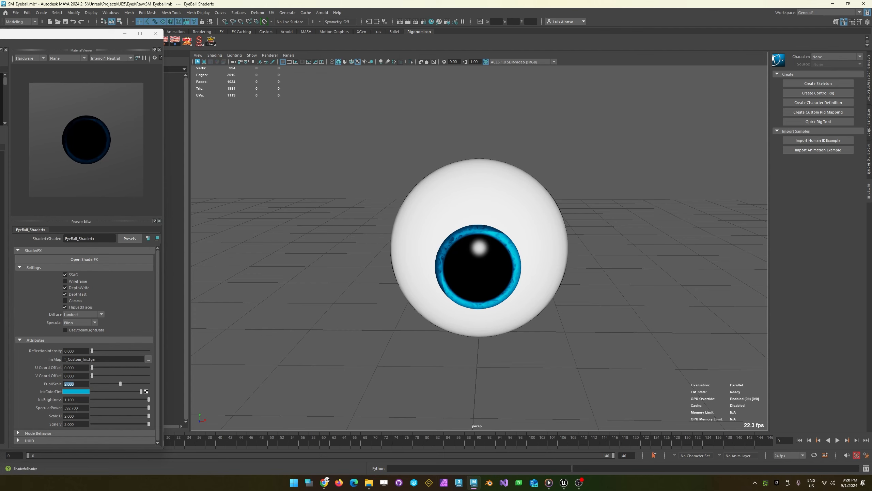
- Set the eyeball shader's PupilScale back to 1 and close Hypershade
left_click(80, 385)
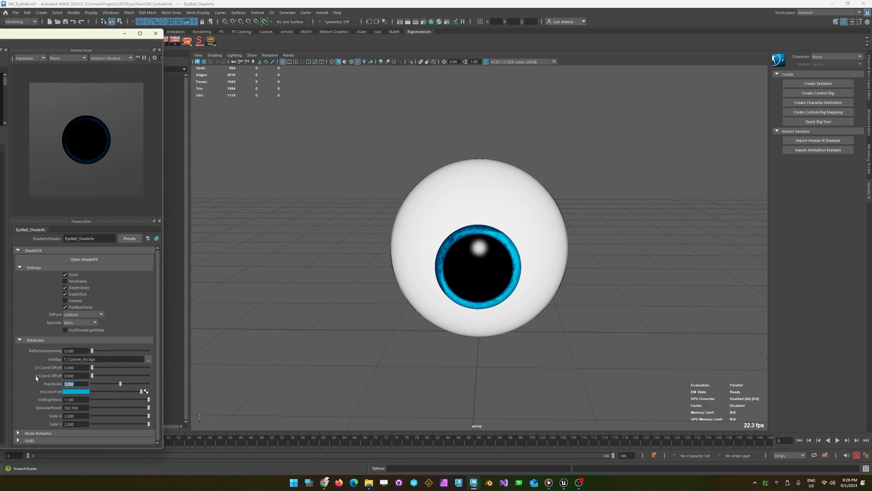
type("1")
key("Return")
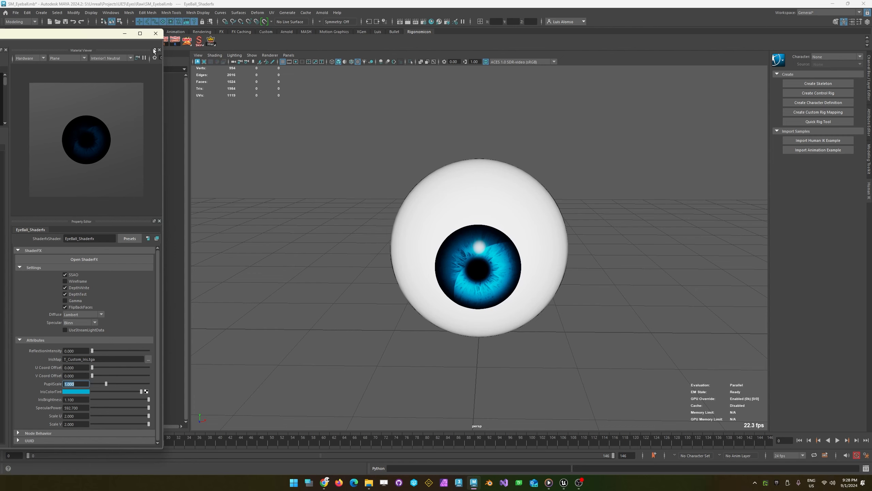
left_click(159, 34)
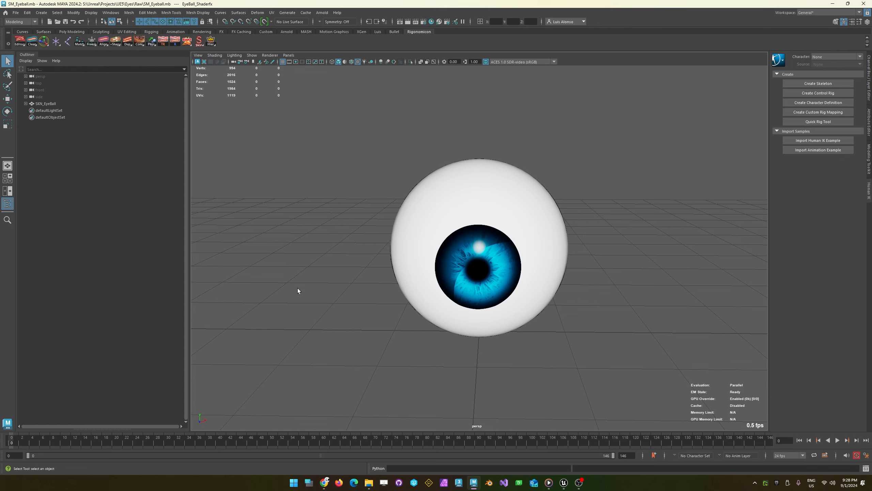
- Select the SKN_EyeBall mesh, show its UV layout in the UV Editor and check which UV sets it has
left_click_drag(288, 285, 431, 305, "alt")
left_click(430, 306)
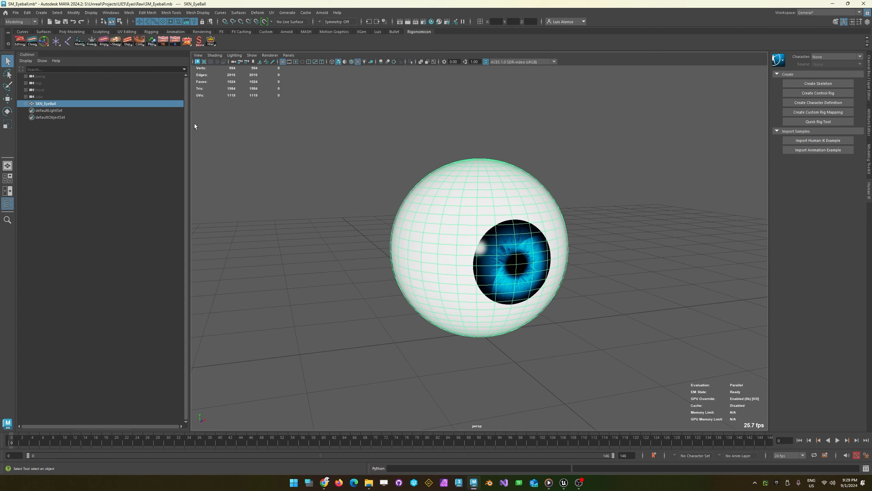
left_click_drag(298, 224, 329, 135, "alt")
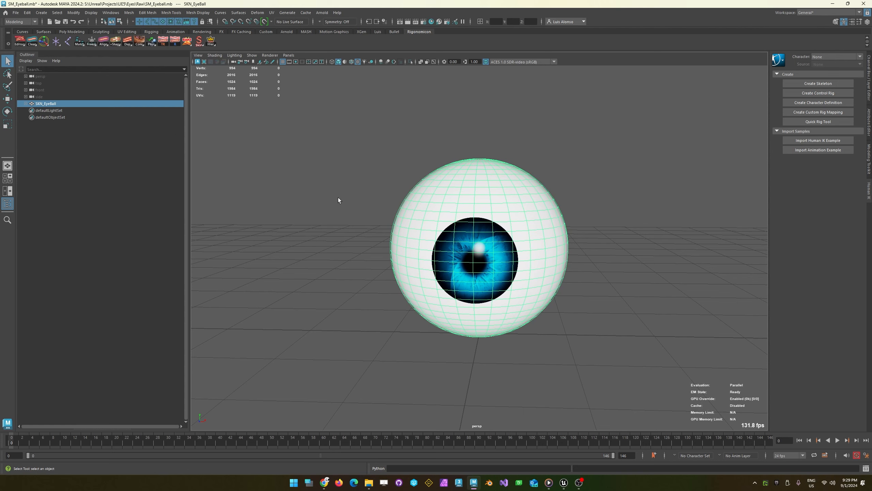
left_click(272, 13)
left_click(292, 27)
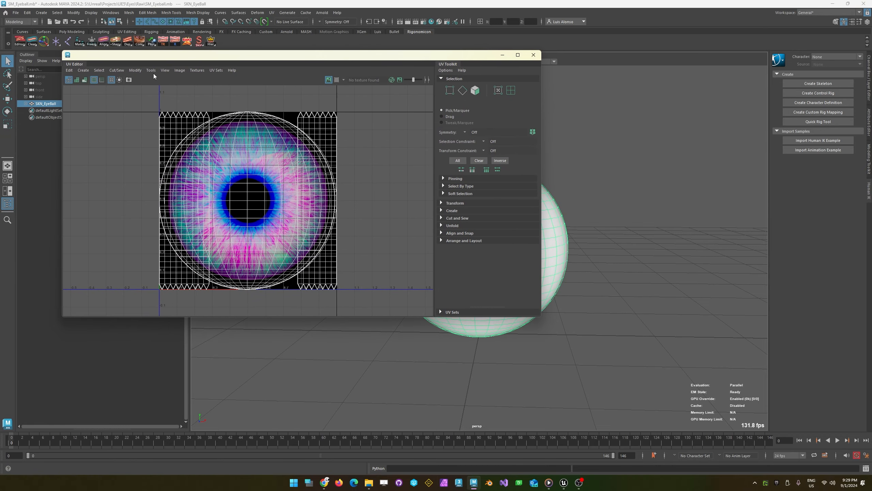
left_click(216, 70)
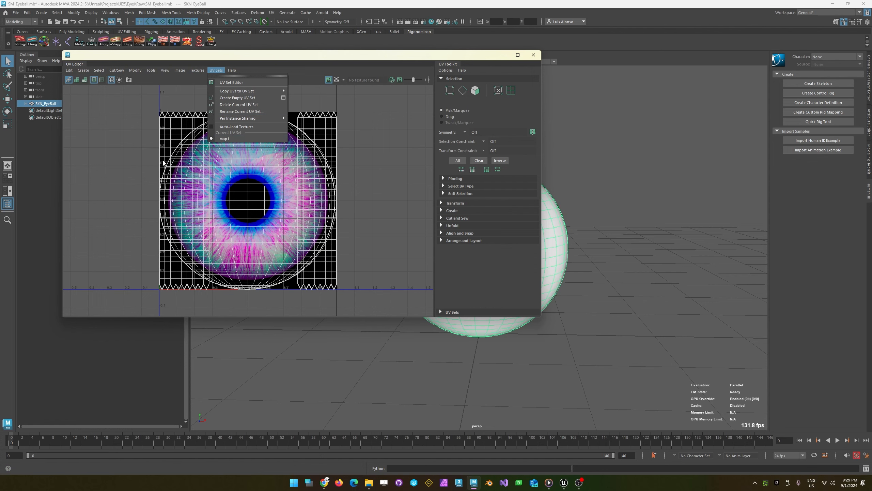
left_click(96, 186)
- Compare the UV layout with the eyeball mesh from the front and above, and close the UV Editor
left_click_drag(293, 58, 260, 196)
middle_click_drag(480, 145, 498, 96, "alt")
right_click_drag(498, 97, 503, 122, "alt")
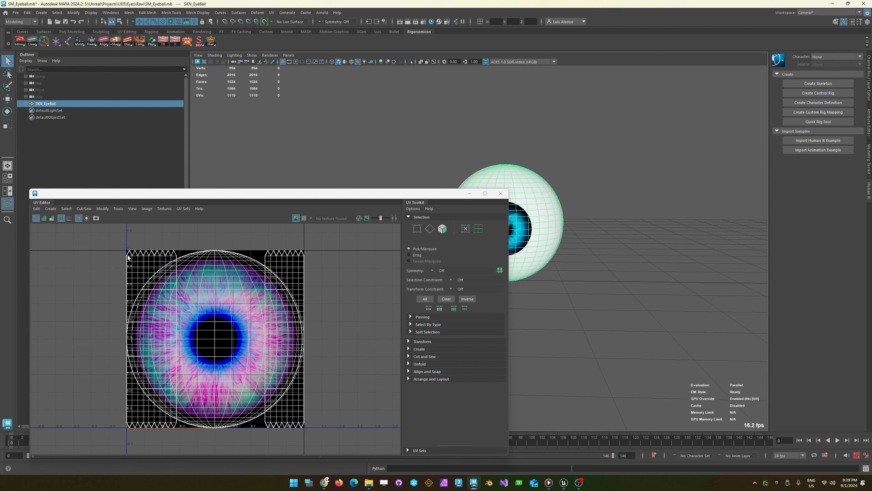
left_click_drag(604, 227, 511, 243, "alt")
left_click_drag(521, 164, 512, 167, "alt")
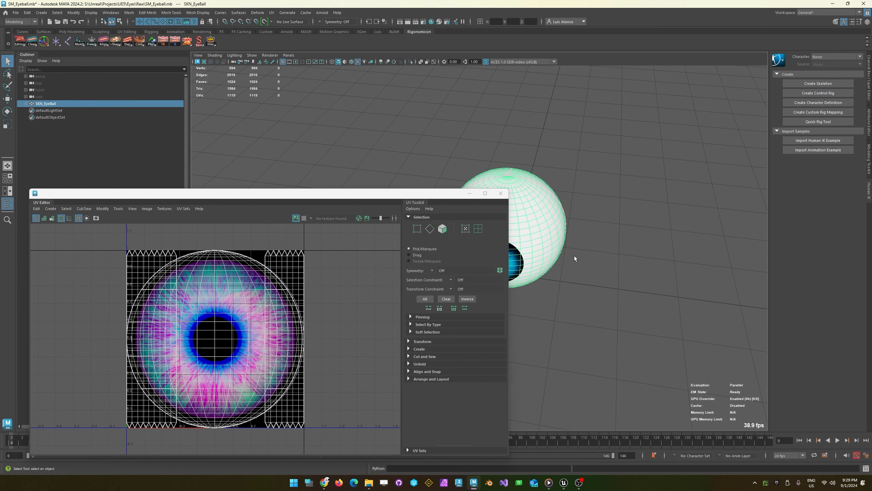
left_click_drag(574, 256, 532, 298, "alt")
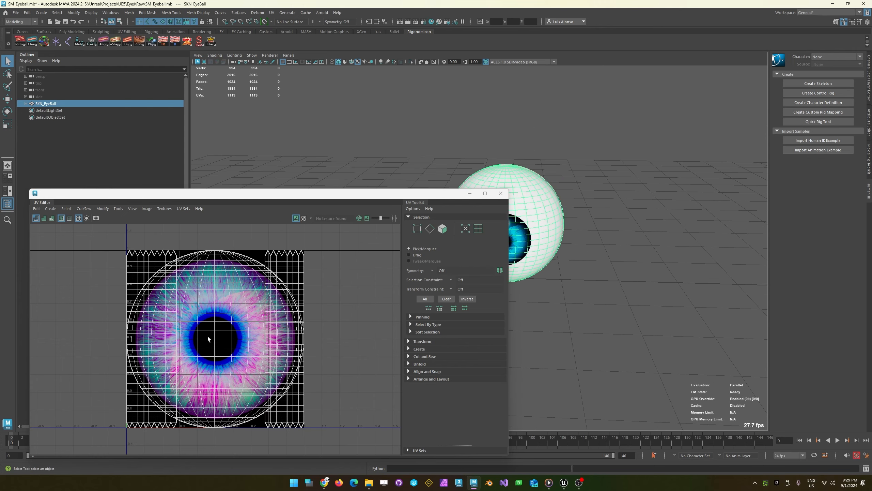
left_click(501, 193)
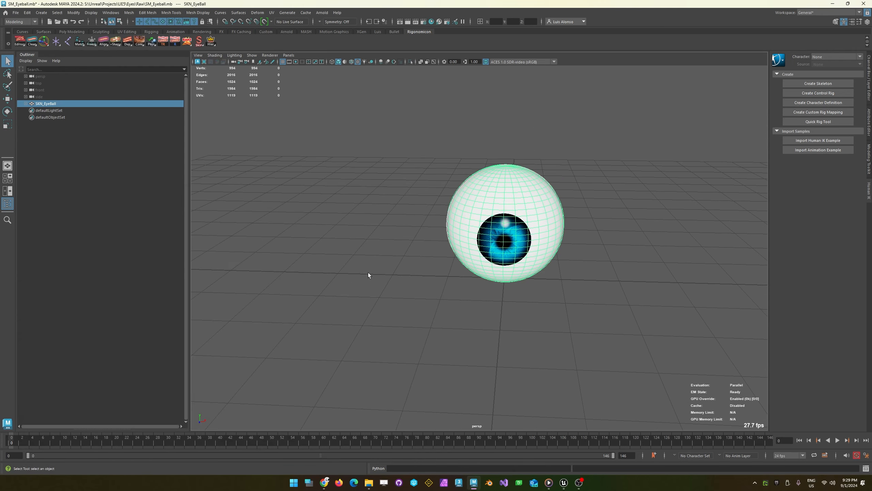
- Examine the eyeball mesh from above, the front and both sides, at close and far distance, and deselect it
left_click_drag(368, 273, 346, 302, "alt")
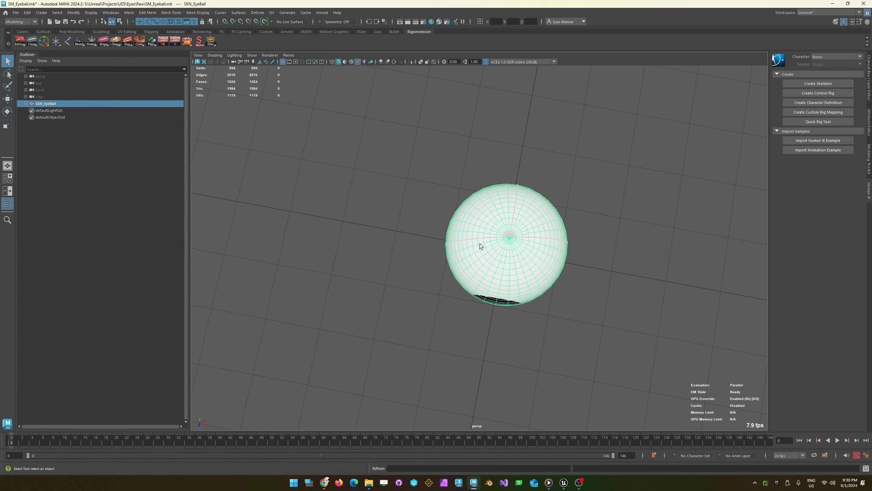
left_click_drag(424, 317, 522, 188, "alt")
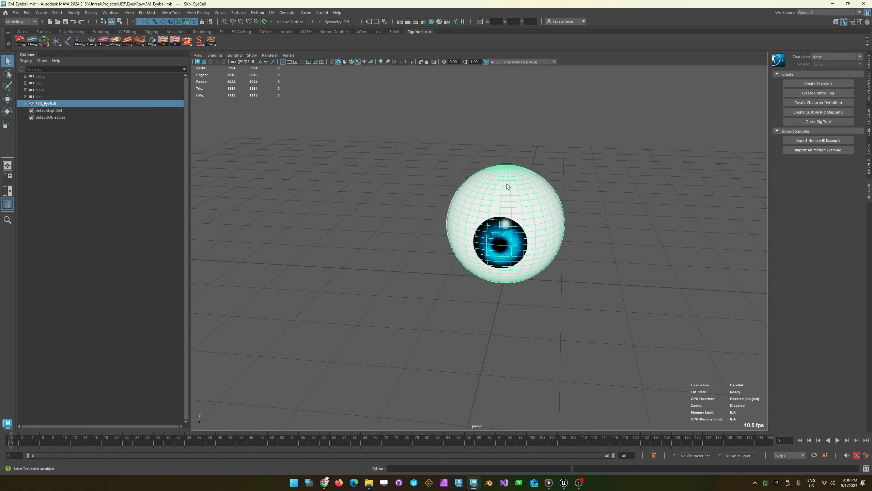
mouse_move(331, 267)
left_mouse_down("alt")
mouse_move(386, 264)
mouse_move(331, 255)
mouse_move(331, 274)
left_mouse_up("alt")
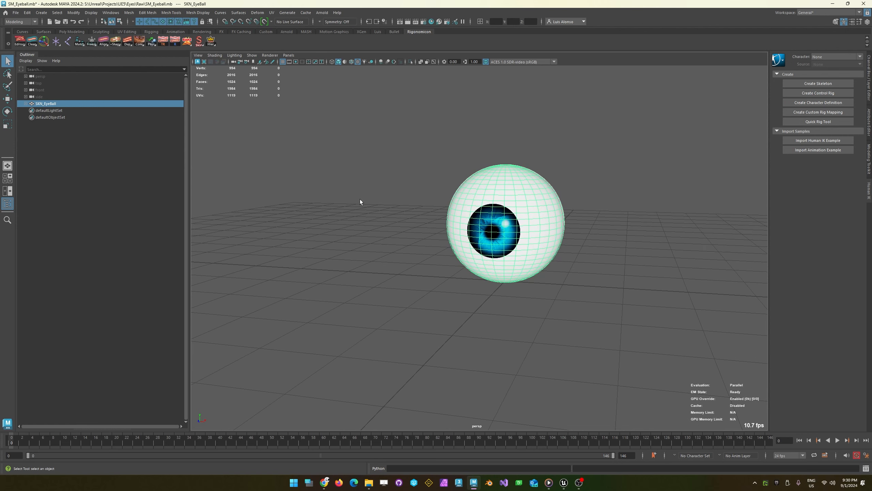
left_click_drag(360, 202, 378, 211, "alt")
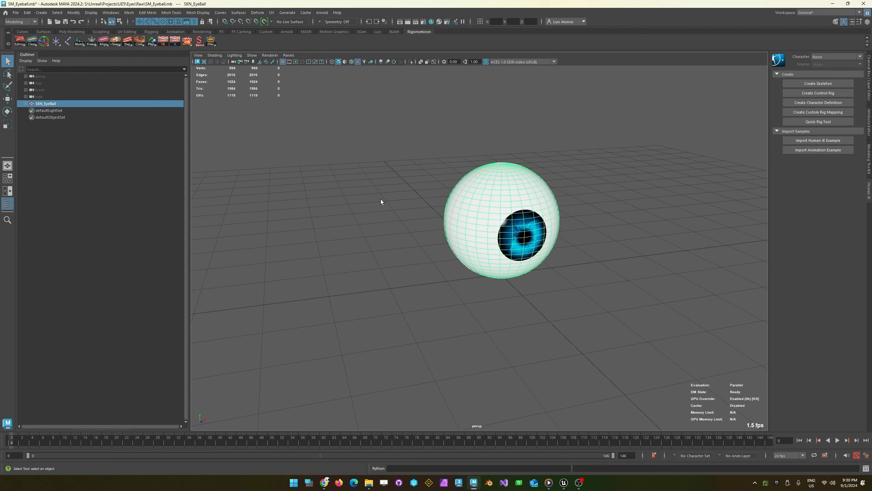
right_click_drag(335, 261, 427, 223, "alt")
middle_click_drag(427, 224, 333, 267, "alt")
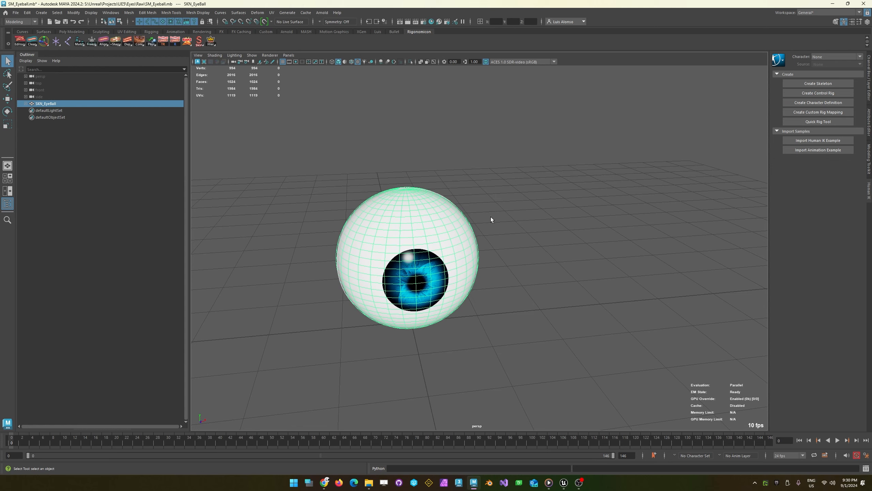
right_click_drag(491, 216, 247, 274, "alt")
left_click_drag(374, 231, 455, 297, "alt")
left_click(455, 297)
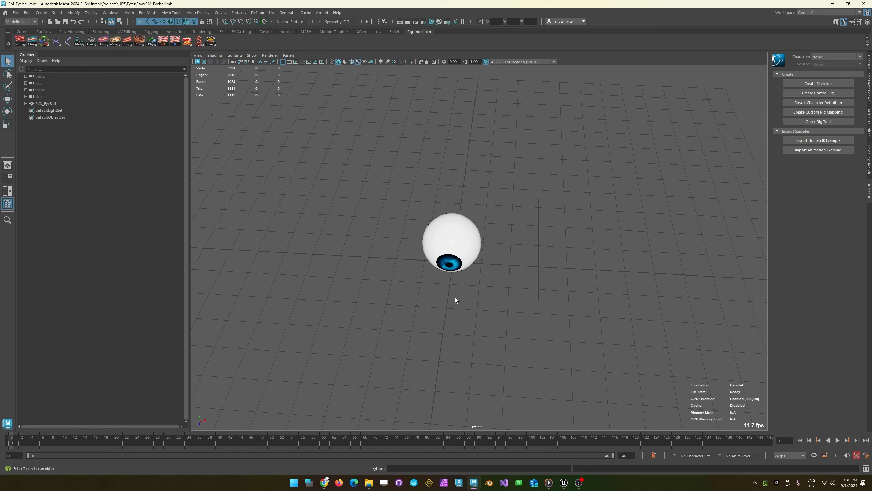
- Duplicate the eyeball and move the original and the copy apart along X to about -1.29 and 1.34
left_click(454, 261)
key("w")
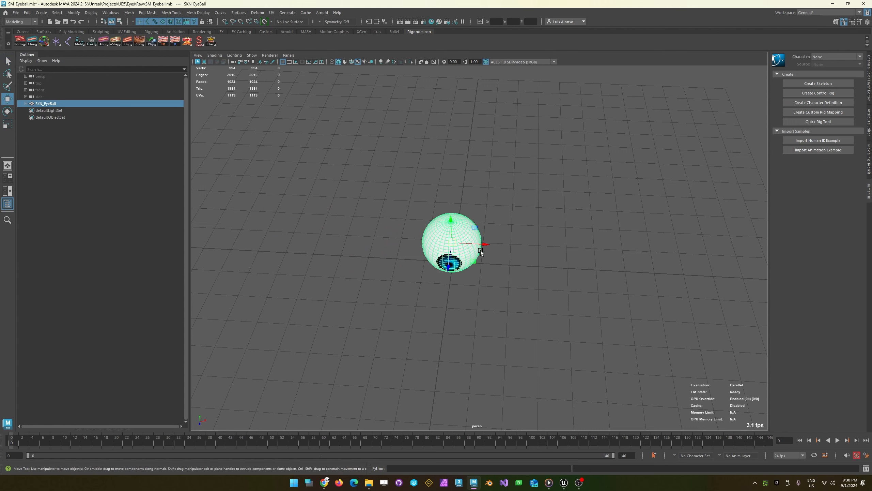
mouse_move(481, 244)
left_mouse_down()
mouse_move(444, 238)
mouse_move(513, 253)
left_mouse_up()
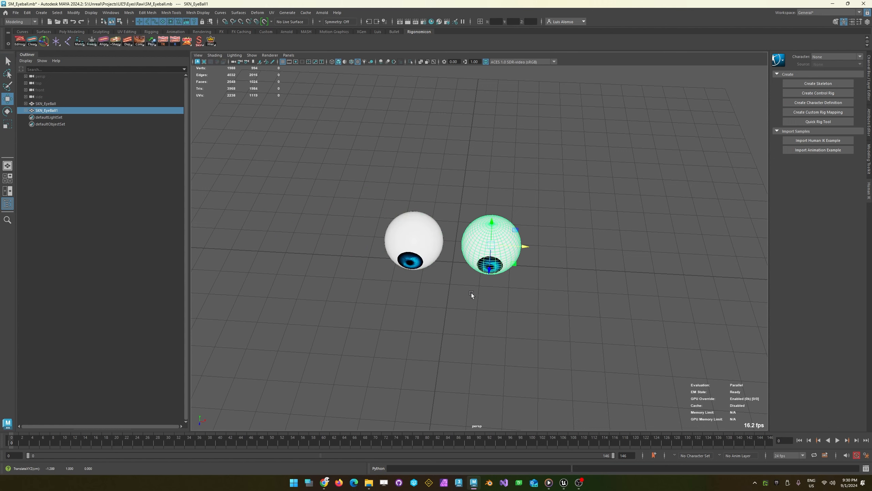
left_click_drag(472, 293, 429, 285, "alt")
- Set the Translate X of the original eyeball, SKN_EyeBall, to -1.3
left_click(397, 271)
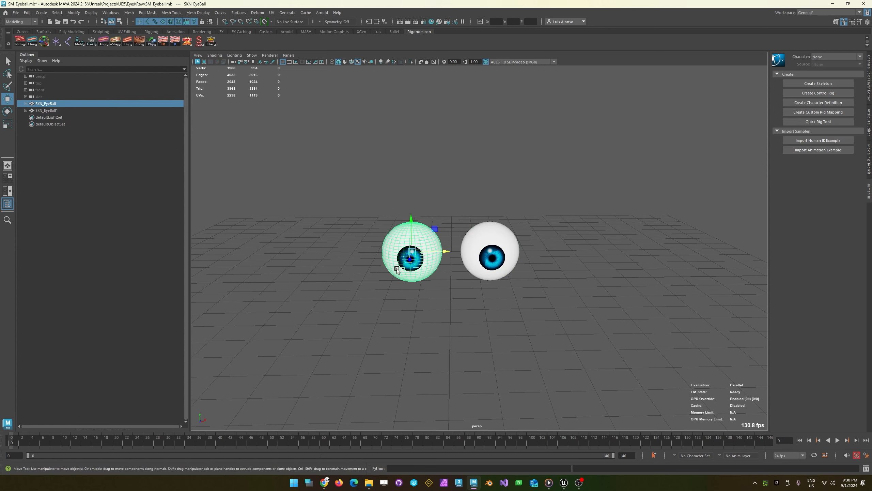
left_click(868, 79)
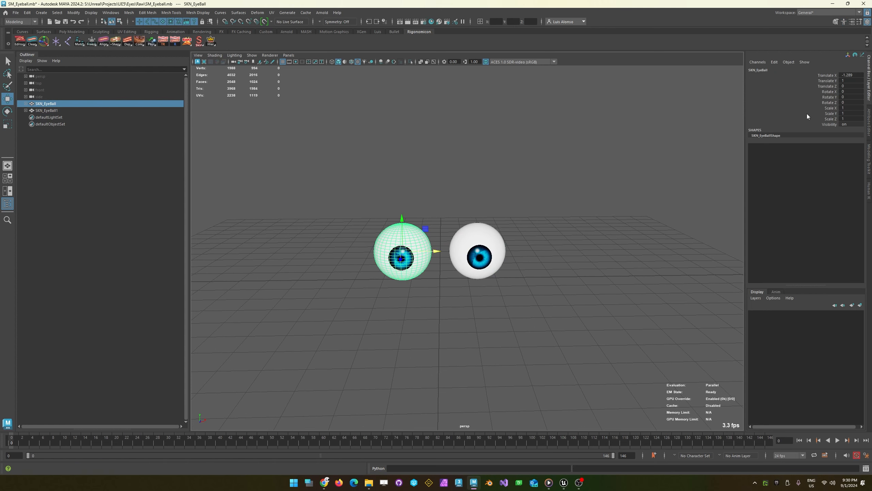
left_click(855, 75)
type("-1.3")
key("Return")
- Set the Translate X of the duplicated eyeball, SKN_EyeBall1, to 1.3 and deselect it
left_click(476, 229)
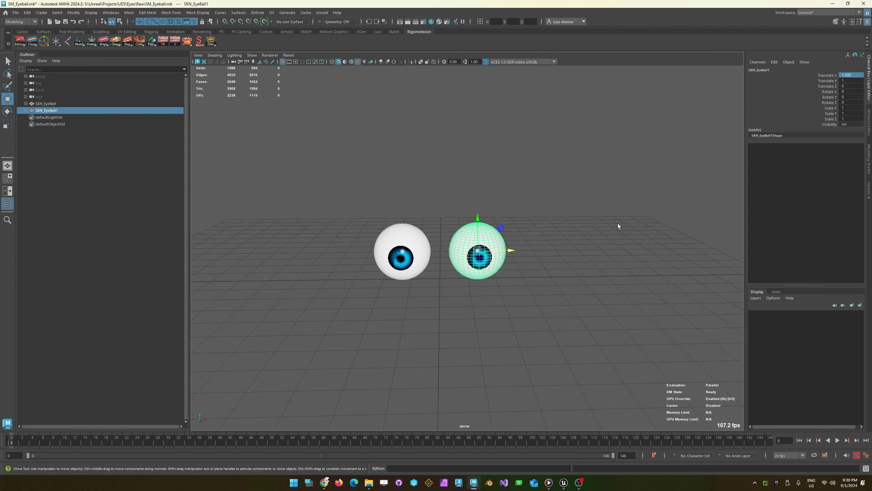
left_click(856, 75)
type("1.3")
key("Return")
left_click(255, 347)
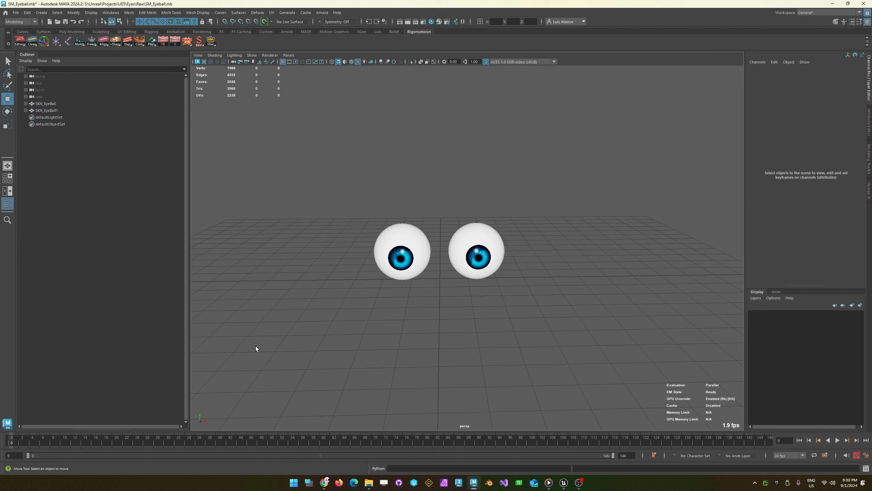
- Create a bacon joint at the scene origin
left_click_drag(332, 298, 330, 275, "alt")
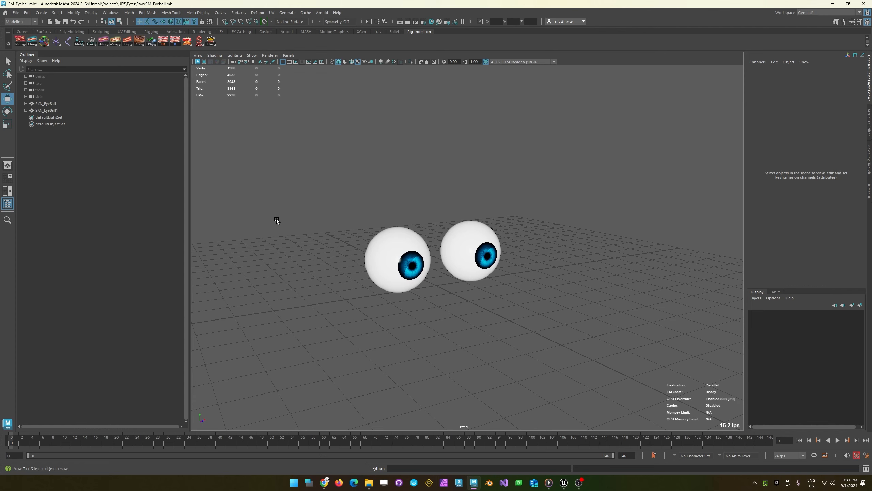
left_click_drag(392, 193, 301, 338, "alt")
left_click(56, 41)
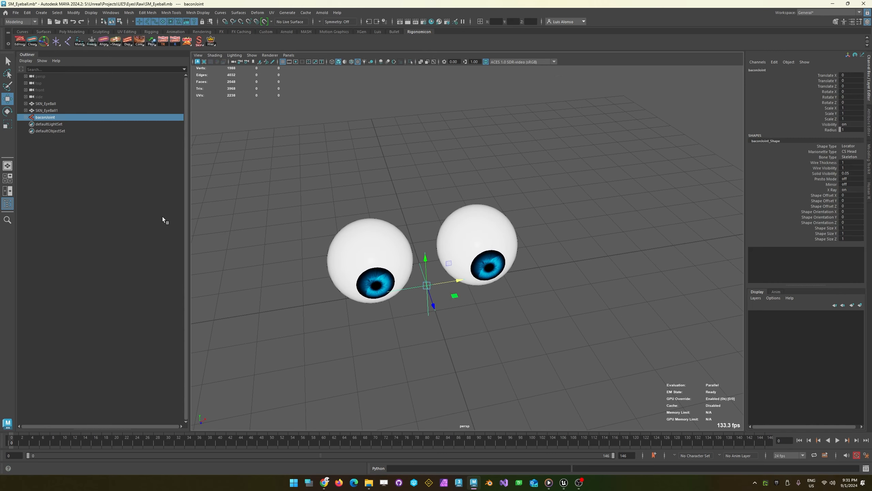
- Match the joint's translation and rotation to the SKN_EyeBall mesh and check its placement inside the eyeball
left_click_drag(410, 325, 401, 309, "alt")
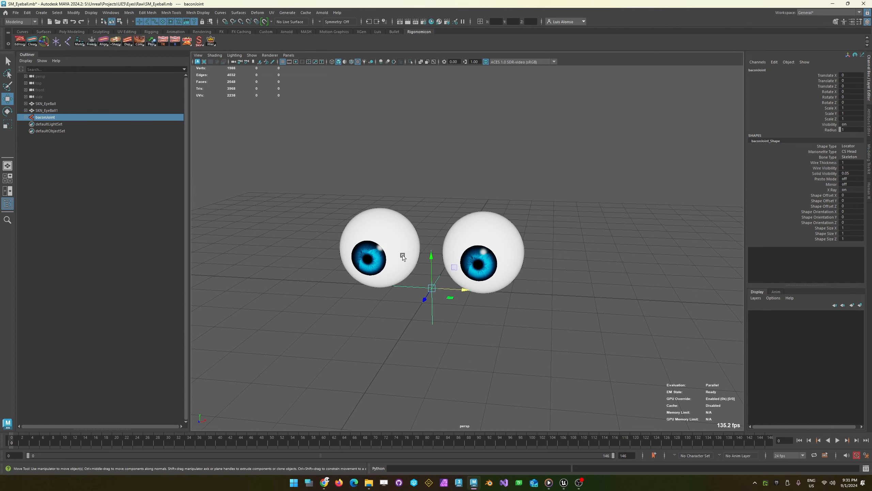
left_click(383, 284, "shift")
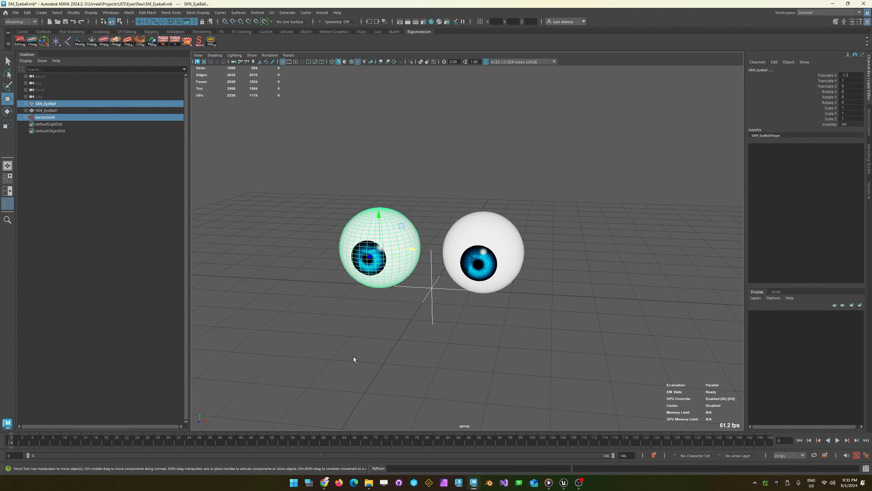
left_click_drag(379, 256, 284, 308, "alt")
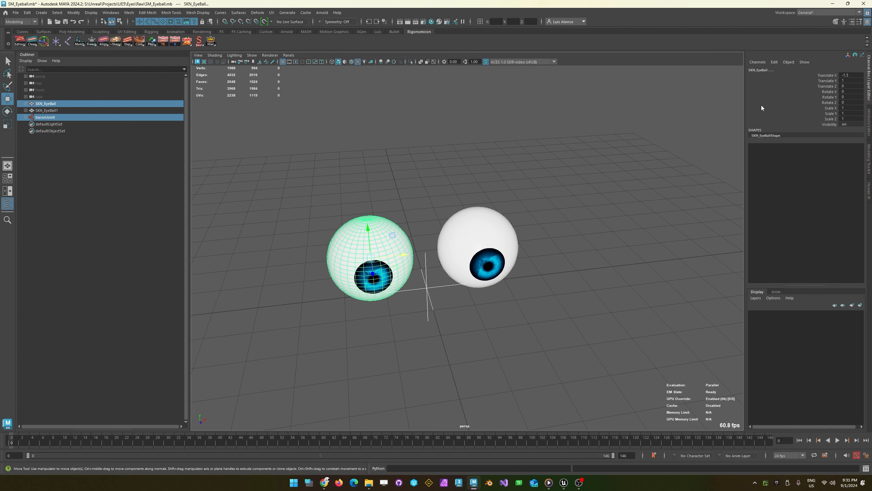
right_click(81, 42)
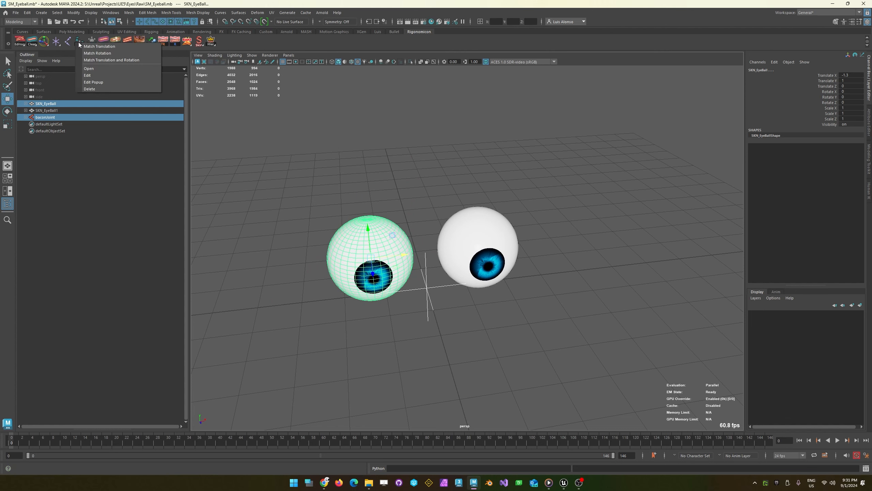
left_click(91, 60)
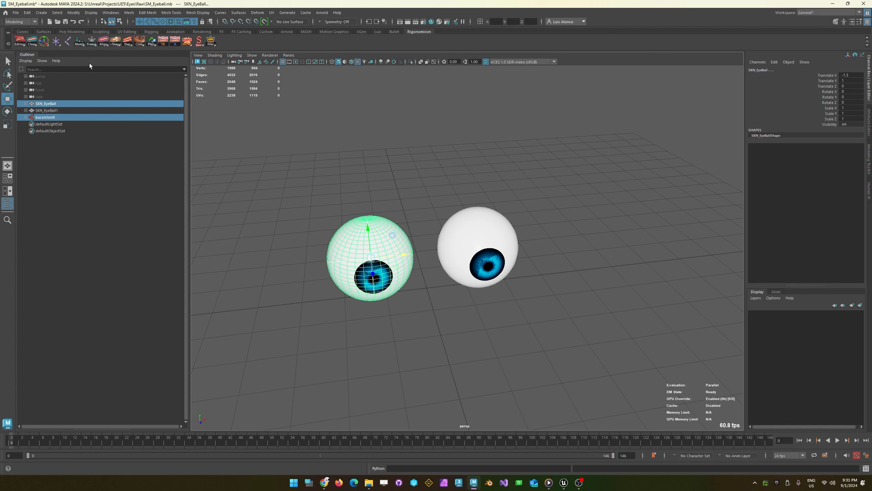
left_click(281, 300)
left_click_drag(395, 350, 380, 334, "alt")
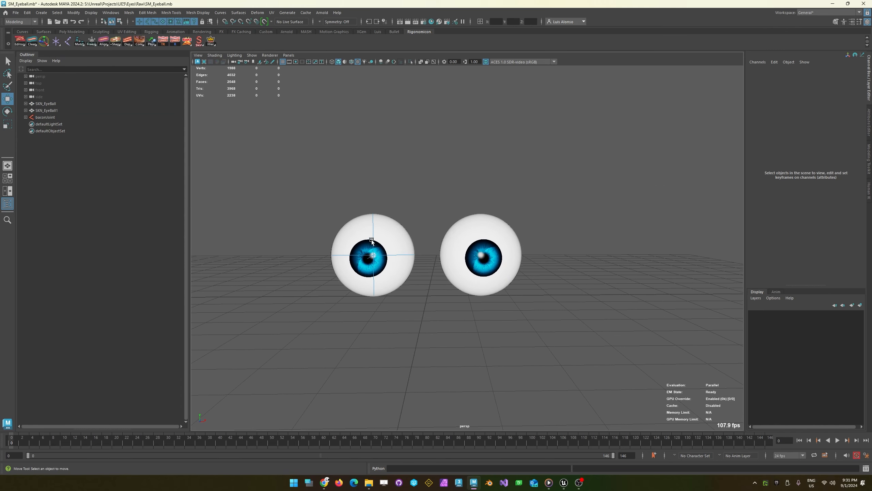
left_click_drag(329, 261, 320, 299, "alt")
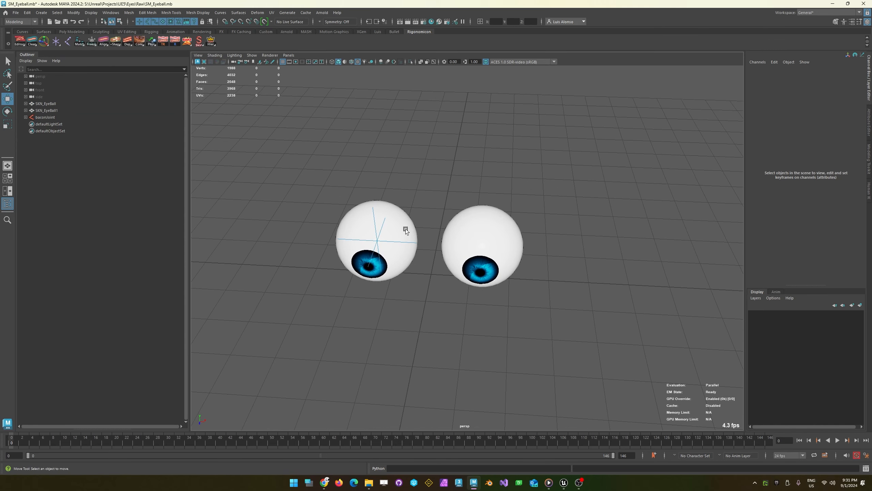
- Change the bacon joint's Shape Type to Sphere
left_click(389, 243)
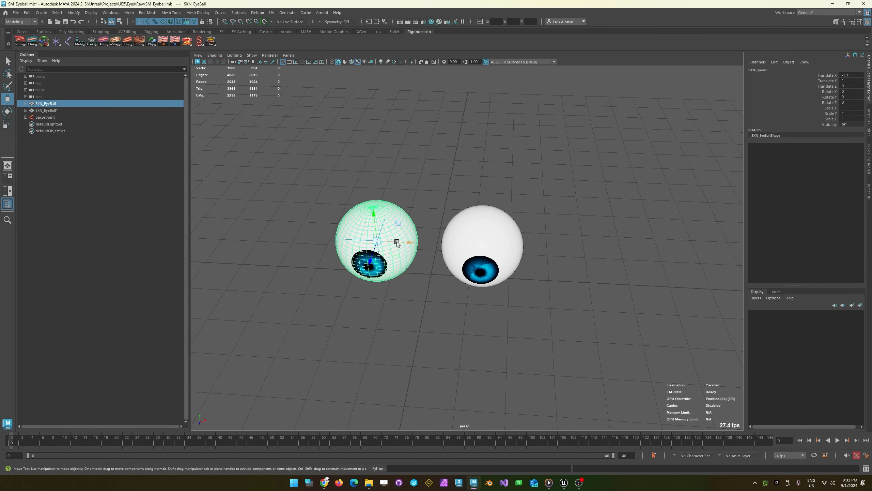
left_click(390, 243, "ctrl")
left_click(377, 241)
left_click(403, 224)
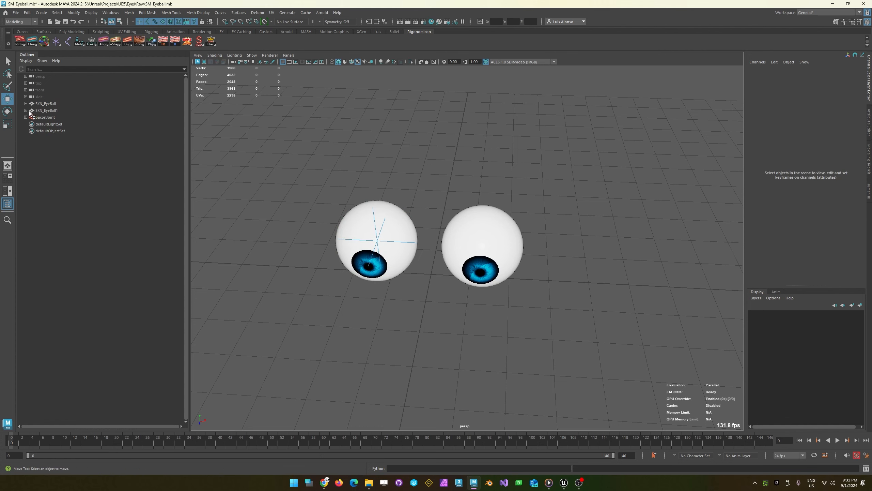
left_click(48, 117)
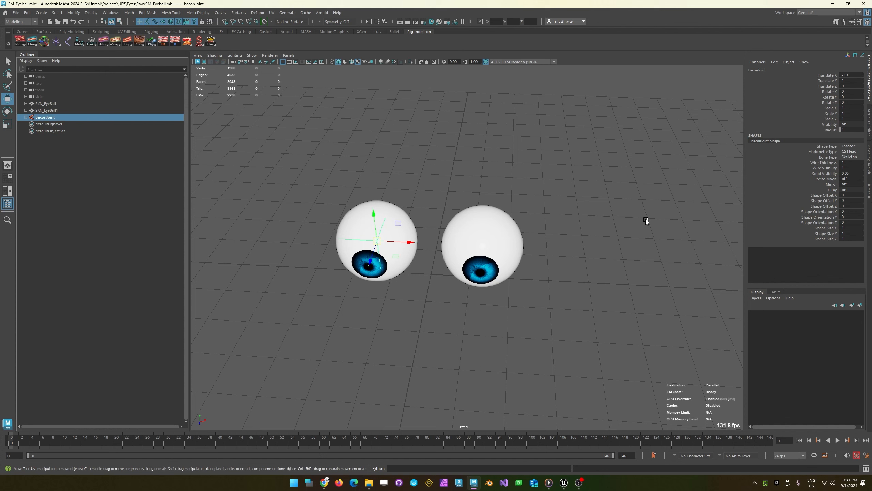
left_click(855, 147)
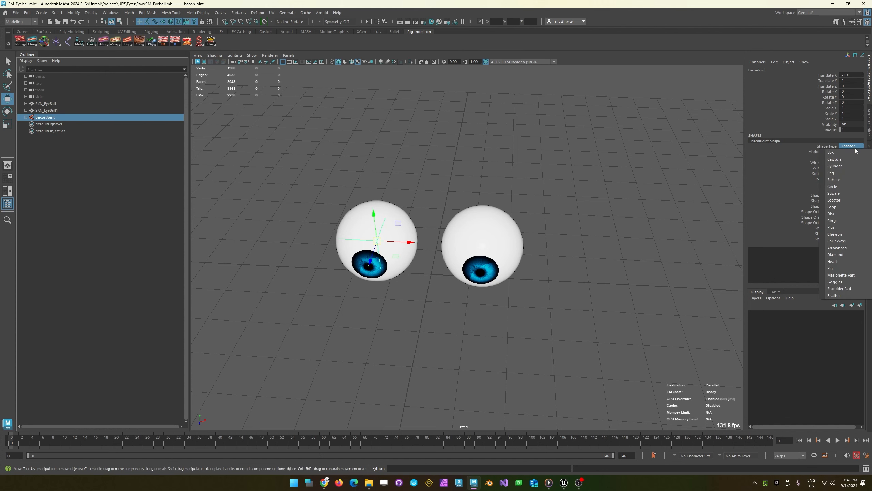
left_click(840, 178)
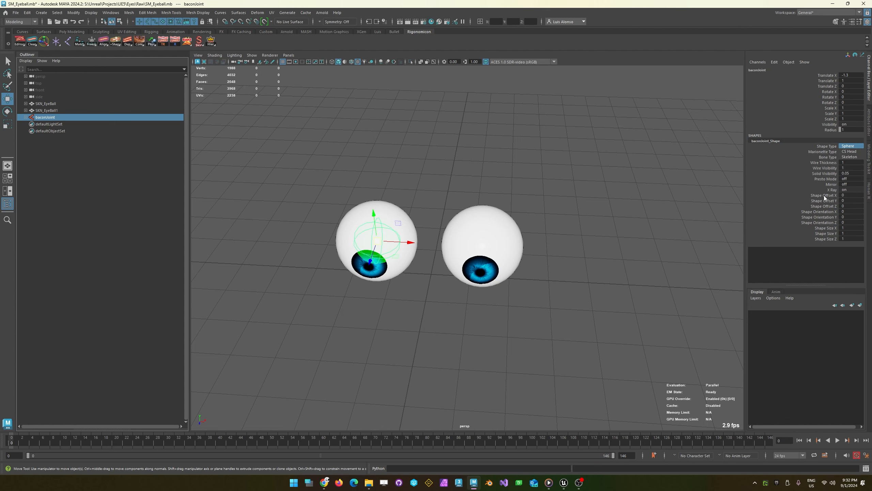
- Set the bacon joint's Shape Size X, Y and Z to 2
left_click_drag(826, 228, 822, 239)
middle_click_drag(483, 274, 485, 275)
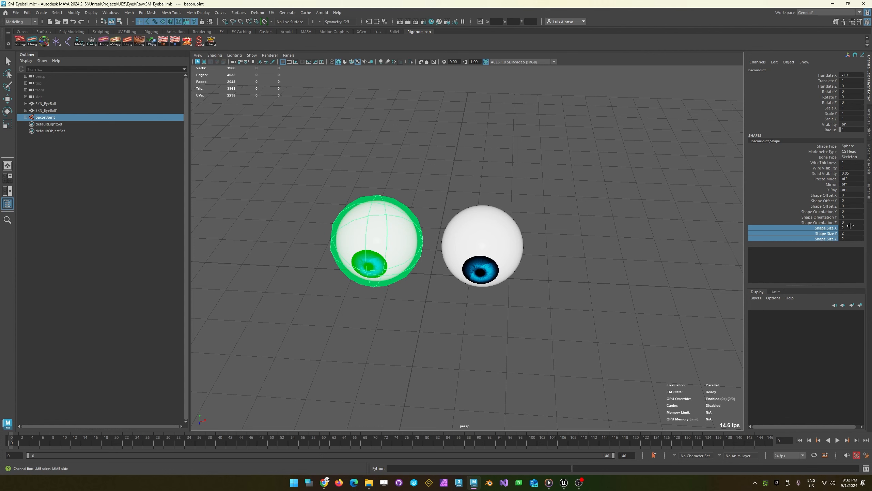
left_click_drag(849, 228, 847, 240)
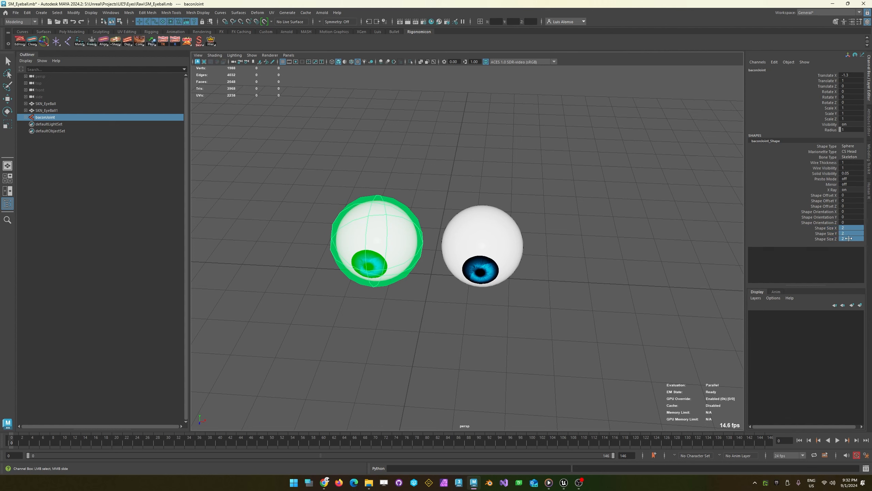
- Set the bacon joint's Solid Visibility to 0 and deselect the joint
double_click(852, 174)
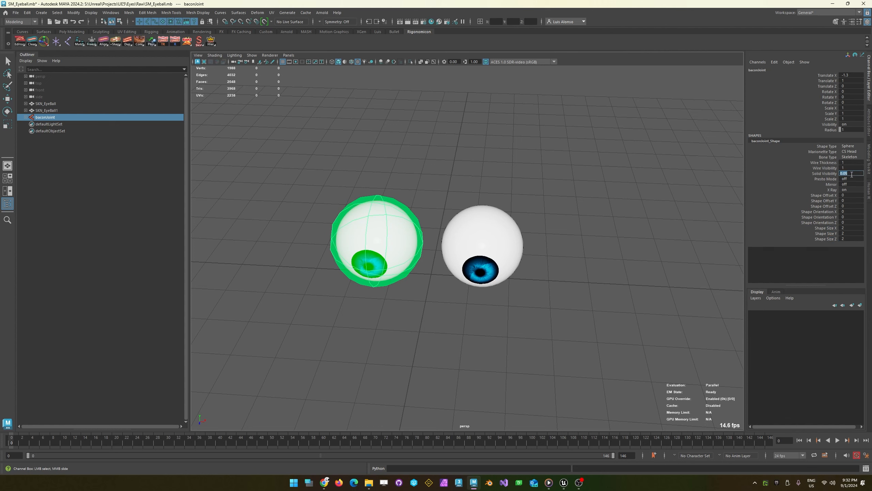
type("0")
key("Return")
left_click(303, 299)
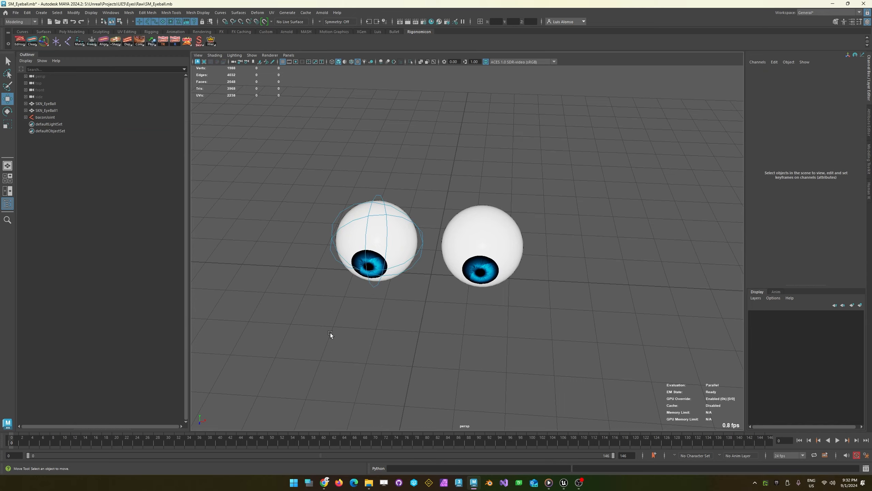
- Duplicate the spherical bacon joint and match the copy to the SKN_EyeBall1 mesh
left_click_drag(330, 333, 378, 288, "alt")
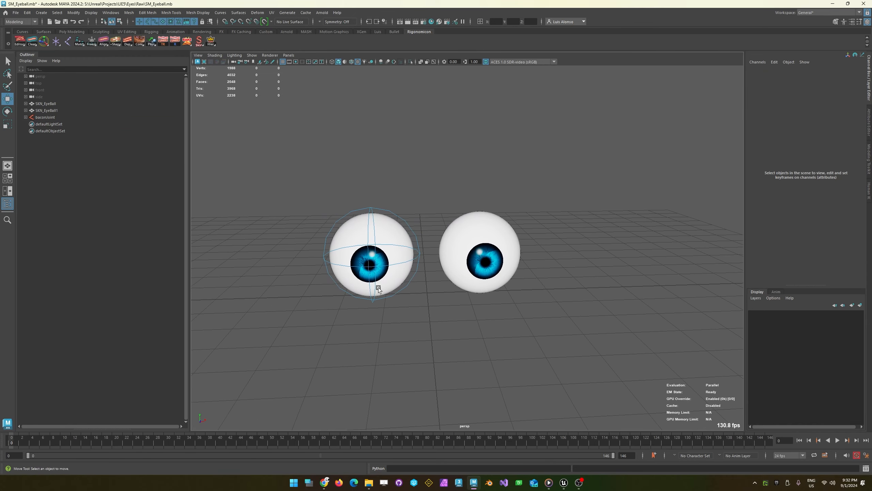
left_click(411, 227)
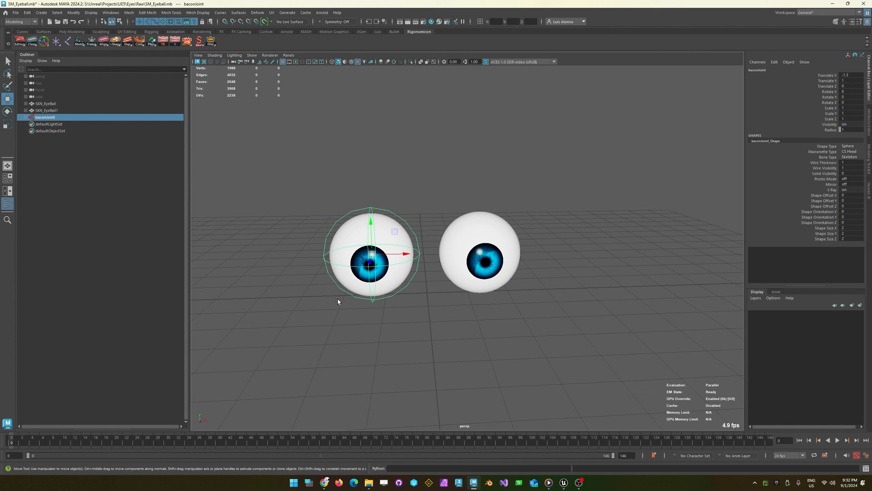
left_click_drag(397, 253, 641, 248, "shift")
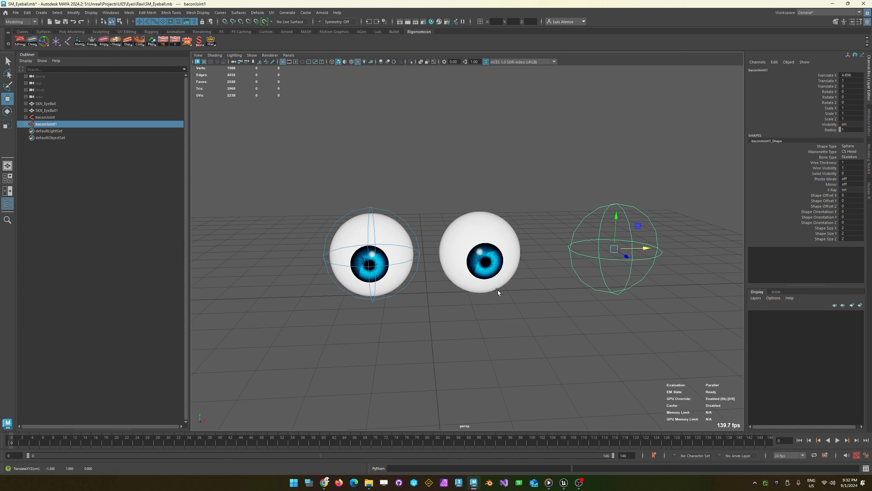
left_click(498, 240, "shift")
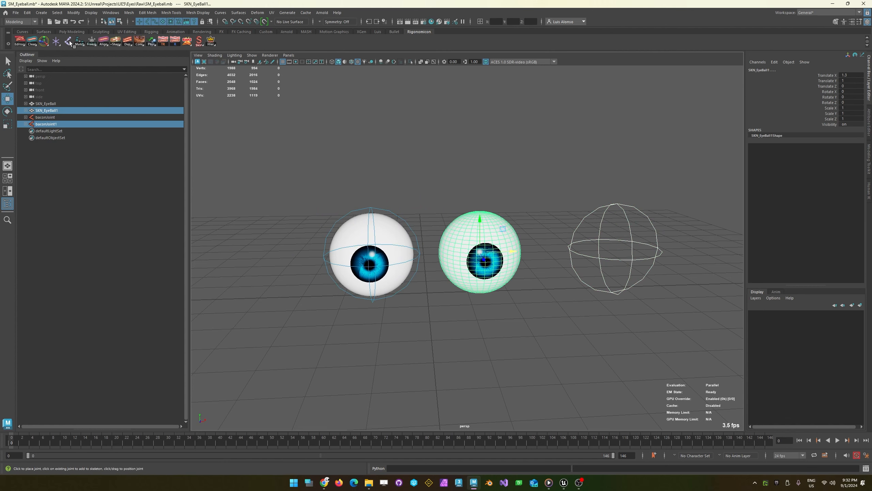
right_click(80, 43)
left_click(116, 58)
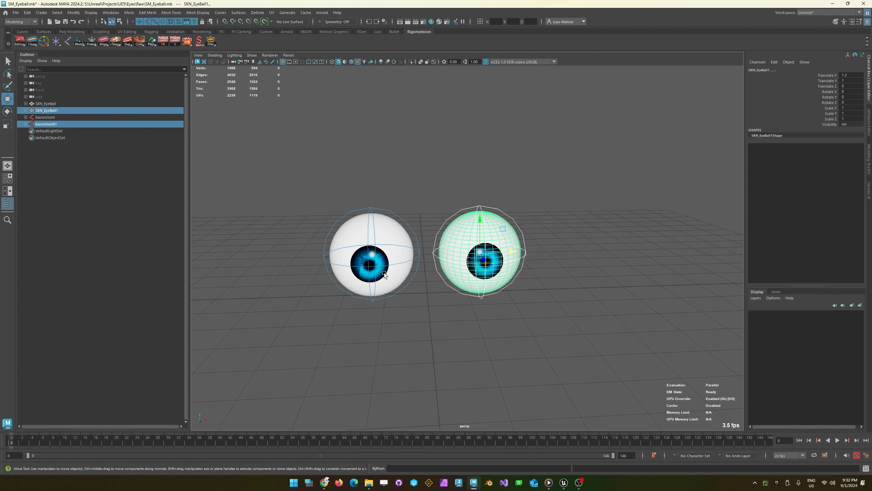
left_click_drag(385, 275, 418, 369, "alt")
left_click(418, 369)
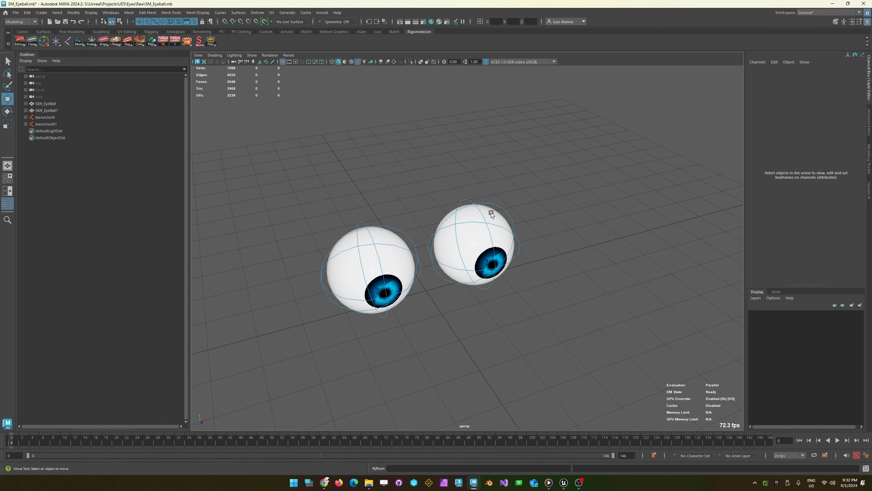
- Rename the original joint around the SKN_EyeBall mesh as eye_r and deselect it
left_click(398, 229)
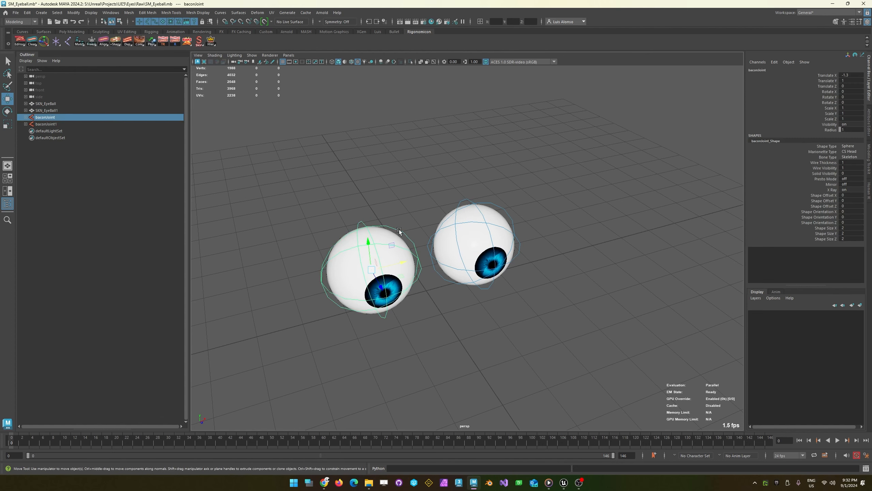
left_click(763, 70)
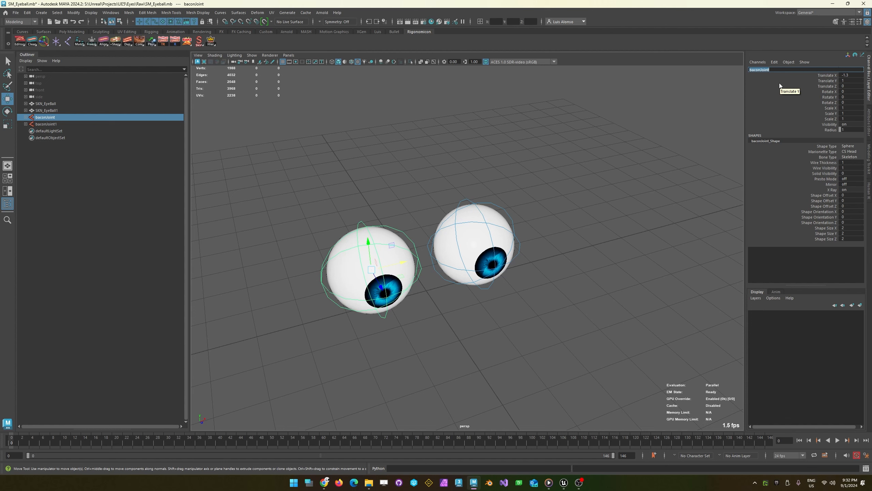
type("eye_r")
key("Return")
left_click(380, 152)
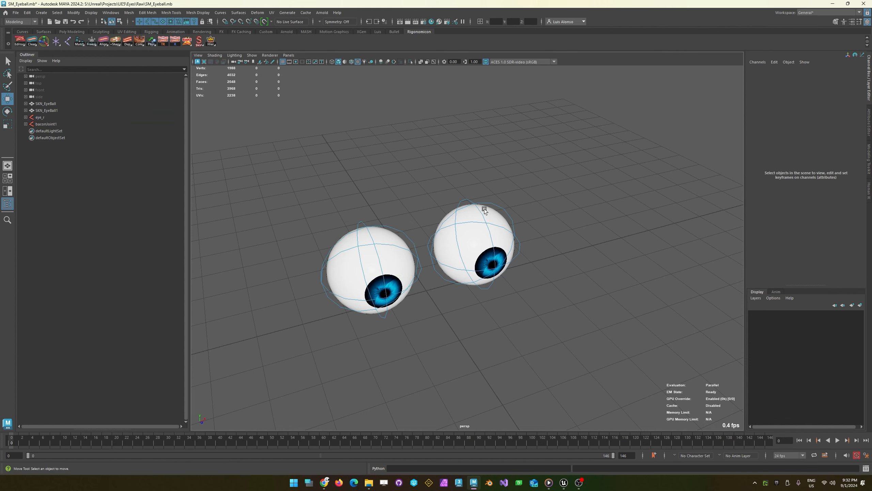
- Rename the duplicated joint around the SKN_EyeBall1 mesh as eye_l
left_click(500, 209)
left_click(771, 76)
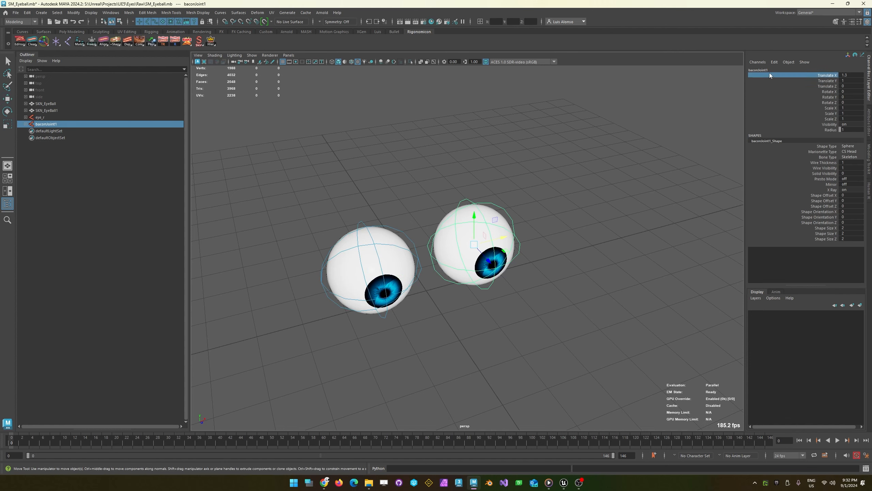
left_click(760, 70)
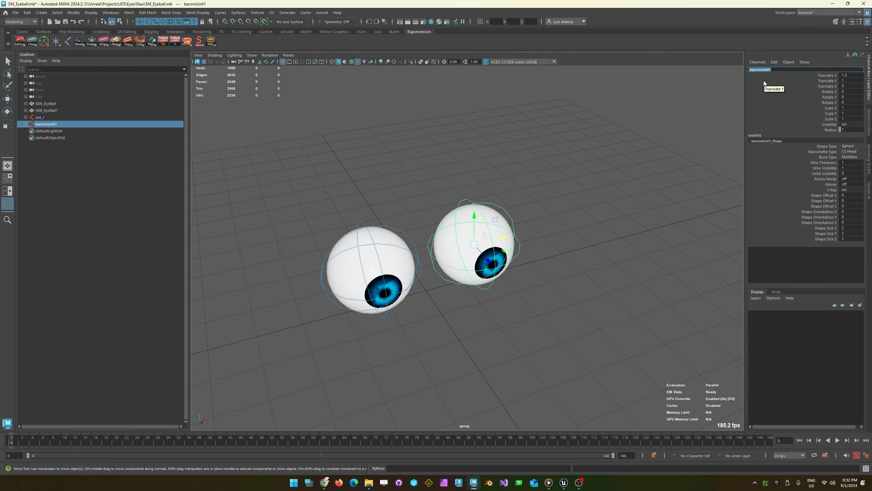
type("eye_l")
key("Return")
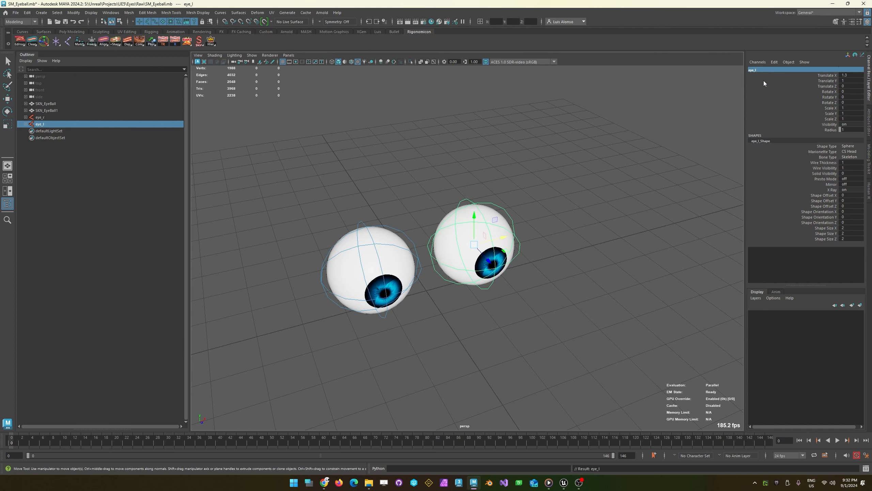
- Set the Rotate Y of the eye_l joint to -90 and deselect it
left_click_drag(282, 211, 414, 365, "alt")
left_click(414, 365)
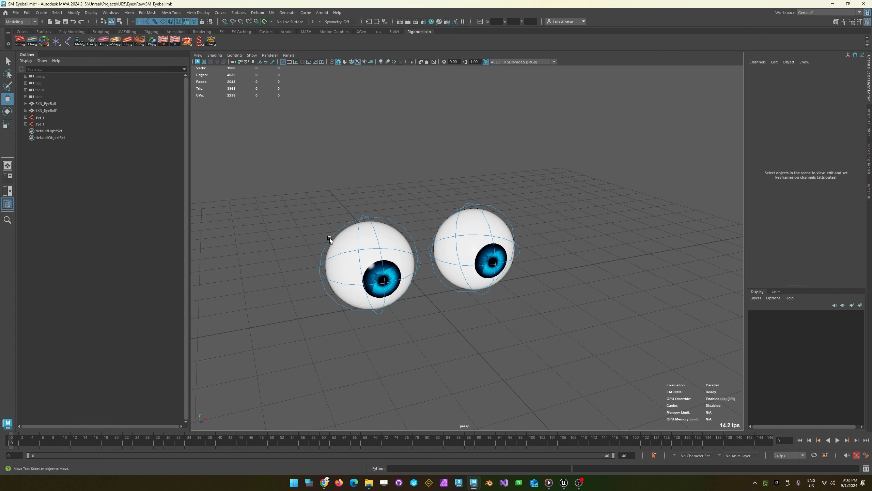
left_click_drag(318, 241, 520, 199, "alt")
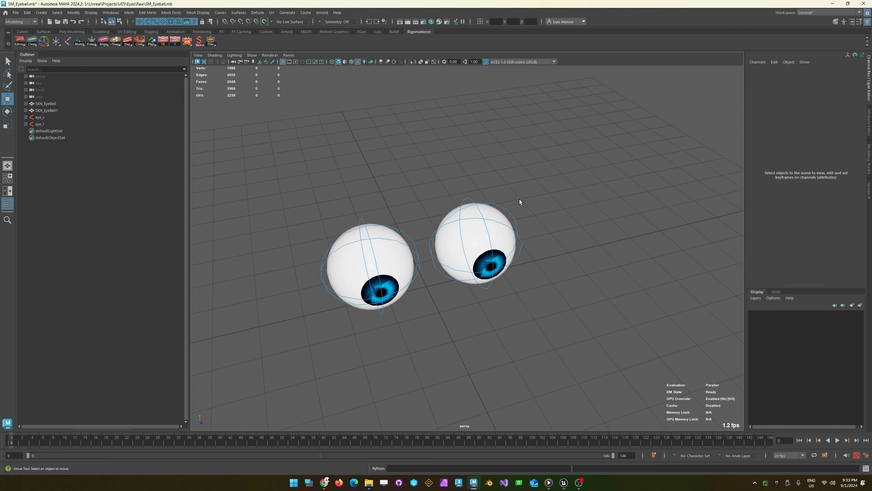
left_click(511, 215)
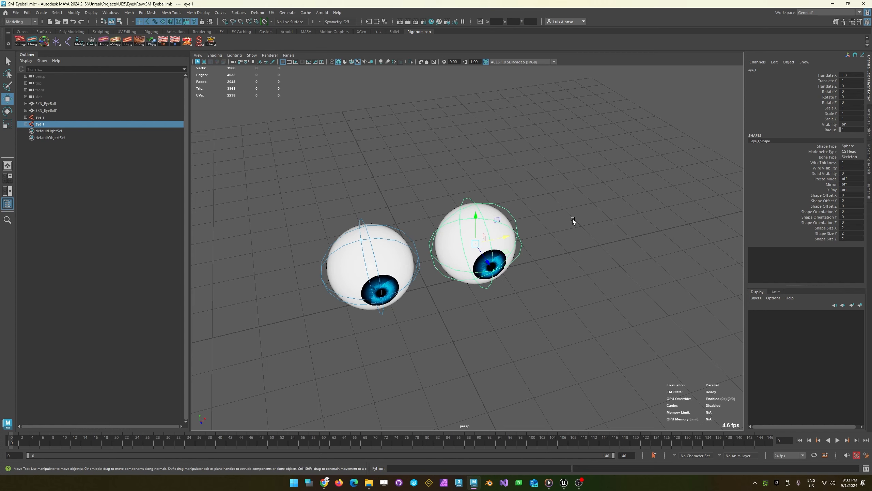
left_click_drag(417, 321, 505, 243, "alt")
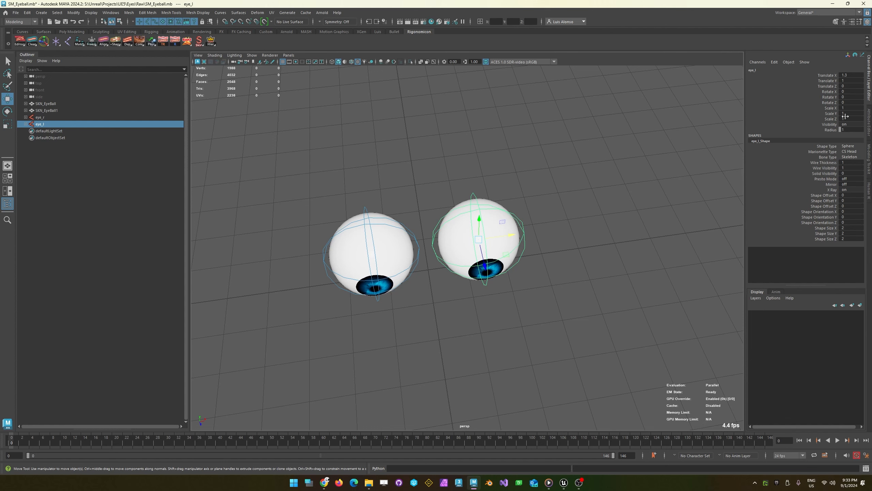
left_click(848, 98)
type("-90")
left_click(443, 318)
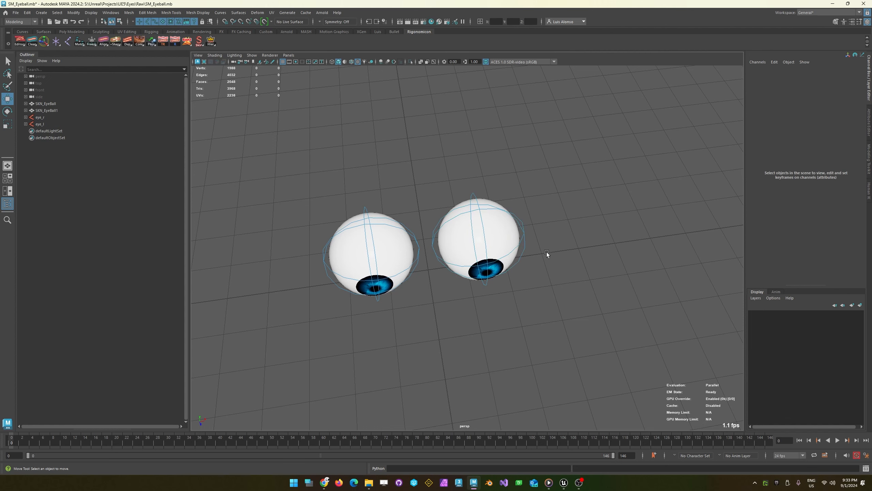
- Examine the orientation of the eye_l joint's axes relative to its iris using the Rotate and Move tools
left_click(525, 231)
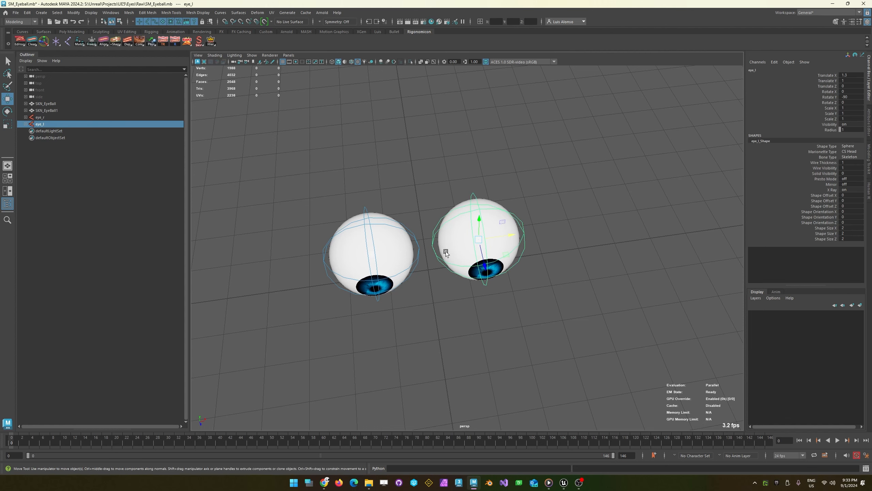
key("e")
left_click(455, 237)
left_click_drag(452, 238, 426, 228)
left_click(567, 268)
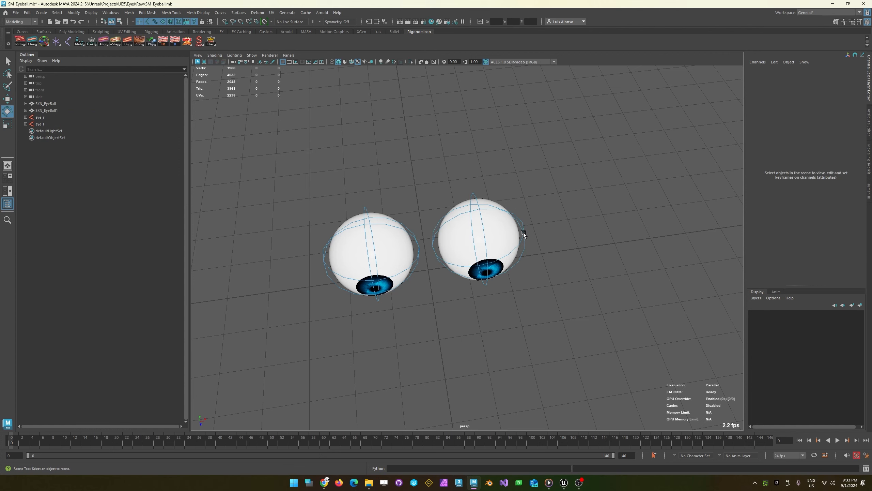
left_click(523, 236)
left_click_drag(523, 241, 519, 288)
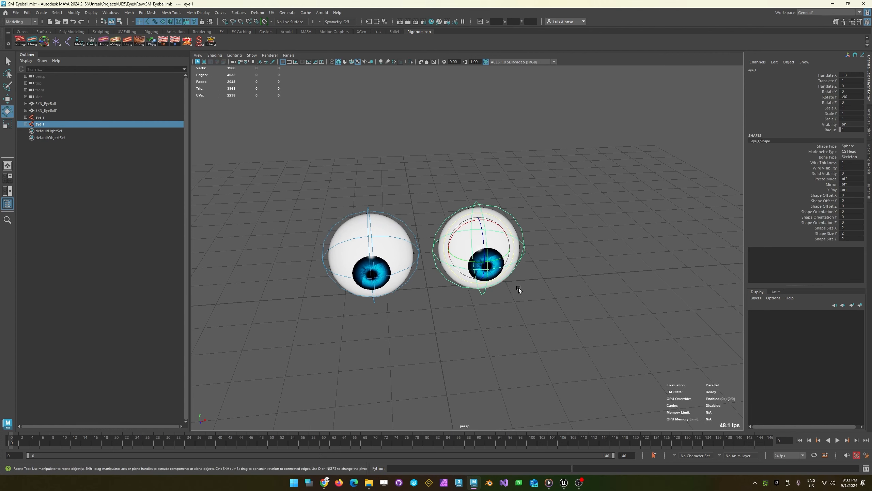
key("w")
left_click_drag(500, 253, 502, 236)
left_click_drag(420, 243, 419, 221, "alt")
right_click_drag(419, 222, 316, 248, "alt")
left_click_drag(324, 233, 375, 239, "alt")
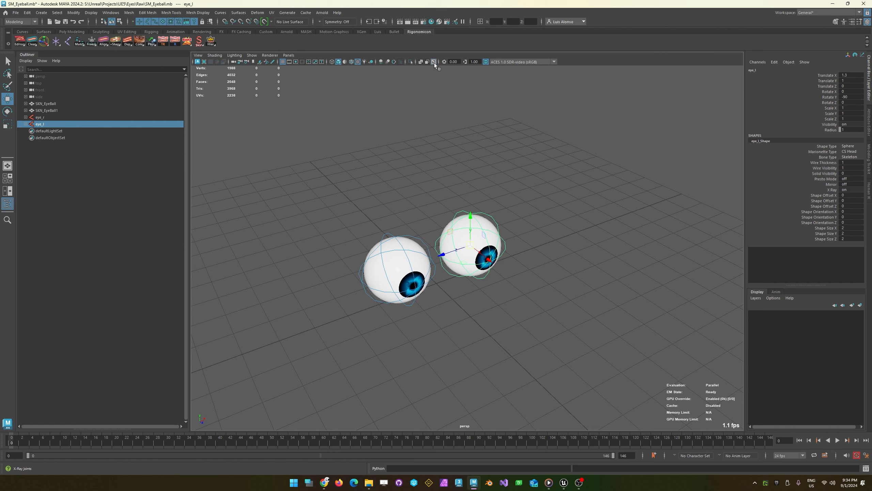
- Display the local rotation axes on both the eye_l and eye_r joints and deselect them
scroll(494, 187, "up", 5)
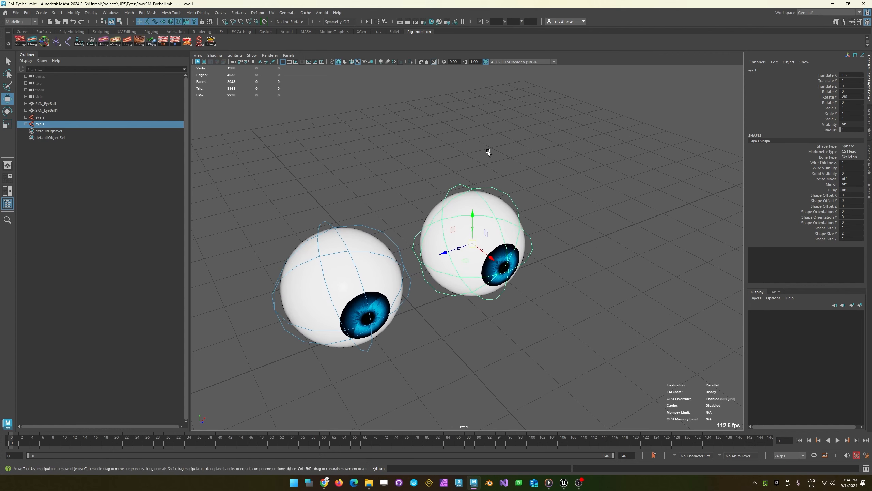
left_click(488, 151)
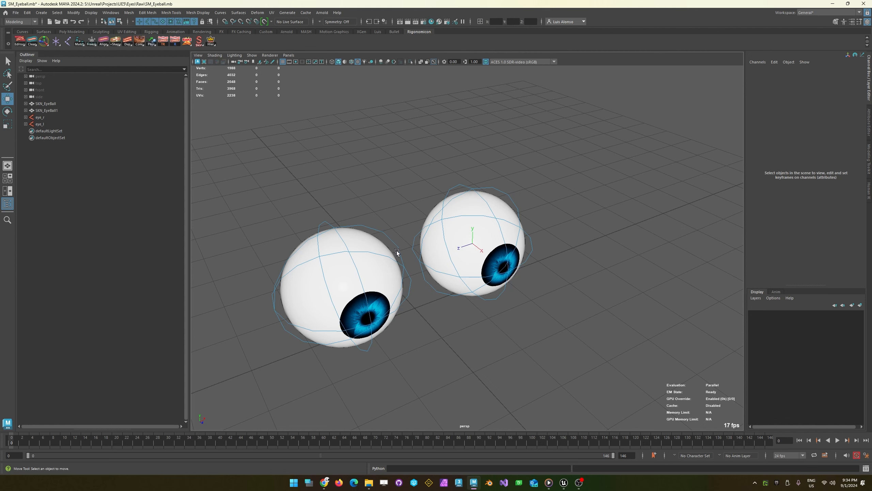
left_click(362, 222)
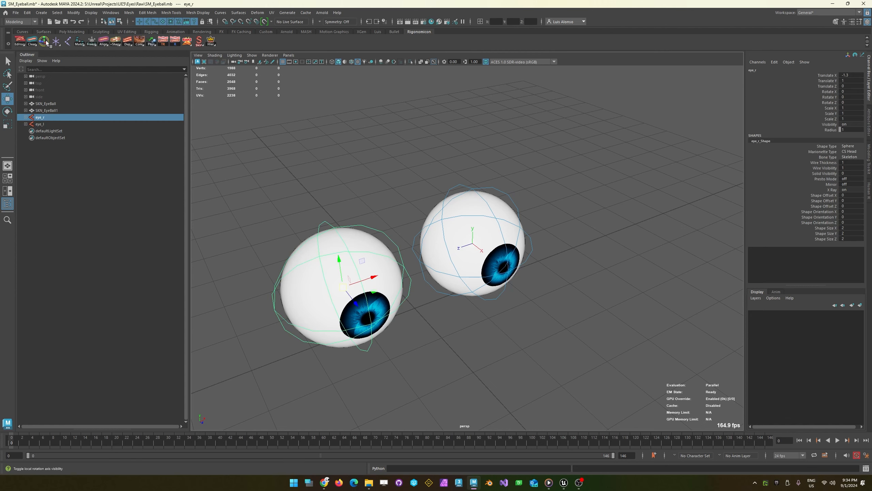
left_click(334, 139)
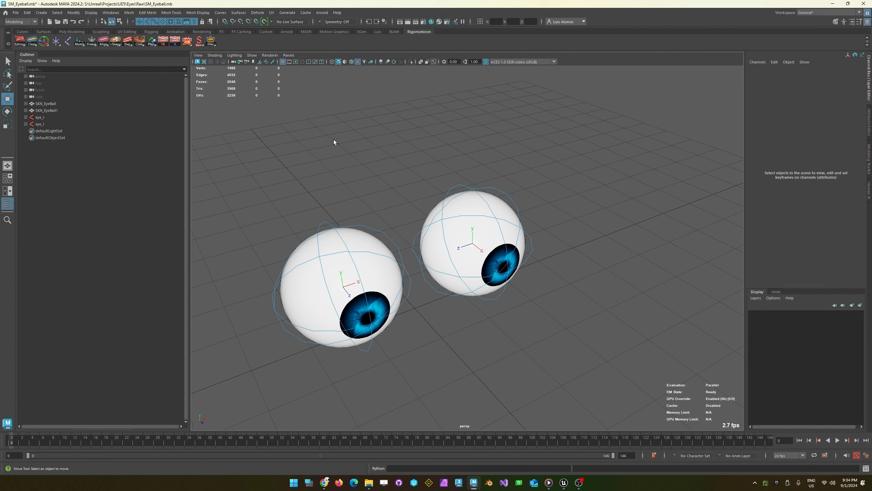
- Set the Rotate Y of the eye_r joint to -90 and deselect it
left_click(398, 246)
left_click(851, 97)
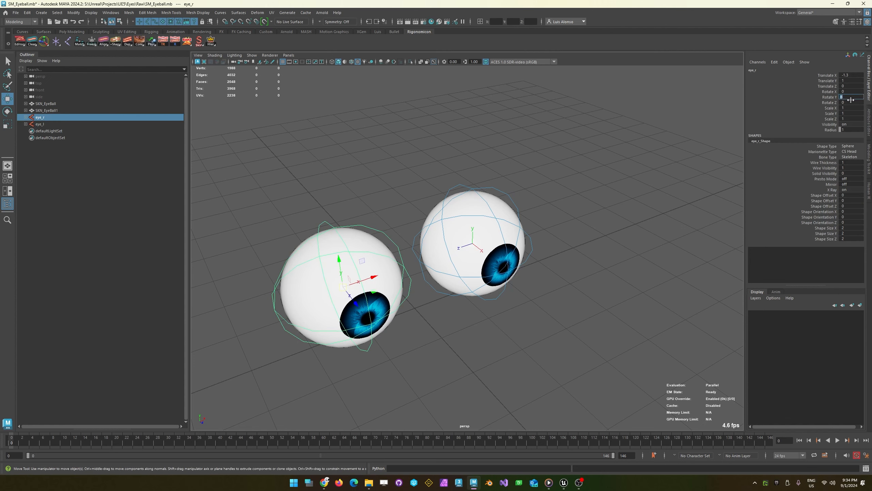
type("-90")
key("Return")
left_click_drag(294, 286, 262, 305, "alt")
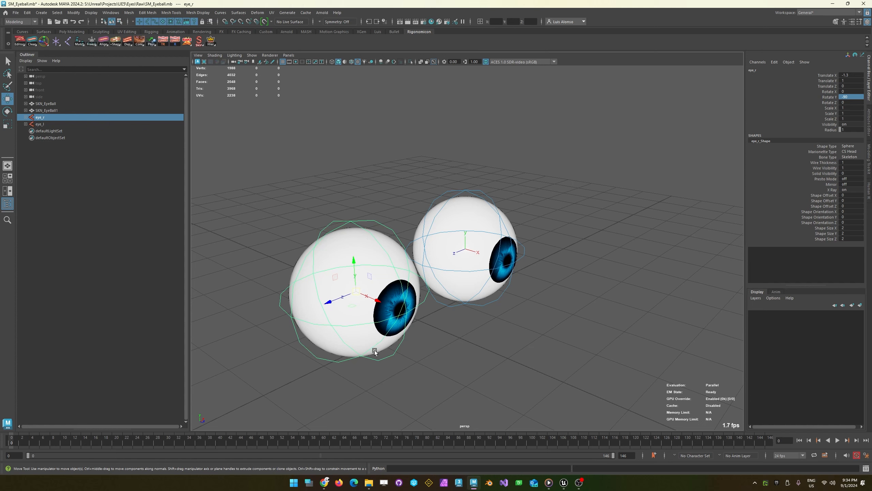
left_click(505, 332)
left_click_drag(456, 350, 435, 349, "alt")
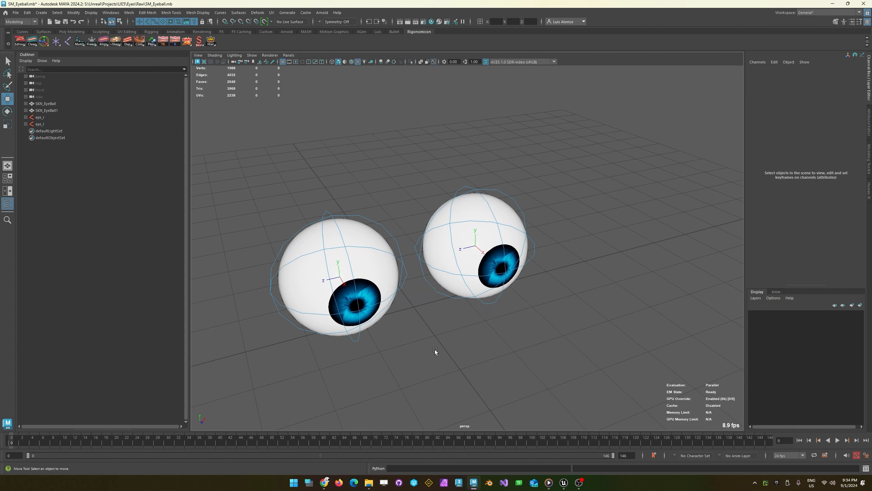
- Create a new joint at the origin between the eyeballs and set its Shape Size X, Y and Z to 0.5
left_click_drag(435, 350, 318, 411, "alt")
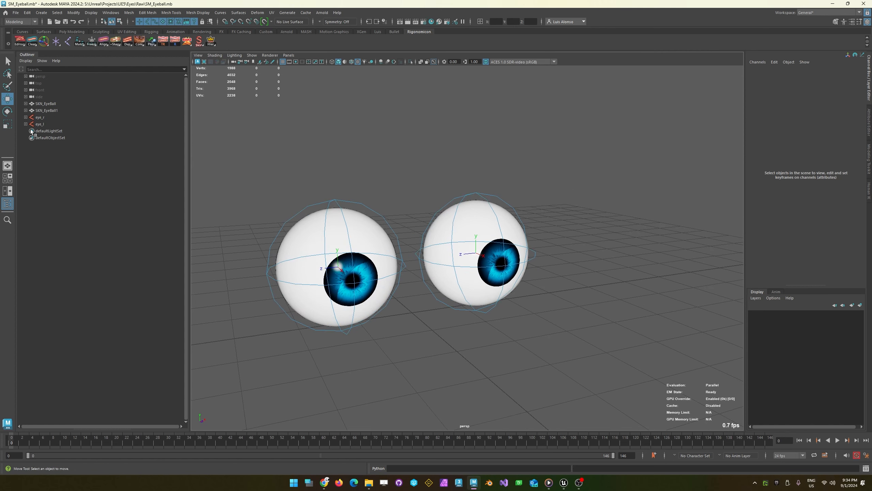
left_click(59, 40)
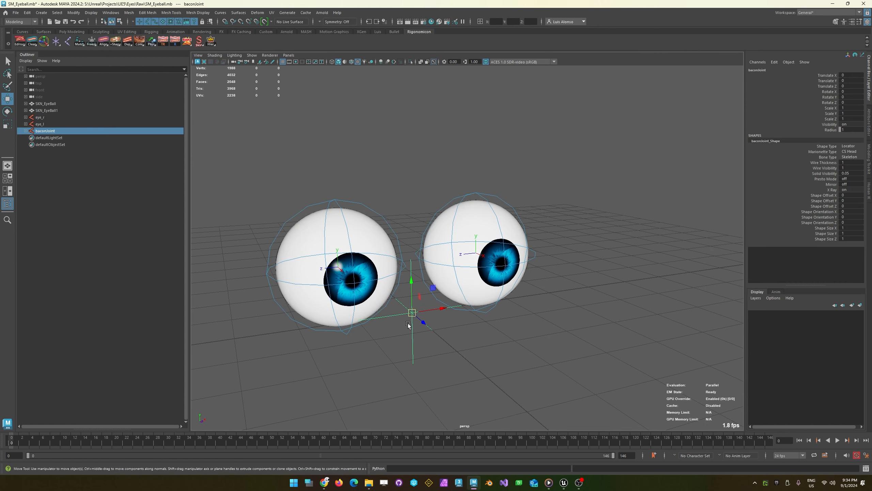
left_click_drag(825, 228, 820, 238)
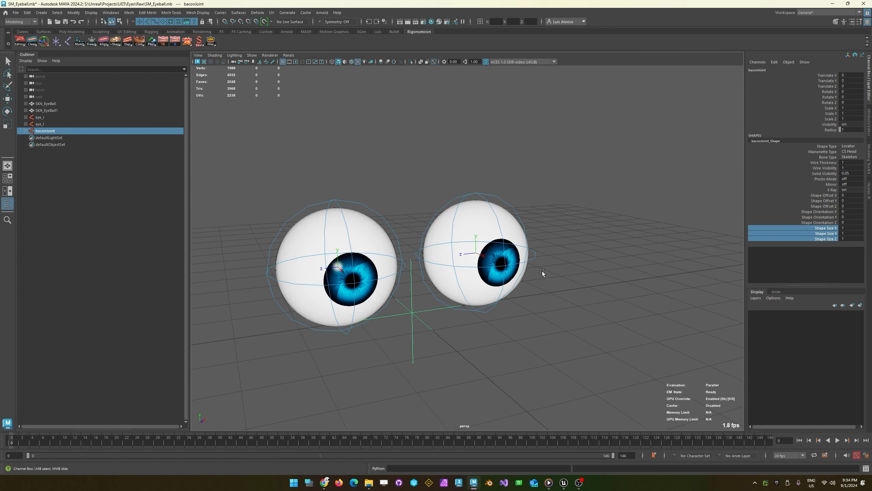
middle_click_drag(543, 271, 535, 274)
- Rename the new joint at the origin as root and deselect it
left_click(772, 69)
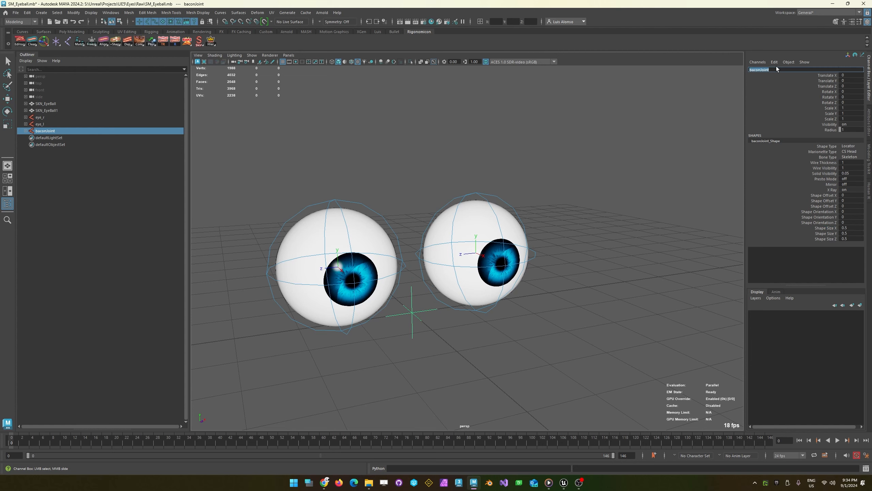
type("root")
key("Return")
key("w")
left_click(446, 191)
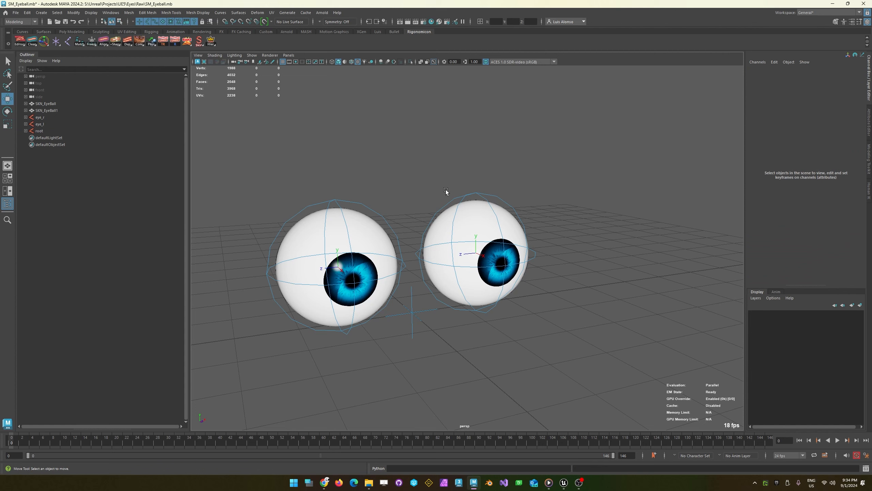
- Parent both the eye_l and eye_r joints under the root joint
left_click_drag(454, 201, 429, 206)
left_click_drag(373, 206, 390, 225, "shift")
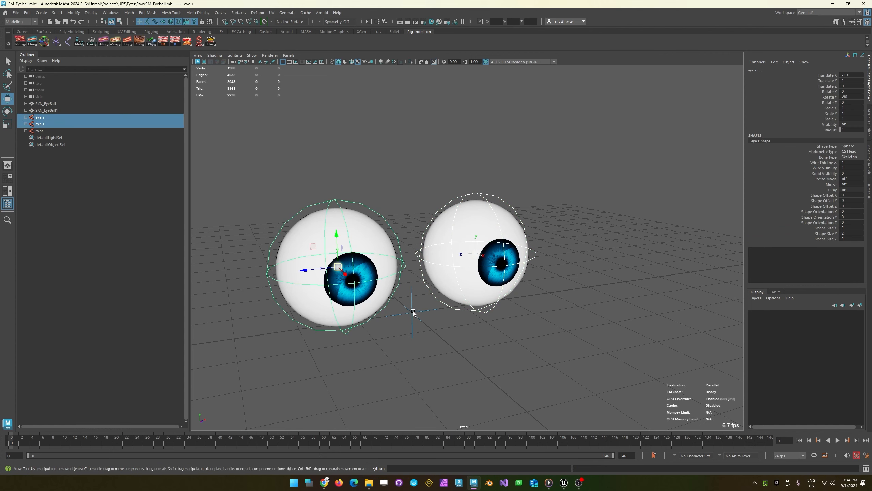
left_click_drag(415, 314, 390, 332, "shift")
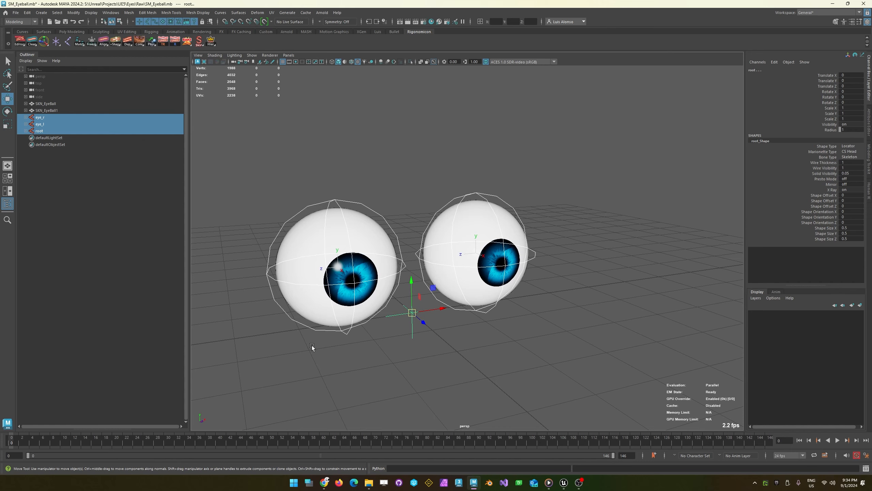
key("p")
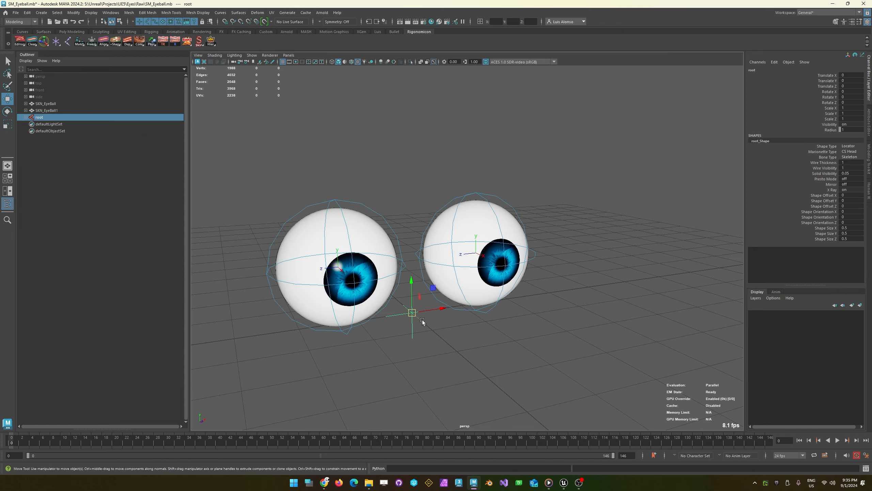
- Test the joint hierarchy by moving the root joint along Z, undo the move and deselect the joint
left_click_drag(422, 321, 476, 368)
key("ctrl+z")
key("ctrl+z")
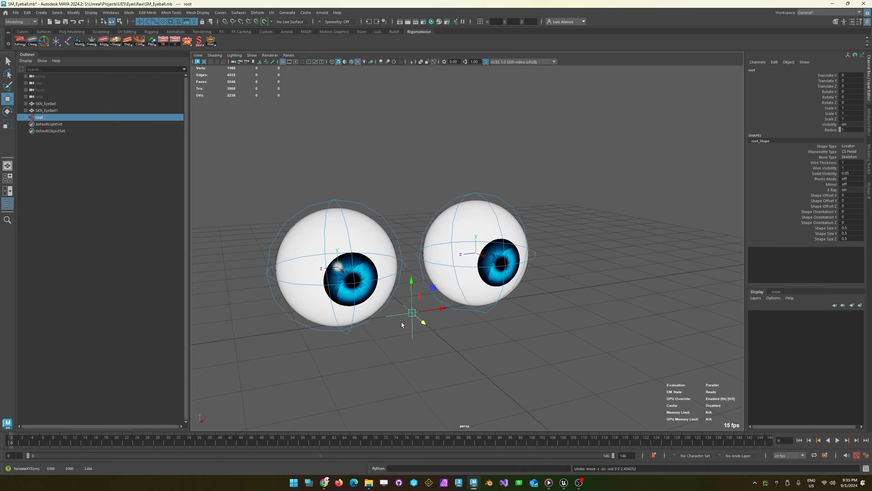
mouse_move(338, 357)
left_mouse_down("alt")
mouse_move(307, 374)
mouse_move(334, 394)
mouse_move(351, 345)
mouse_move(345, 350)
left_mouse_up("alt")
left_click_drag(422, 308, 370, 371, "alt")
left_click(375, 390)
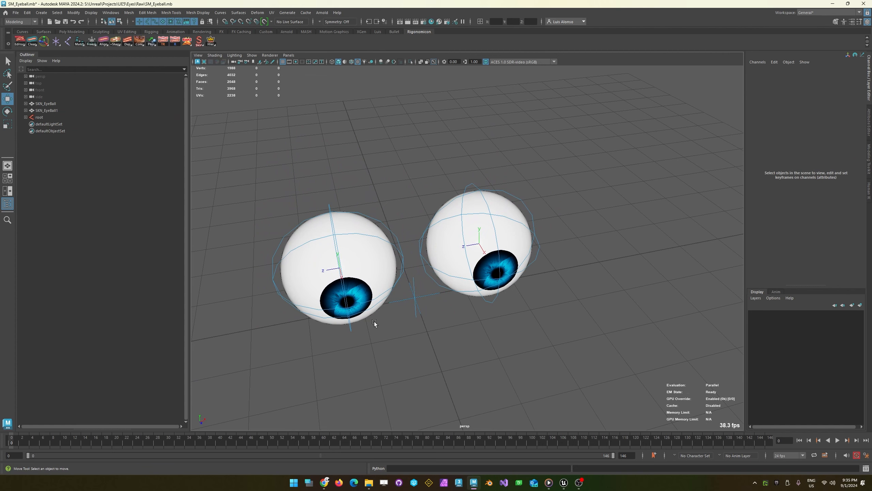
- Zero the rotations of the eye_l and eye_r joints using Zero by Joint Orient, and deselect them
left_click_drag(374, 322, 382, 308, "alt")
left_click_drag(446, 271, 369, 253, "alt")
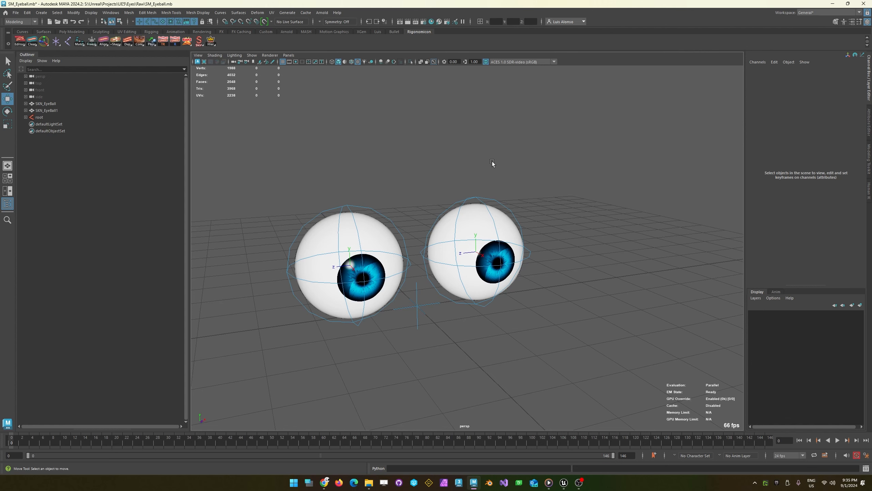
left_click(474, 202)
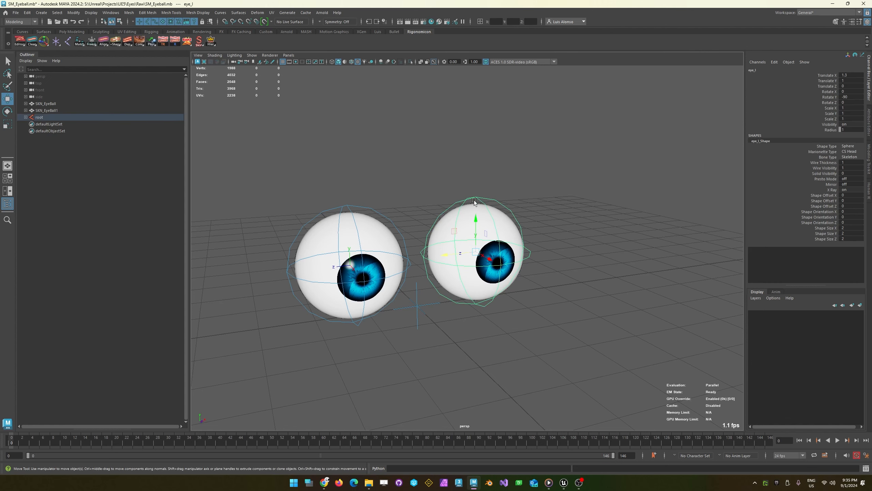
left_click(368, 210)
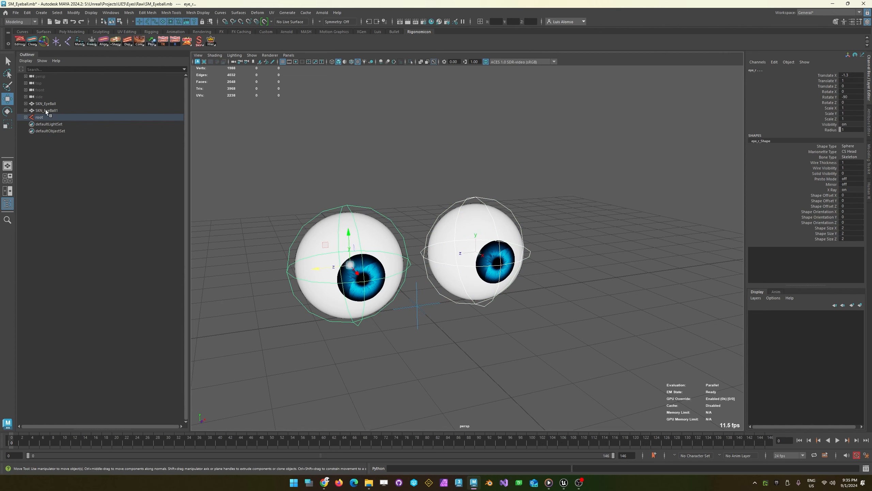
right_click(90, 42)
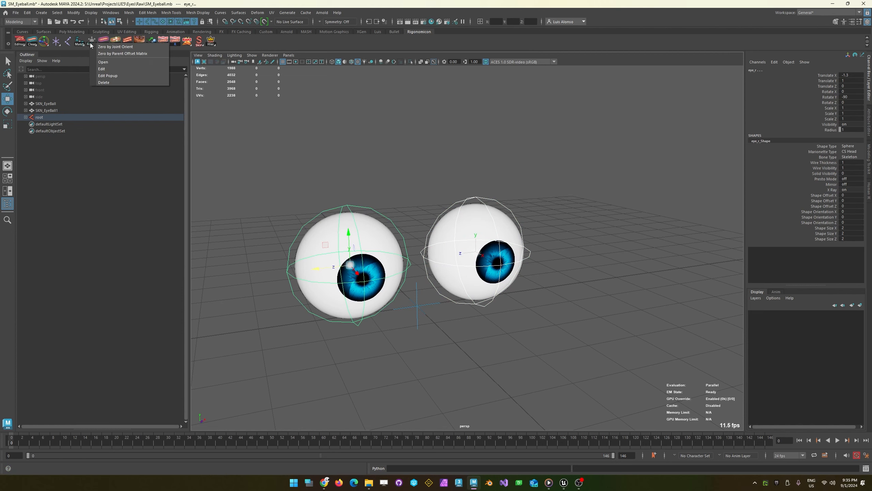
left_click(112, 47)
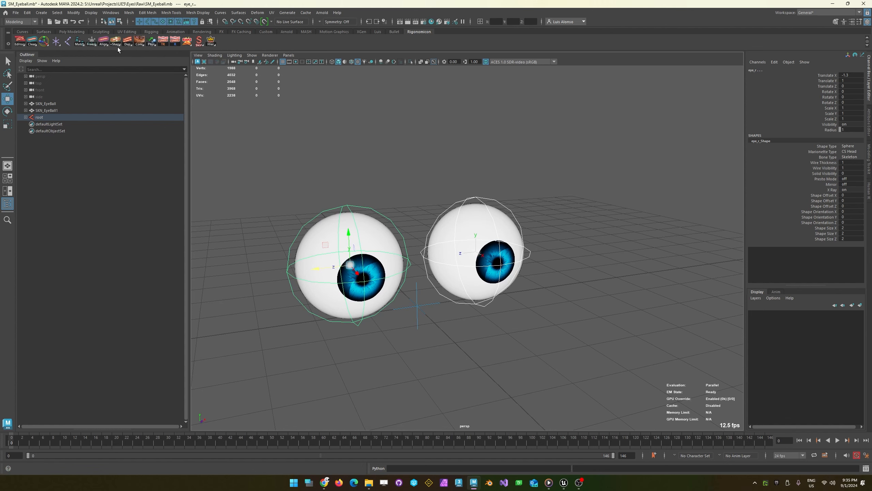
left_click(416, 178)
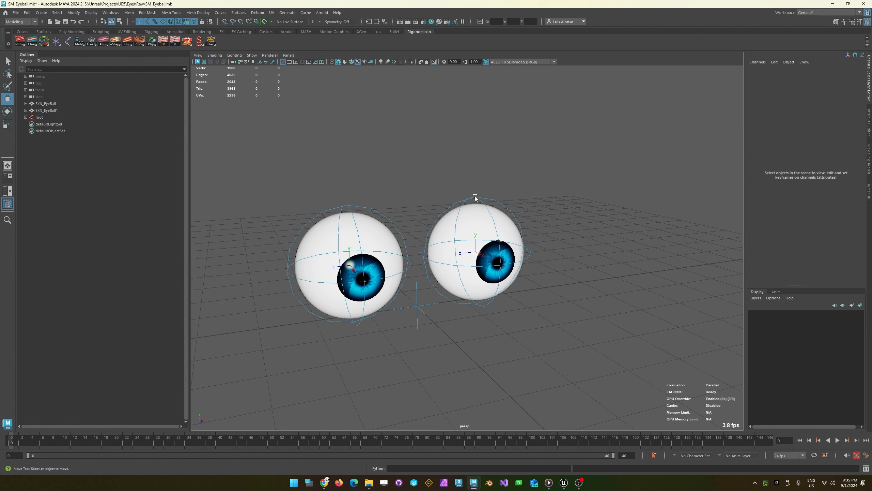
- Examine the rotation and Joint Orient values of the eye_l joint and the channel values of the eye_r joint
left_click(476, 199)
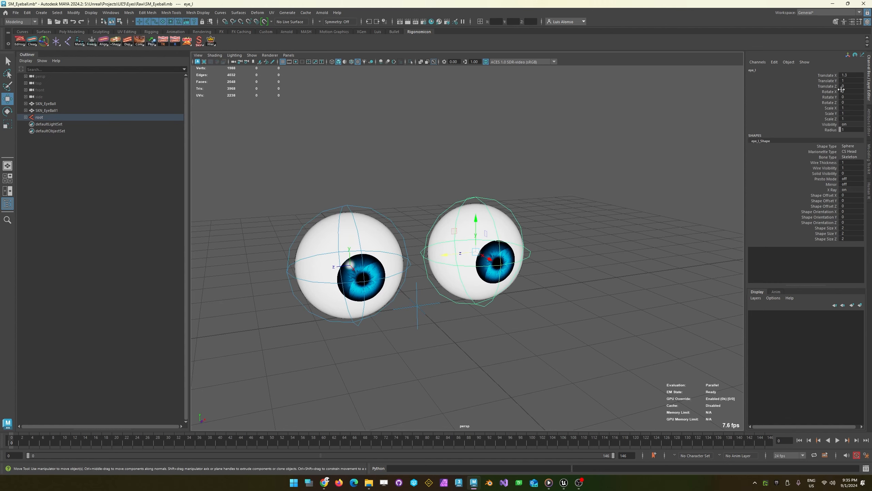
left_click(870, 119)
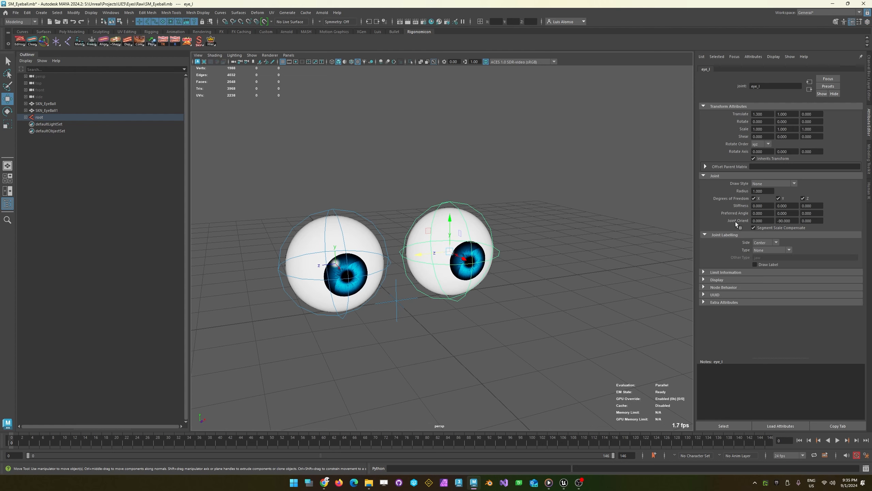
left_click(869, 81)
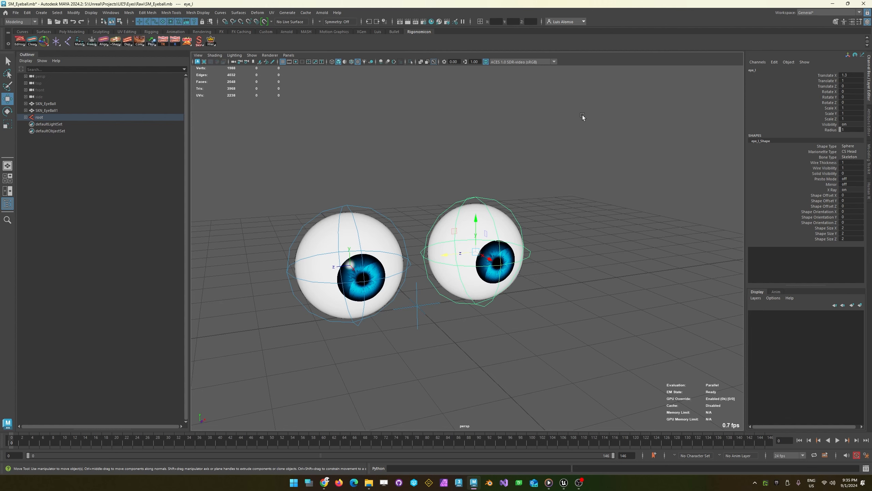
left_click(360, 167)
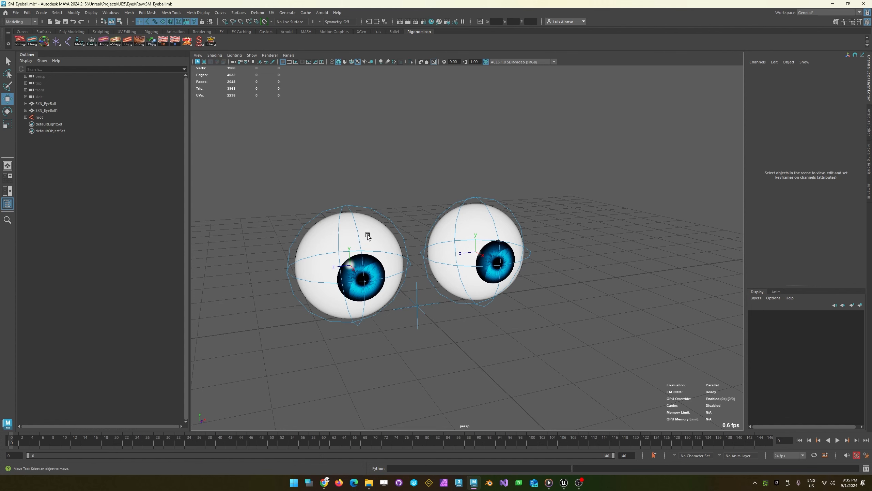
left_click(350, 206)
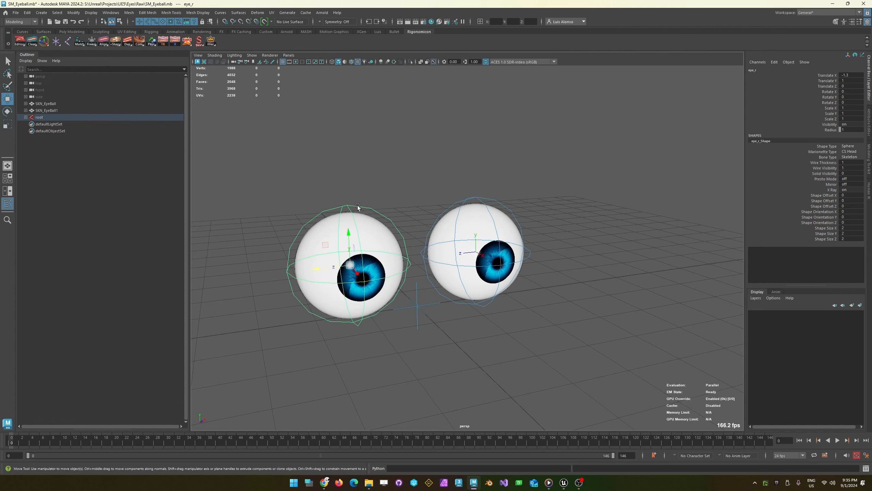
left_click(416, 195)
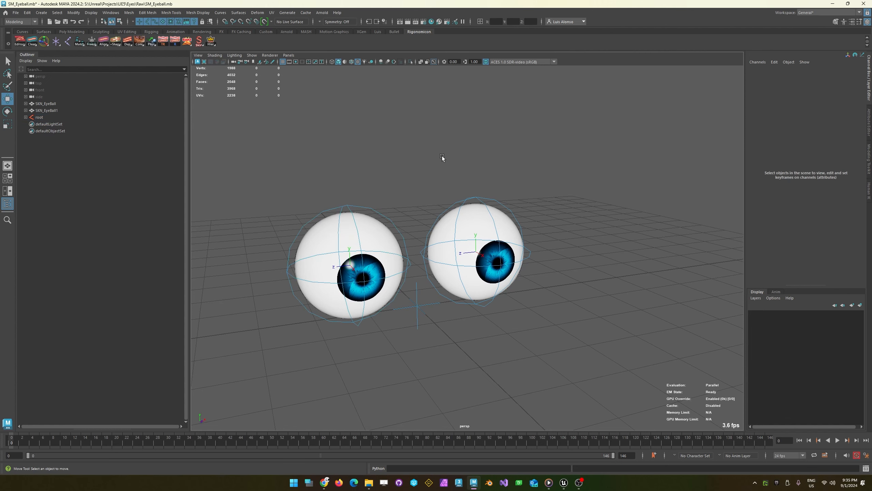
- Select the eye_l joint together with the SKN_EyeBall1 mesh and open the Bind Skin options from the Rigging set
left_click(476, 221)
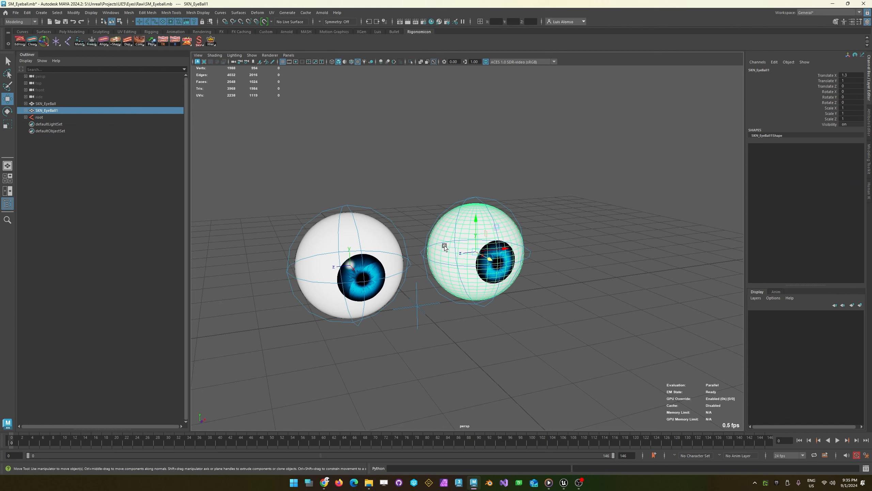
left_click(507, 195)
left_click(478, 199)
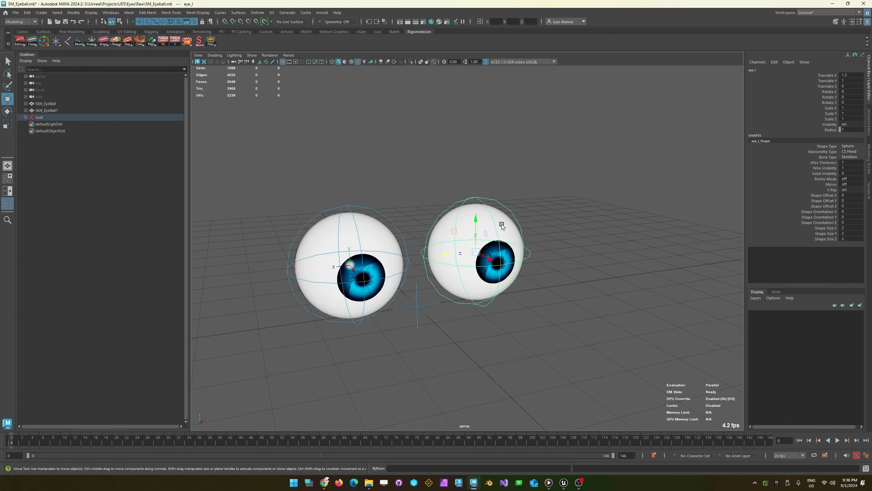
left_click(467, 211)
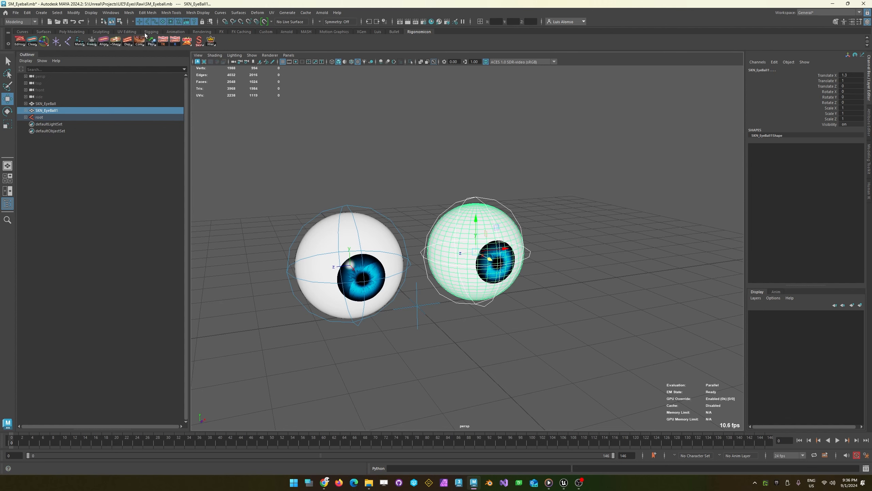
left_click(16, 22)
left_click(15, 36)
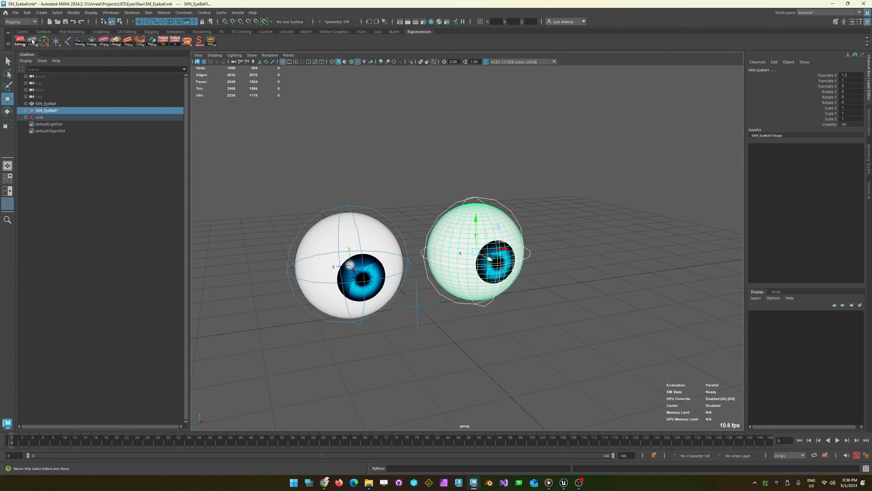
left_click(147, 13)
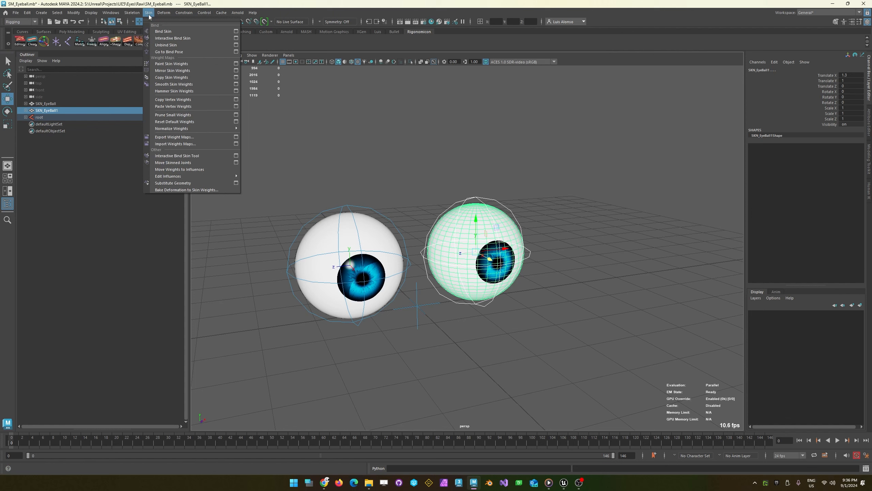
left_click(237, 35)
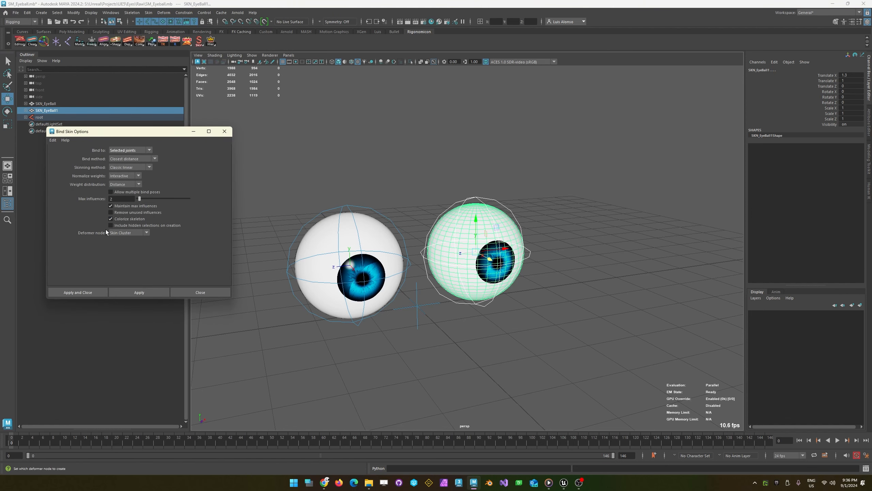
- Reset the Bind Skin options to their defaults and set Max influences to 2
left_click(52, 140)
left_click(60, 154)
left_click(117, 199)
type("2")
key("Return")
- Bind the SKN_EyeBall1 mesh to the eye_l joint with the Closest distance method and clear the selection
left_click(121, 158)
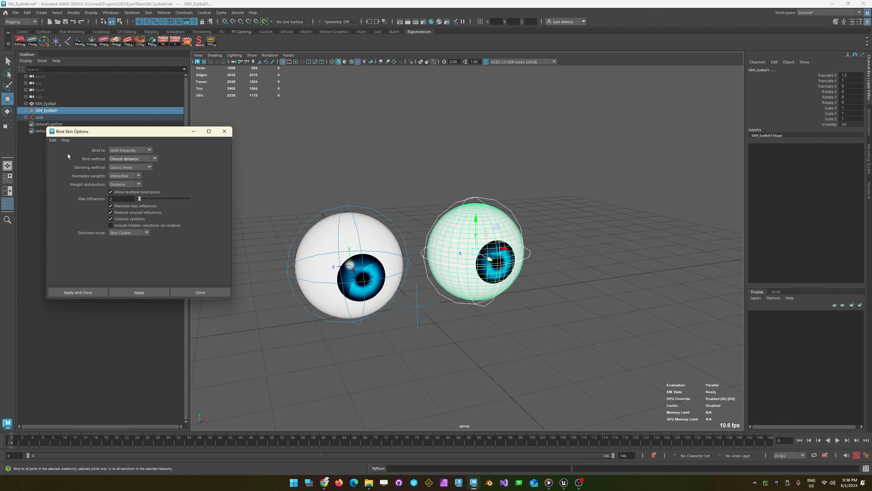
left_click(119, 166)
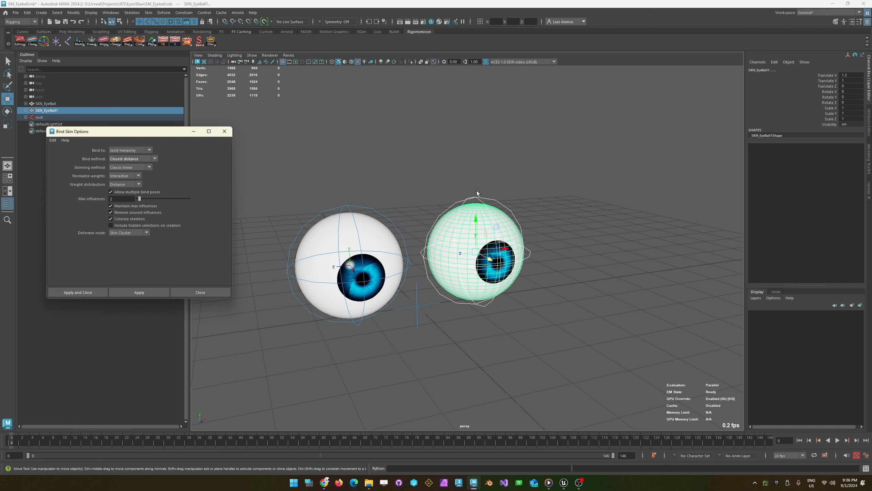
left_click(130, 293)
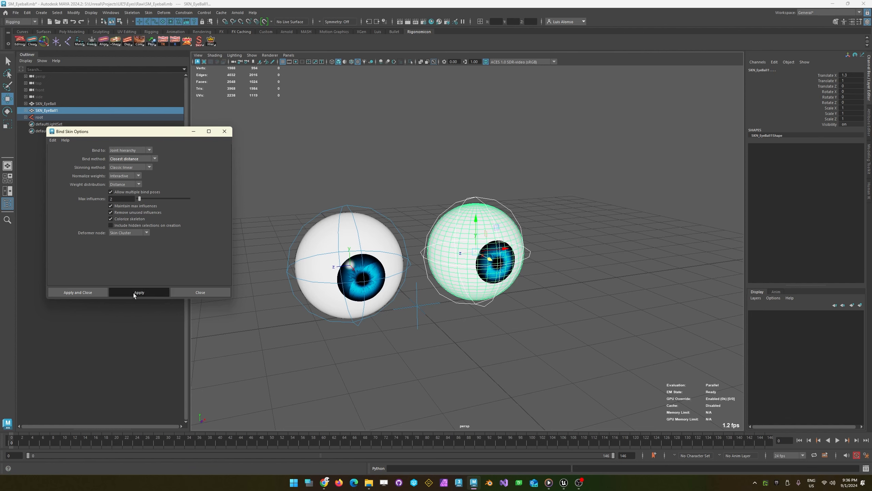
left_click(347, 374)
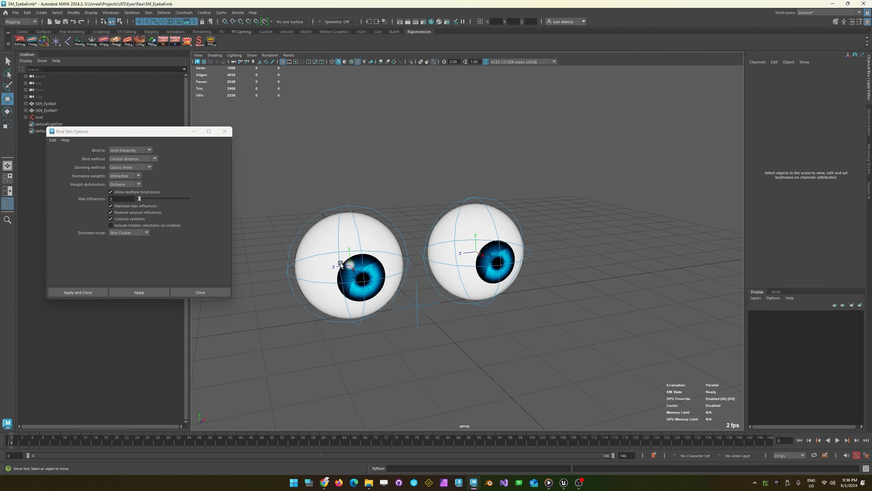
- Bind the SKN_EyeBall mesh to the eye_r joint using the Closest distance method with 2 max influences
left_click(377, 210)
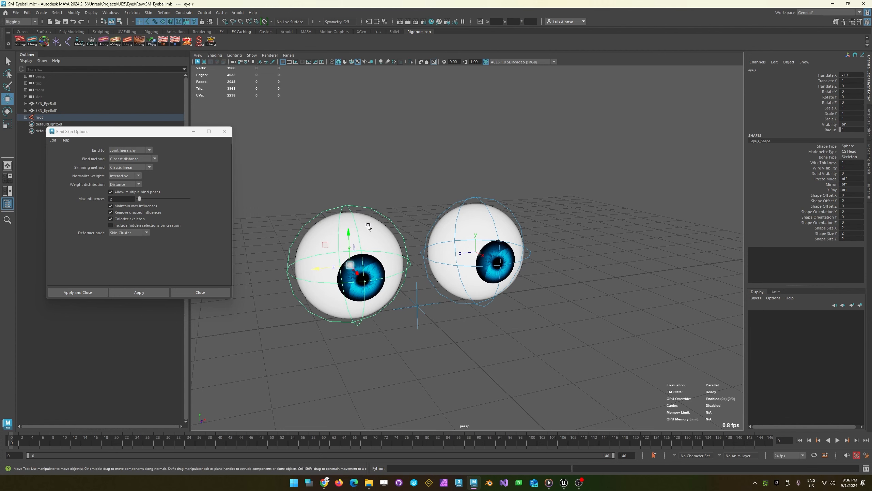
left_click(367, 237)
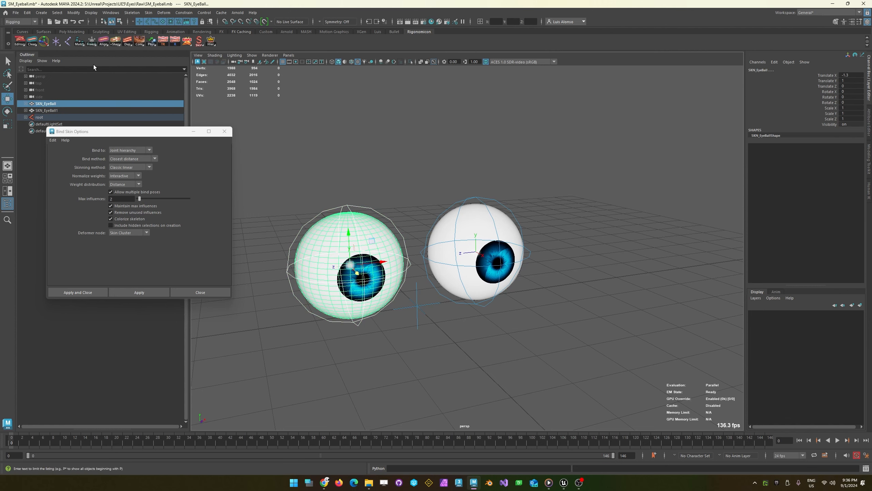
left_click(148, 12)
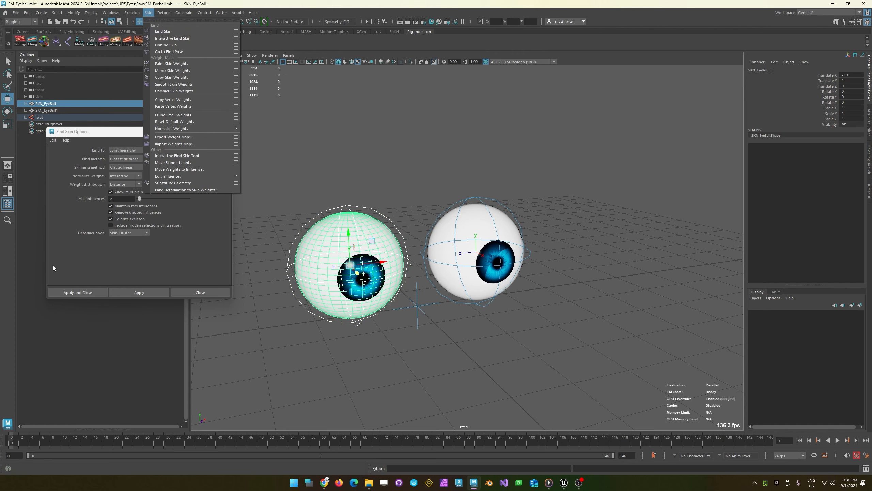
left_click(144, 291)
left_click(139, 293)
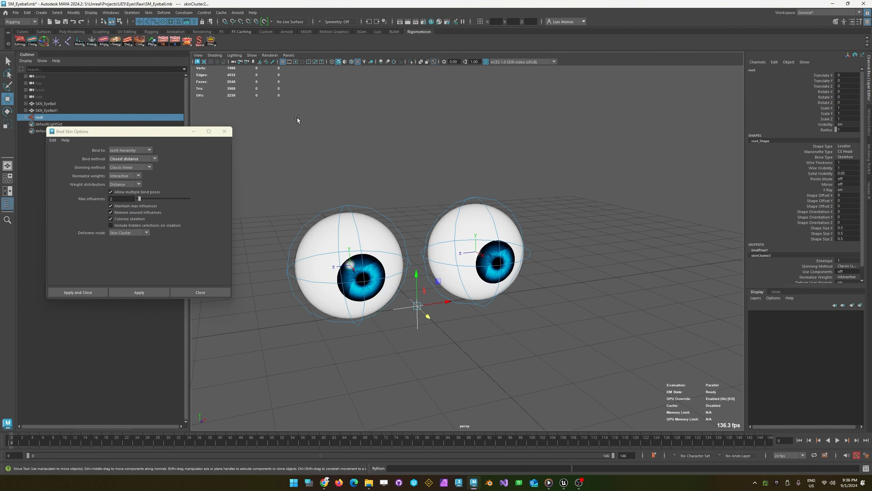
- Test the binding by moving the root joint, then undo the move and deselect it
left_click(403, 359)
left_click(419, 314)
left_click_drag(416, 327, 447, 347)
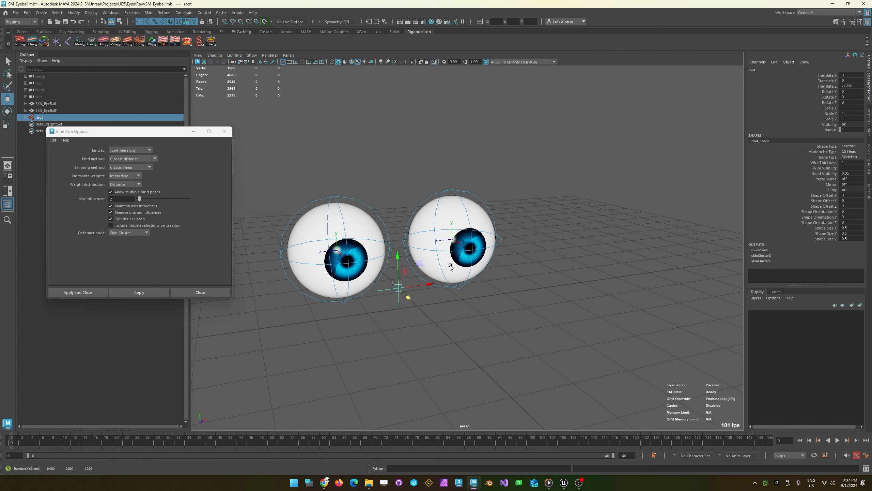
key("ctrl+z")
key("Down")
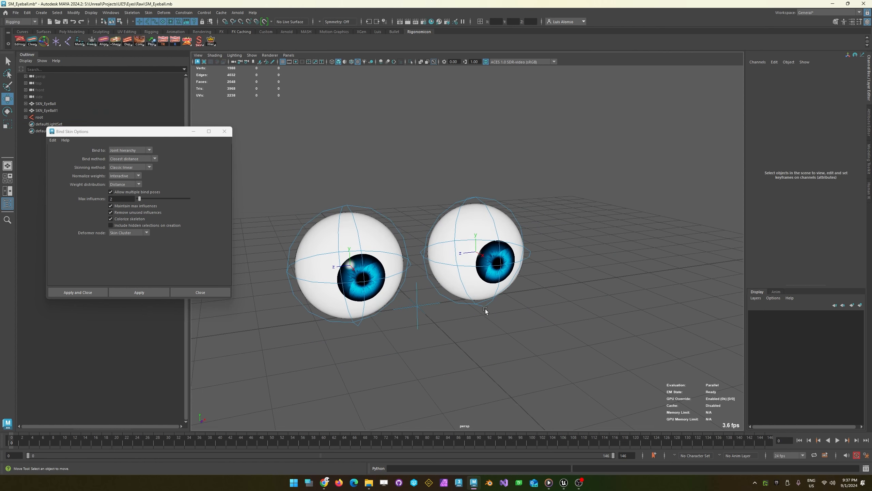
- Test-rotate the eye_l joint to check how its eyeball follows, then undo the rotation and clear the selection
key("e")
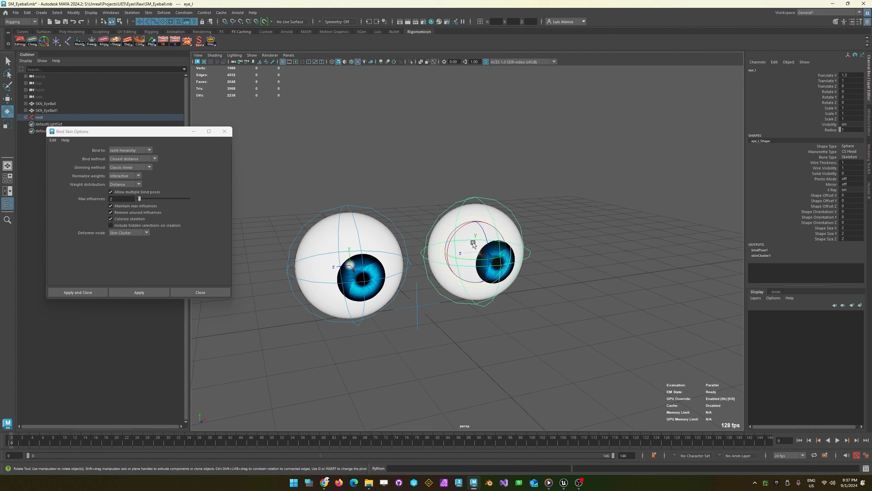
left_click_drag(474, 245, 439, 260)
key("ctrl+z")
left_click(372, 362)
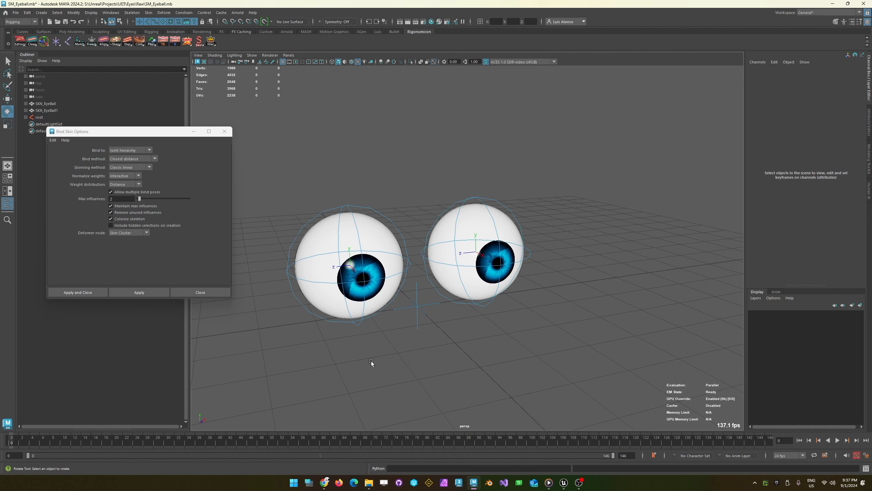
- Start Paint Skin Weights on the SKN_EyeBall1 mesh, show its tool settings and pick the eye_l influence
left_click(438, 233)
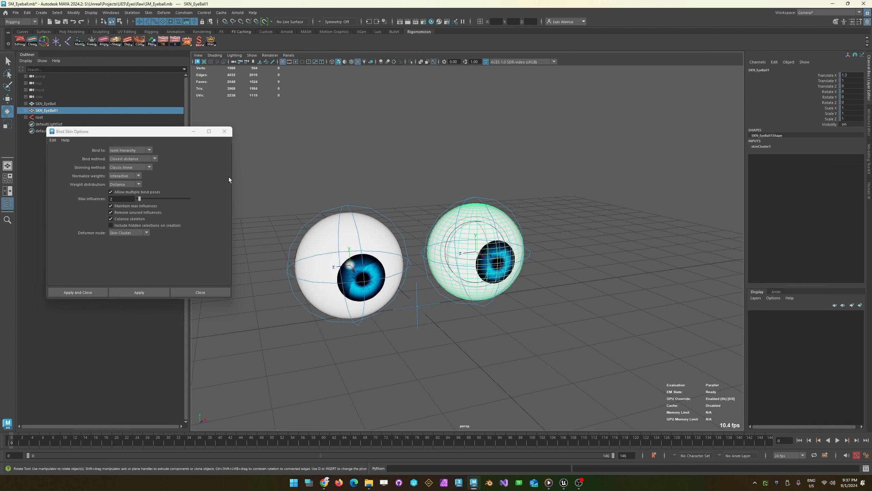
left_click(7, 150)
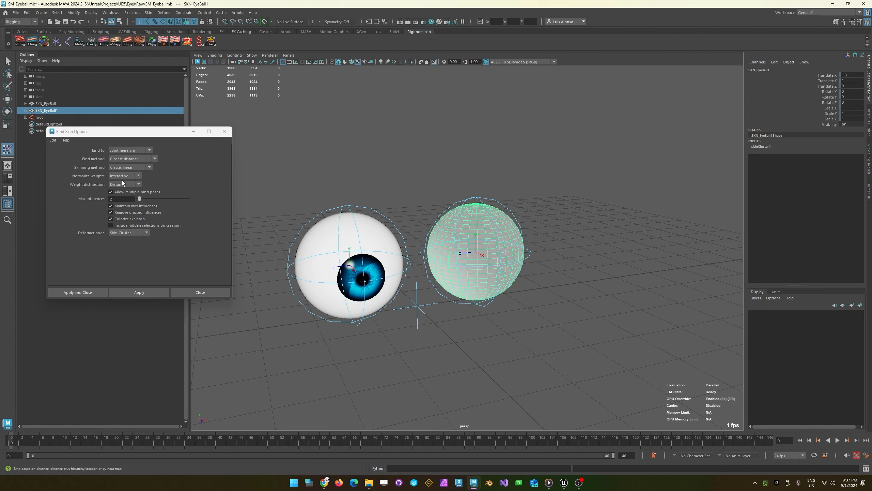
left_click(200, 43)
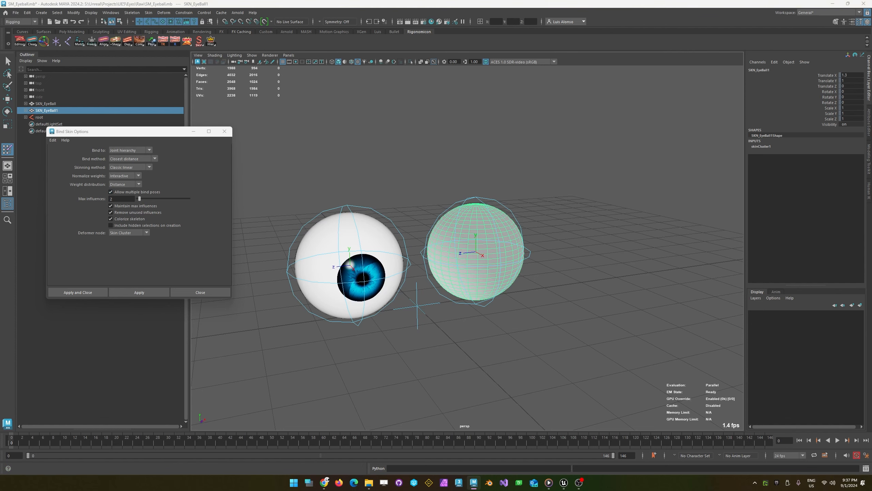
left_click_drag(0, 58, 201, 35)
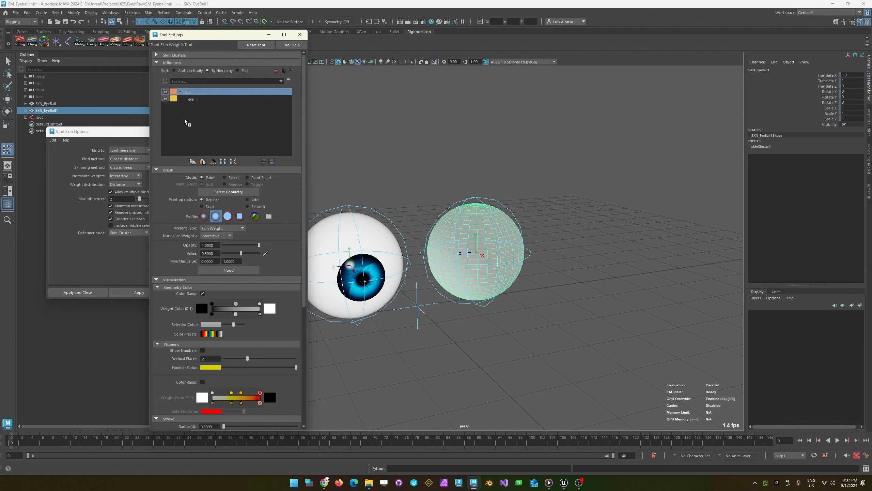
right_click(187, 94)
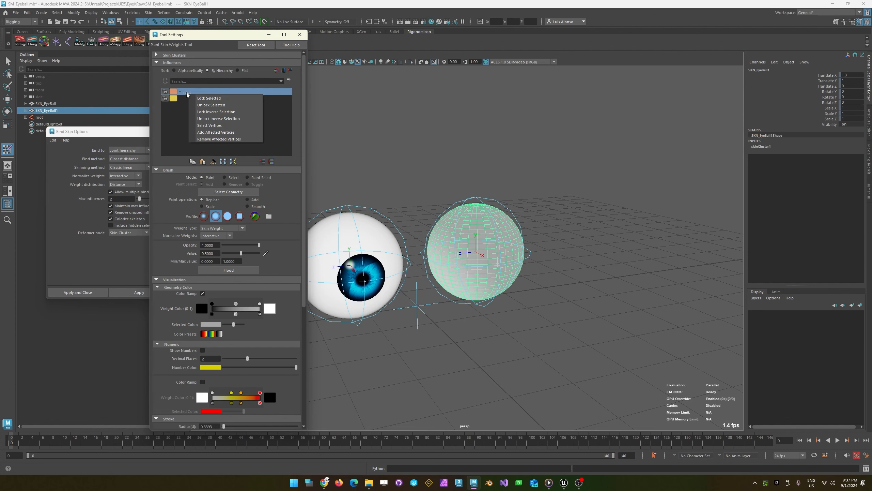
left_click(214, 139)
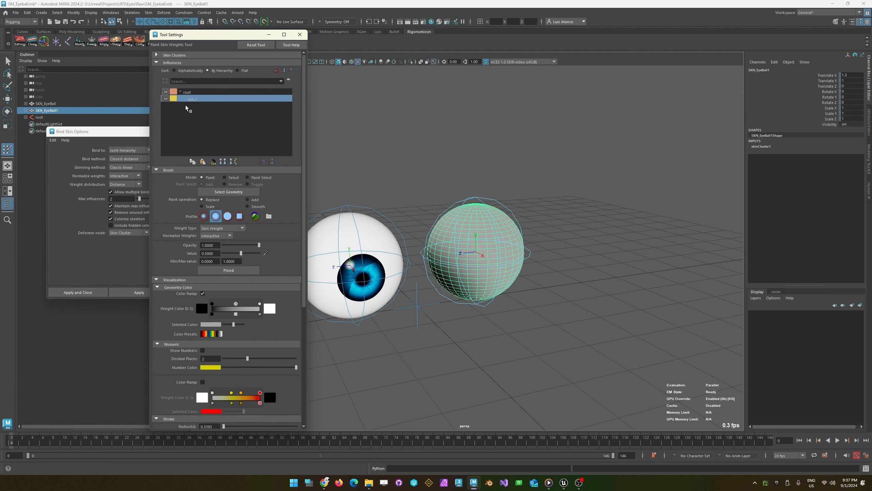
- Select all vertices of SKN_EyeBall1 and flood them with a Replace value of 1.0 for eye_l
left_click(224, 178)
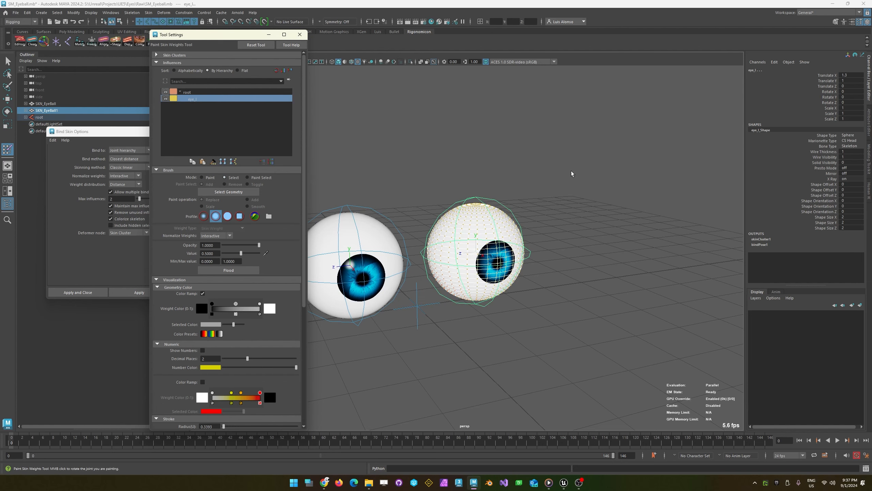
left_click_drag(571, 171, 385, 351)
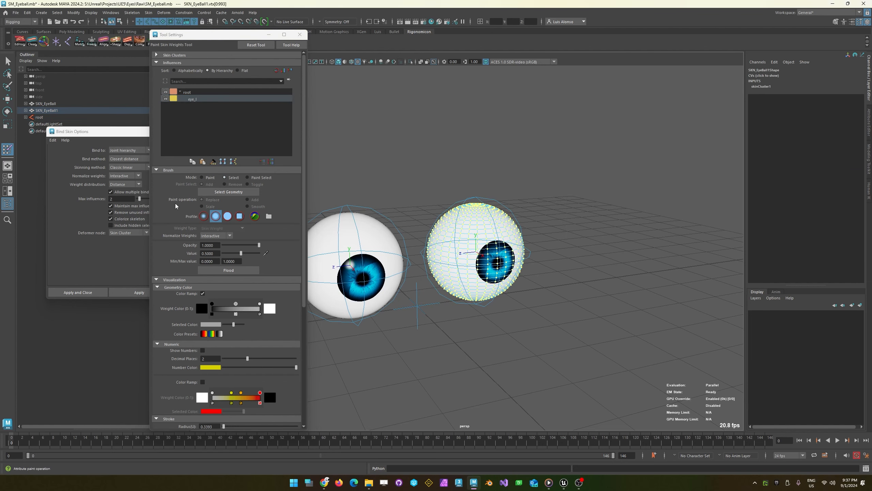
left_click(208, 180)
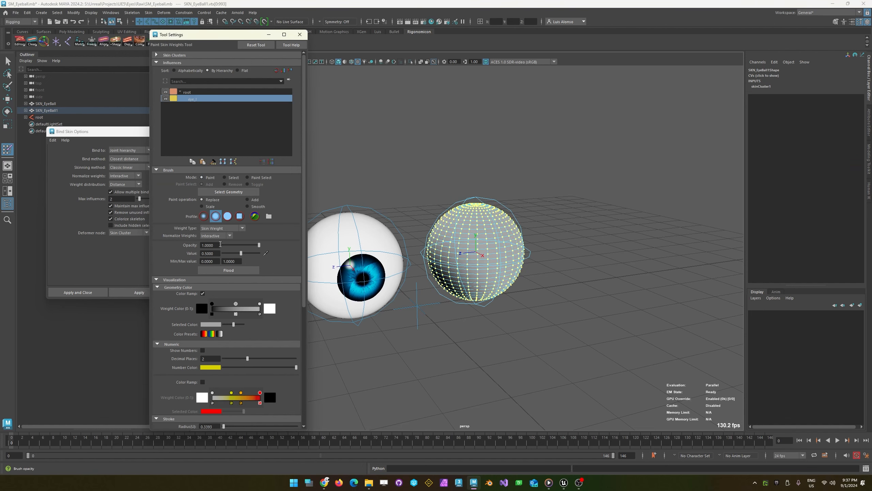
left_click(216, 270)
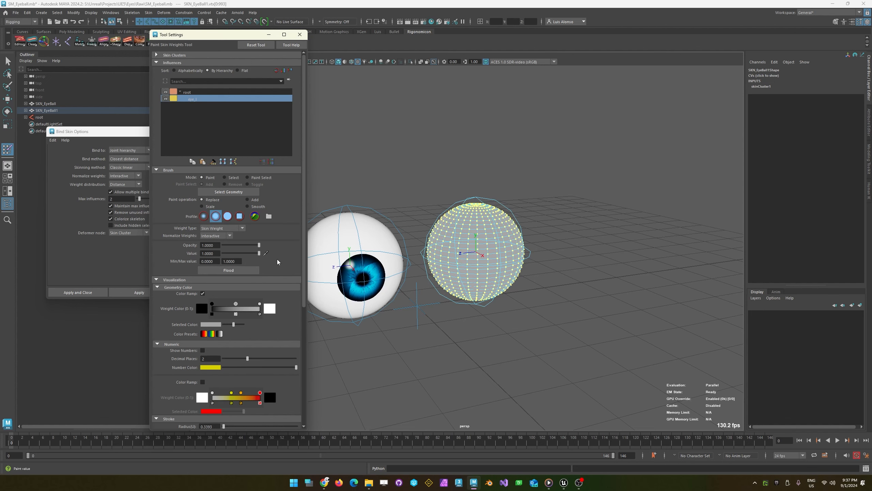
left_click(237, 270)
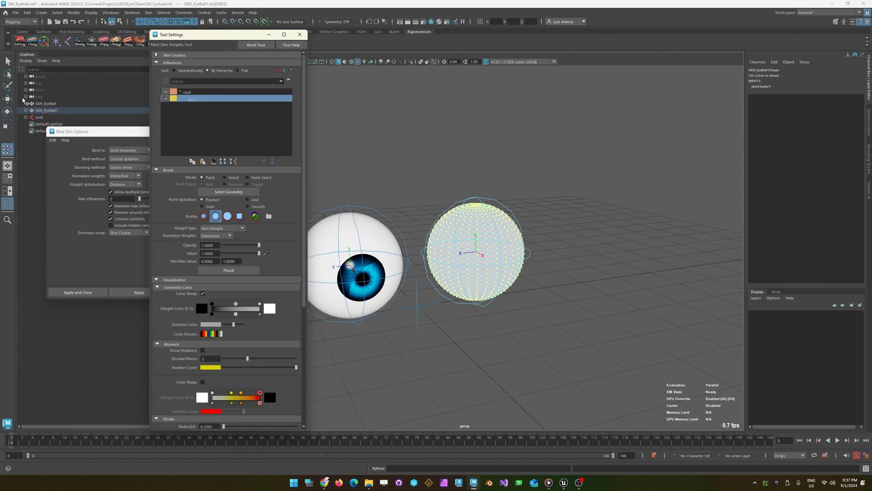
- Test-rotate the eye_l joint with the flooded weights, then undo the rotation
left_click(8, 61)
left_click(465, 198)
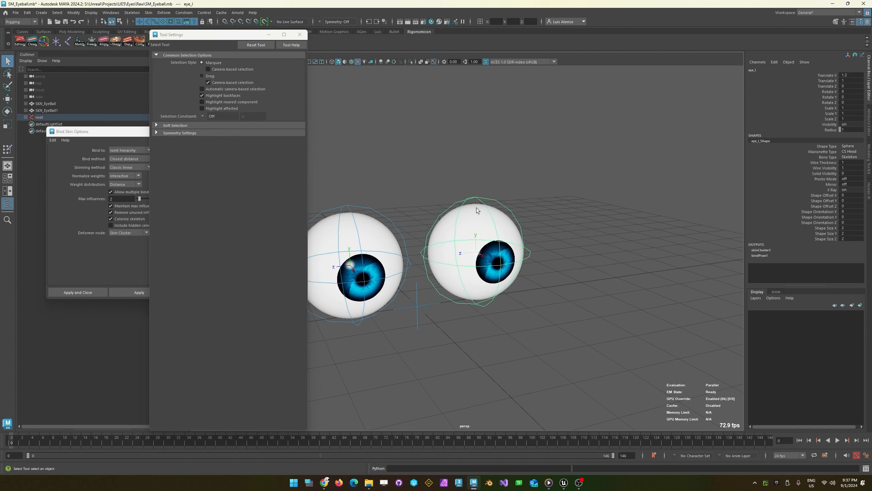
key("e")
left_click_drag(495, 231, 480, 248)
key("ctrl+z")
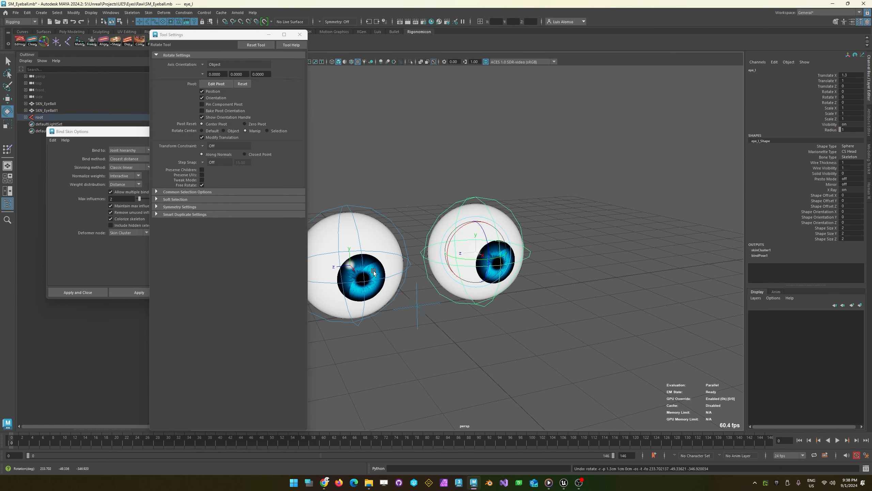
- Start Paint Skin Weights on the SKN_EyeBall mesh, pick the eye_r influence and select all its vertices
left_click(366, 226)
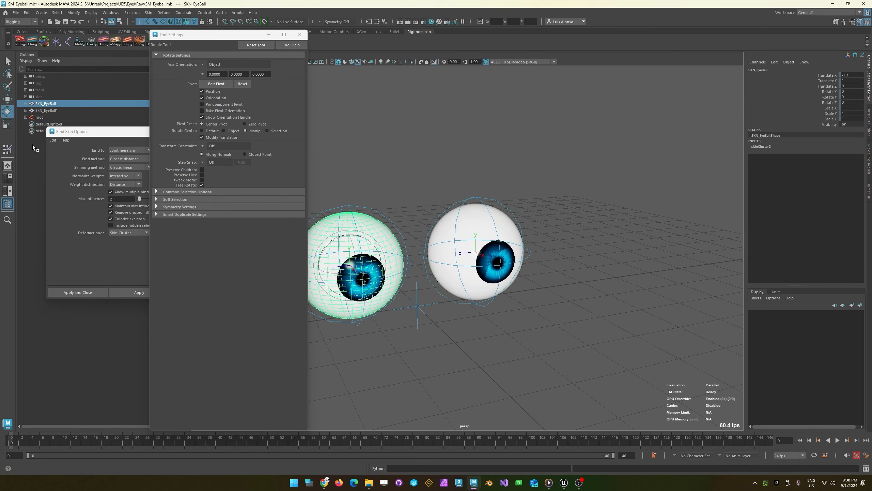
left_click(7, 148)
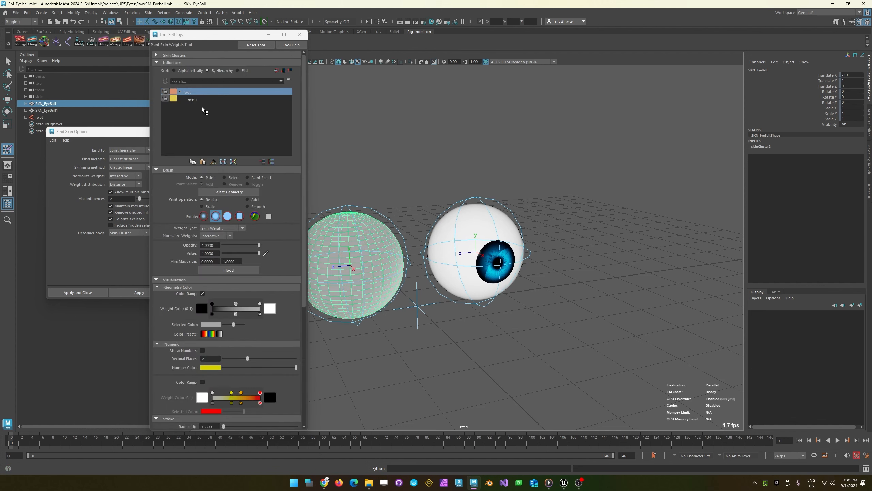
left_click(197, 99)
left_click(226, 177)
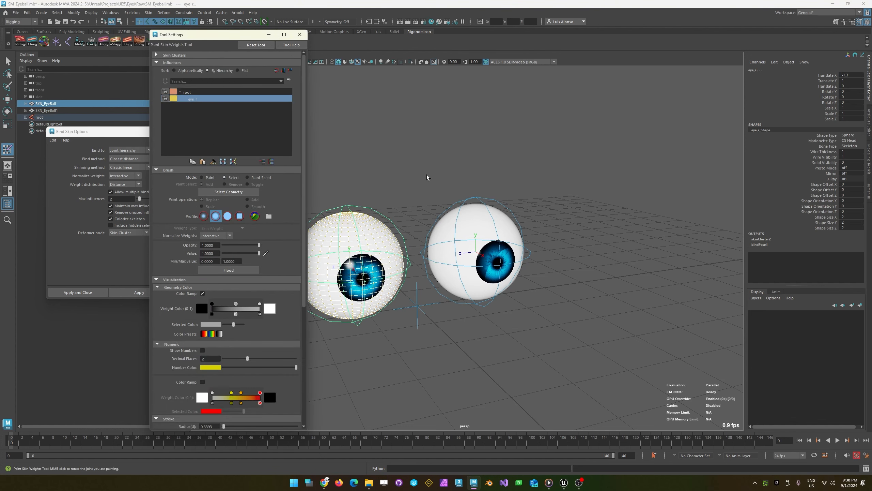
left_click_drag(426, 179, 246, 380)
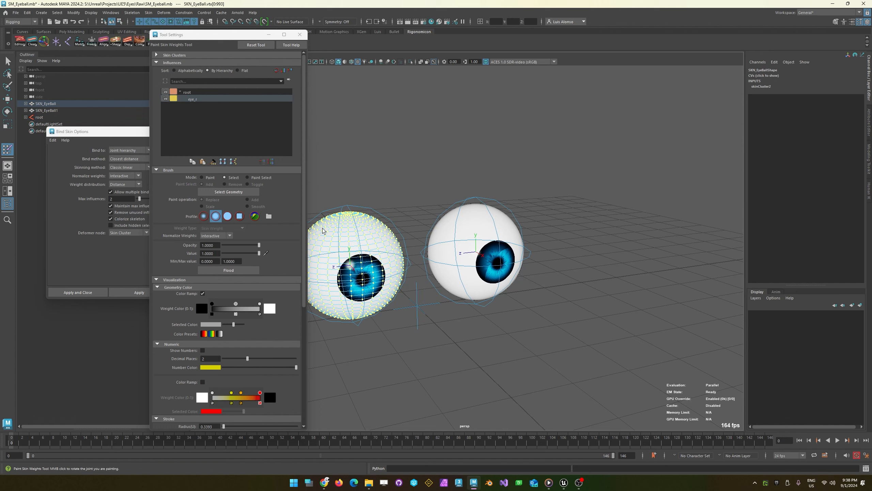
right_click(401, 158)
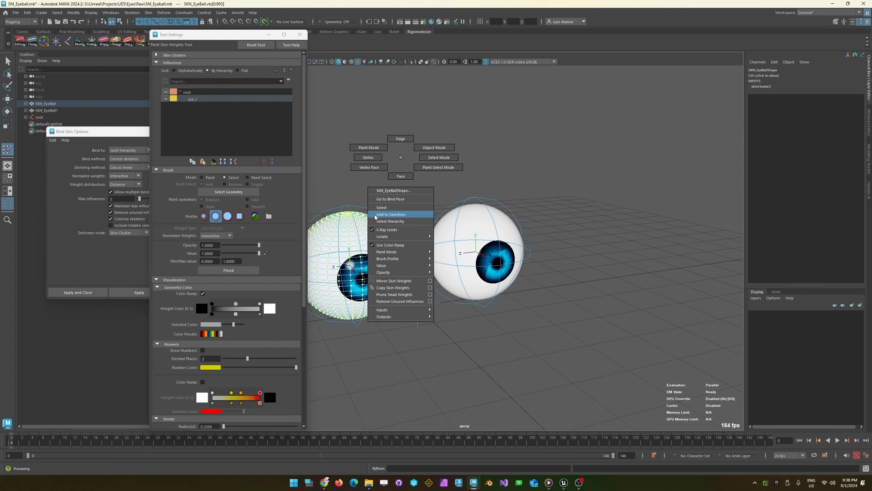
left_click(405, 154)
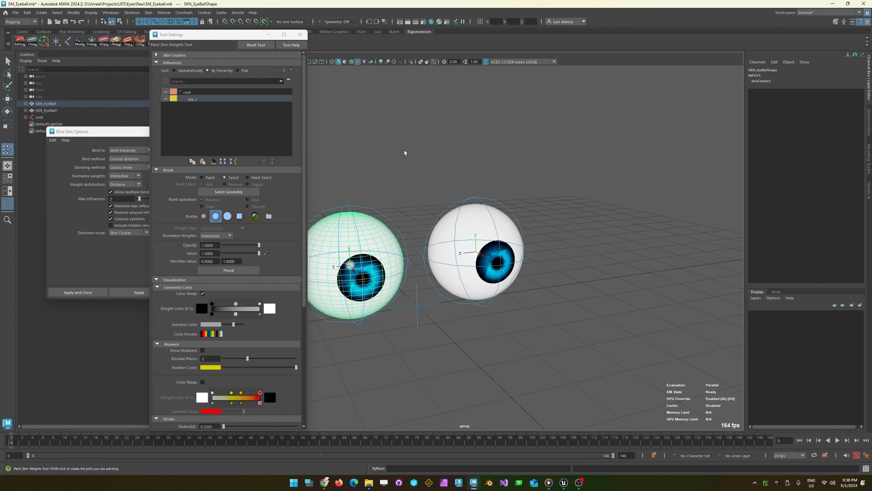
left_click(350, 219)
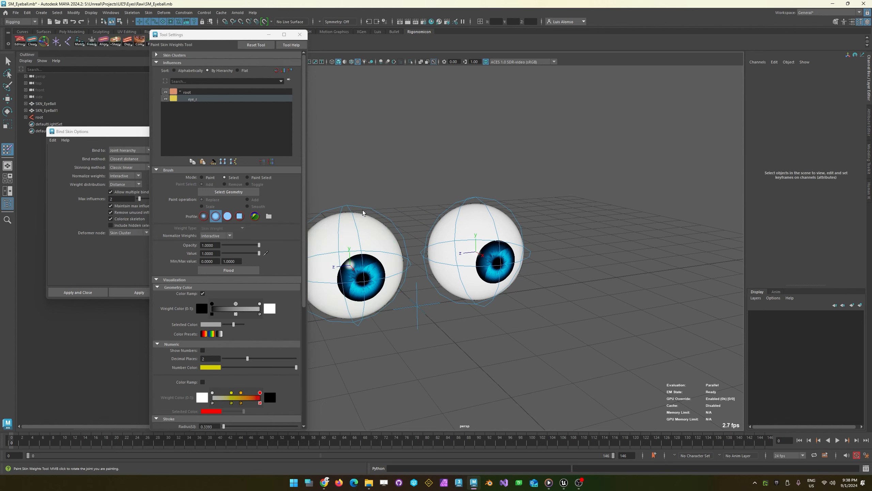
- Reselect all SKN_EyeBall vertices in Paint Skin Weights and flood them with a value of 1.0 for eye_r
left_click(6, 150)
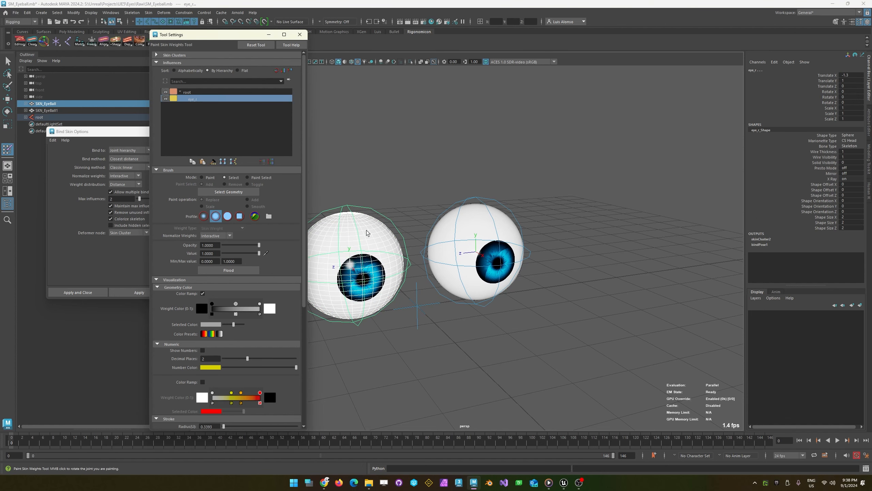
left_click(228, 192)
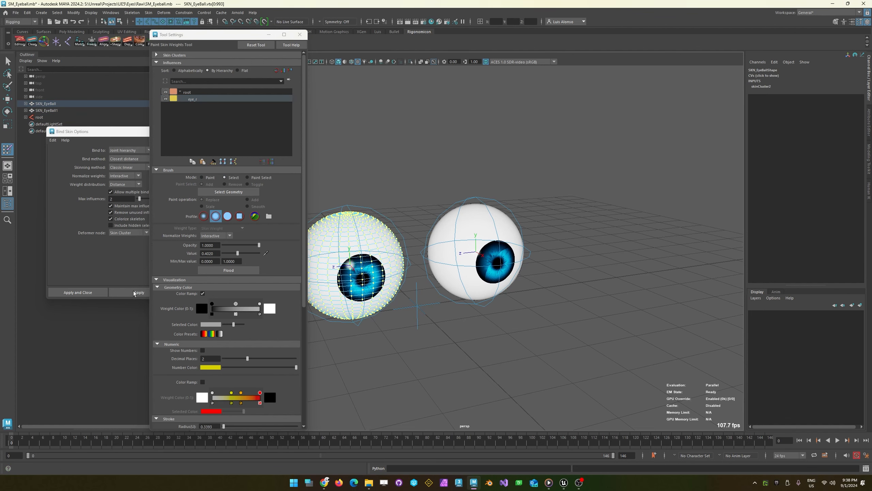
left_click_drag(235, 37, 171, 31)
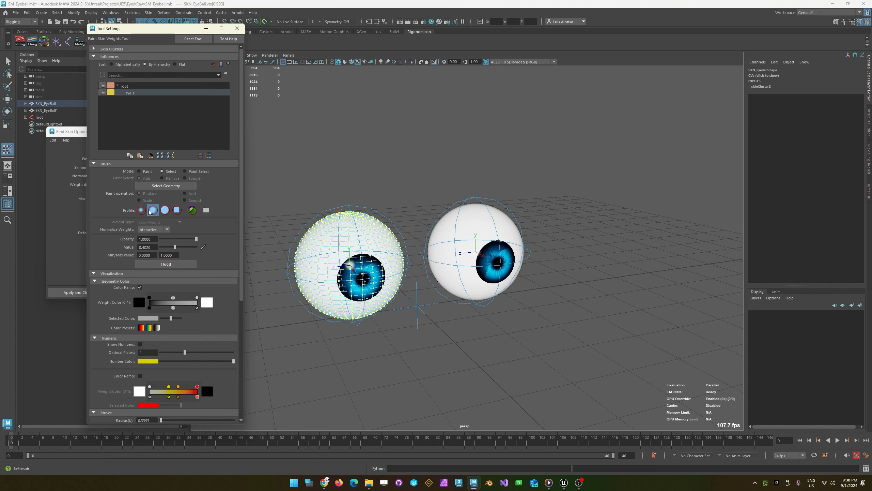
left_click_drag(175, 247, 176, 246)
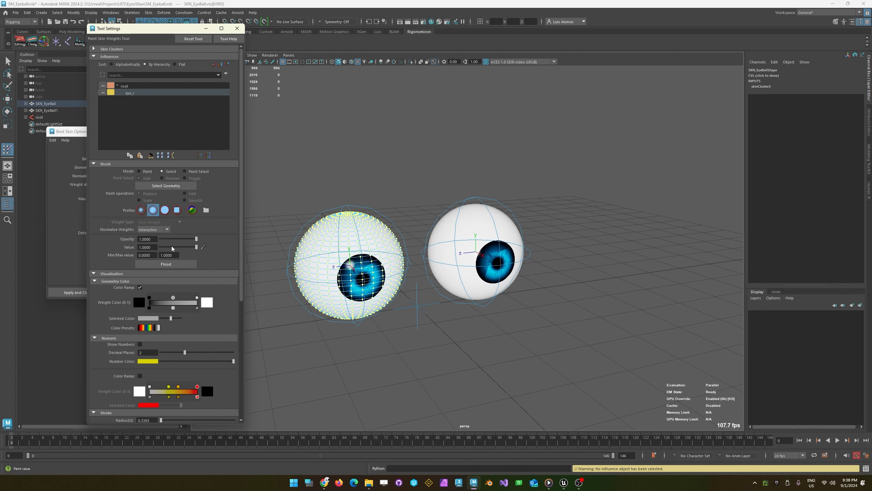
left_click(139, 171)
left_click(166, 264)
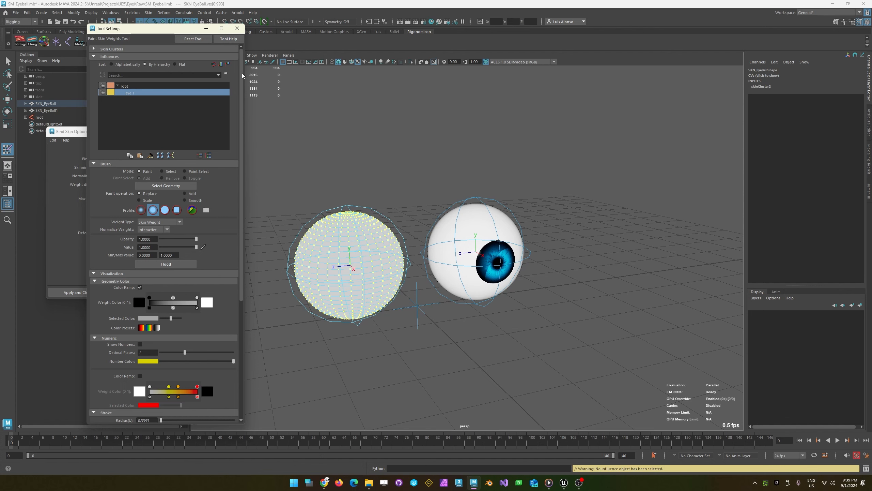
- Close the tool settings, return to the Select tool in object mode and clear the selection
left_click(237, 28)
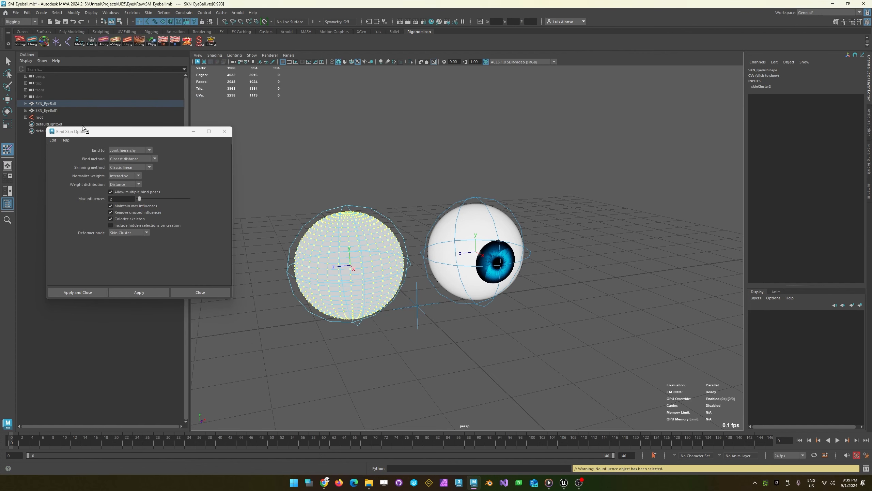
key("q")
key("F8")
left_click(300, 105)
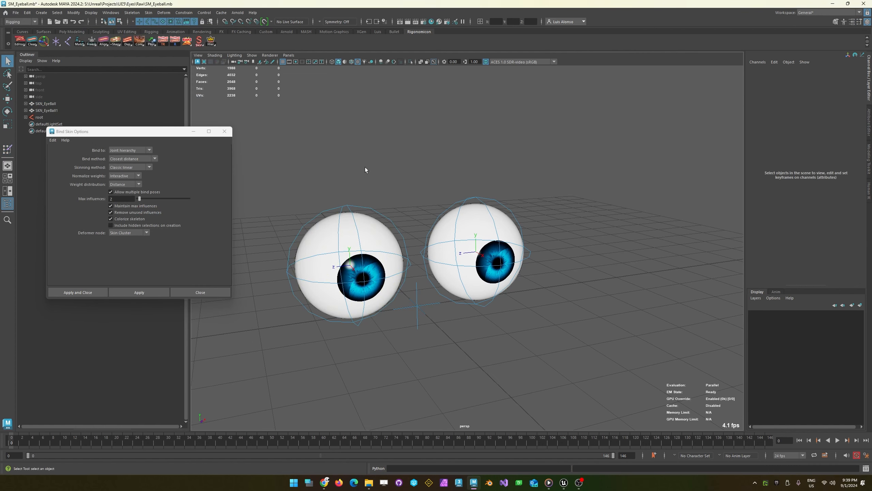
- Test-rotate the eye_r joint to check its flooded weights, undo the rotation and clear the selection
left_click(346, 207)
key("e")
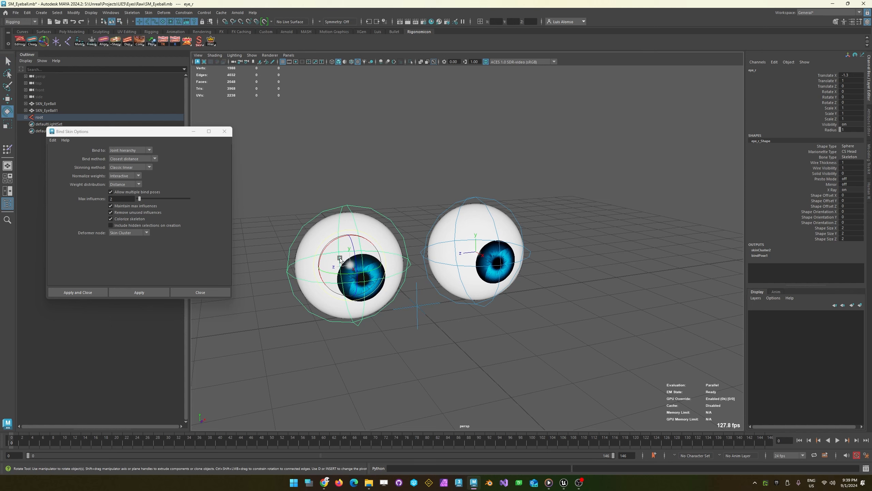
left_click_drag(340, 259, 335, 290)
key("ctrl+z")
left_click(239, 340)
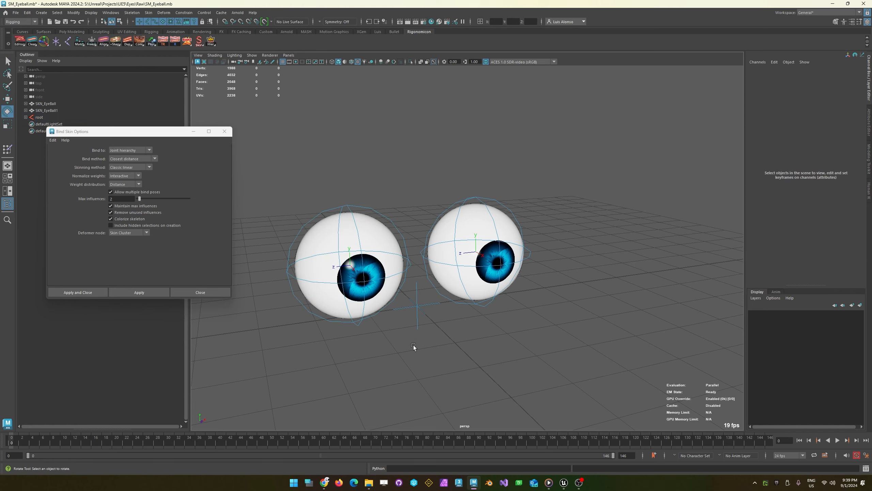
- Test-move the root joint upward to check that both eyeballs follow, then undo the move
left_click(417, 307)
key("w")
left_click_drag(412, 294, 410, 207)
key("ctrl+z")
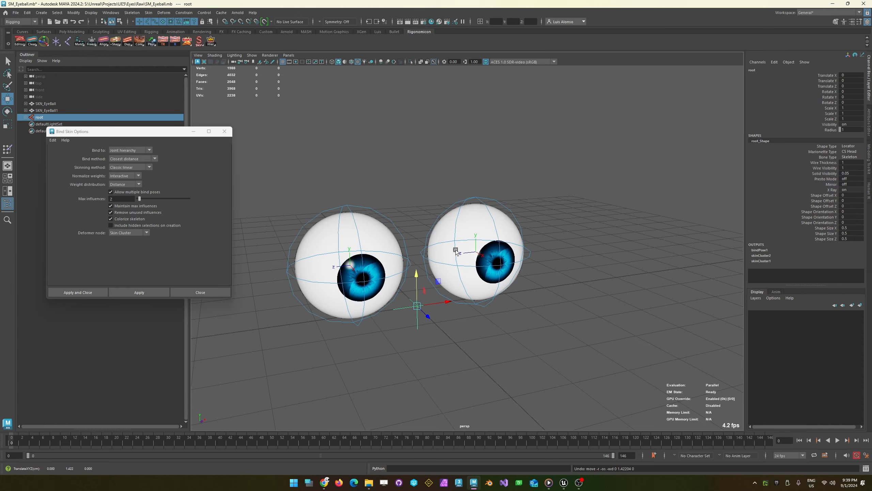
right_click_drag(537, 280, 271, 248, "alt")
left_click_drag(403, 245, 575, 230, "alt")
left_click(575, 230)
left_click(480, 231)
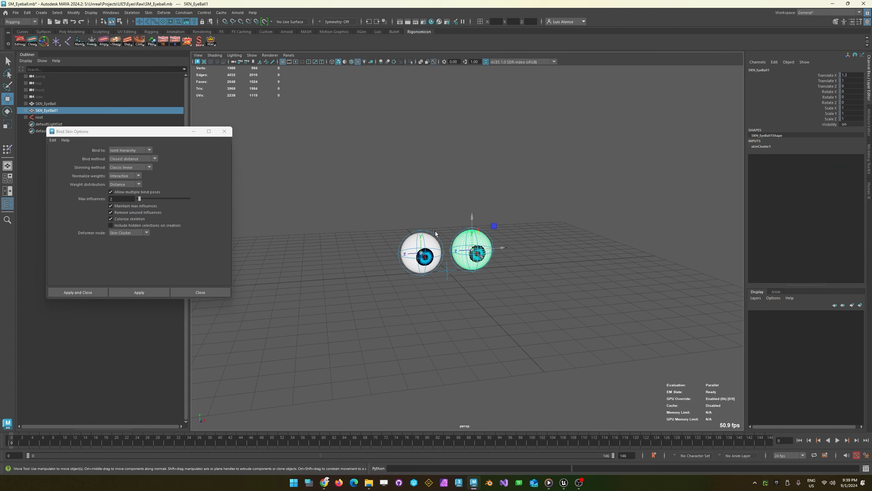
left_click(446, 217)
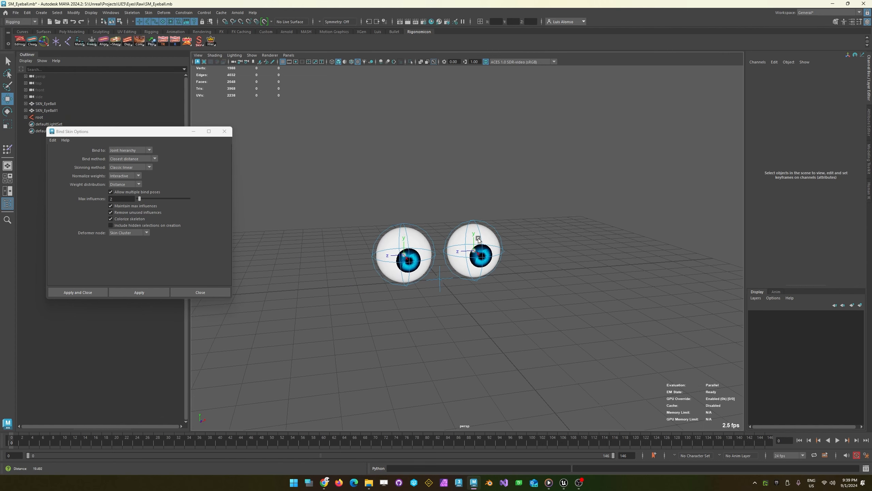
left_click_drag(402, 251, 374, 287, "alt")
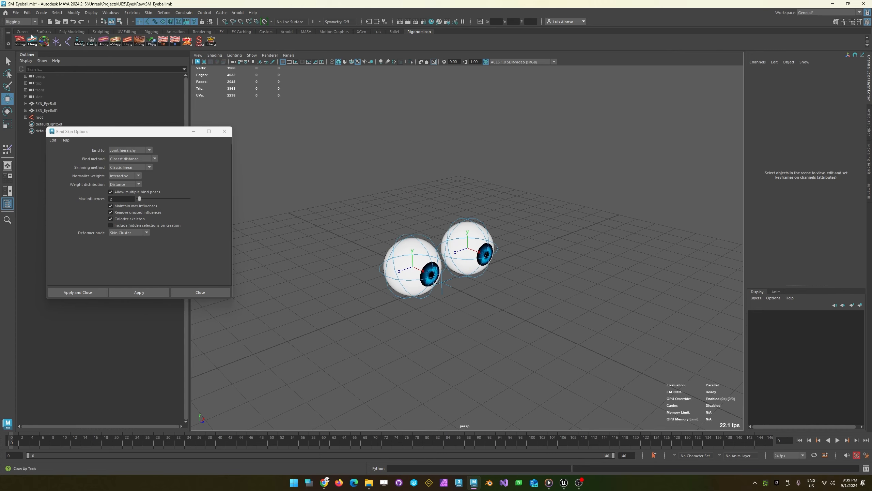
- Save the scene under the new name SKM_Eyeball_v2.mb and close the Bind Skin options
left_click(16, 12)
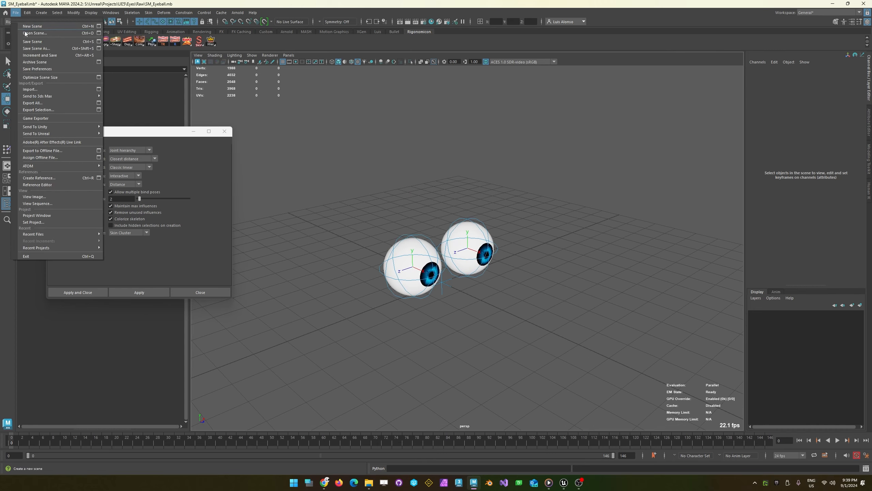
left_click(37, 48)
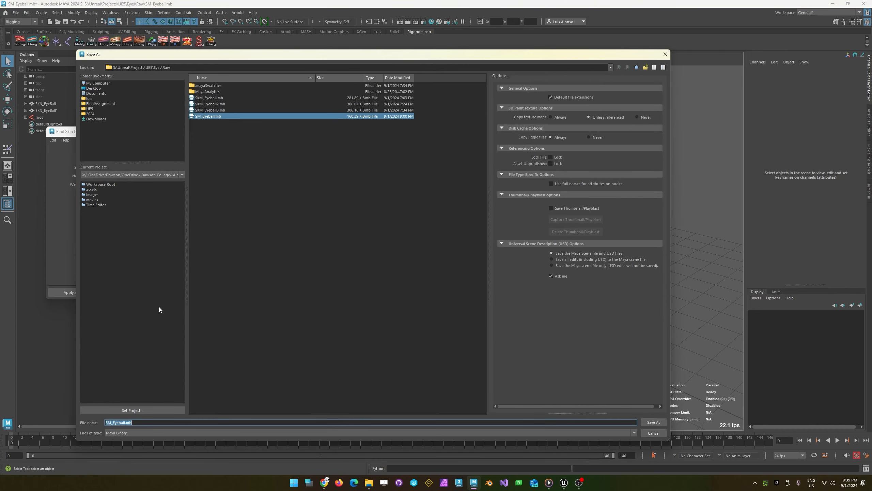
left_click(112, 422)
key("BackSpace")
key("BackSpace")
key("BackSpace")
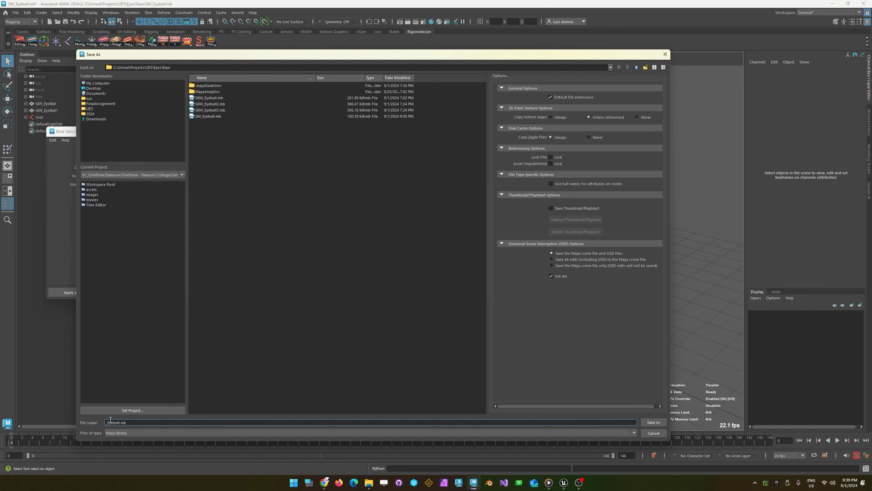
type("SKM_")
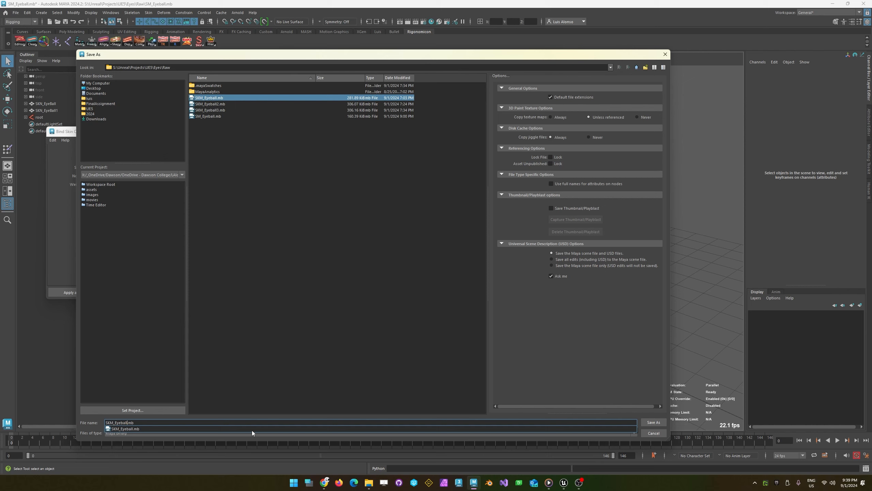
type("_v2")
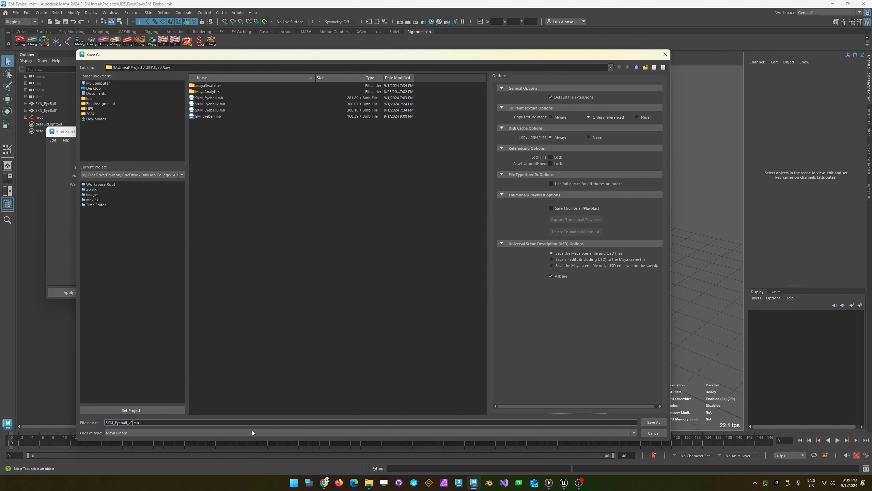
key("Return")
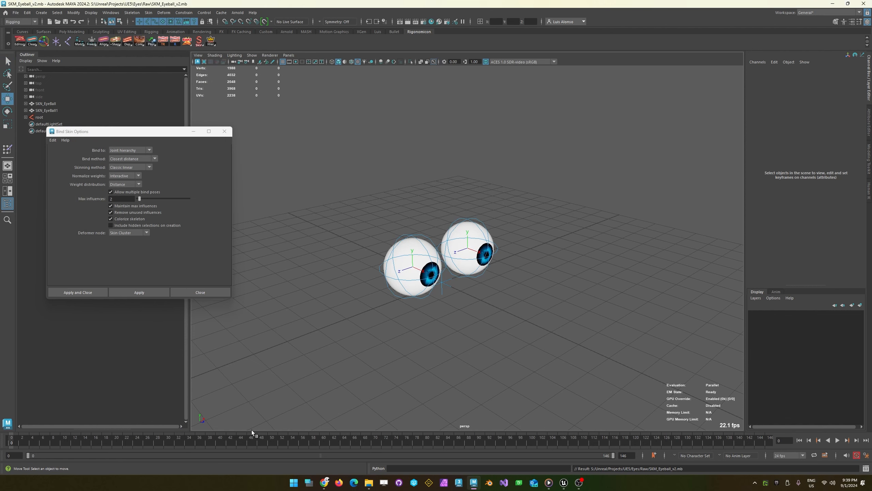
left_click(224, 131)
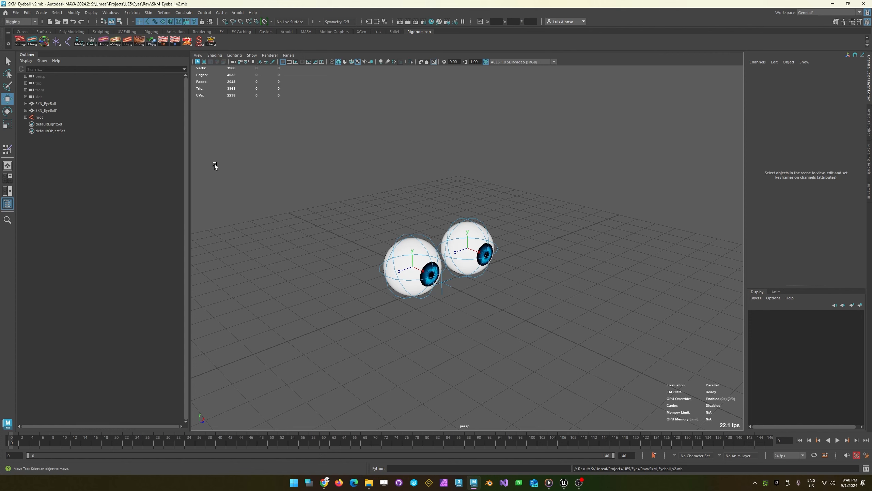
- Create a new Bacon joint and move it along the ground plane to a spot in front of the eyeballs
right_click_drag(318, 238, 452, 261, "alt")
left_click_drag(452, 261, 401, 312, "alt")
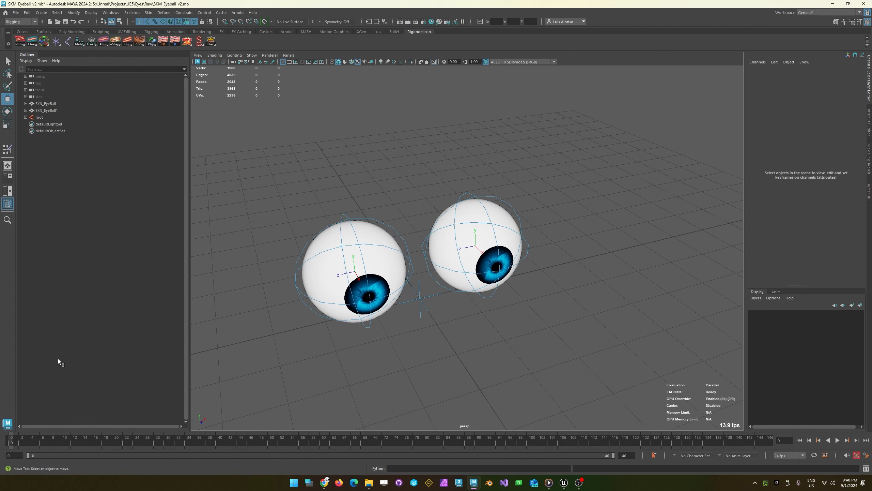
left_click_drag(247, 272, 273, 305, "alt")
middle_click_drag(273, 305, 271, 261, "alt")
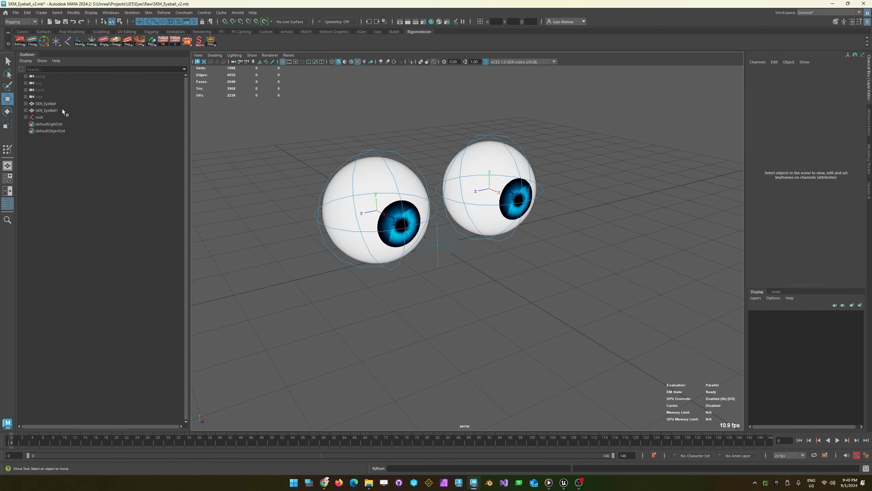
left_click(56, 41)
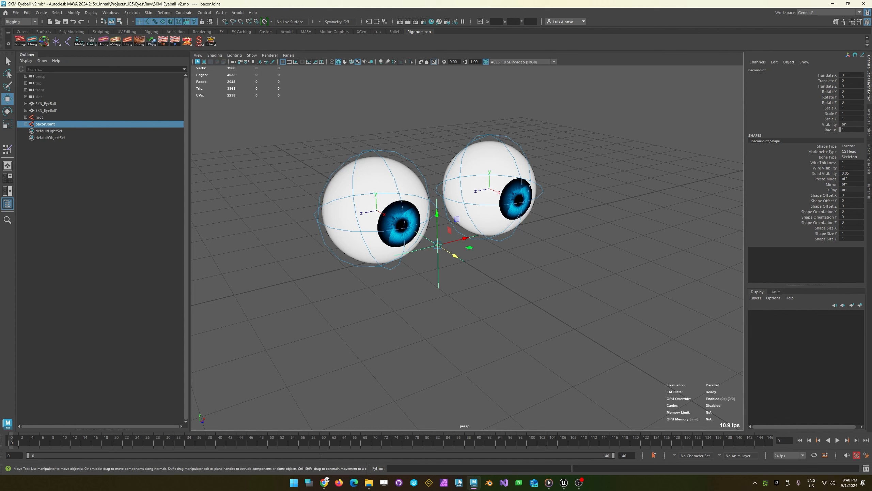
left_click_drag(469, 247, 523, 348)
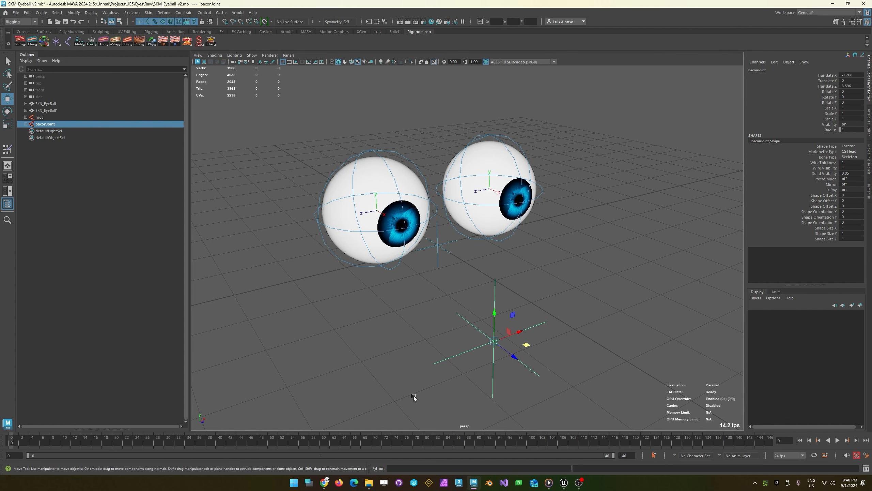
- Match the new baconJoint's position to the eye_r joint and select baconJoint on its own
left_click(348, 261)
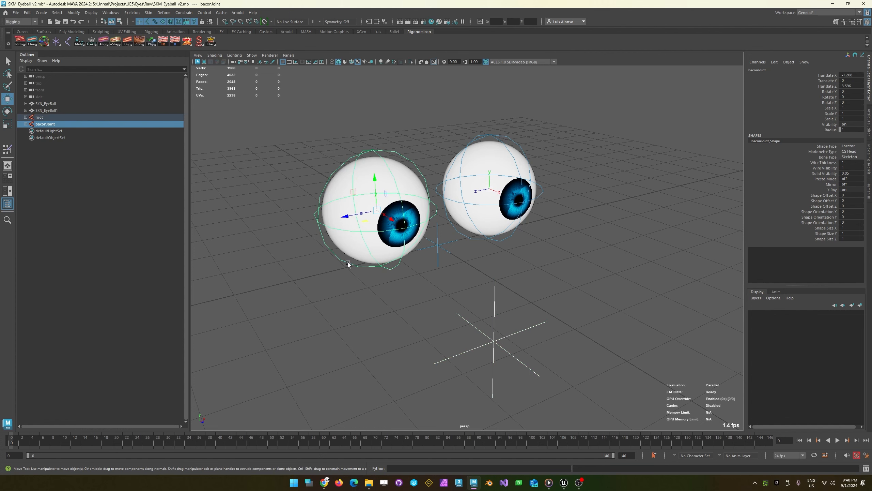
right_click(58, 41)
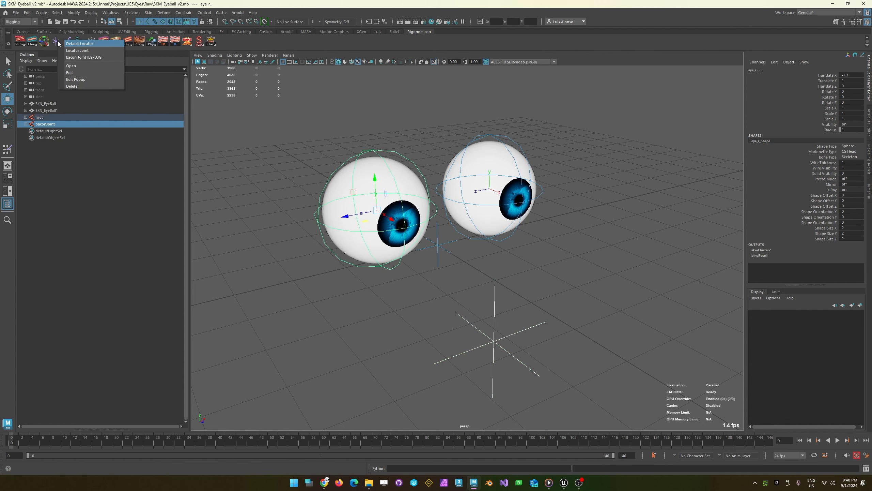
left_click(74, 140)
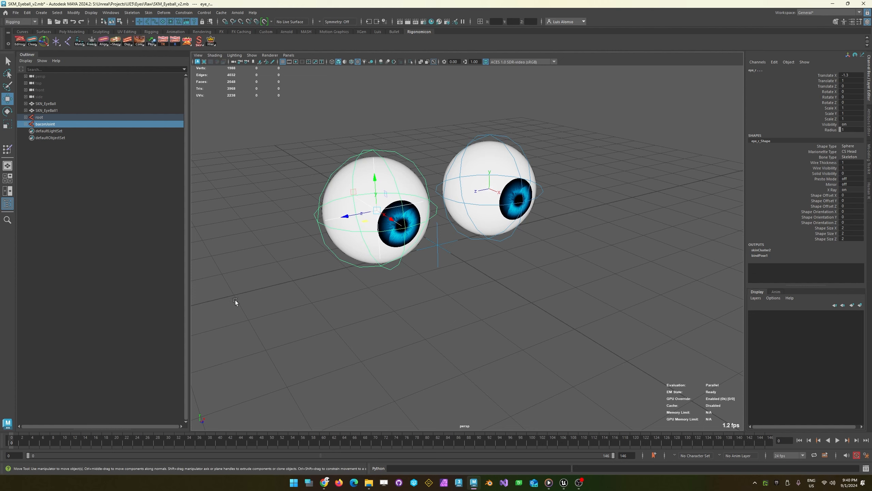
left_click(331, 255)
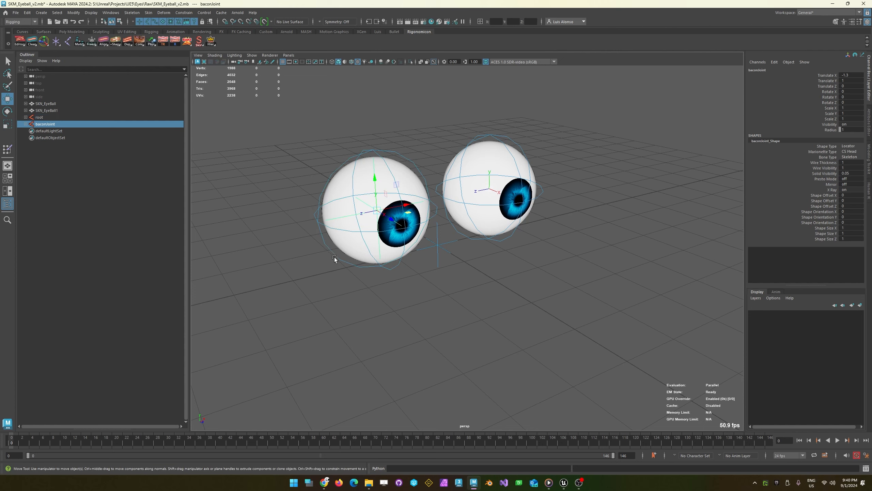
- Move baconJoint straight forward along Z, away from the eye_r eyeball, to about 7.72
left_click_drag(384, 214, 642, 435)
middle_click_drag(548, 401, 409, 288, "alt")
scroll(409, 288, "down", 2)
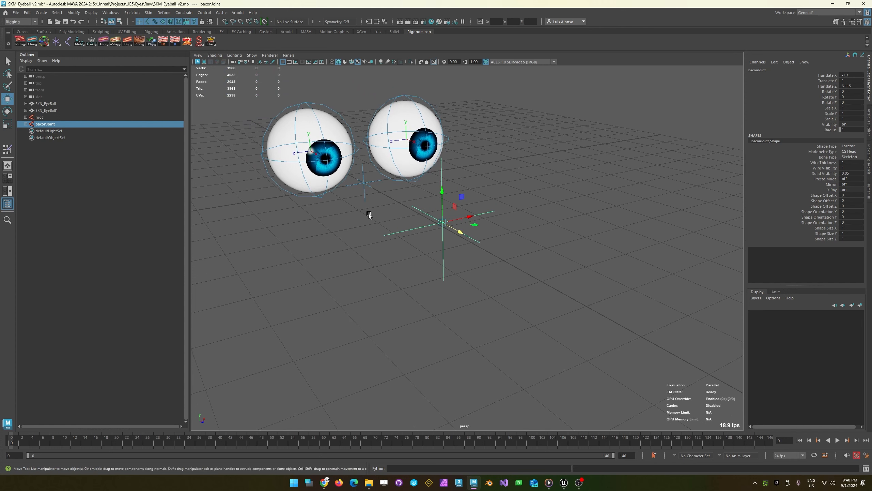
left_click_drag(368, 214, 328, 301, "alt")
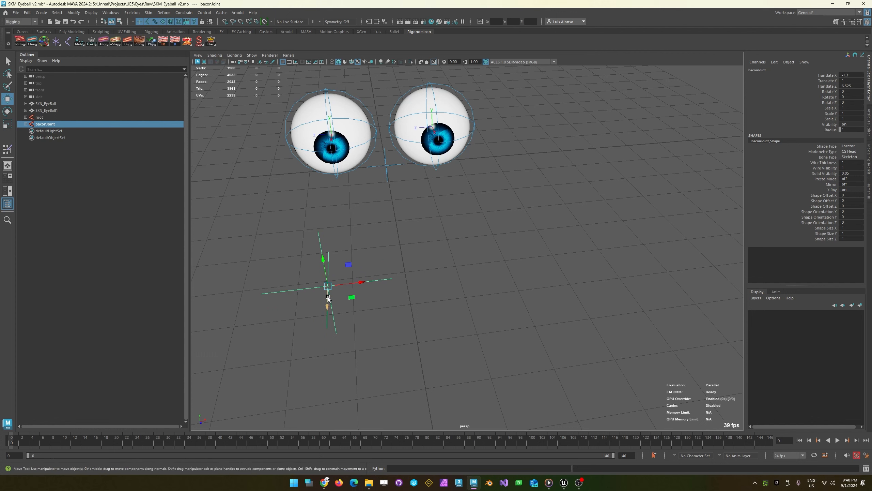
left_click_drag(324, 302, 304, 337)
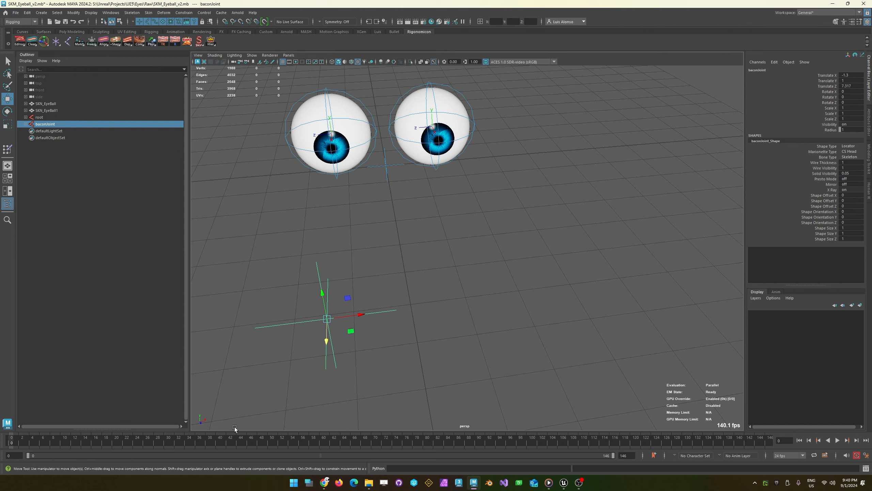
scroll(380, 256, "down", 3)
left_click_drag(380, 256, 536, 263, "alt")
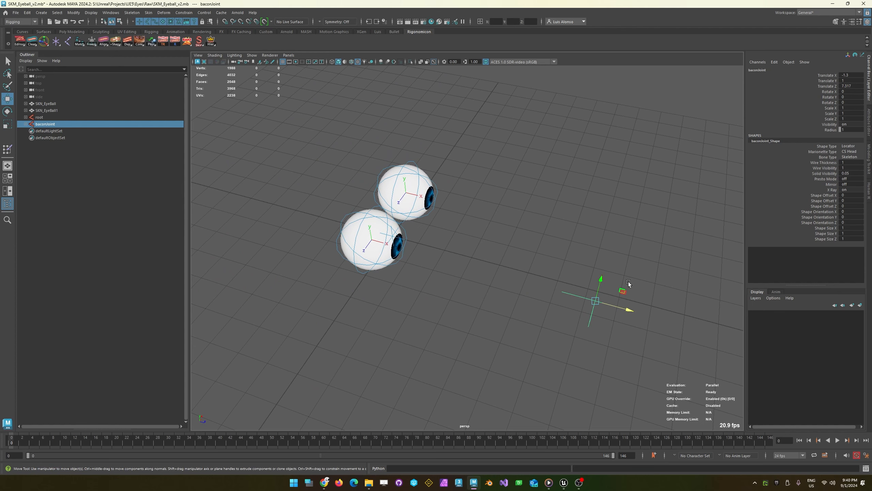
left_click_drag(615, 309, 625, 313)
left_click_drag(555, 296, 426, 175, "alt")
middle_click_drag(426, 174, 395, 257, "alt")
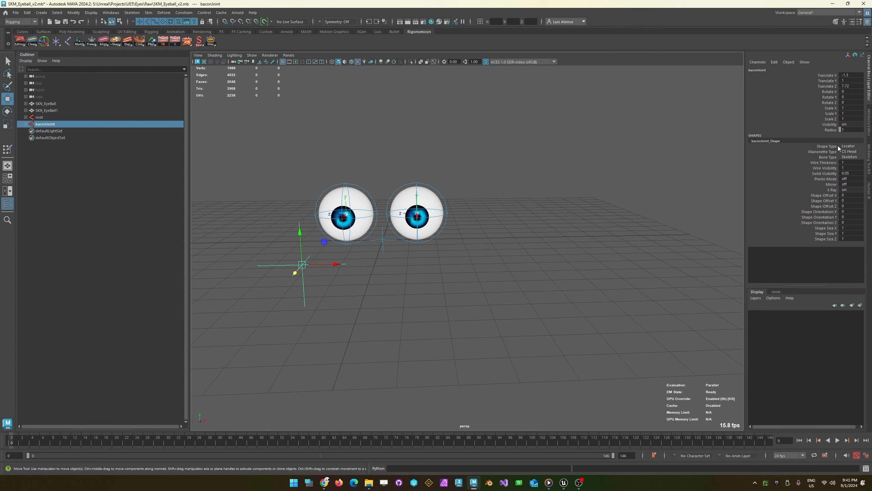
- Change baconJoint's Shape Type to Circle and set its Shape Orientation Y to 90
left_click(849, 146)
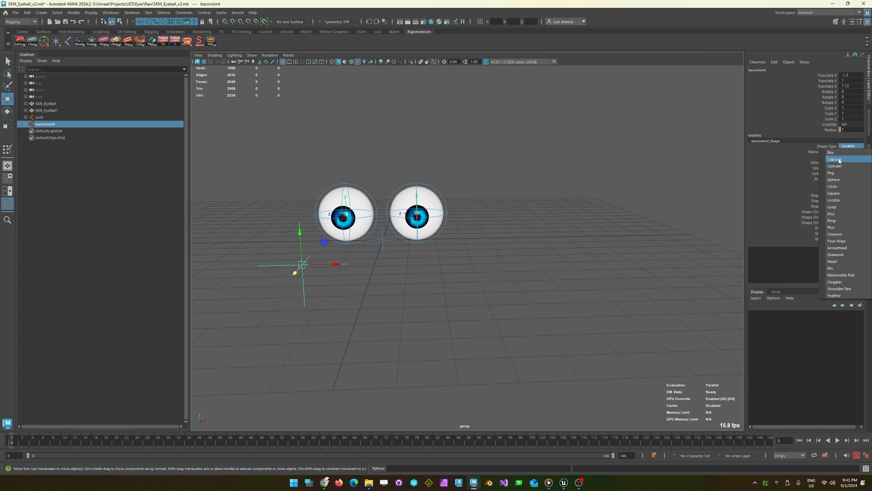
left_click(842, 186)
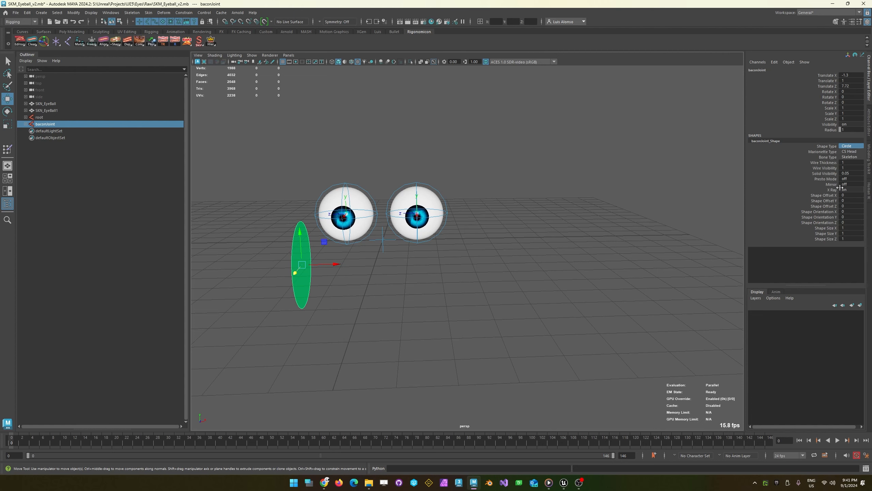
left_click_drag(366, 198, 636, 201, "alt")
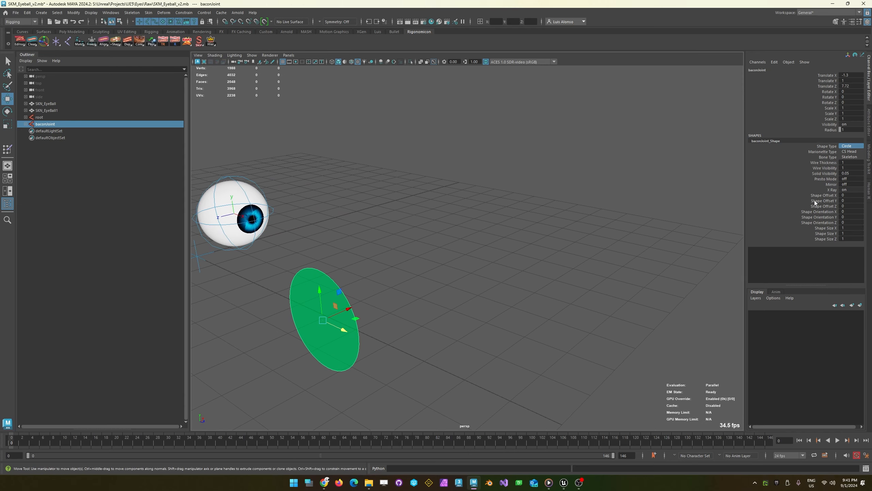
double_click(847, 217)
type("90")
key("Return")
- Set baconJoint's Shape Size X, Y and Z to 0.5
left_click_drag(306, 256, 365, 230, "alt")
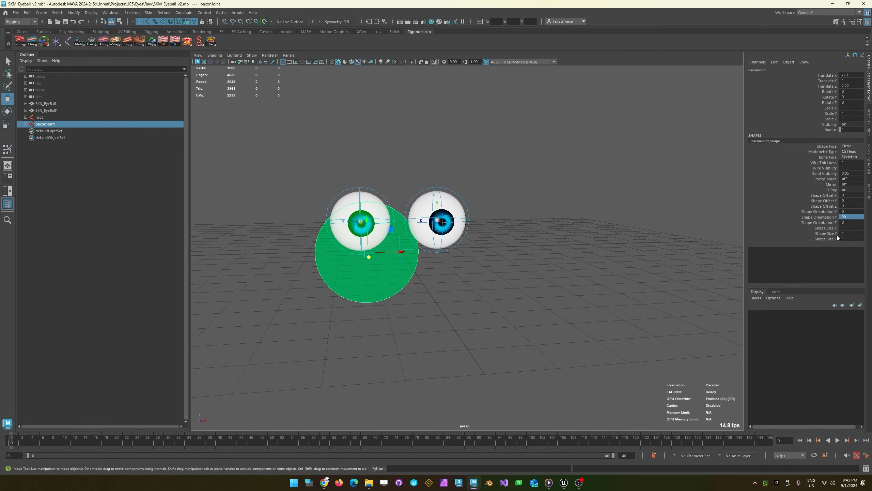
left_click_drag(848, 228, 849, 238)
left_click(849, 238)
type("0.5")
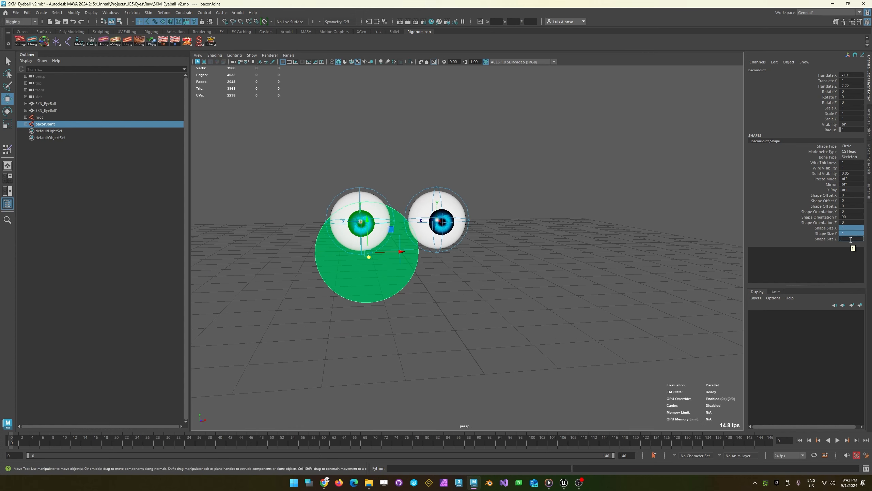
key("Return")
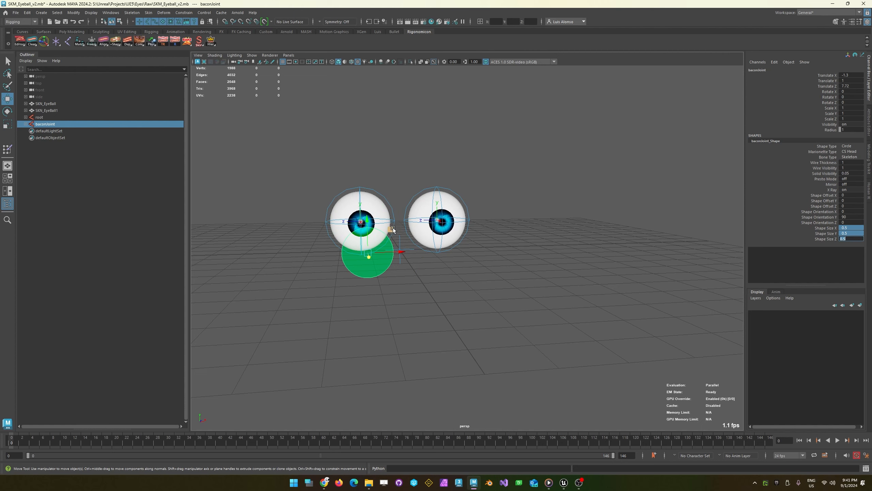
left_click_drag(391, 229, 330, 259, "alt")
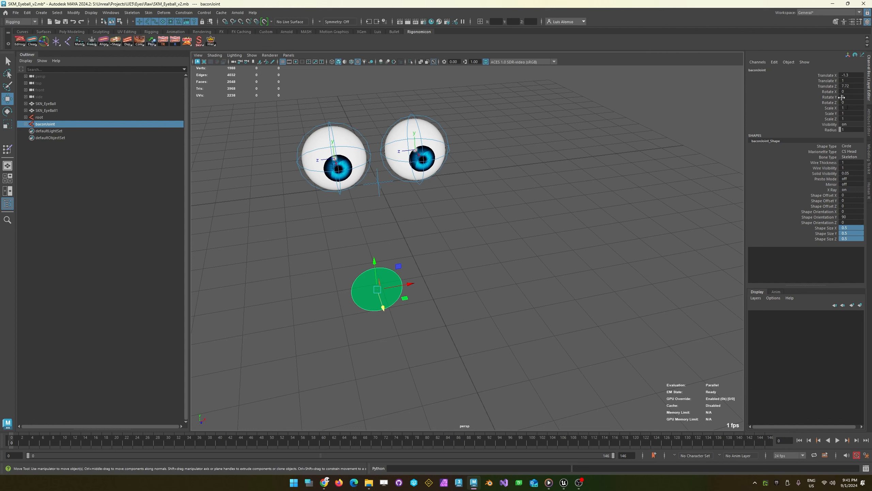
- Duplicate the circle-shaped baconJoint in front of the eyes
left_click(417, 281)
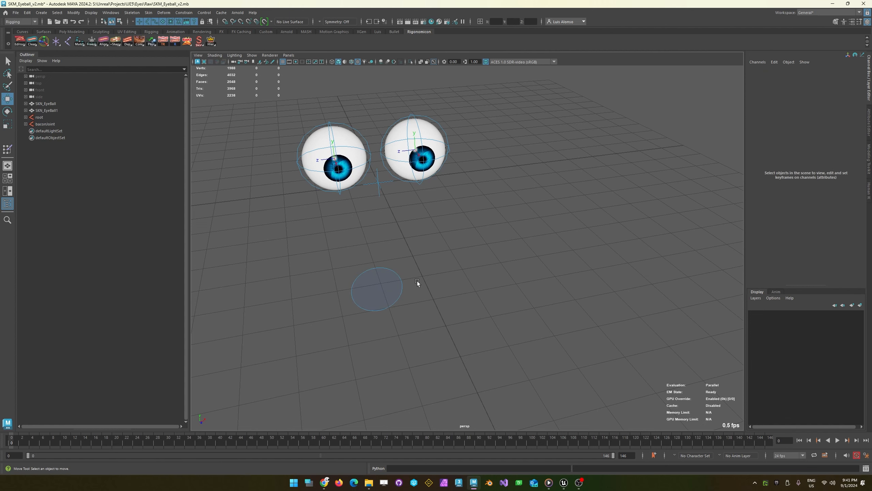
left_click(386, 302)
key("ctrl+d")
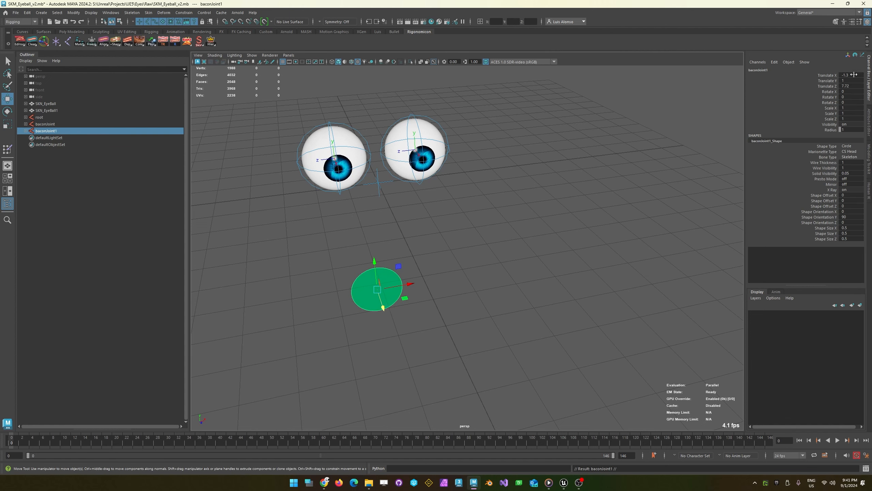
- Set the duplicated circle joint's Translate X to 1.3, mirroring it opposite the original circle
left_click_drag(854, 76, 857, 80)
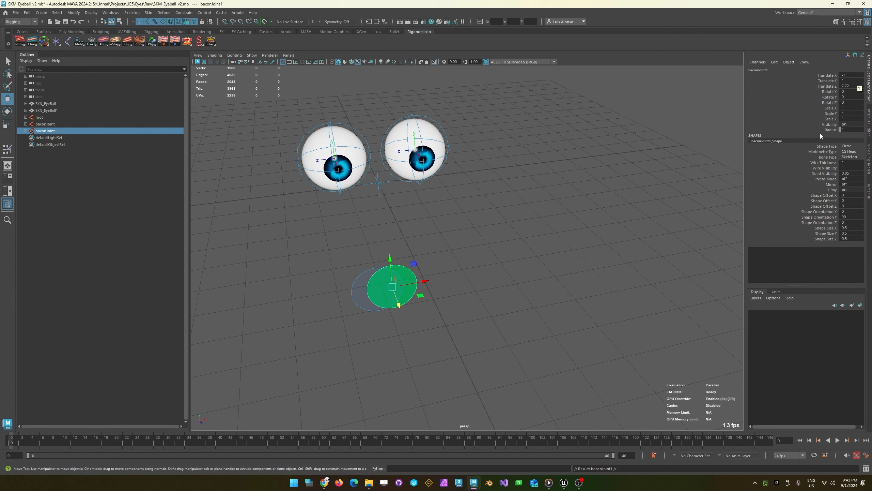
left_click(852, 75)
double_click(841, 75)
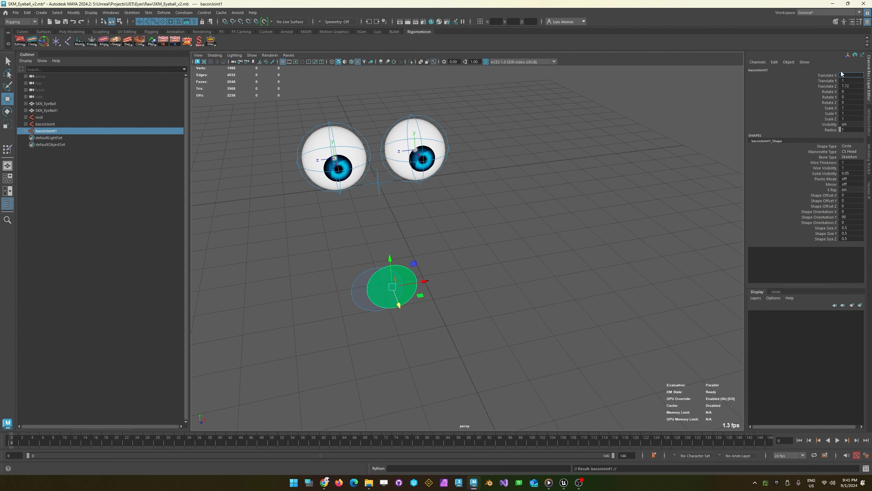
type("1")
key("Return")
- Duplicate baconJoint1 and centre the copy between the two circles with Translate X at 0
mouse_move(434, 195)
left_mouse_down("alt")
mouse_move(421, 160)
mouse_move(412, 181)
mouse_move(420, 192)
mouse_move(503, 190)
mouse_move(426, 185)
mouse_move(446, 202)
left_mouse_up("alt")
left_click(500, 308)
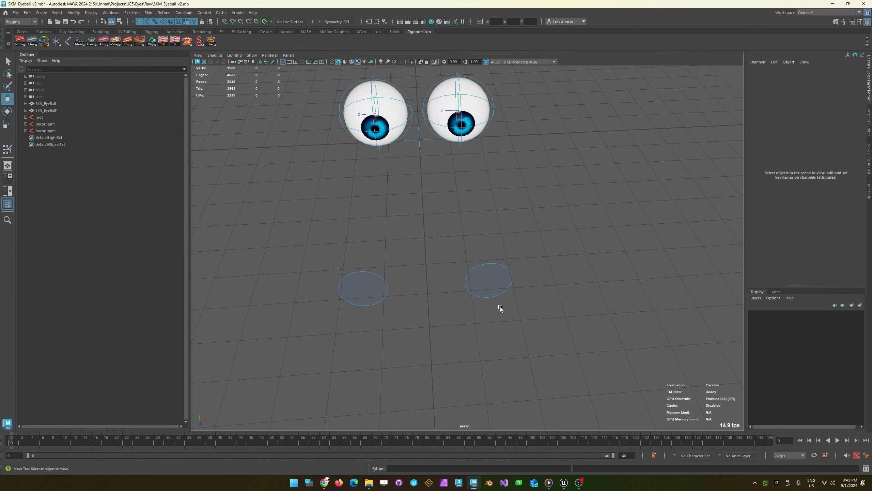
left_click(493, 288)
left_click_drag(519, 279, 462, 282, "shift")
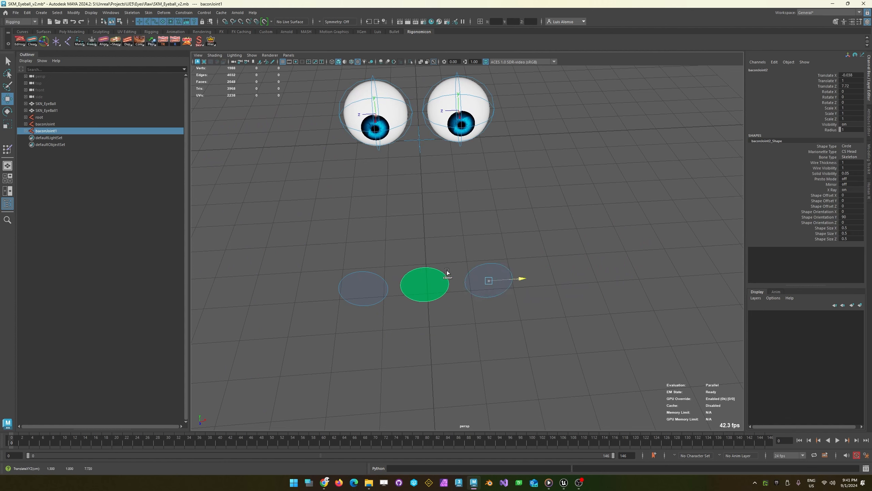
left_click(848, 75)
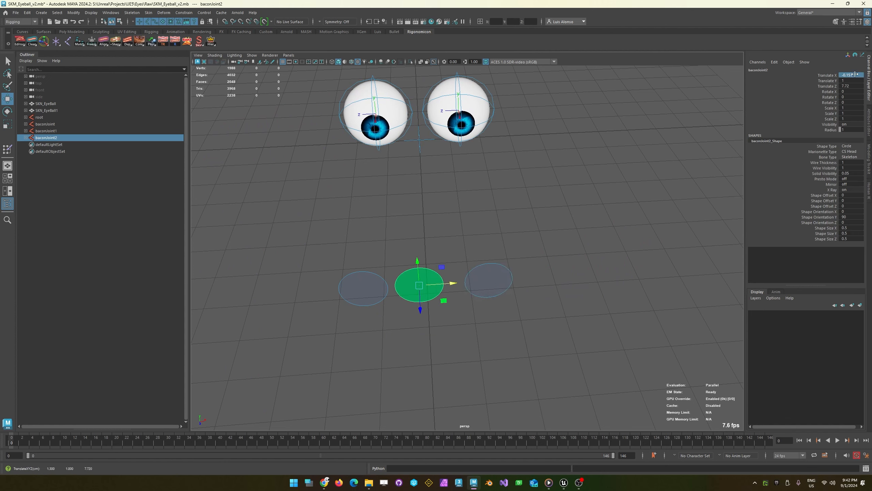
type("0")
key("Return")
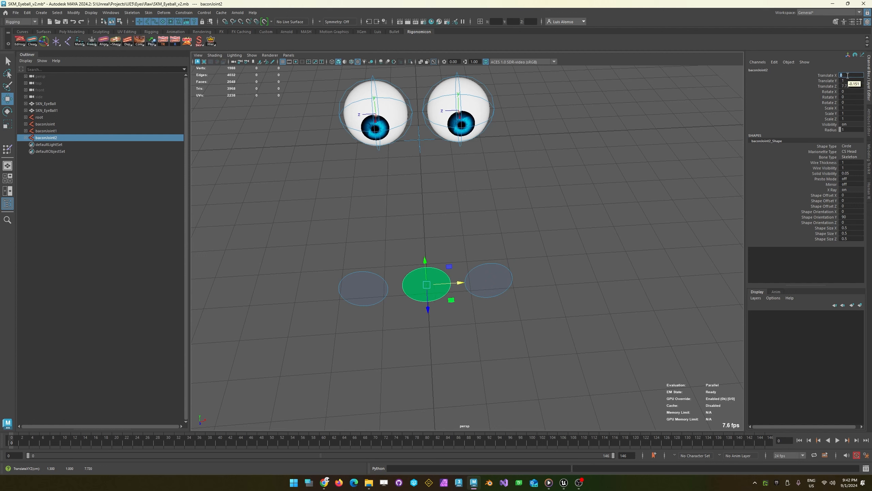
- Change the centred joint's Shape Type to Goggles and set its Shape Orientation Y to 0
left_click(850, 147)
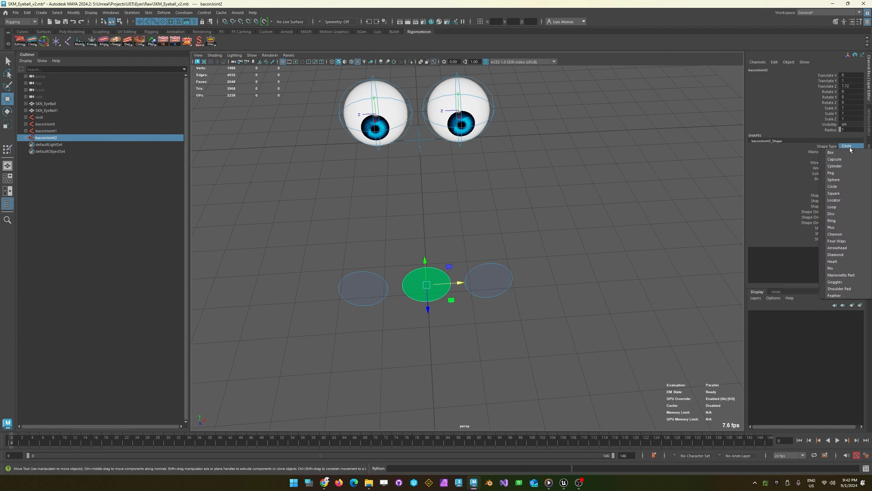
left_click(835, 282)
left_click_drag(518, 261, 583, 237, "alt")
left_click(852, 200)
left_click(851, 199)
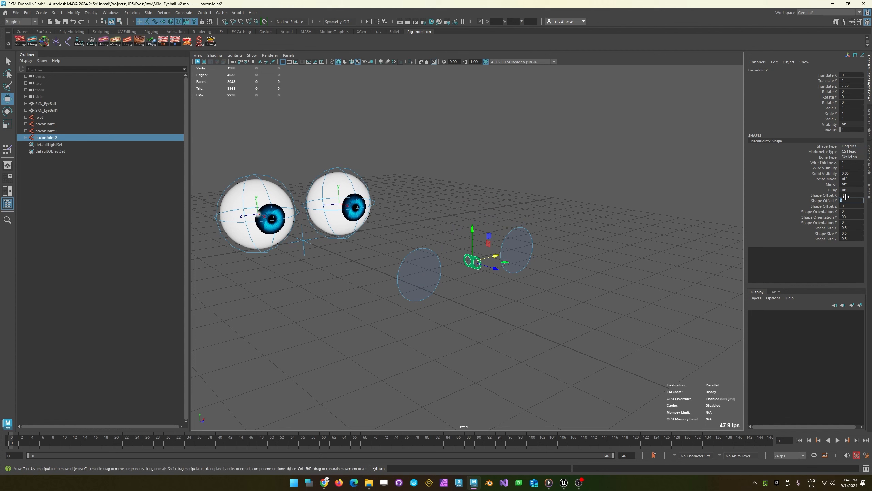
type("90")
key("Return")
type("0")
key("Return")
key("Tab")
key("Tab")
key("Tab")
type("0")
key("Return")
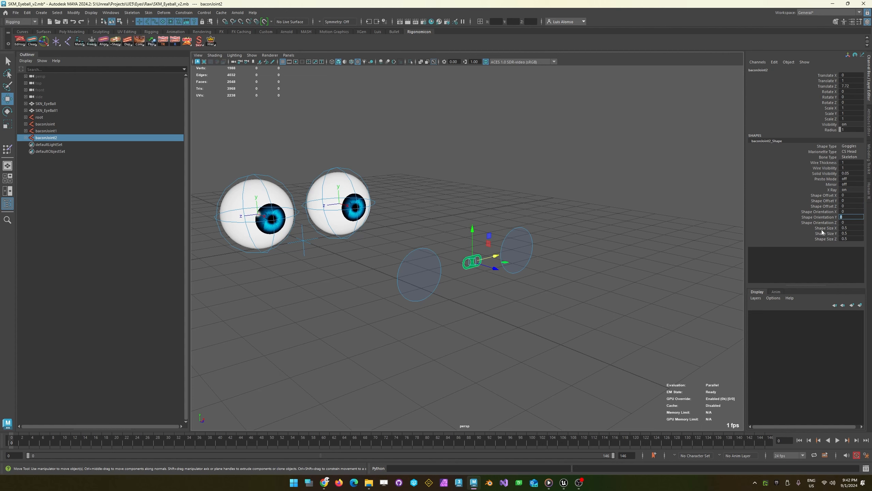
- Enlarge the goggles control by setting its Shape Size X, Y and Z to 5
left_click_drag(822, 228, 820, 239)
middle_click_drag(383, 300, 398, 297)
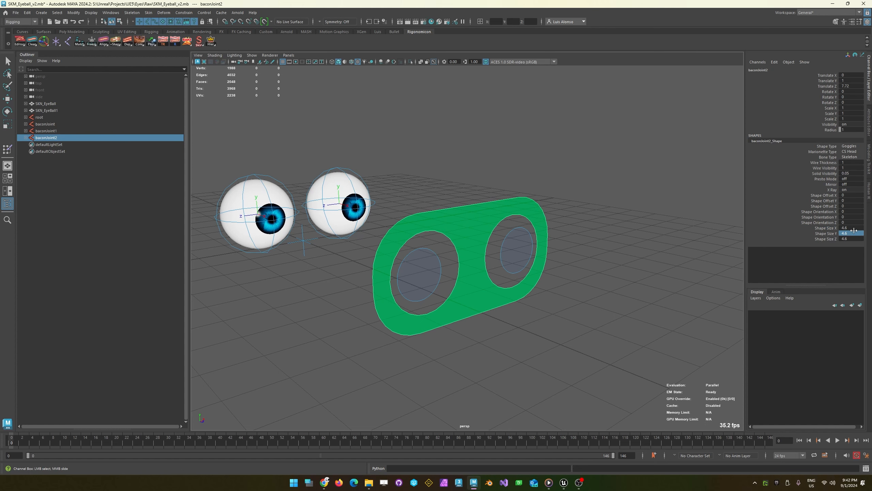
left_click_drag(851, 229, 852, 240)
type("5")
key("Return")
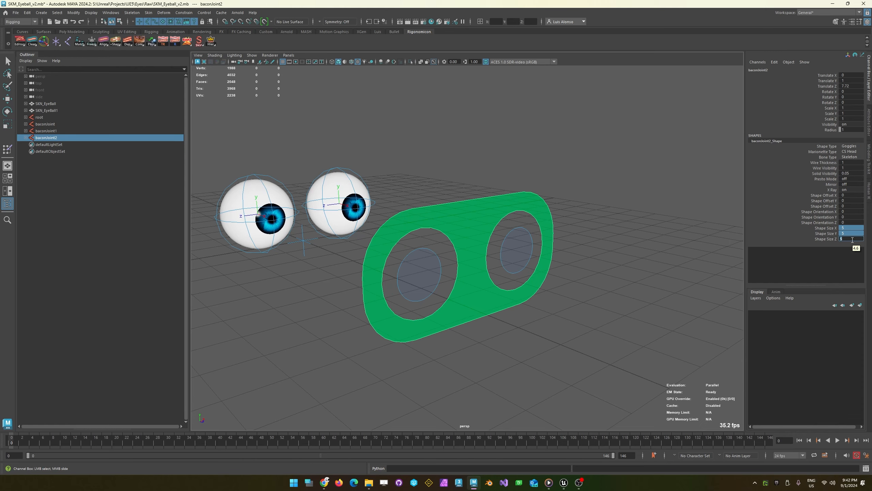
- Set the goggles control's Shape Size X, Y and Z to 5.2
left_click_drag(408, 273, 497, 254, "alt")
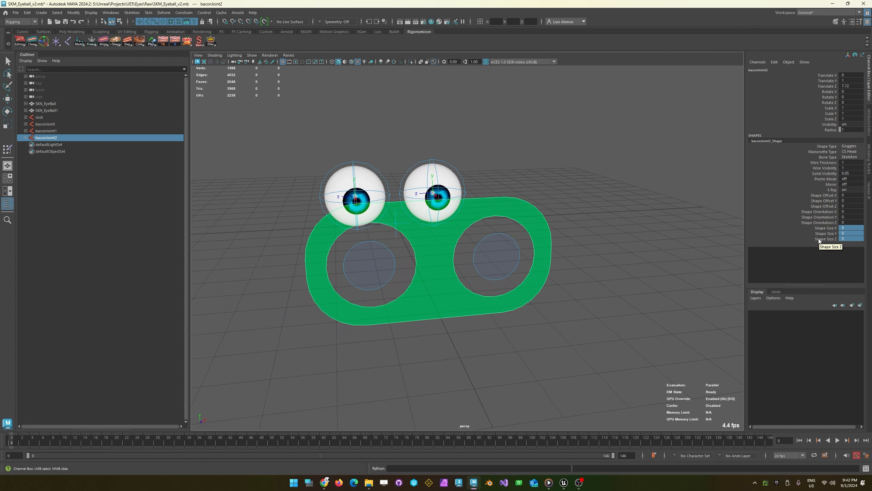
key("5")
key("2")
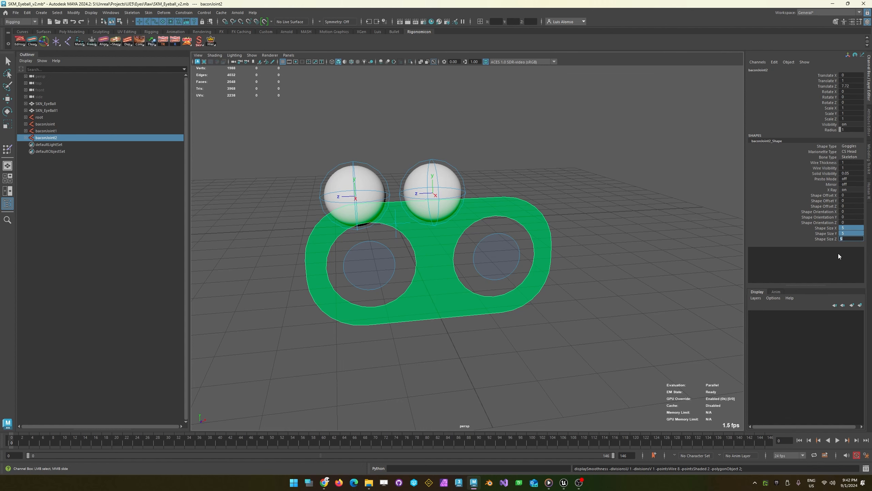
left_click(850, 205)
left_click_drag(852, 228, 851, 240)
type("5.2")
key("Return")
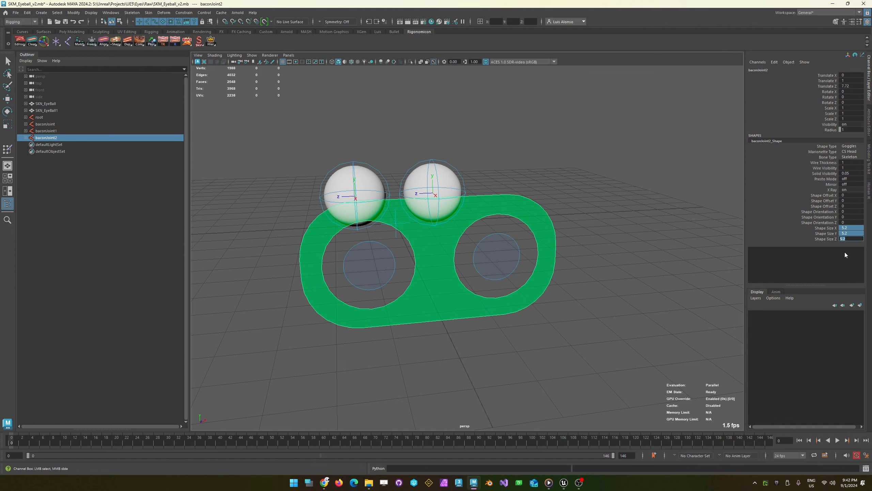
- Enlarge both circle controls together to a Shape Size X, Y and Z of about 0.79 so they nearly fill the goggles openings
left_click_drag(384, 227, 420, 211, "alt")
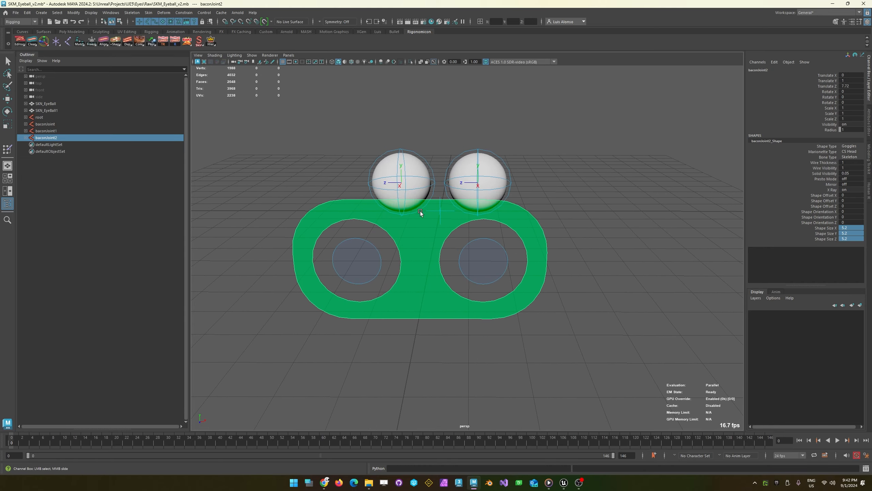
left_click_drag(400, 183, 366, 253, "alt")
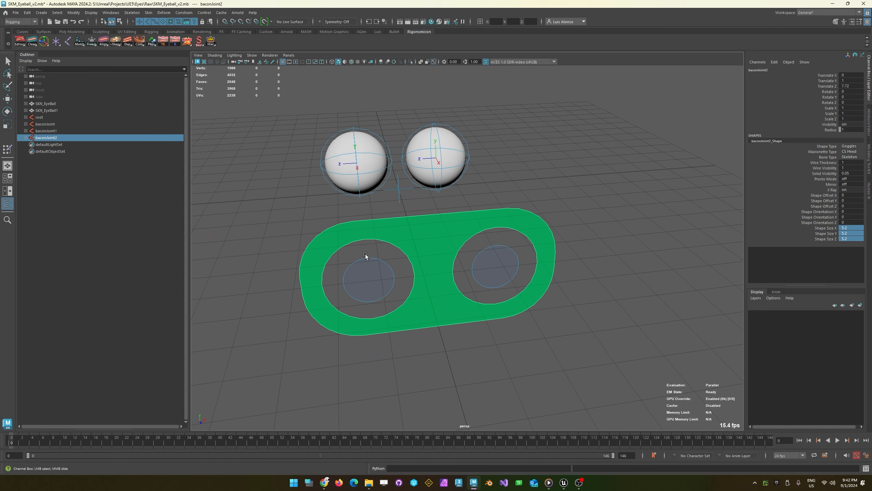
left_click(481, 274)
key("w")
left_click(373, 281, "shift")
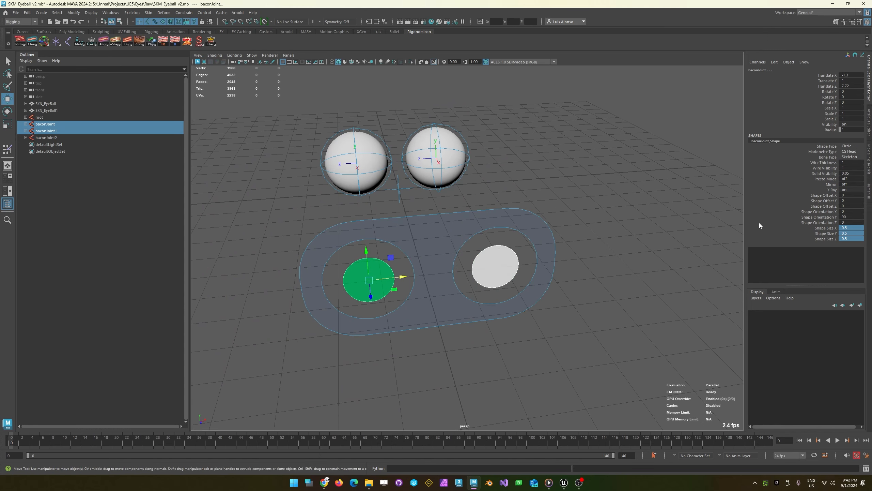
left_click_drag(826, 228, 823, 239)
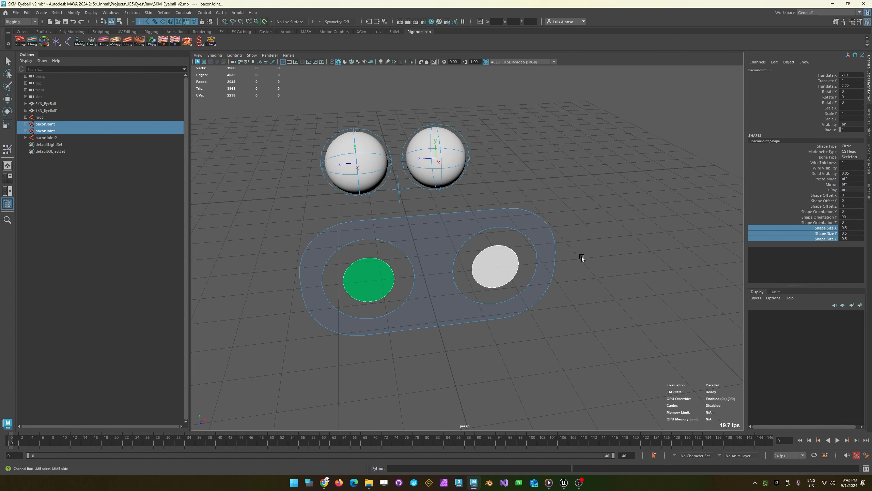
middle_click_drag(582, 258, 592, 257)
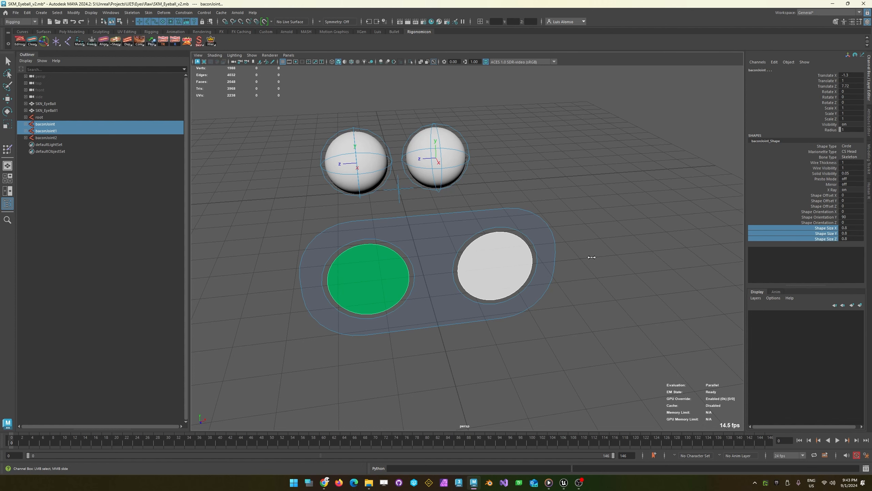
left_click(590, 267)
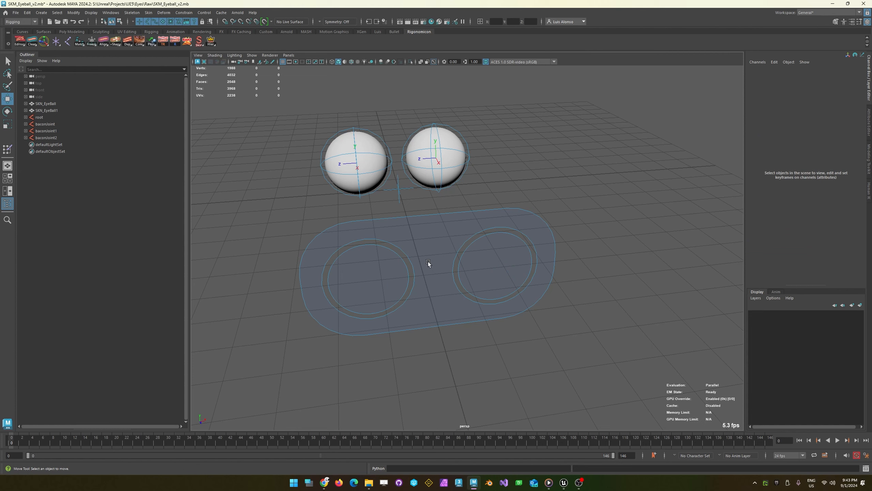
- Parent both circle joints, baconJoint and baconJoint1, under the goggles joint baconJoint2
left_click_drag(434, 241, 437, 207, "alt")
left_click(492, 280)
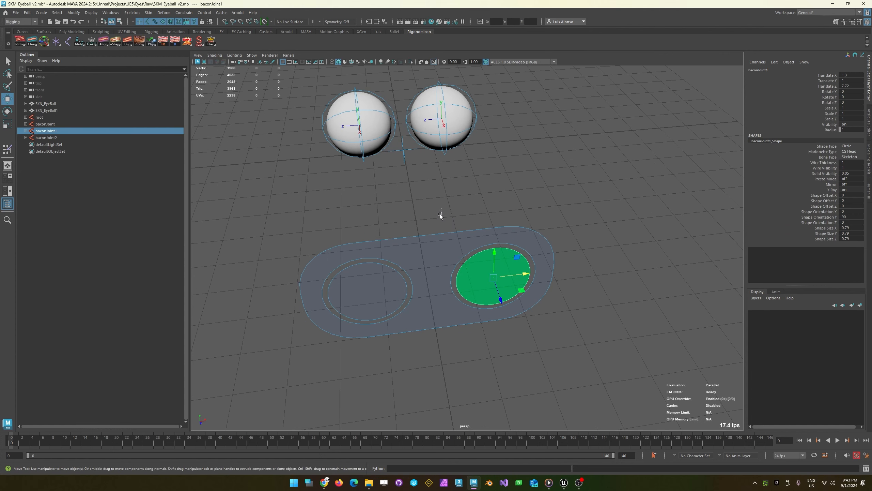
left_click(423, 284)
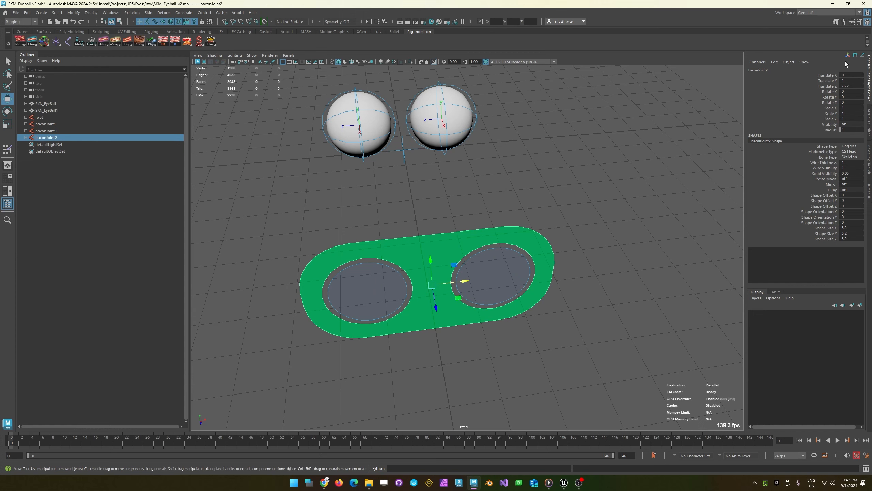
left_click(345, 272)
left_click(360, 298)
left_click_drag(360, 299, 415, 292, "alt")
left_click(476, 291, "shift")
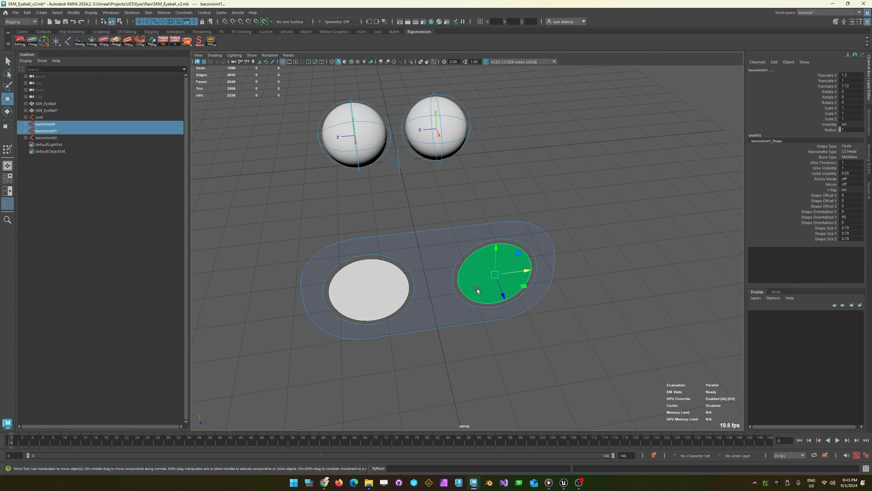
left_click(441, 315, "shift")
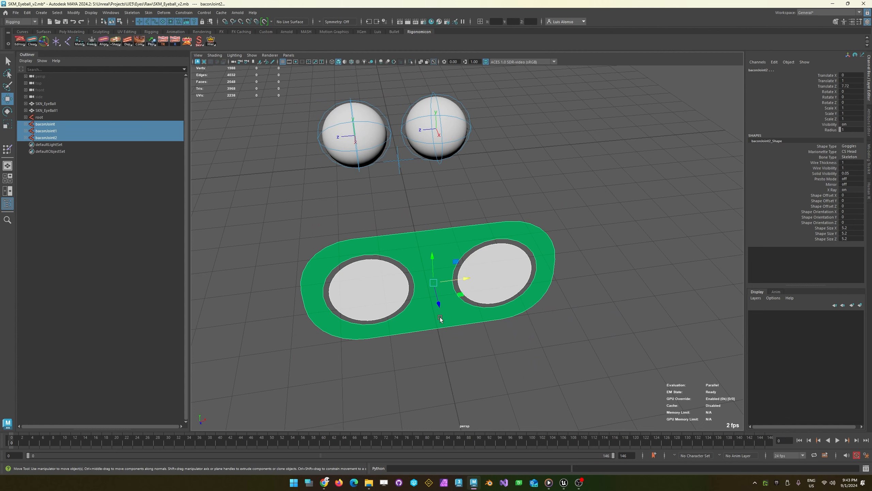
key("p")
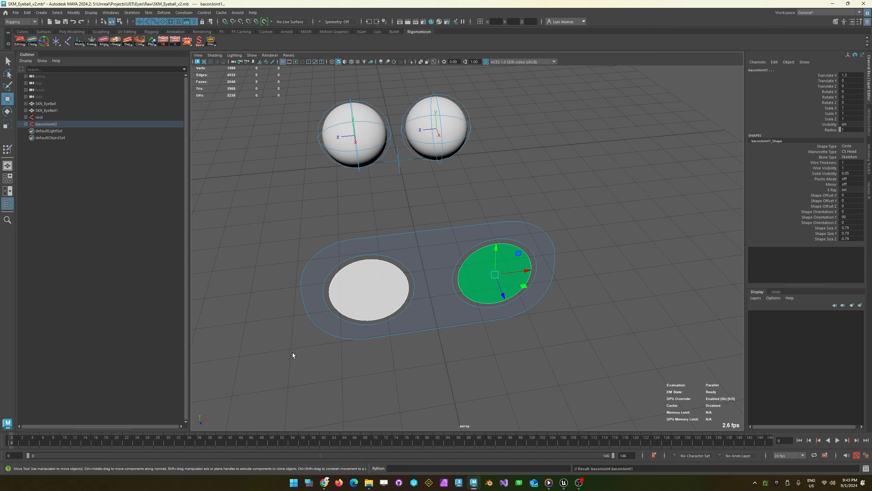
- Test moving the goggles control sideways along X with its circles and undo the move
left_click(420, 341)
left_click(437, 310)
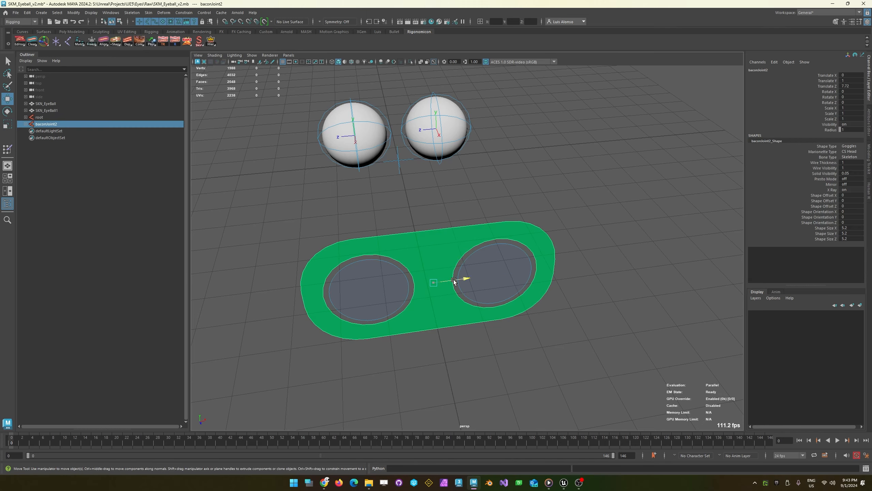
left_click_drag(463, 287, 433, 303)
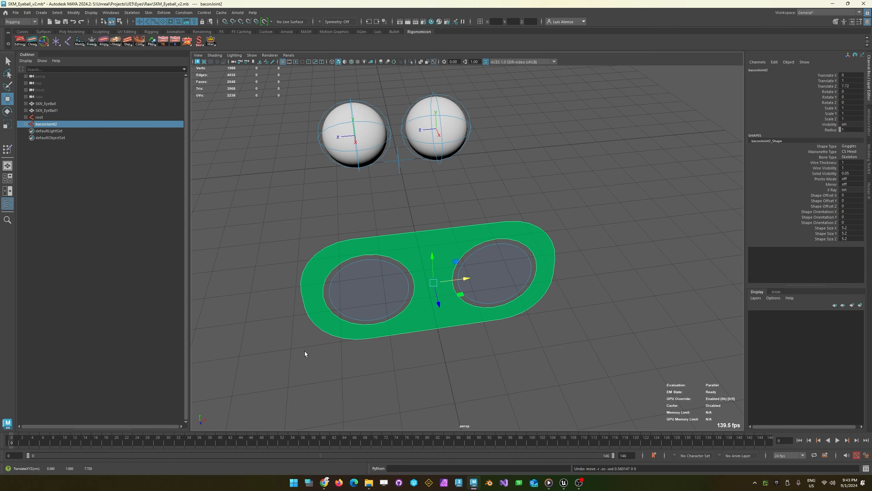
- Restore the textured display in the viewport so both eyeballs show their iris
left_click_drag(305, 351, 366, 155, "alt")
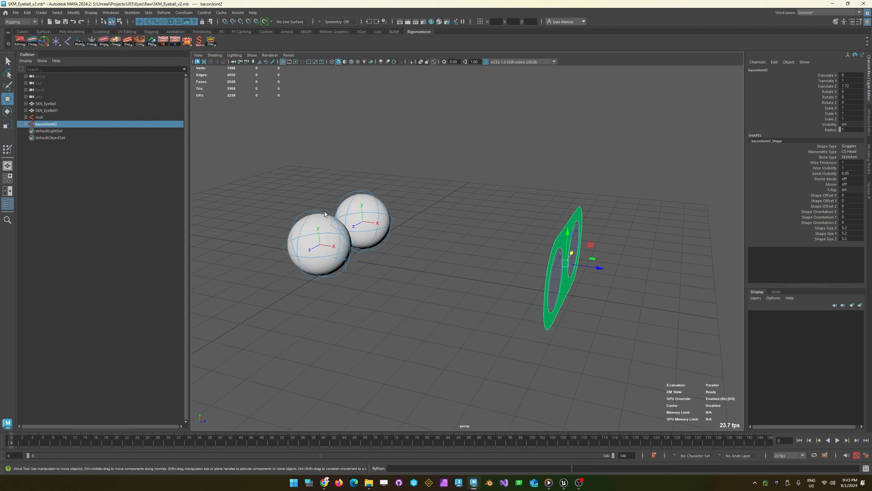
left_click(346, 62)
left_click(345, 62)
left_click(314, 104)
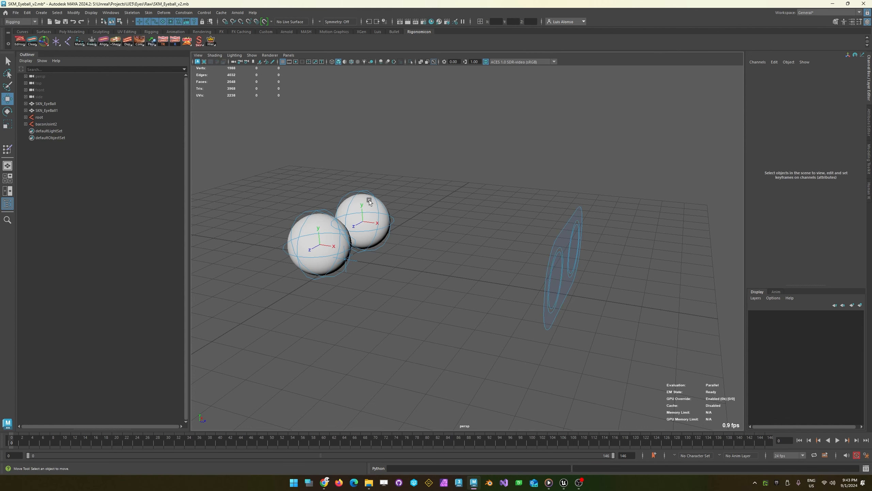
left_click(365, 200)
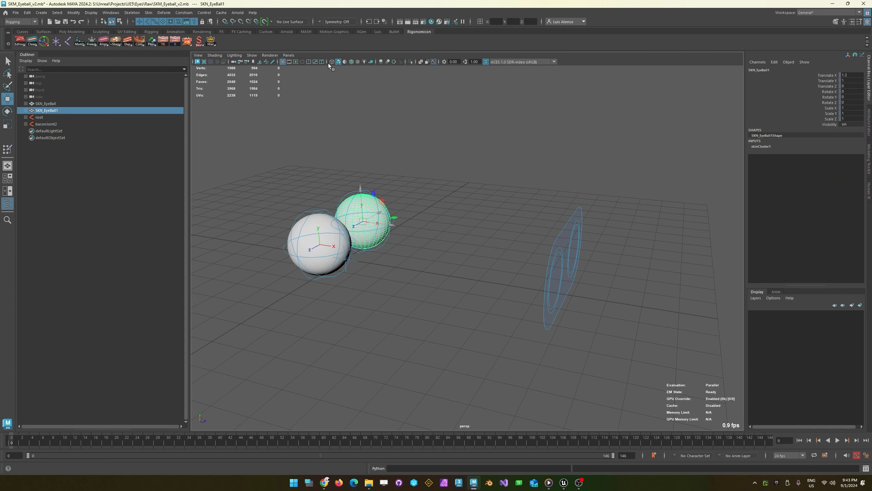
left_click(357, 62)
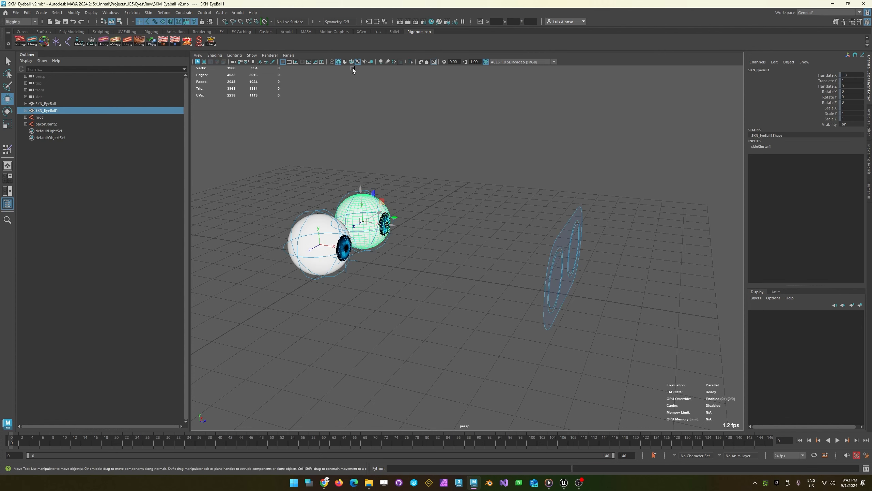
- Test moving the goggles control freely in the XY plane, undo the move and clear the selection
left_click_drag(448, 144, 371, 96, "alt")
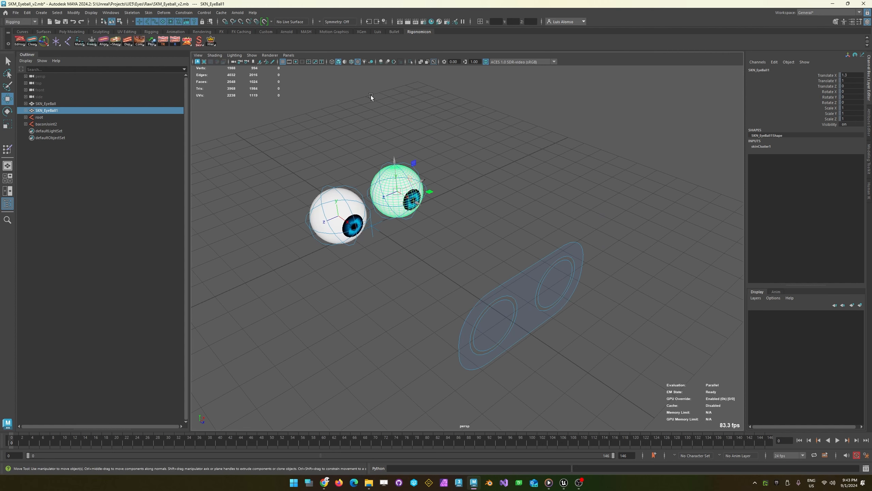
left_click(419, 248)
left_click_drag(468, 284, 399, 202, "alt")
left_click(457, 314)
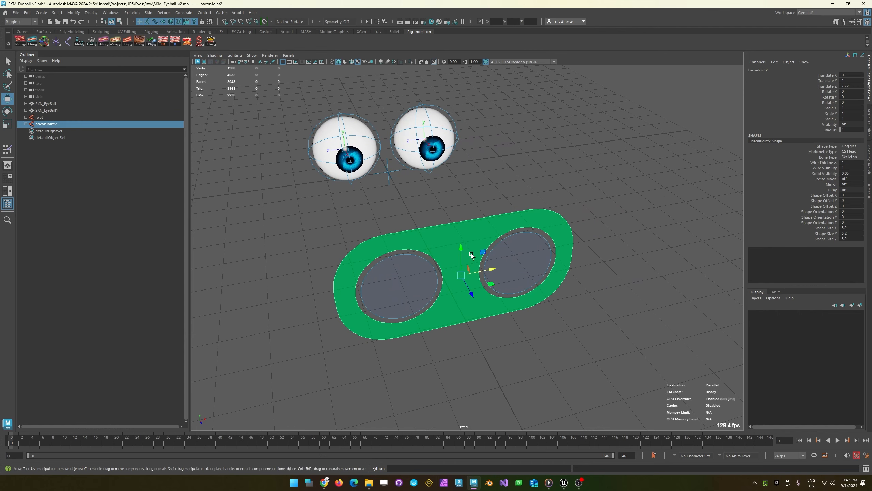
left_click_drag(484, 252, 522, 177)
key("ctrl+z")
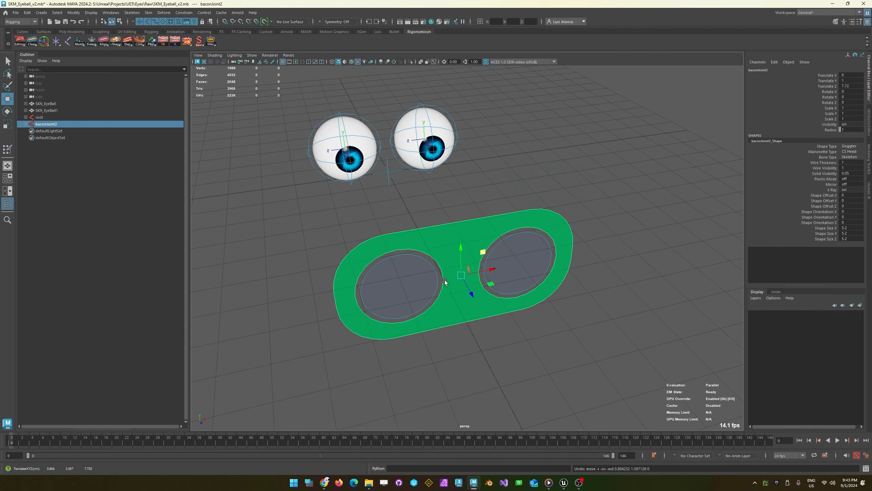
left_click(452, 359)
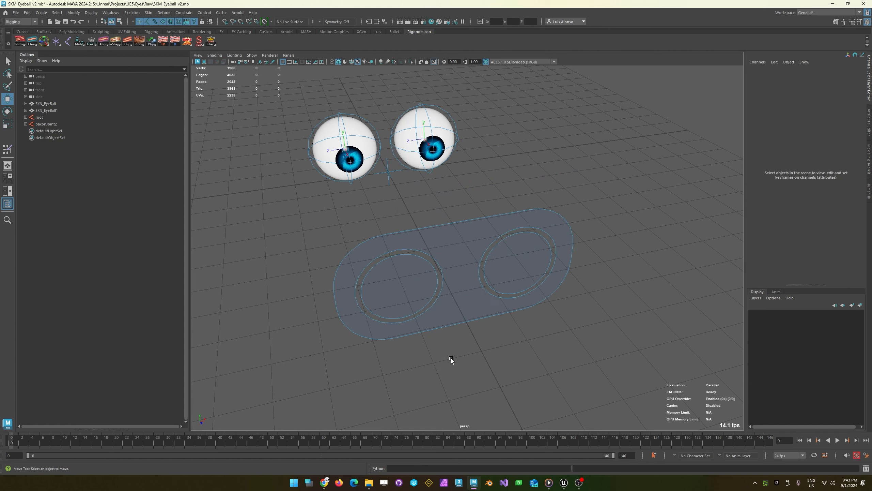
- Rename the goggles joint baconJoint2 to eye_control_root
left_click(469, 313)
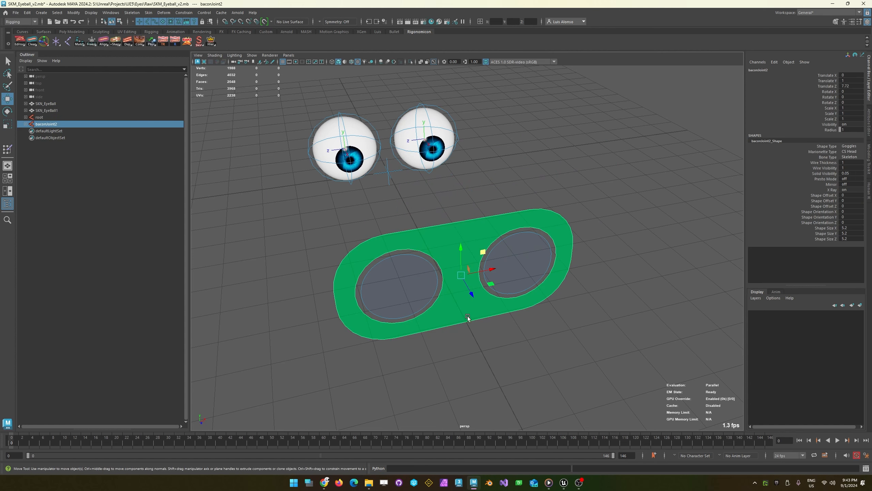
left_click(768, 68)
type("eye_control_root")
key("Return")
left_click(503, 204)
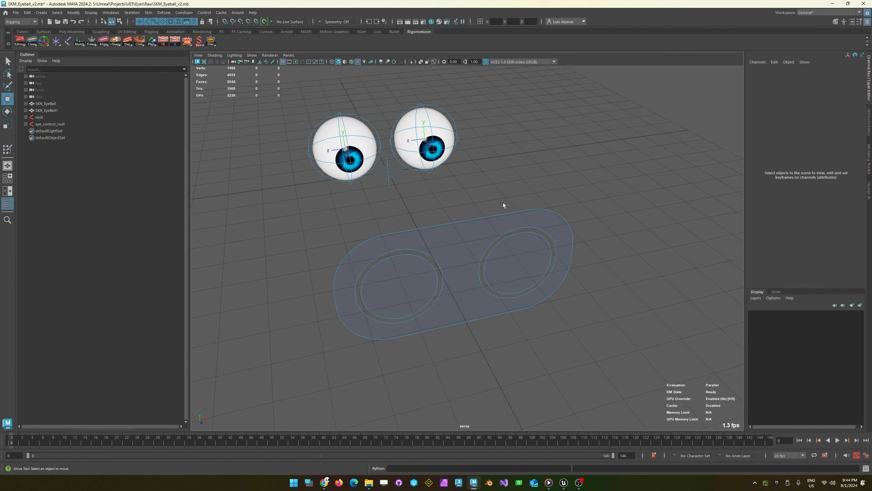
- Rename the goggles' circle joint baconJoint1 to c_eye_r
left_click(529, 253)
double_click(777, 69)
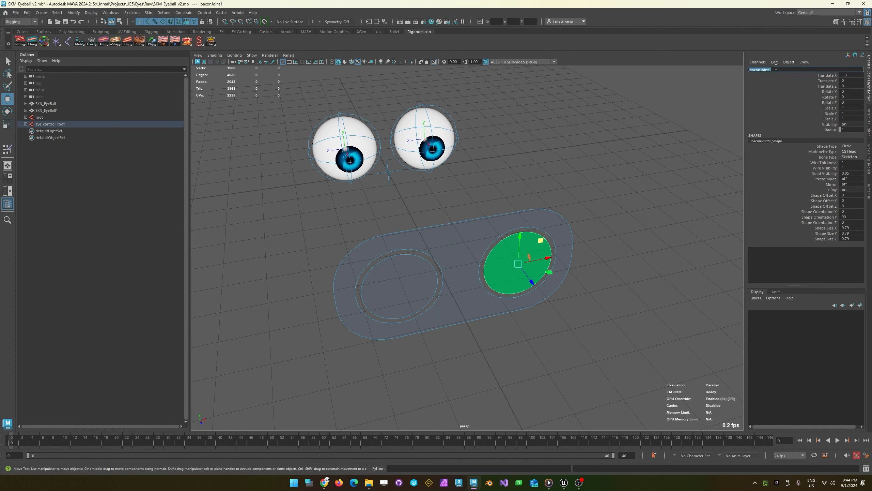
type("d")
key("Return")
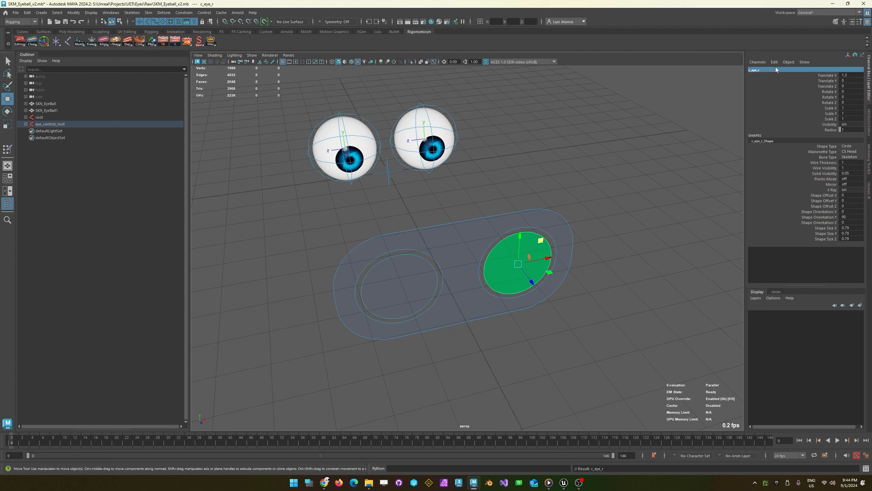
- Rename the other circle joint, baconJoint, to c_eye_r1
left_click(395, 288)
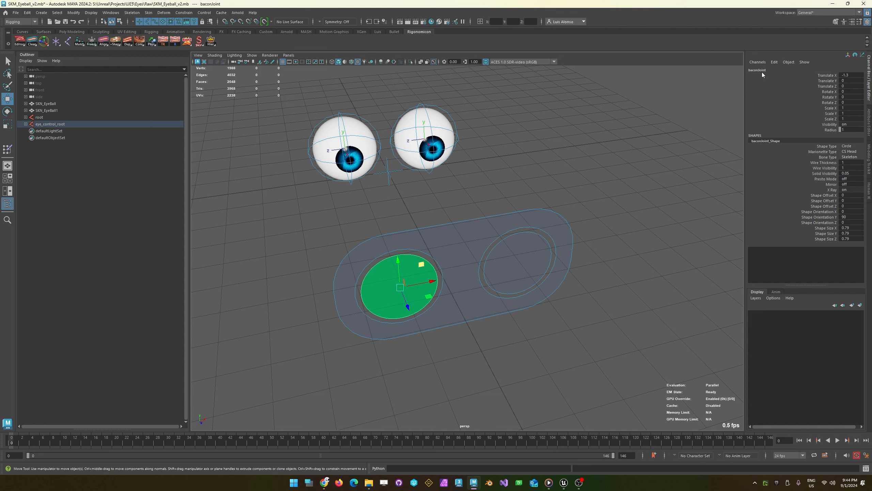
double_click(774, 70)
type("c_eye_r1")
key("Return")
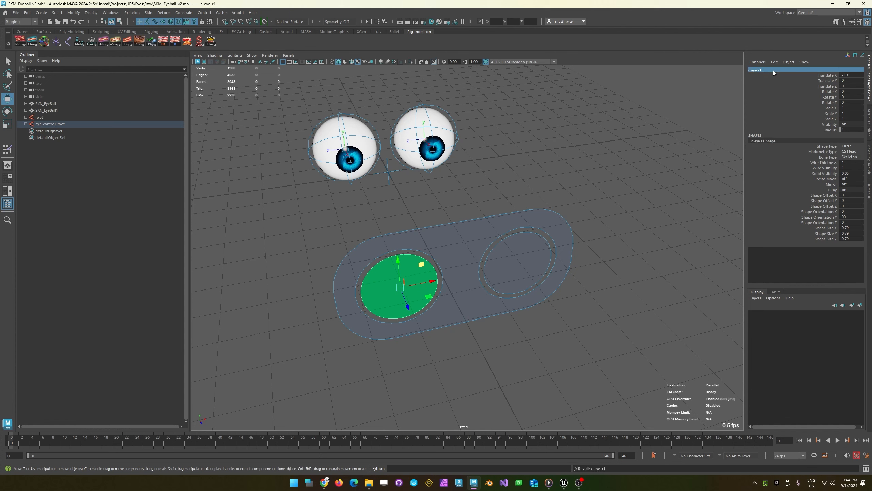
- Rename the goggles joint to c_eye_root so it uses the same c_ prefix as the circle controls
left_click(466, 210)
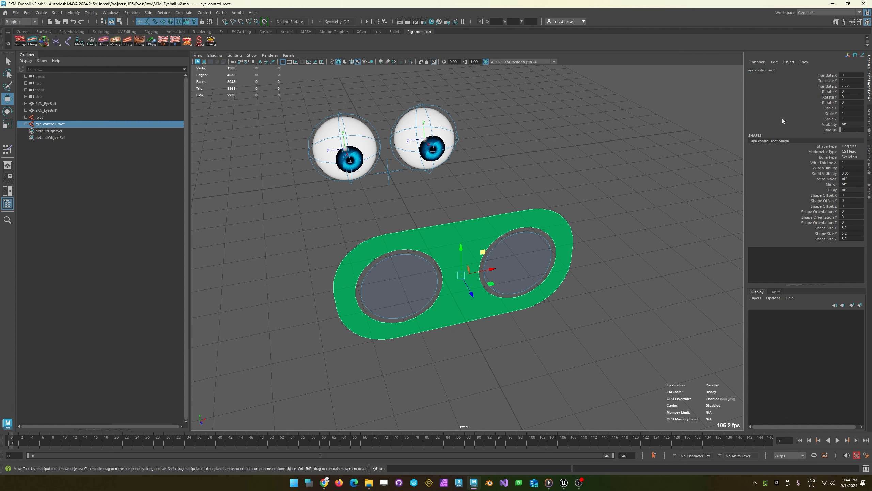
double_click(774, 70)
double_click(784, 69)
type("c_eye_")
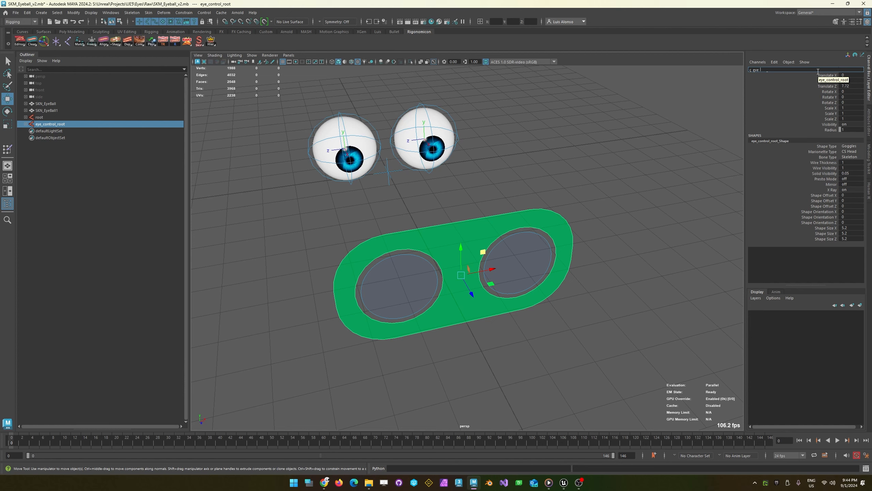
type("root")
key("Return")
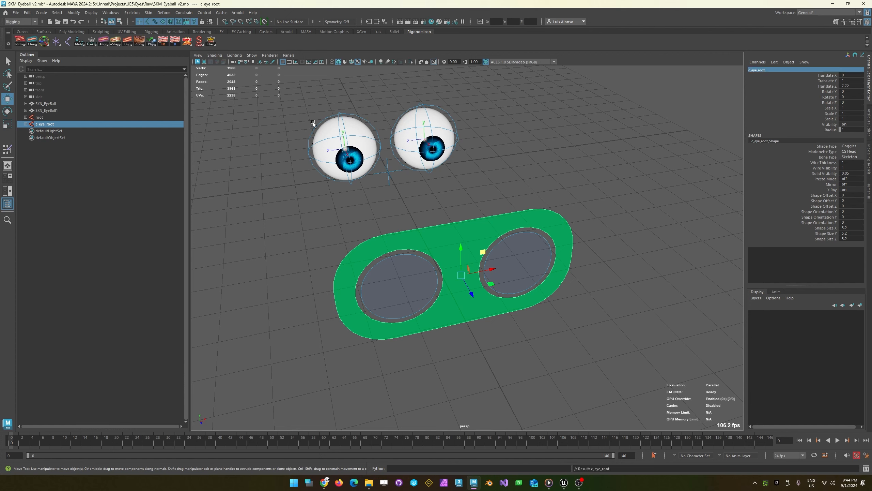
- Test moving the goggles control in its plane and the root joint upward, undoing each move
left_click_drag(483, 252, 442, 231)
key("ctrl+z")
left_click(395, 221)
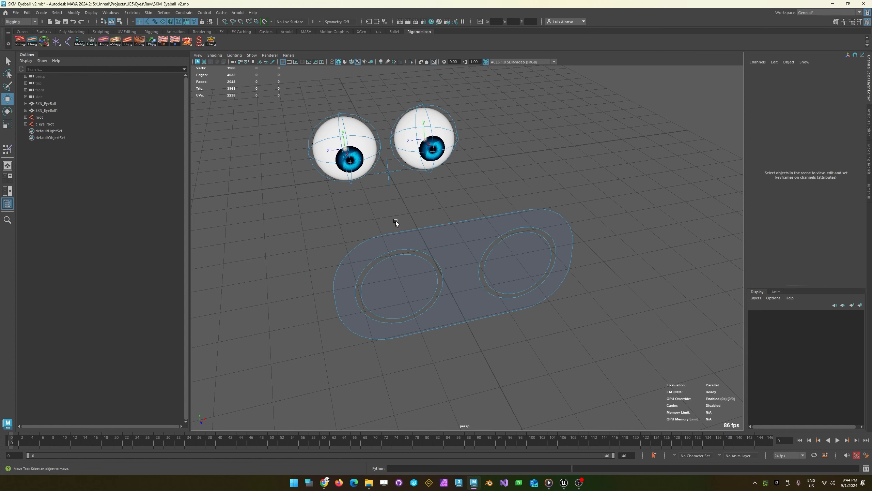
left_click(388, 180)
left_click_drag(386, 145, 385, 106)
key("ctrl+z")
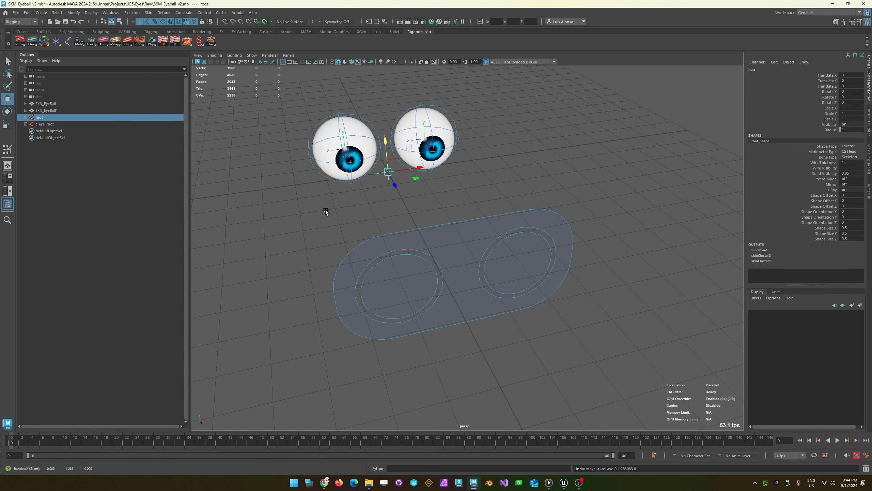
- Expand the root and c_eye_root hierarchies in the Outliner to show their child joints
left_click(25, 60)
left_click(28, 80)
left_click(26, 117)
left_click(26, 137)
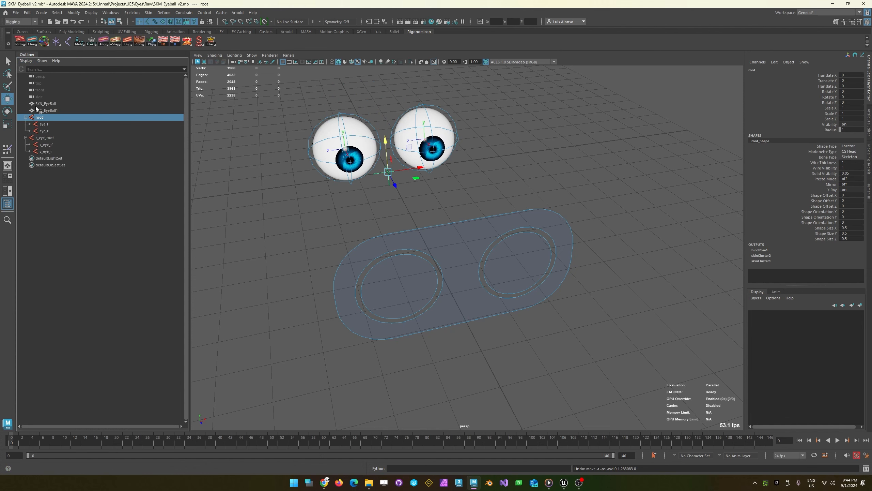
- Rename the circle joint c_eye_r, on the positive X side of the goggles, to c_eye_l
left_click(47, 144)
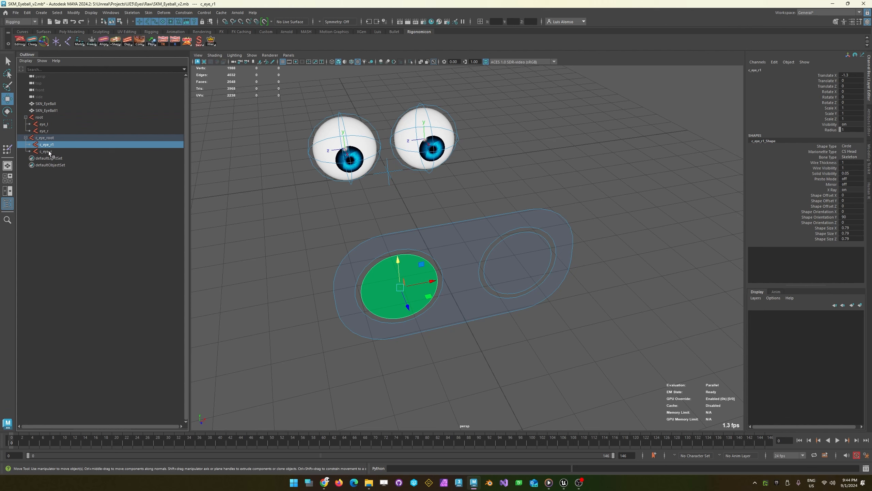
left_click(50, 152)
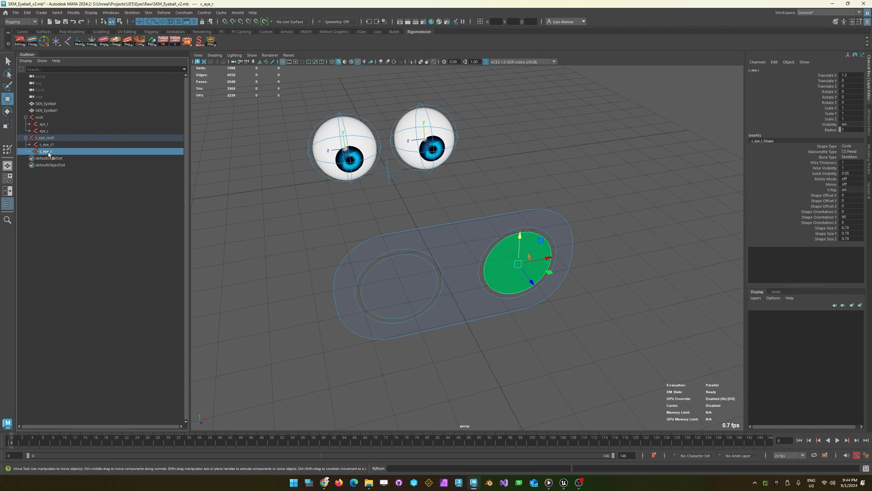
double_click(768, 70)
key("Right")
type("l")
key("Return")
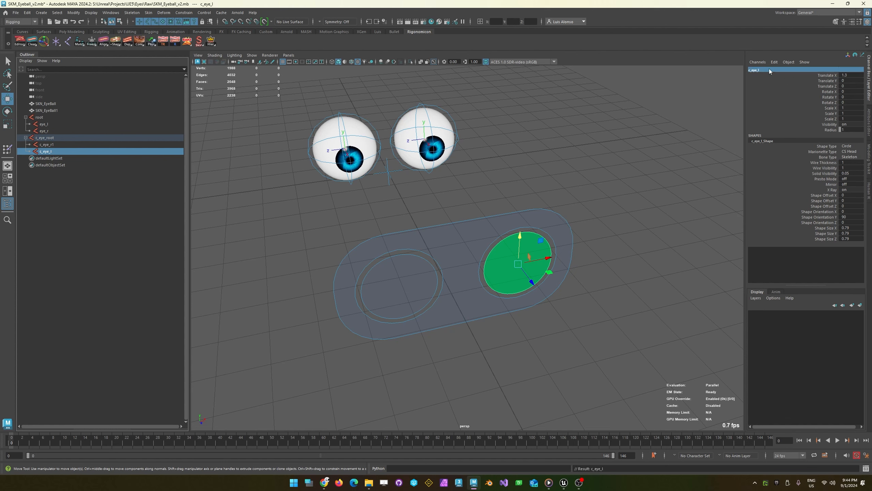
- Rename the circle joint c_eye_r1 to c_eye_r and clear the selection
left_click(79, 140)
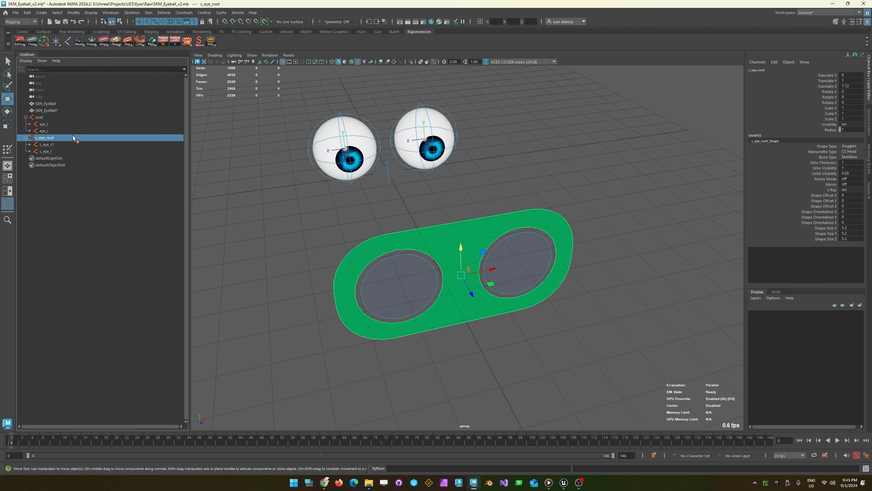
left_click(63, 146)
left_click(769, 70)
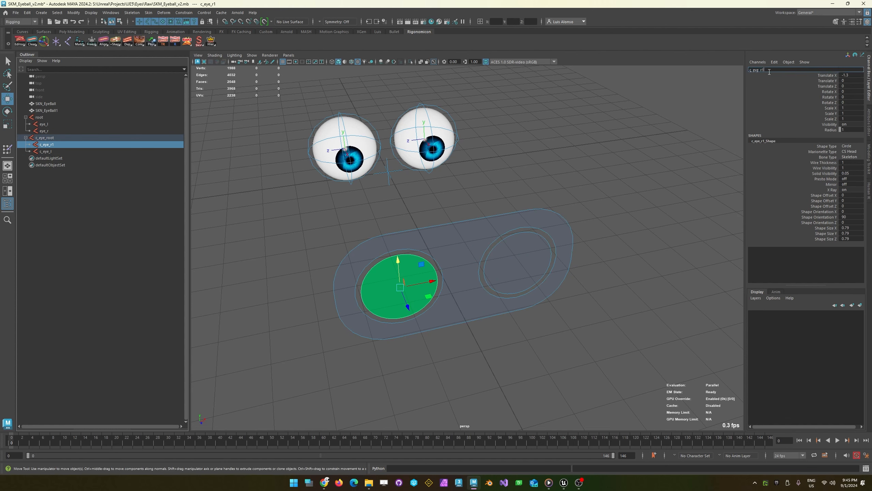
key("BackSpace")
key("Return")
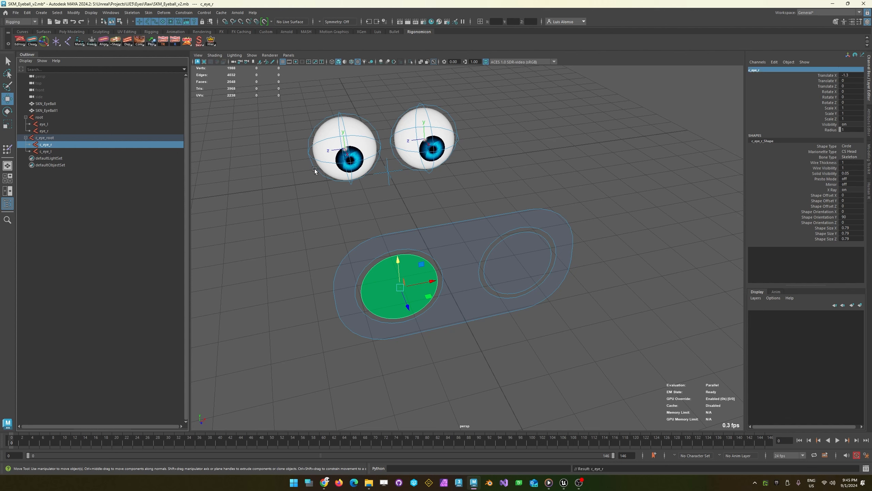
left_click(282, 192)
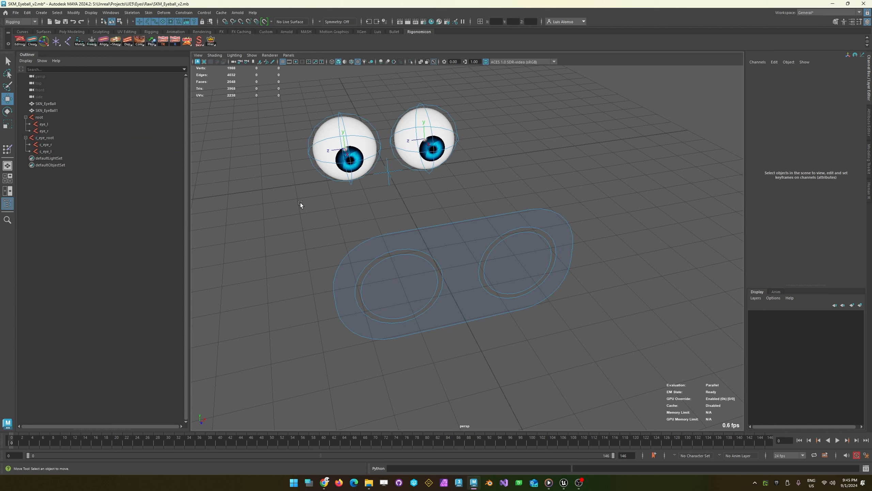
- Apply a yellow wireframe color to the goggles control c_eye_root
left_click(422, 224)
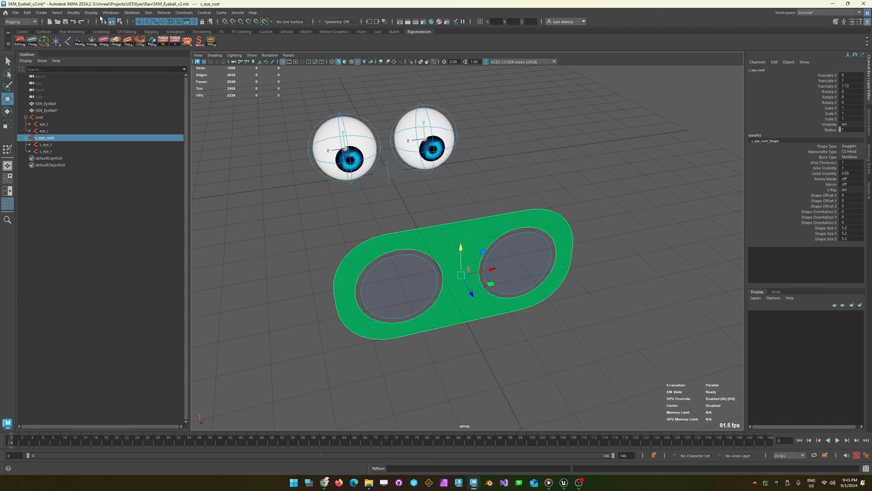
left_click(73, 12)
mouse_move(91, 13)
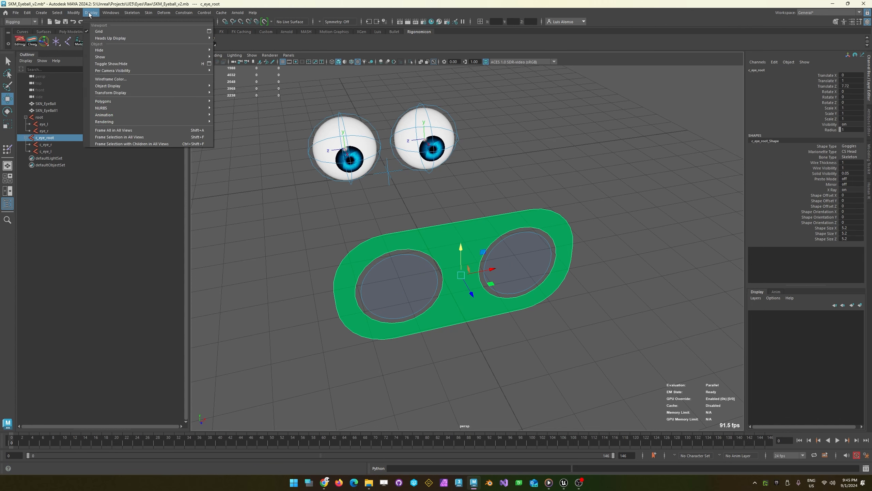
left_click(125, 80)
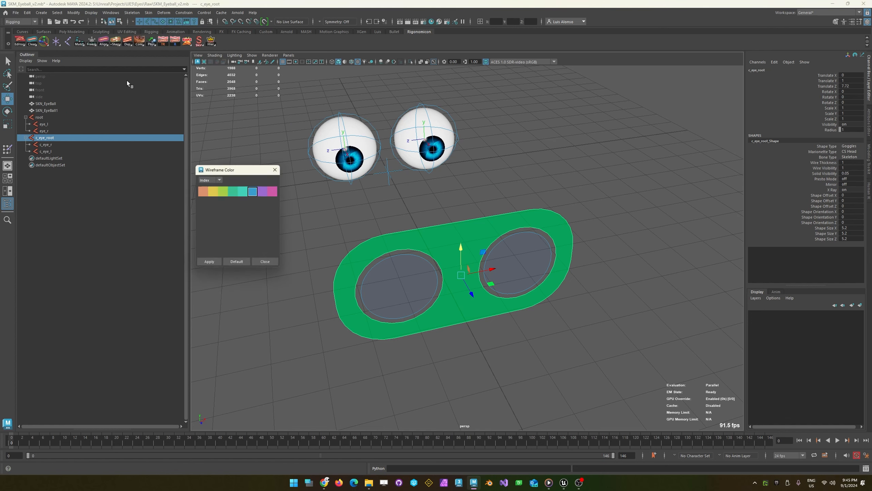
left_click(216, 191)
left_click(208, 263)
left_click(471, 374)
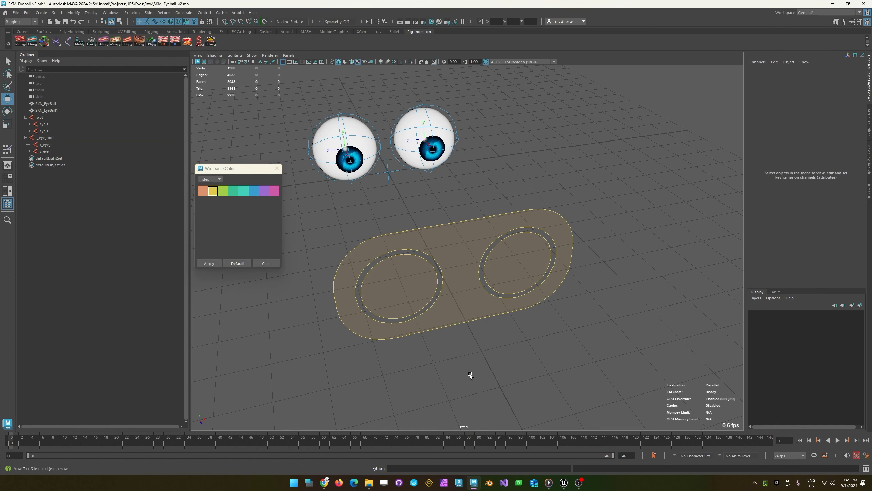
- Apply the blue wireframe color to the circle control c_eye_r and the eye joint eye_r
left_click(416, 287)
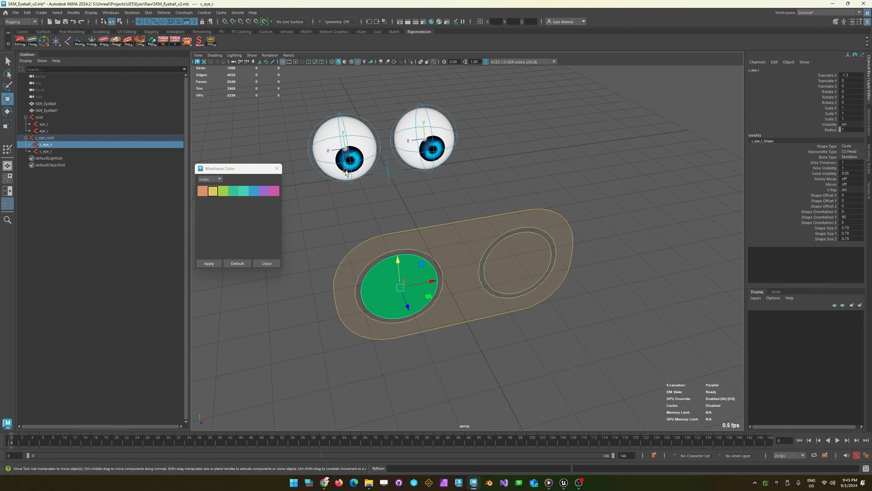
left_click(313, 167, "shift")
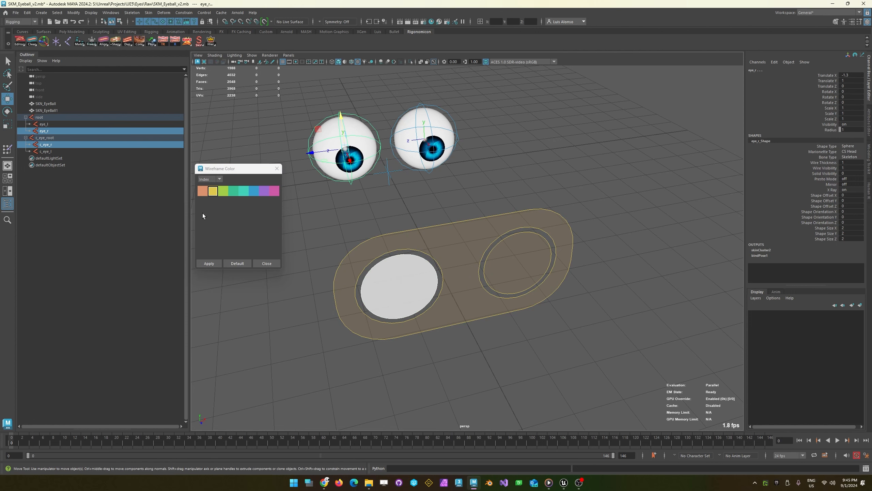
left_click(254, 191)
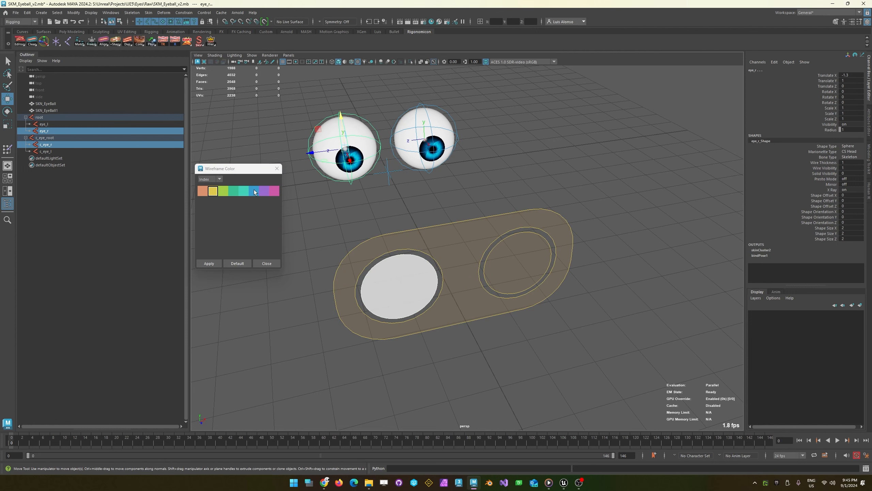
left_click(207, 263)
left_click(355, 222)
- Apply the pink wireframe color to the eye joint eye_l and circle control c_eye_l, and close the color window
left_click(413, 170)
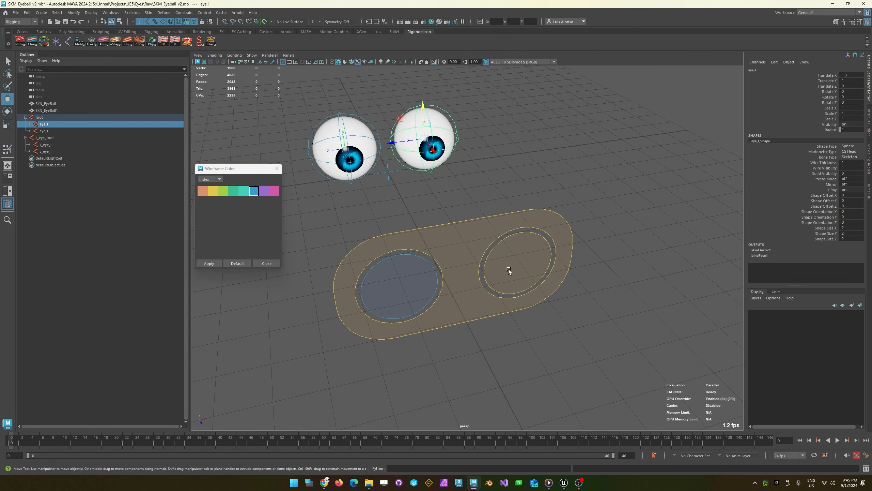
left_click(509, 269, "shift")
left_click(274, 191)
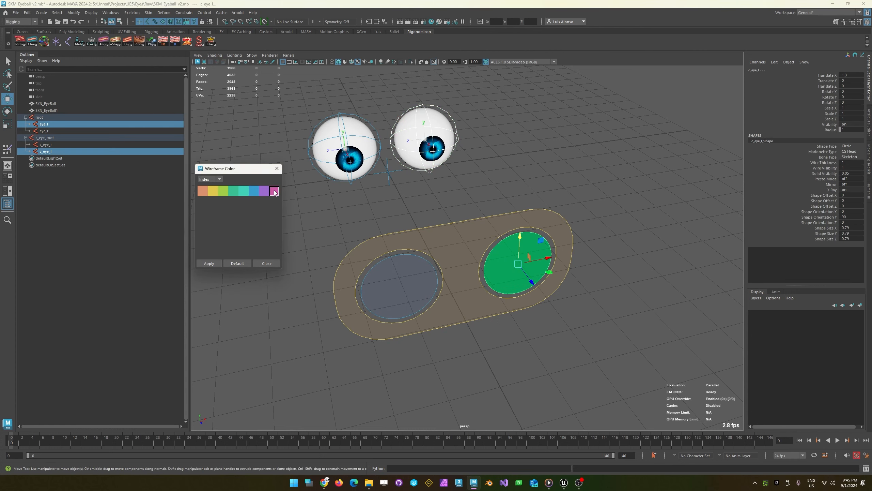
left_click(209, 263)
left_click(484, 246)
left_click_drag(360, 223, 259, 185, "alt")
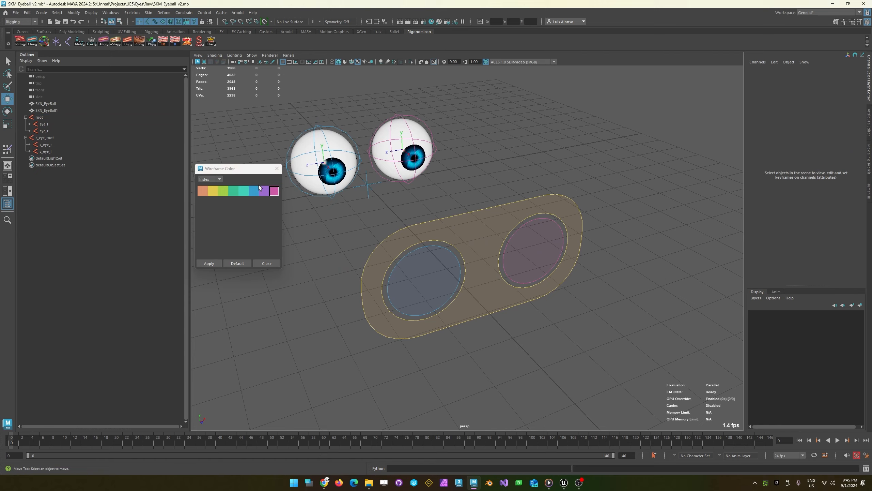
left_click(276, 168)
- Add a Bacon Shape Line connecting the circle control c_eye_r with the eye joint eye_r
left_click_drag(330, 237, 391, 217, "alt")
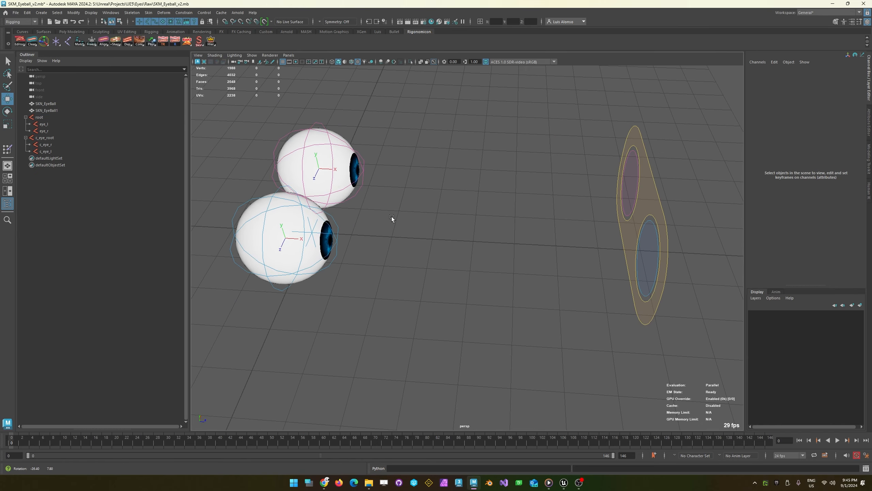
left_click(649, 233)
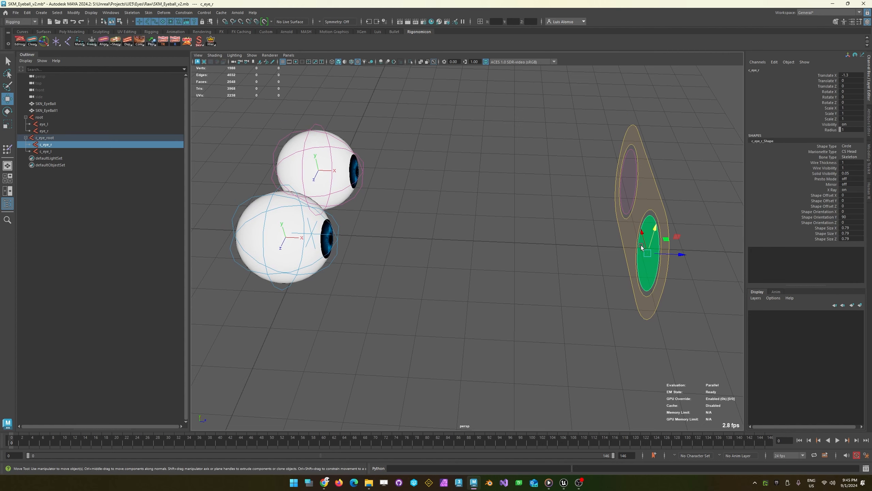
left_click(339, 240, "shift")
left_click_drag(397, 264, 385, 256, "alt")
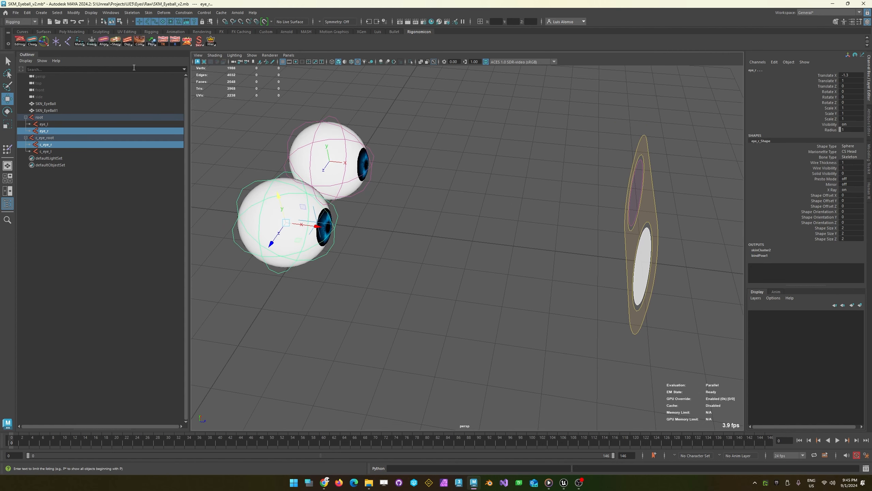
right_click(116, 41)
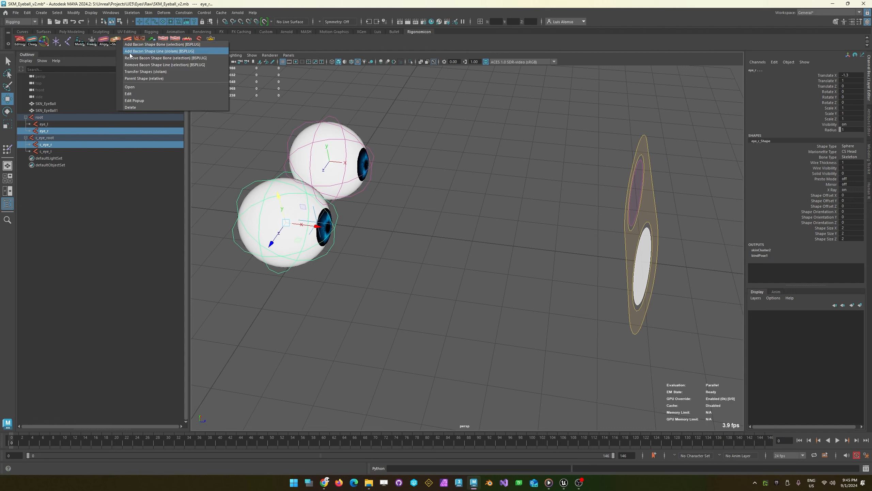
left_click(173, 51)
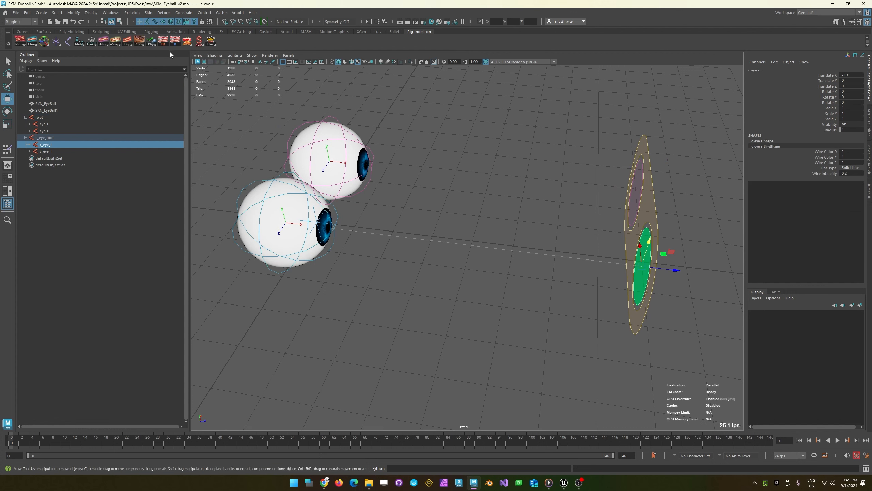
left_click(508, 135)
- Add a Bacon Shape Line connecting the circle control c_eye_l with the eye joint eye_l, and clear the selection
left_click(635, 182)
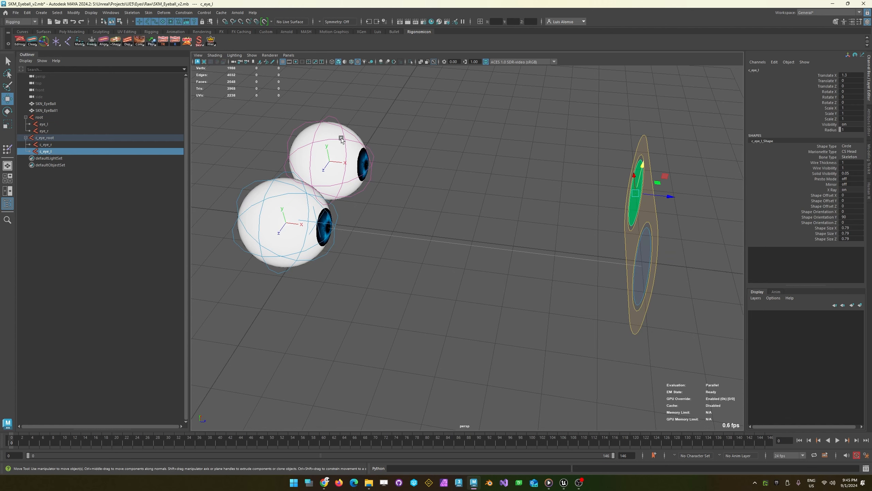
left_click(329, 115, "shift")
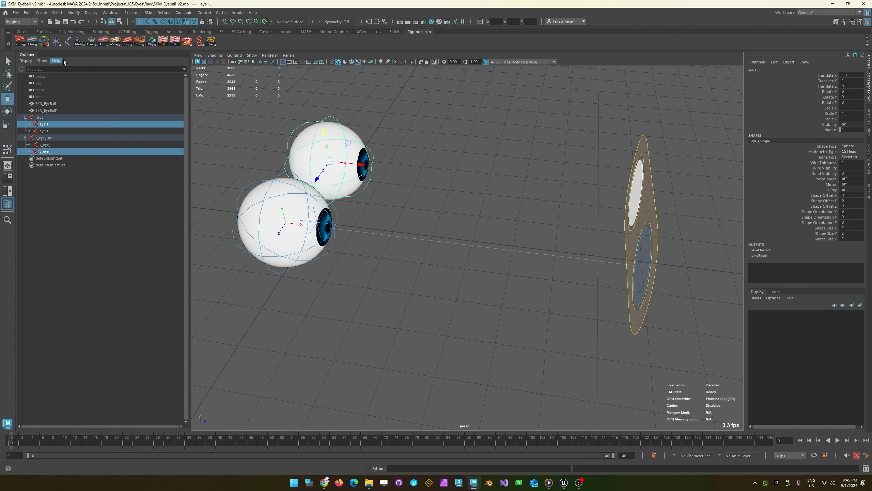
right_click(114, 44)
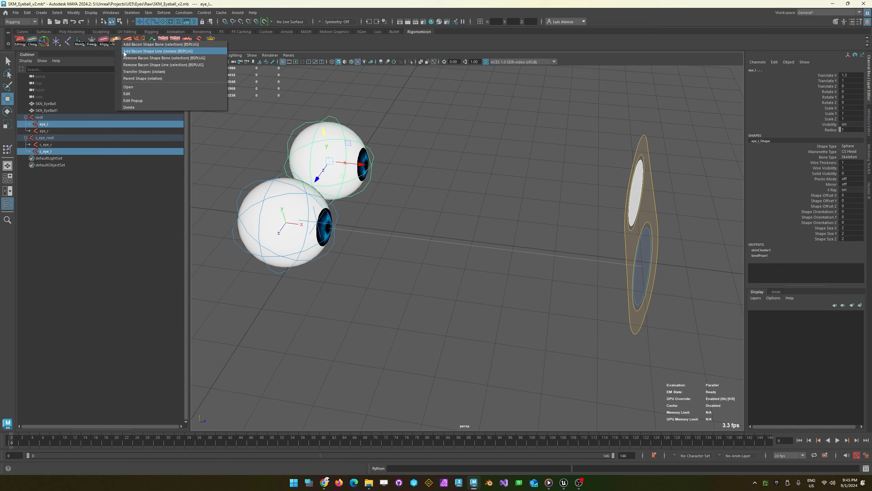
left_click(130, 50)
left_click(466, 392)
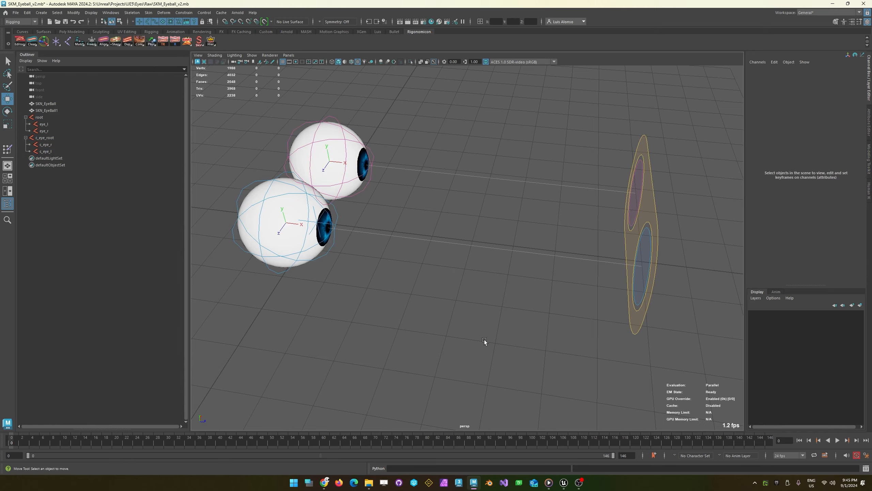
- Inspect the lines linking the circle controls to the eye joints from several angles
left_click_drag(554, 257, 400, 215, "alt")
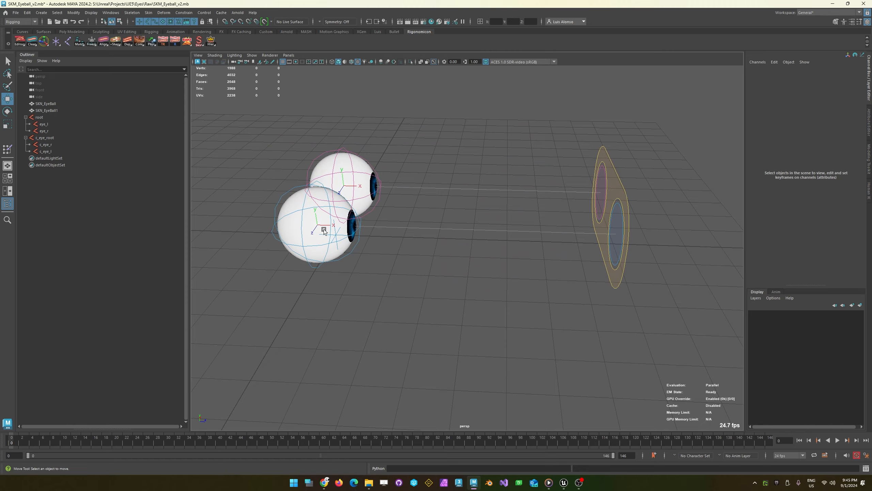
left_click_drag(420, 284, 467, 175, "alt")
left_click(559, 210)
key("ctrl+z")
left_click_drag(327, 260, 372, 318, "alt")
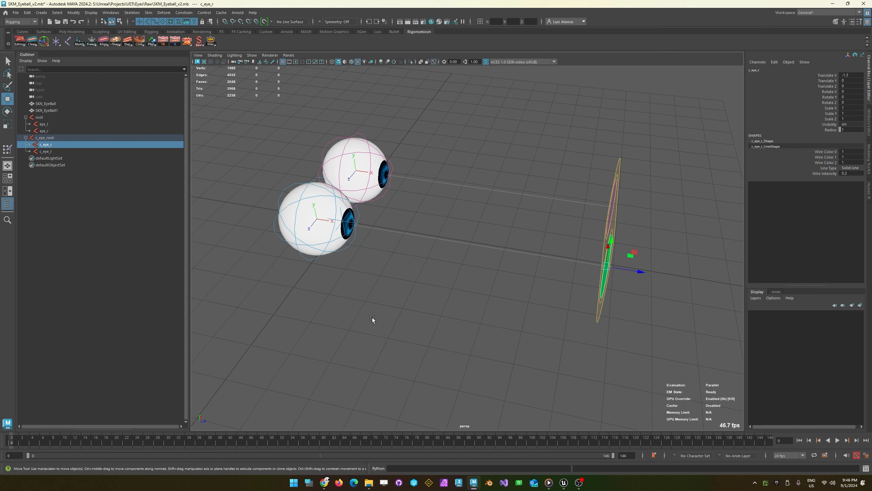
left_click(353, 350)
left_click_drag(291, 230, 371, 275, "alt")
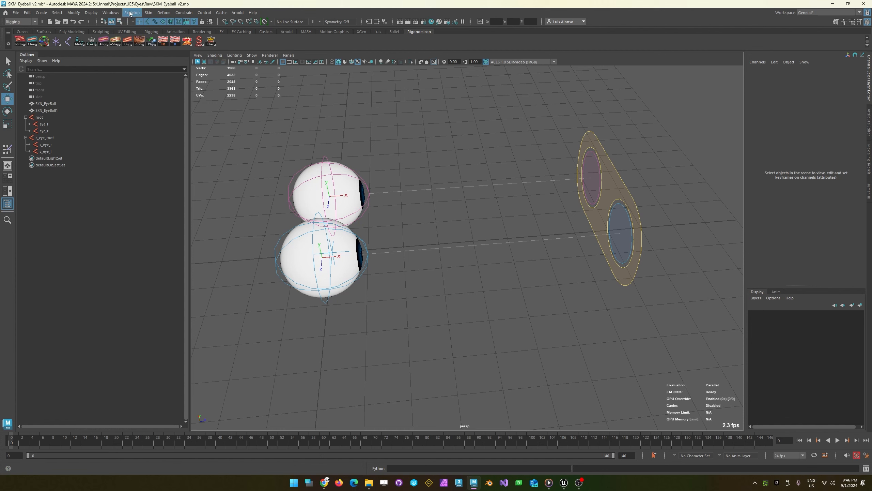
- Open the Aim constraint options and place the window beside the eyeballs
left_click(183, 12)
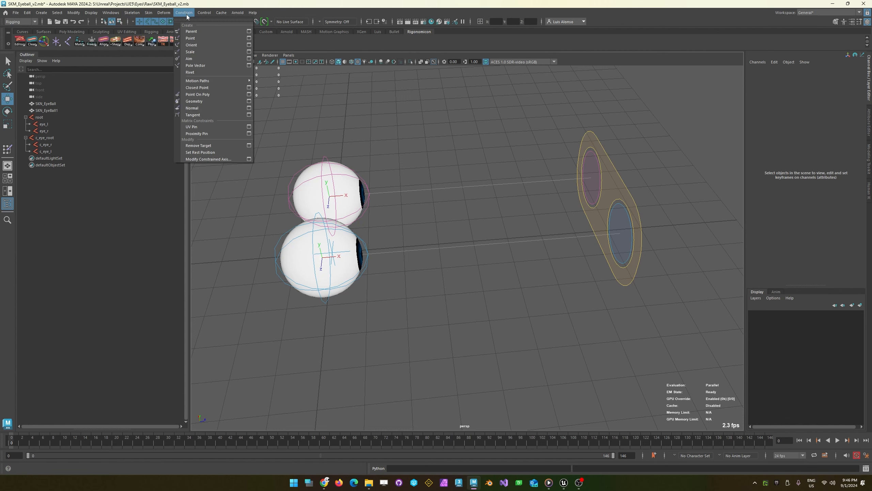
left_click(251, 62)
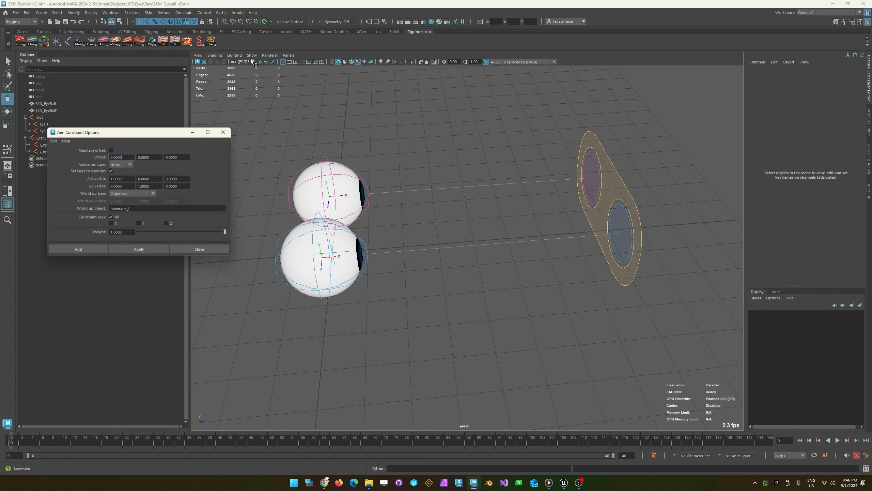
left_click_drag(152, 131, 172, 155)
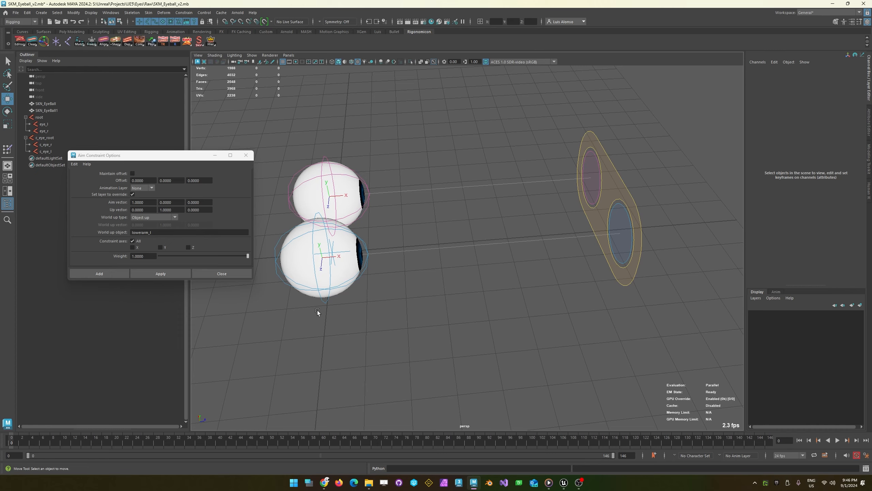
- Examine the eye joints' axis orientation relative to their circle controls, and select the eye joint eye_r
right_click_drag(329, 220, 383, 238, "alt")
middle_click_drag(384, 238, 612, 238, "alt")
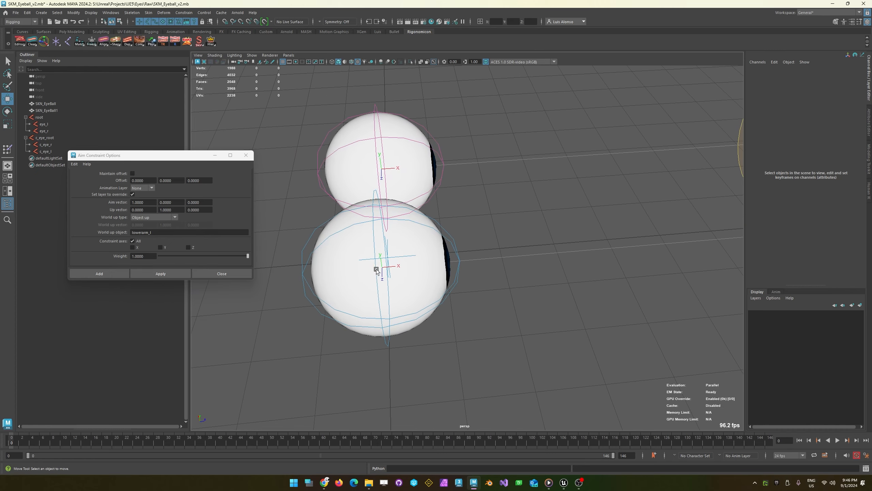
mouse_move(377, 271)
left_mouse_down("alt")
mouse_move(406, 277)
mouse_move(380, 260)
left_mouse_up("alt")
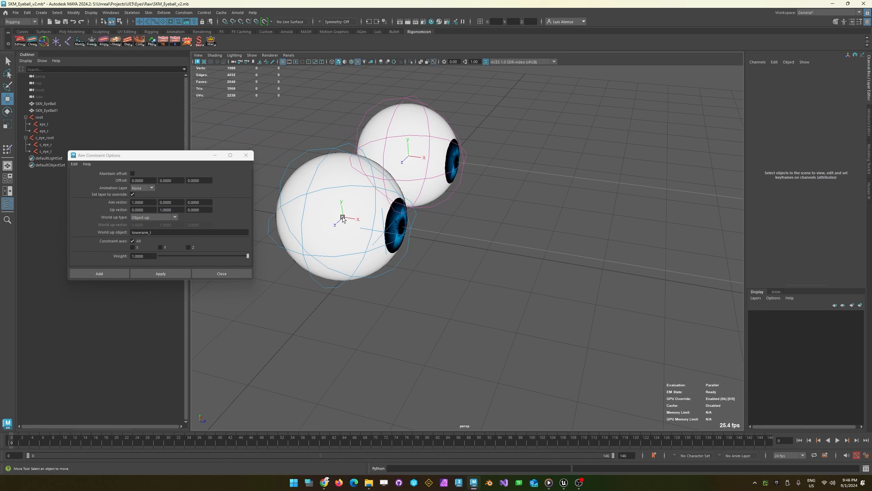
left_click_drag(645, 261, 484, 260, "alt")
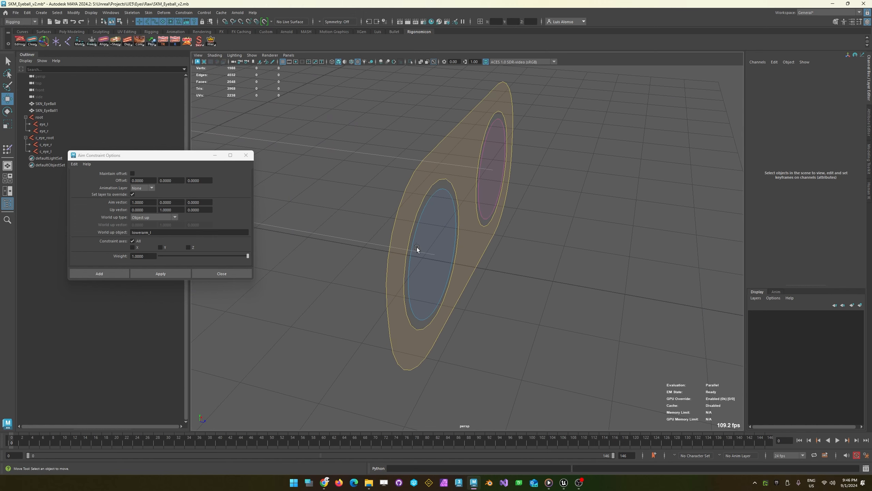
left_click_drag(417, 248, 601, 302, "alt")
left_click_drag(550, 290, 493, 267, "alt")
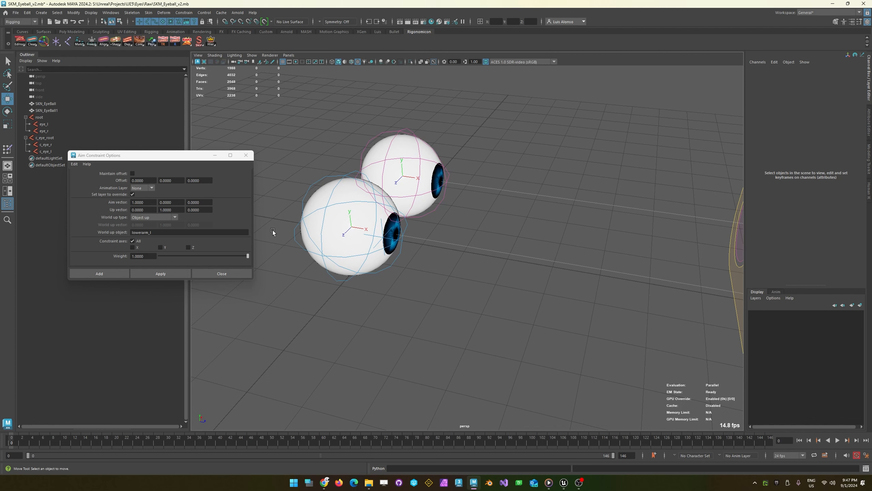
left_click(342, 280)
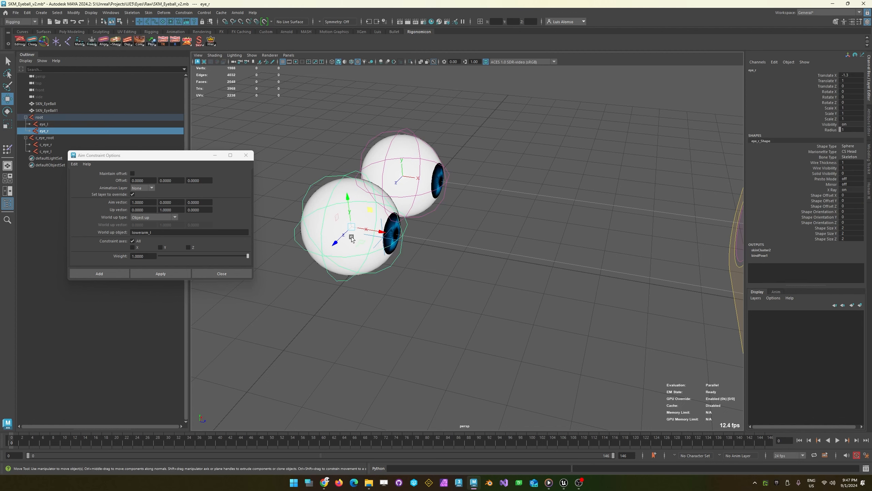
- Test-rotate the eye_r joint about its X axis and undo the rotation
key("e")
left_click_drag(339, 213, 356, 242)
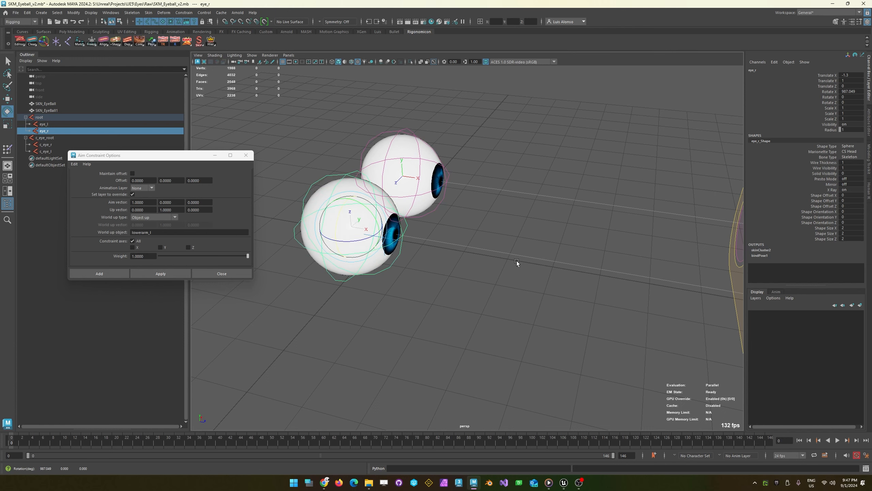
key("ctrl+z")
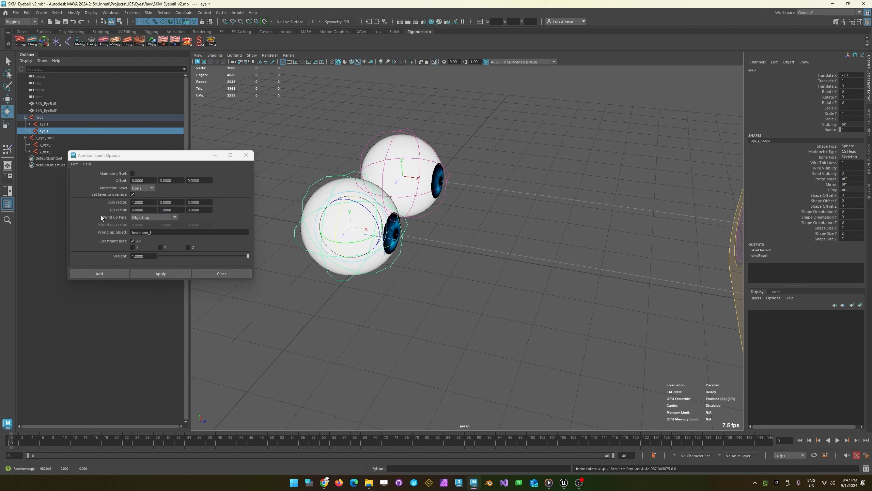
- Set the aim constraint's world up type to Object rotation up
left_click(176, 208)
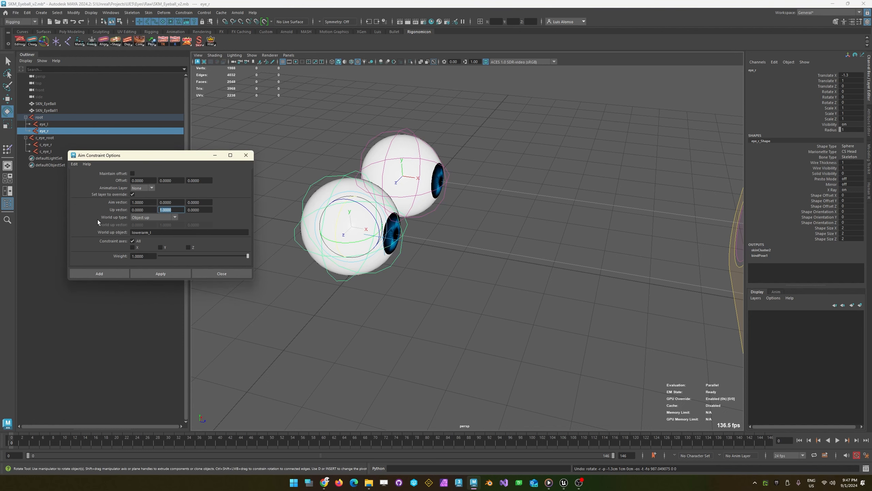
left_click(143, 219)
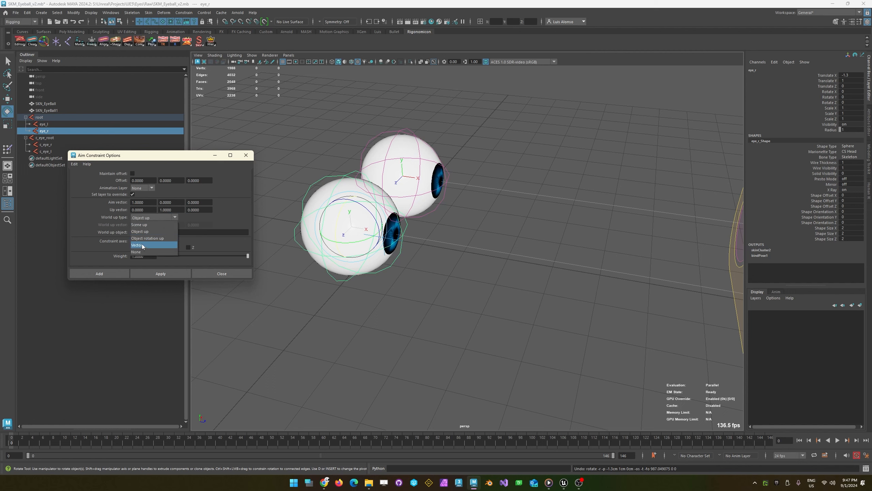
left_click(144, 224)
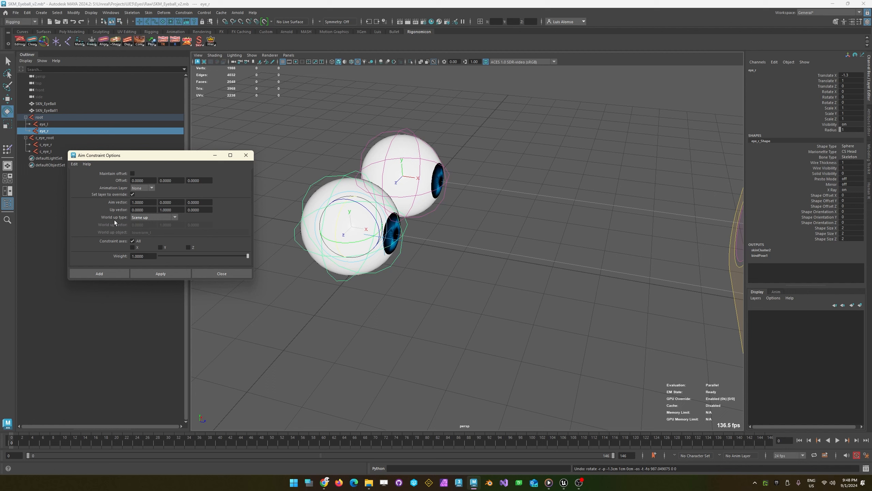
left_click(147, 217)
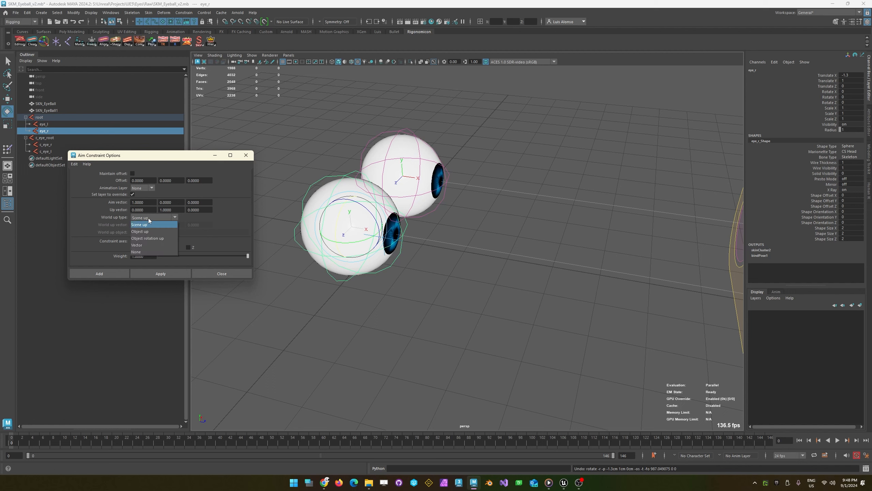
left_click(149, 218)
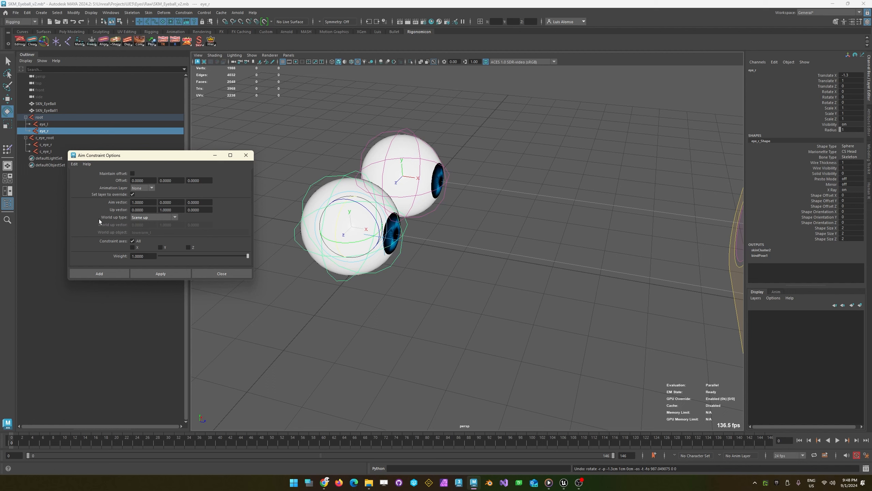
left_click(149, 217)
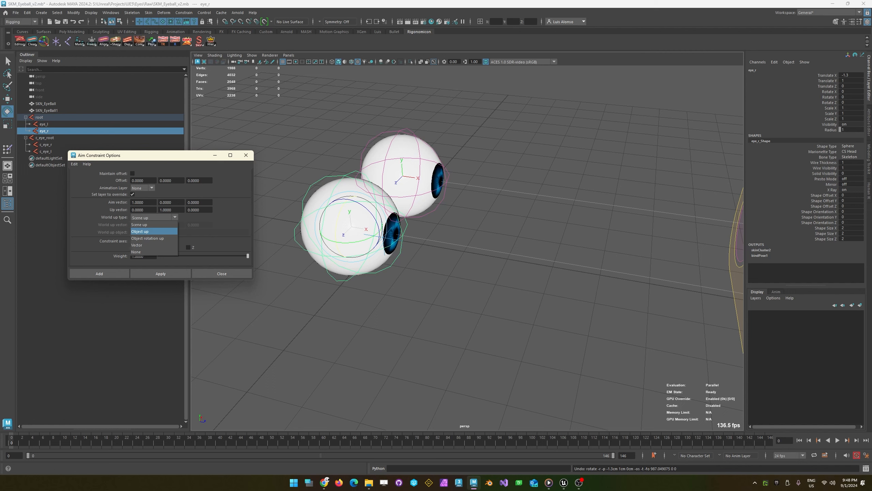
left_click(158, 238)
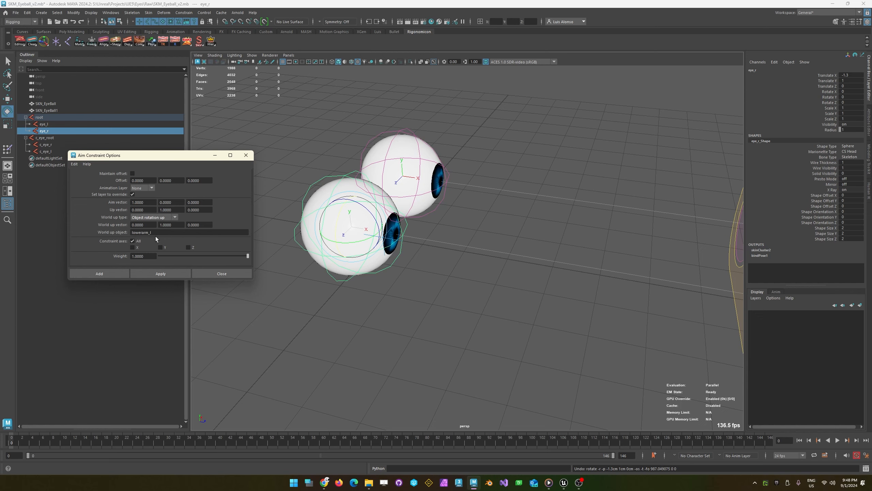
- Copy the name of the c_eye_r control into the aim constraint's world up object
left_click_drag(526, 363, 618, 258, "alt")
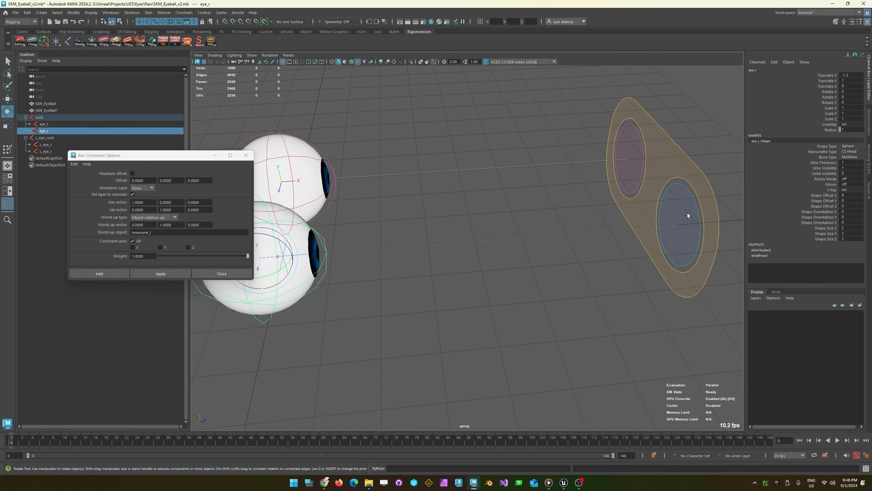
left_click(679, 198)
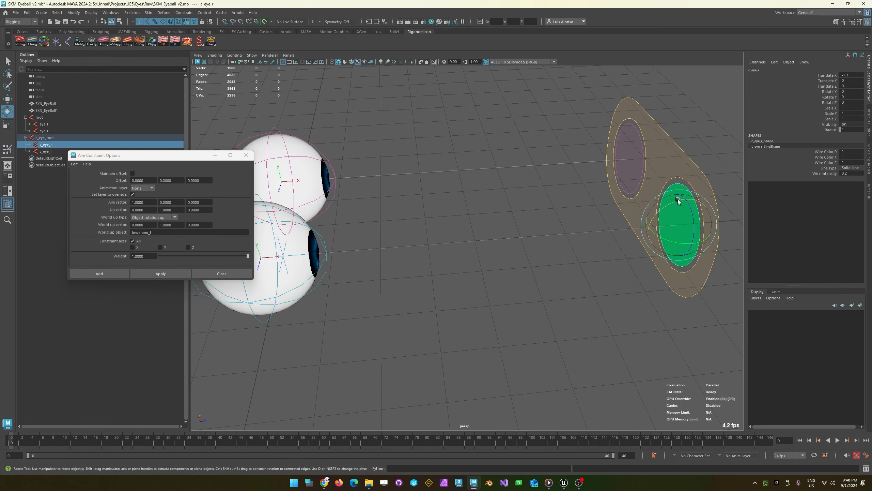
left_click(769, 70)
key("ctrl+c")
left_click_drag(157, 234, 132, 227)
key("ctrl+v")
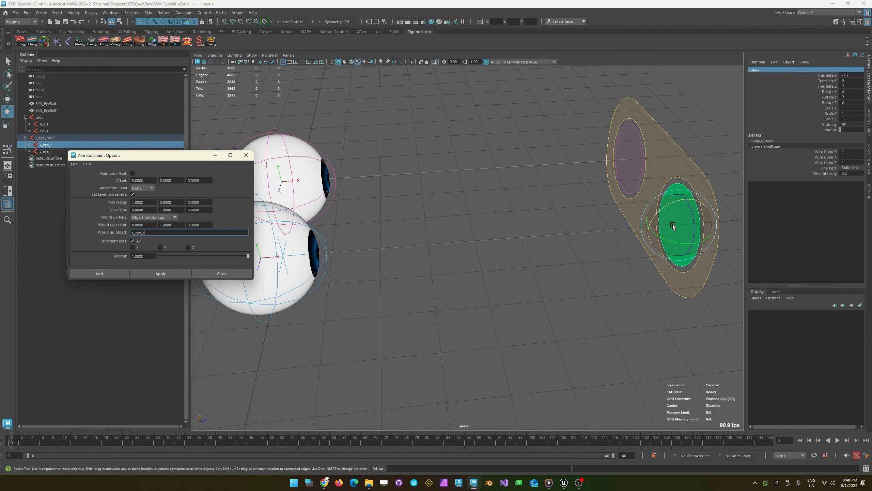
- Aim-constrain the eye_r joint to the c_eye_r control, keeping the world up object spelled c_eye_r
type("w")
left_click(604, 279)
left_click(687, 220)
key("w")
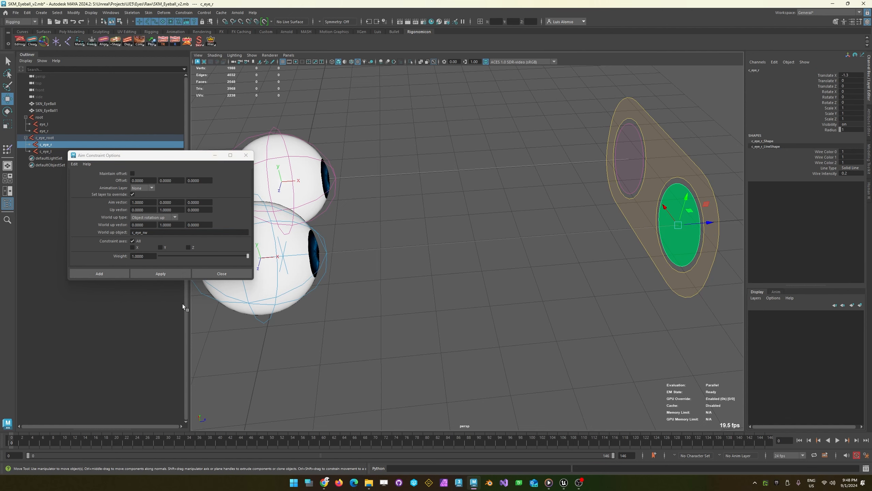
left_click(498, 320)
left_click(686, 242)
left_click(326, 243, "shift")
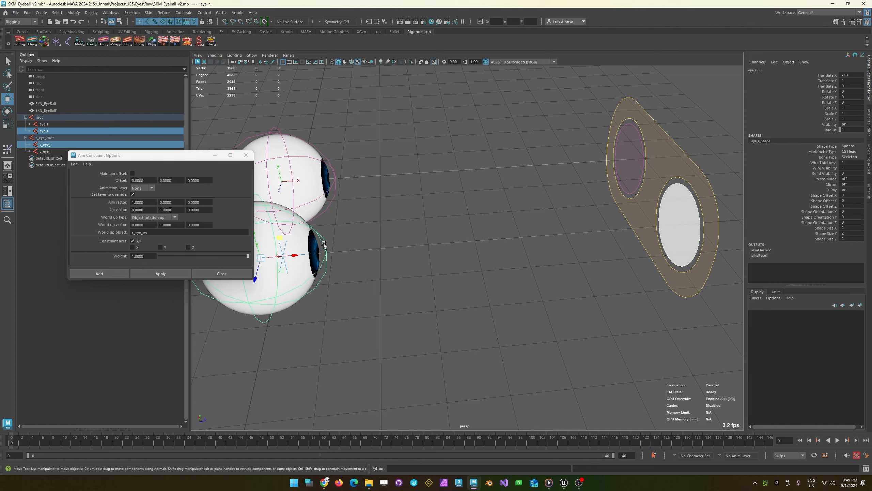
middle_click_drag(324, 224, 401, 190, "alt")
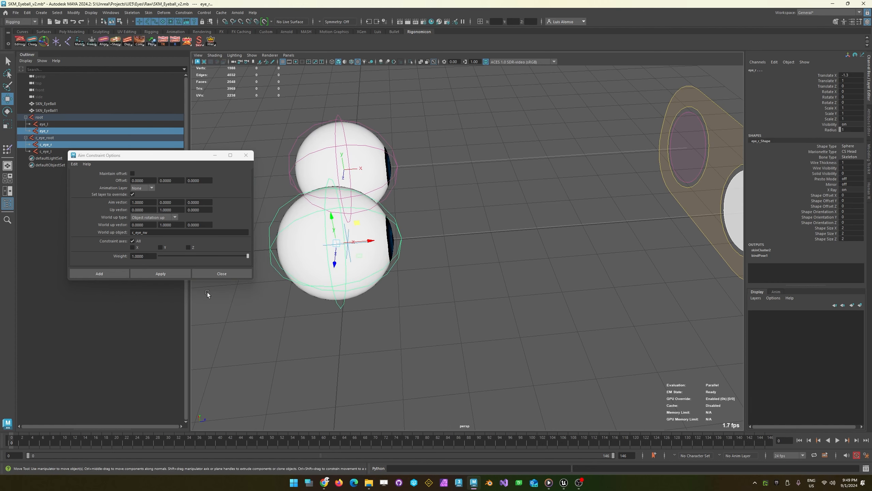
left_click(150, 232)
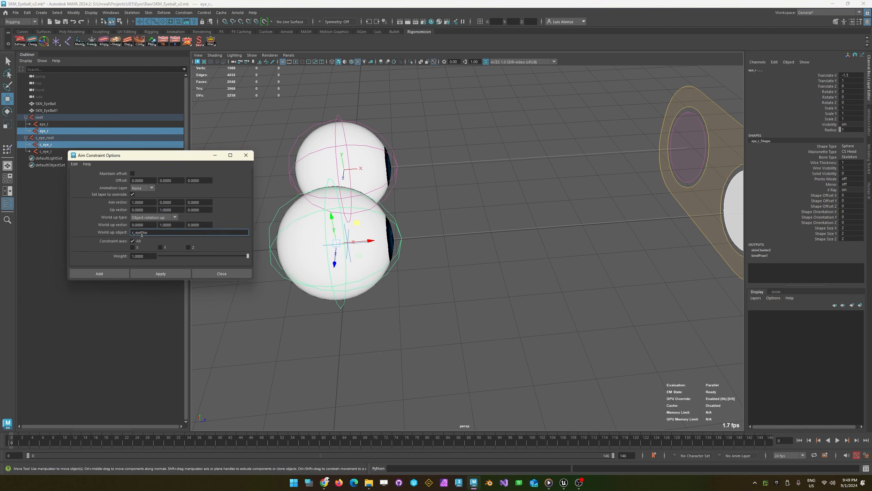
middle_click_drag(512, 247, 477, 259, "alt")
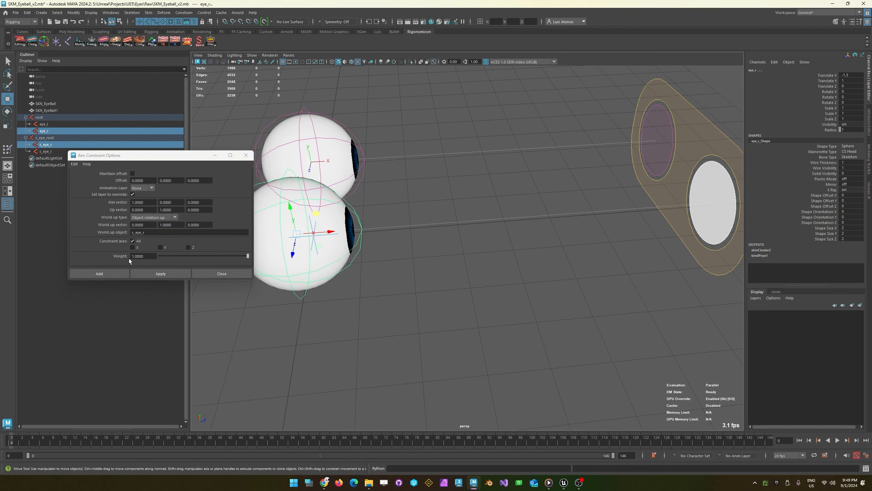
left_click(159, 274)
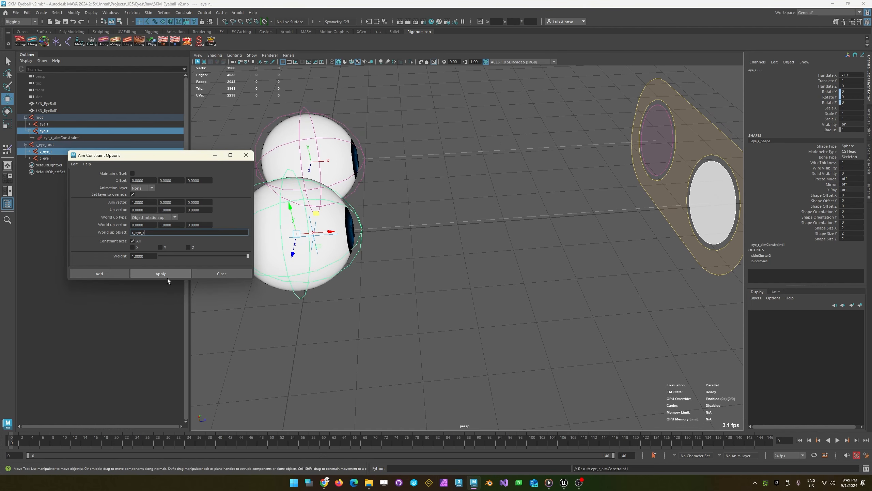
- Test the right eye's constraint by trying to rotate the c_eye_r control
left_click(653, 327)
left_click(657, 193)
left_click_drag(627, 281, 553, 117, "alt")
key("ctrl+z")
left_click(514, 317)
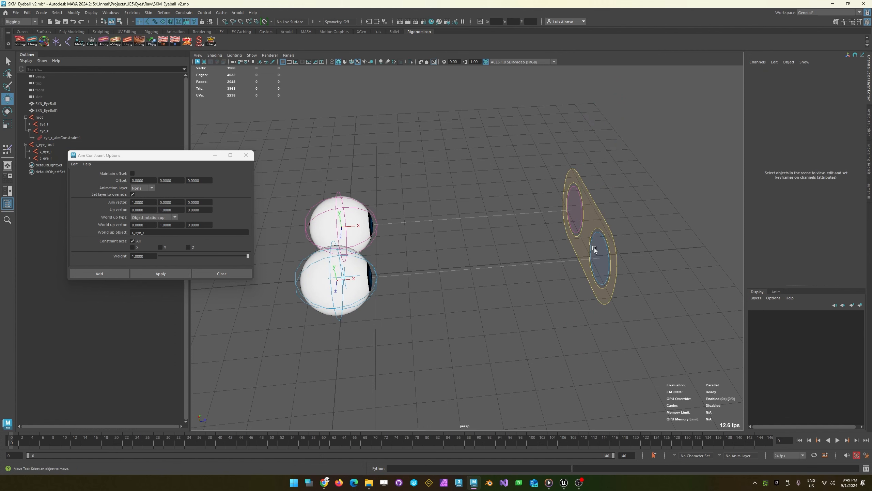
left_click(595, 248)
key("e")
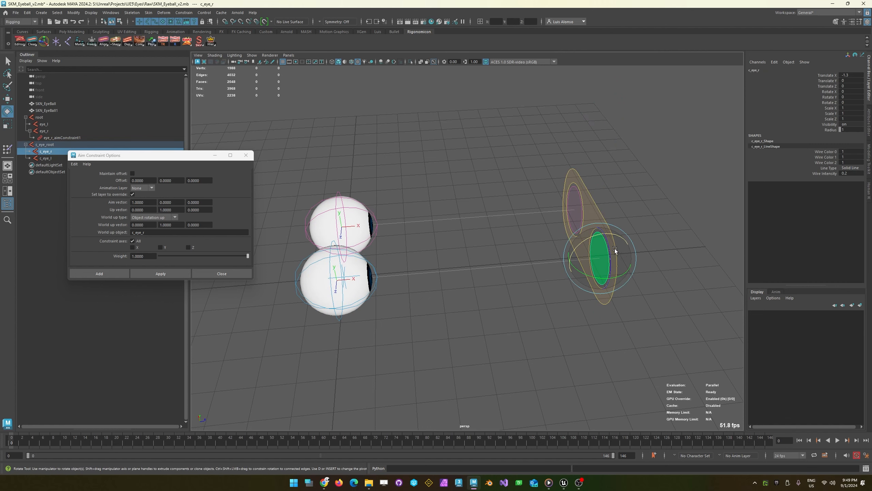
left_click_drag(615, 250, 617, 270)
left_click(567, 262)
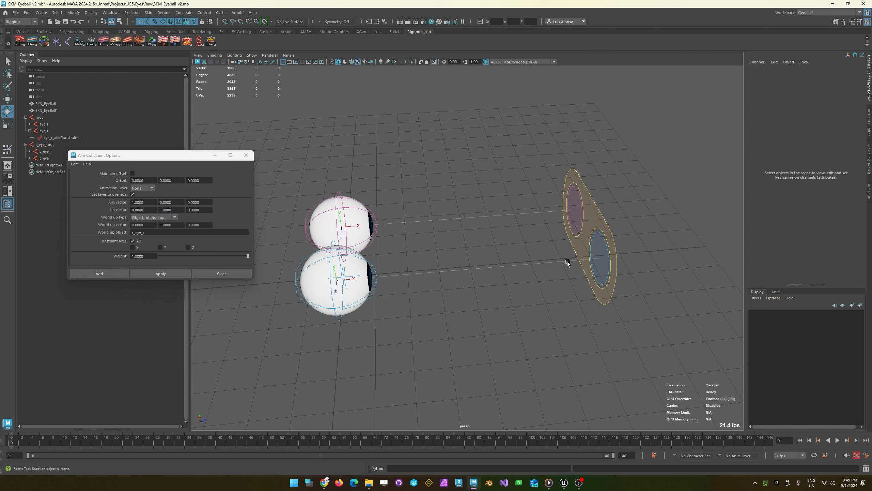
- Replace the aim constraint's world up object with the name of the c_eye_l control
left_click(576, 220)
left_click(771, 69)
key("ctrl+c")
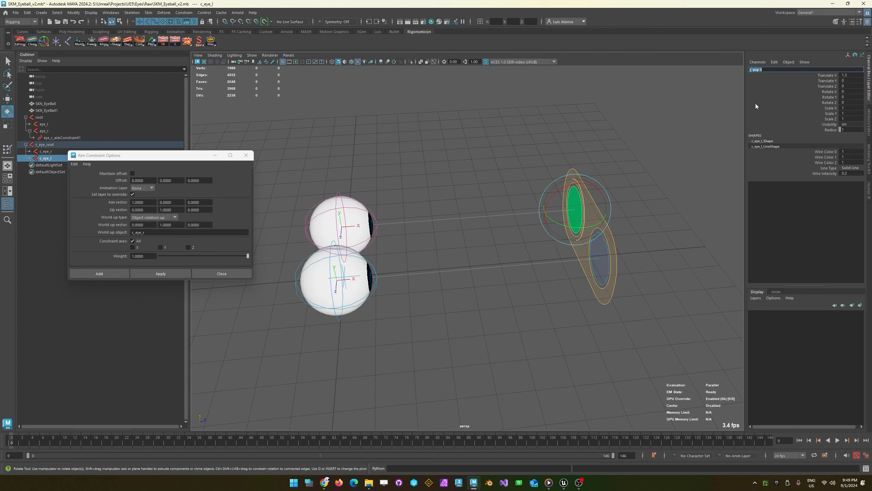
double_click(156, 232)
key("ctrl+v")
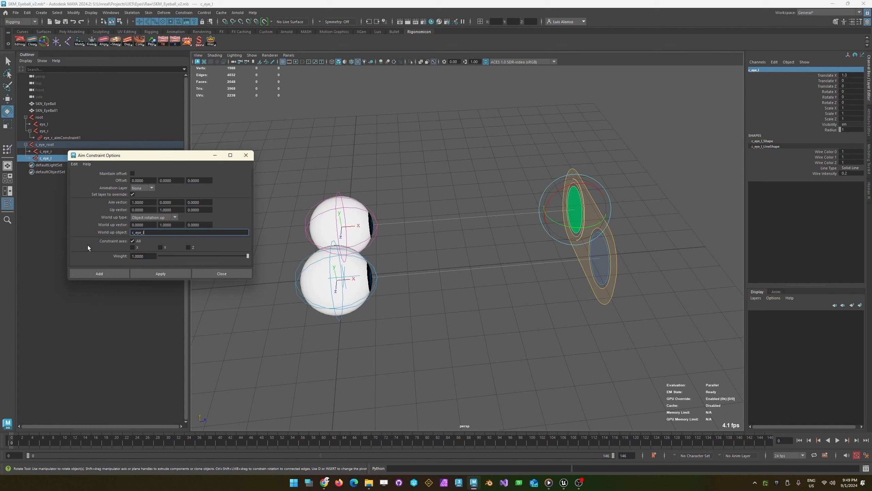
- Aim-constrain the eye_l joint to the c_eye_l control with the current constraint options
left_click(501, 370)
left_click(571, 194)
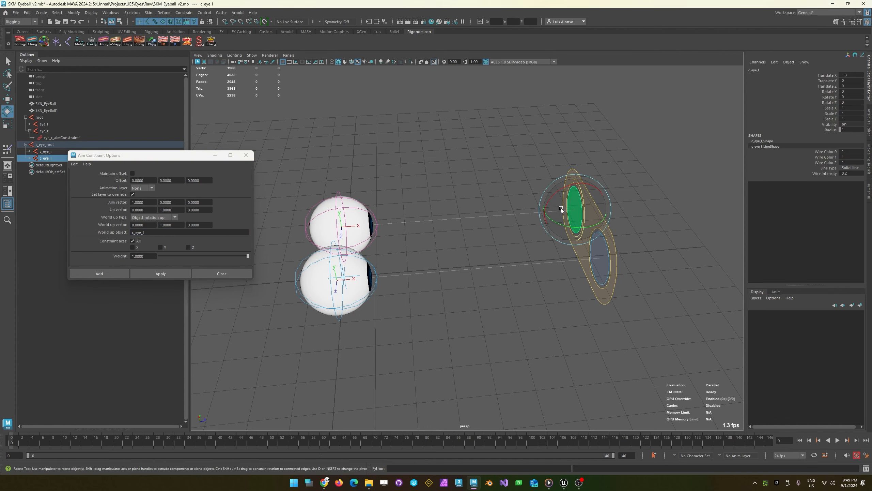
left_click(375, 216, "shift")
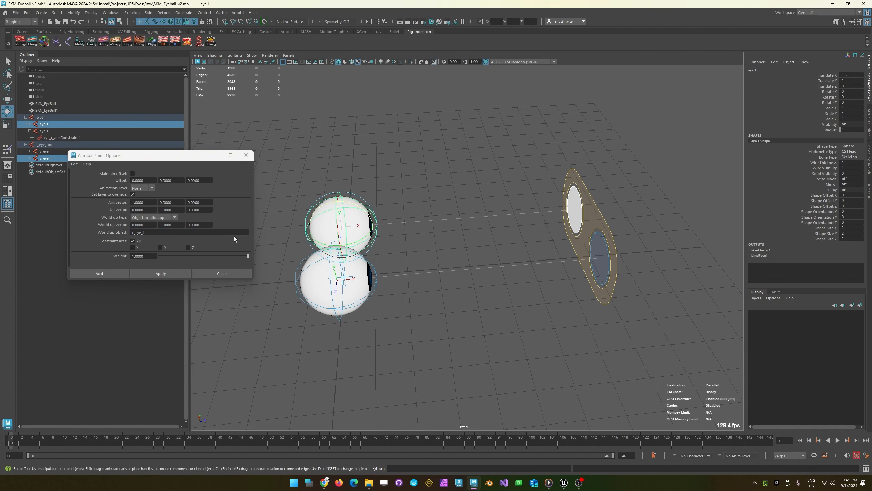
left_click(149, 273)
left_click(506, 360)
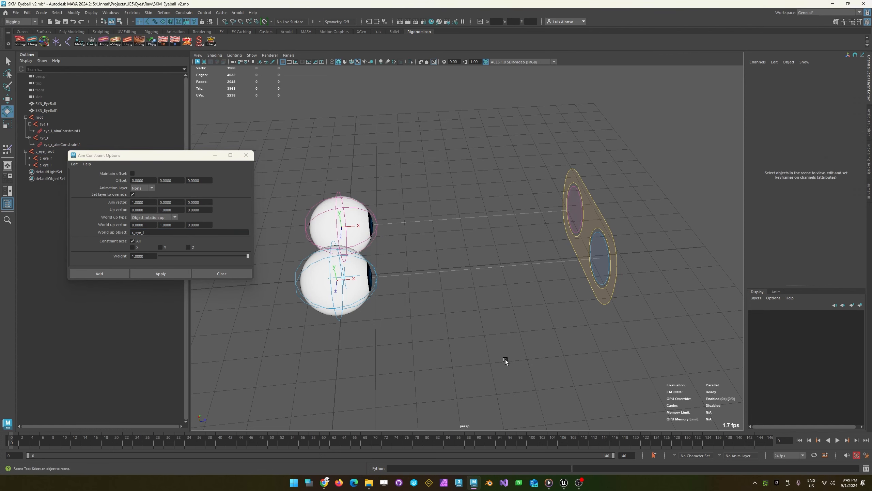
- Test-move the c_eye_root control in front of the eyes and undo the move
left_click_drag(593, 211, 590, 213)
left_click_drag(658, 296, 569, 277, "alt")
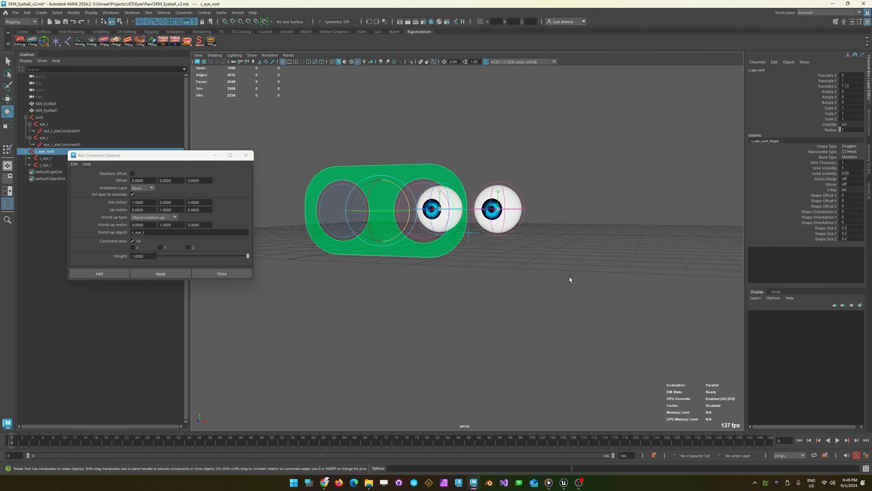
key("w")
left_click_drag(381, 196, 359, 254)
key("ctrl+z")
mouse_move(367, 218)
left_mouse_down("alt")
mouse_move(335, 240)
mouse_move(359, 221)
left_mouse_up("alt")
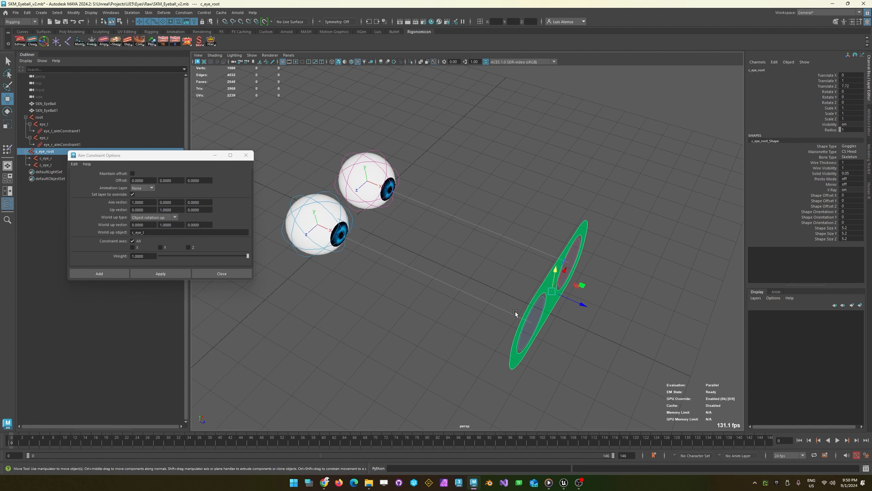
- Test the rig by moving c_eye_root close to the eyeballs, to about 2.3 in Translate Z, and shifting the individual eye controls
left_click_drag(575, 301, 420, 243)
left_click_drag(507, 189, 443, 189, "alt")
left_click(451, 183)
left_click(448, 183)
left_click(385, 214)
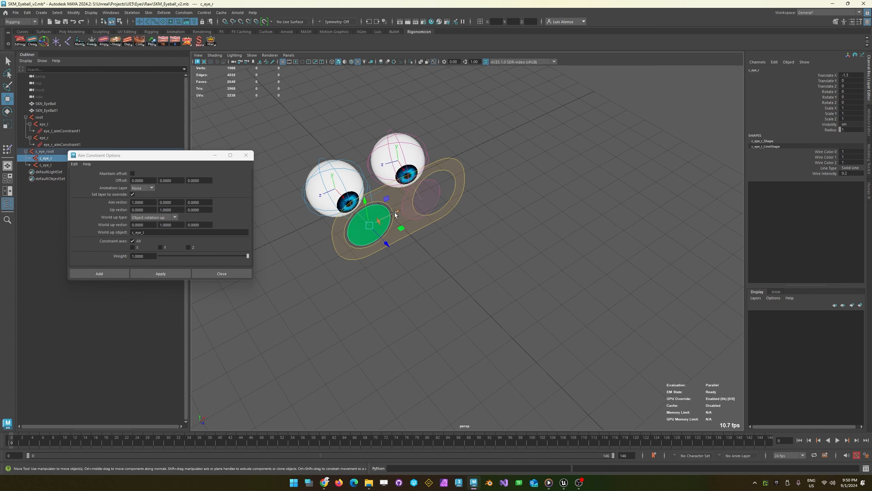
left_click_drag(395, 213, 653, 467)
left_click(414, 236)
left_click(410, 248)
- Undo the test moves of the individual eye controls and the last move of c_eye_root
right_click_drag(635, 368, 524, 323, "alt")
left_click_drag(524, 322, 493, 340, "alt")
key("ctrl+z")
key("ctrl+z")
key("ctrl+z")
key("ctrl+z")
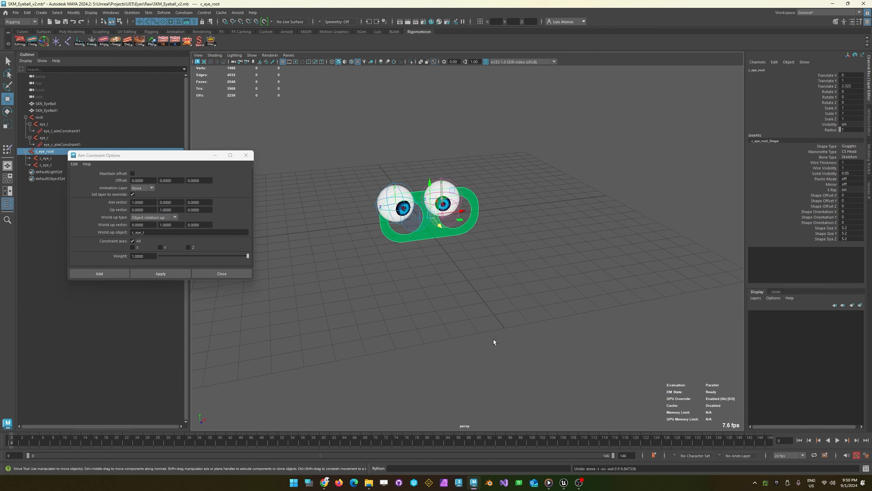
key("ctrl+z")
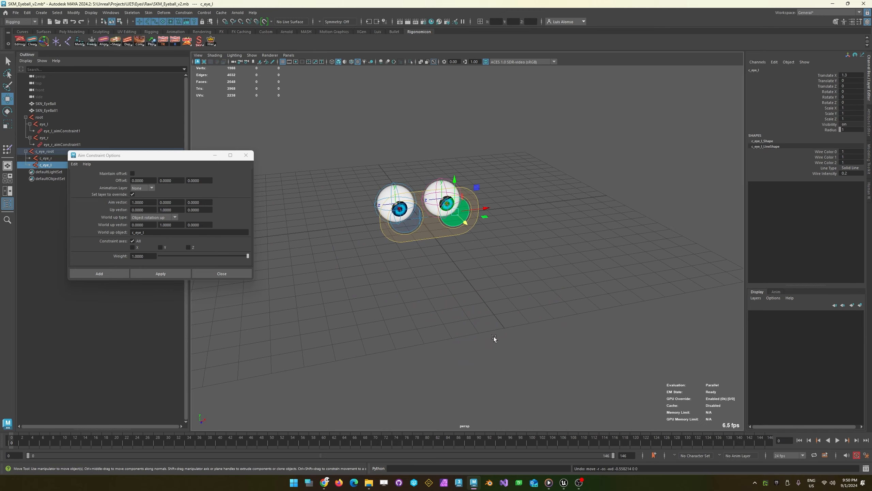
- Move the c_eye_root control away from the eyeballs to about 14.47 in Translate Z
left_click(436, 236)
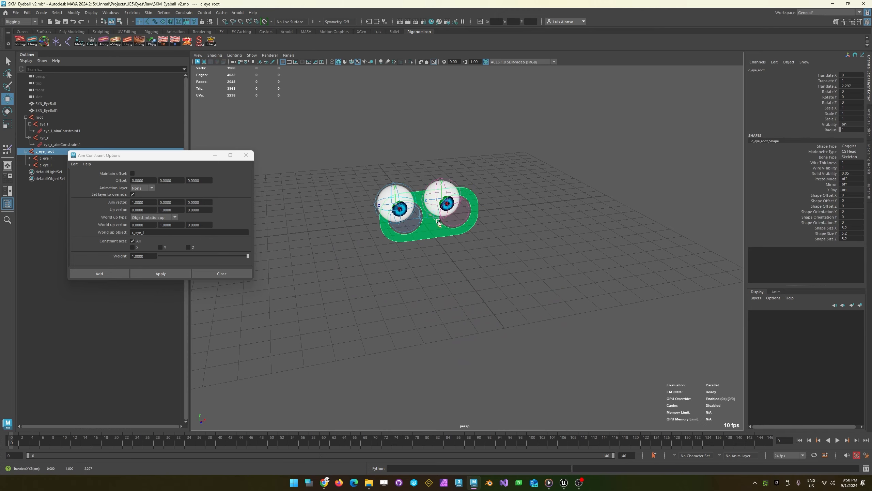
left_click_drag(443, 237, 555, 360)
left_click_drag(356, 327, 451, 319, "alt")
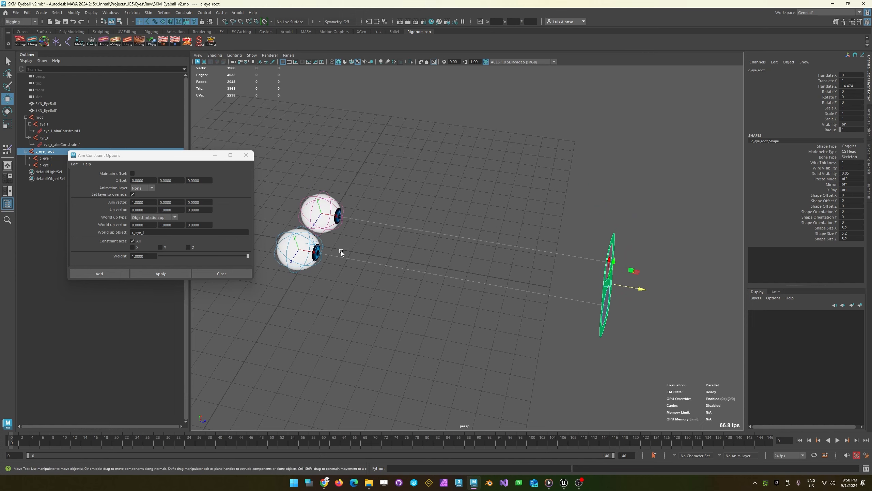
- Test-move c_eye_root sideways to check how both eyes follow, and undo the move
left_click_drag(615, 316, 549, 325, "alt")
left_click_drag(538, 254, 371, 275)
key("ctrl+z")
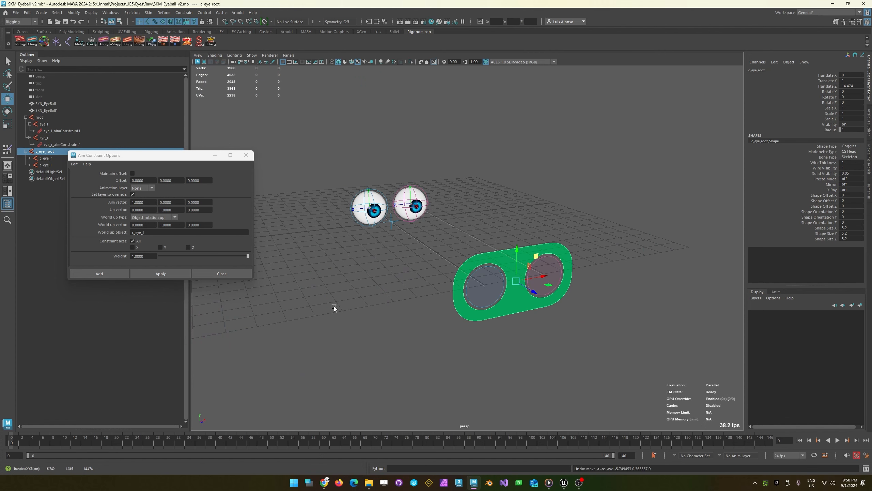
left_click_drag(334, 306, 349, 310, "alt")
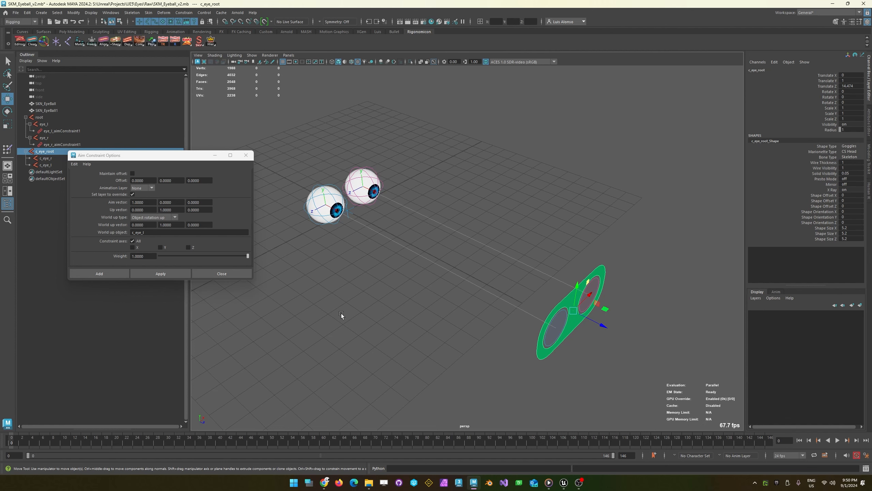
- Close the aim constraint options and hide the local rotation axes of the eye_l and eye_r joints
left_click(246, 155)
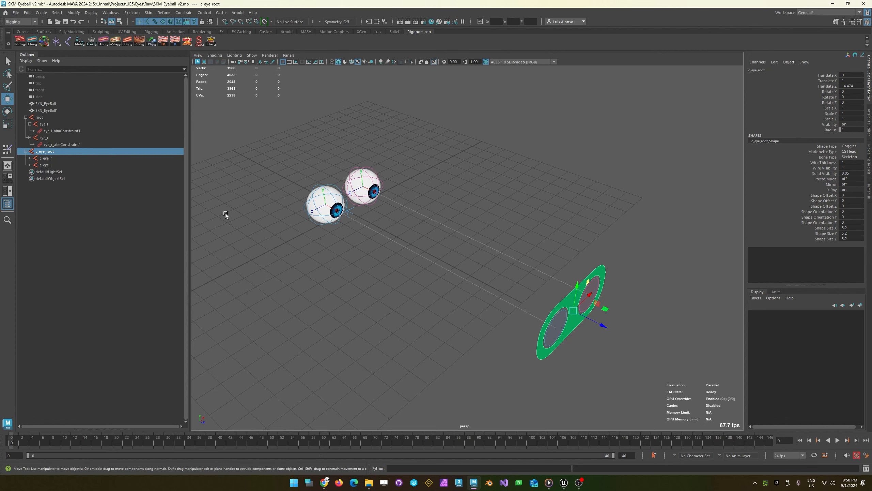
left_click_drag(399, 341, 394, 338, "alt")
scroll(356, 195, "up", 5)
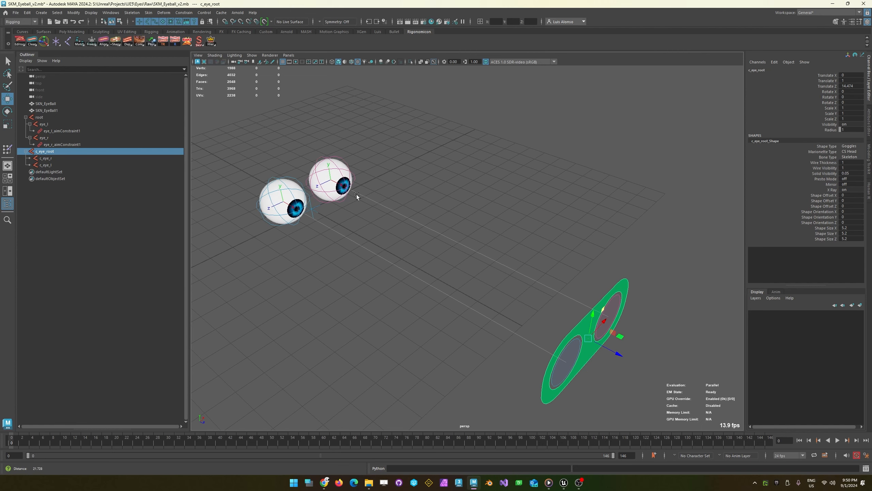
middle_click_drag(282, 150, 333, 193, "alt")
left_click(355, 189)
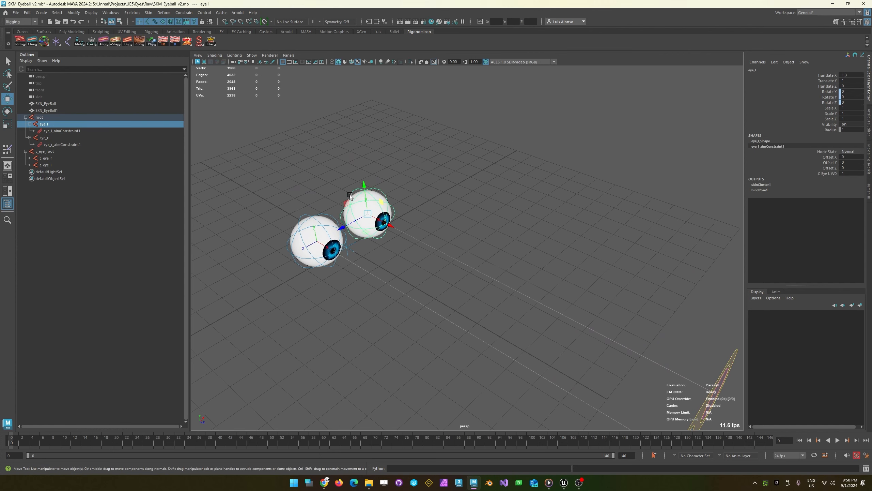
left_click(304, 216, "shift")
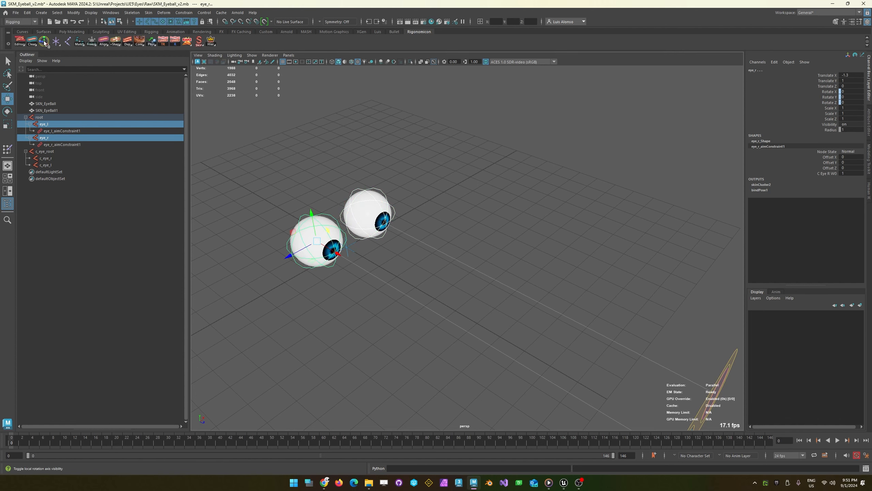
left_click(447, 343)
left_click_drag(447, 344, 493, 397, "alt")
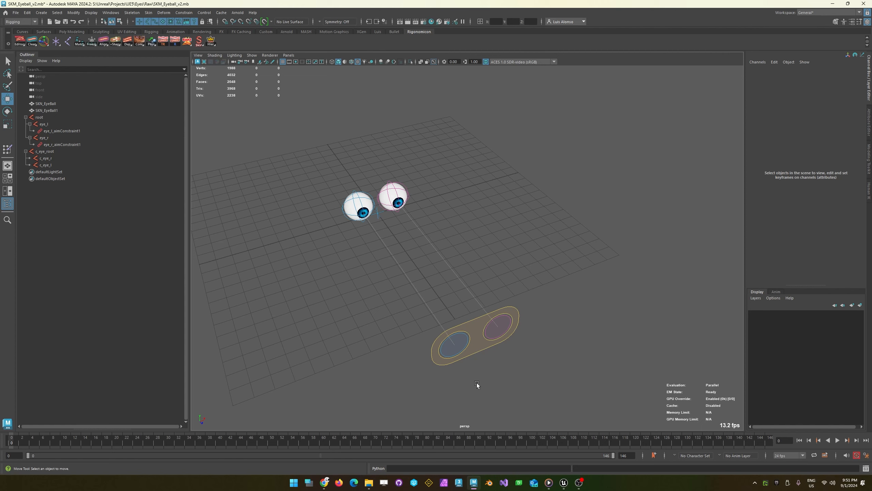
- Save the scene as a new file named SKM_Eyeball_v2_02.mb in the same folder
mouse_move(296, 197)
left_mouse_down("alt")
mouse_move(335, 208)
mouse_move(285, 201)
left_mouse_up("alt")
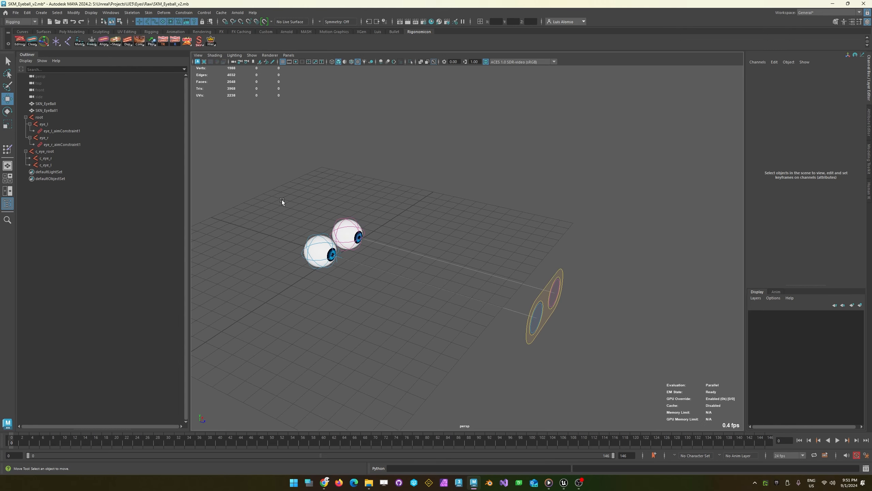
left_click(16, 13)
left_click(36, 48)
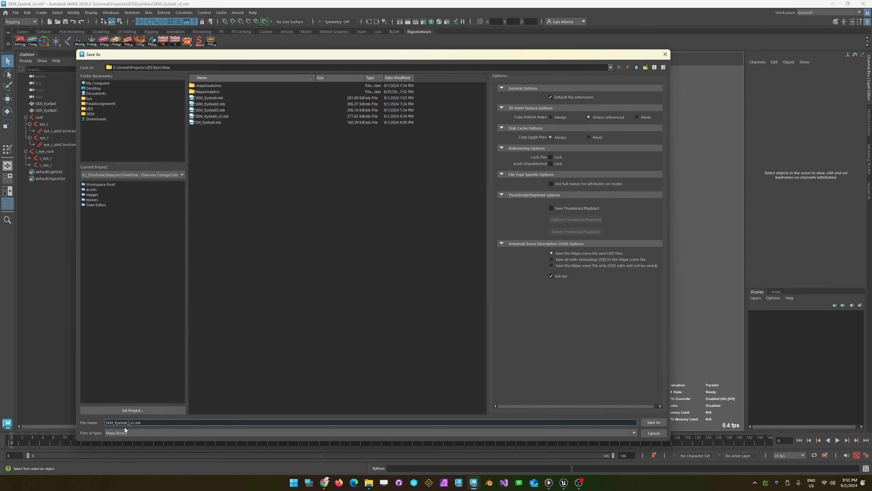
key("Right")
type("_")
key("Return")
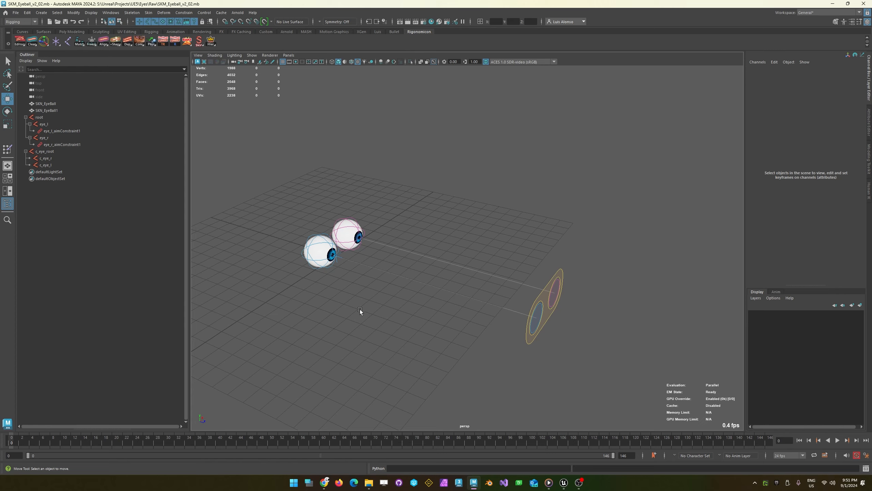
- Examine the rig from several angles, picking the c_eye_root control and the eye_l joint in turn
middle_click_drag(359, 310, 315, 299, "alt")
mouse_move(315, 299)
left_mouse_down("alt")
mouse_move(330, 295)
mouse_move(317, 302)
left_mouse_up("alt")
key("super")
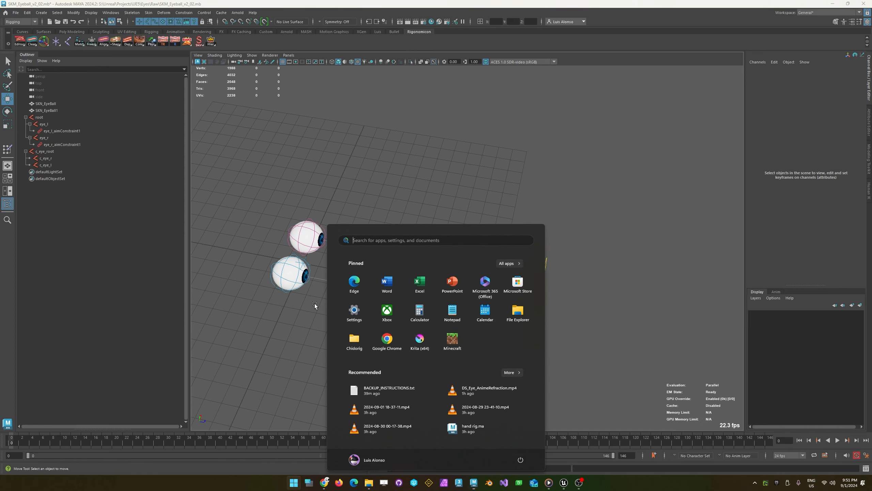
key("super")
right_click_drag(321, 300, 390, 301, "alt")
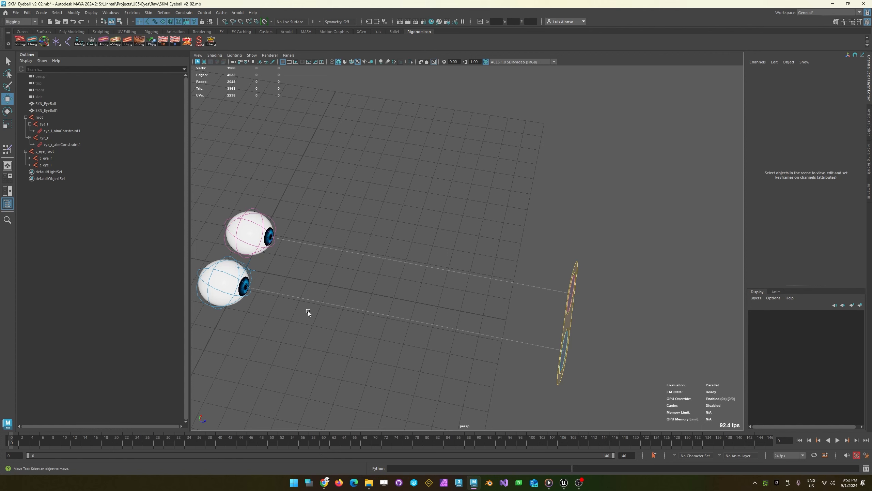
left_click_drag(307, 341, 330, 275, "alt")
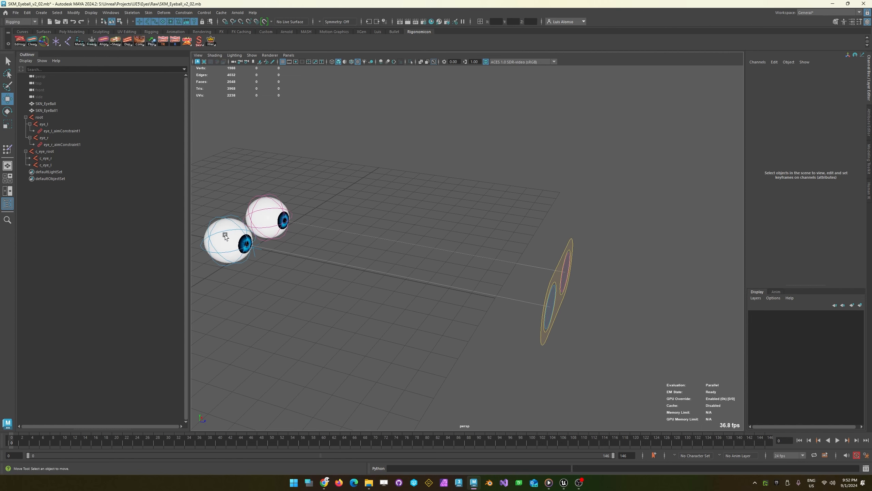
left_click_drag(252, 274, 347, 311, "alt")
left_click(605, 321)
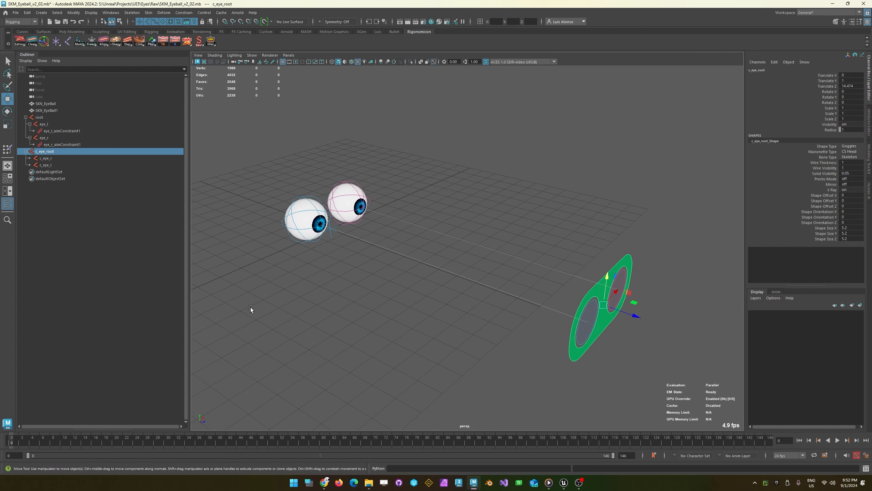
left_click(343, 183)
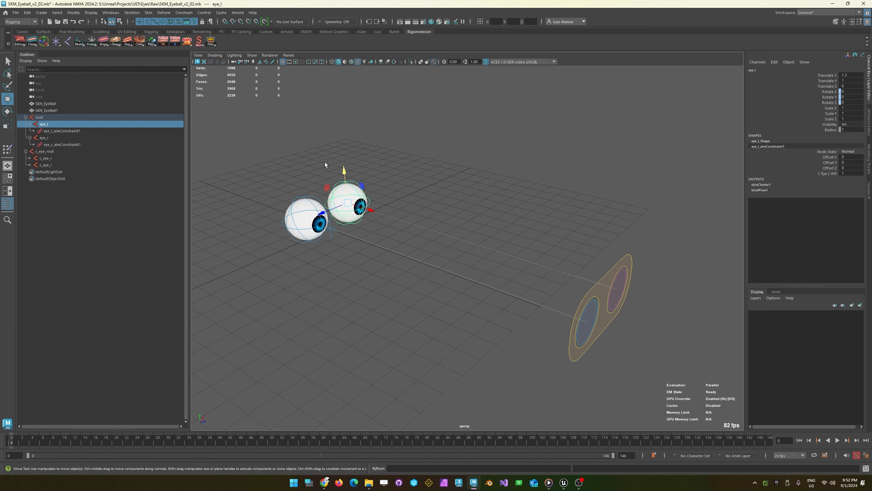
left_click(269, 146)
- Select the root, eye_l and eye_r joints together with the SKN_EyeBall and SKN_EyeBall1 meshes, leaving out the aim constraints
right_click_drag(268, 146, 409, 177, "alt")
middle_click_drag(409, 177, 459, 198, "alt")
left_click_drag(459, 199, 424, 227, "alt")
left_click(439, 240)
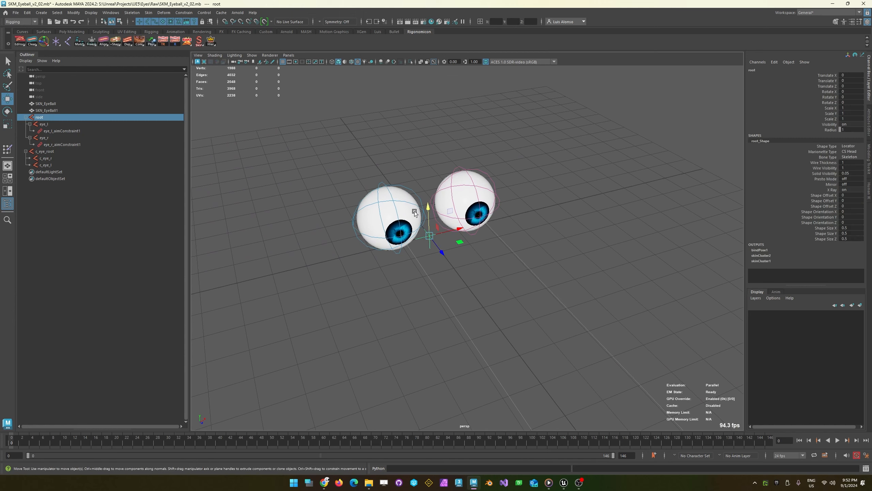
left_click(46, 125, "ctrl")
left_click(46, 138, "ctrl")
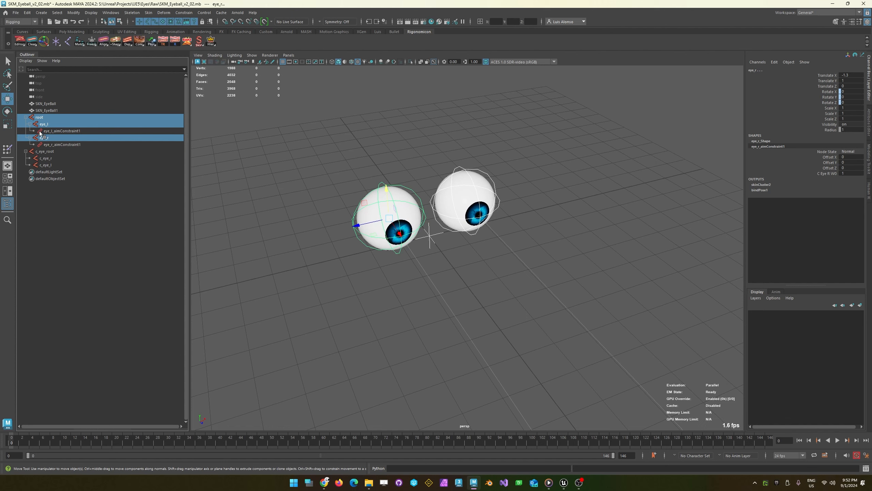
left_click(26, 60)
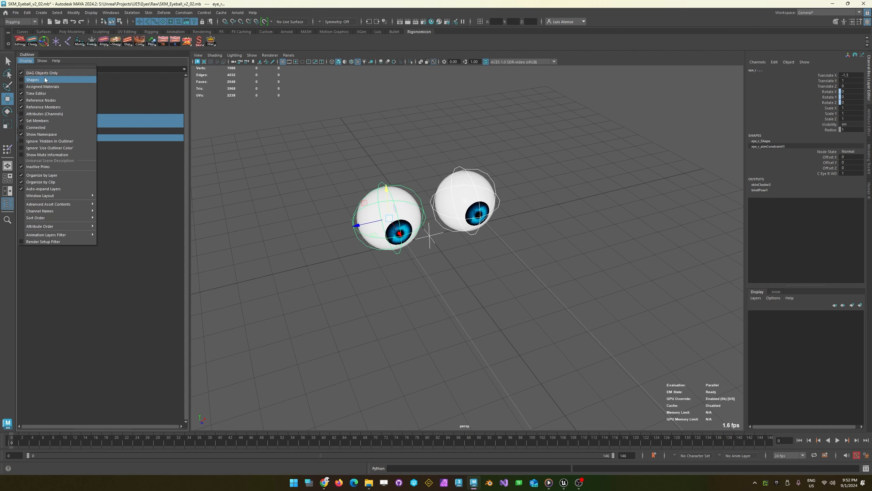
left_click(24, 63)
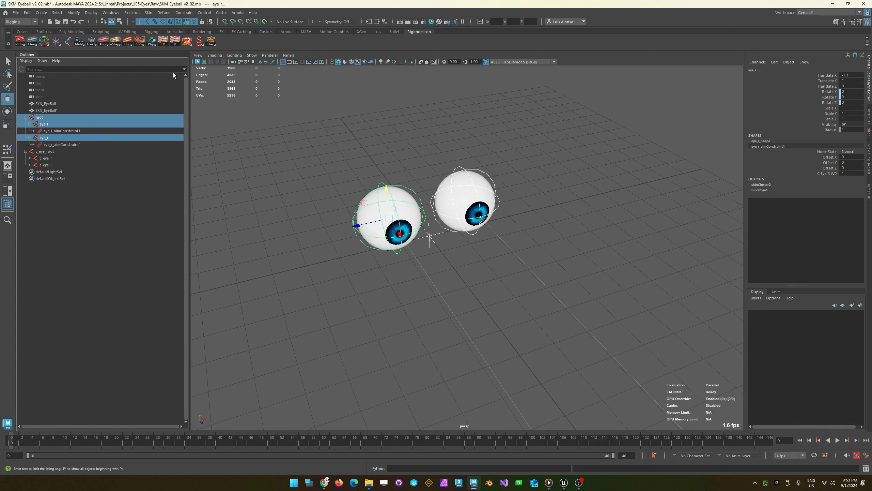
left_click(46, 104, "ctrl")
left_click(46, 110, "ctrl")
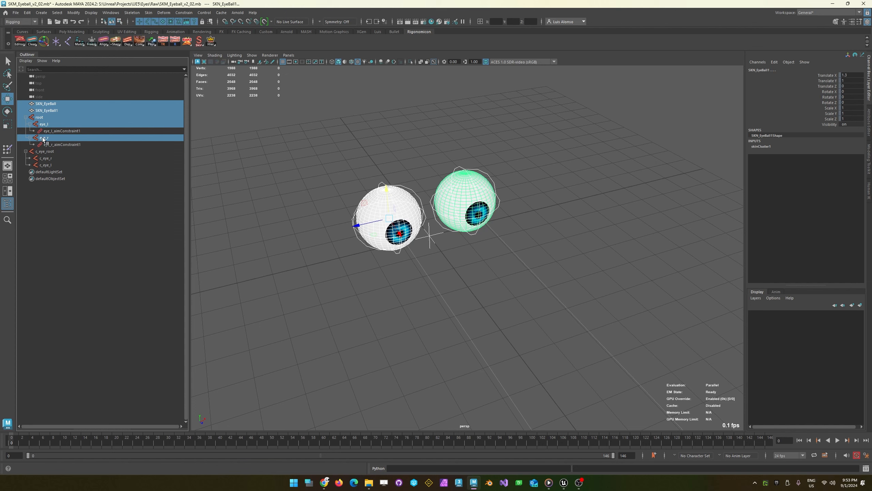
- Create a set named UE5_Export from the selected joints and eyeball meshes
left_click_drag(327, 215, 296, 279, "alt")
right_click_drag(296, 279, 316, 217, "alt")
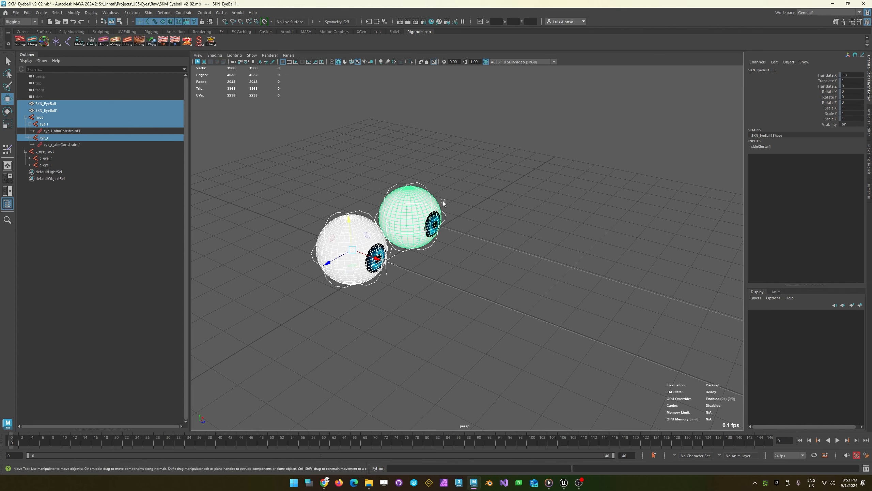
right_click_drag(621, 284, 538, 242, "alt")
middle_click_drag(537, 242, 448, 200, "alt")
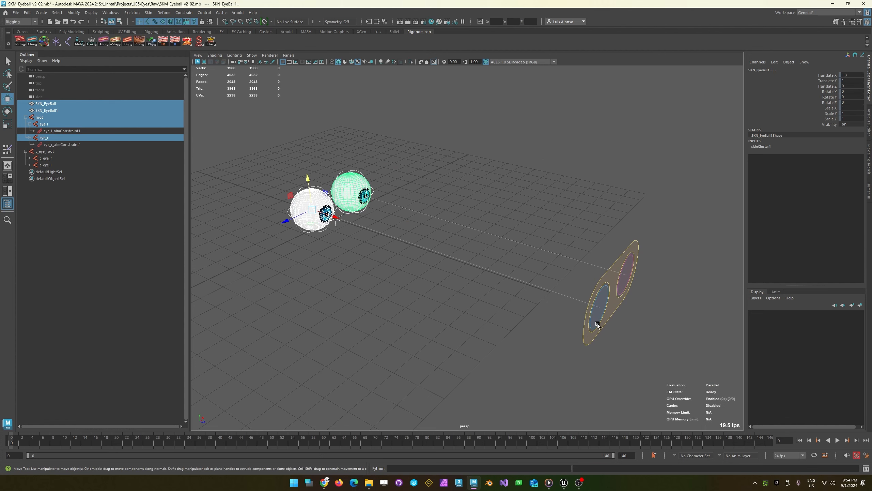
left_click(15, 12)
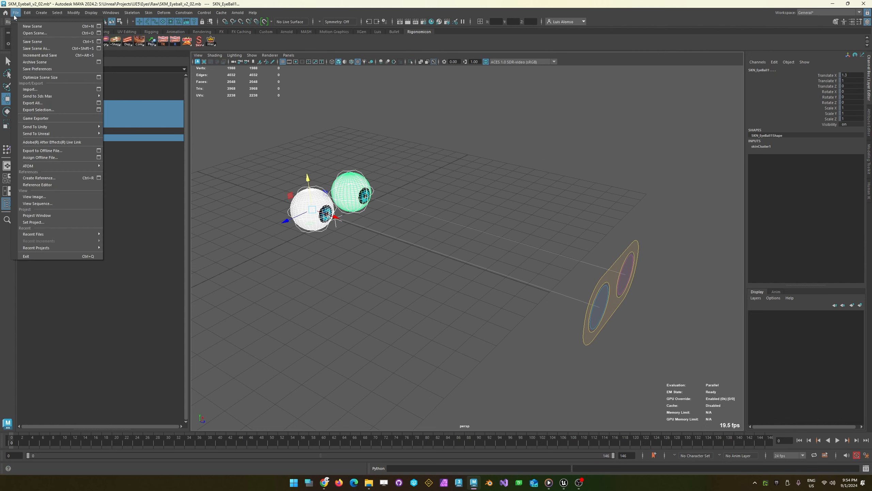
mouse_move(40, 15)
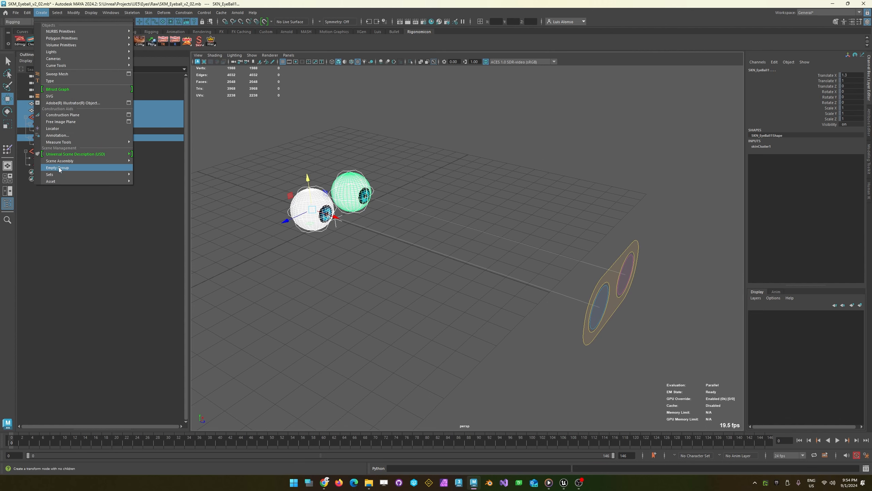
mouse_move(132, 182)
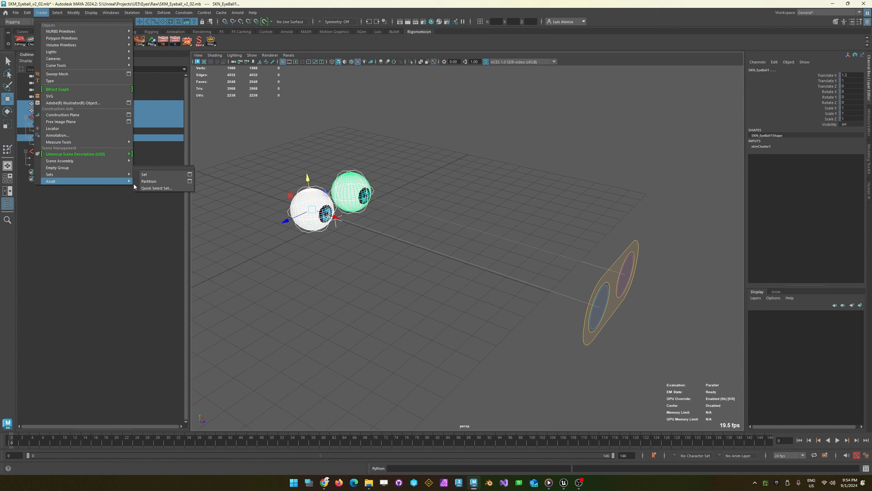
left_click(190, 174)
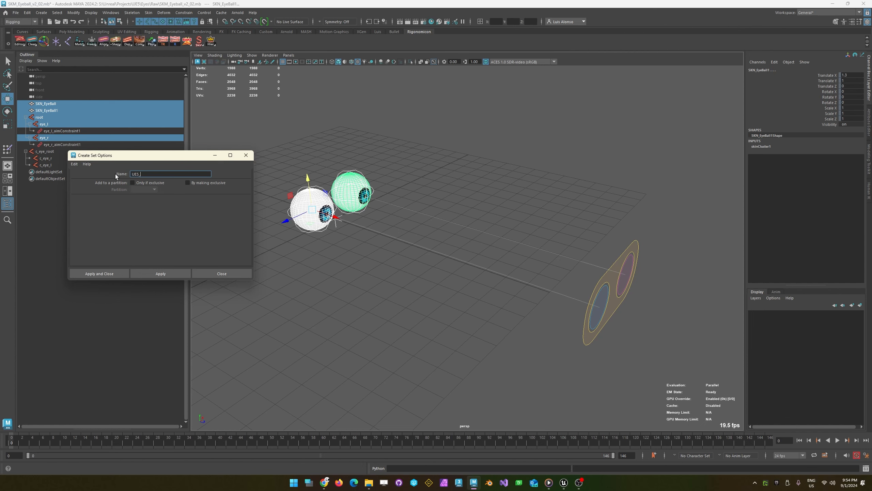
type("UE5_Export")
left_click(160, 273)
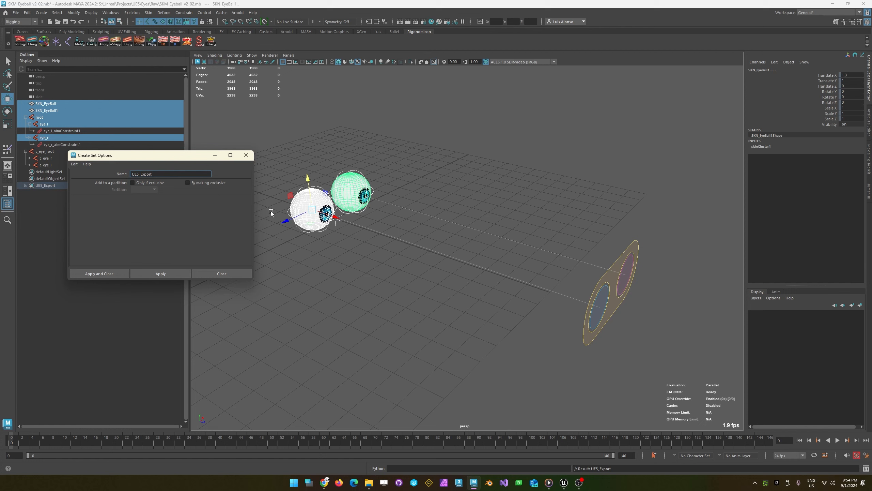
left_click(246, 155)
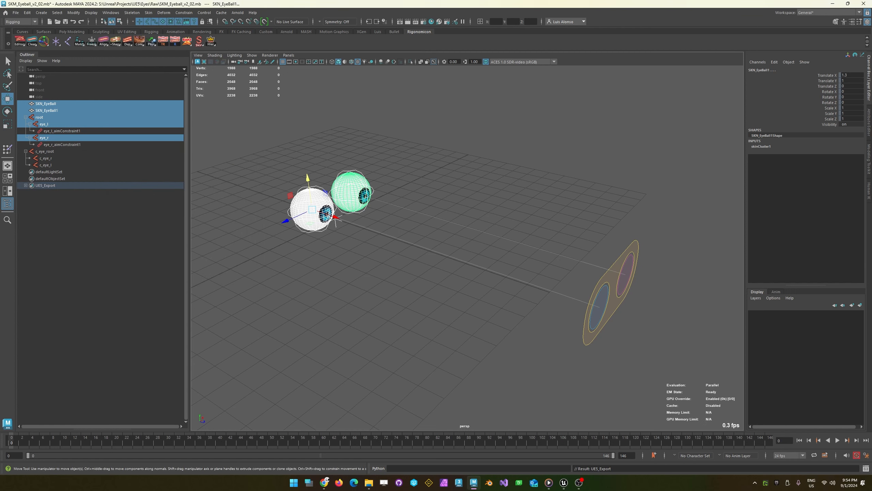
- Check the members listed in the UE5_Export set, test selecting them through the set, and clear the selection
left_click(26, 185)
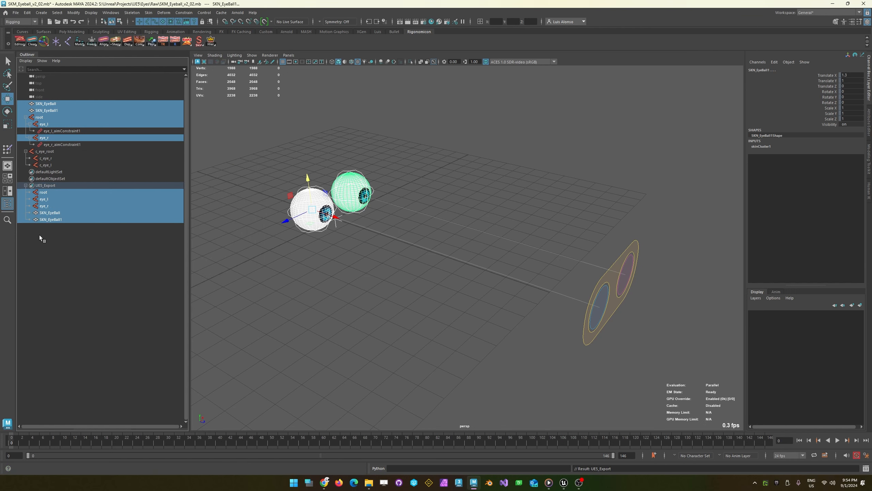
left_click(30, 284)
left_click(26, 185)
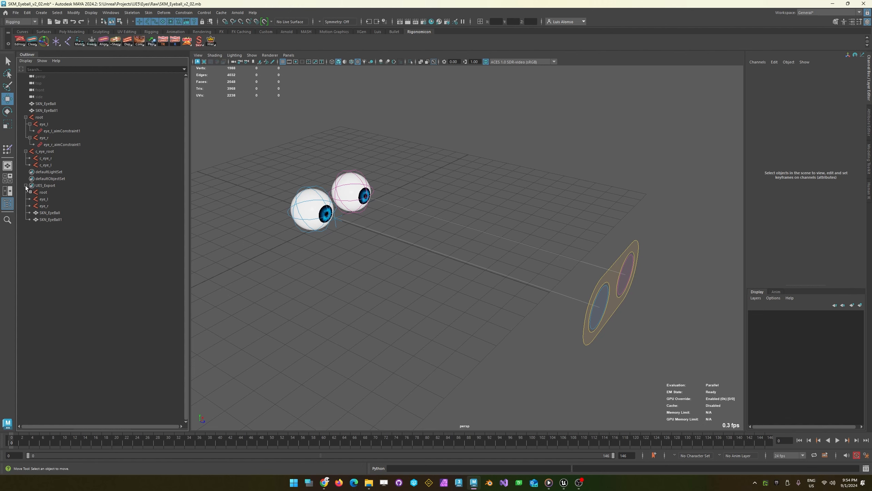
right_click(41, 187)
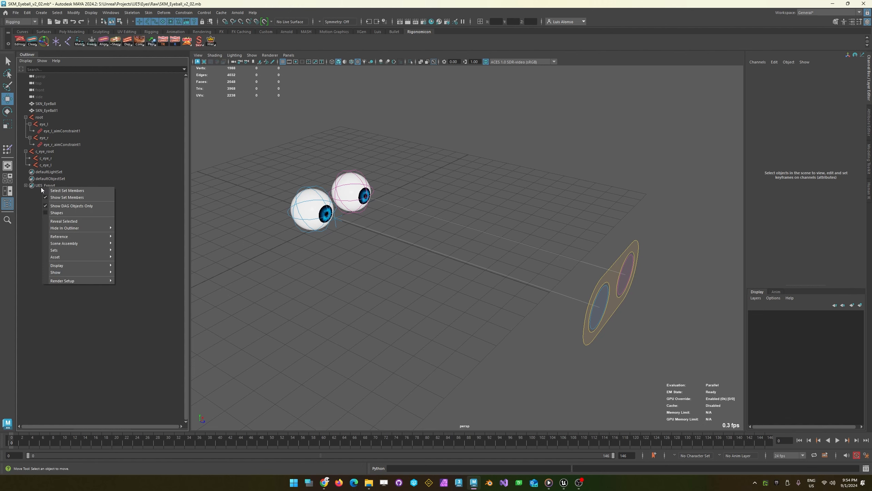
left_click(63, 192)
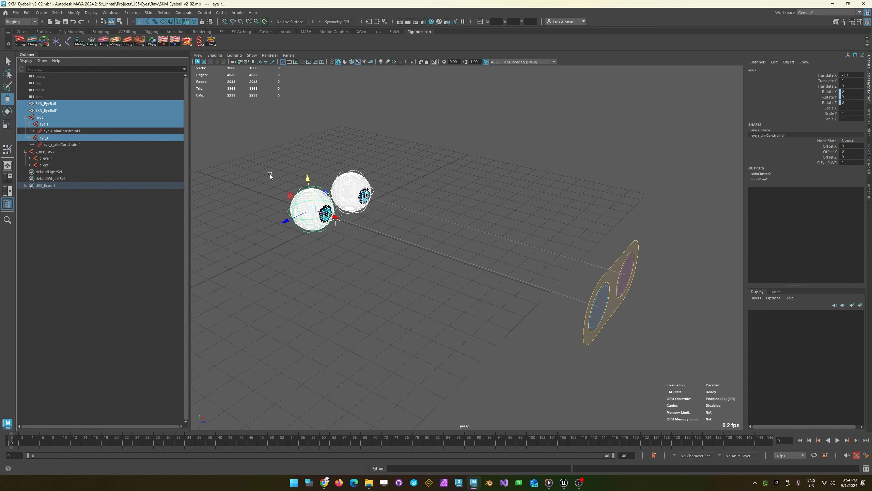
left_click_drag(336, 242, 287, 251, "alt")
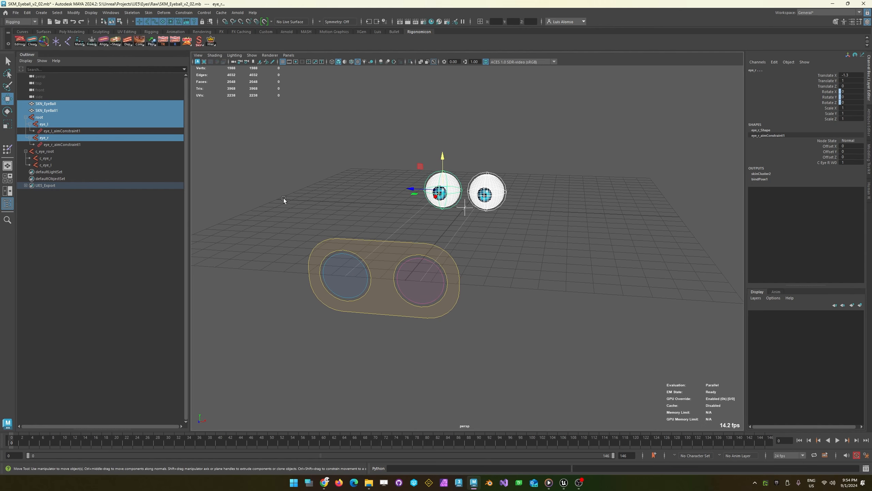
left_click(284, 197)
left_click_drag(284, 198, 222, 187, "alt")
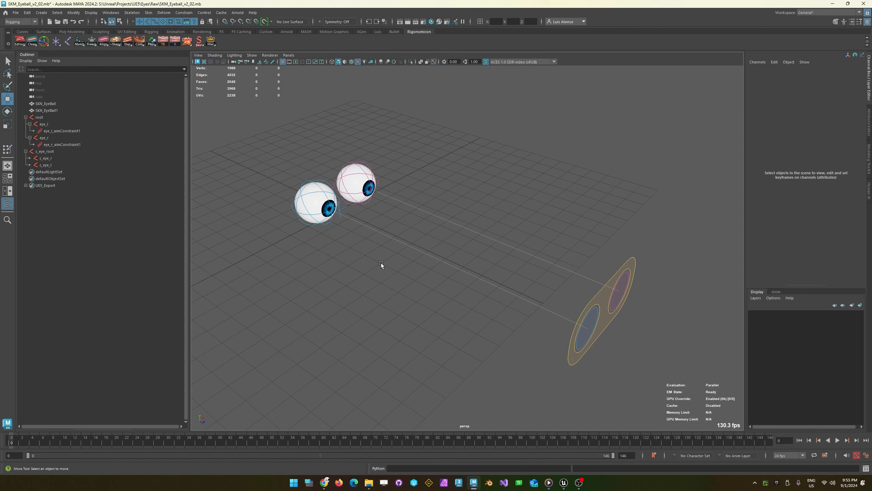
- Save the scene with the UE5_Export set under its current file name
middle_click_drag(381, 263, 374, 245, "alt")
left_click_drag(499, 253, 478, 260, "alt")
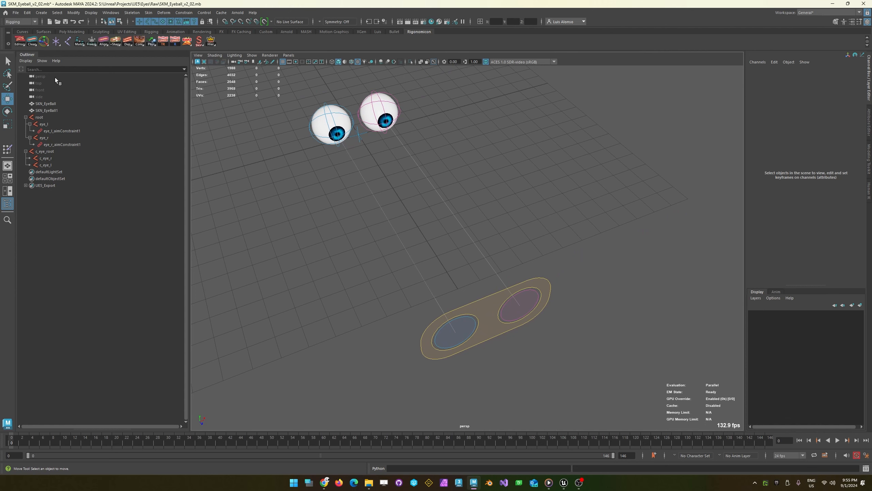
left_click(15, 12)
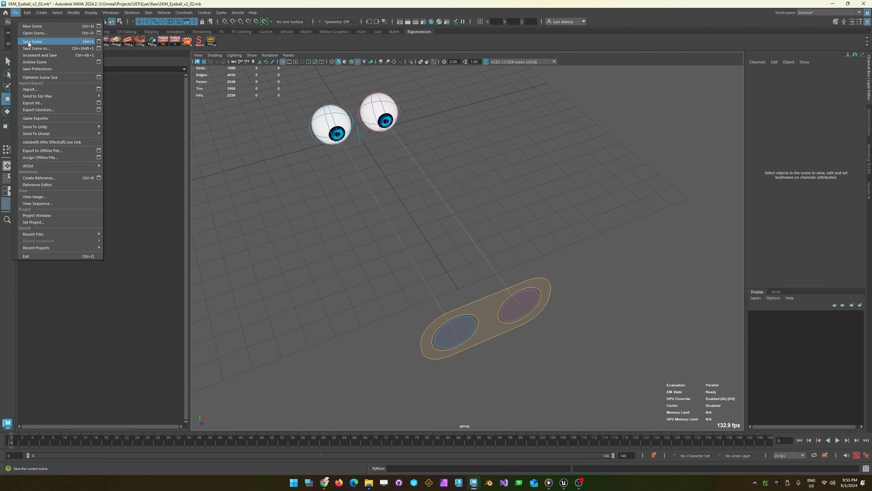
left_click(31, 41)
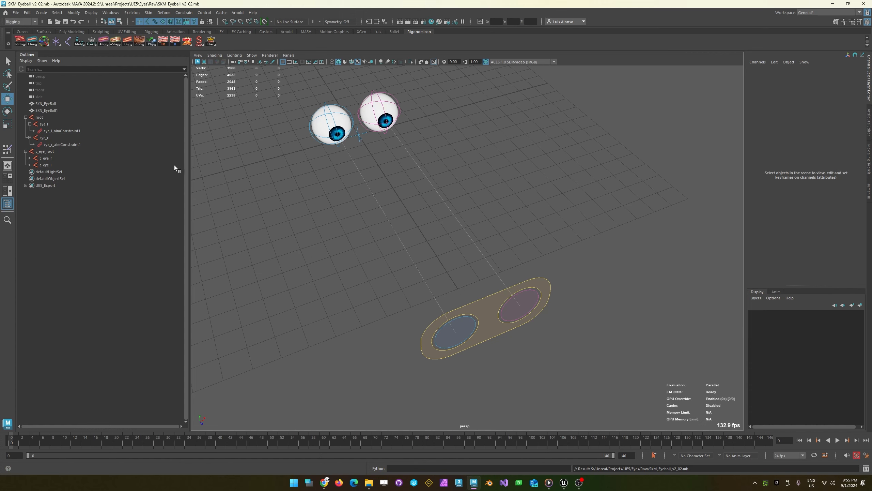
- Test the eye aim by moving the c_eye_root goggles control, and undo the move
left_click(479, 298)
left_click(478, 297)
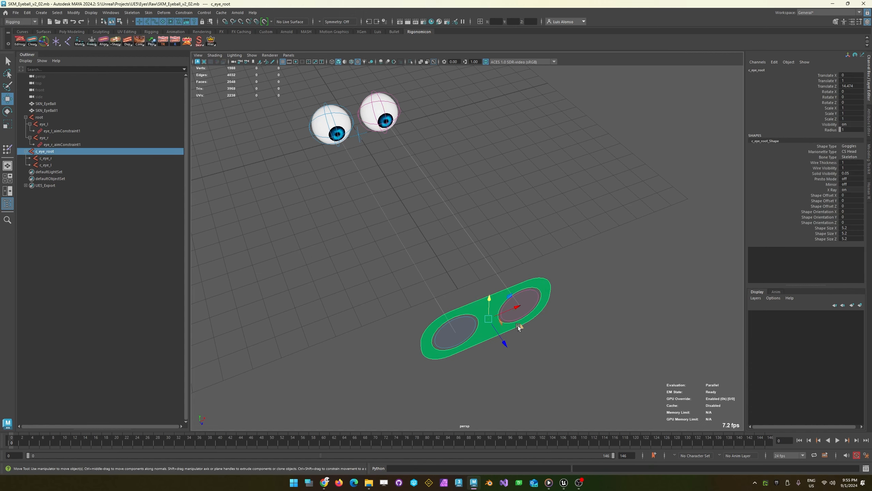
left_click_drag(517, 328, 378, 298)
key("ctrl+z")
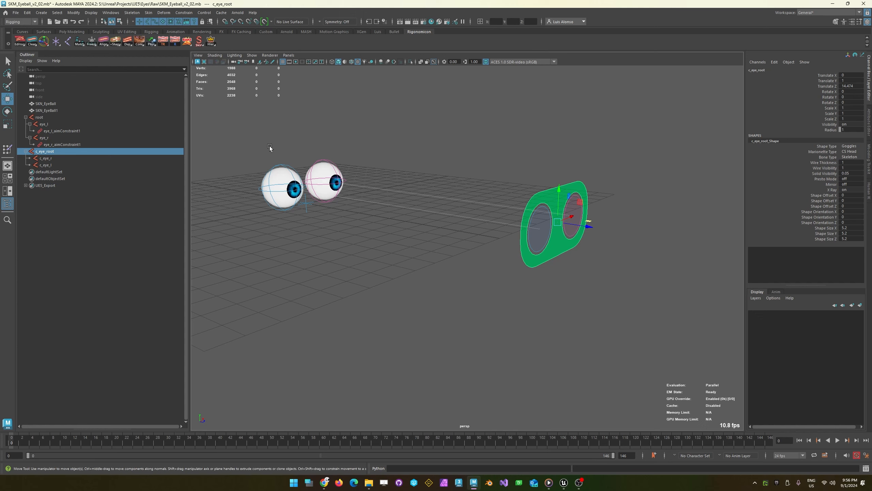
- Hide the SKN_EyeBall and SKN_EyeBall1 meshes so only the eye joint shapes are displayed
right_click_drag(270, 147, 354, 160, "alt")
middle_click_drag(252, 253, 372, 325, "alt")
left_click_drag(448, 330, 393, 345, "alt")
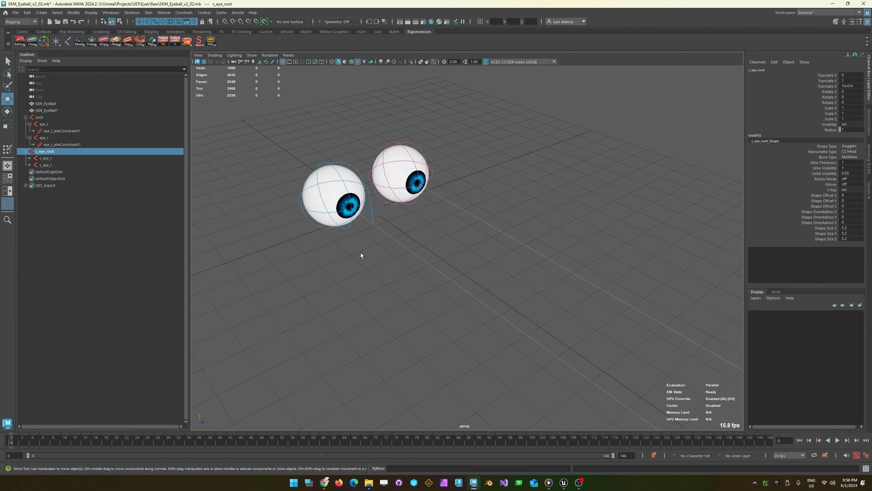
left_click(51, 104)
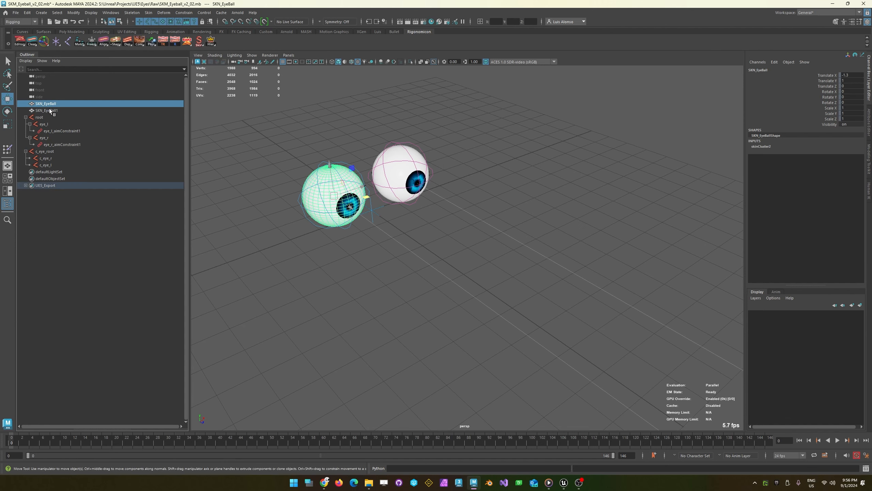
left_click(46, 110, "shift")
key("h")
left_click(306, 247)
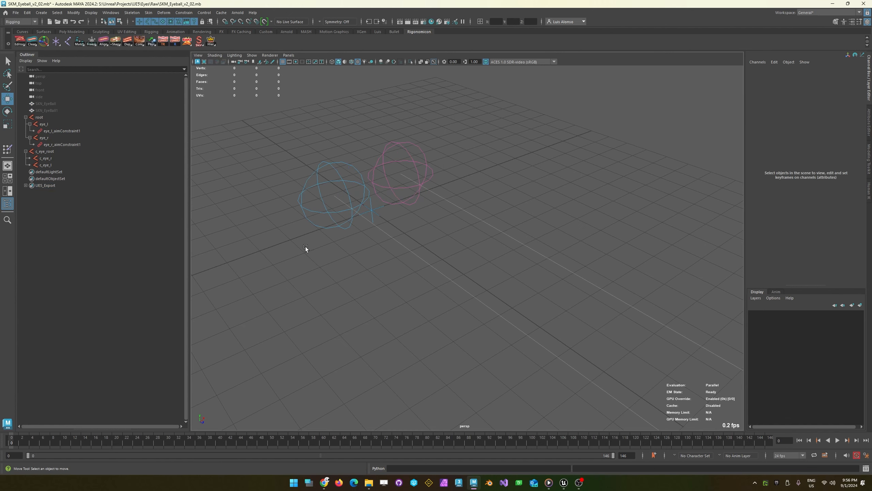
- Create a polygon plane 2 wide and 2 high with one division each way on the Z axis, and move it in front of eye_r
left_click(322, 158)
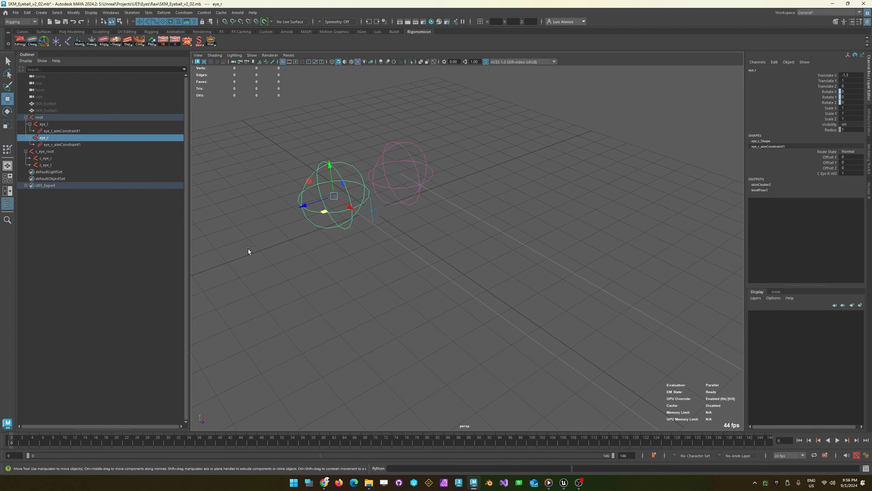
left_click_drag(222, 224, 365, 251, "alt")
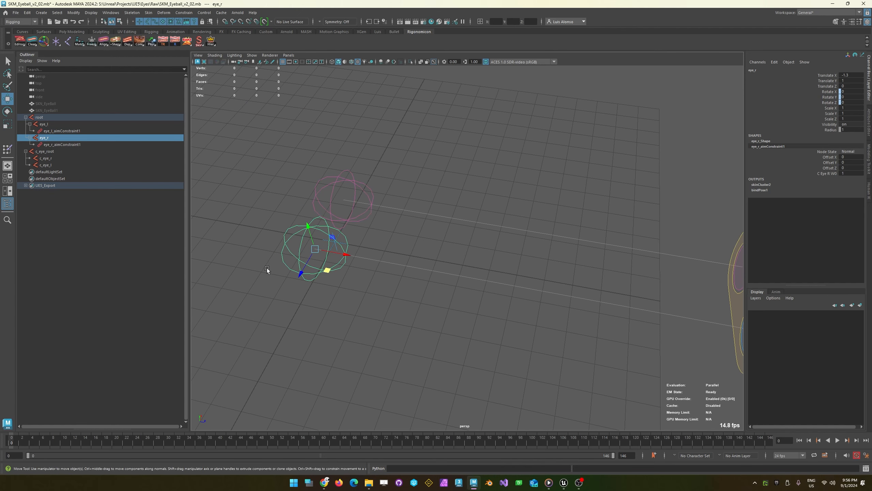
left_click_drag(334, 221, 352, 240, "alt")
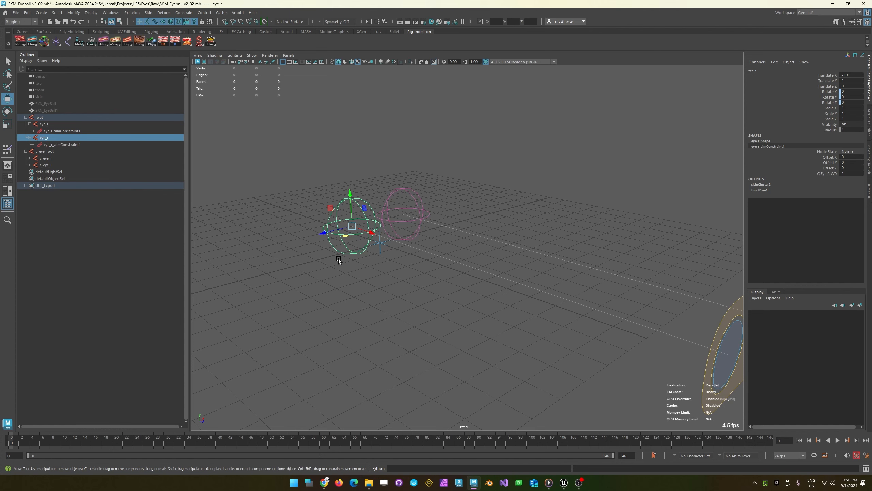
left_click_drag(322, 208, 390, 252, "alt")
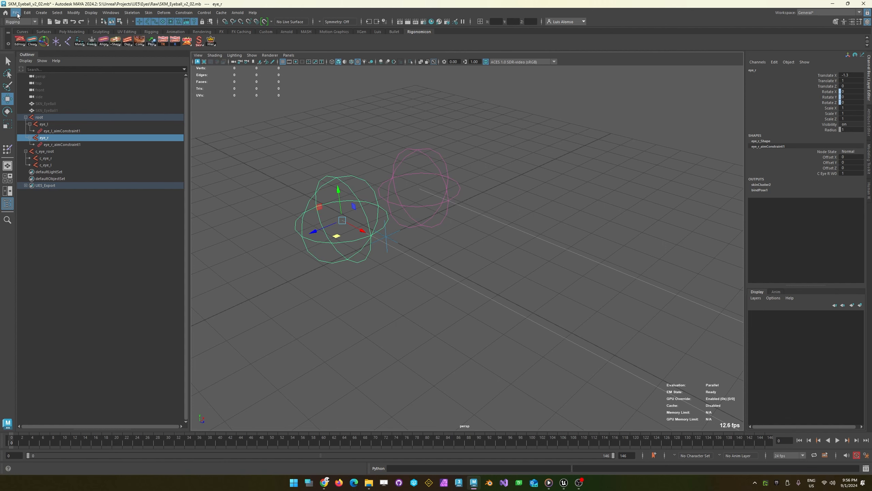
left_click(41, 13)
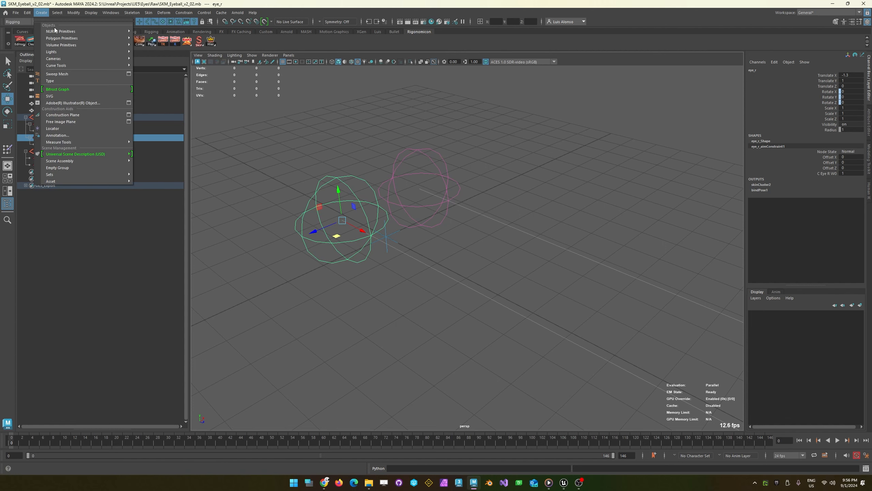
mouse_move(61, 38)
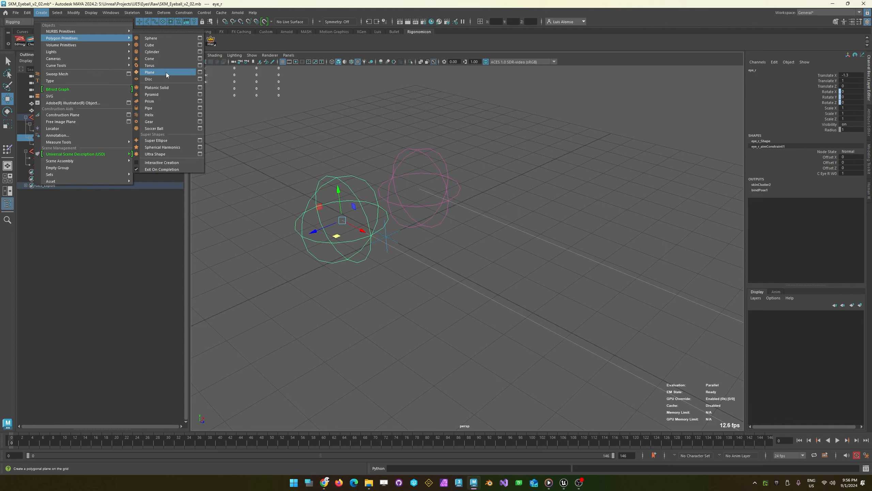
left_click(200, 73)
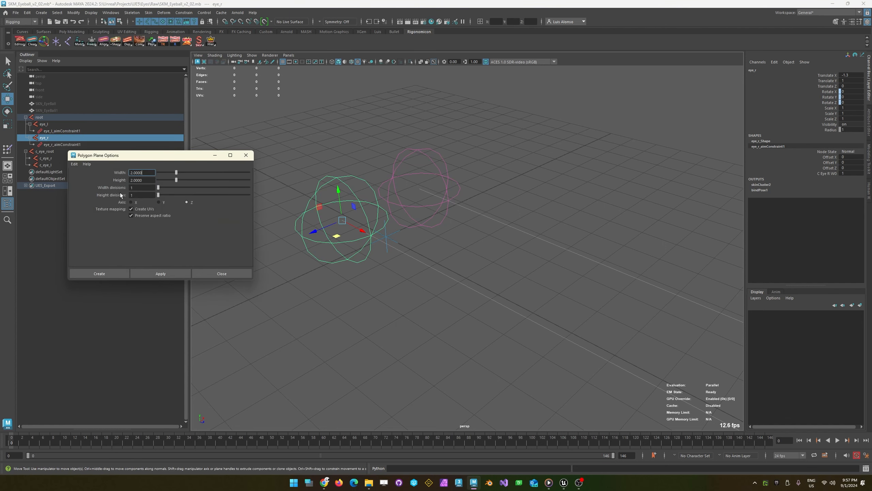
left_click(156, 274)
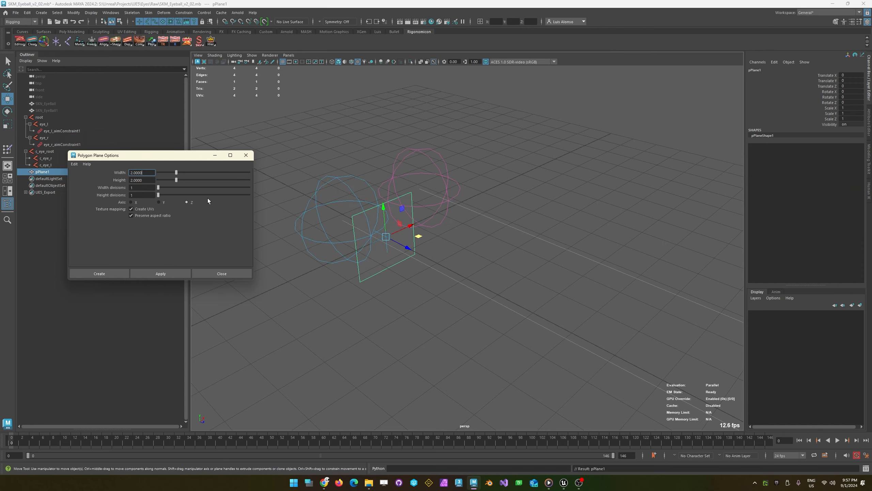
left_click_drag(426, 278, 426, 245, "alt")
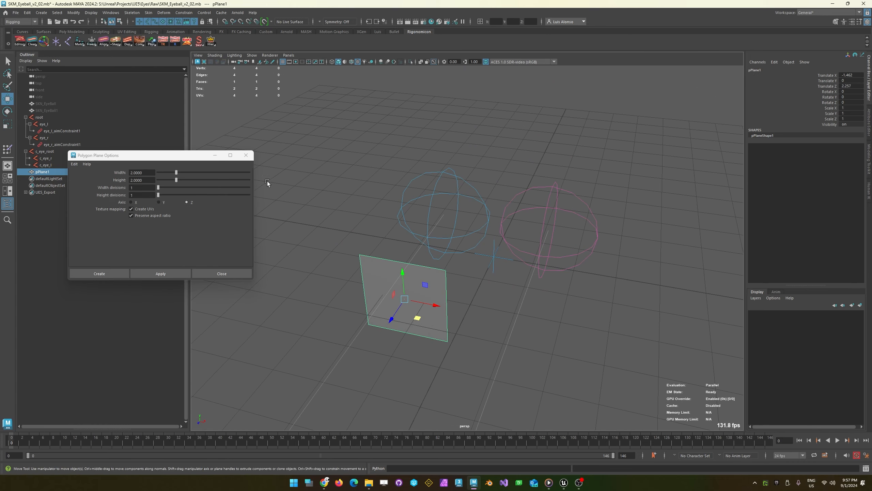
left_click(246, 154)
- Match the plane's translation to the eye_r joint
left_click(454, 271)
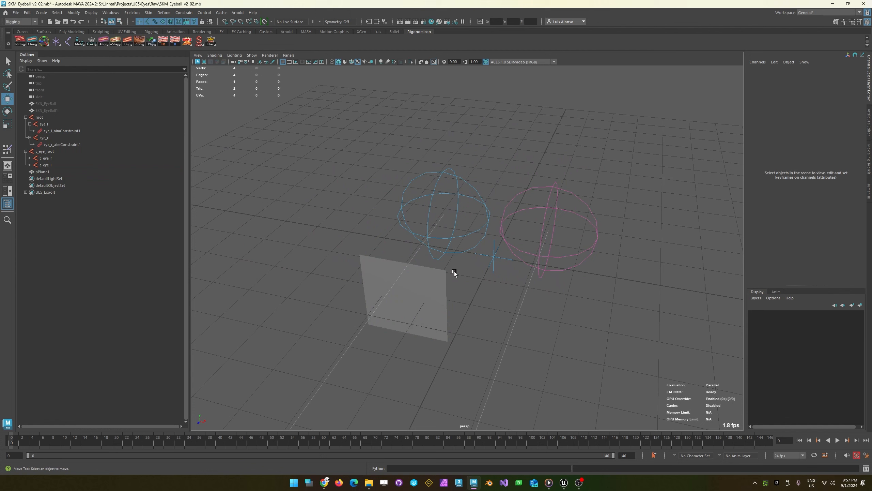
key("ctrl+z")
left_click(448, 239, "shift")
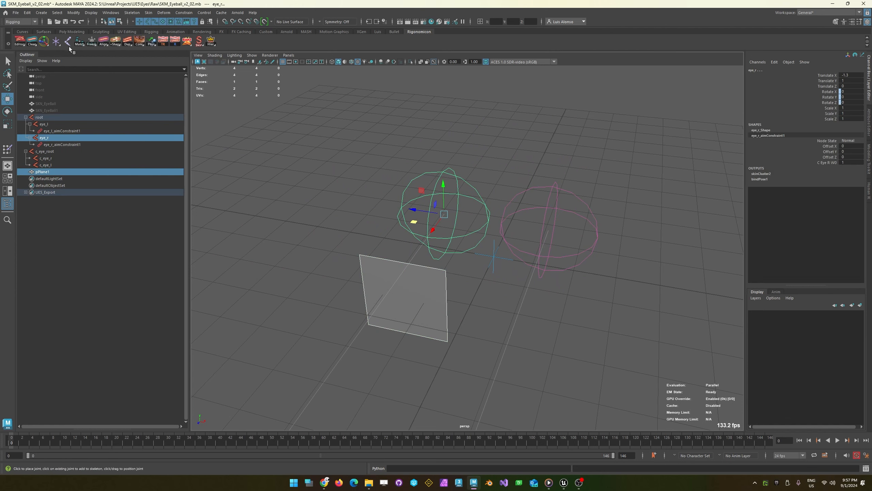
right_click(78, 41)
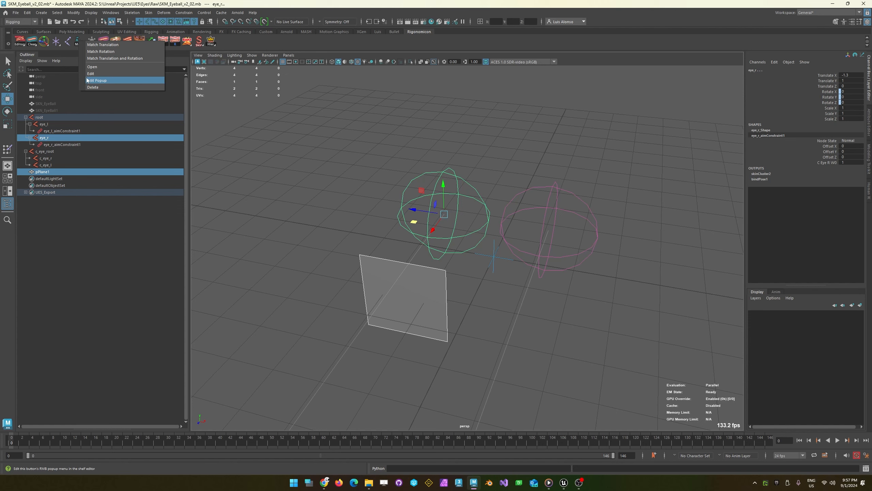
left_click(105, 44)
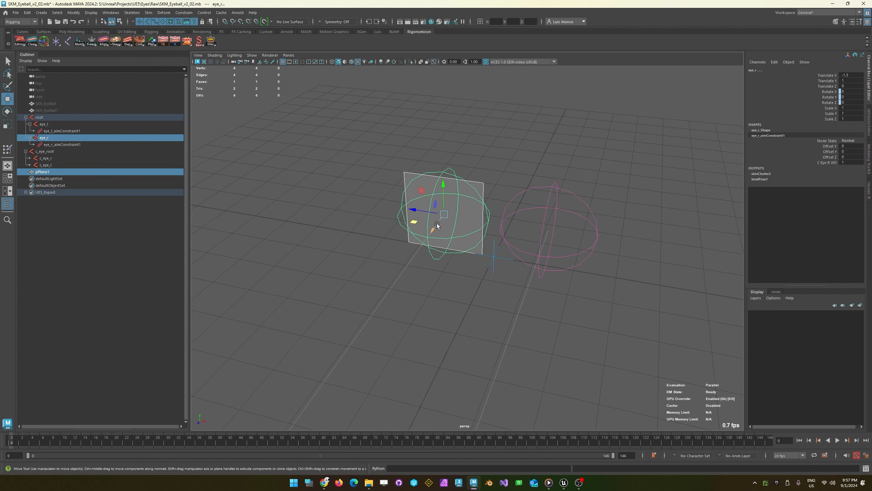
- Move only the plane forward from the eye_r joint to about 1.746 in Translate Z
left_click_drag(434, 227, 352, 328)
key("ctrl+z")
left_click(495, 170)
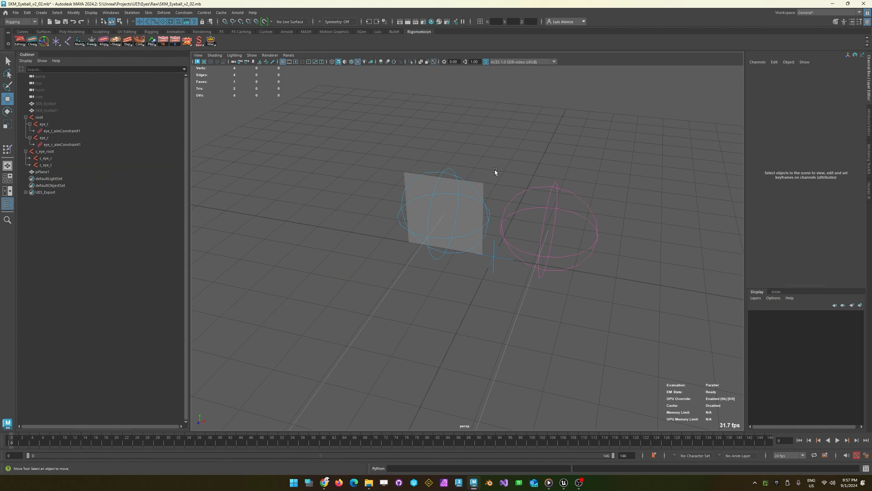
left_click(481, 182)
left_click_drag(435, 224, 409, 269)
mouse_move(484, 278)
left_mouse_down()
mouse_move(449, 279)
mouse_move(491, 278)
mouse_move(475, 278)
left_mouse_up()
left_click_drag(499, 313, 354, 331, "alt")
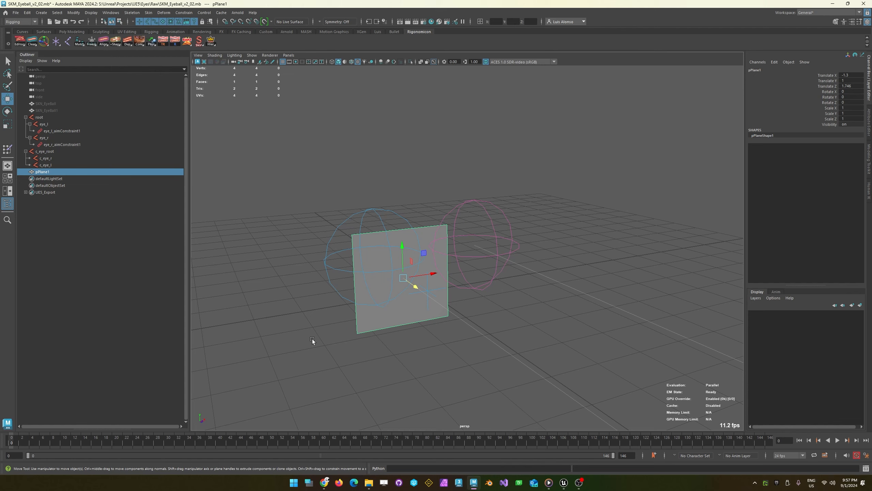
- Duplicate the EyeBall_Shaderfx material in the Hypershade
left_click(432, 21)
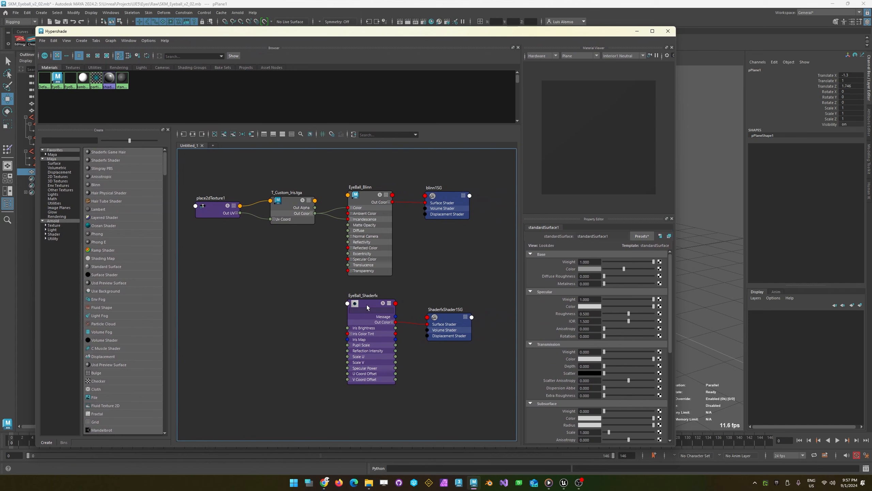
left_click(367, 307)
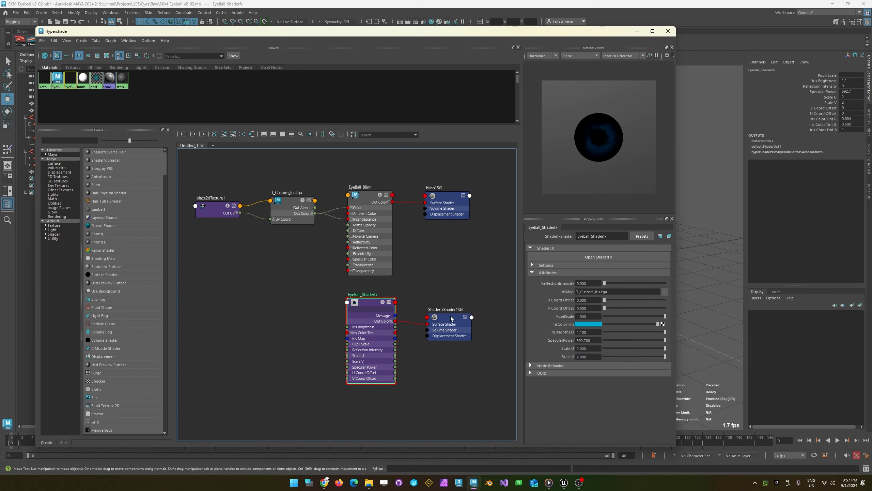
left_click_drag(451, 319, 438, 314)
left_click_drag(291, 403, 385, 294)
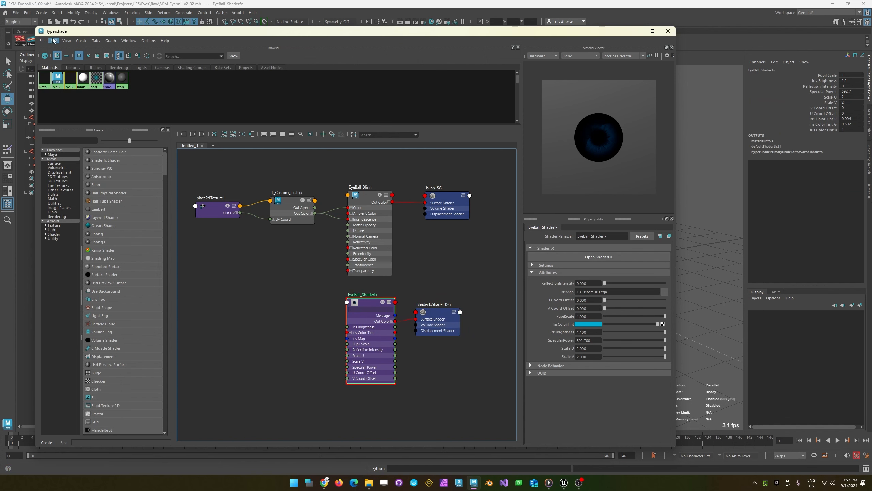
left_click(82, 41)
mouse_move(62, 42)
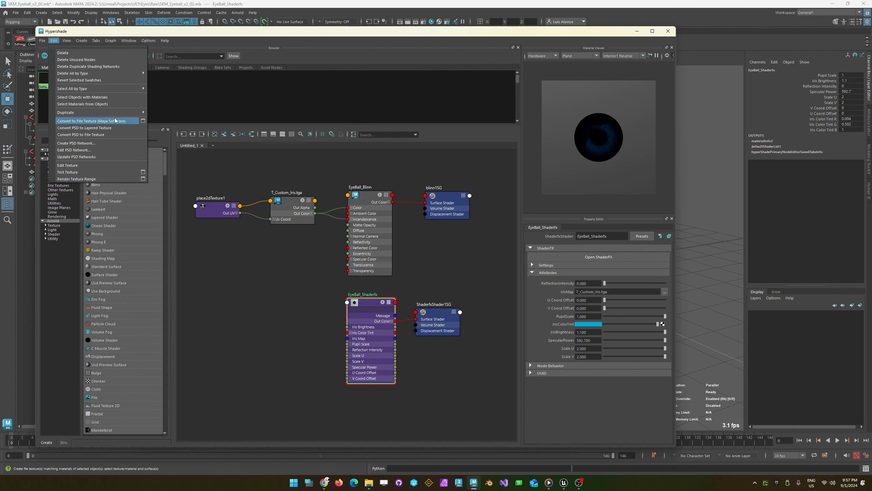
mouse_move(137, 113)
left_click(175, 113)
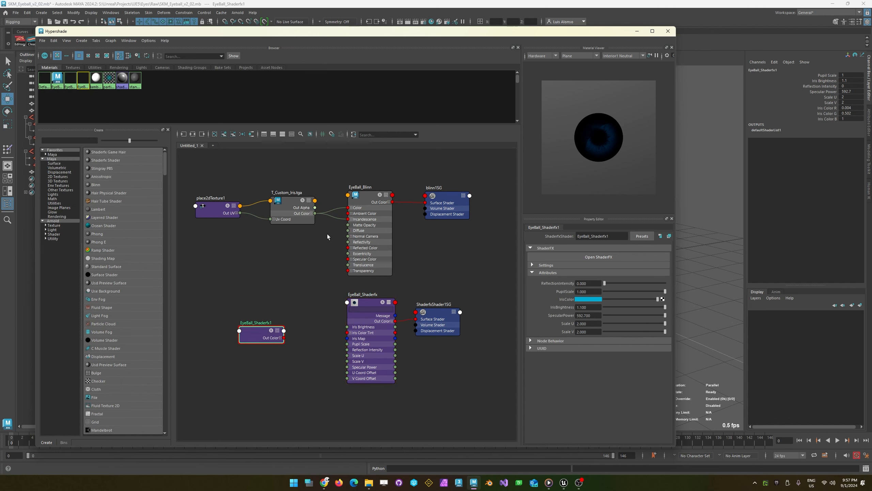
- Place the duplicate EyeBall_Shaderfx1 node below the original, expand its full attribute list, and compare the two nodes' attributes
middle_click_drag(271, 406, 253, 296, "alt")
left_click_drag(244, 230, 340, 299)
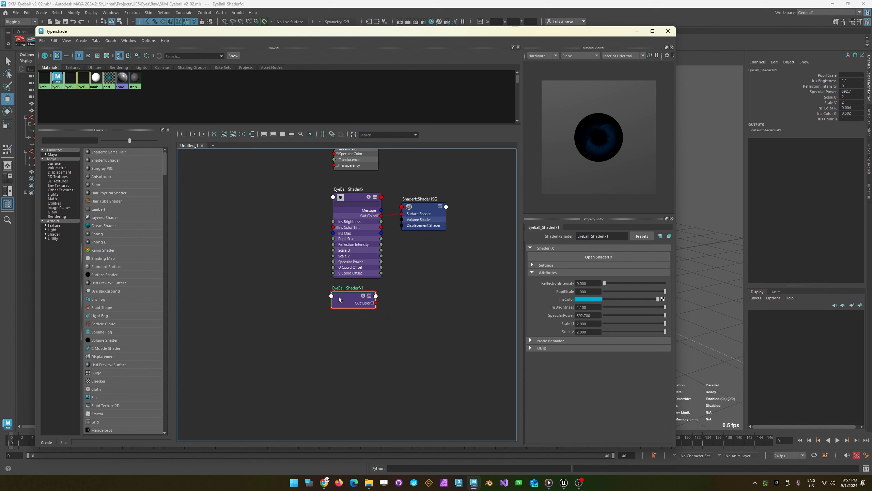
key("3")
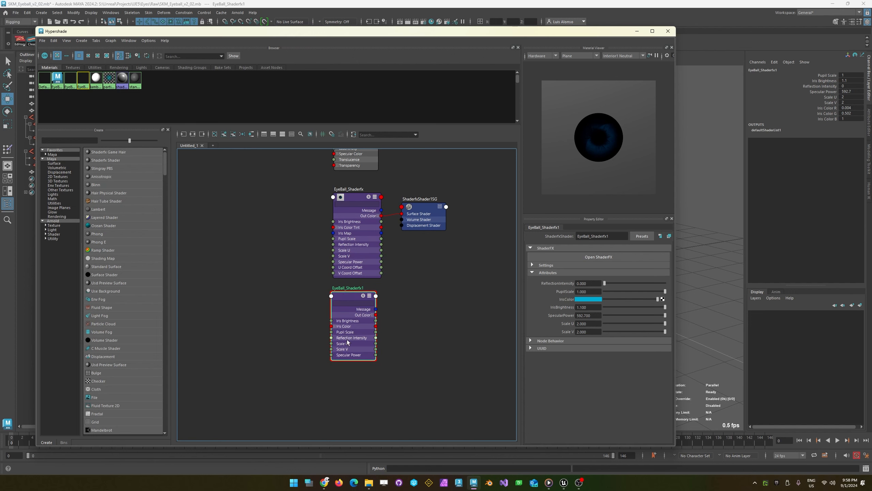
left_click_drag(350, 295, 349, 296)
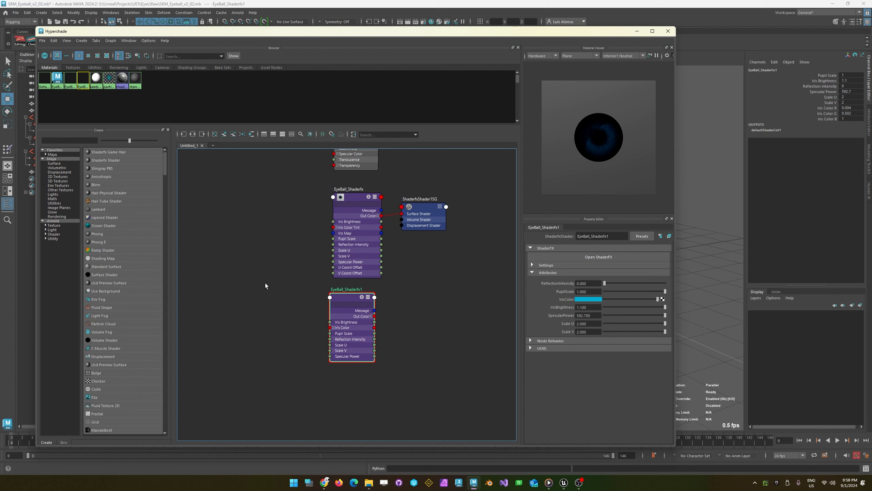
key("1")
key("3")
mouse_move(345, 298)
left_mouse_down()
mouse_move(344, 308)
mouse_move(344, 297)
left_mouse_up()
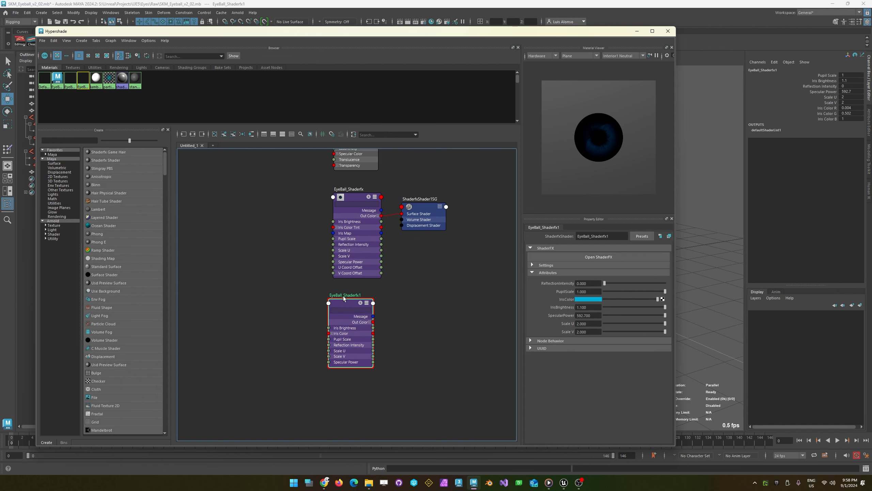
left_click(357, 200)
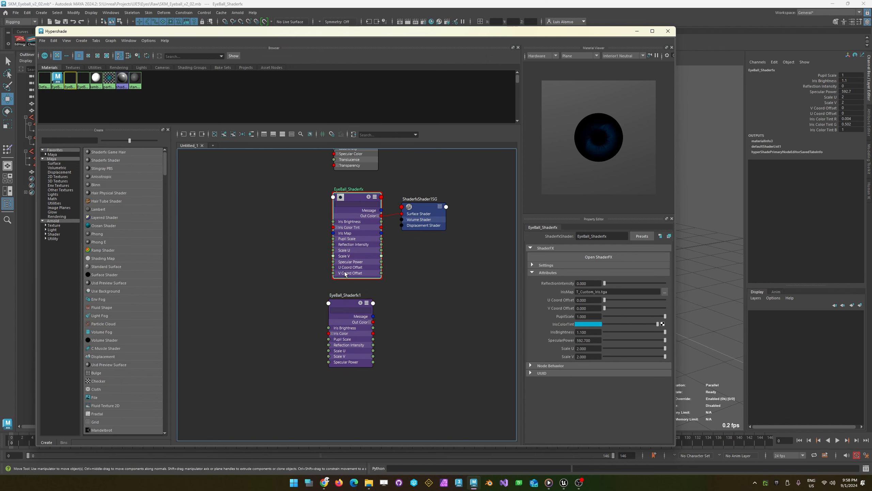
left_click(344, 301)
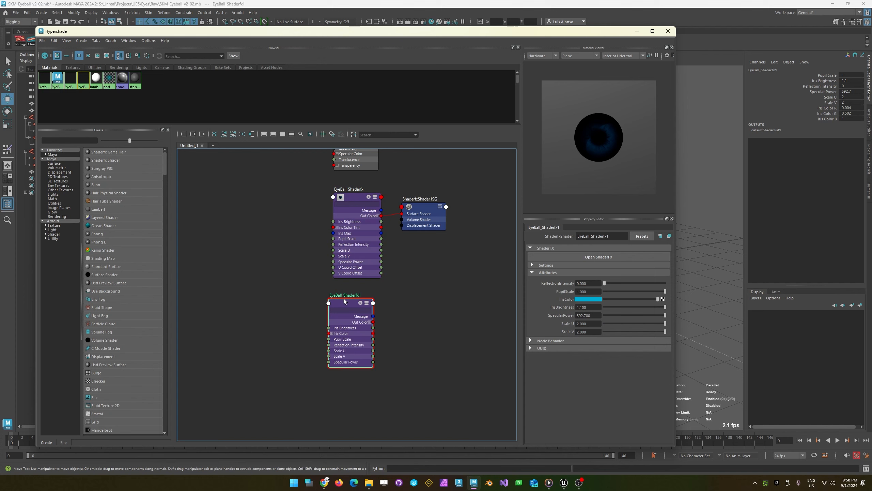
left_click_drag(346, 299, 330, 299)
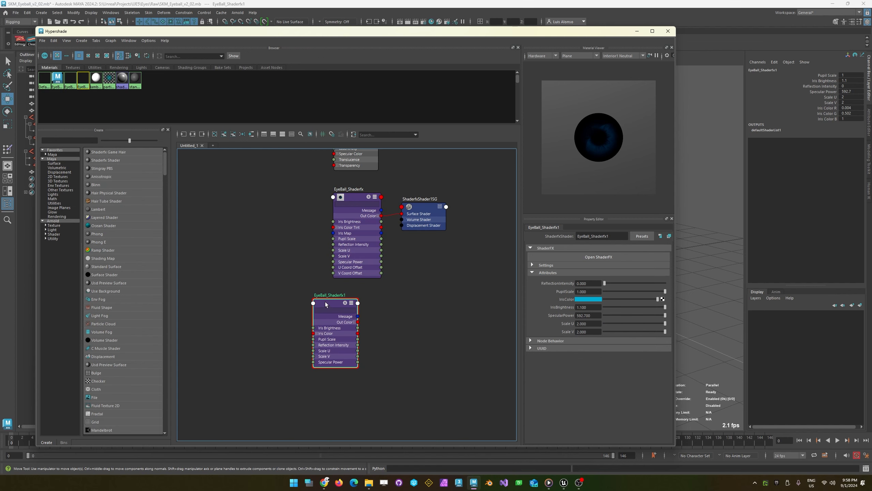
- Open the ShaderFX graph of EyeBall_Shaderfx1, examine its whole node network, and close it
left_click(588, 256)
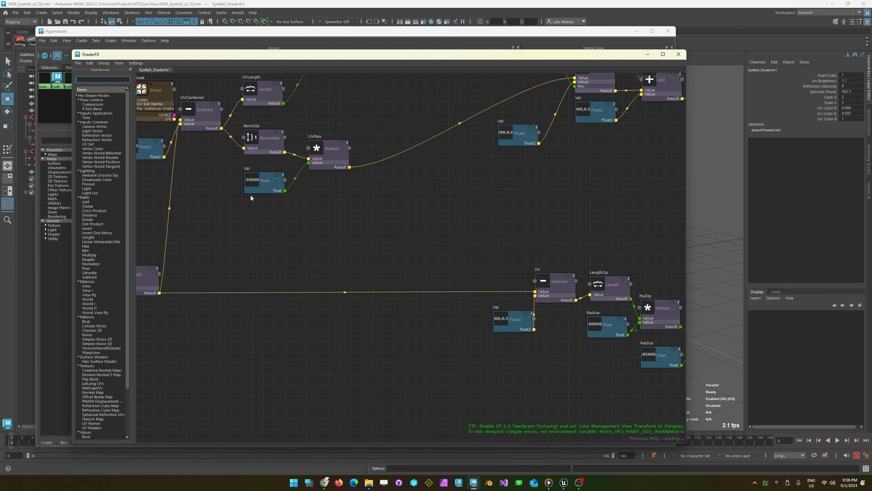
scroll(267, 225, "down", 10)
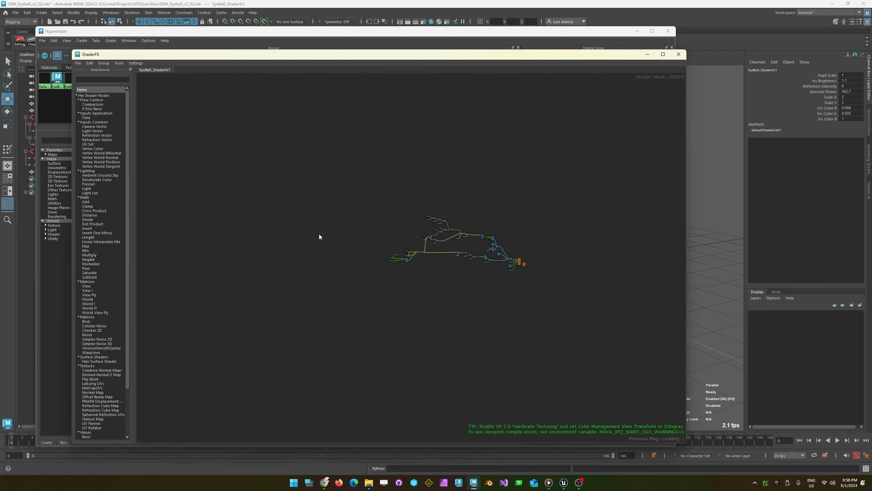
right_click_drag(319, 235, 362, 242, "alt")
left_click(680, 54)
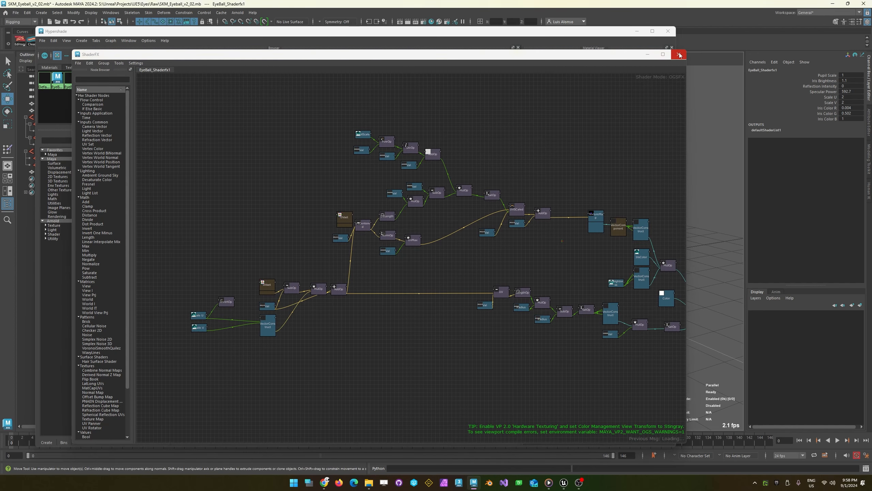
- Delete the EyeBall_Shaderfx1 node, duplicate EyeBall_Shaderfx again, and place the new copy below and to the left of the original
left_click(680, 54)
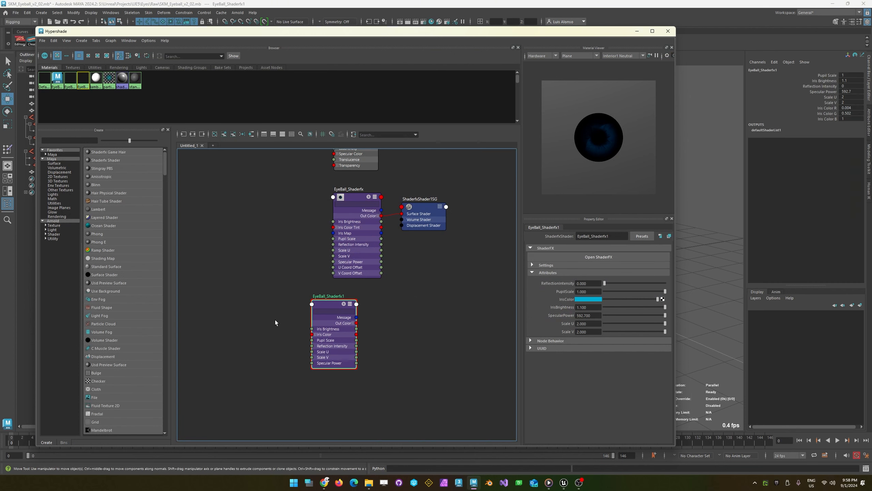
key("Delete")
left_click(357, 197)
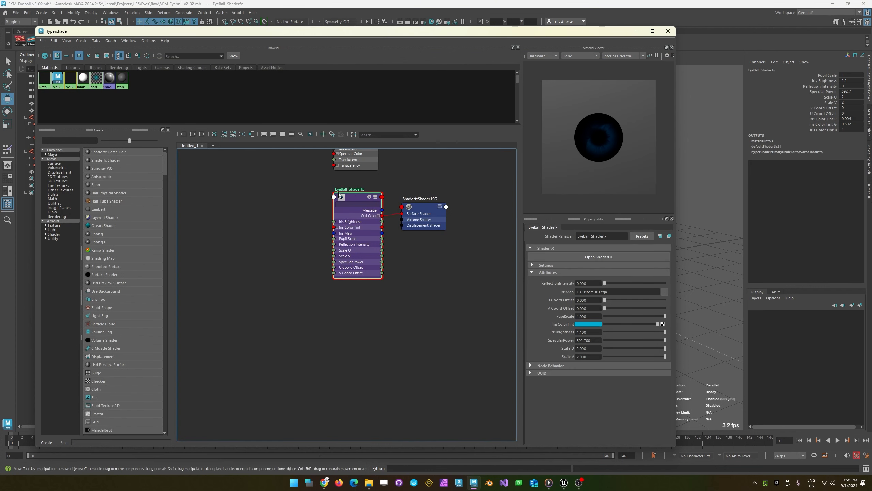
key("ctrl+d")
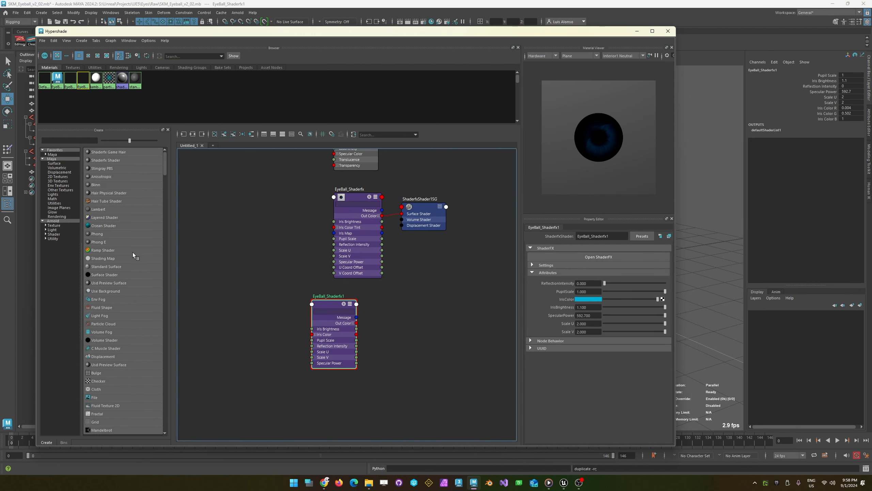
left_click_drag(319, 300, 278, 282)
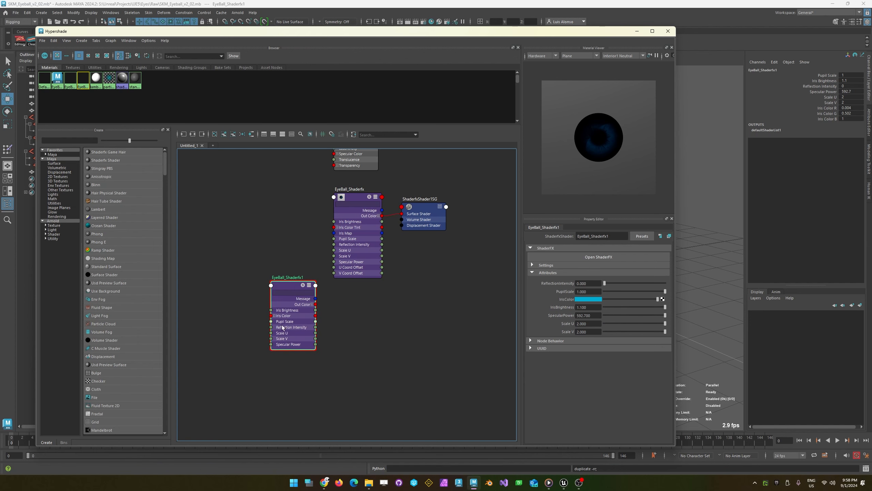
- Inspect the ShaderFX graph of the EyeBall_Shaderfx1 copy, close it, and compare the copy's attributes with those of EyeBall_Shaderfx
key("e")
left_click(578, 256)
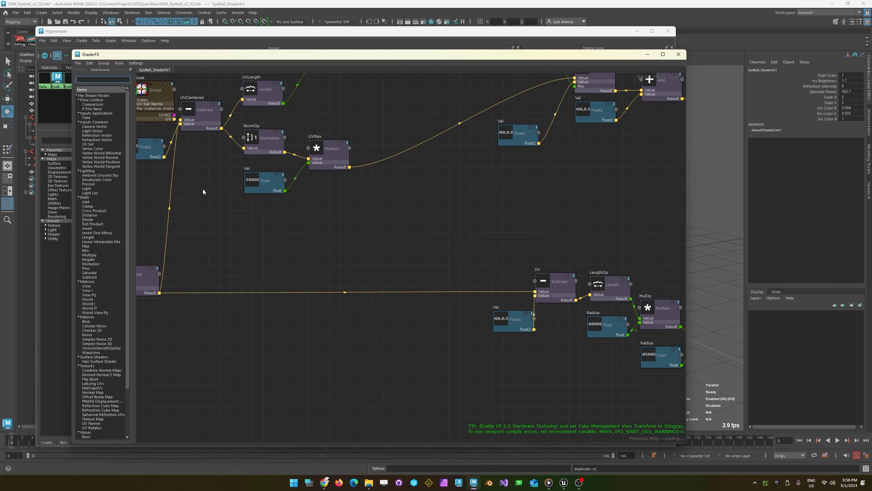
left_click(679, 55)
left_click(352, 197)
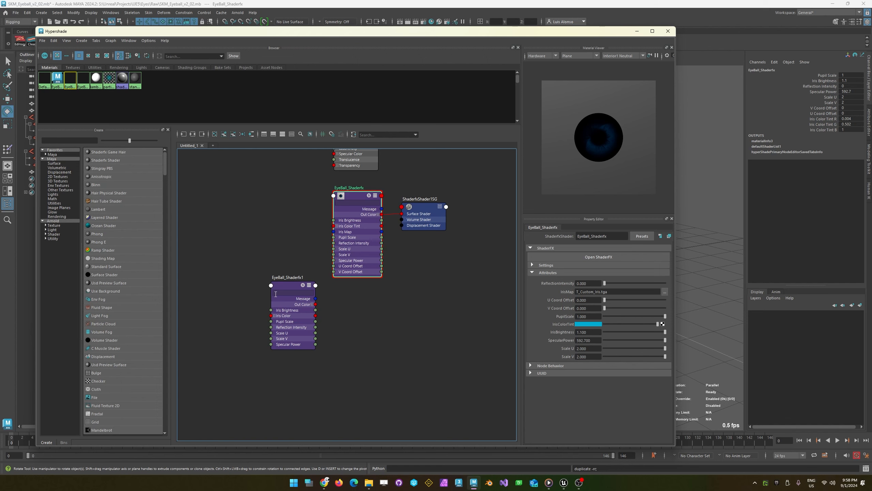
left_click_drag(279, 290, 278, 299)
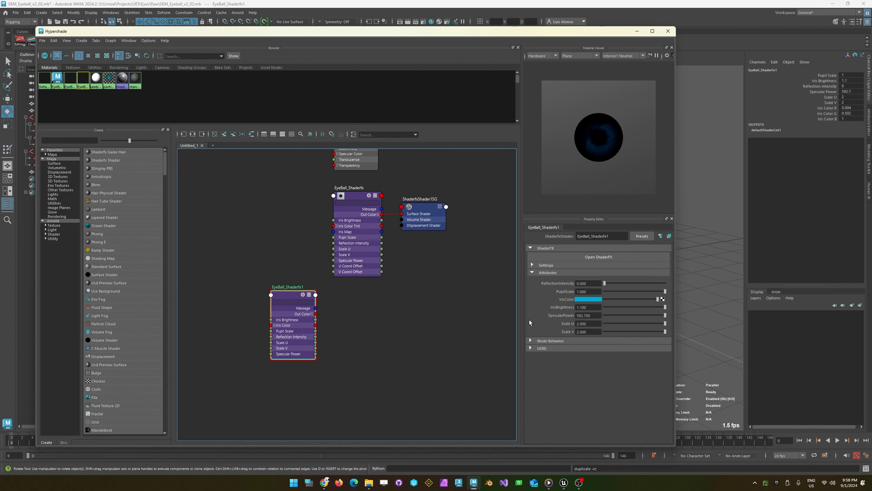
- Cycle the EyeBall_Shaderfx1 node through its attribute display levels, ending on the full attribute list
key("2")
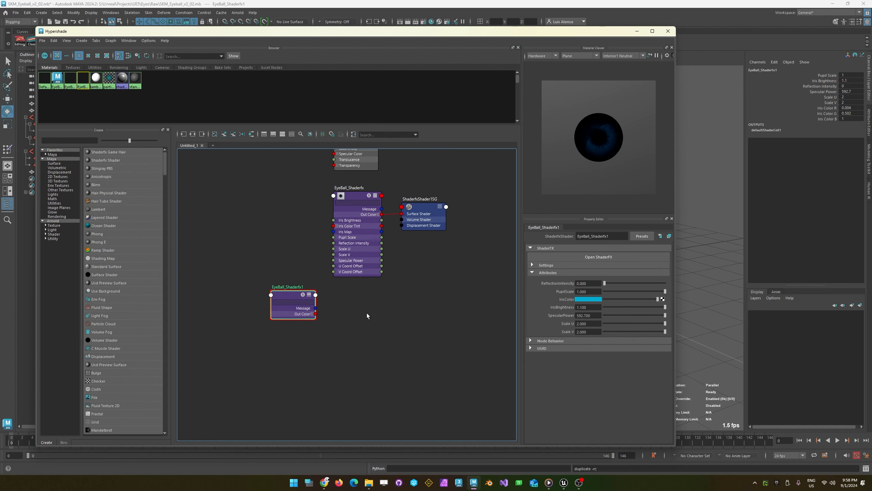
key("3")
key("1")
key("3")
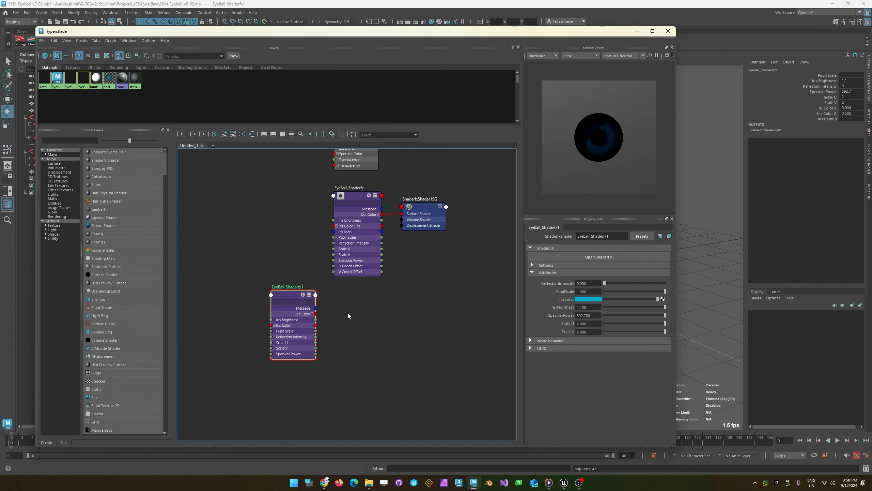
left_click(336, 328)
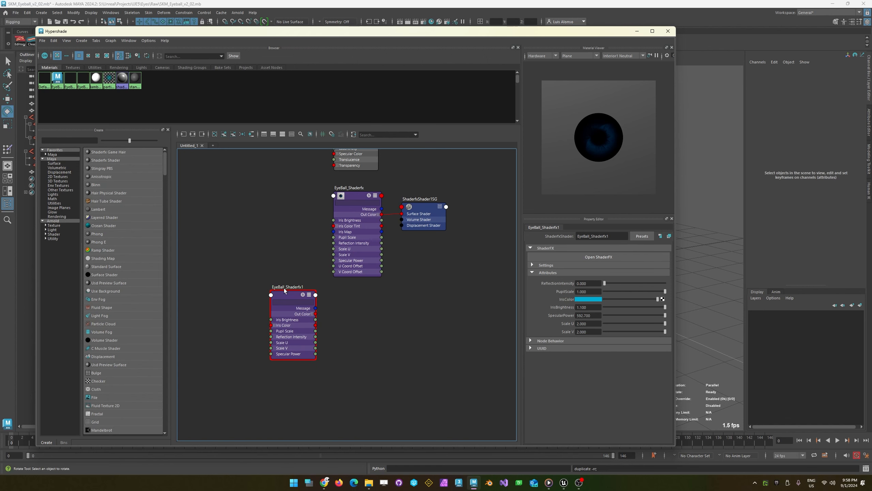
- Rearrange the graph so EyeBall_Shaderfx1 sits above EyeBall_Shaderfx and its ShaderfxShader1SG shading group
left_click_drag(285, 290, 268, 231)
left_click_drag(336, 306, 415, 213)
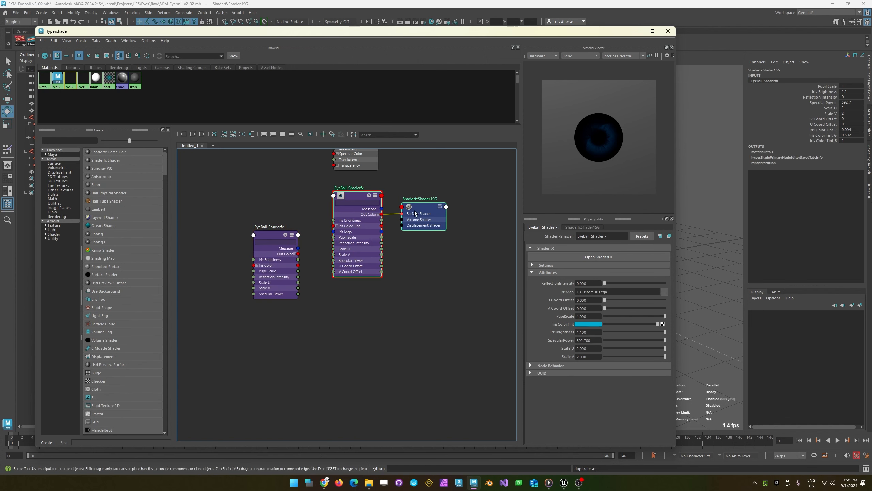
left_click_drag(381, 246, 364, 373)
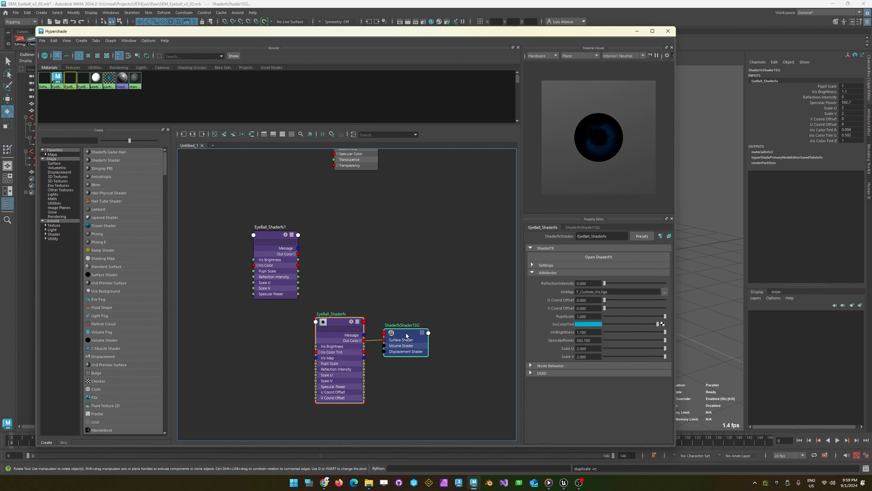
left_click_drag(269, 234, 342, 195)
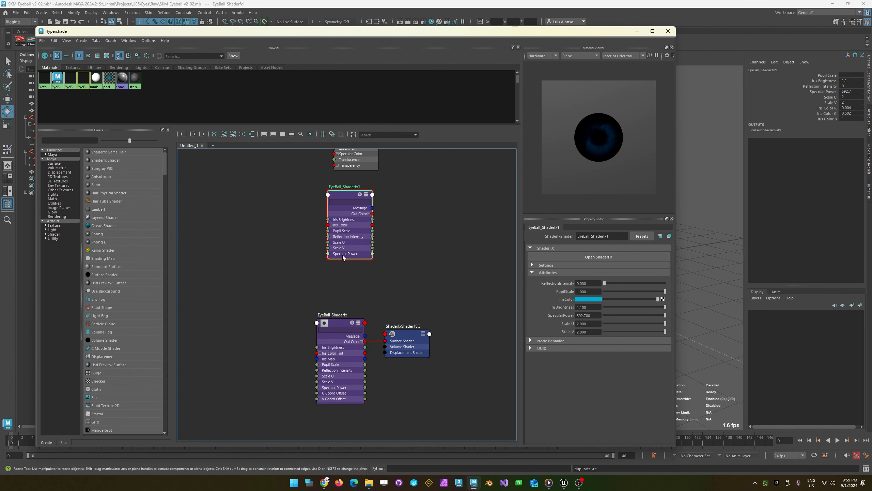
left_click(335, 273)
left_click_drag(302, 287, 414, 355)
left_click_drag(333, 327, 342, 307)
left_click(288, 278)
scroll(311, 211, "up", 2)
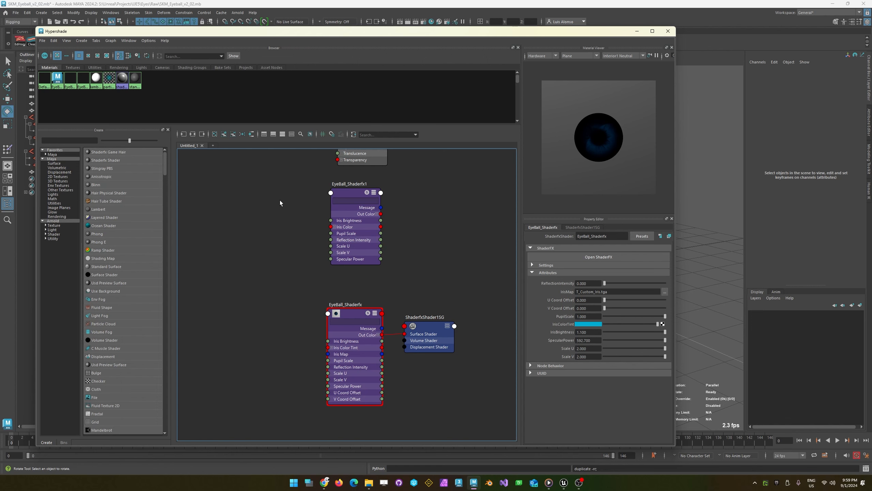
left_click_drag(347, 195, 349, 186)
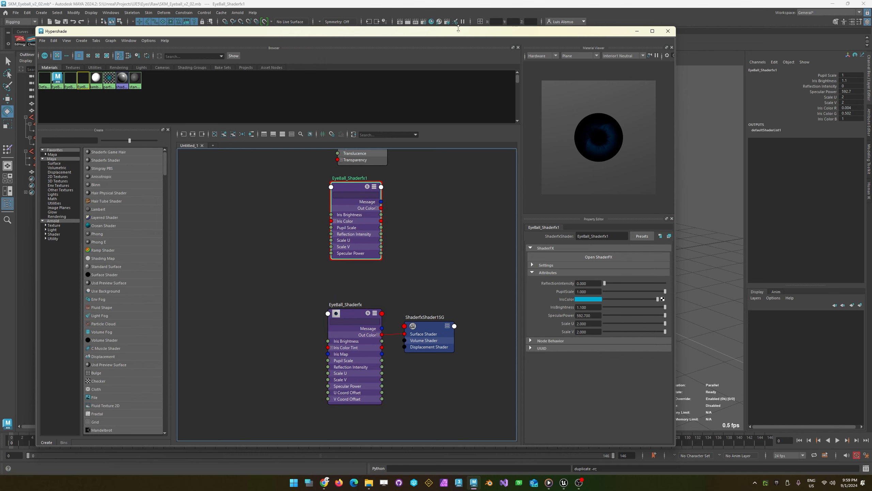
- Uncover the viewport beside the Hypershade and assign the EyeBall_Shaderfx1 material to the plane pPlane1
mouse_move(448, 34)
left_mouse_down()
mouse_move(421, 315)
mouse_move(452, 99)
mouse_move(441, 36)
left_mouse_up()
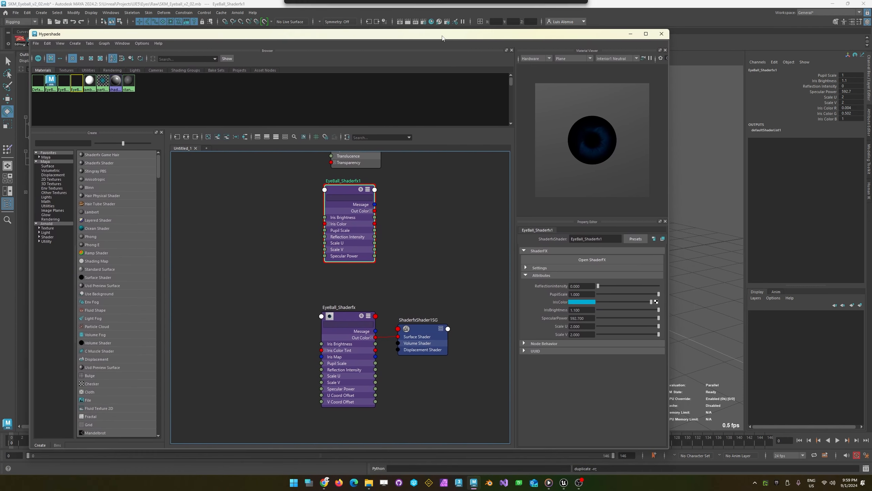
left_click(344, 316)
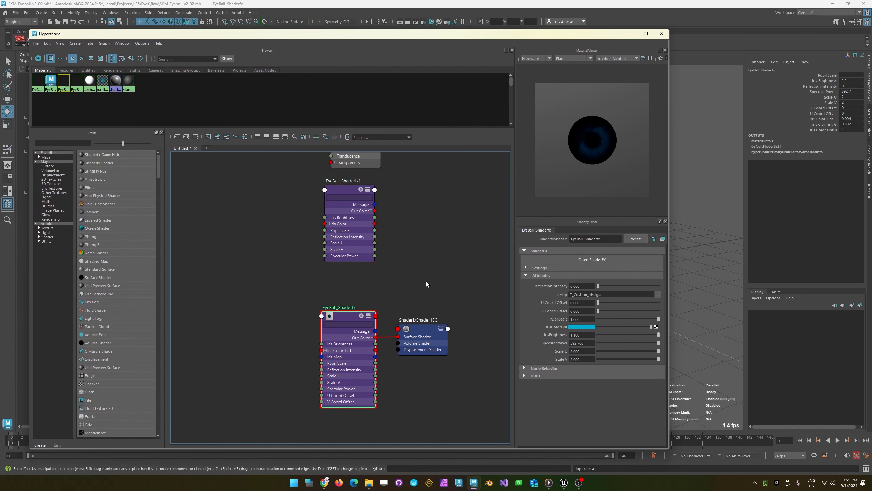
left_click(452, 270)
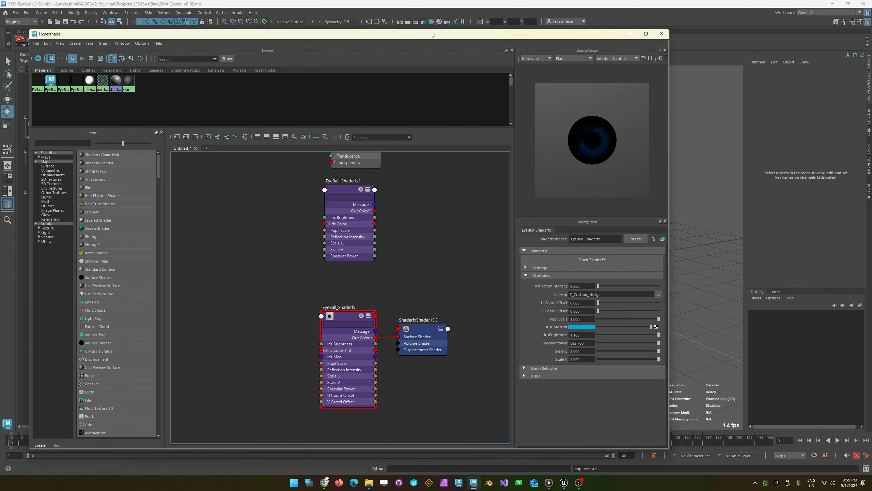
left_click_drag(462, 37, 868, 47)
left_click(368, 328)
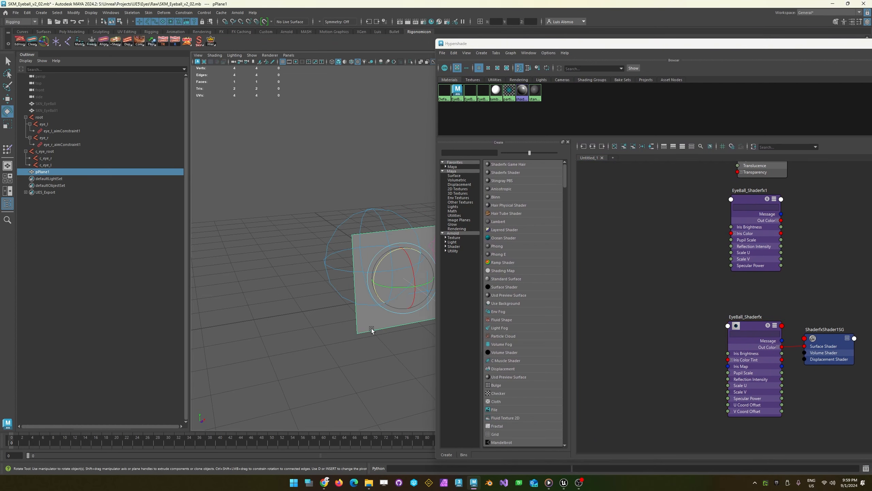
left_click(750, 326)
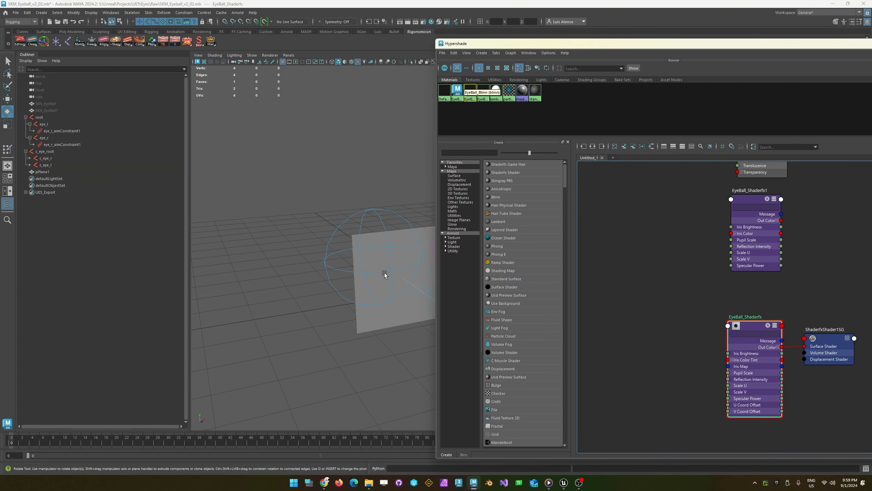
left_click(366, 323)
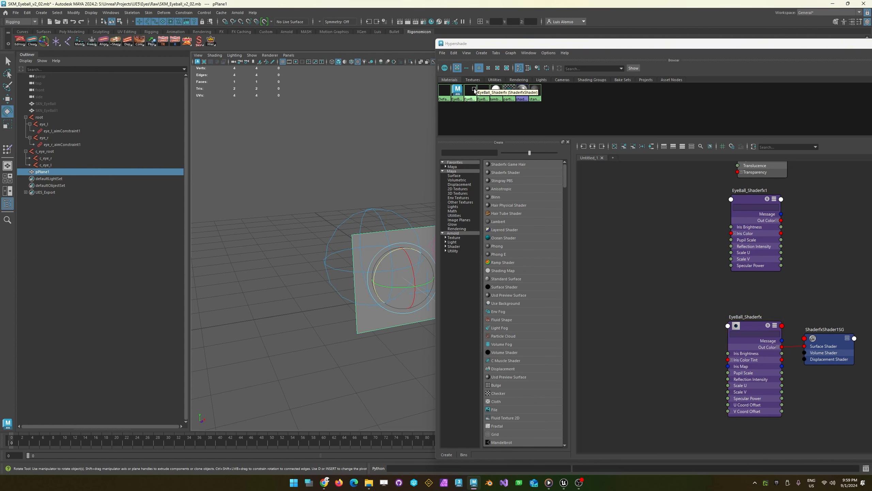
right_click_drag(485, 90, 481, 70)
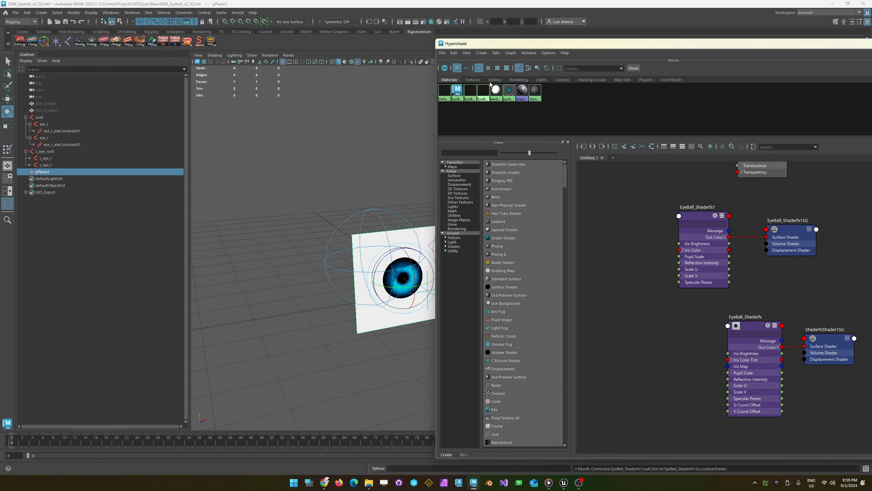
- Compare the property lists of the EyeBall_Shaderfx1 and EyeBall_Shaderfx materials
left_click(479, 97)
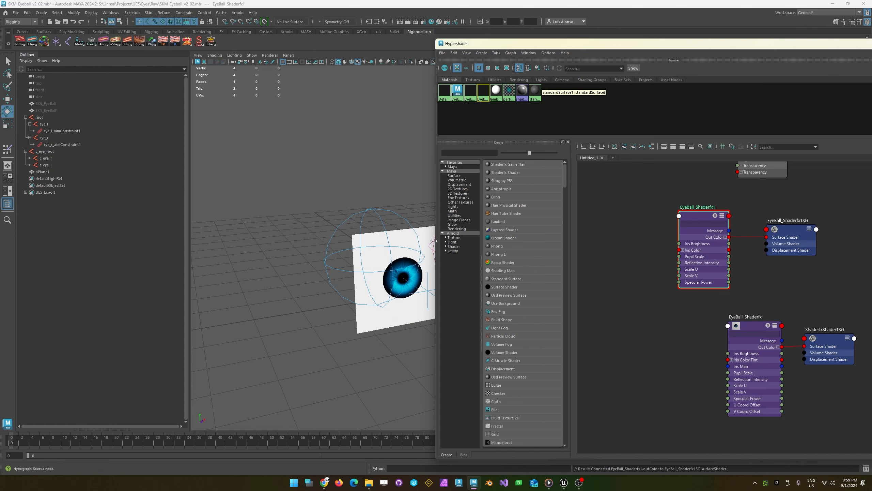
left_click_drag(639, 46, 159, 37)
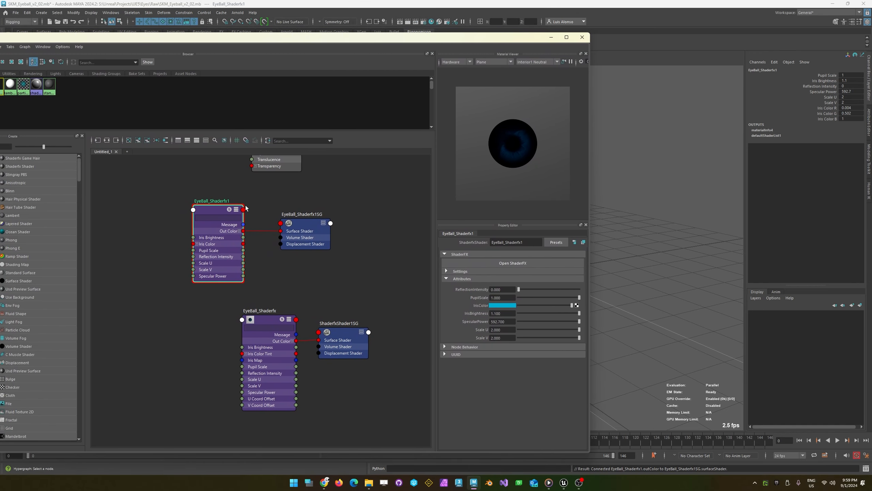
left_click_drag(280, 39, 476, 18)
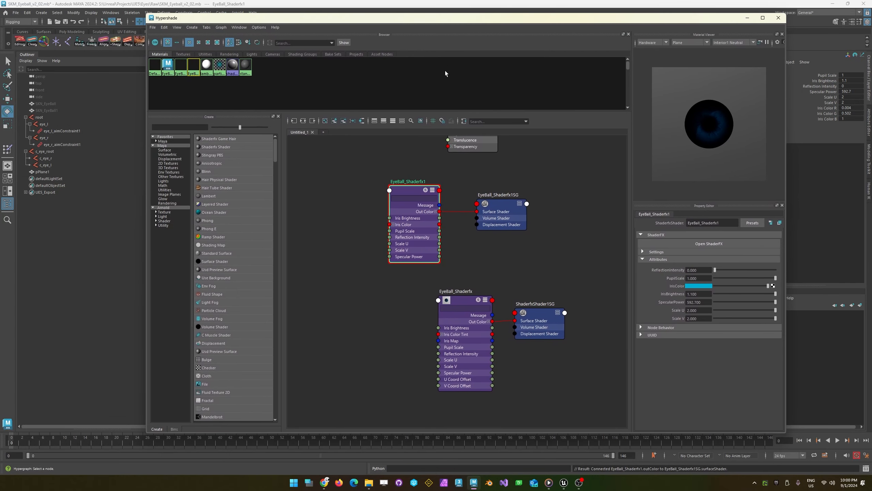
left_click(460, 302)
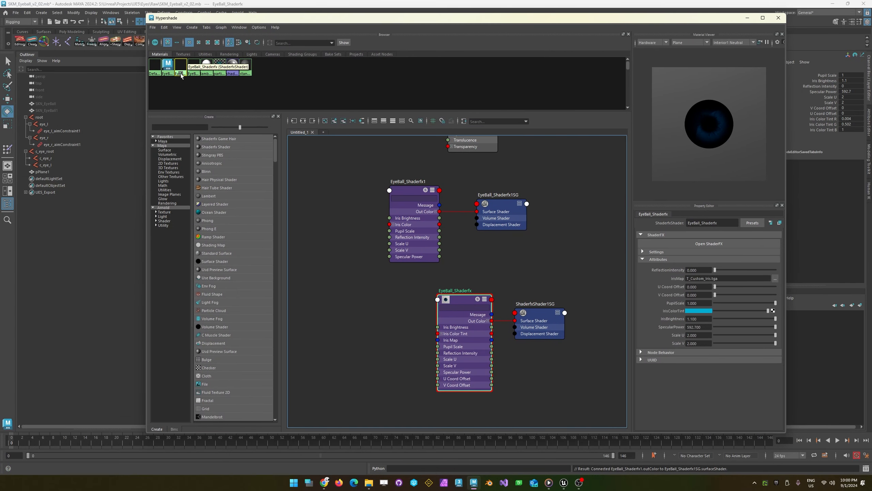
- Assign the original EyeBall_Shaderfx material to the plane pPlane1
left_click_drag(513, 17, 513, 48)
left_click_drag(239, 52, 537, 75)
left_click(372, 324)
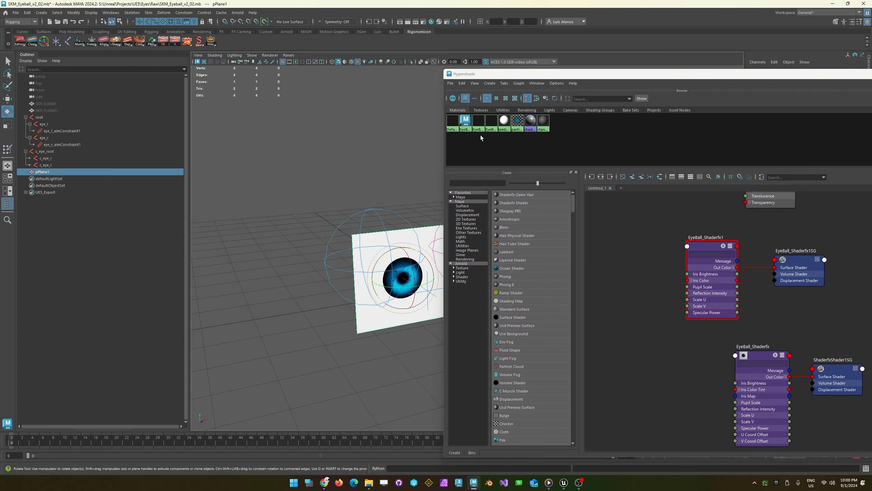
right_click_drag(479, 122, 476, 109)
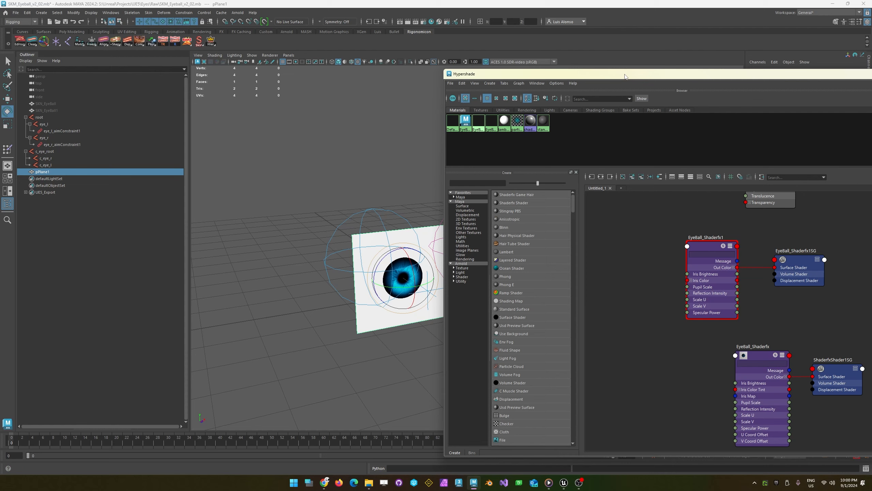
- Align the EyeBall_Shaderfx node and its ShaderfxShader1SG shading group directly beneath EyeBall_Shaderfx1 and its shading group
left_click_drag(625, 76, 180, 51)
left_click(342, 328)
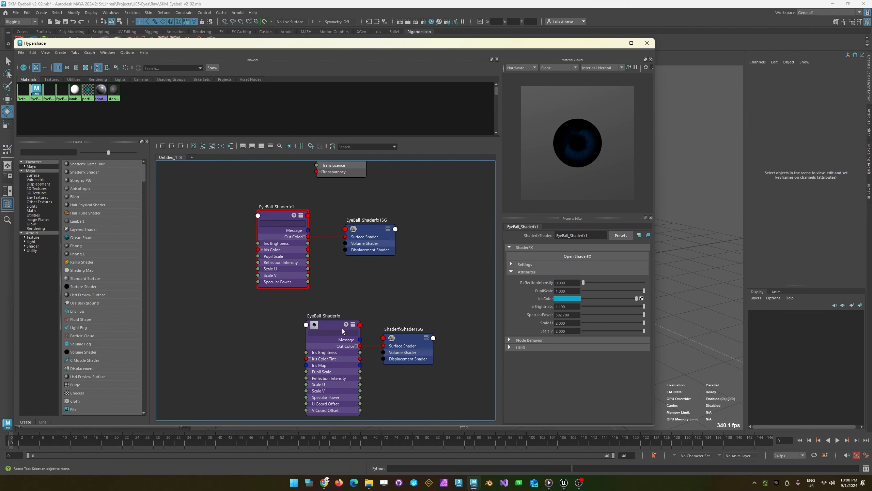
left_click_drag(334, 329, 293, 313)
left_click_drag(410, 341, 368, 319)
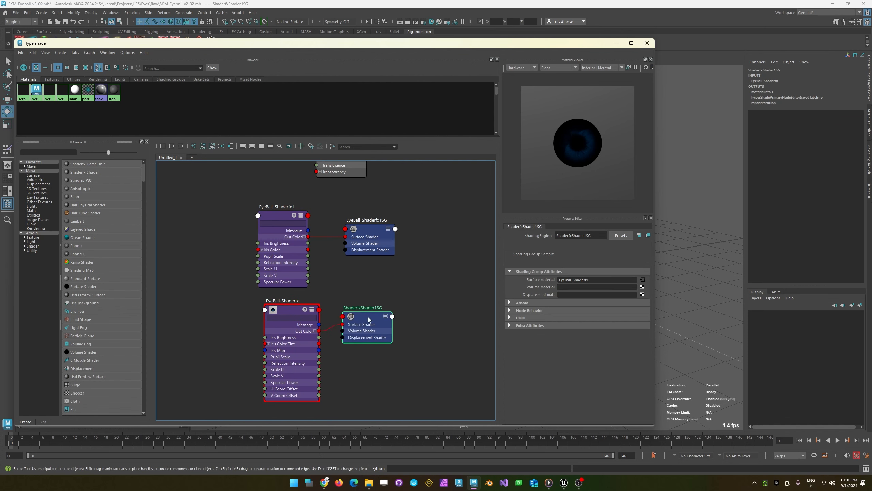
- Set the Iris Color Tint of EyeBall_Shaderfx to amber (R 1, G 0.563, B 0.004) and check it on the plane
left_click(301, 310)
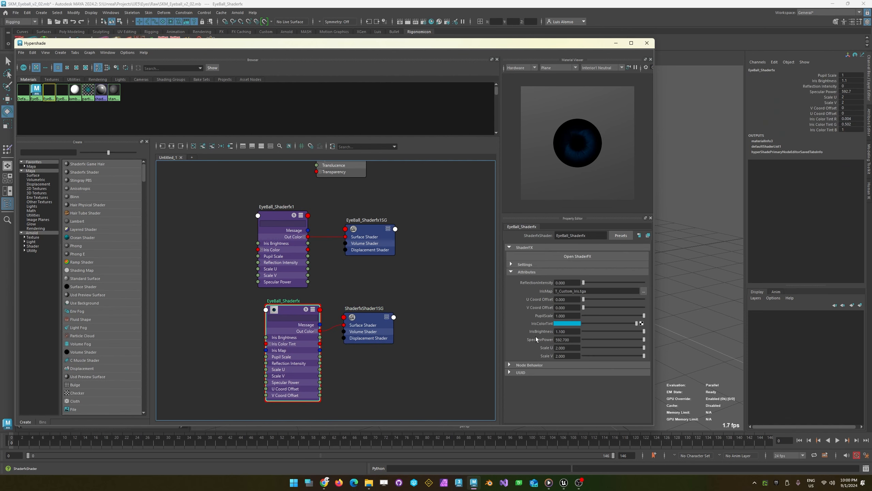
left_click(571, 327)
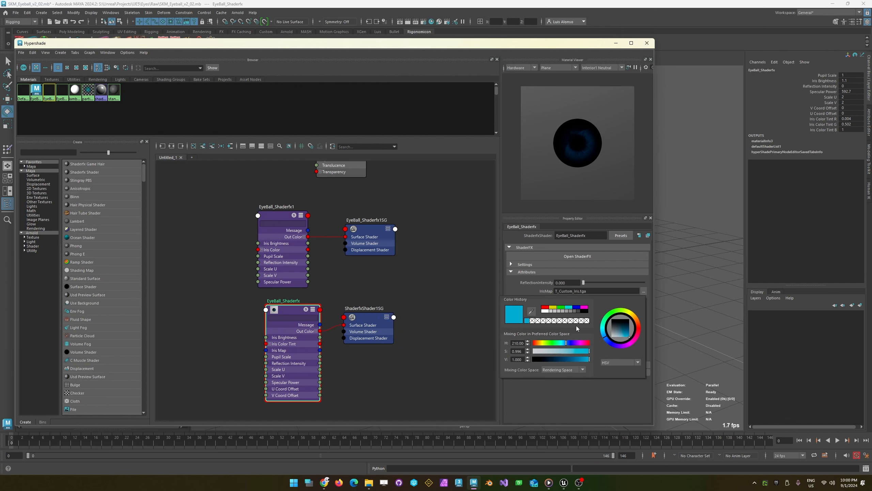
left_click_drag(637, 338, 639, 319)
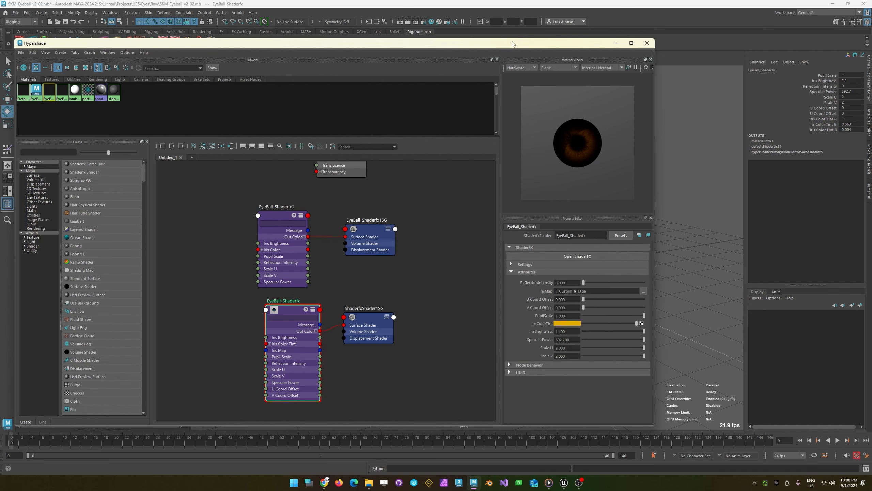
left_click_drag(512, 42, 194, 44)
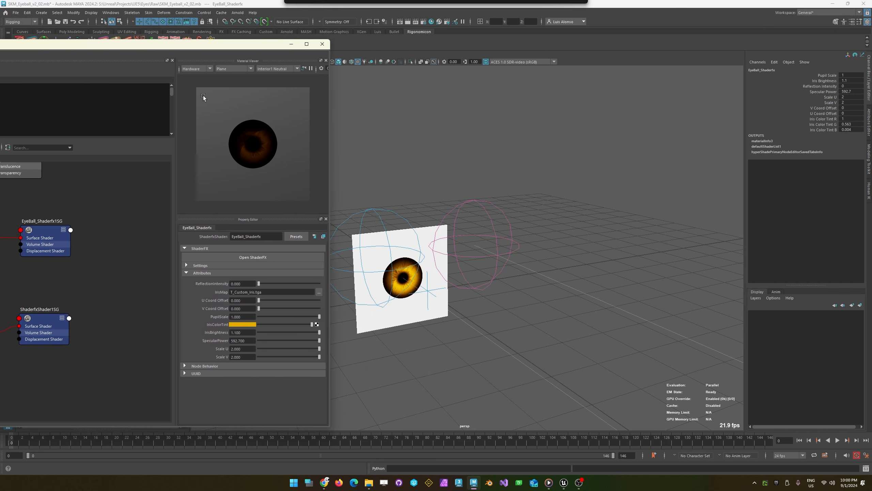
left_click(242, 324)
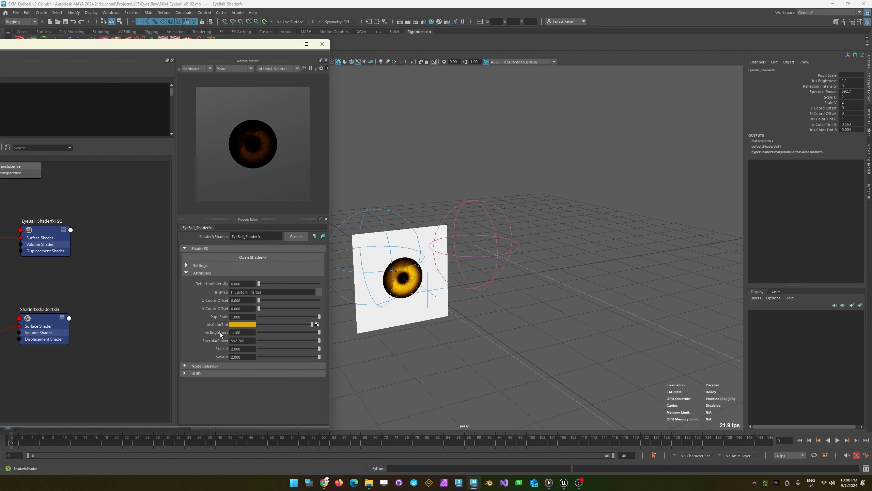
- Set the Iris Brightness of EyeBall_Shaderfx to about 0.256 and bring the whole Hypershade window back into view
left_click(231, 332)
left_click_drag(319, 332, 272, 326)
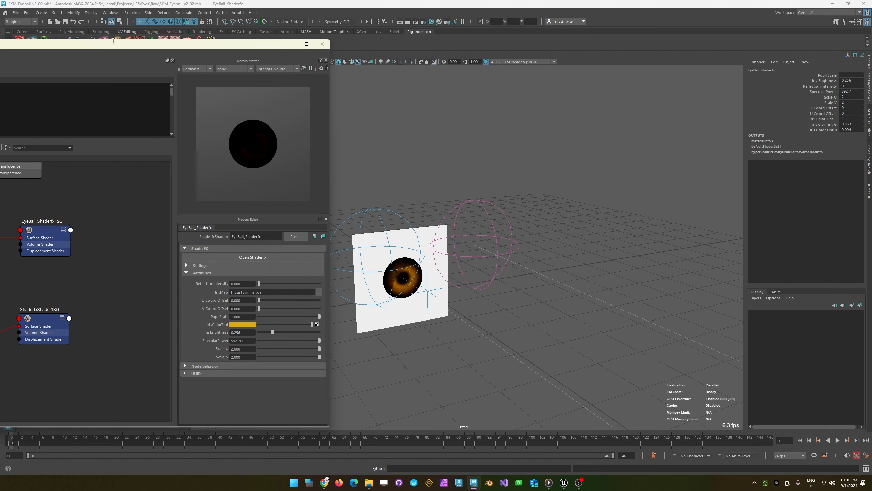
left_click_drag(113, 42, 461, 34)
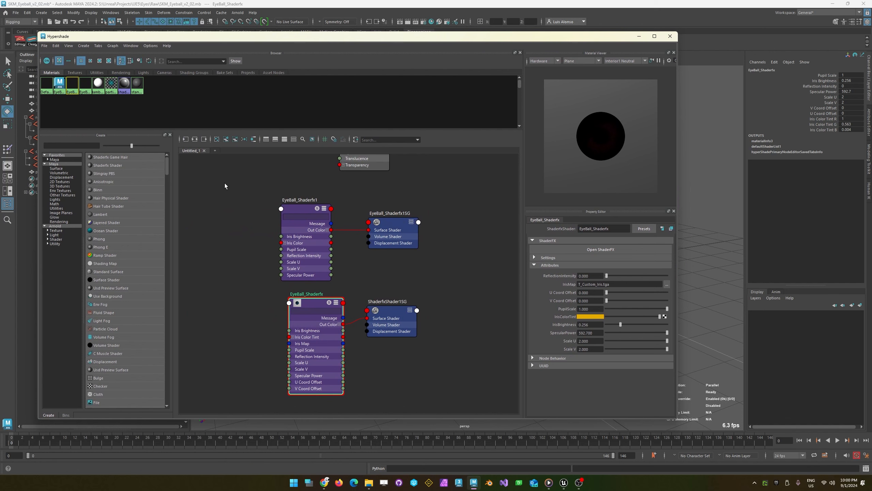
- Line up the EyeBall_Shaderfx1 node and its EyeBall_Shaderfx1SG shading group above the EyeBall_Shaderfx node pair
left_click_drag(304, 208, 336, 196)
left_click_drag(391, 223, 409, 201)
mouse_move(331, 197)
left_mouse_down()
mouse_move(303, 190)
mouse_move(318, 195)
left_mouse_up()
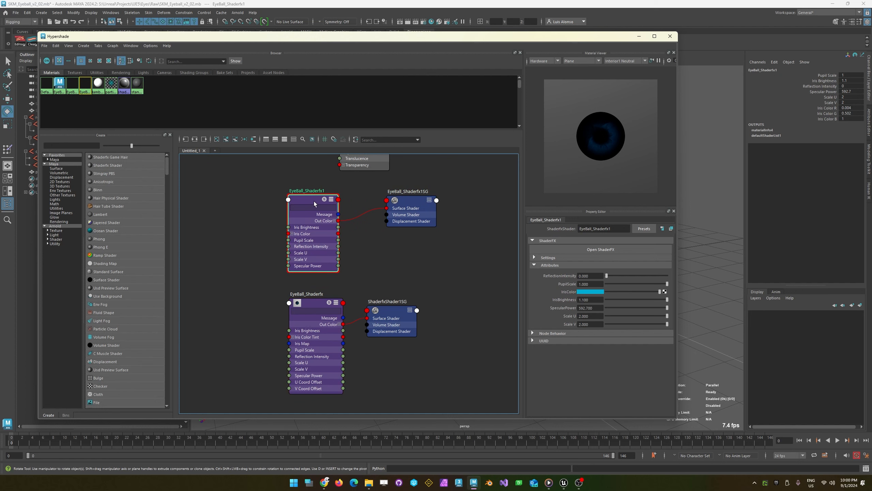
left_click_drag(313, 203, 302, 199)
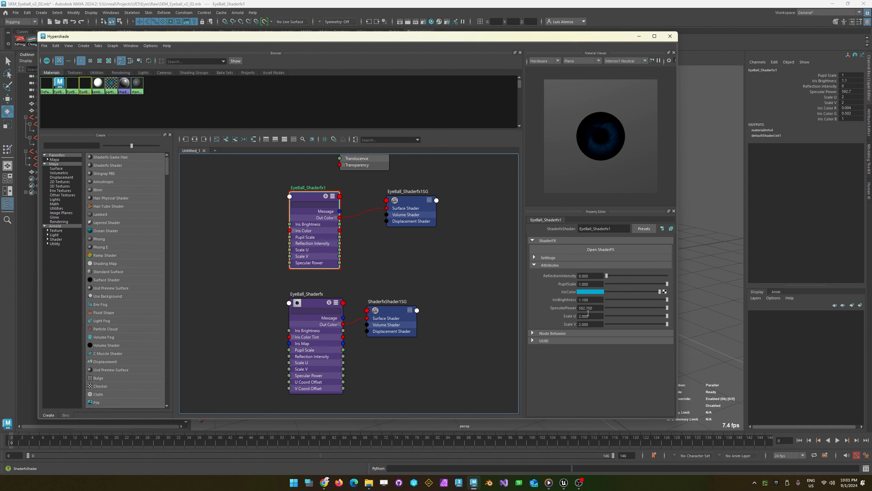
- Browse for the Iris Map of EyeBall_Shaderfx, preview T_Custom_Iris.tga and leave without importing a new image
left_click(306, 306)
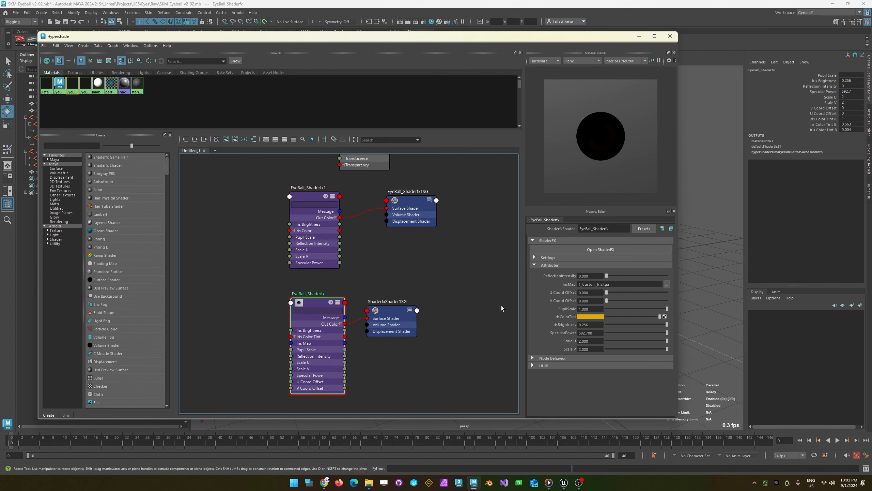
left_click(667, 284)
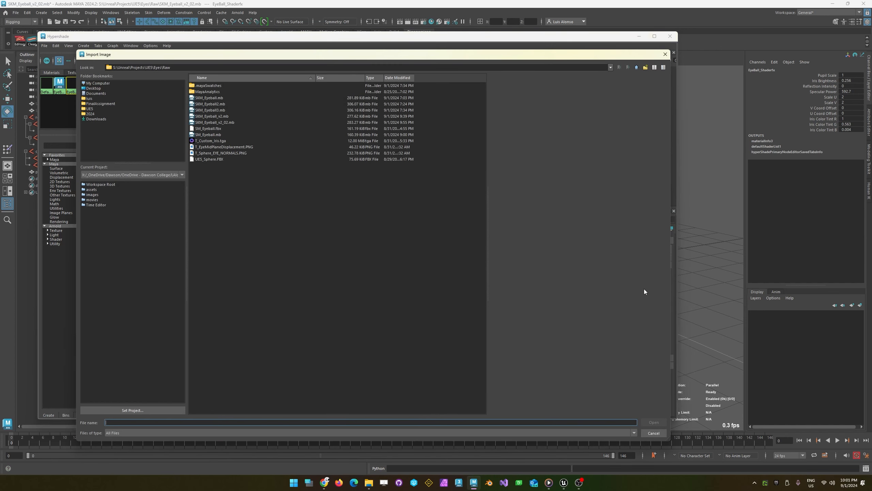
left_click(203, 141)
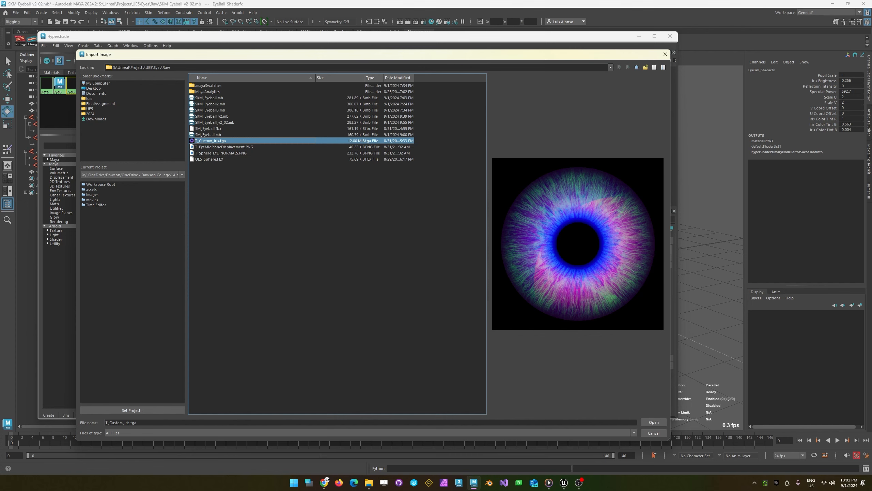
left_click(653, 433)
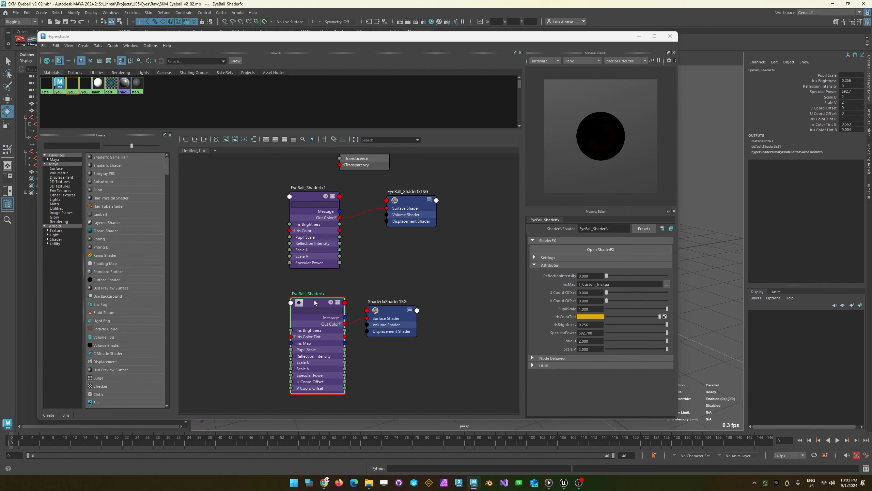
- Open the ShaderFX graph of EyeBall_Shaderfx and view the complete node network
left_click(600, 250)
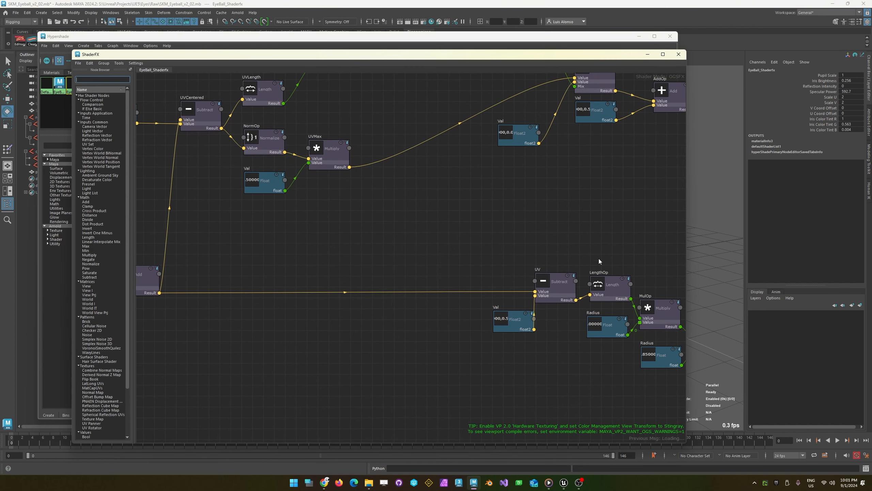
scroll(501, 235, "down", 8)
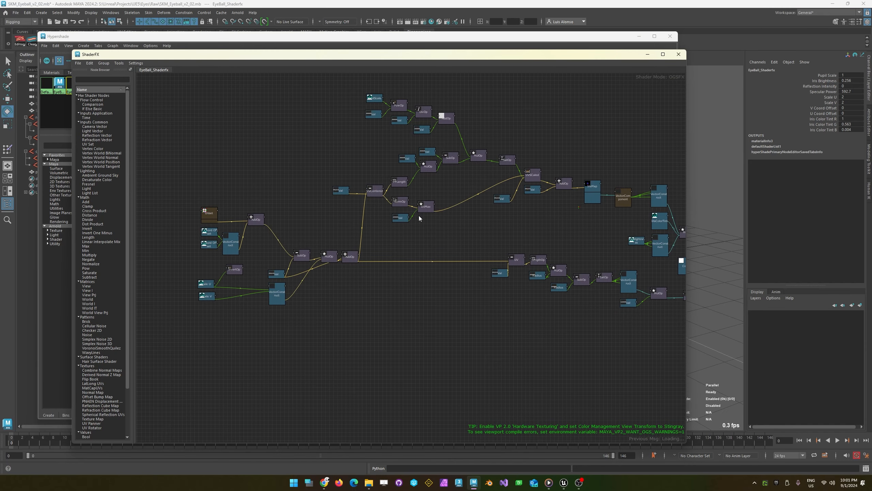
middle_click_drag(520, 250, 443, 258)
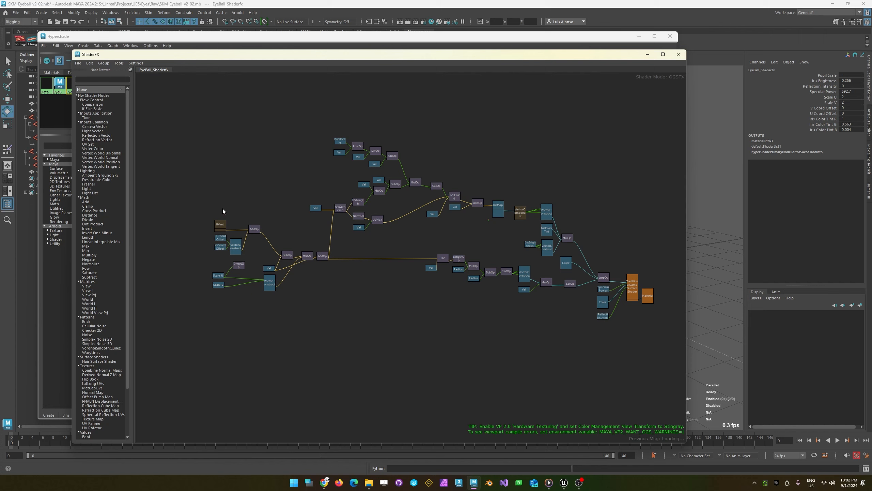
- Group the U and V Coord Offset, VectorConstruct and AddOp nodes closer to UVset, and return from the shader windows to the viewport
right_click_drag(218, 215, 321, 313, "alt")
left_click_drag(210, 236, 217, 202)
mouse_move(175, 385)
left_mouse_down()
mouse_move(232, 269)
mouse_move(214, 271)
left_mouse_up()
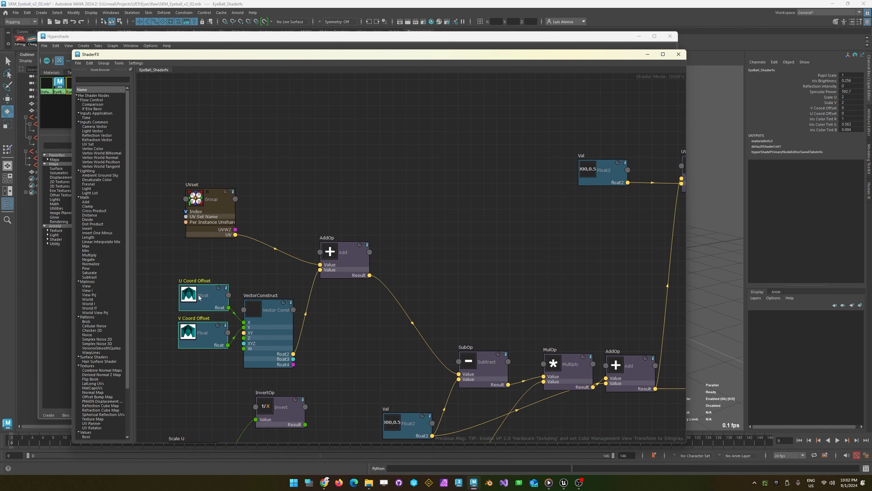
left_click_drag(199, 300, 200, 275)
left_click_drag(263, 319, 265, 280)
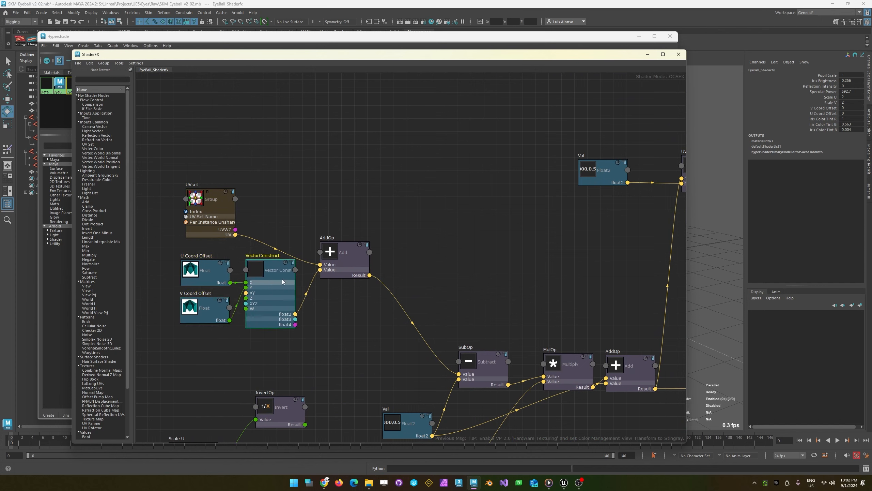
left_click_drag(342, 256, 344, 235)
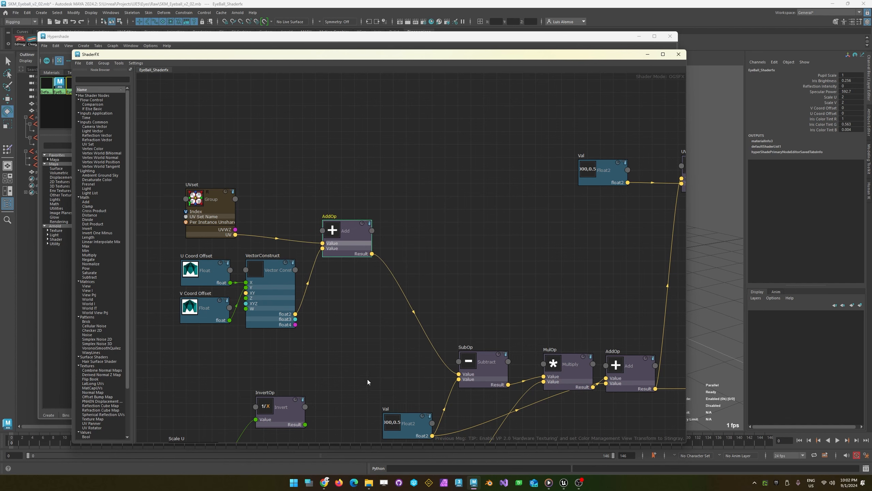
scroll(368, 379, "down", 4)
scroll(414, 273, "up", 3)
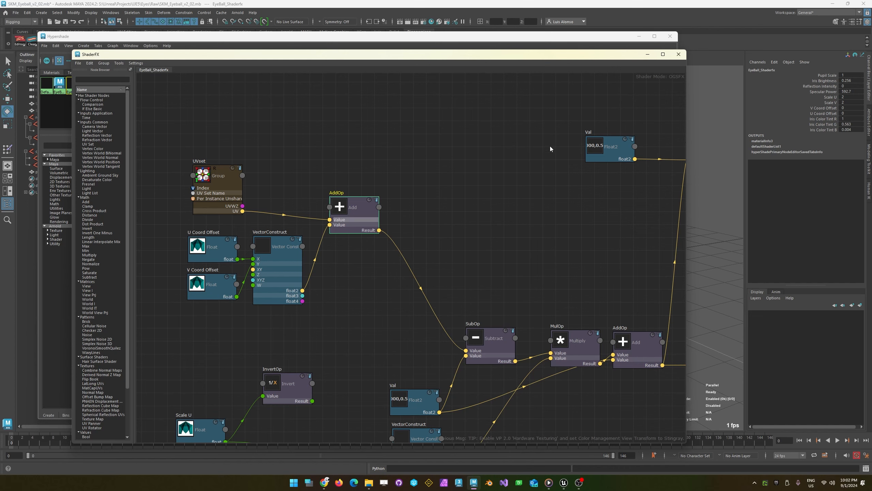
left_click(680, 55)
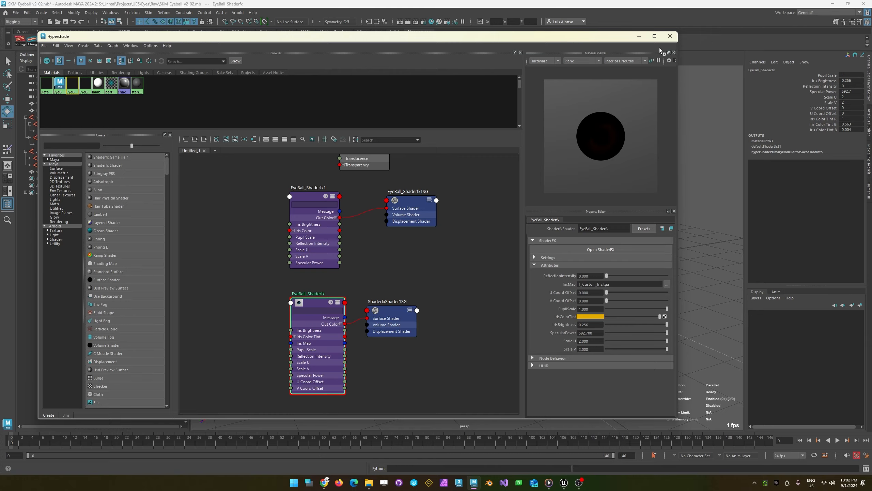
left_click(639, 37)
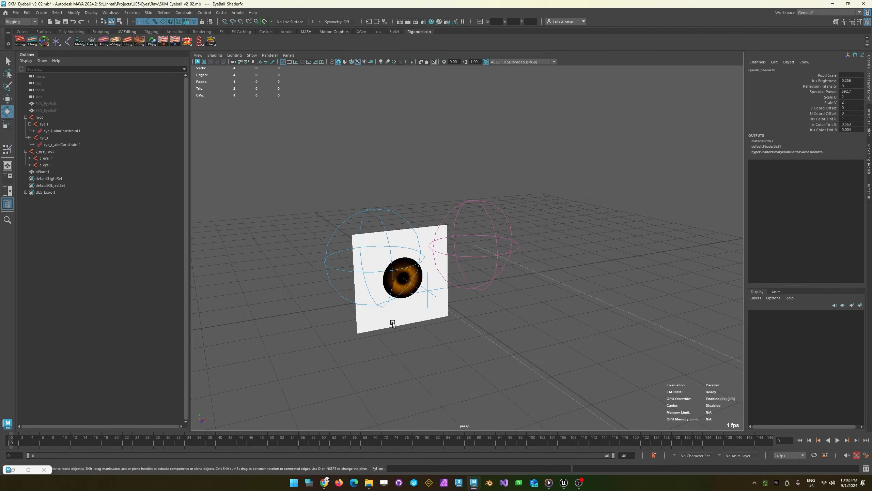
- Create a Bacon joint and move it in front of the eyes to about X -0.23, Z 2.81
left_click_drag(392, 322, 392, 340, "alt")
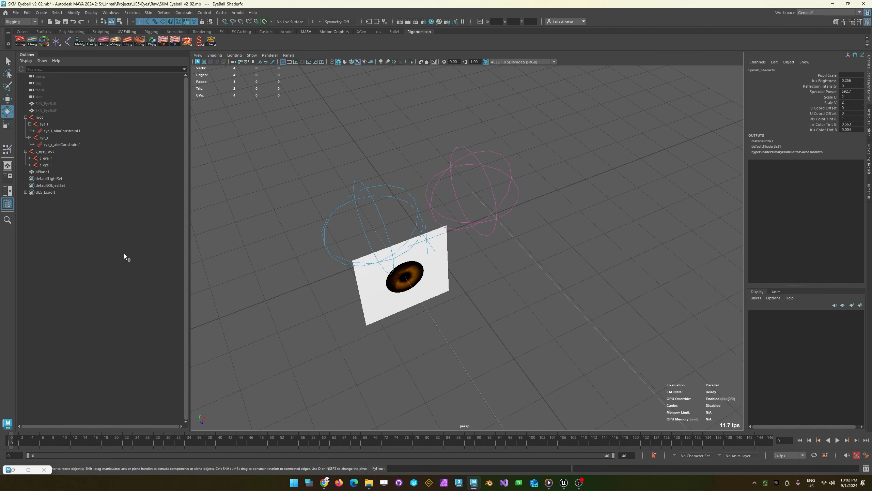
left_click(56, 41)
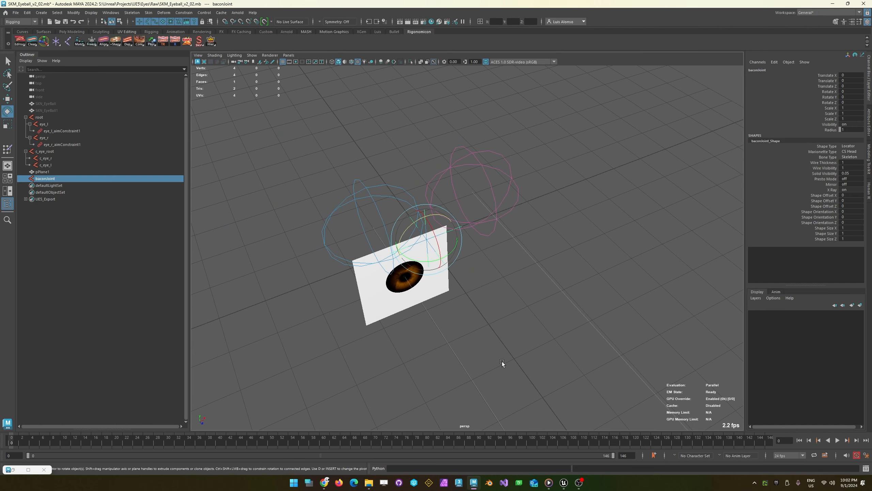
key("w")
middle_click_drag(459, 244, 509, 329)
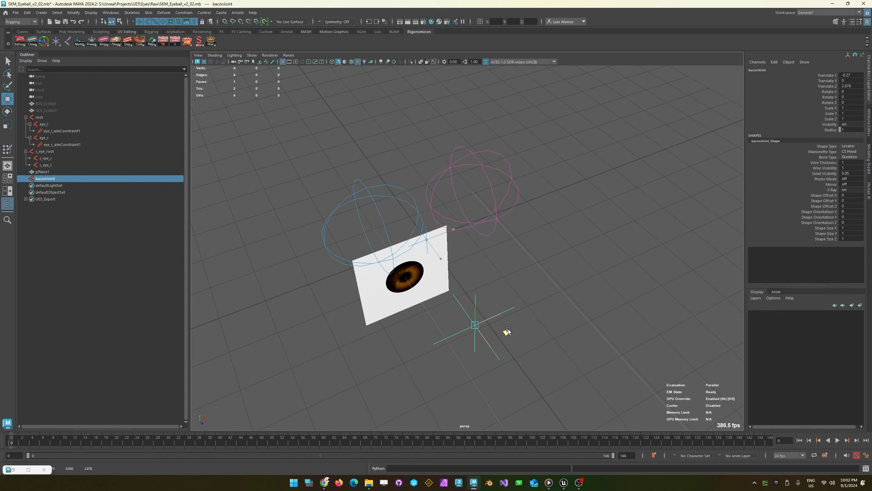
- Move pPlane1 forward to Translate Z 4.415 and match the translation of baconJoint to the plane
left_click(422, 291)
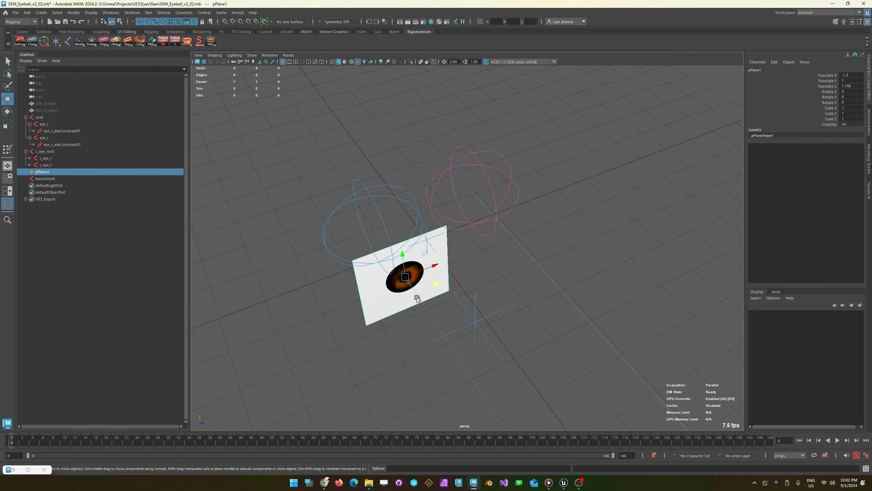
left_click_drag(416, 292, 363, 299)
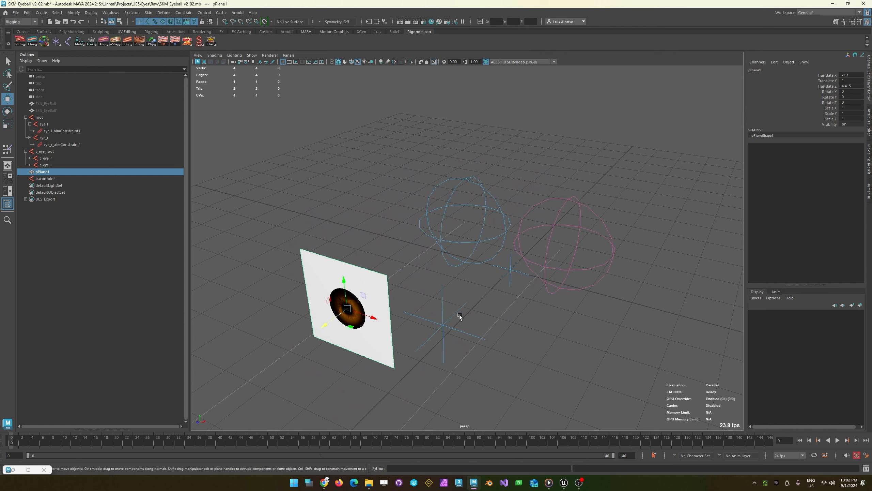
left_click(424, 337)
left_click(380, 340, "shift")
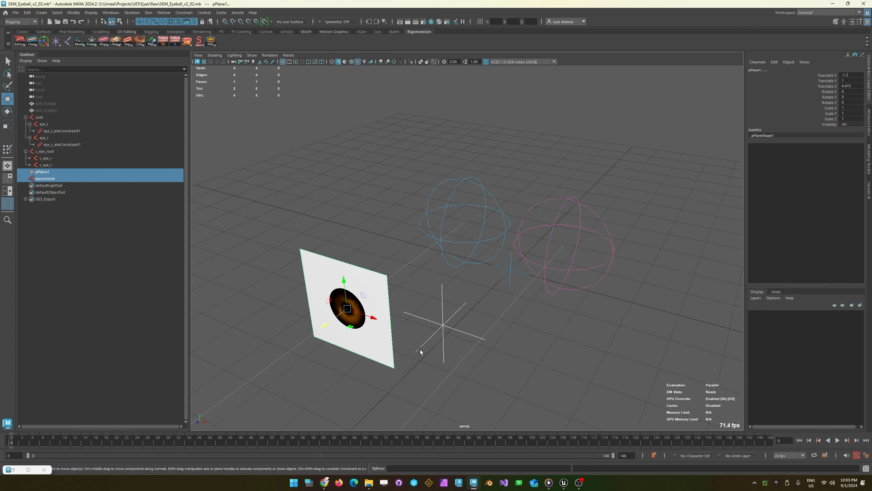
left_click(308, 325)
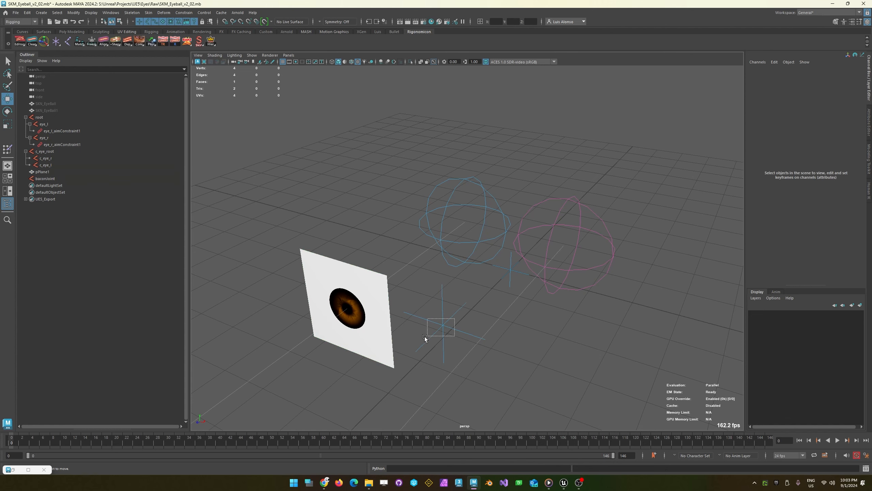
left_click_drag(425, 337, 425, 337)
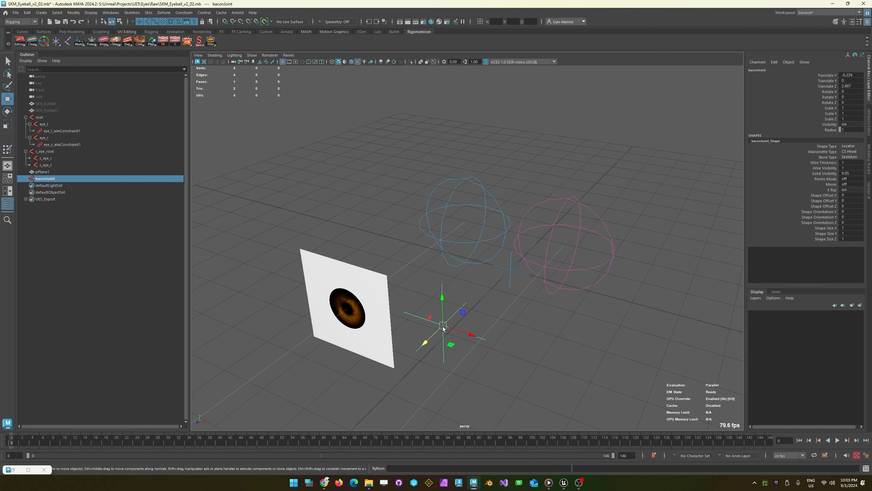
left_click(383, 332, "shift")
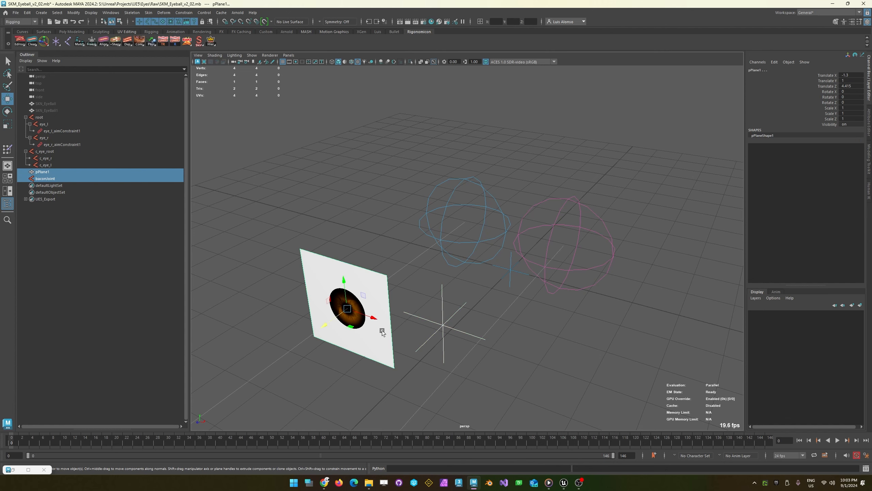
right_click(80, 42)
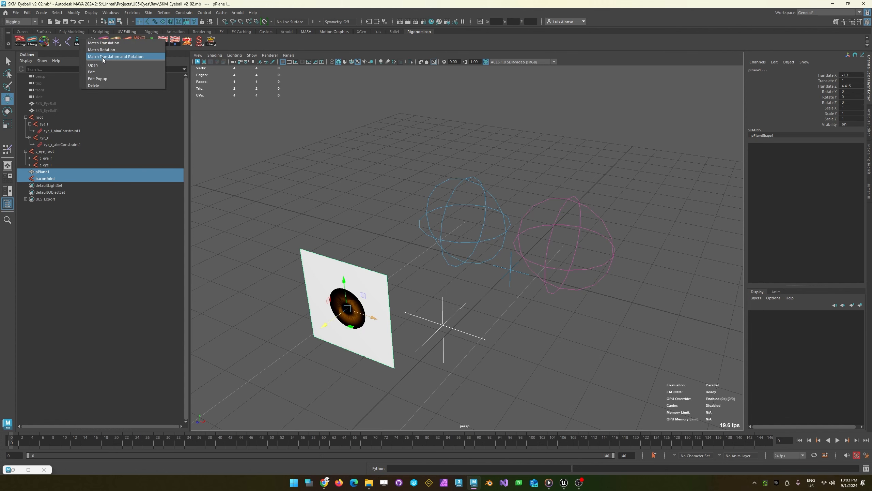
left_click(106, 45)
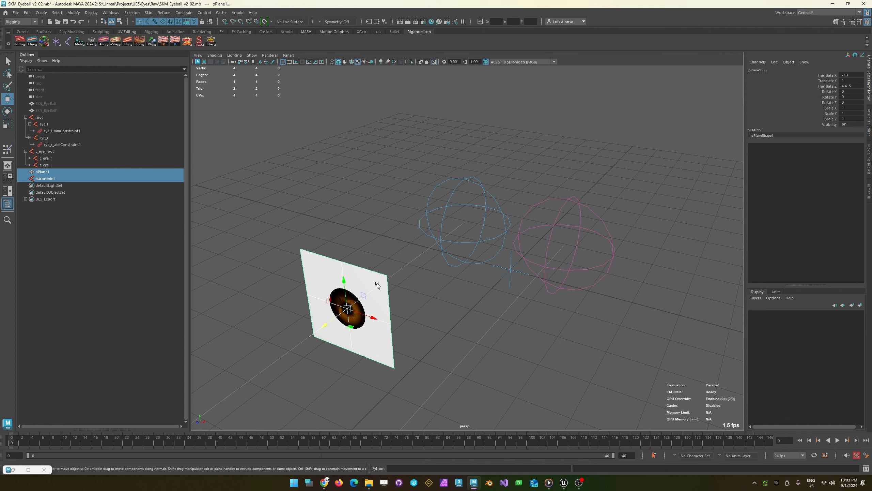
- Hide pPlane1 and select baconJoint for editing
left_click(420, 322)
left_click(345, 279)
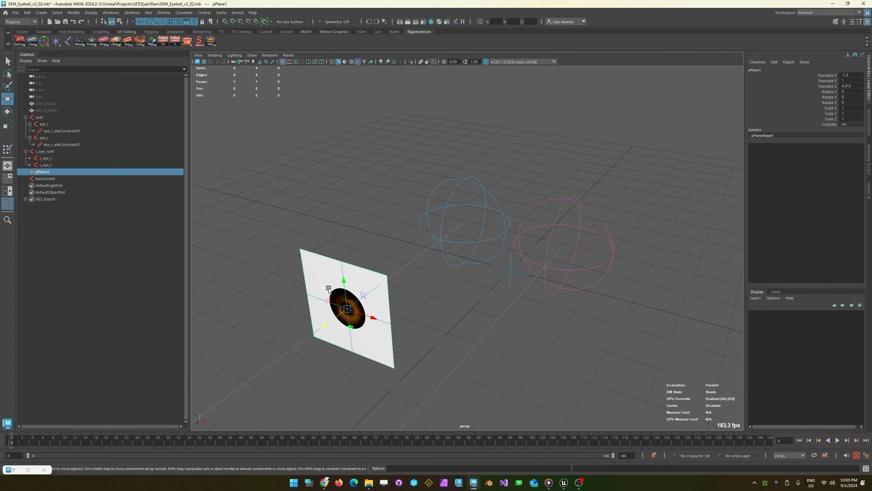
left_click_drag(263, 369, 474, 299, "alt")
left_click(552, 339)
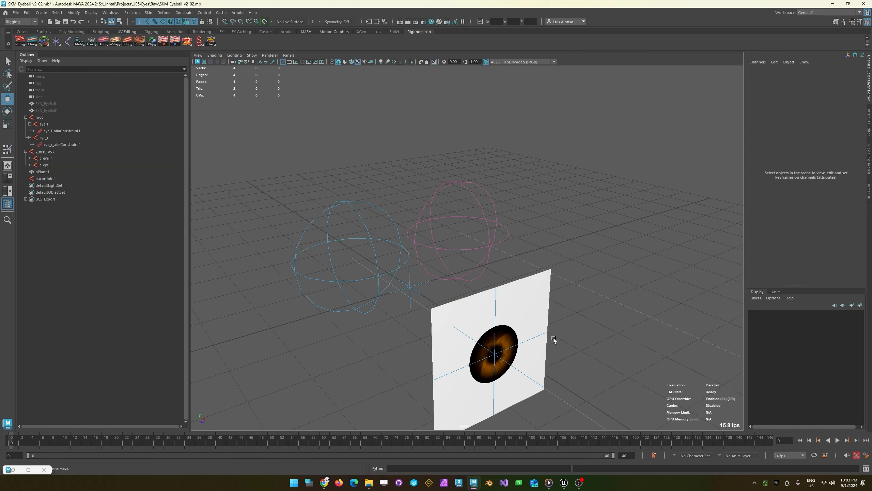
left_click(522, 321)
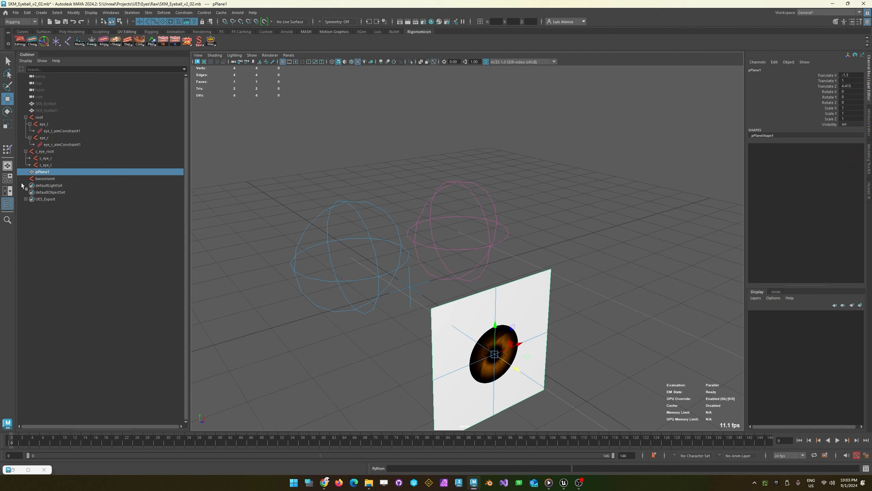
key("h")
left_click(503, 302)
left_click(495, 301)
middle_click_drag(547, 309, 495, 271, "alt")
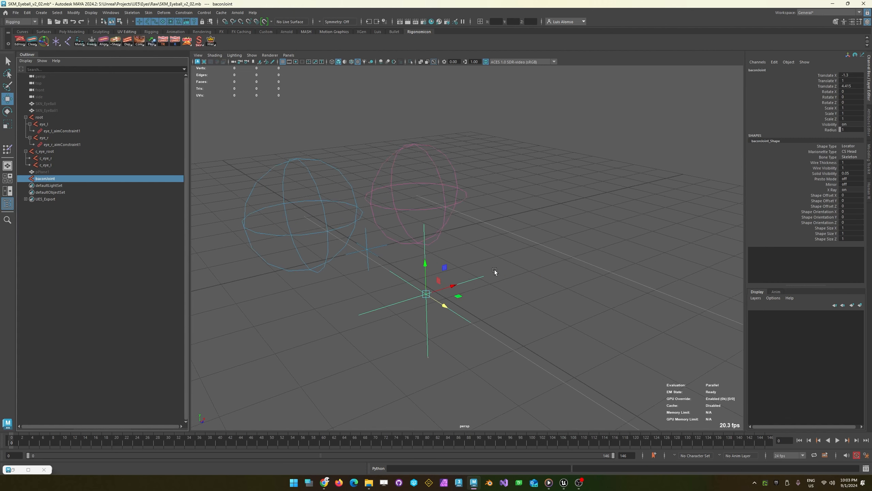
left_click_drag(495, 270, 472, 281, "alt")
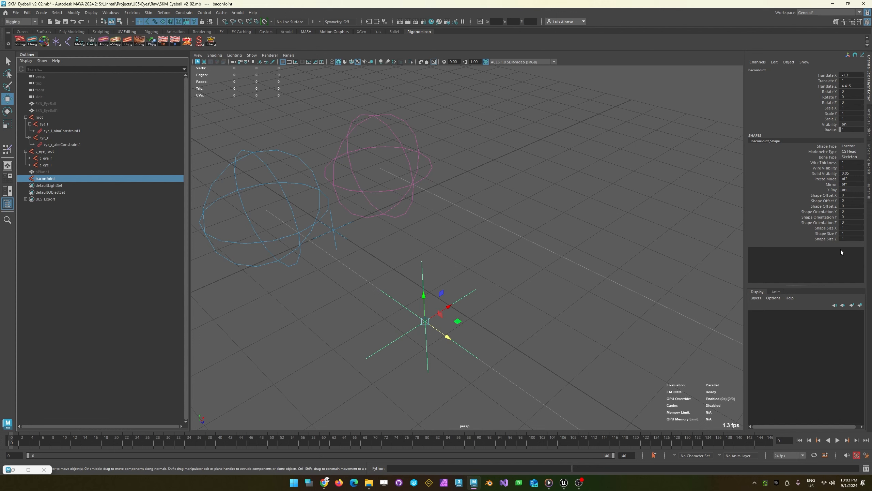
- Flatten the locator shape of baconJoint by setting its Shape Size Z to 0, and keep the joint selected
left_click(849, 239)
key("Return")
left_click_drag(325, 251, 346, 266, "alt")
left_click_drag(228, 312, 302, 341, "alt")
left_click(469, 340)
key("ctrl+z")
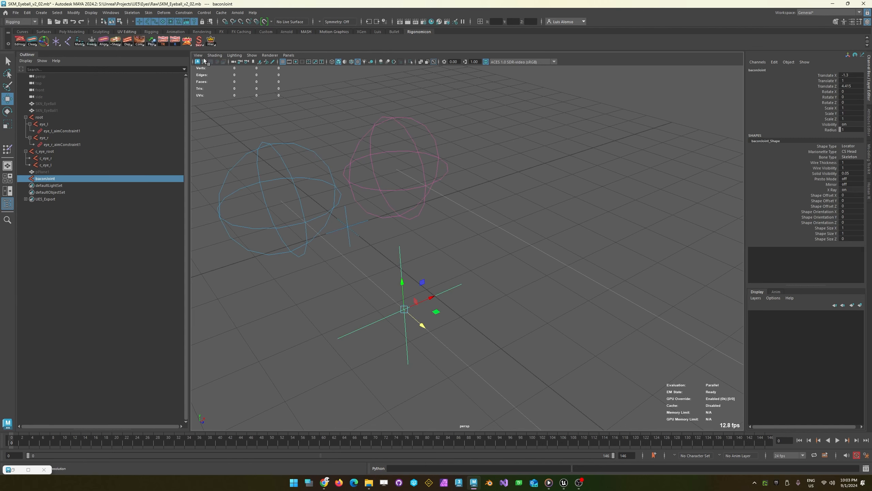
- Add a second Bacon bone shape to baconJoint and set its Shape Type to Square
right_click(117, 41)
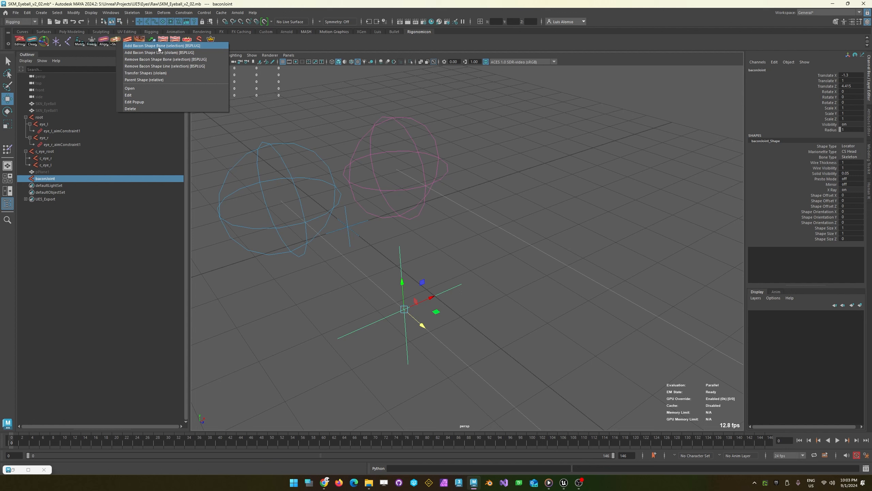
left_click(159, 46)
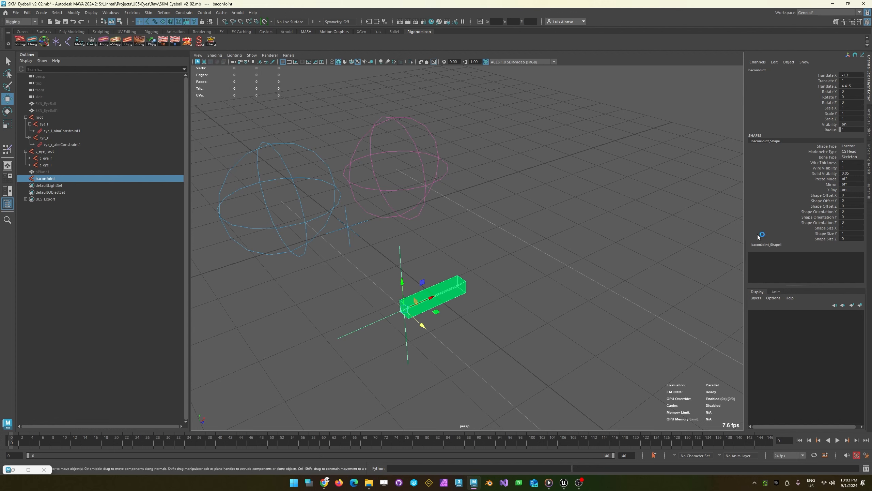
left_click(764, 245)
left_click(848, 152)
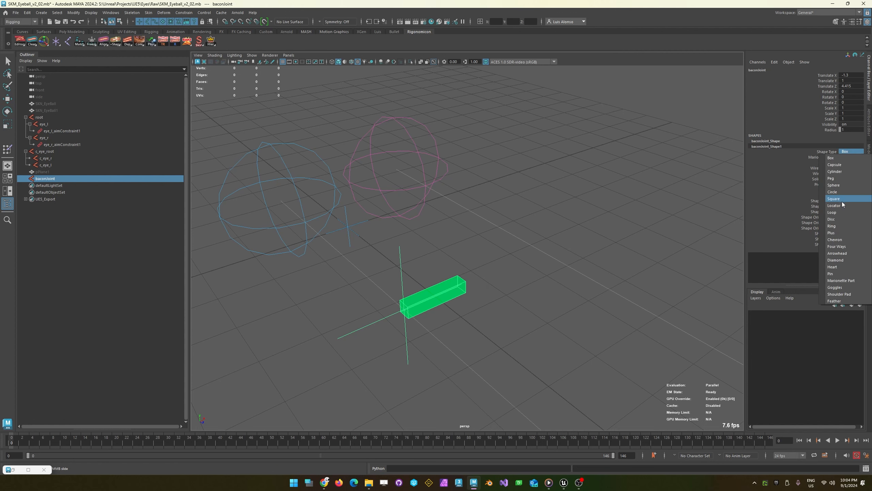
left_click(837, 199)
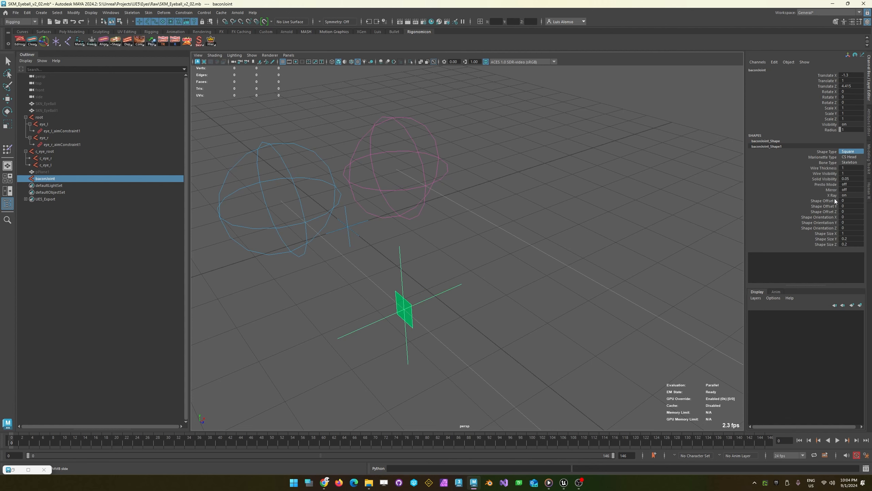
- Set the square shape's Shape Size Y and Z to 1 and its Shape Orientation Y to 90
left_click_drag(852, 238, 852, 246)
type("2")
key("Return")
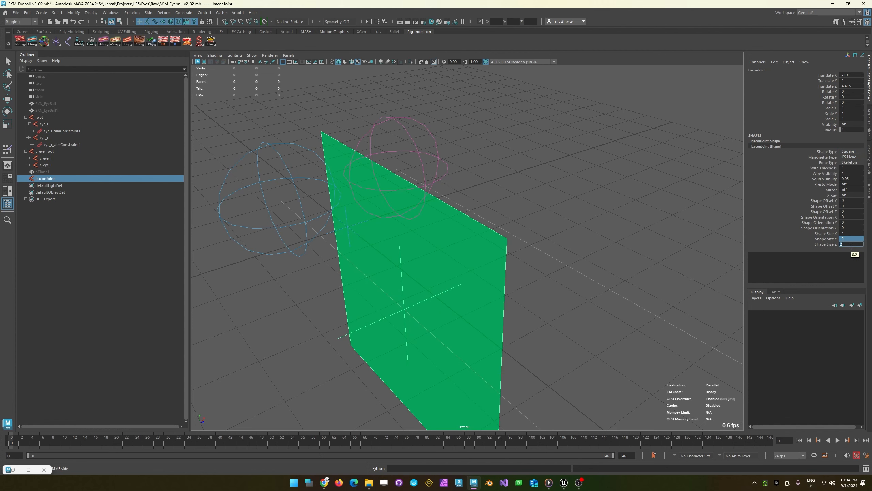
type("1")
key("Return")
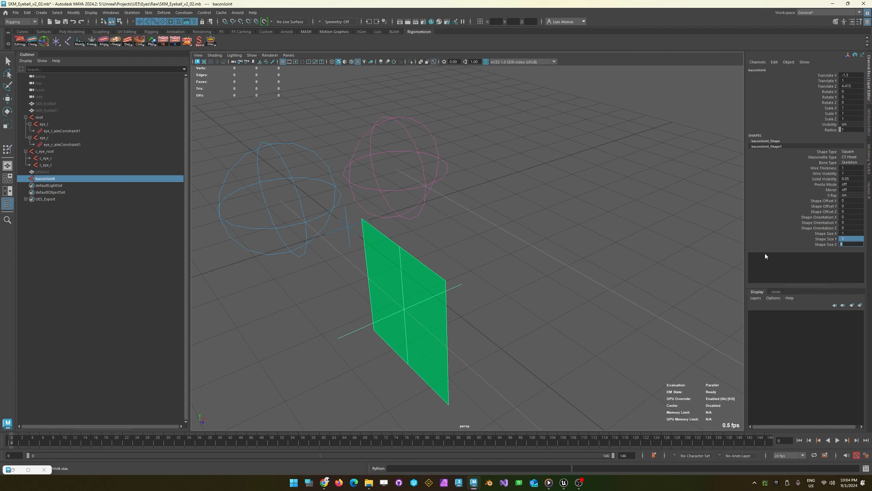
left_click(849, 222)
type("90")
key("Return")
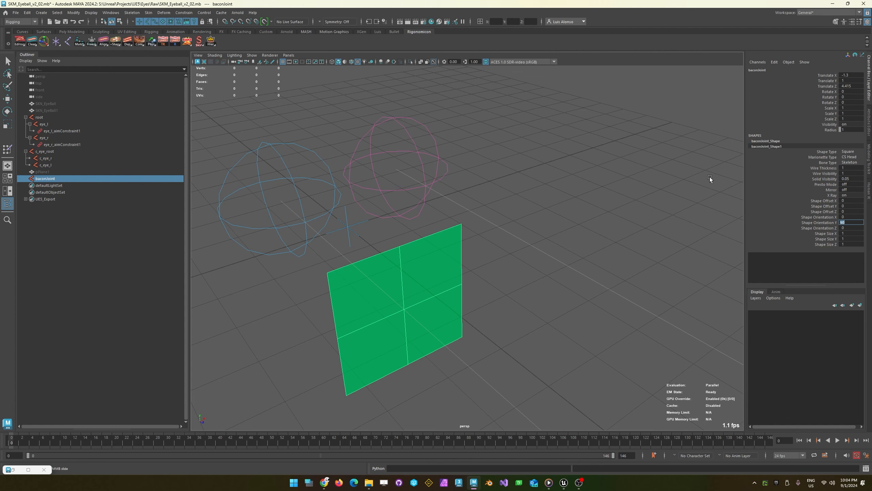
- Display the square shape as a thick outline by setting Solid Visibility to 0 and Wire Thickness to 4
left_click(858, 178)
type("0")
key("Return")
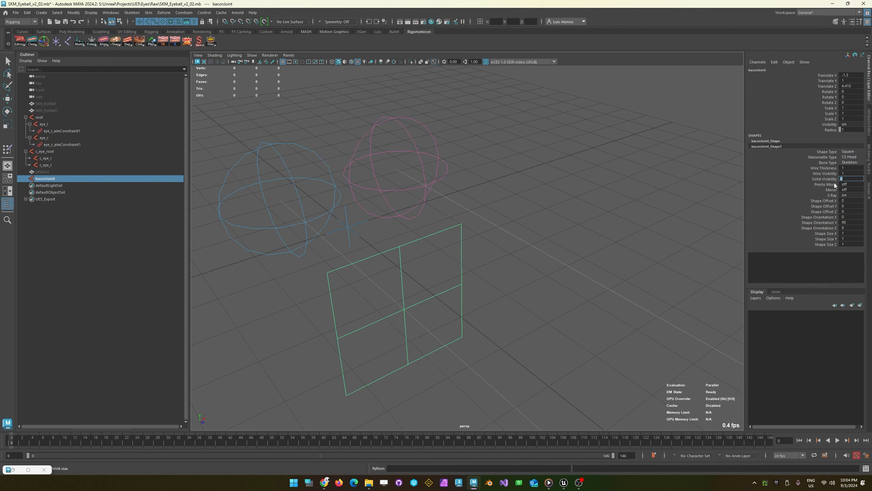
left_click(848, 168)
left_click(847, 168)
type("4")
key("Return")
left_click(561, 329)
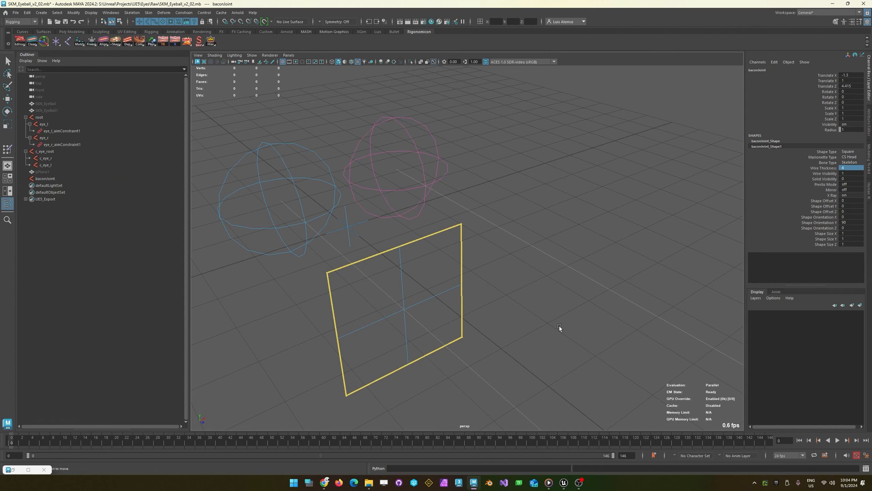
left_click_drag(487, 317, 481, 295, "alt")
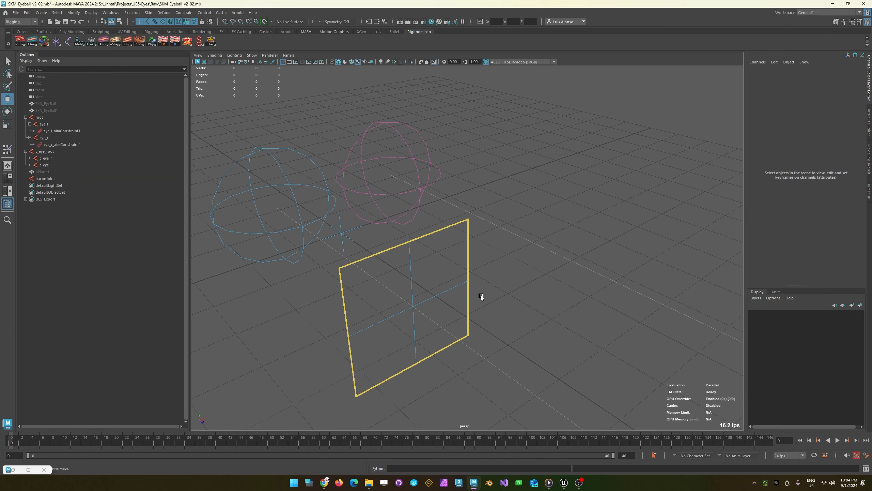
- Apply the yellow index wireframe color to baconJoint
left_click(459, 299)
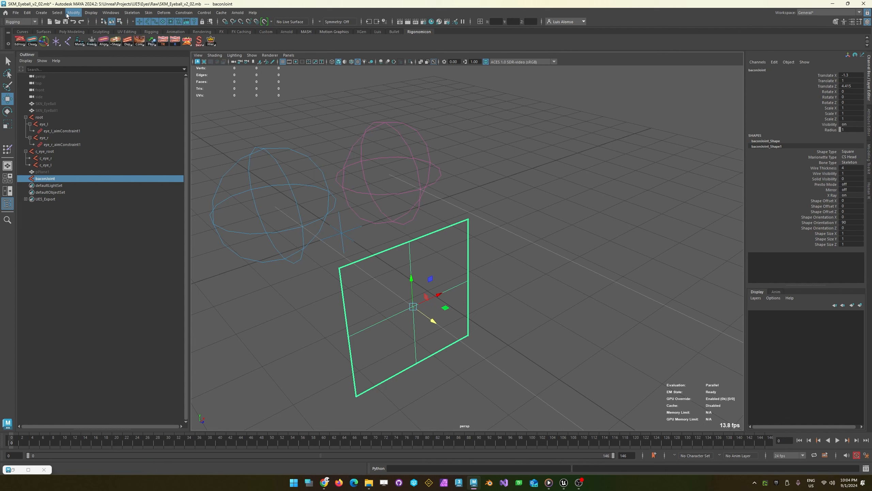
left_click(92, 14)
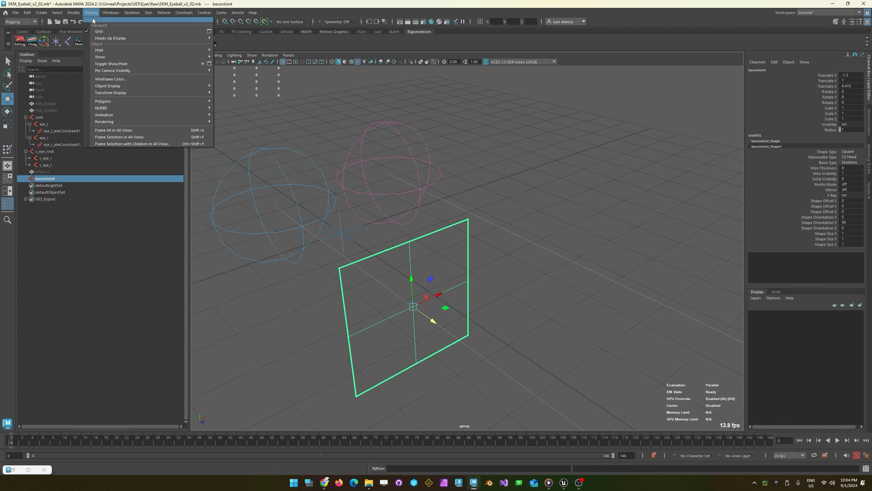
left_click(121, 79)
left_click(212, 192)
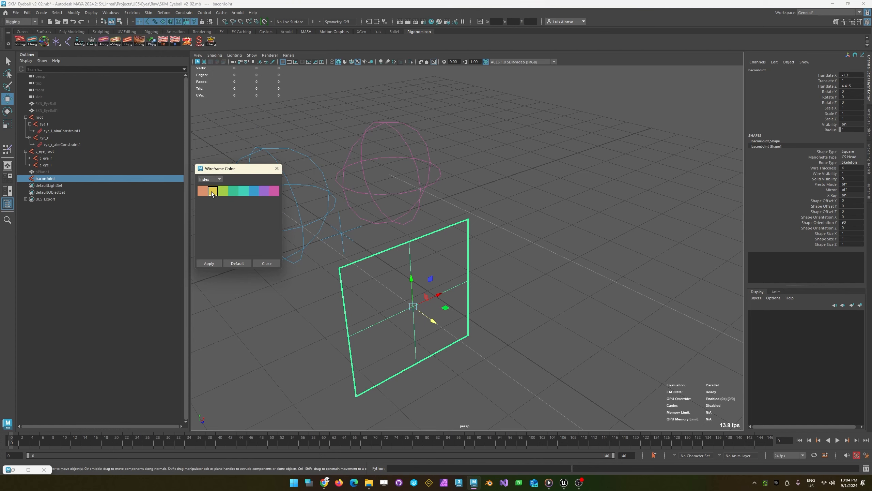
left_click(206, 262)
left_click(220, 344)
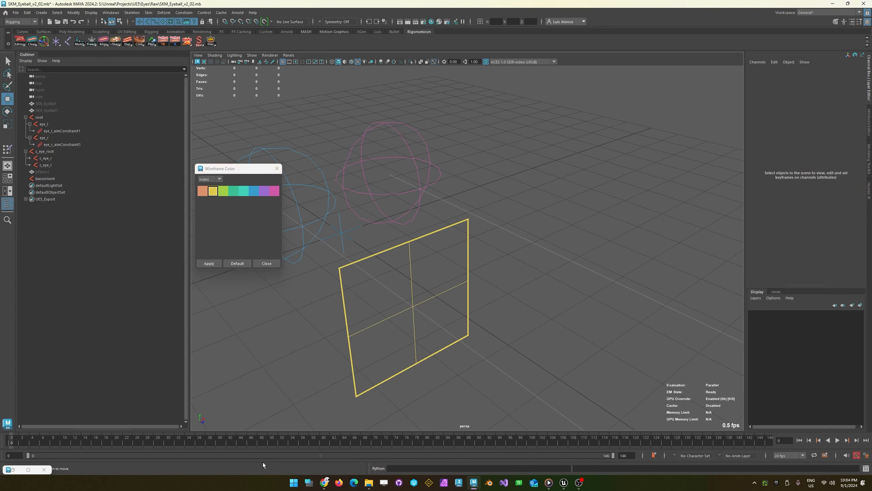
left_click_drag(353, 332, 364, 327, "alt")
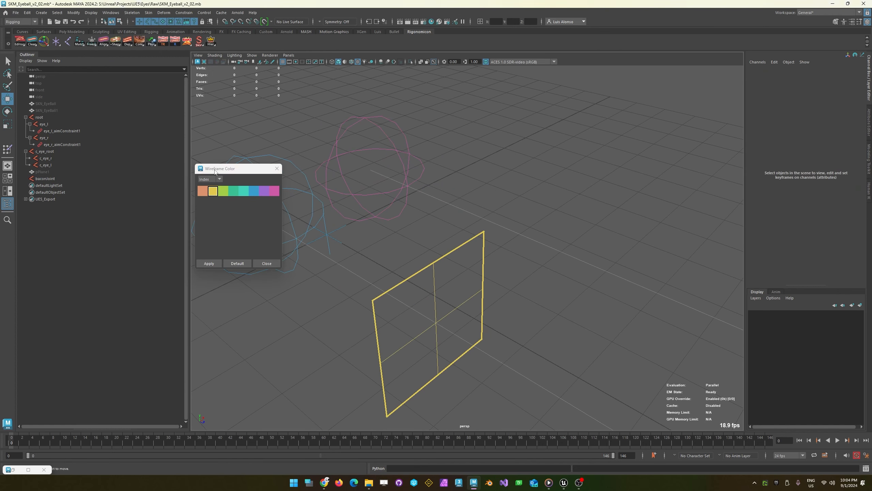
- Create another Bacon joint and move it in front of the square control, to about X 0.10, Z 4.88
left_click(55, 41)
left_click_drag(360, 235, 553, 341)
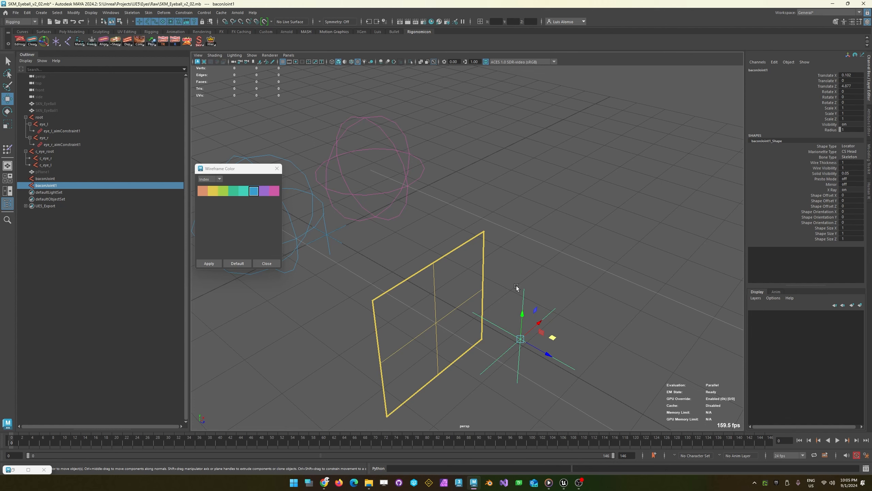
left_click(545, 319)
left_click(514, 343)
- Match the translation of baconJoint1 to the square baconJoint
left_click(484, 259, "shift")
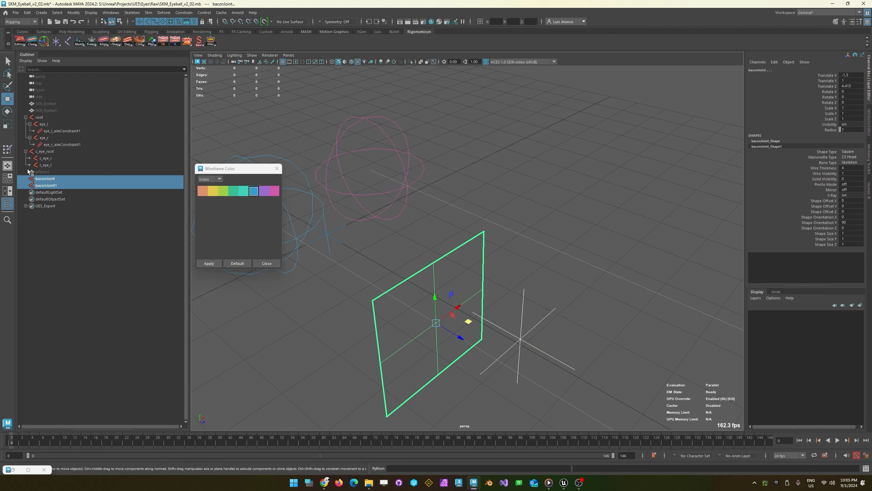
right_click(77, 43)
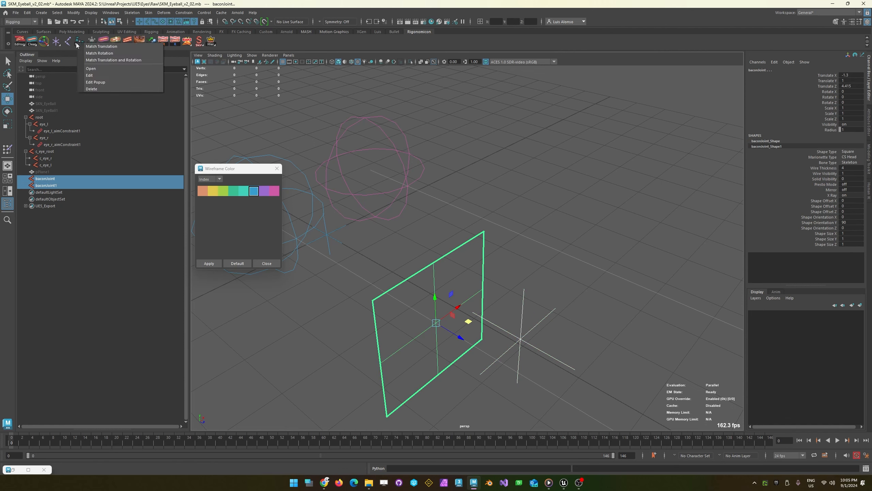
left_click(112, 53)
left_click(474, 304)
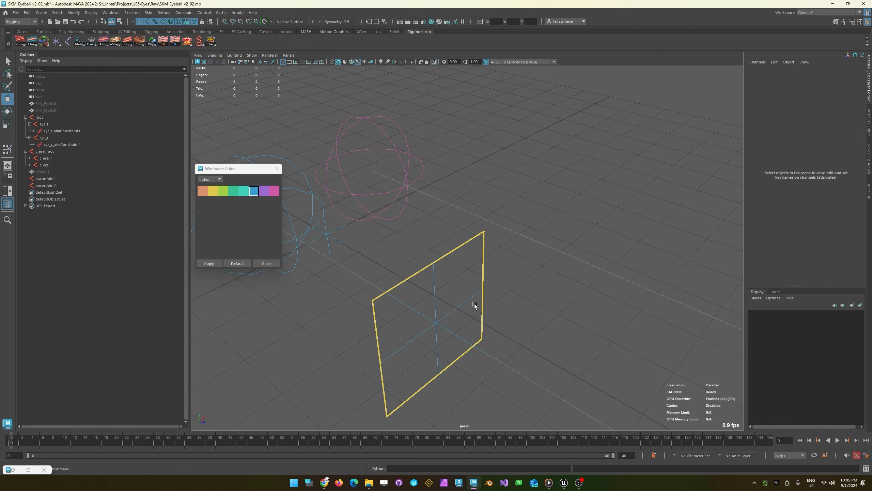
- Select baconJoint1 and set its Shape Type to Circle
left_click(482, 351)
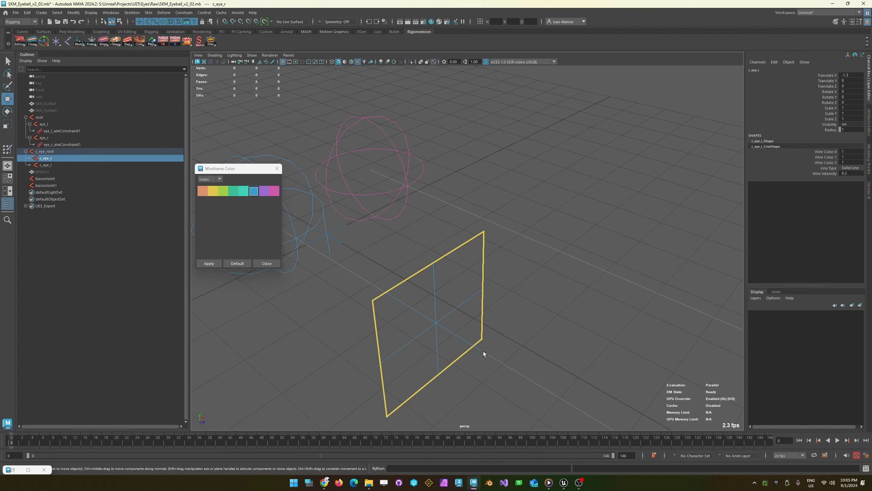
left_click(463, 375)
left_click(447, 330)
left_click(46, 186)
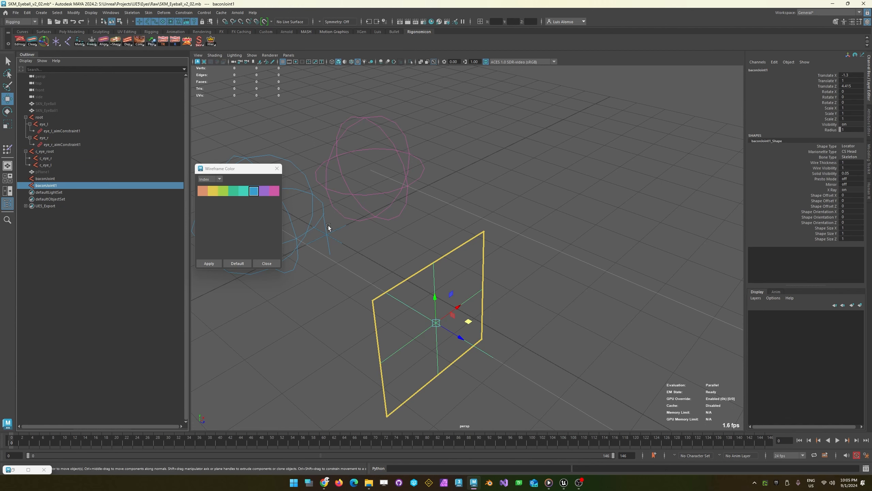
left_click(847, 146)
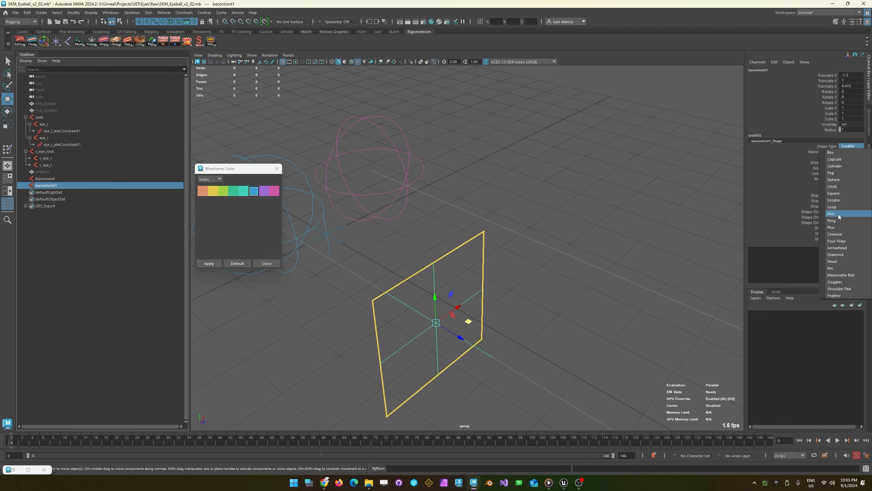
left_click(838, 187)
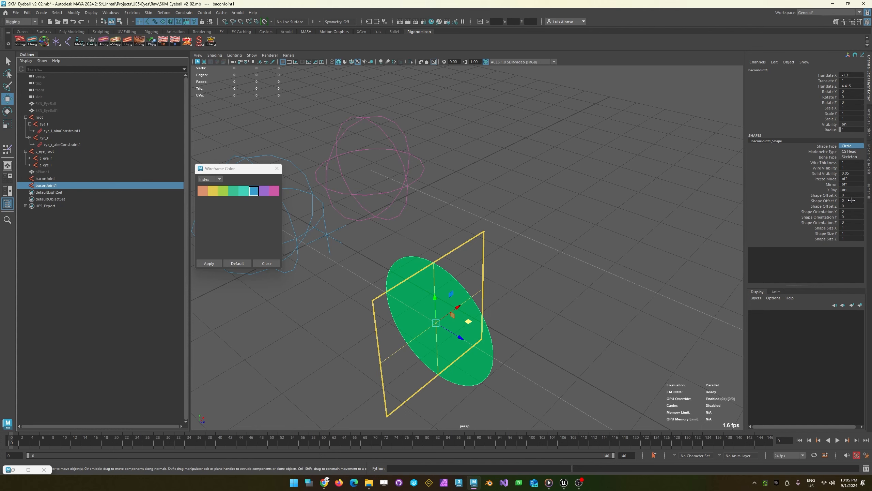
- Move the circle joint sideways to about X -0.9, Y 1.04, and parent it under the square baconJoint
left_click_drag(512, 304, 491, 290, "alt")
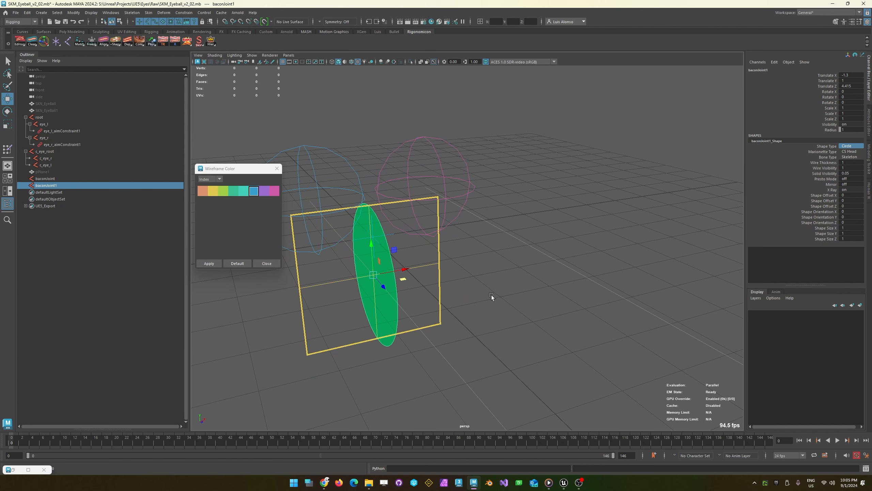
key("w")
left_click_drag(368, 257, 418, 242)
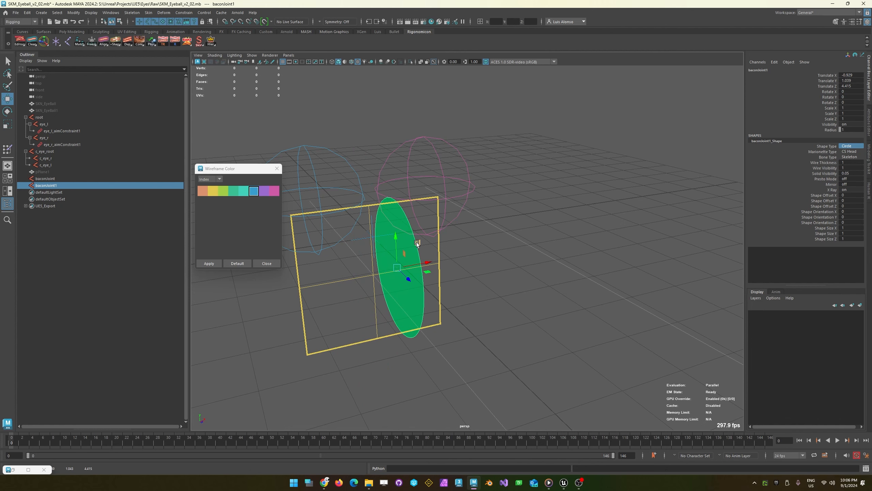
left_click(439, 273, "shift")
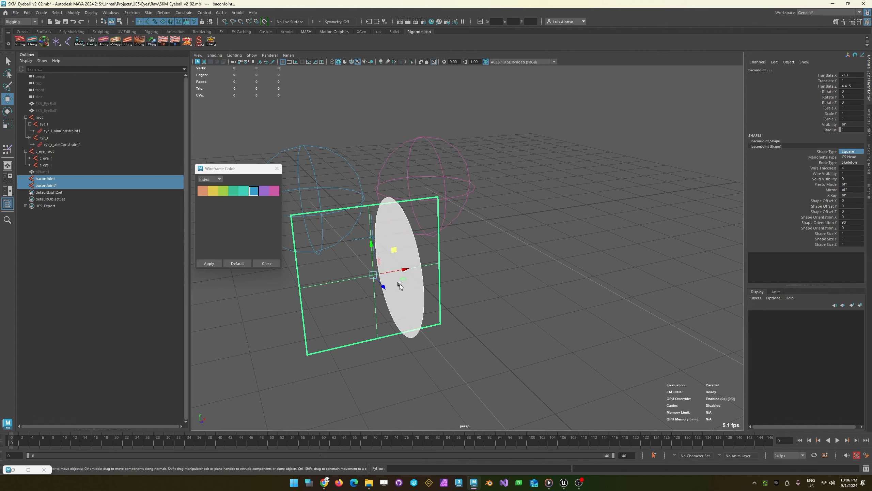
key("p")
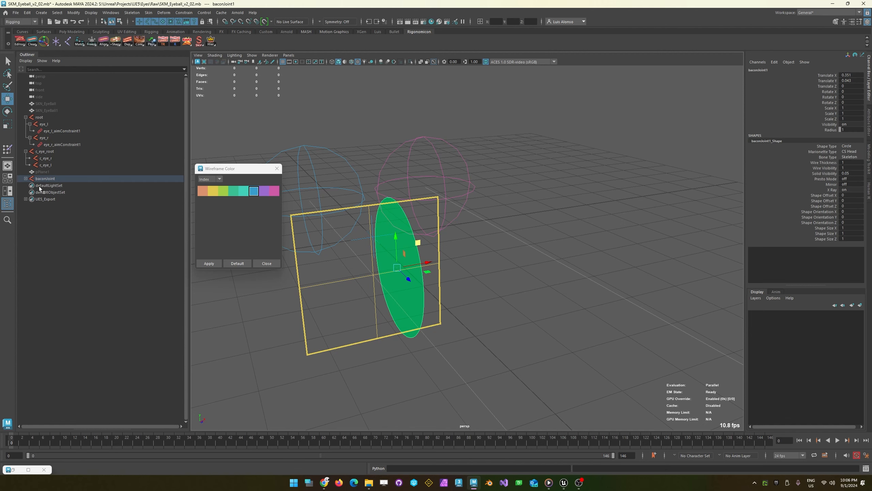
left_click(26, 179)
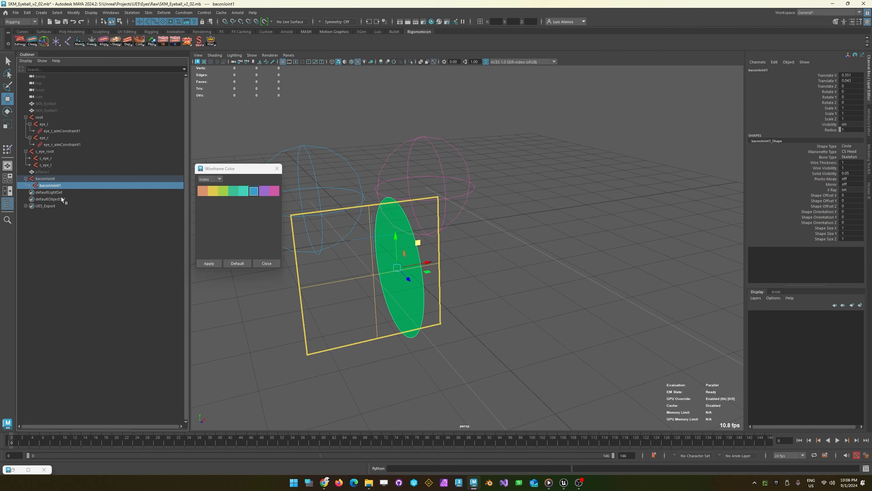
- Rename the square parent joint baconJoint to UV_view_root
left_click(439, 245)
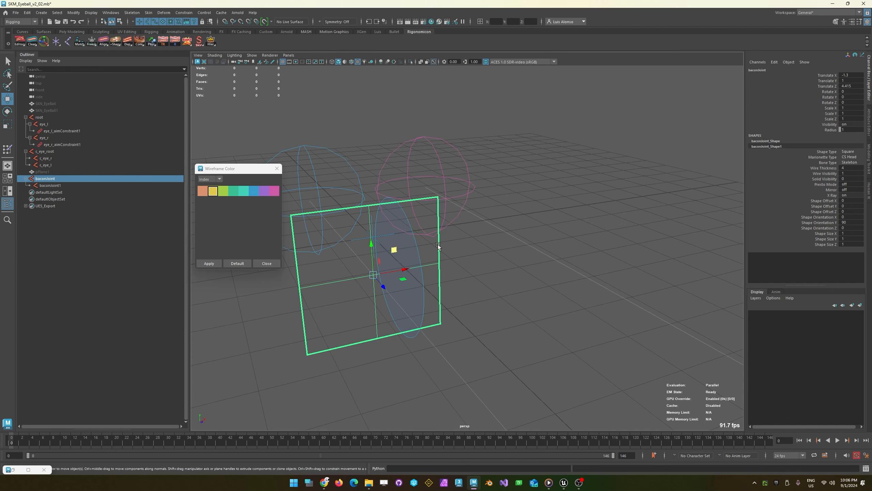
double_click(771, 71)
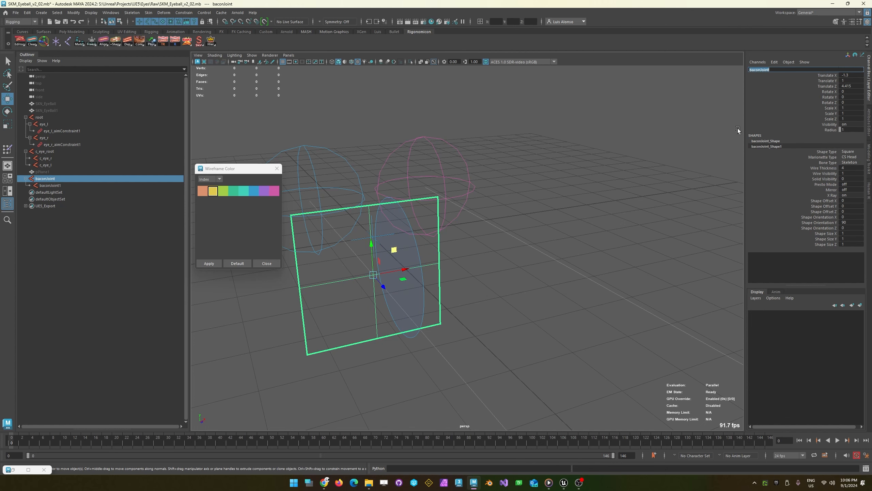
type("U")
key("BackSpace")
key("BackSpace")
key("Return")
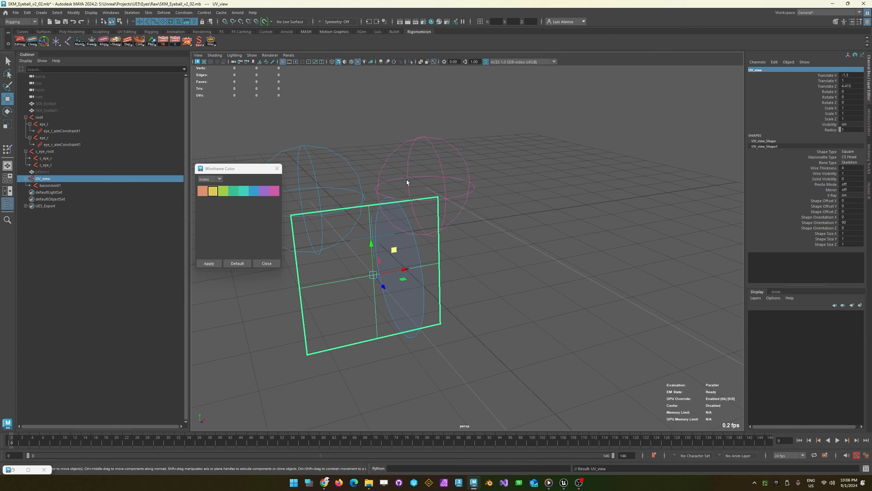
double_click(766, 70)
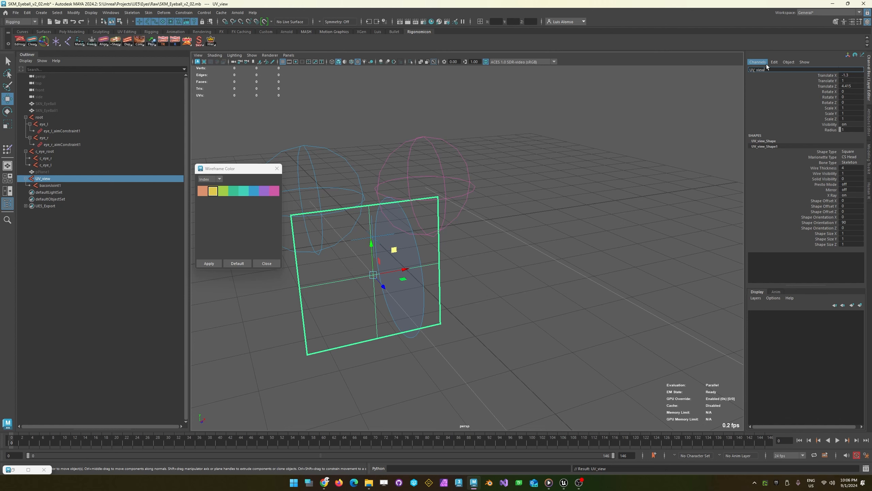
type("_root")
key("Return")
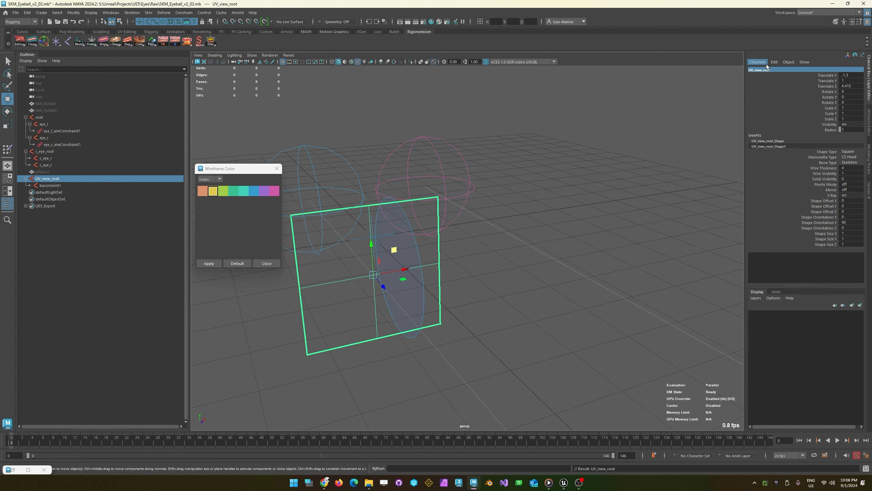
- Set the circle joint baconJoint1's Shape Orientation Y to 90
left_click(450, 297)
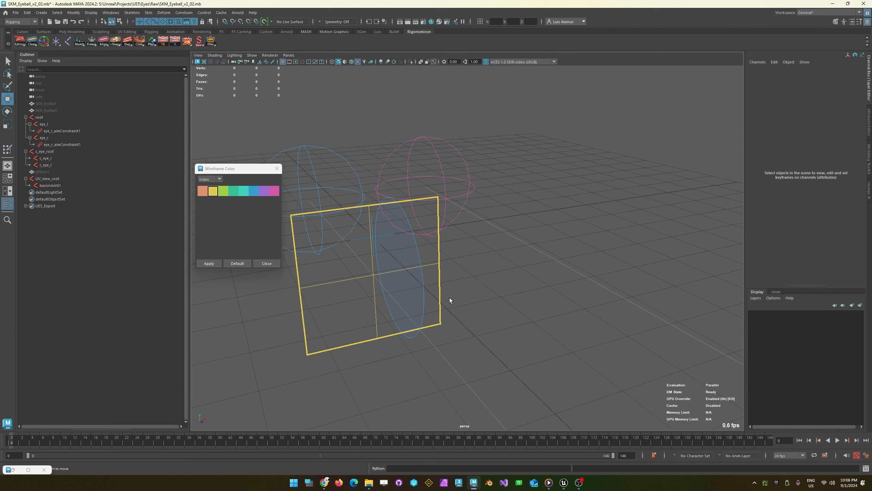
left_click(414, 300)
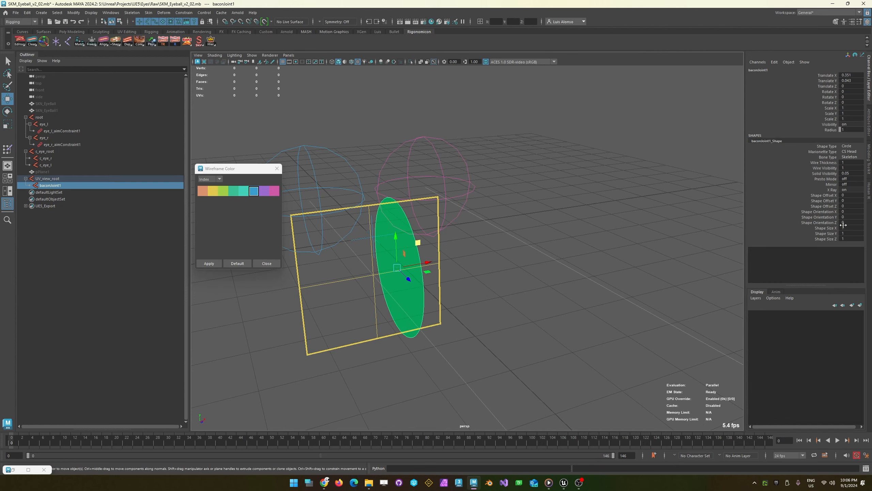
double_click(851, 216)
type("90")
key("Return")
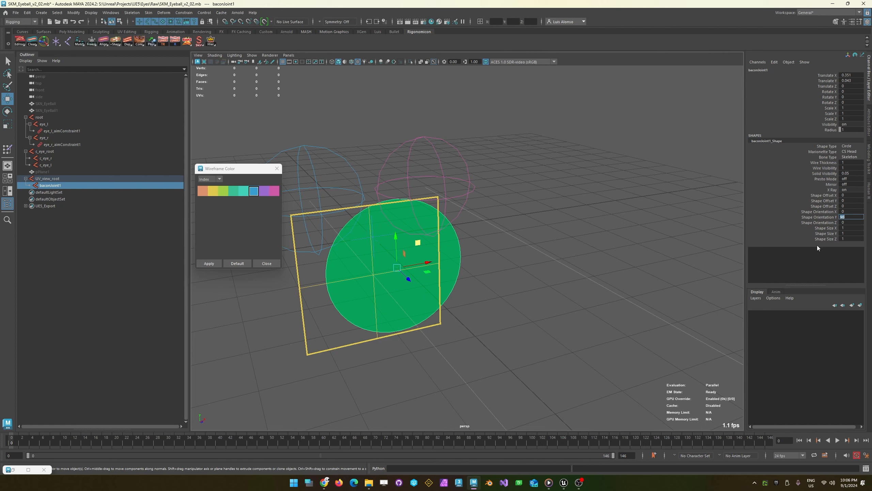
- Shrink the circle joint's Shape Size X, Y and Z together to 0.08
left_click_drag(821, 228, 816, 239)
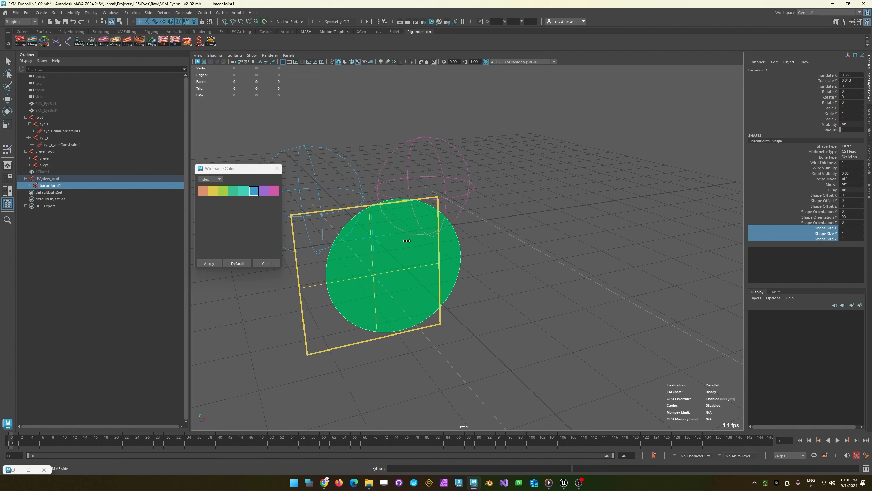
middle_click_drag(406, 240, 374, 251)
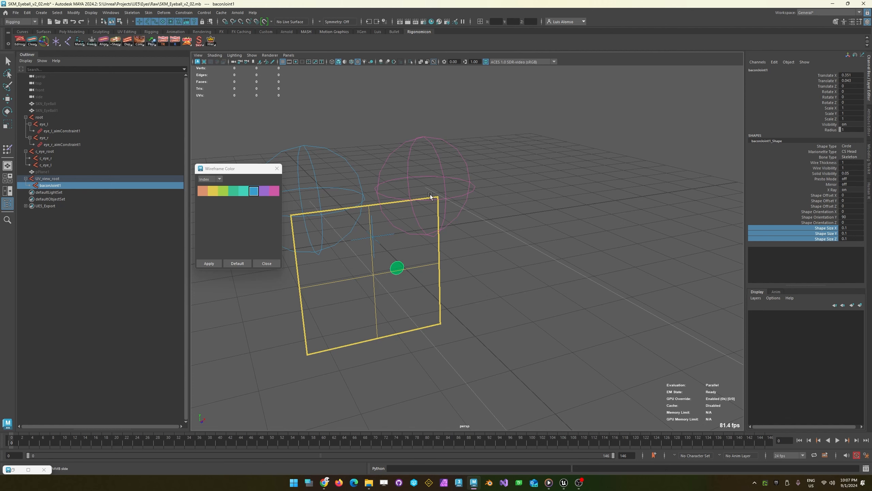
middle_click_drag(521, 228, 763, 230)
left_click(763, 228)
left_click(696, 224)
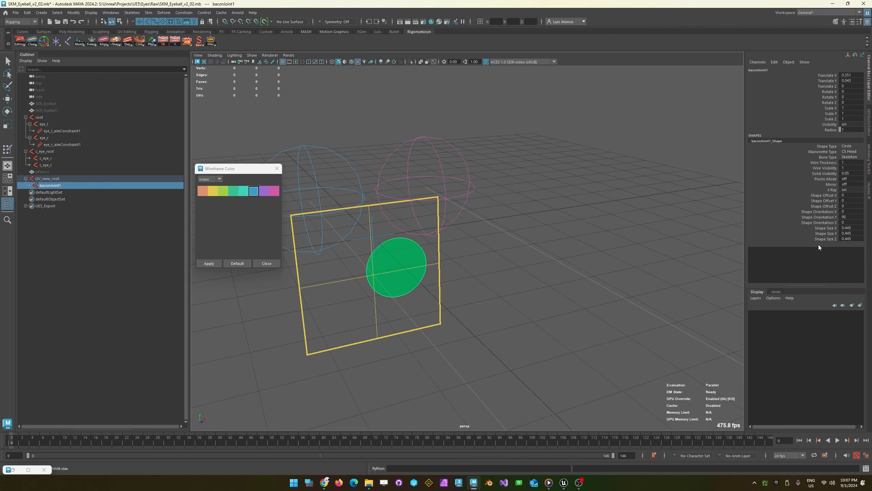
left_click_drag(828, 228, 823, 240)
middle_click_drag(590, 222, 488, 214)
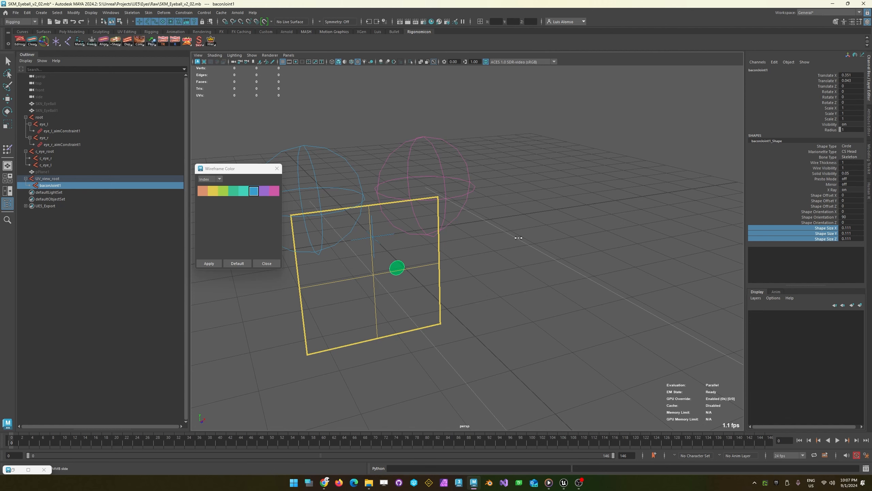
mouse_move(517, 237)
middle_mouse_down()
mouse_move(497, 236)
mouse_move(516, 237)
mouse_move(509, 235)
middle_mouse_up()
- Give the circle joint the pink wireframe color and activate the Move tool
left_click(274, 191)
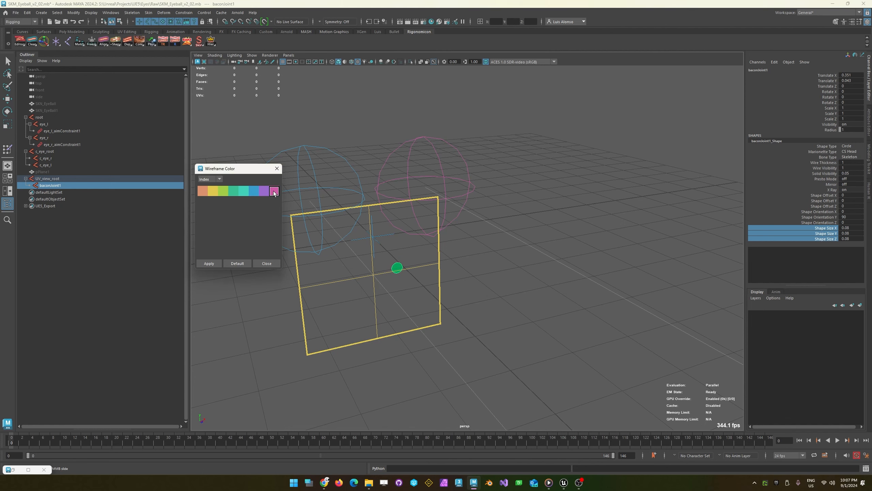
key("w")
left_click(385, 352)
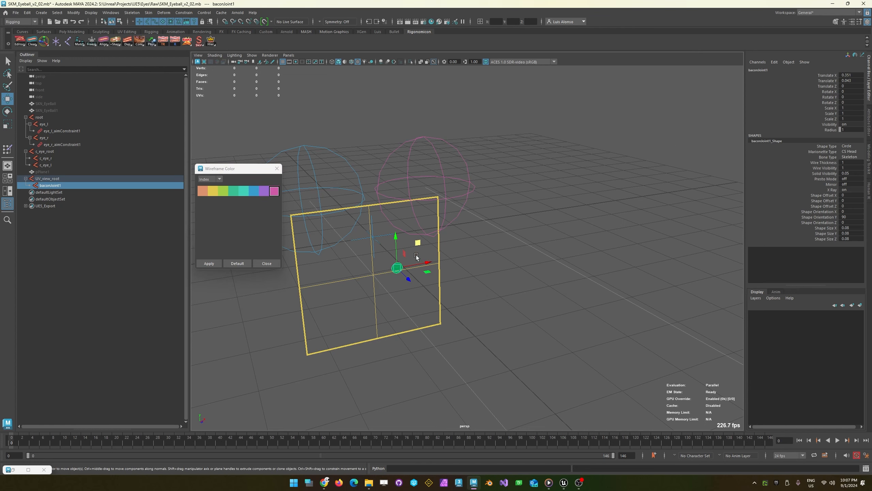
- Test the circle joint's range by moving it to the square's upper edge and back down to about X 0.27, Y 0.46
left_click_drag(414, 264, 401, 180)
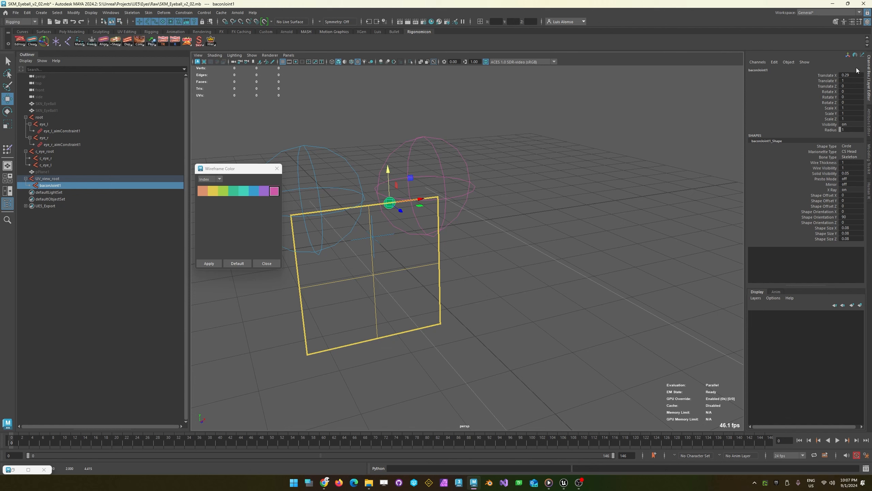
left_click_drag(389, 182, 407, 218)
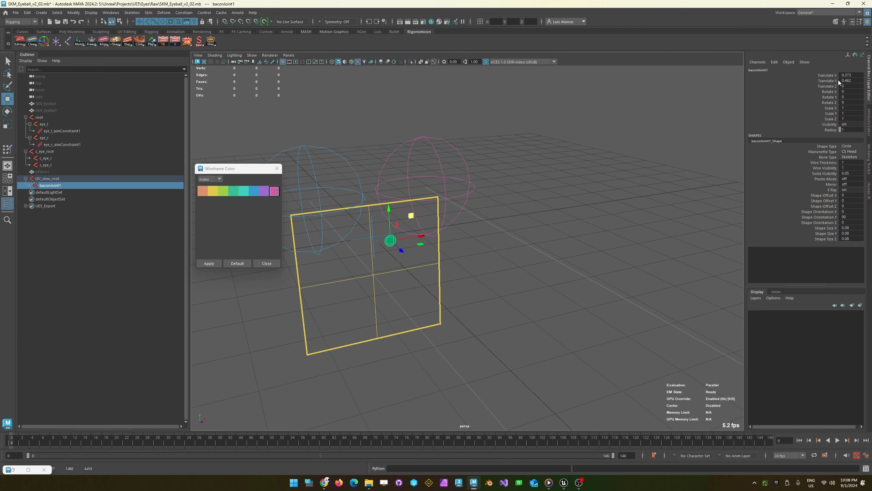
left_click_drag(355, 261, 389, 202, "alt")
- Select the hidden pPlane1 and make it visible behind the square control
left_click(44, 173)
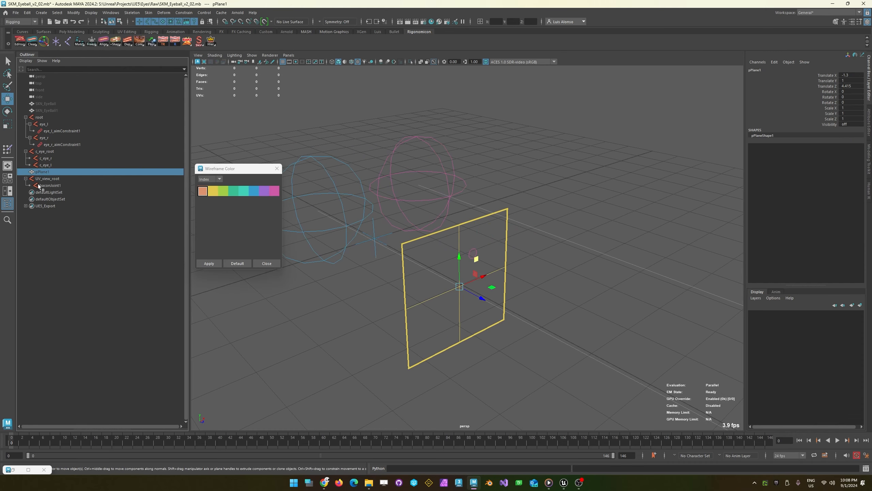
key("p")
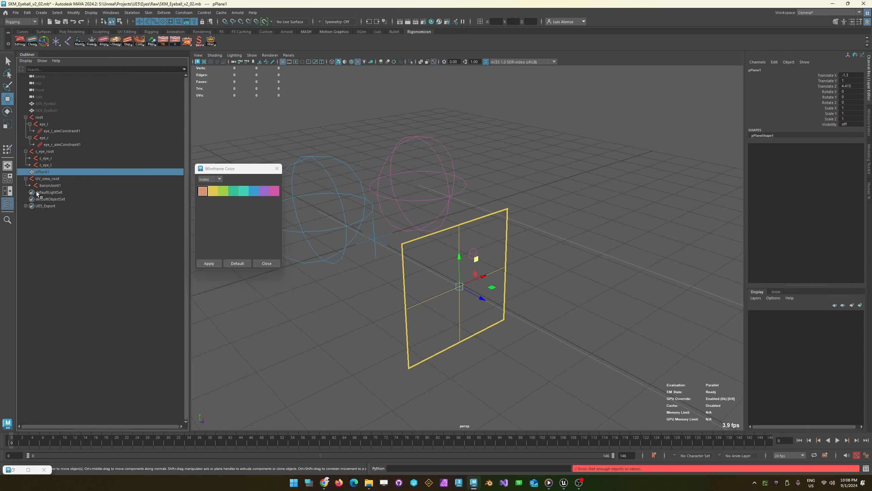
key("h")
left_click_drag(564, 280, 541, 299, "alt")
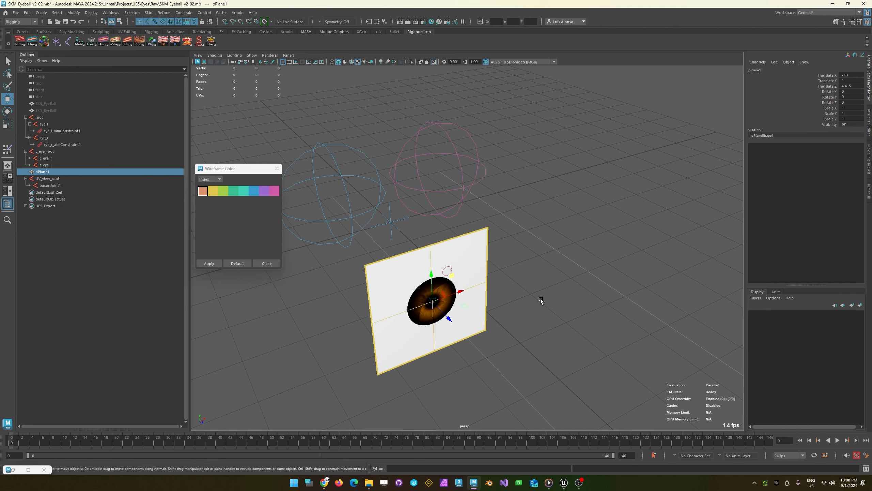
- Move the circle joint back and forth across the iris plane, ending at about X 0.24, Y 0.43
left_click(527, 291)
left_click(447, 272)
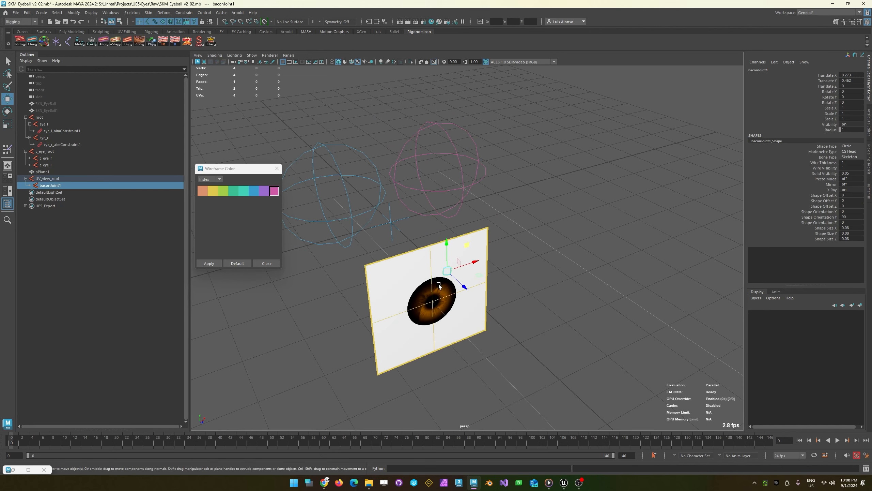
left_click_drag(463, 263, 422, 267)
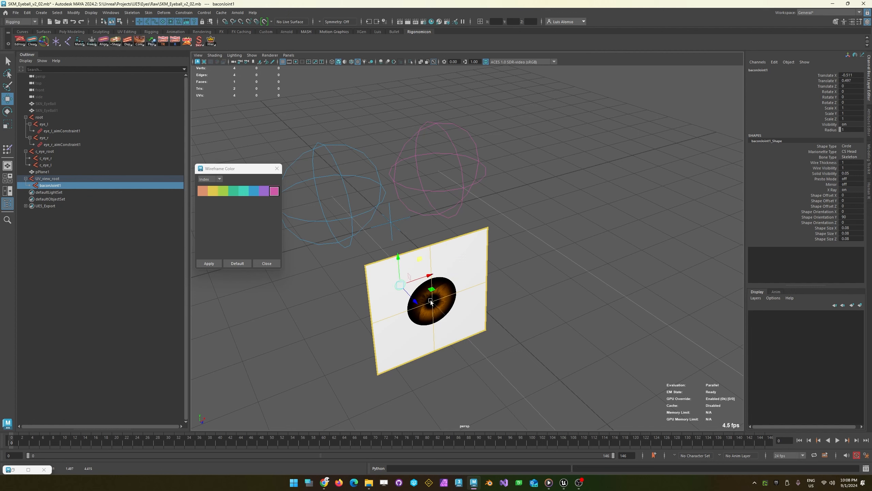
left_click_drag(419, 260, 464, 250)
left_click_drag(391, 314, 372, 305, "alt")
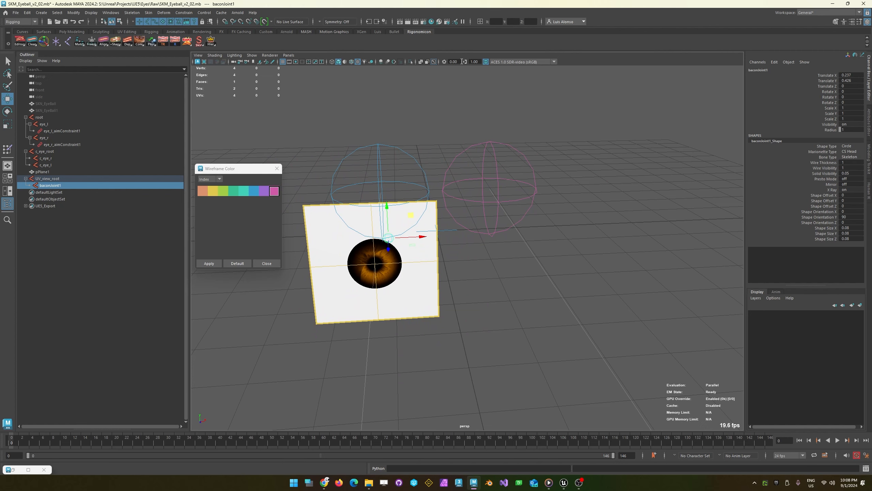
- Open the Hypershade, select the EyeBall_Shaderfx material, and close the Hypershade
left_click(432, 21)
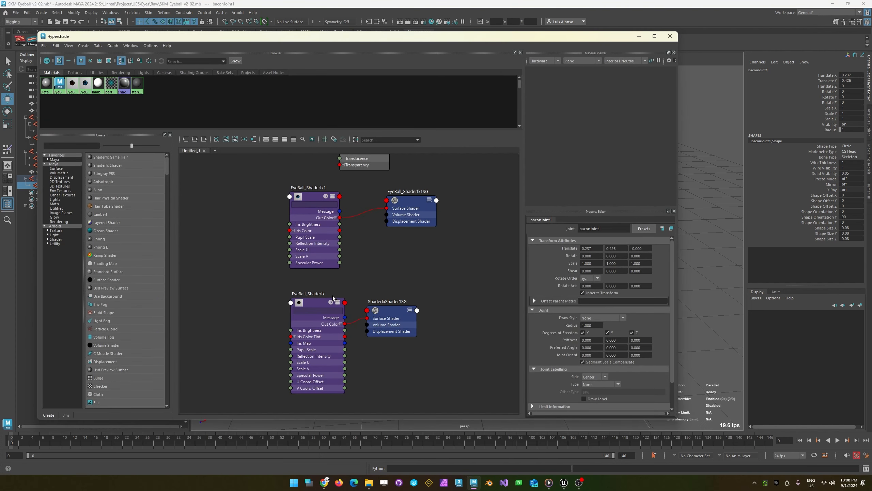
left_click(312, 302)
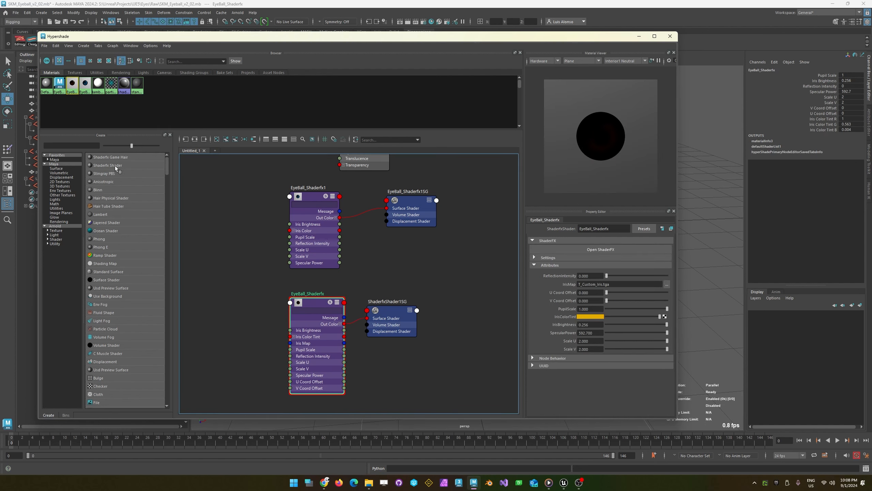
left_click(670, 37)
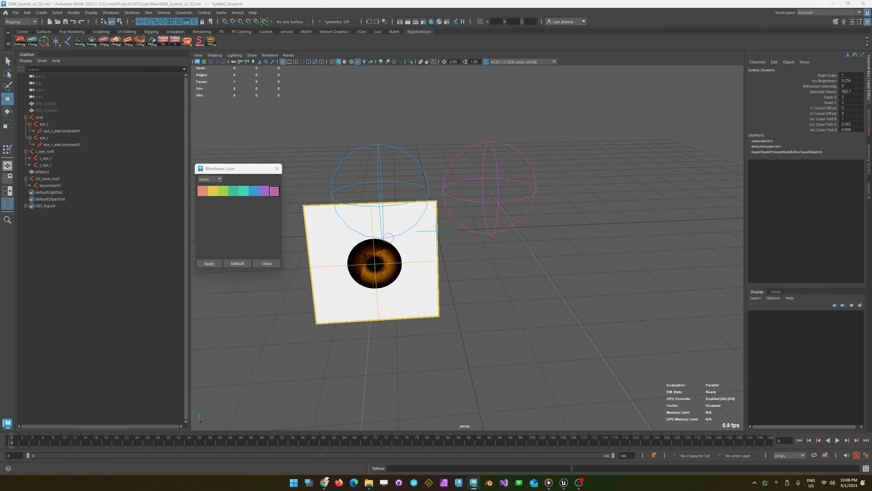
- Add the selected EyeBall_Shaderfx material to a new Node Editor graph and expand the node to show all its attributes
mouse_move(311, 60)
left_mouse_down()
mouse_move(369, 41)
mouse_move(315, 44)
left_mouse_up()
left_click_drag(557, 250, 743, 241, "alt")
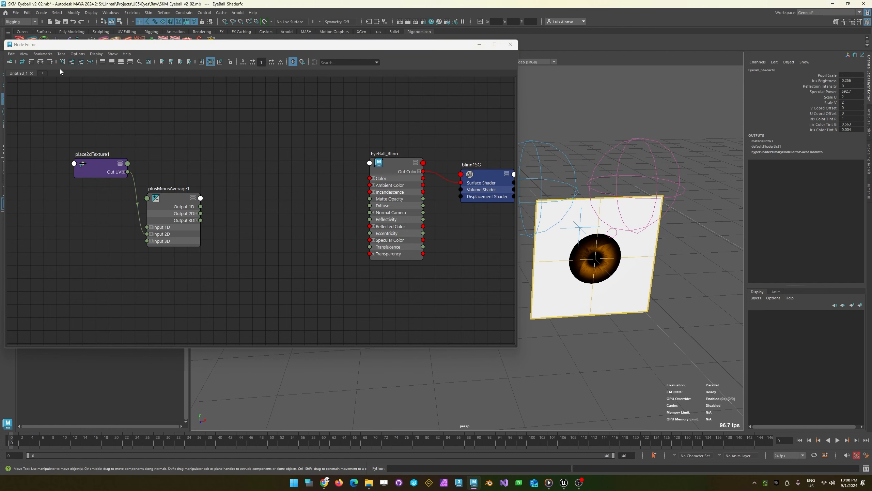
left_click(40, 73)
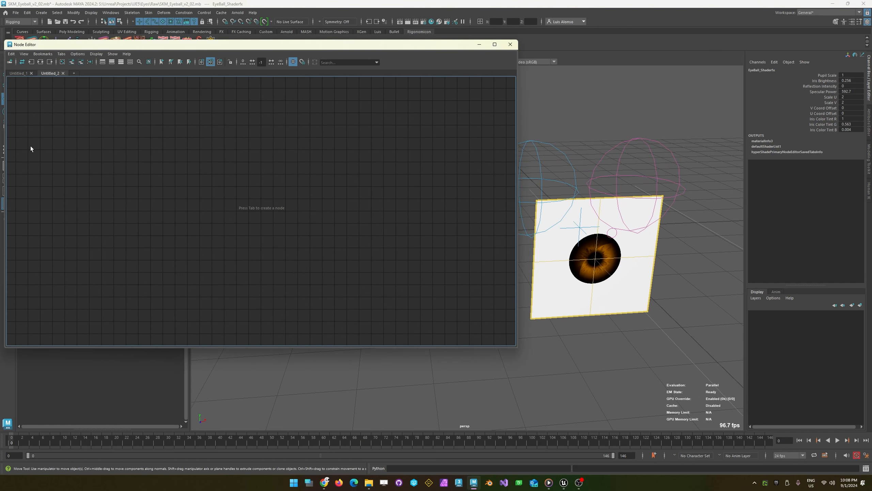
left_click(70, 62)
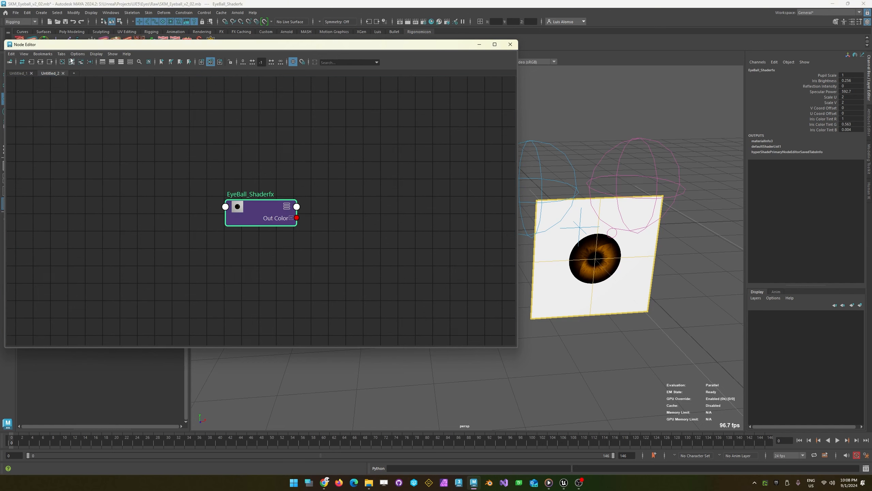
left_click_drag(253, 212, 261, 139)
key("3")
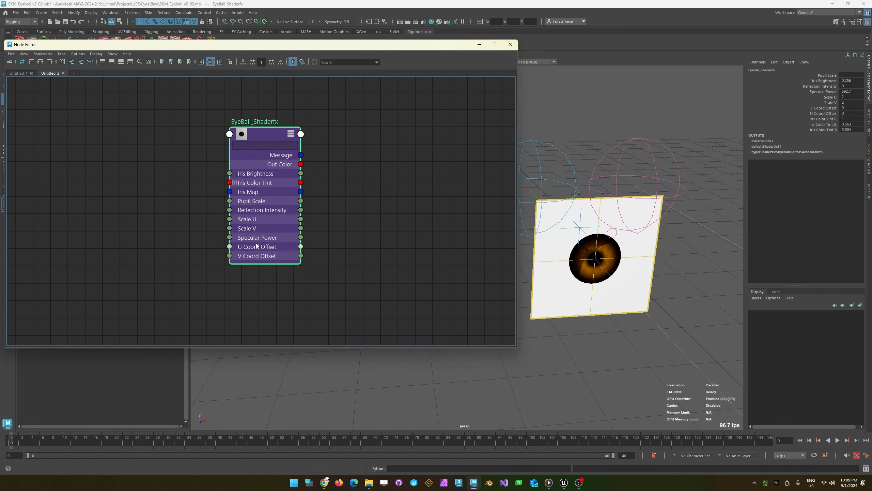
- Add the circle joint baconJoint1 to the node graph and place it before the EyeBall_Shaderfx node
left_click(612, 233)
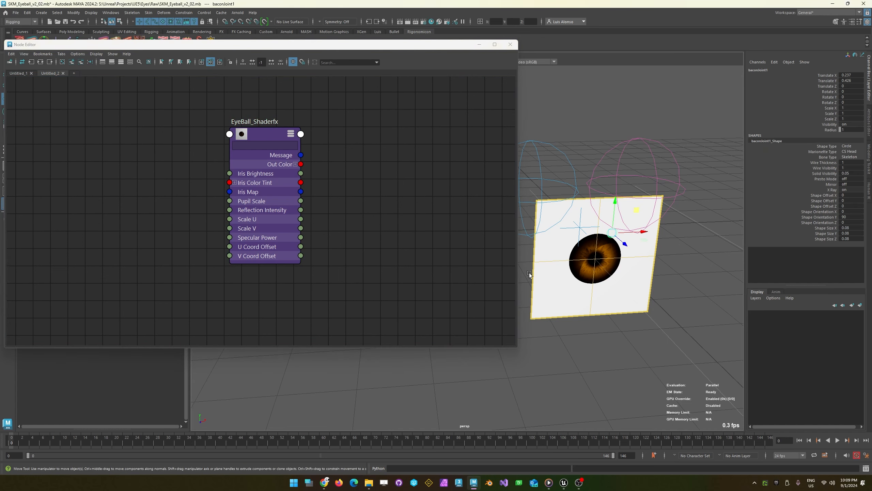
left_click(73, 63)
left_click_drag(199, 157, 103, 138)
left_click_drag(320, 147, 291, 145)
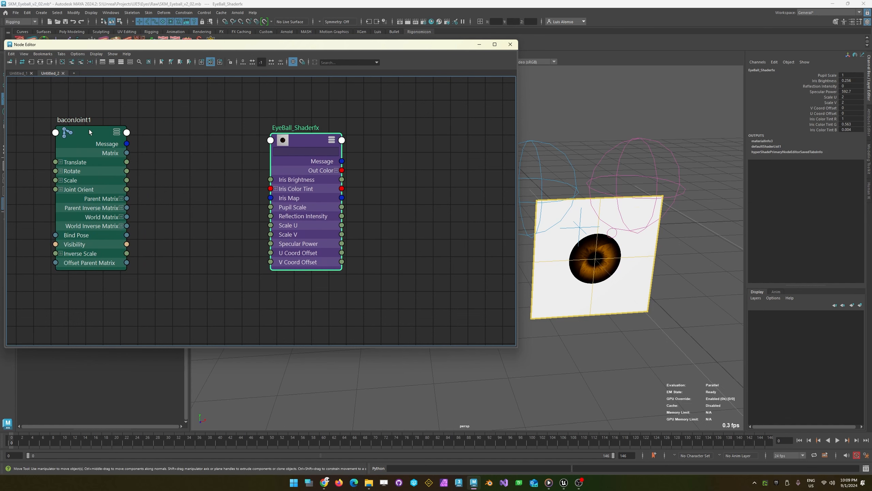
- Rename the circle joint baconJoint1 to UV_target
left_click(611, 233)
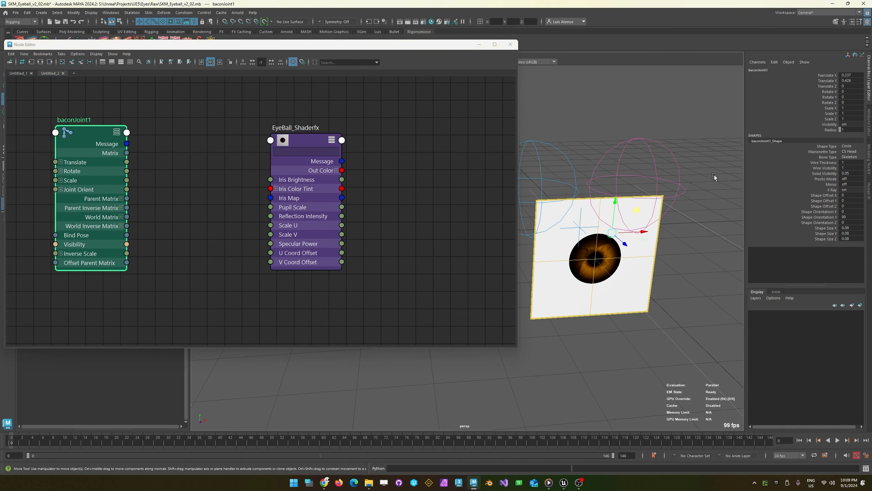
double_click(774, 71)
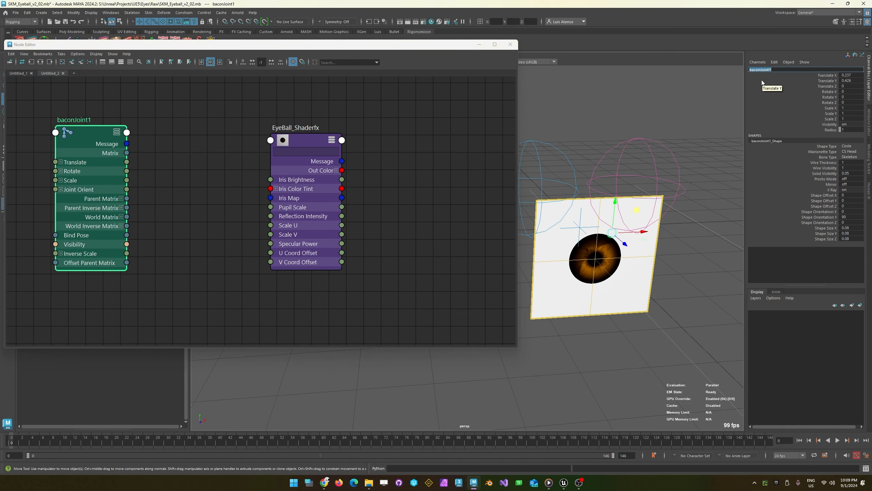
type("UV_target")
key("Return")
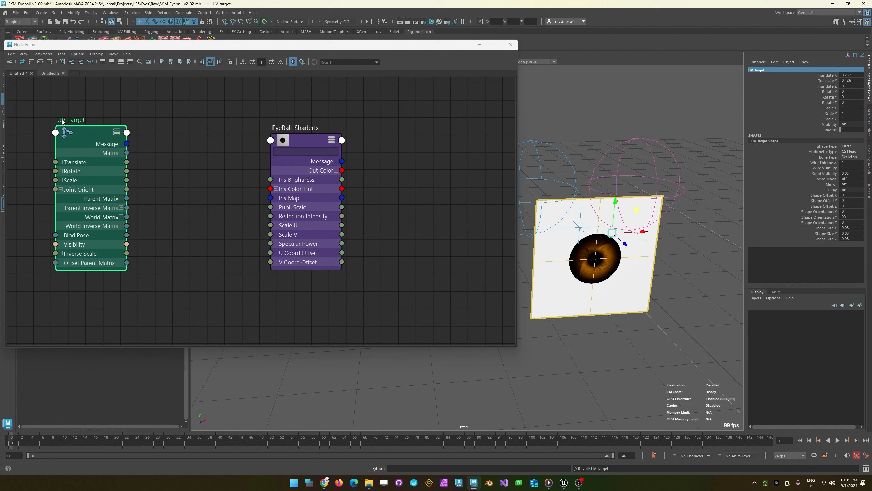
- Connect UV_target's Translate X to EyeBall_Shaderfx's U Coord Offset and Translate Y to V Coord Offset
left_click(164, 160)
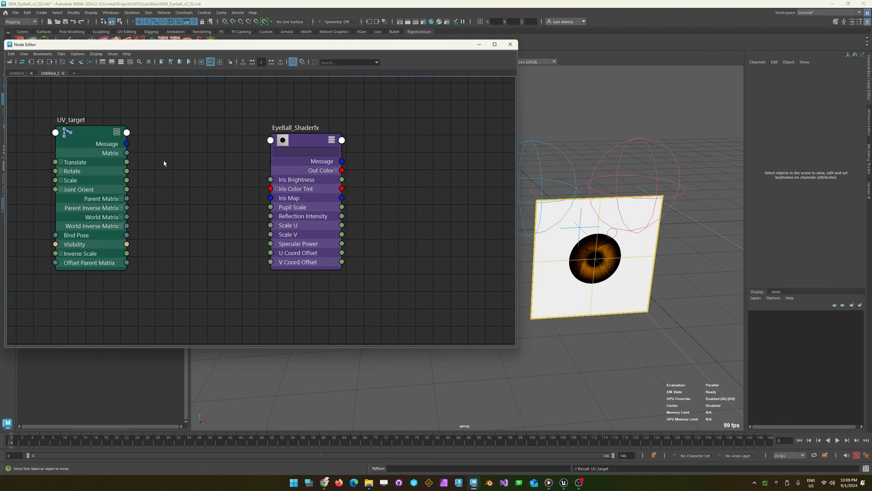
left_click(61, 162)
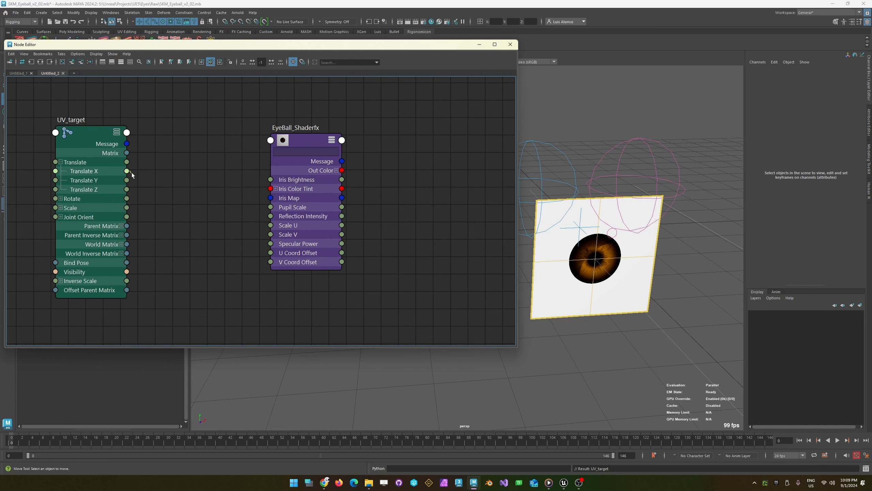
mouse_move(126, 170)
left_mouse_down()
mouse_move(229, 247)
mouse_move(275, 254)
mouse_move(182, 229)
mouse_move(127, 180)
left_mouse_up()
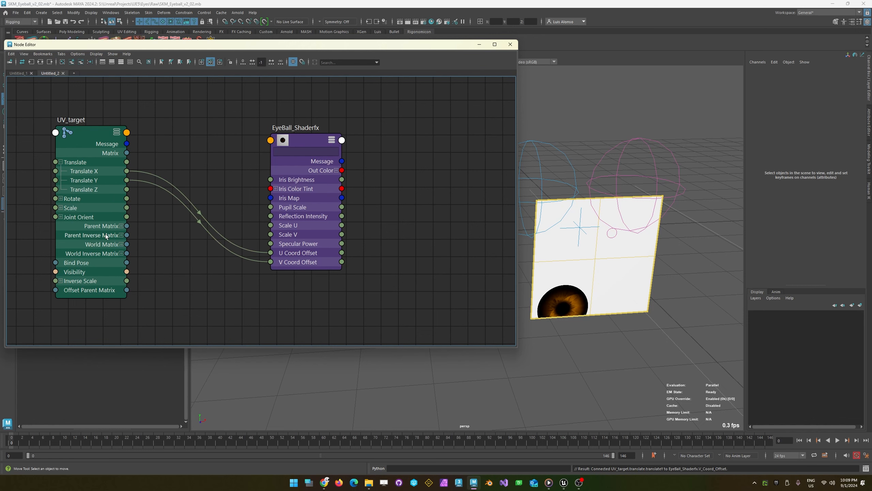
- Move the UV_target joint to about X 0.17, Y 0.13, and spread its node and EyeBall_Shaderfx apart with their connections aligned
left_click(612, 236)
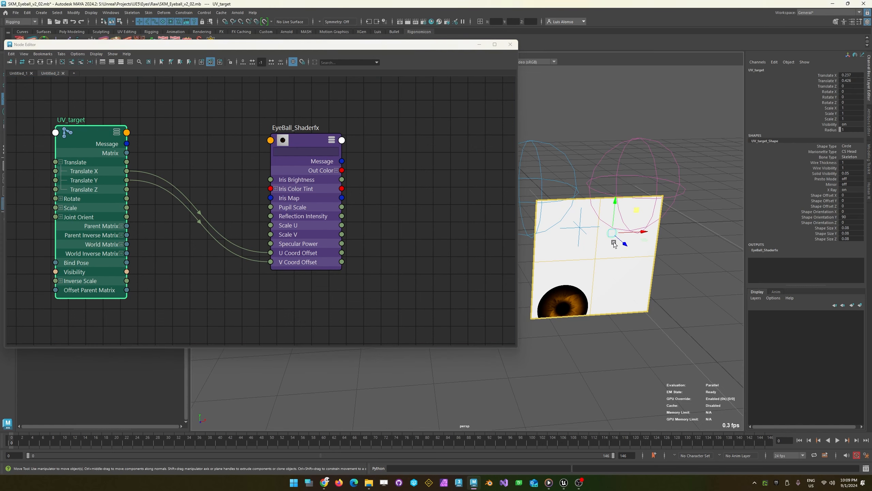
mouse_move(637, 232)
left_mouse_down()
mouse_move(651, 232)
mouse_move(598, 231)
mouse_move(636, 232)
mouse_move(615, 231)
mouse_move(613, 242)
mouse_move(627, 236)
mouse_move(623, 270)
mouse_move(625, 248)
mouse_move(617, 256)
mouse_move(607, 246)
mouse_move(610, 259)
mouse_move(615, 241)
mouse_move(625, 244)
mouse_move(623, 229)
mouse_move(623, 259)
mouse_move(633, 238)
mouse_move(625, 263)
mouse_move(630, 228)
left_mouse_up()
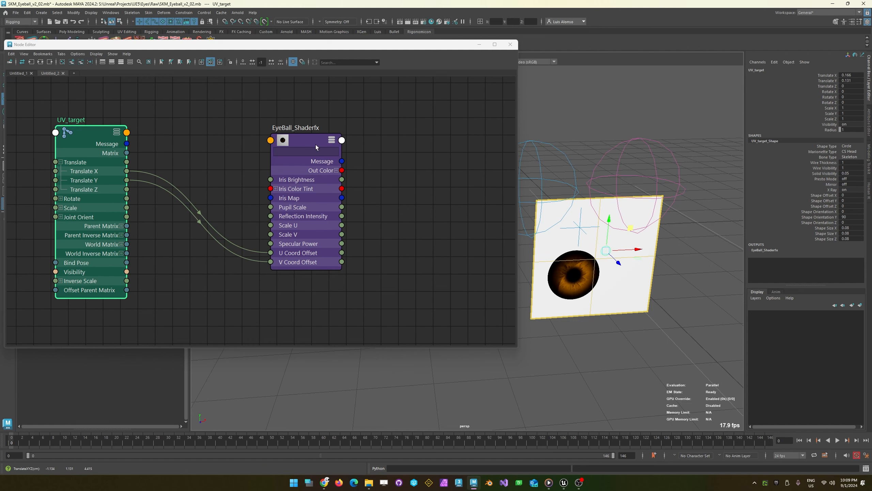
left_click_drag(316, 145, 408, 115)
left_click_drag(89, 133, 155, 185)
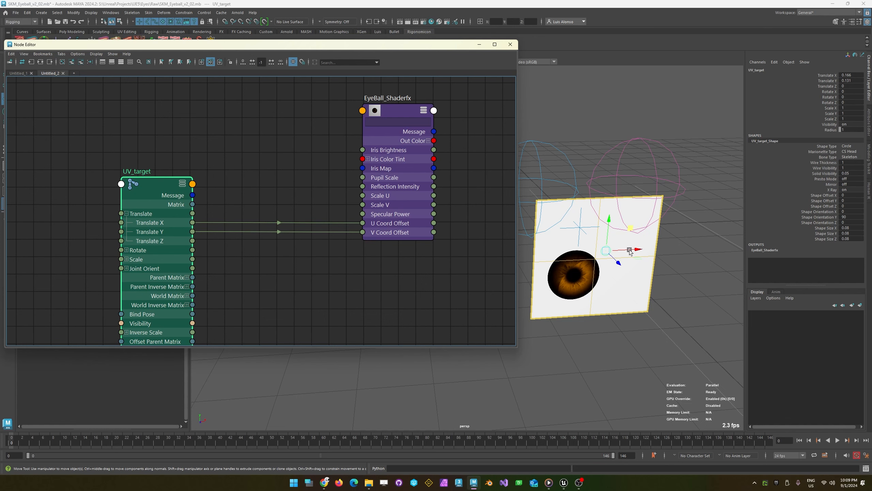
- Slide the UV_target joint along X to about 0.48 and back to about 0.003
left_click_drag(629, 249, 648, 252)
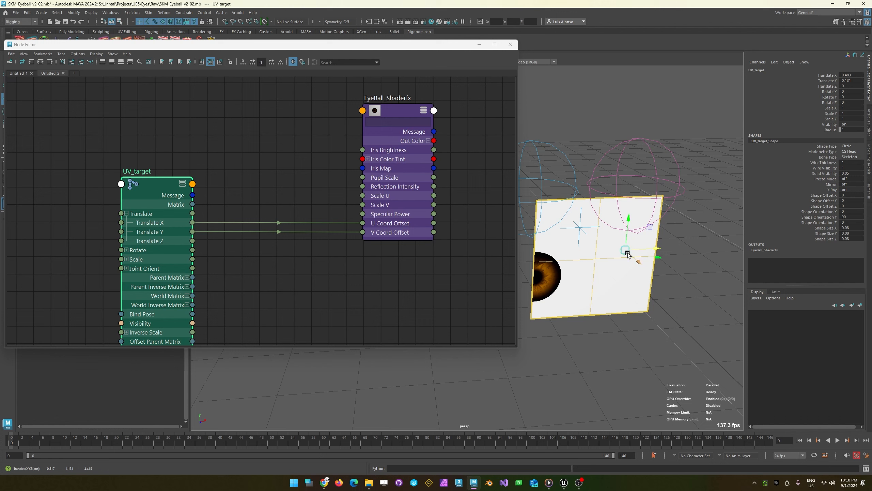
left_click_drag(651, 249, 619, 244)
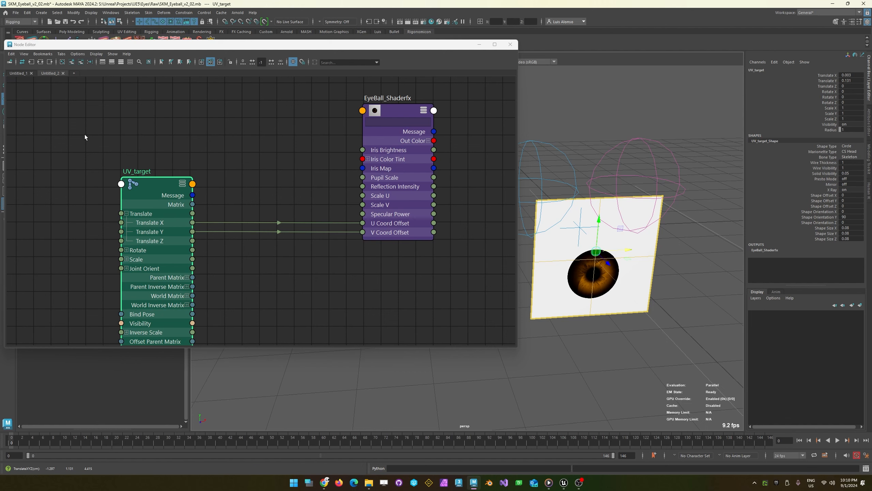
left_click(229, 133)
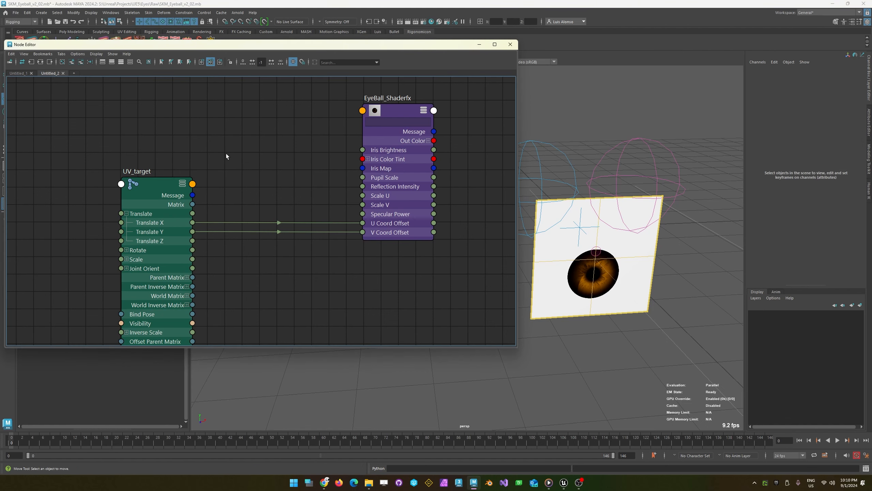
- Add a Divide math node to the graph and place it between UV_target and EyeBall_Shaderfx
key("Tab")
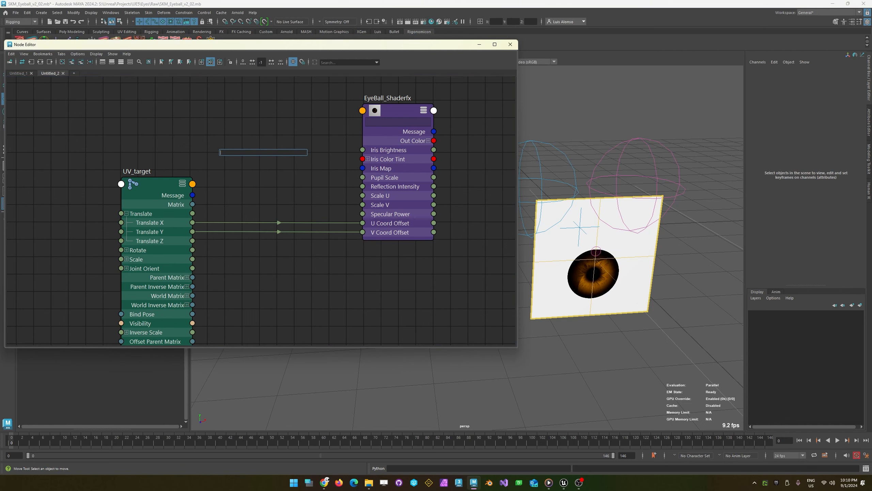
left_click(144, 118)
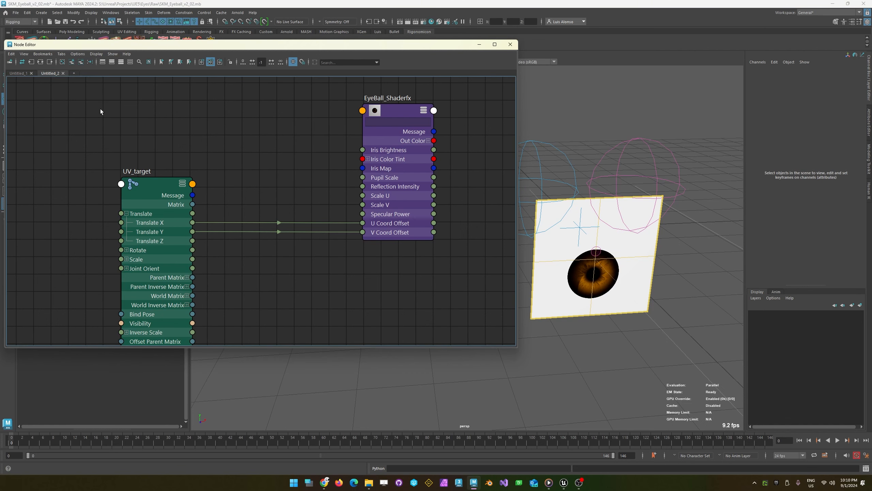
left_click(10, 63)
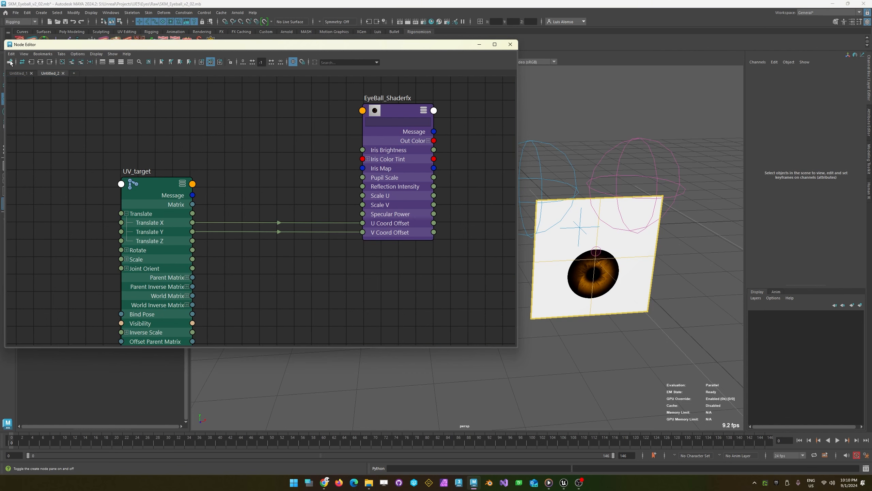
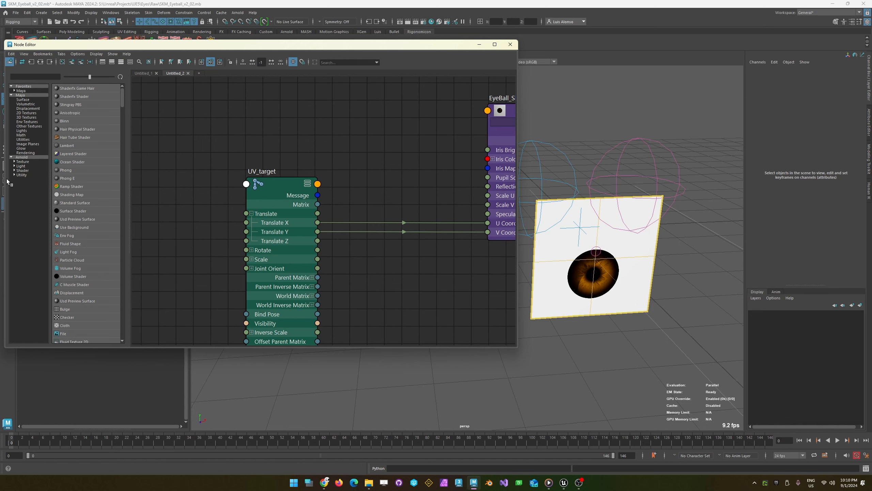
left_click(20, 135)
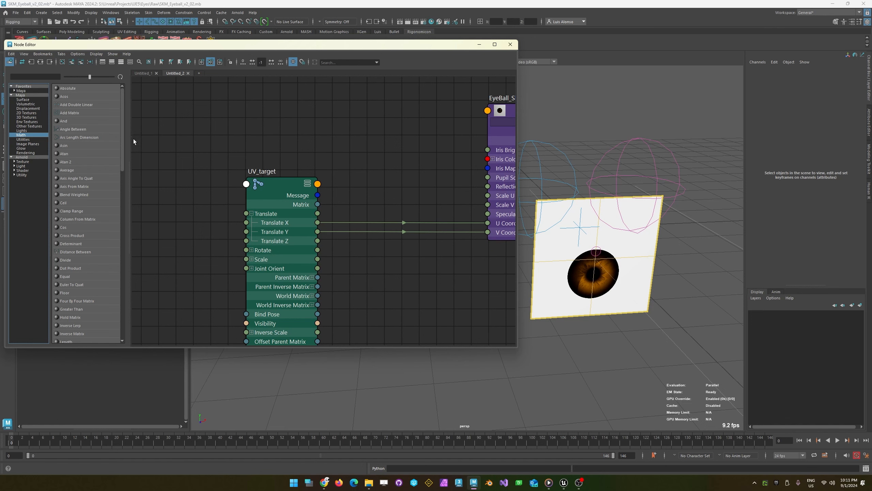
left_click_drag(123, 149, 122, 178)
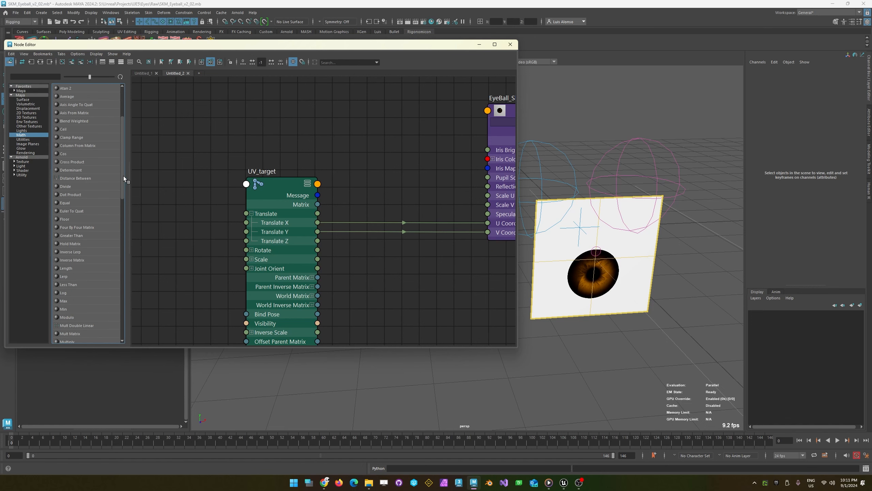
left_click(70, 185)
mouse_move(401, 198)
left_mouse_down()
mouse_move(393, 152)
mouse_move(403, 183)
left_mouse_up()
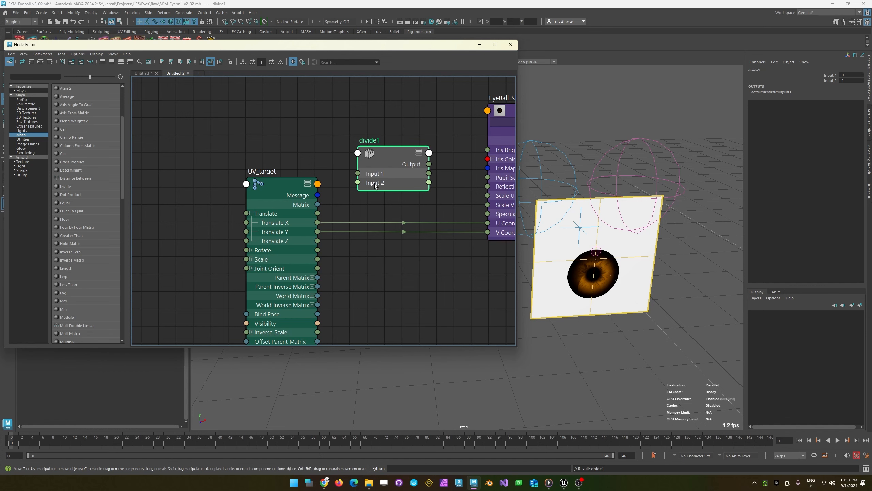
- Route UV_target's Translate X through divide1's Input 1 into EyeBall_Shaderfx's U Coord Offset, with Input 2 set to -2
left_click(865, 121)
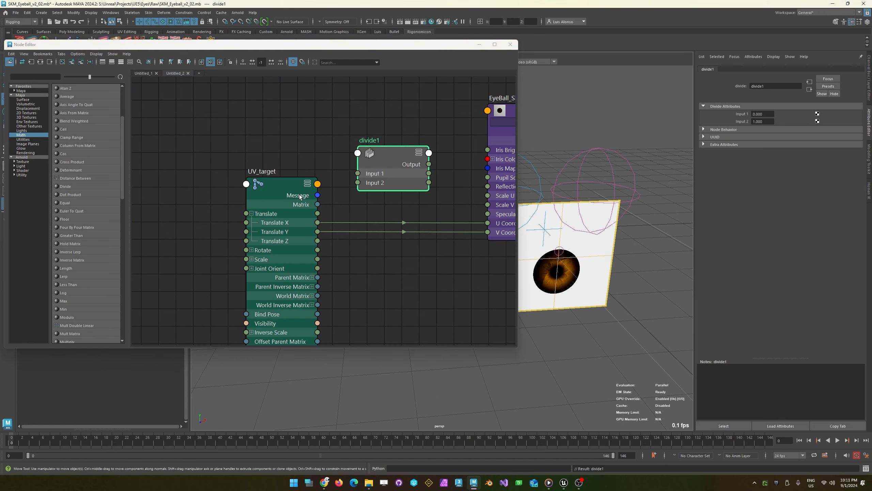
left_click_drag(317, 222, 359, 172)
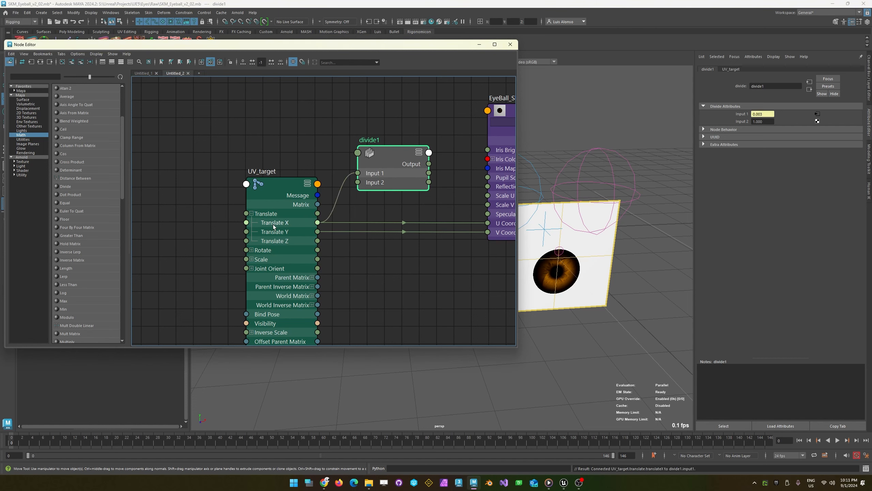
double_click(762, 122)
type("-2")
key("Return")
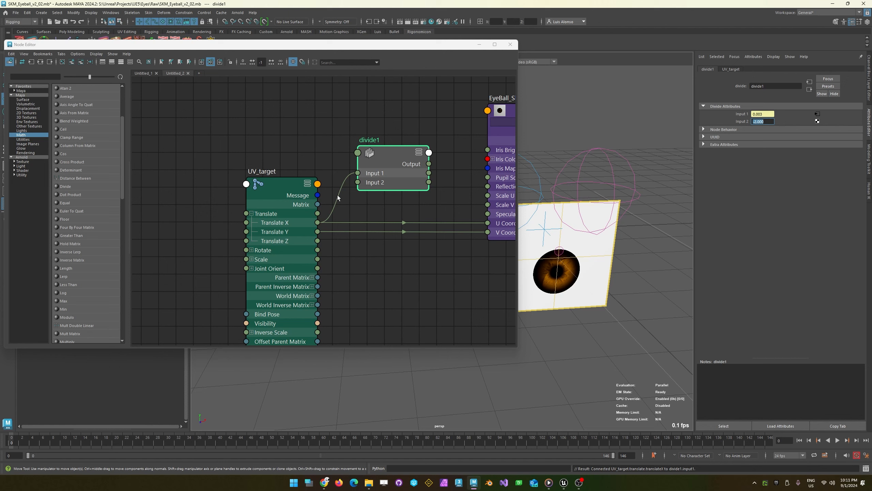
left_click_drag(385, 152, 487, 223)
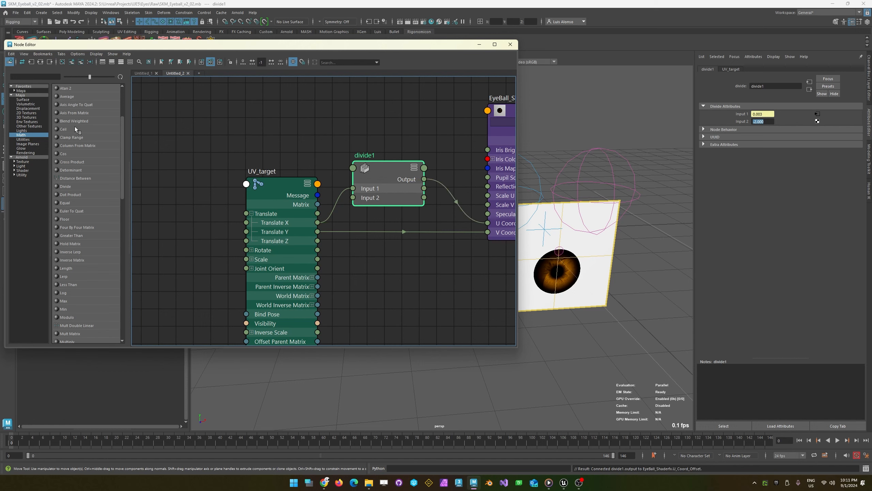
left_click_drag(386, 167, 387, 159)
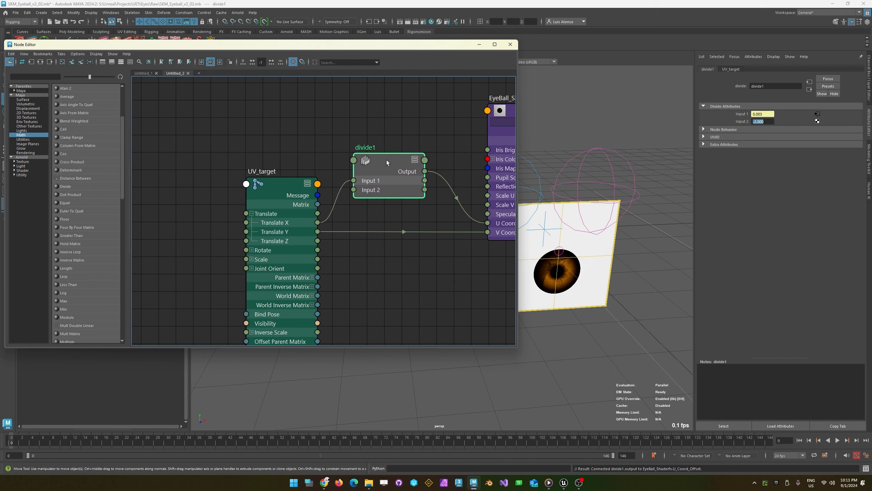
- Duplicate the divide1 node below it and route UV_target's Translate Y through the copy's Input 1 into V Coord Offset
key("ctrl+d")
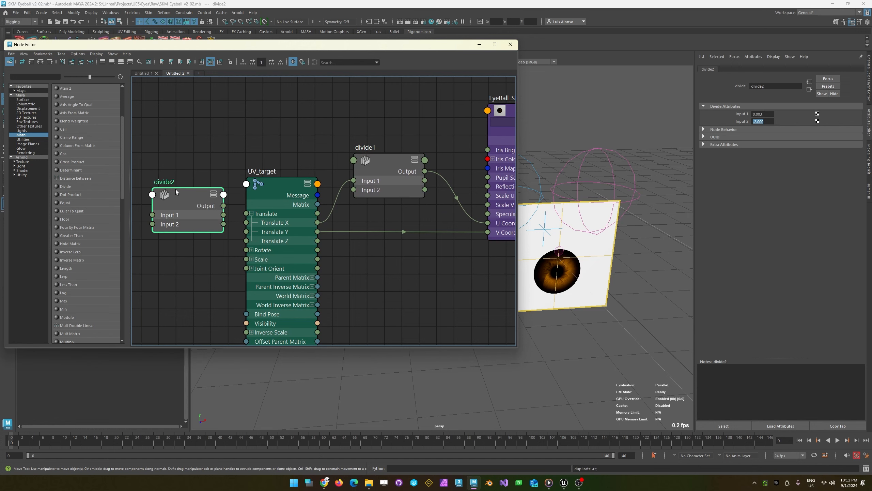
left_click_drag(176, 192, 380, 216)
left_click_drag(317, 232, 488, 232)
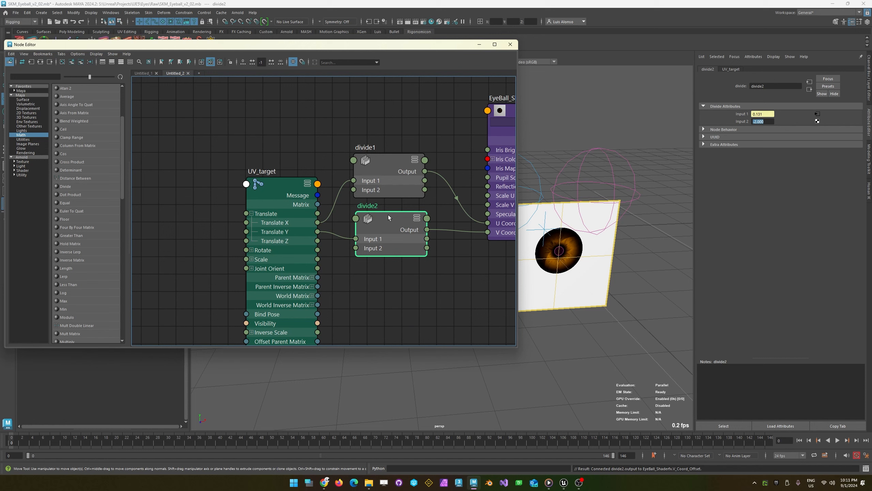
left_click_drag(389, 214, 390, 199)
left_click_drag(395, 160, 392, 166)
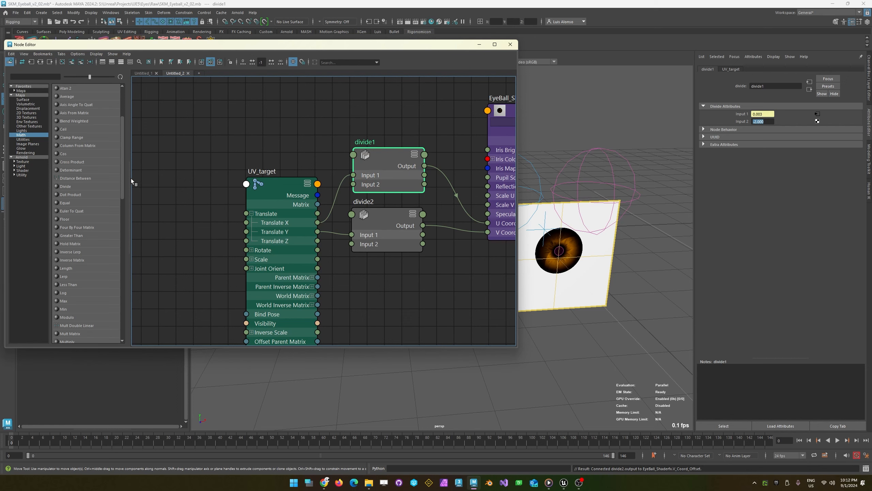
- Add a Multiply Divide node below the two divide nodes and expand its Input 1 and Input 2 components
left_click_drag(121, 176, 122, 216)
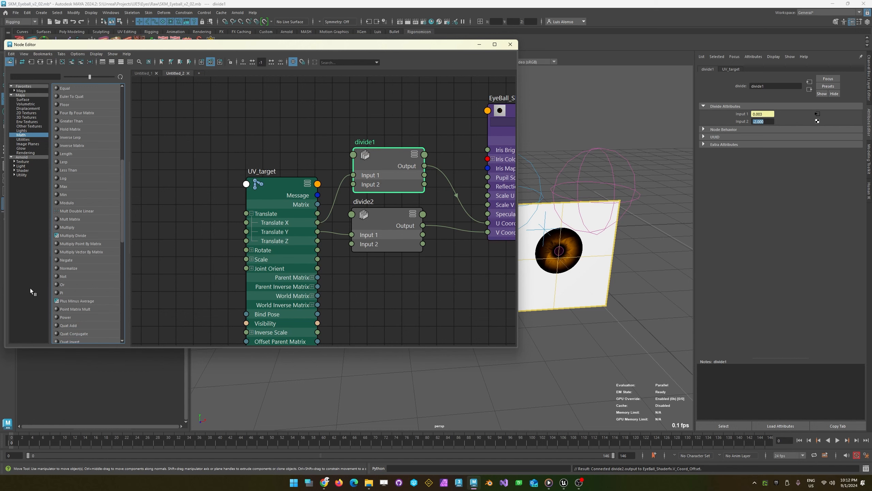
left_click(69, 237)
left_click_drag(187, 192, 410, 275)
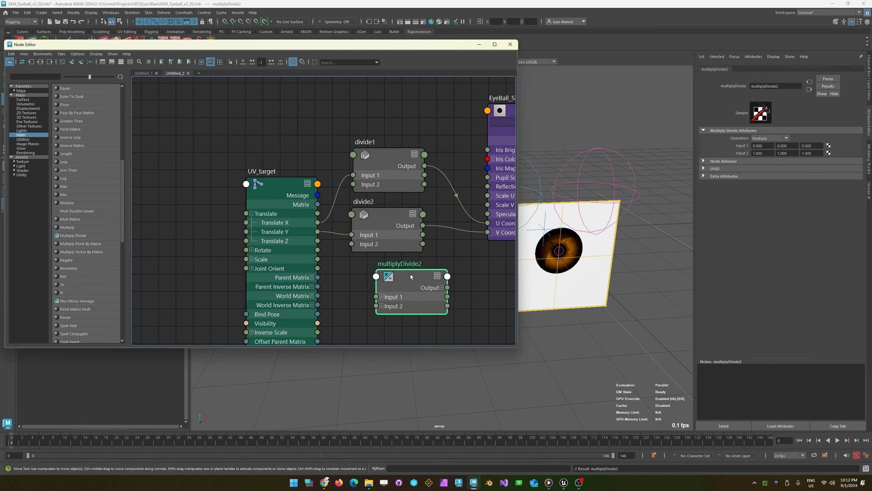
left_click(390, 293)
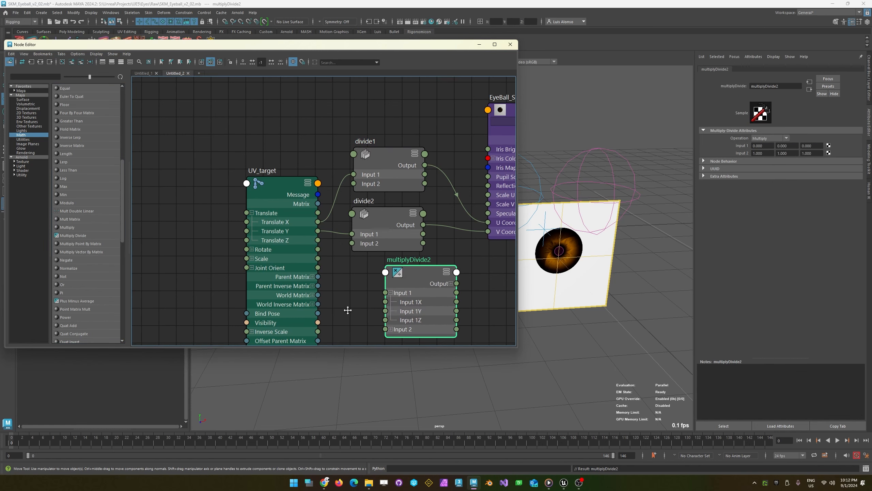
middle_click_drag(347, 308, 369, 256, "alt")
left_click(391, 265)
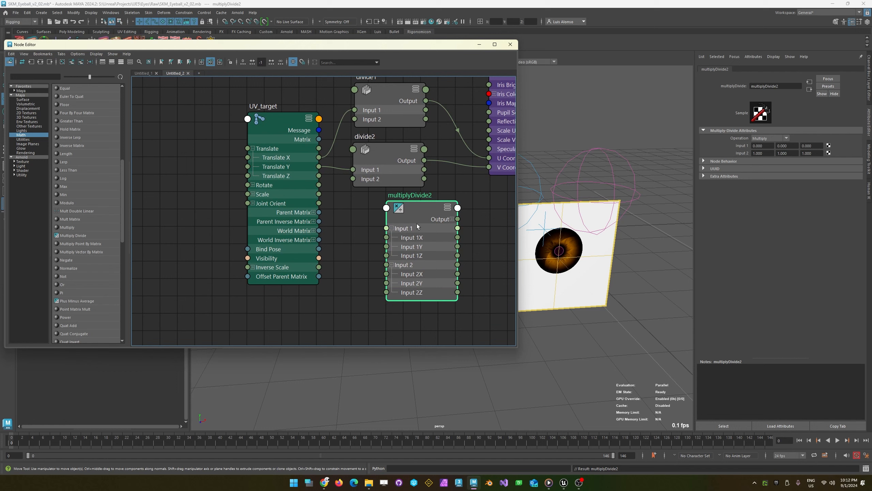
left_click_drag(420, 210, 392, 211)
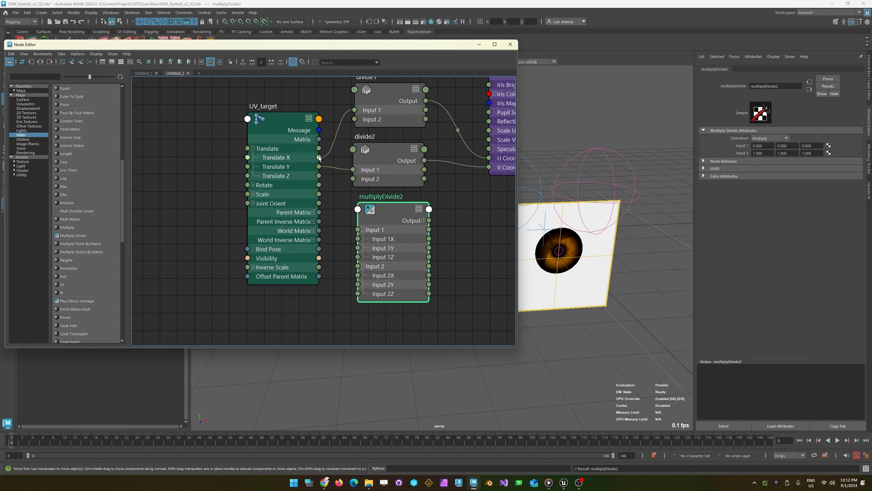
- Connect UV_target's Translate X and Y to multiplyDivide2's Input 1X and 1Y, with Input 2 X and Y at -2 and operation Divide
mouse_move(319, 157)
left_mouse_down()
mouse_move(345, 238)
mouse_move(357, 239)
mouse_move(320, 166)
left_mouse_up()
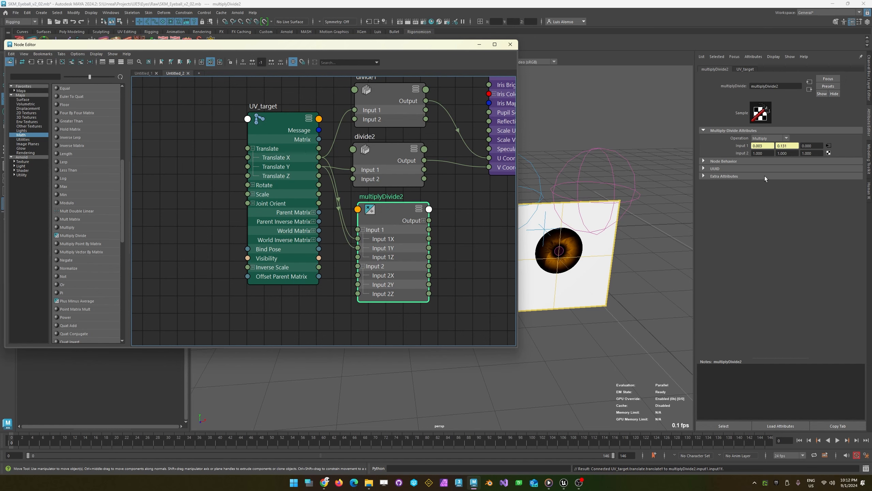
double_click(766, 154)
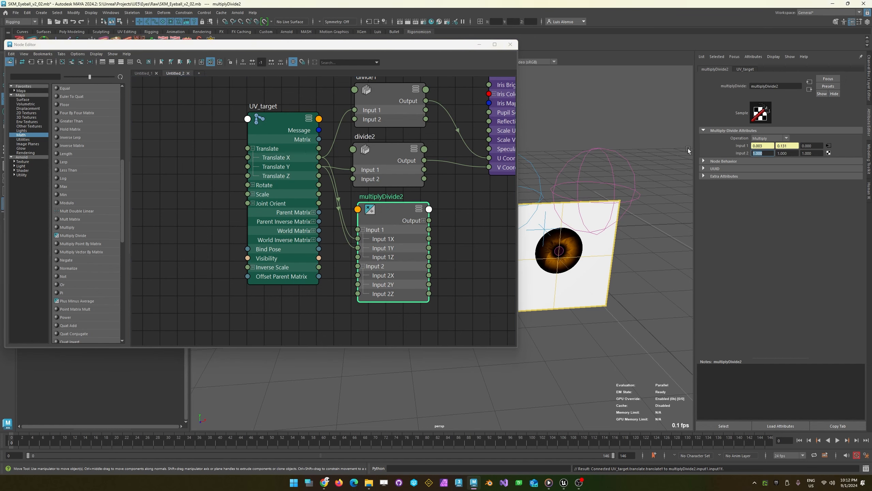
type("-2")
key("Tab")
type("-2")
key("Tab")
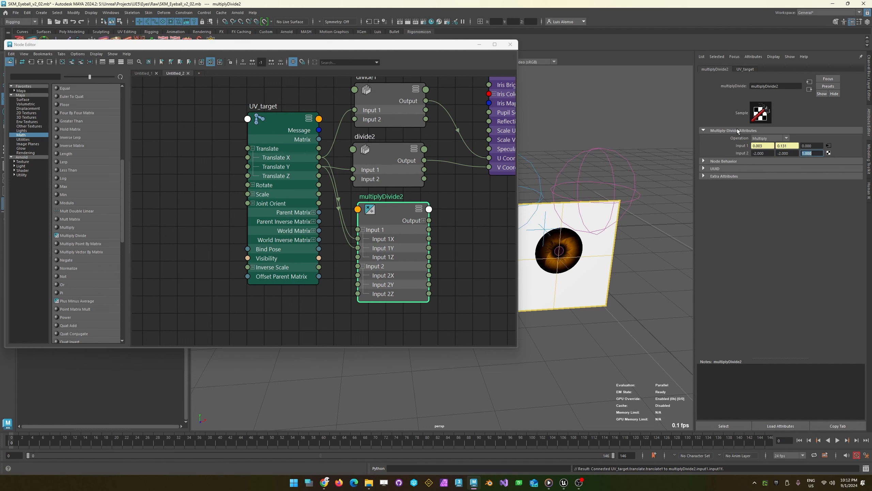
left_click(763, 138)
- Expand multiplyDivide2's Output and try to connect Output X to U Coord Offset and Output Y to V Coord Offset
left_click(423, 220)
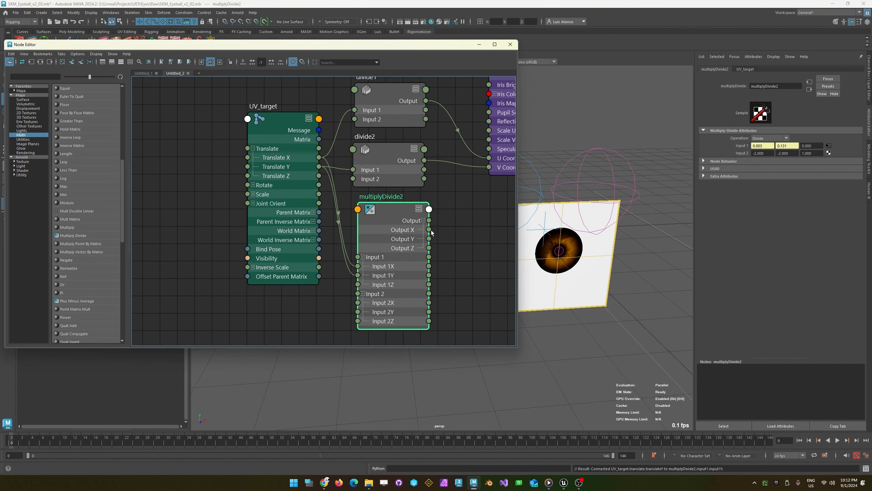
left_click_drag(429, 229, 459, 222)
left_click_drag(473, 186, 489, 158)
left_click_drag(429, 238, 490, 168)
left_click_drag(377, 210, 373, 207)
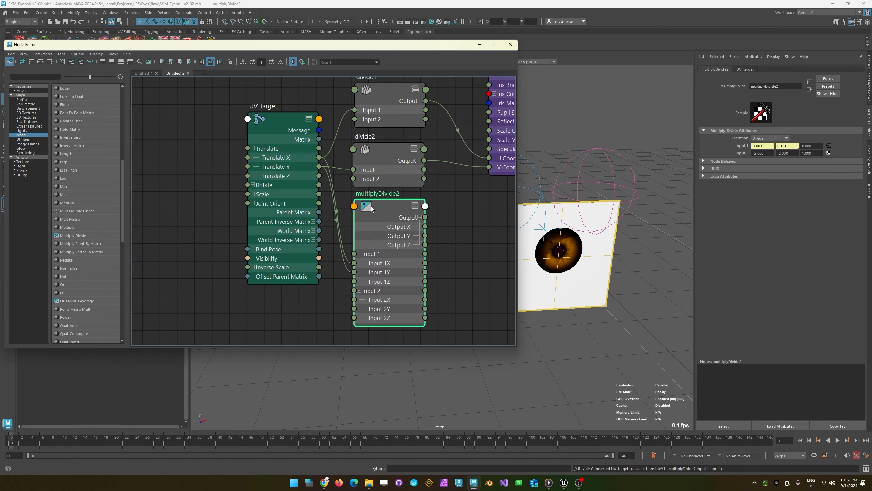
- Close the Node Editor and move the UV_target joint to about X 0.21, Y 0.07, and back slightly toward the plane's centre
left_click(511, 45)
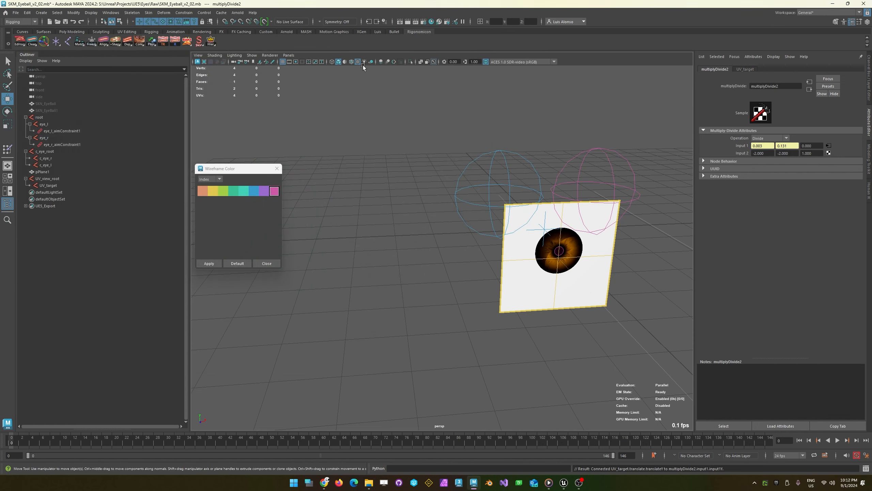
middle_click_drag(407, 292, 287, 311, "alt")
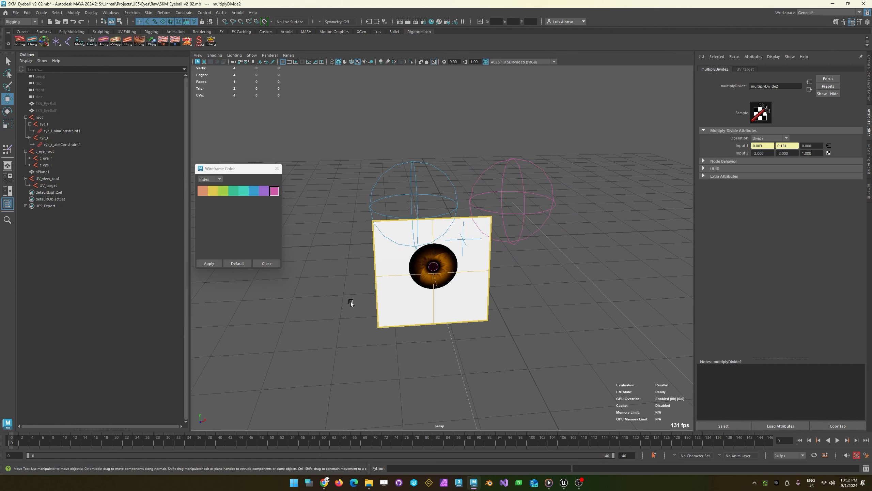
left_click(432, 266)
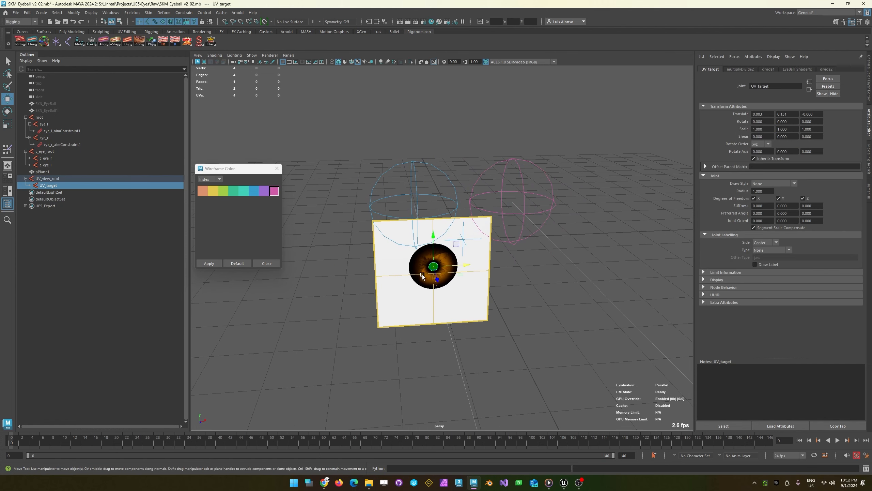
mouse_move(456, 248)
left_mouse_down()
mouse_move(472, 247)
mouse_move(441, 218)
mouse_move(414, 248)
mouse_move(472, 250)
mouse_move(438, 272)
mouse_move(424, 249)
mouse_move(469, 268)
mouse_move(430, 239)
mouse_move(469, 239)
mouse_move(440, 256)
mouse_move(453, 238)
mouse_move(469, 250)
left_mouse_up()
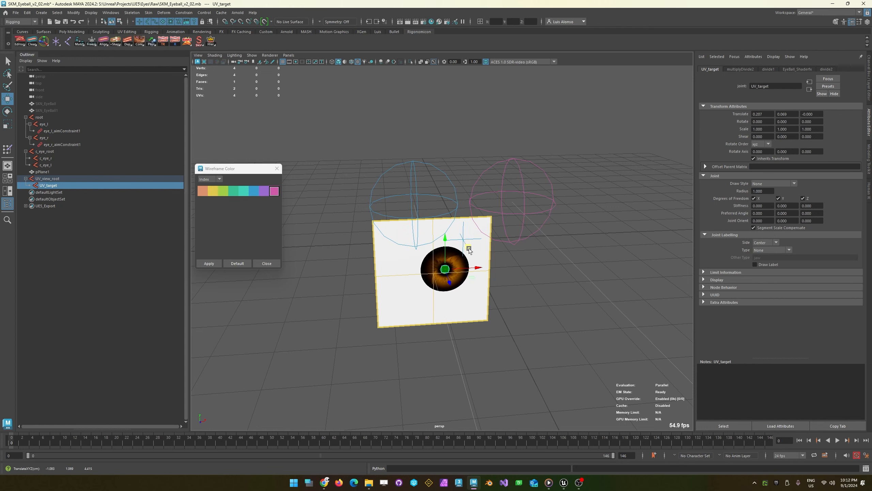
left_click(520, 306)
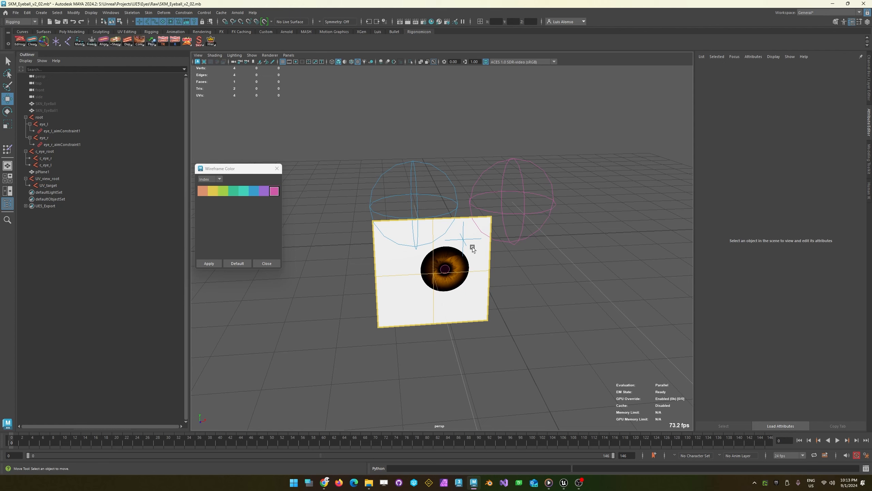
left_click(445, 269)
mouse_move(466, 247)
left_mouse_down()
mouse_move(416, 252)
mouse_move(474, 246)
mouse_move(436, 229)
mouse_move(462, 243)
mouse_move(463, 263)
left_mouse_up()
- Select the iris plane pPlane1 and view it straight on together with the two eyeball controls
left_click(404, 302)
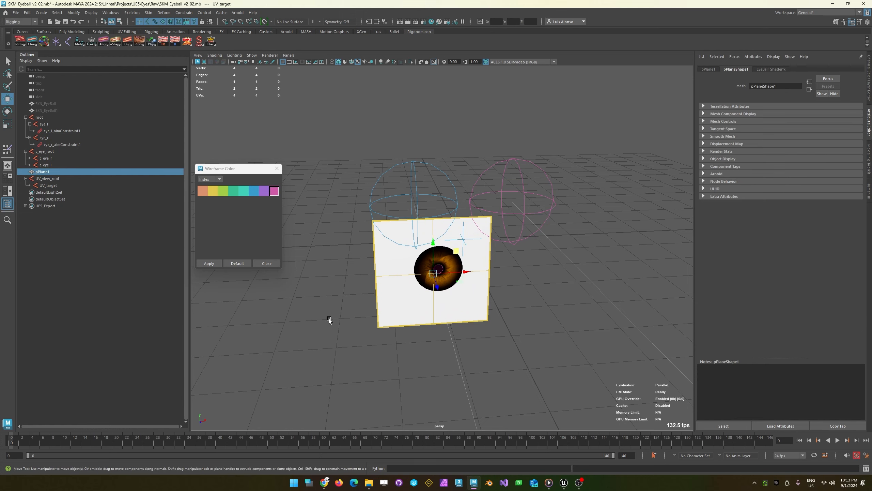
left_click_drag(312, 310, 422, 215, "alt")
left_click_drag(560, 361, 521, 311, "alt")
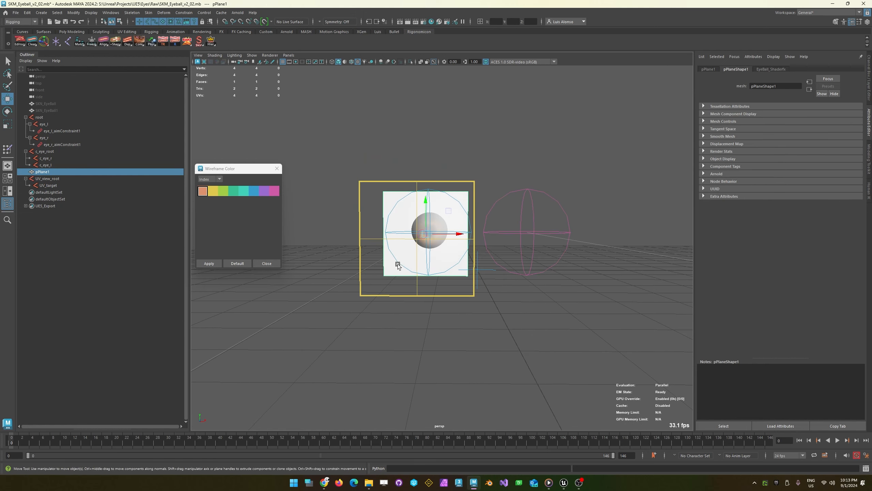
- Select the UV_target joint and test it by moving it across the frame, ending at about X 0.30, Y 0.19
left_click_drag(398, 265, 382, 282, "alt")
left_click(473, 257)
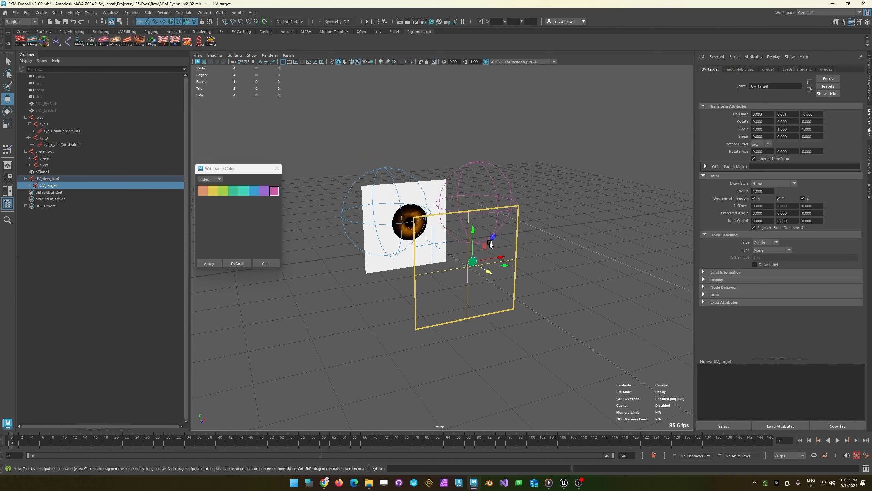
left_click_drag(490, 244, 507, 232)
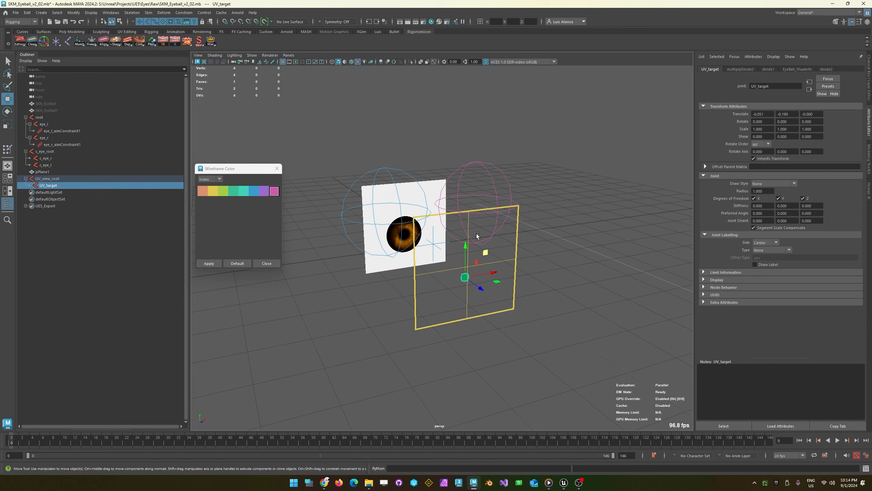
left_click_drag(486, 252, 505, 227)
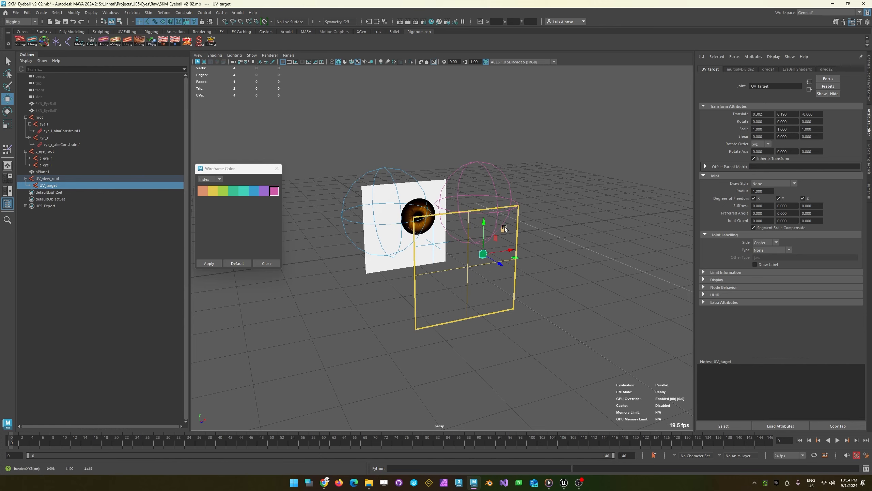
- Add the eye_r joint to the UV_target selection and apply UV Projection [BSPLUG] to the pair
left_click_drag(358, 226, 512, 152, "alt")
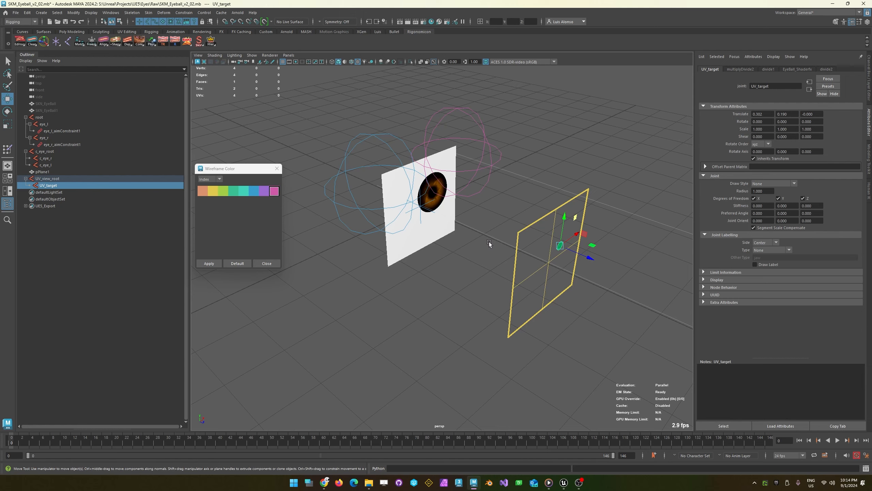
left_click_drag(442, 237, 357, 227, "alt")
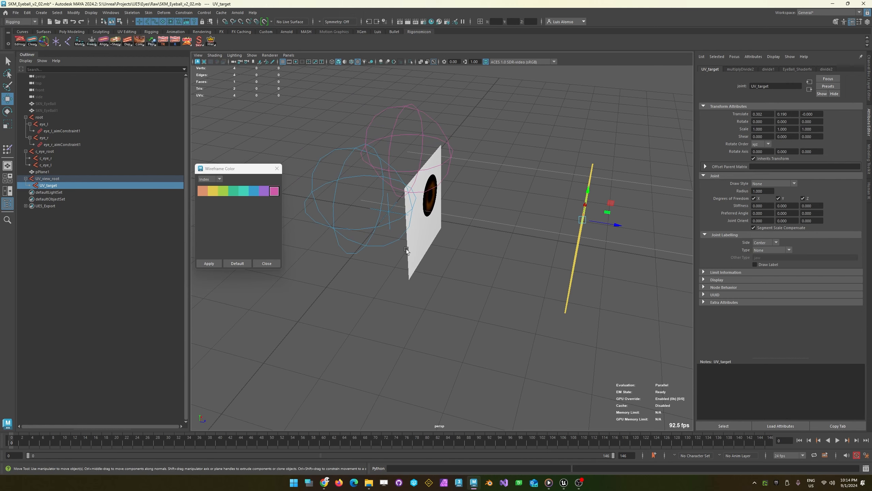
left_click(354, 229)
left_click_drag(496, 263, 366, 184, "alt")
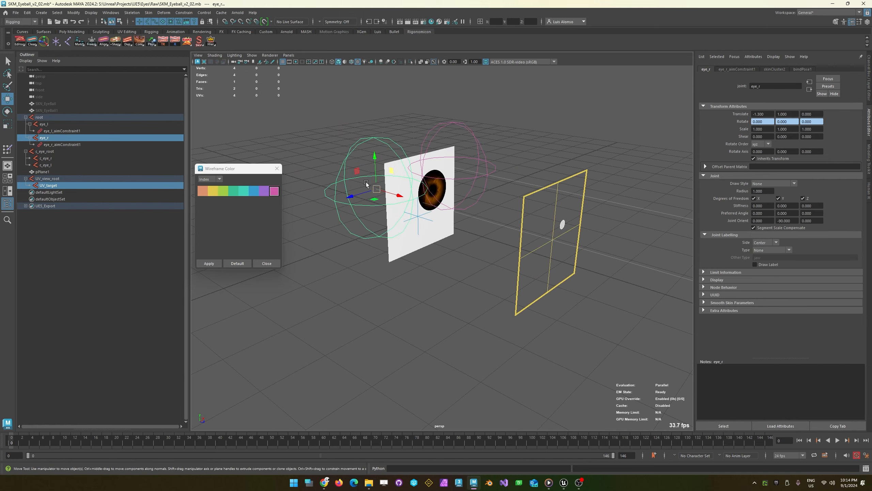
right_click(140, 40)
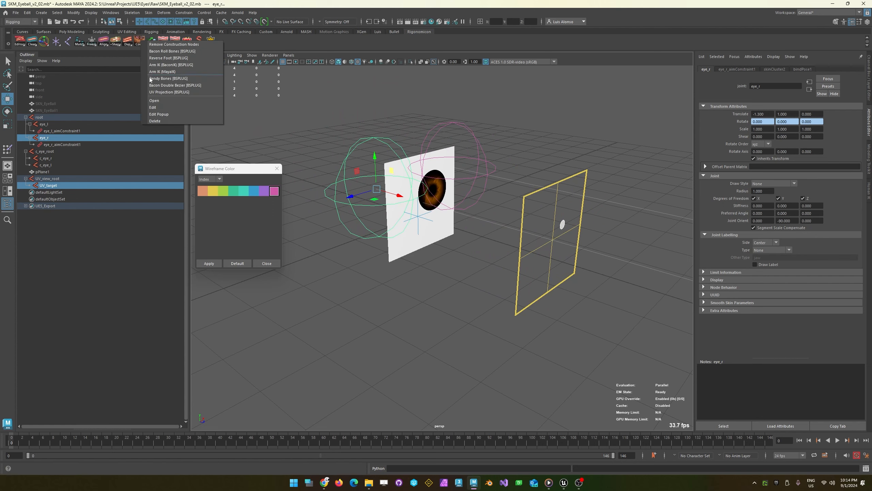
left_click(156, 92)
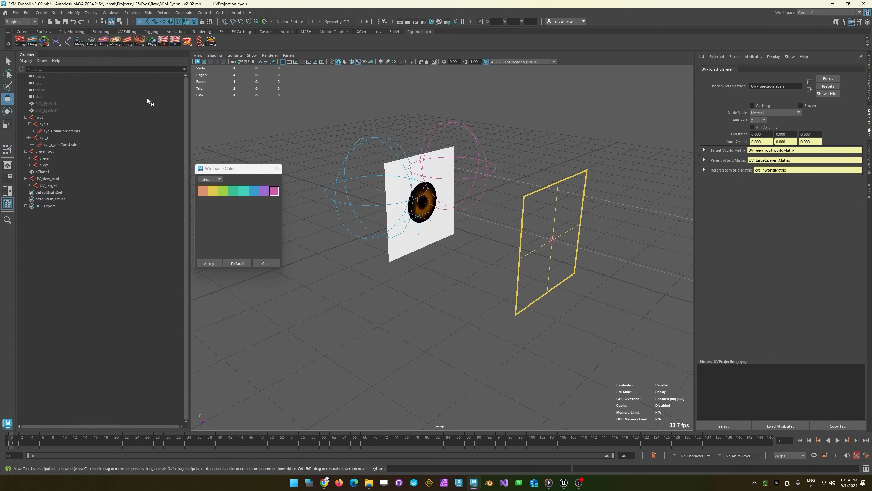
- Select the c_eye_root aim control and move it to about X -0.32, Y 0.67 to test the projected iris
middle_click_drag(609, 345, 555, 309, "alt")
mouse_move(555, 309)
left_mouse_down("alt")
mouse_move(528, 283)
mouse_move(462, 255)
mouse_move(546, 312)
left_mouse_up("alt")
left_click(546, 312)
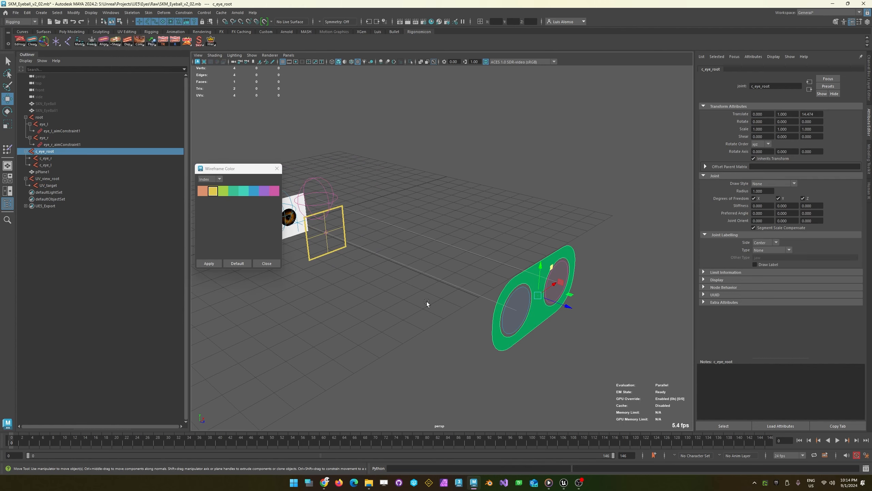
left_click_drag(429, 302, 500, 256, "alt")
right_click_drag(321, 182, 356, 199, "alt")
middle_click_drag(356, 198, 436, 213, "alt")
left_click_drag(436, 213, 469, 219, "alt")
right_click_drag(429, 178, 450, 187, "alt")
left_click_drag(450, 187, 432, 189, "alt")
- Move the iris plane pPlane1 forward along Z to about 4.4, flush with the yellow UV_view_root frame
left_click(382, 149)
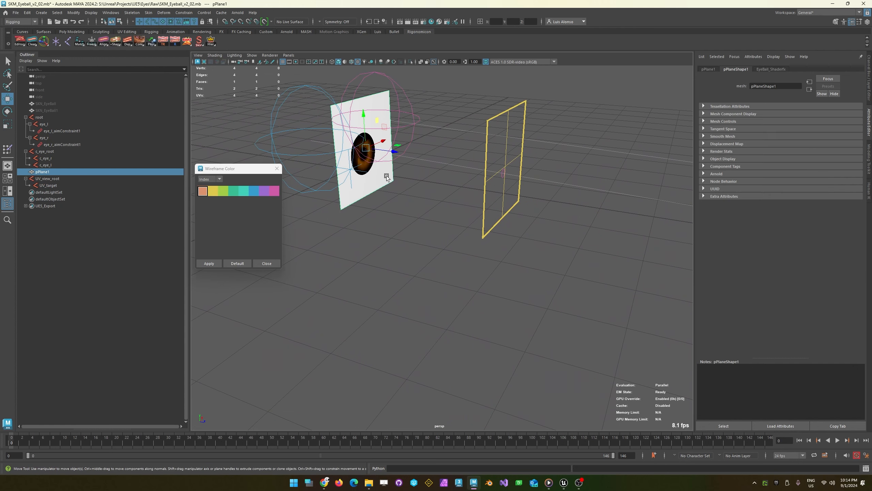
left_click_drag(382, 149, 520, 201)
left_click_drag(507, 253, 507, 208, "alt")
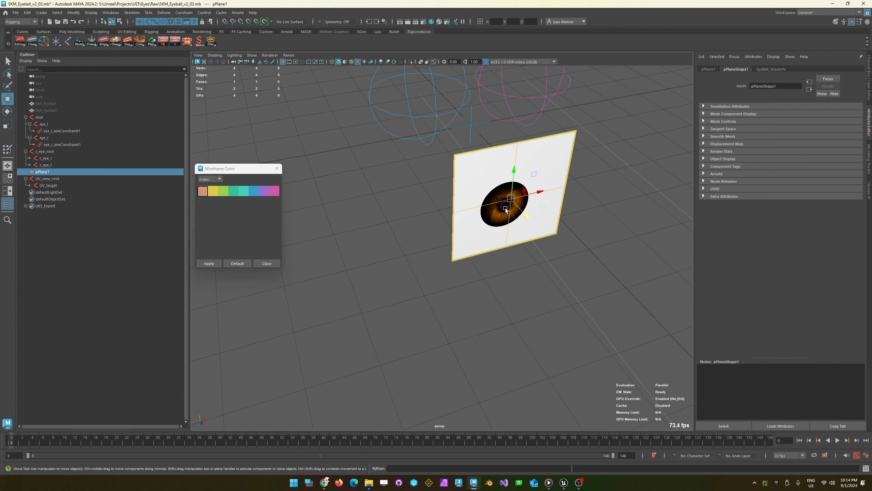
left_click_drag(363, 182, 378, 120, "alt")
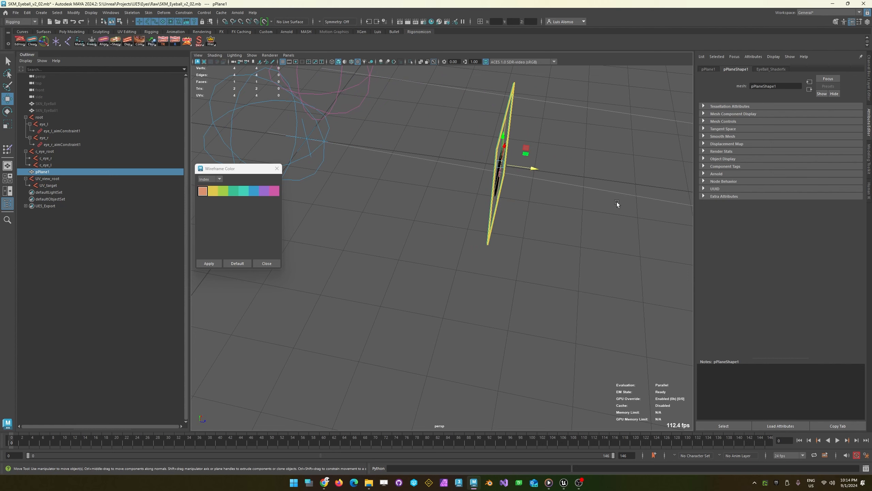
left_click_drag(586, 263, 547, 214, "alt")
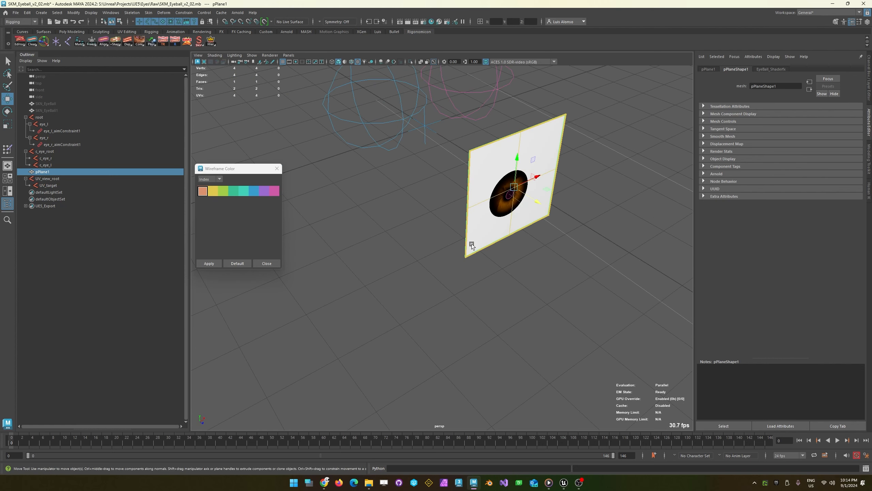
right_click_drag(452, 139, 452, 117, "alt")
left_click_drag(452, 117, 373, 144, "alt")
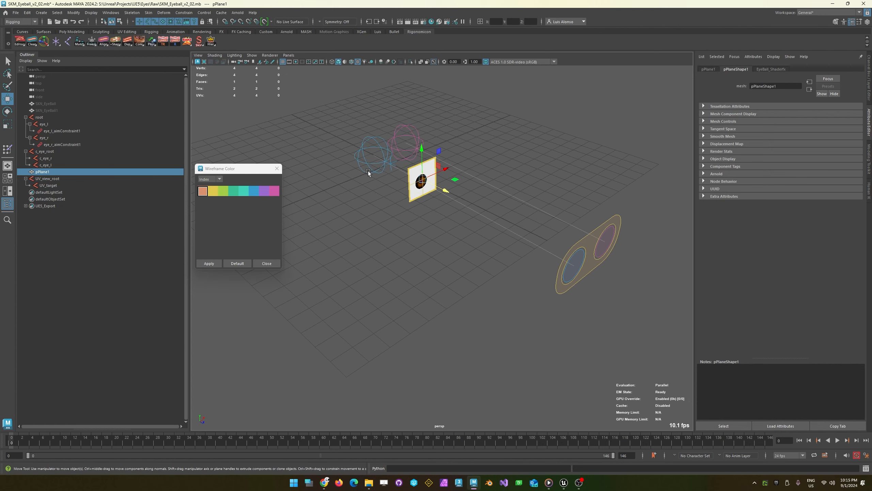
- Select the c_eye_root aim control and move it to about X -0.53, Y 0.99 to drive the iris on the plane
left_click(375, 141)
left_click(254, 191)
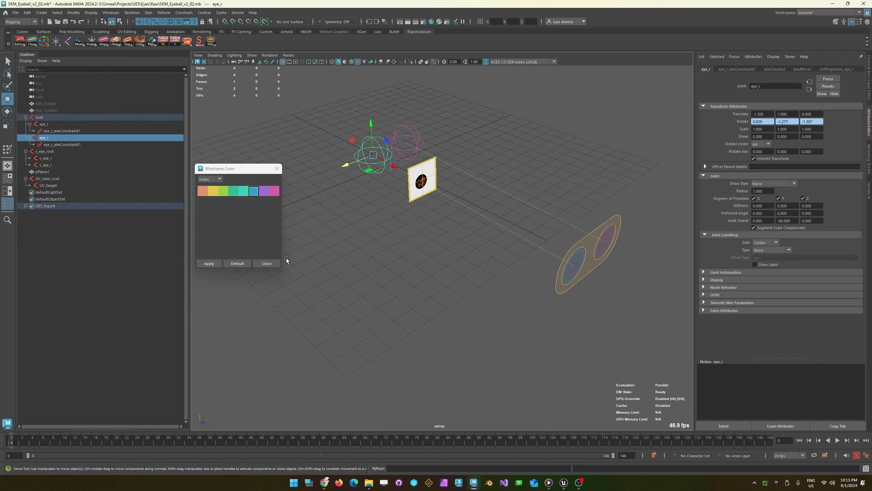
left_click(590, 266)
left_click_drag(610, 319, 563, 217, "alt")
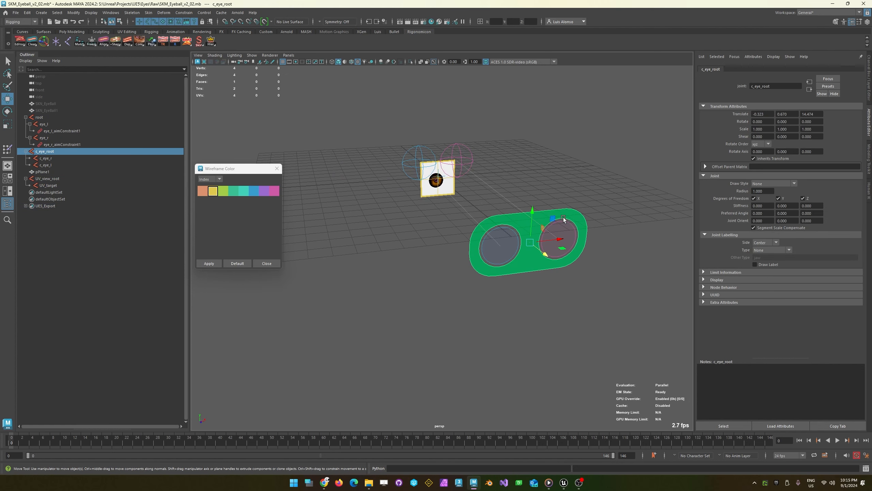
mouse_move(563, 217)
middle_mouse_down()
mouse_move(591, 202)
mouse_move(615, 129)
mouse_move(525, 119)
mouse_move(491, 202)
mouse_move(498, 238)
mouse_move(475, 246)
mouse_move(552, 216)
mouse_move(502, 218)
mouse_move(536, 168)
mouse_move(525, 189)
mouse_move(571, 179)
mouse_move(501, 218)
mouse_move(581, 211)
mouse_move(517, 238)
mouse_move(556, 228)
mouse_move(518, 195)
mouse_move(469, 226)
mouse_move(549, 215)
mouse_move(584, 161)
mouse_move(511, 140)
mouse_move(536, 213)
mouse_move(551, 212)
middle_mouse_up()
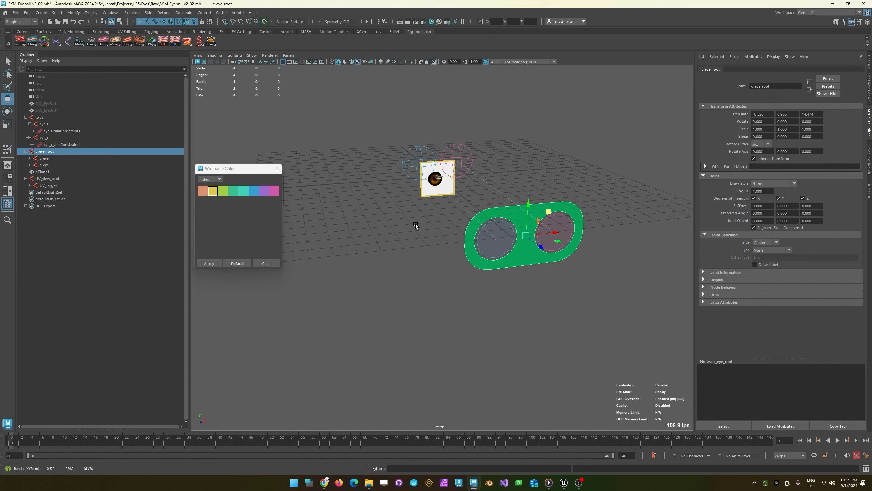
- Inspect the channel values and connected nodes of the UV_target and eye_r joints around the iris plane
left_click_drag(412, 212, 359, 197, "alt")
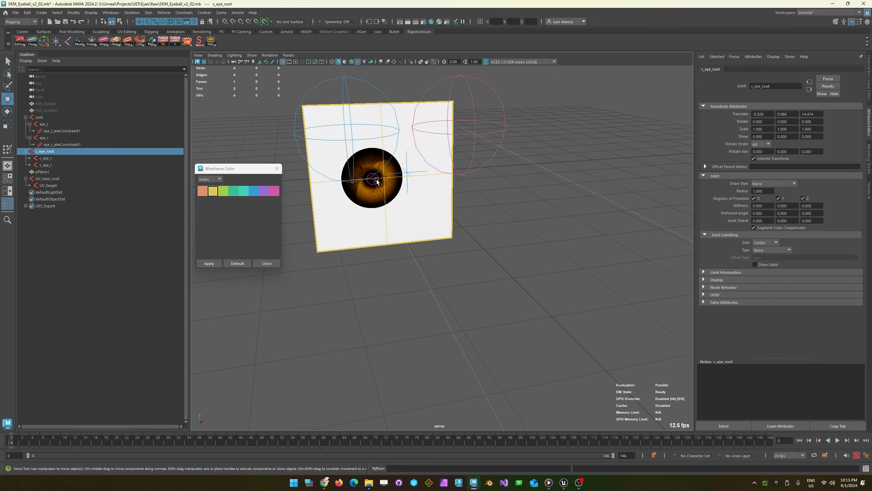
left_click(359, 196)
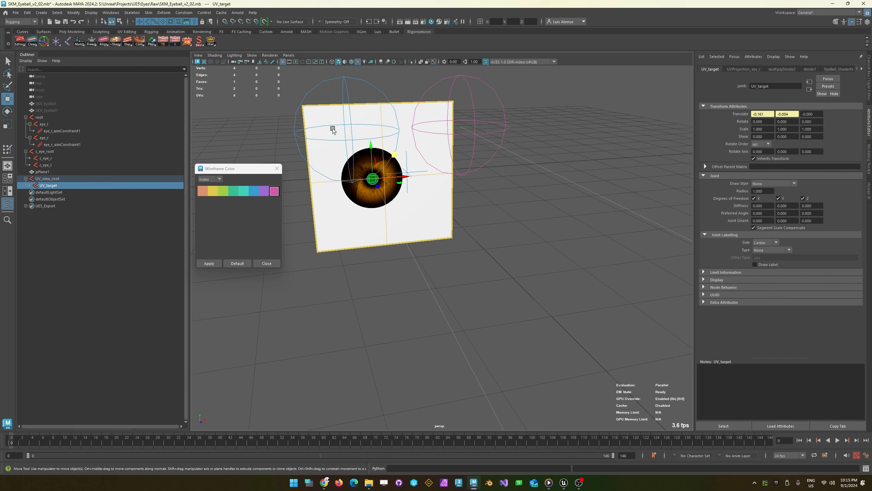
left_click(345, 113)
left_click_drag(344, 114, 328, 95, "alt")
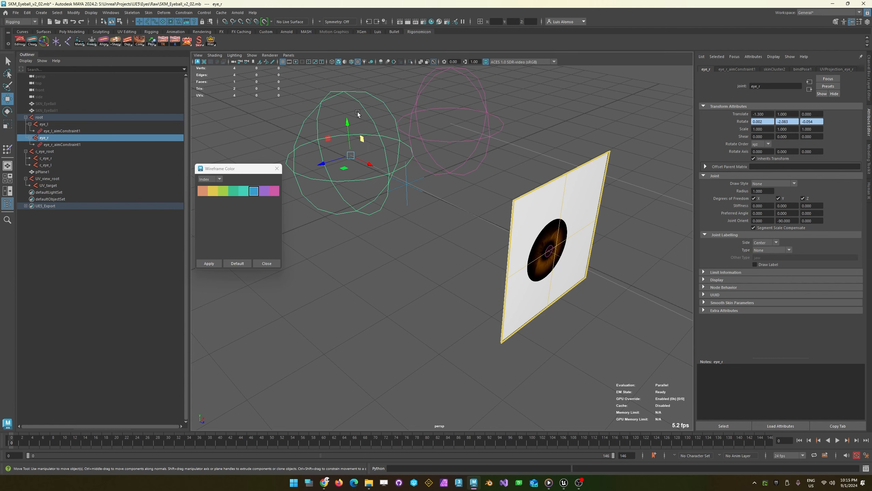
left_click(869, 75)
mouse_move(776, 64)
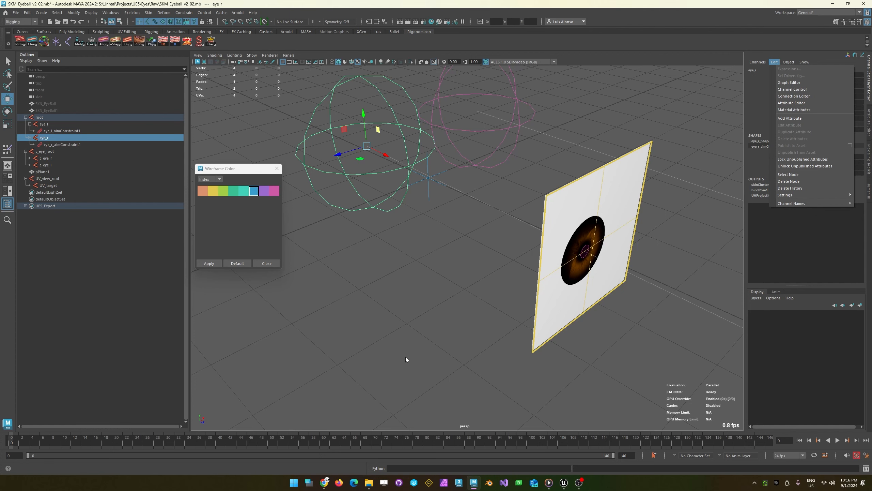
left_click_drag(406, 360, 422, 333, "alt")
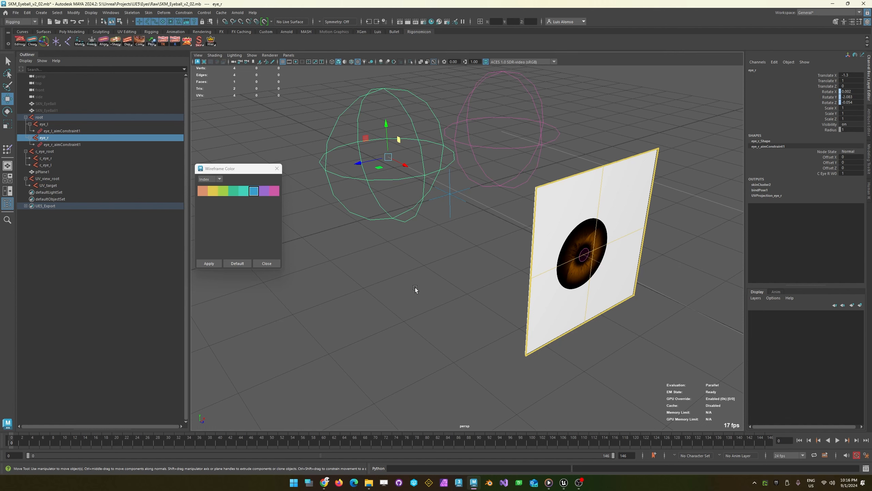
left_click(583, 254)
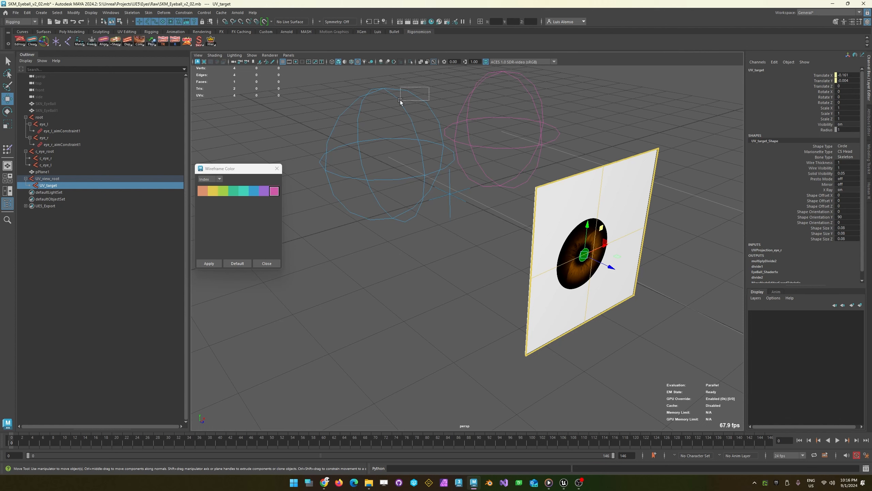
left_click_drag(400, 99, 400, 100)
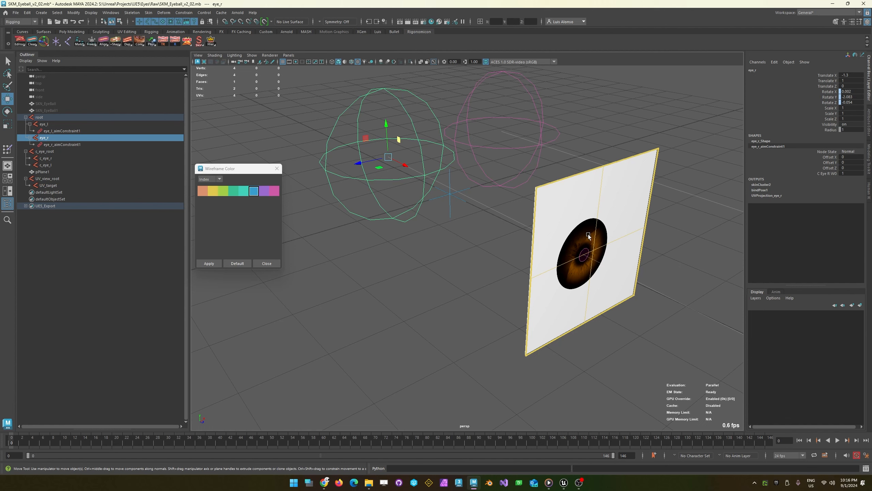
- Save the scene as a new version named SKM_Eyeball_v2_03.mb
left_click(15, 13)
left_click(34, 48)
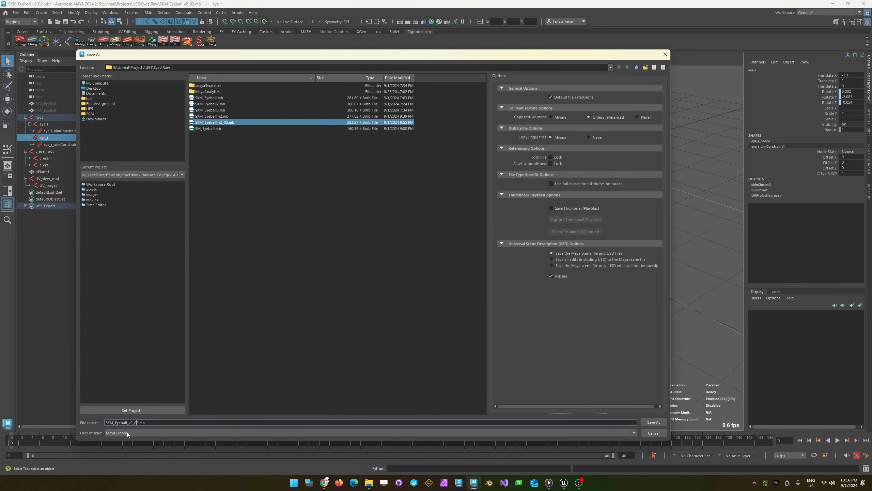
key("Delete")
type("3")
key("Return")
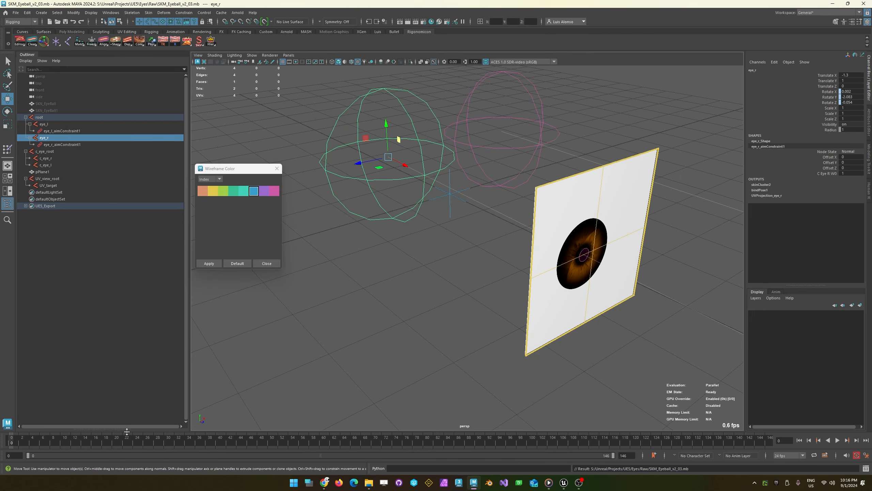
- Unhide the two eyeball meshes SKN_EyeBall and SKN_EyeBall1 and view them with the iris plane
middle_click_drag(431, 283, 396, 190, "alt")
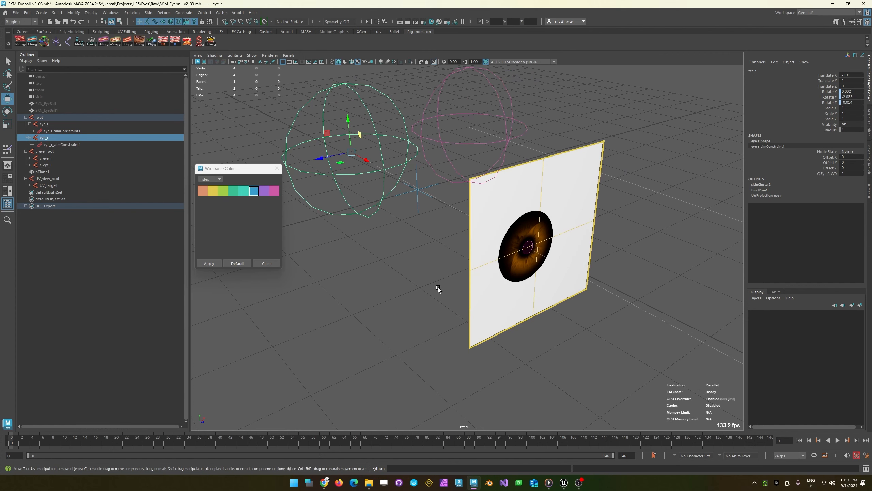
right_click_drag(438, 288, 381, 267, "alt")
left_click_drag(380, 268, 488, 259, "alt")
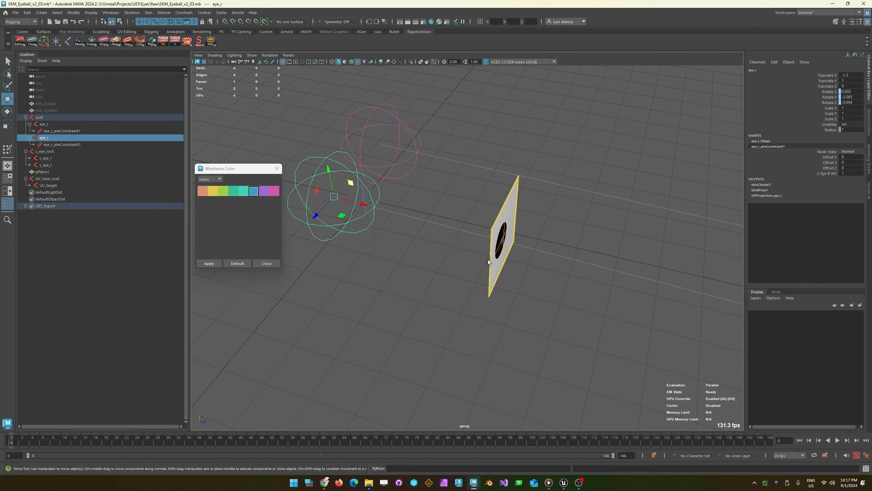
left_click(30, 226)
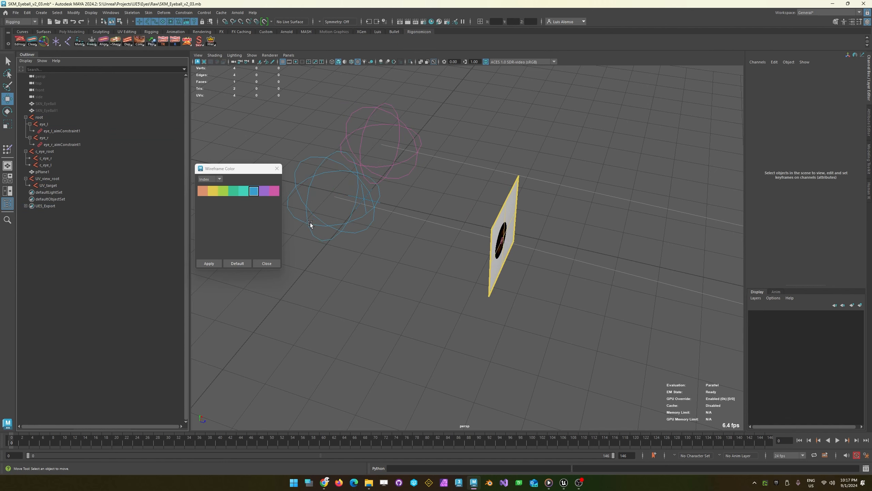
left_click(52, 104)
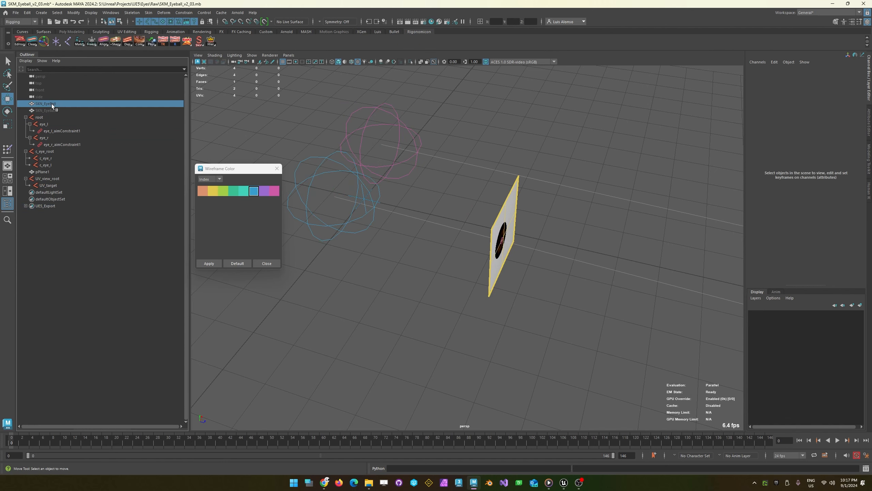
left_click(53, 111, "ctrl")
key("h")
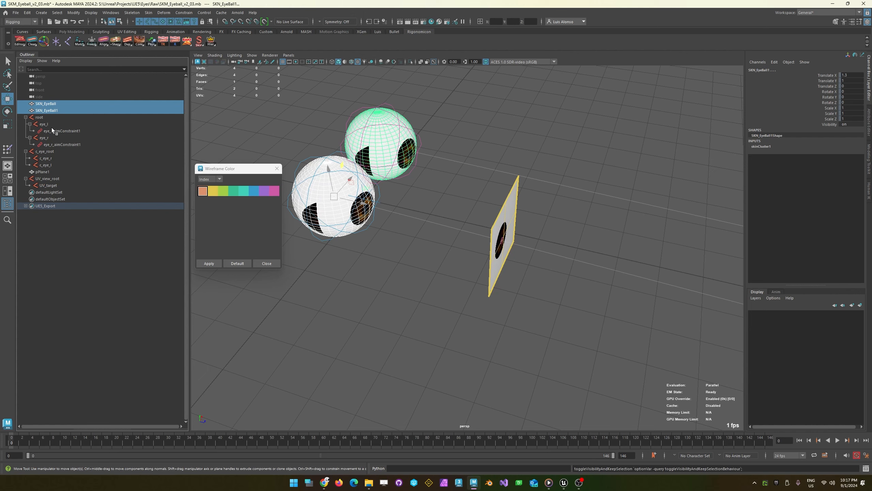
left_click_drag(357, 262, 339, 287, "alt")
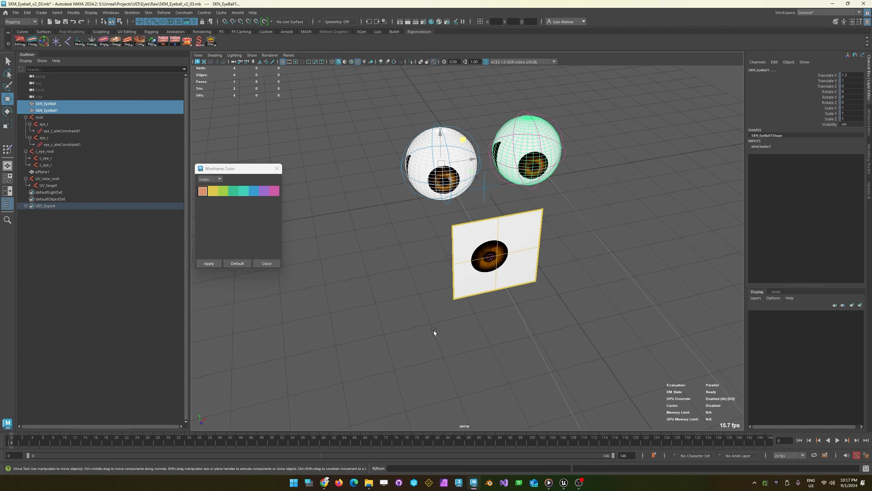
- Reopen the earlier scene version SKM_Eyeball_v2_02.mb, discarding the unsaved changes to the current scene
left_click(377, 266)
left_click(473, 284)
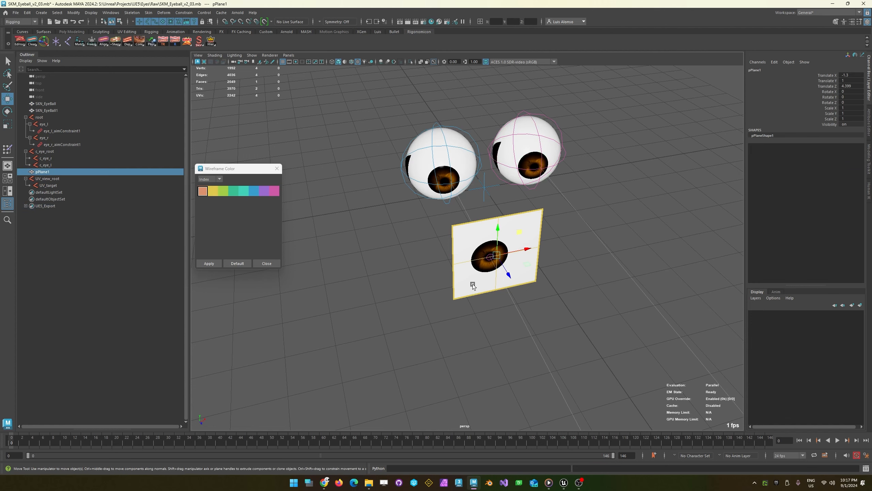
left_click(323, 332)
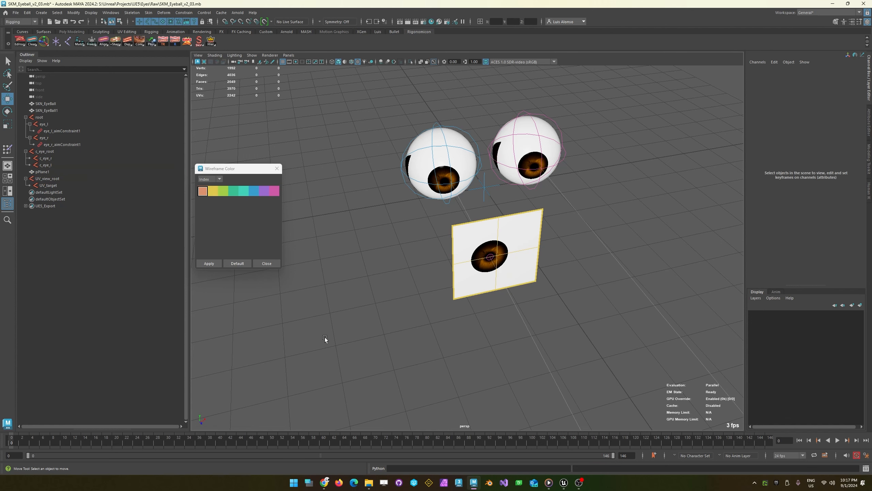
left_click(15, 13)
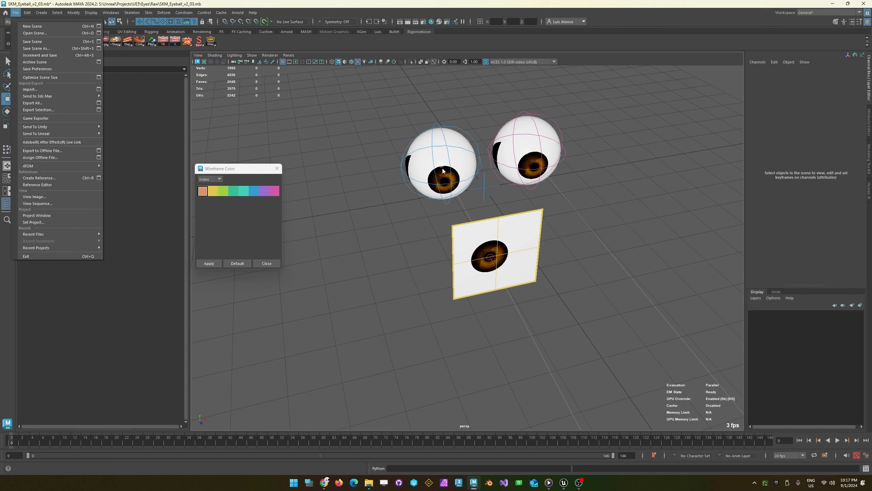
mouse_move(69, 234)
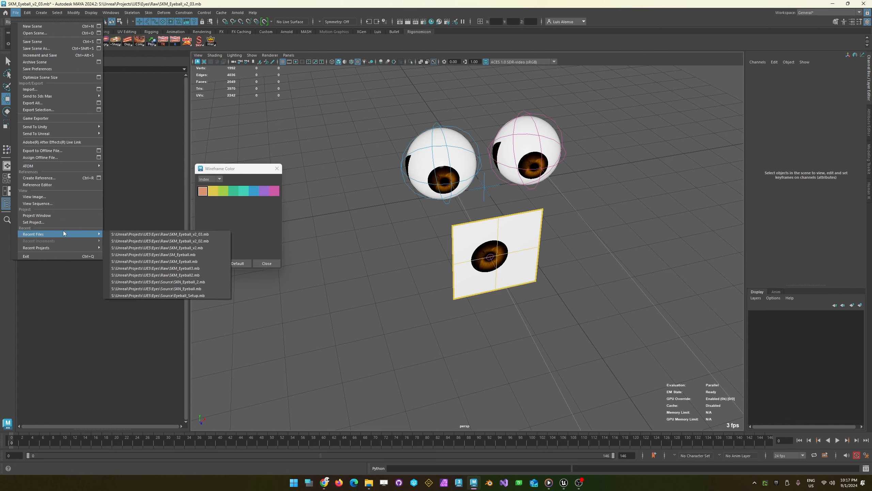
left_click(177, 241)
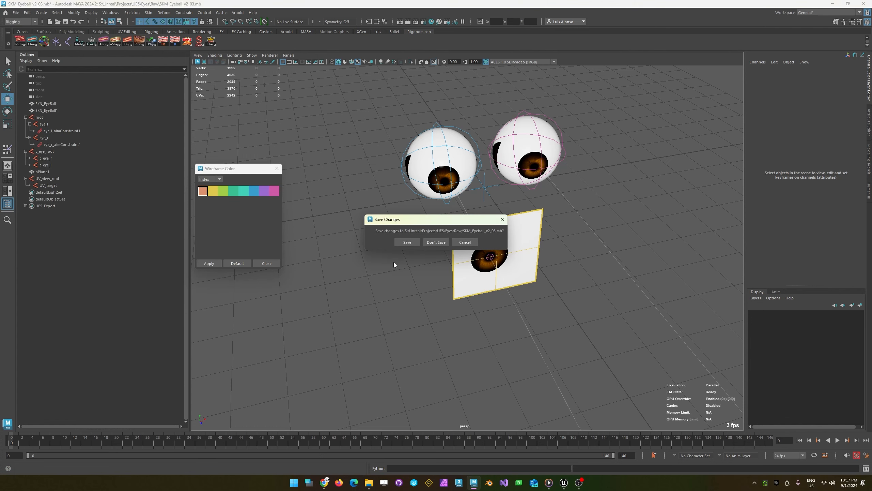
left_click(437, 242)
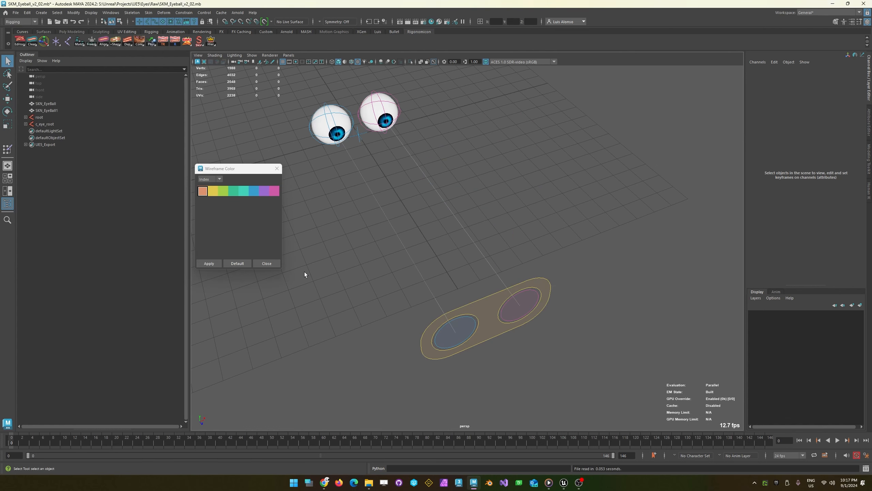
- Test the eye aim by moving the c_eye_root control to about X -5.05, and undo the move
left_click_drag(319, 194, 397, 223, "alt")
left_click(573, 266)
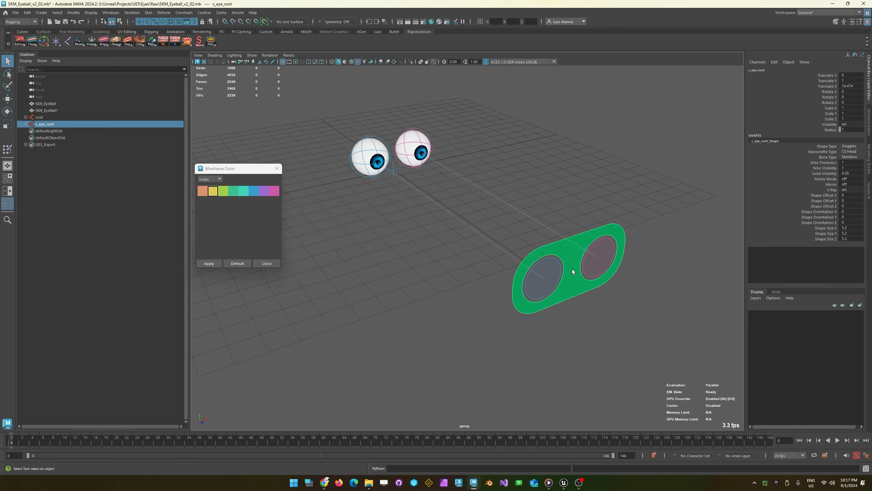
key("w")
left_click_drag(583, 251, 441, 253)
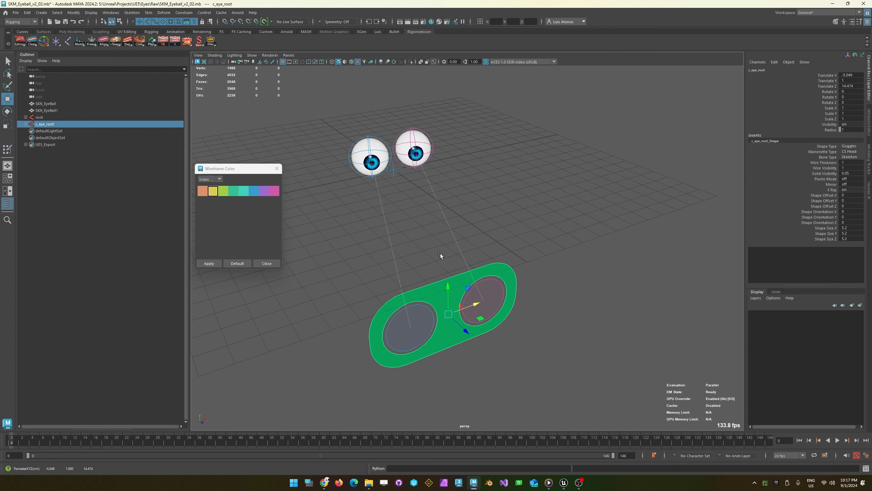
key("ctrl+z")
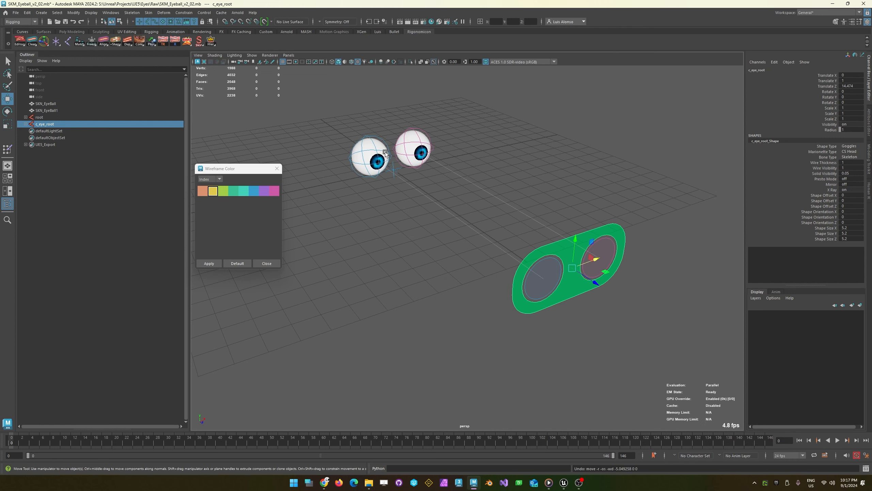
- Select all members of the UE5_Export set and frame them to review what gets exported
right_click_drag(349, 139, 432, 137, "alt")
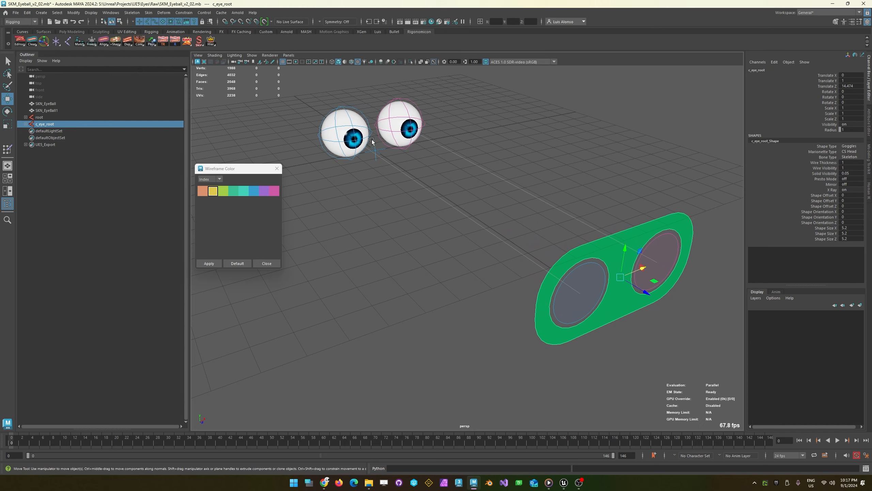
middle_click_drag(359, 136, 370, 163, "alt")
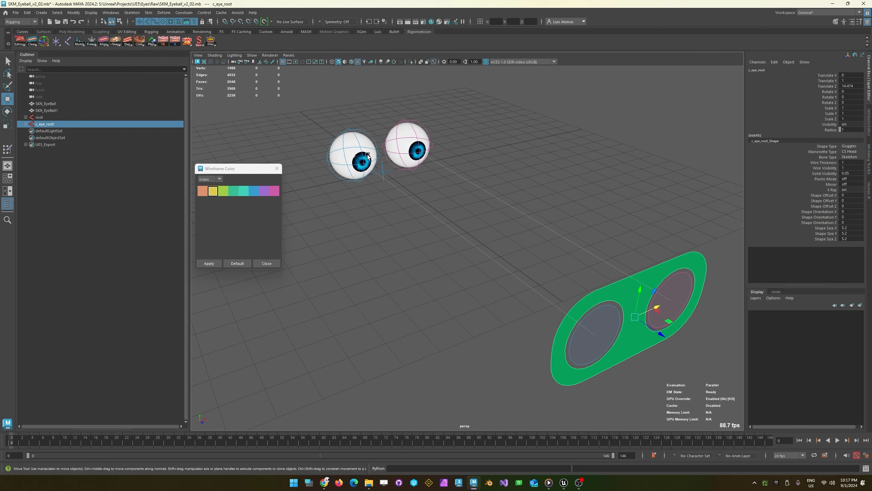
left_click(43, 144)
right_click(44, 146)
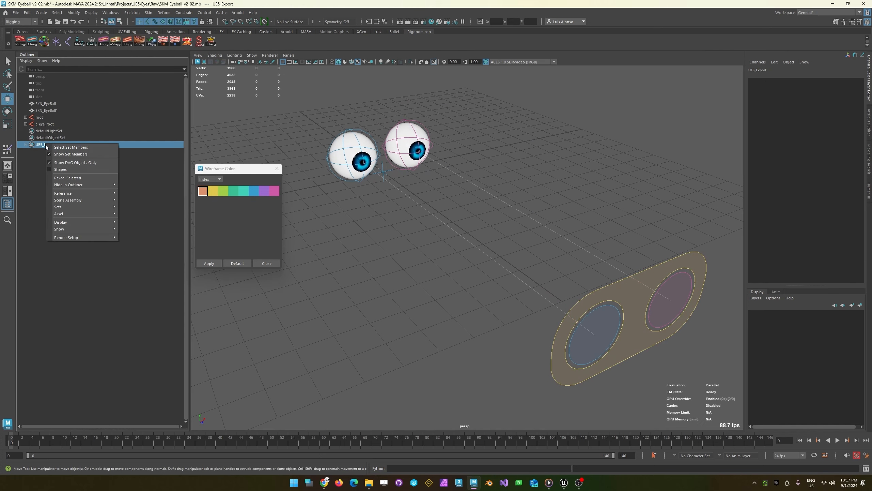
left_click(81, 148)
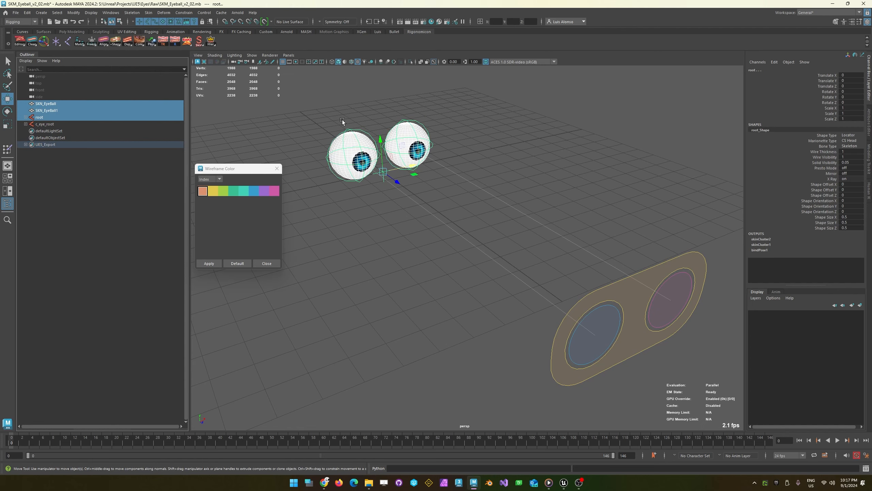
key("f")
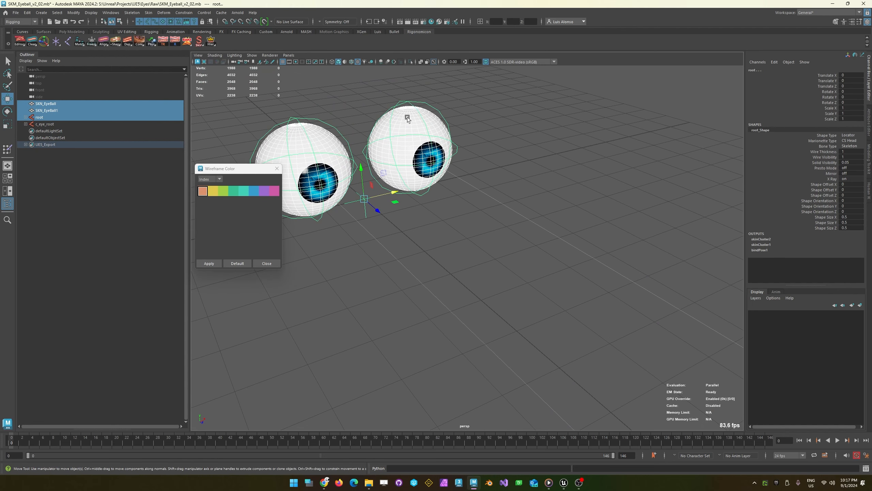
- Remove the two eyeball meshes from the selection to view the root joint alone, and clear the selection
left_click(404, 120, "ctrl")
left_click(297, 140, "ctrl")
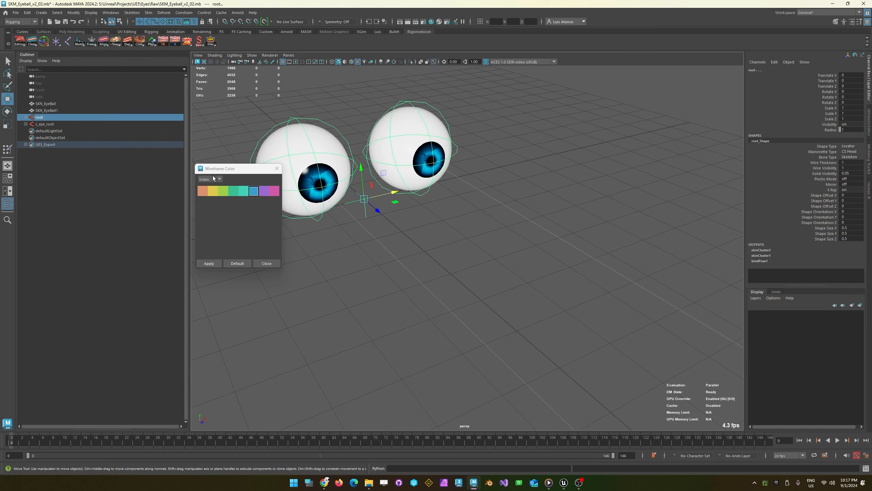
left_click_drag(343, 137, 378, 147, "alt")
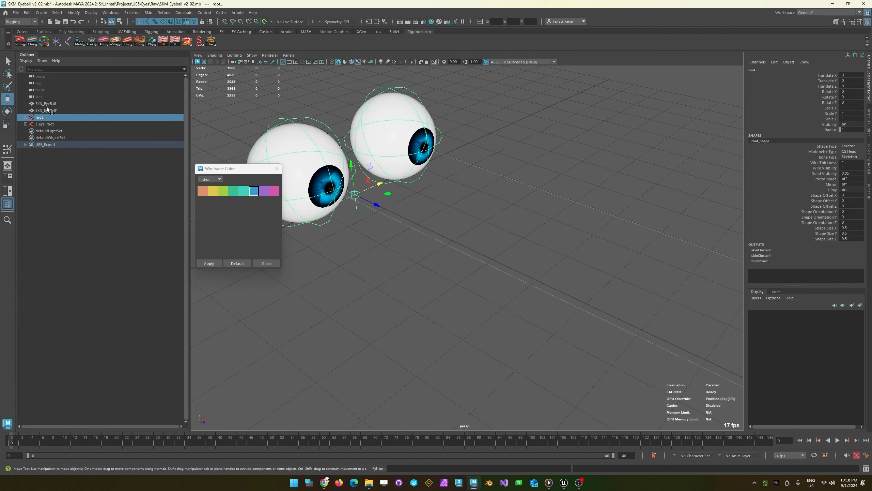
left_click(39, 178)
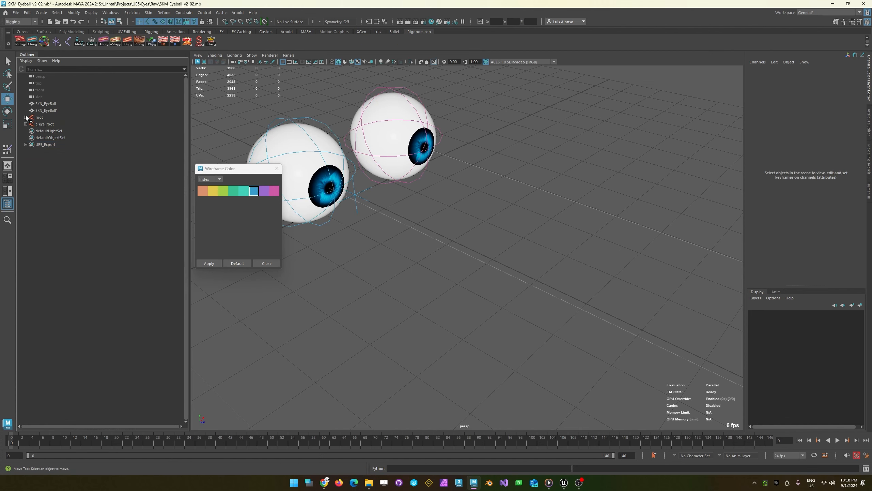
- Expand the full root joint hierarchy and select the root and eye_l joints together
left_click(25, 118, "shift")
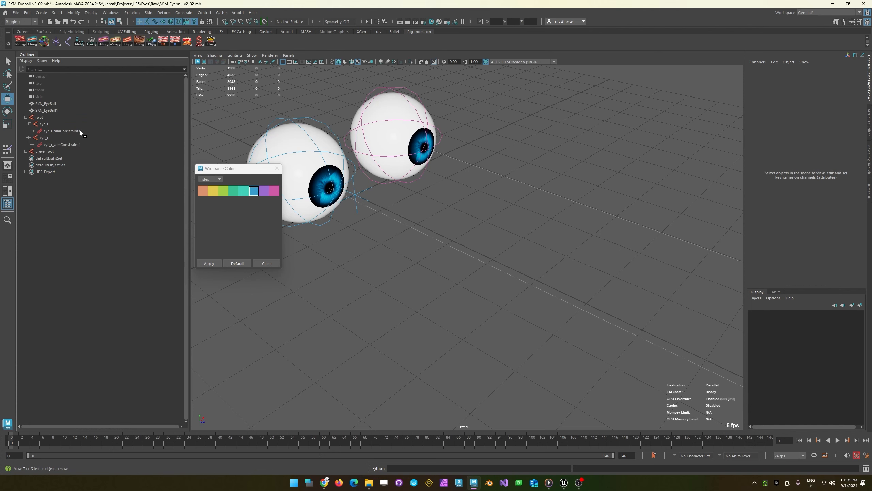
left_click(40, 117)
left_click(46, 124)
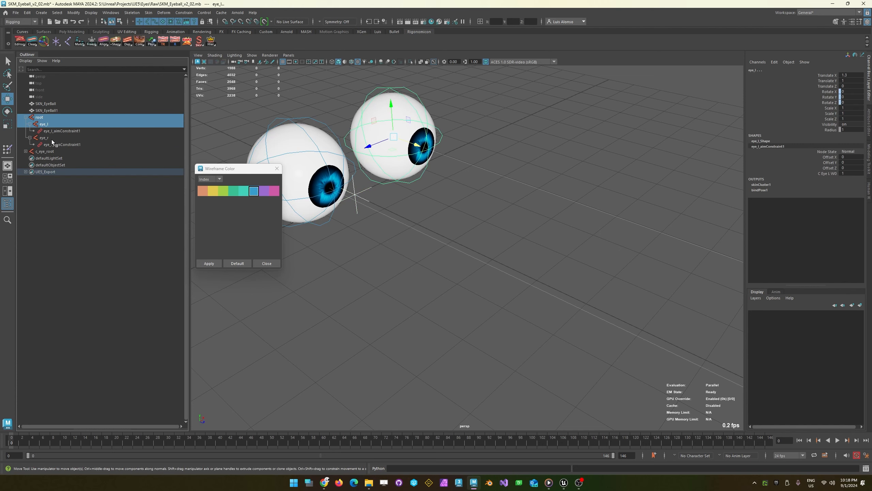
left_click(50, 138, "ctrl")
left_click_drag(361, 203, 402, 193, "alt")
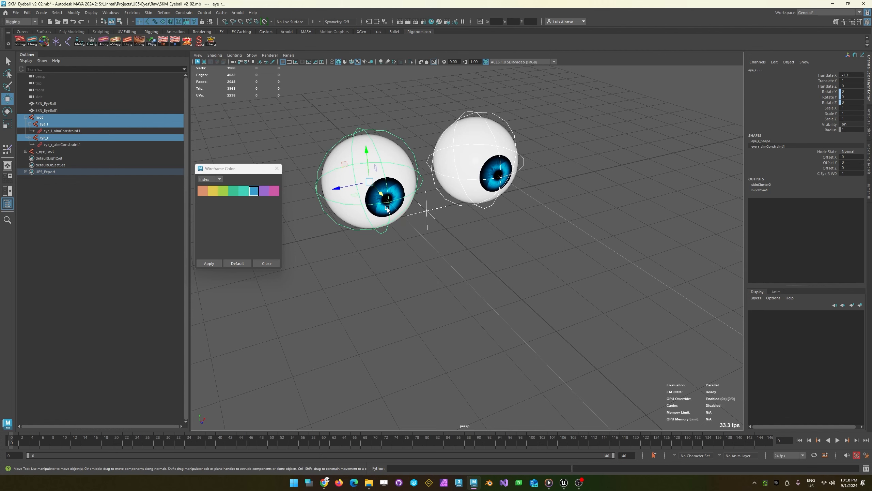
left_click(451, 239)
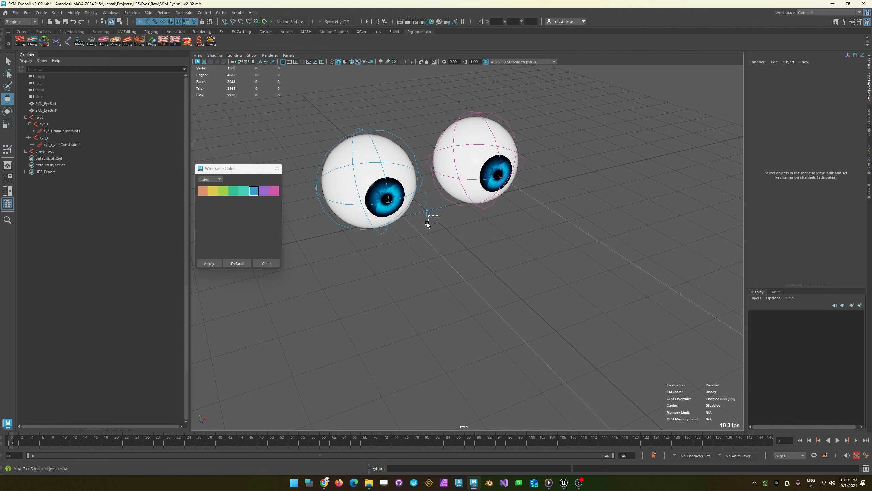
- Select the root joint and start a new keyable float attribute named PupilScale on it
left_click_drag(427, 222, 427, 222)
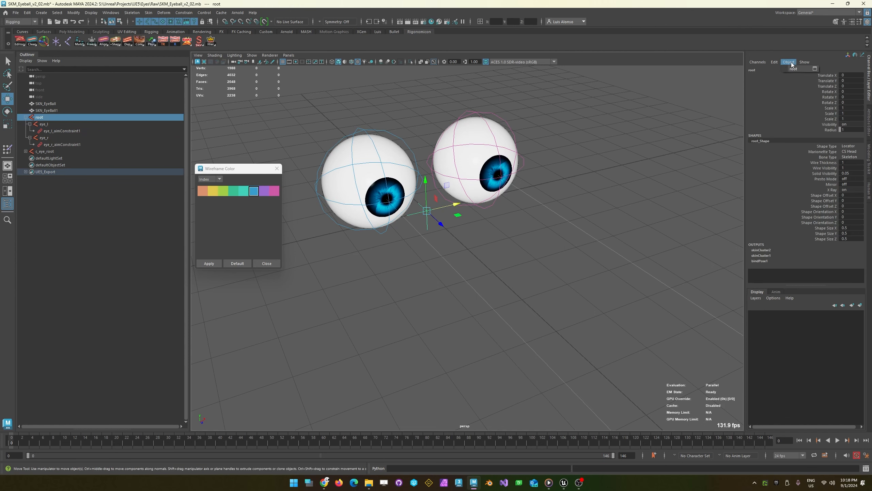
mouse_move(775, 63)
mouse_move(786, 204)
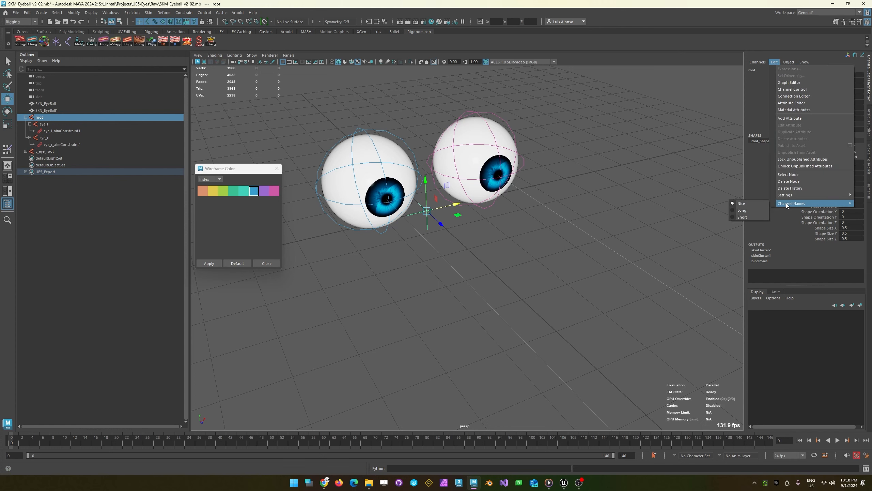
left_click(785, 118)
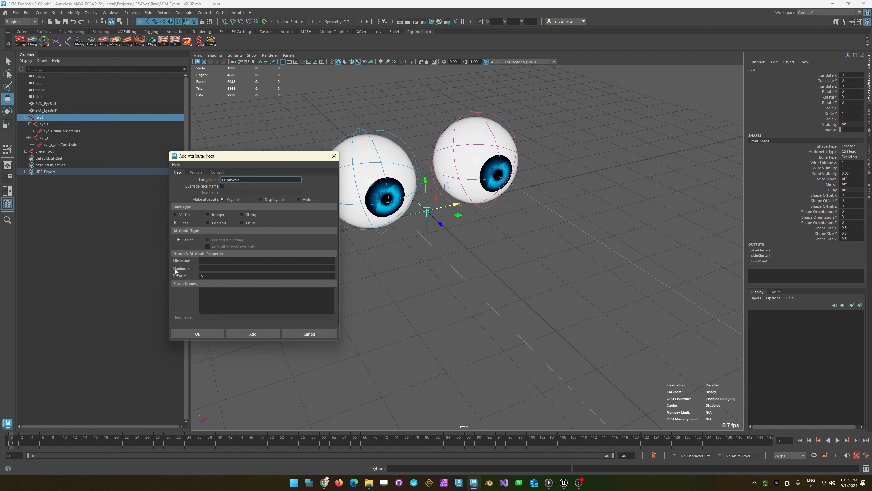
- Give PupilScale a minimum of 0, maximum of 2 and default of 1, add it, and reselect root to check it
left_click(207, 261)
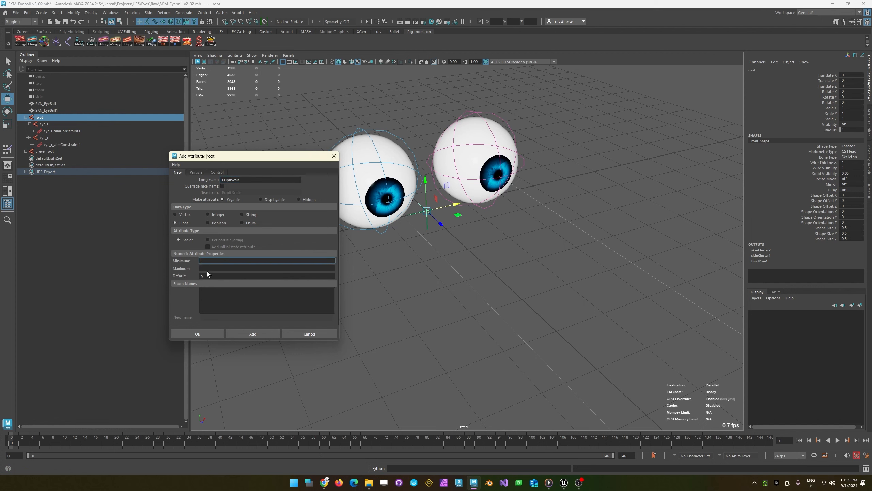
type("0")
key("Tab")
type("2")
key("Tab")
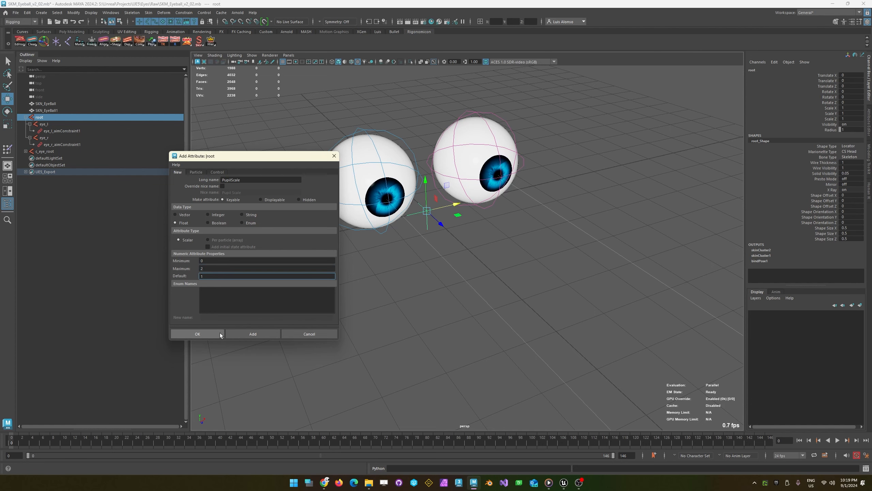
left_click(202, 333)
left_click(373, 354)
left_click_drag(373, 354, 410, 338, "alt")
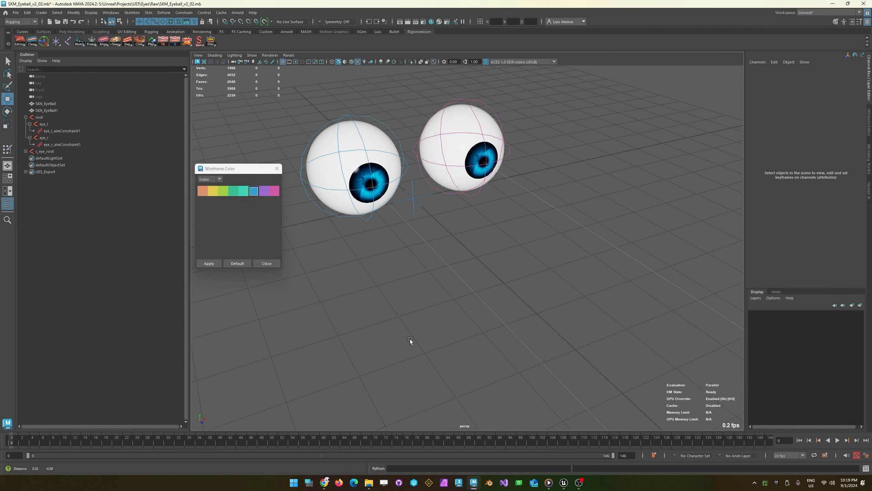
left_click(396, 190)
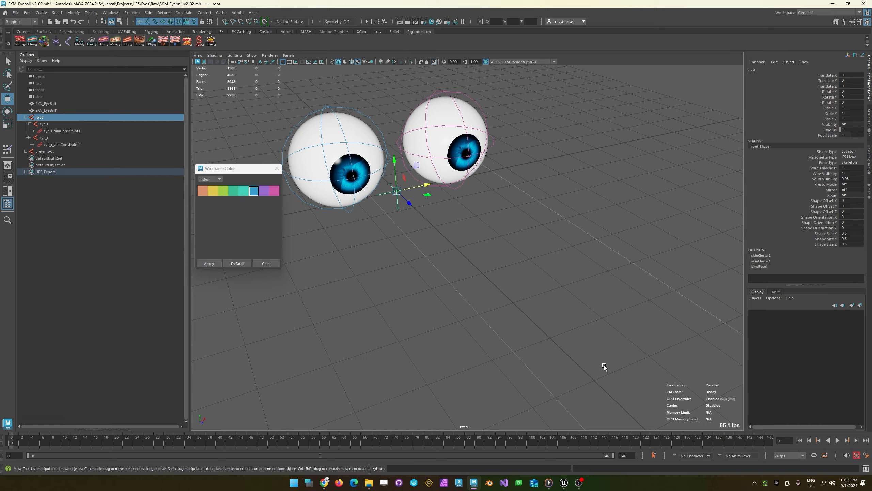
- Select the goggles-shaped c_eye_root control and start a new float attribute named Dilation on it
middle_click_drag(604, 366, 474, 241, "alt")
right_click_drag(474, 241, 383, 202, "alt")
left_click(550, 297)
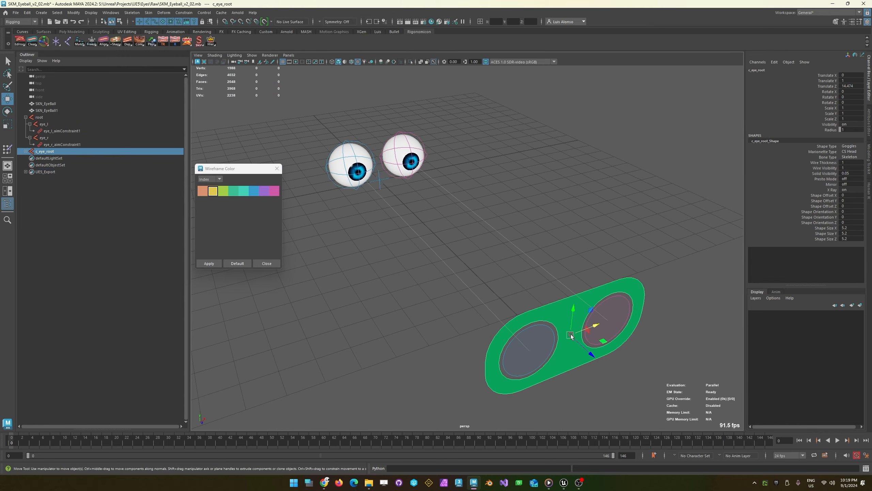
mouse_move(602, 340)
left_mouse_down()
mouse_move(400, 335)
mouse_move(624, 311)
mouse_move(535, 327)
mouse_move(599, 337)
left_mouse_up()
left_click(605, 376)
left_click(572, 364)
left_click(777, 63)
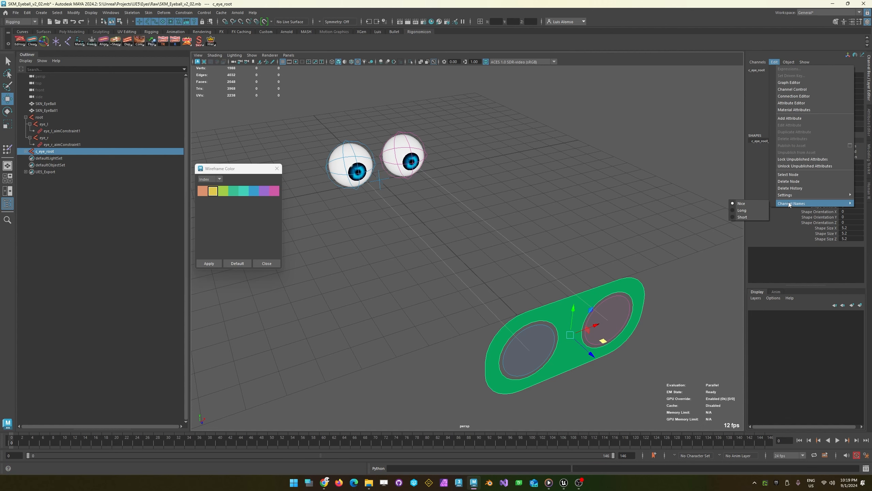
left_click(784, 118)
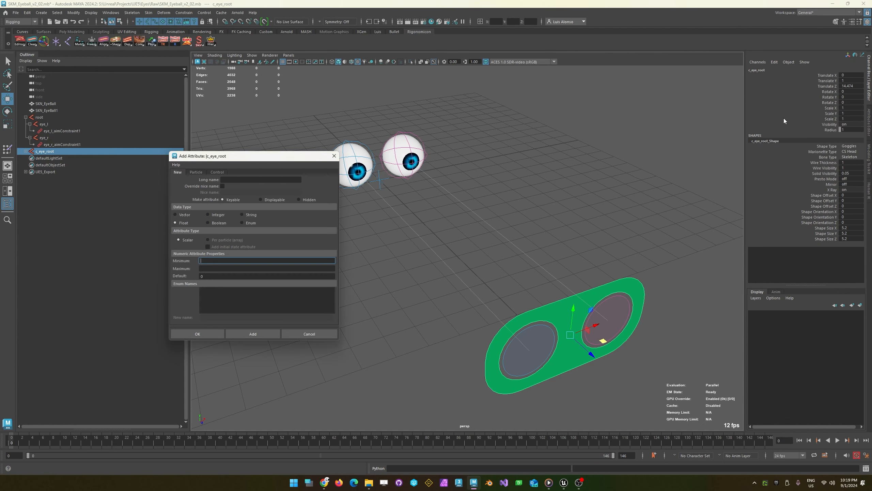
left_click(231, 181)
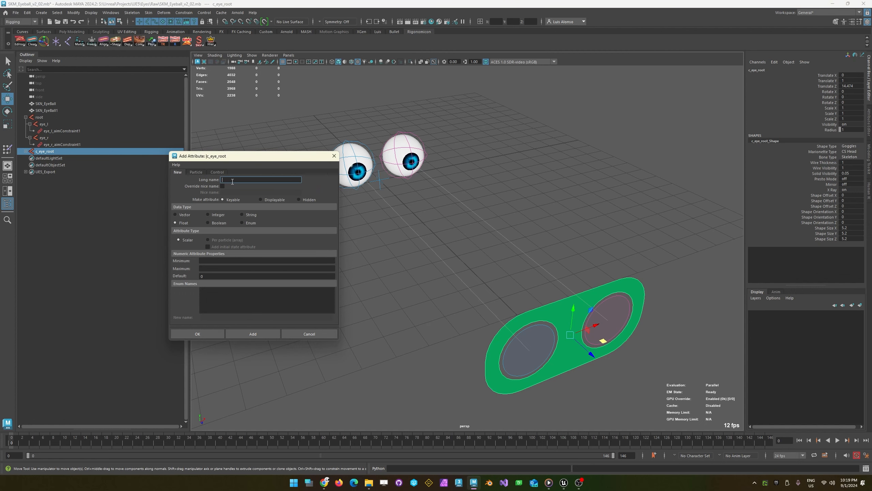
type("Dilation")
- Set Dilation's minimum to 0, maximum to 2 and default to 1, and add it to c_eye_root
left_click(214, 260)
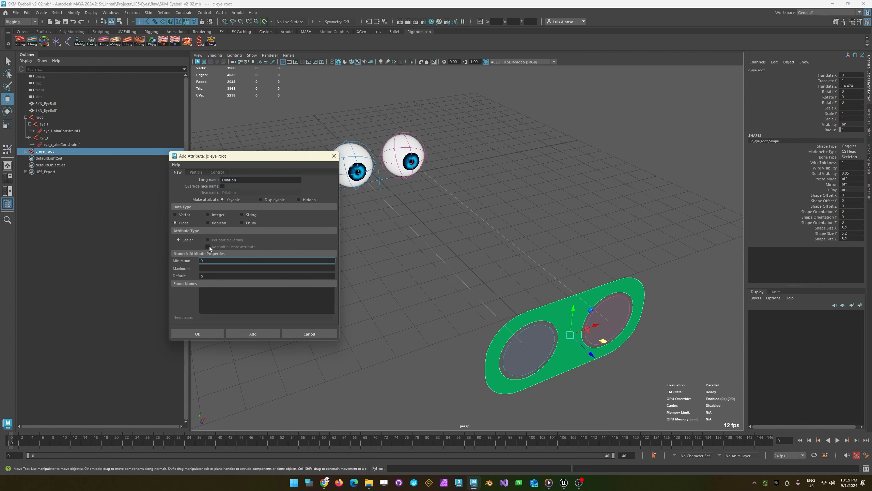
type("0")
key("Tab")
type("2")
key("Tab")
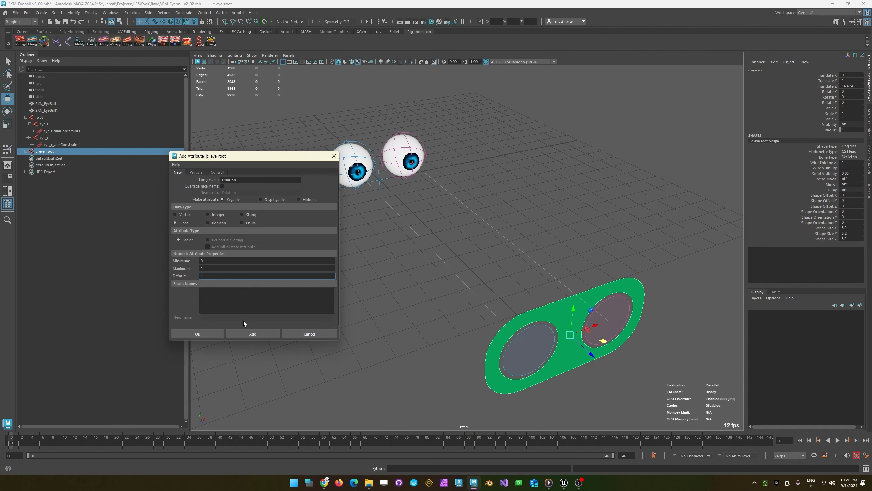
left_click(253, 333)
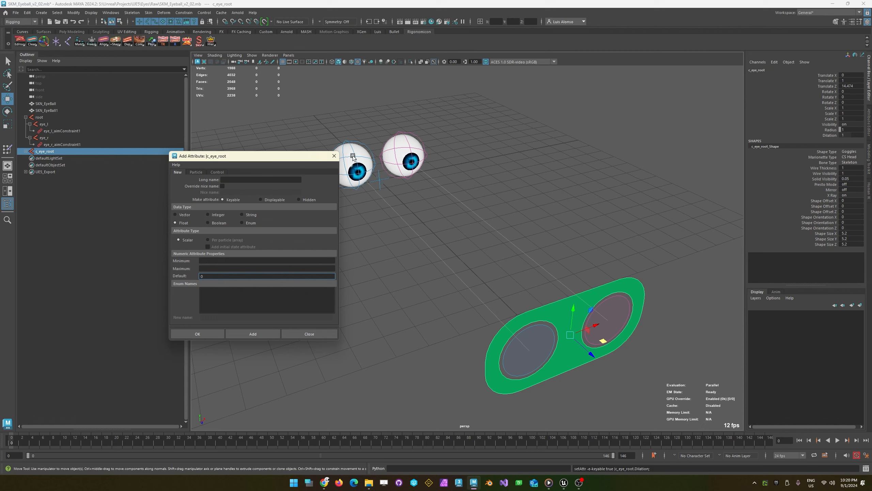
left_click(334, 156)
- With c_eye_root selected, open the Node Editor and create a new empty graph
left_click(628, 271)
left_click_drag(550, 292, 557, 304)
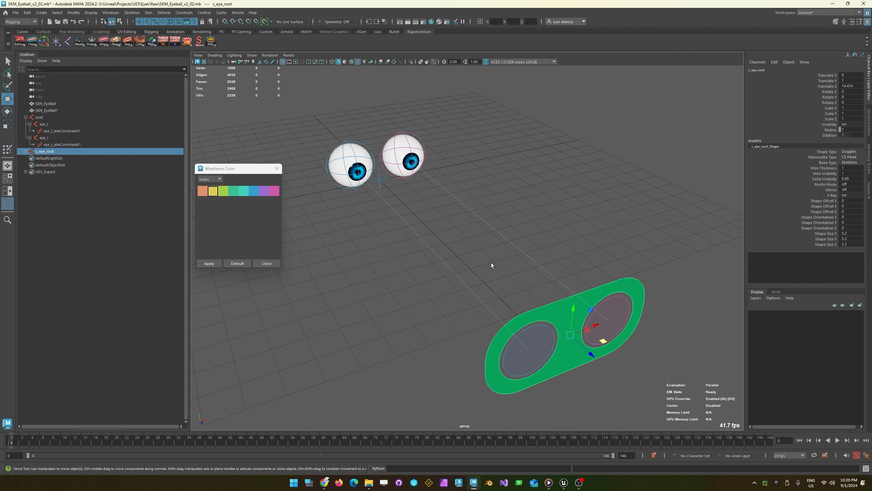
left_click(489, 282)
left_click(570, 322)
left_click(20, 42)
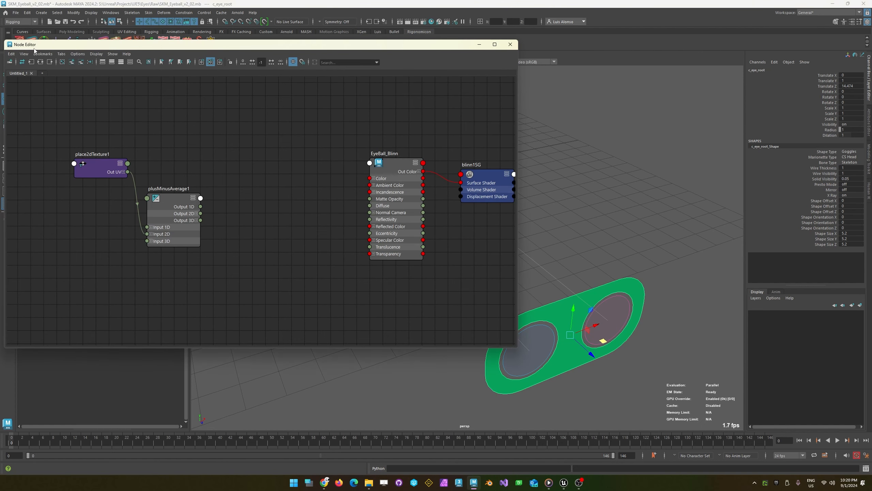
left_click_drag(46, 48, 73, 104)
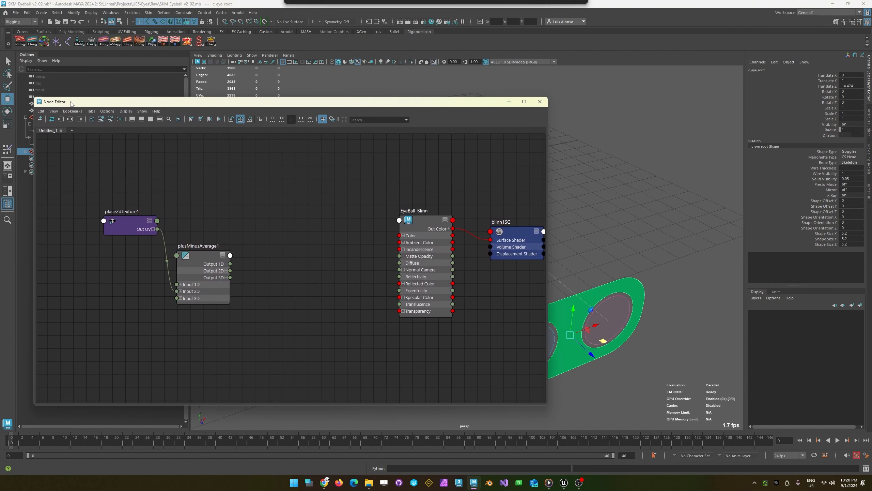
left_click(71, 131)
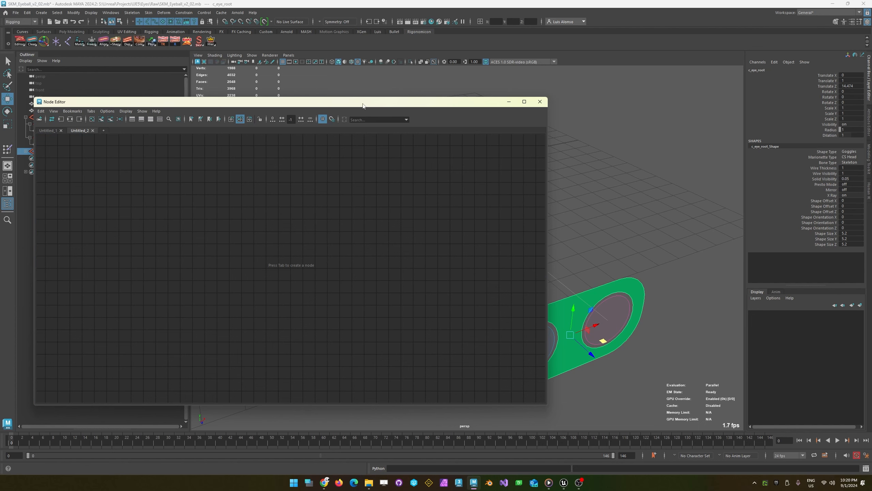
- Select the c_eye_root control and the root joint together and load both into the empty graph
left_click_drag(358, 103, 319, 222)
left_click(404, 172)
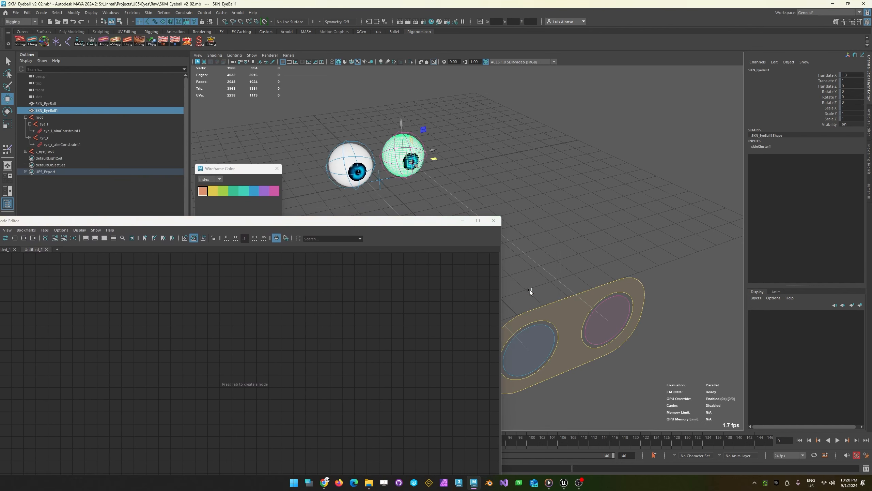
left_click(557, 315)
left_click(382, 180, "shift")
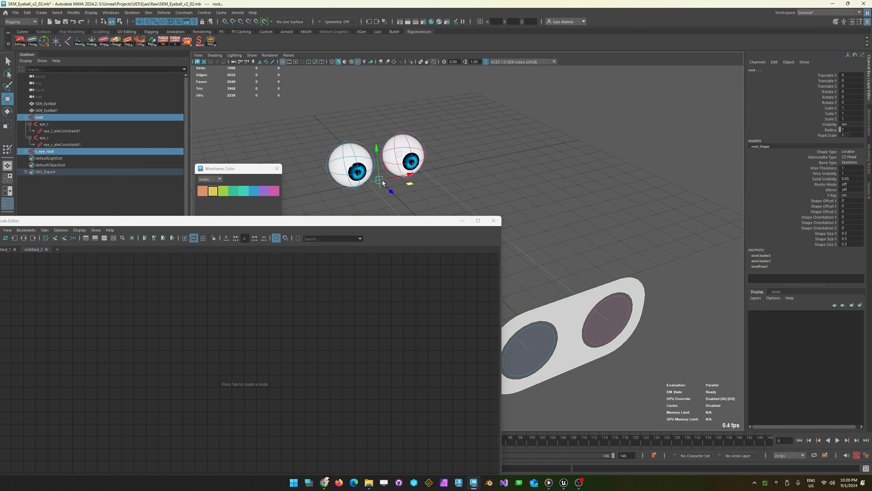
left_click(54, 238)
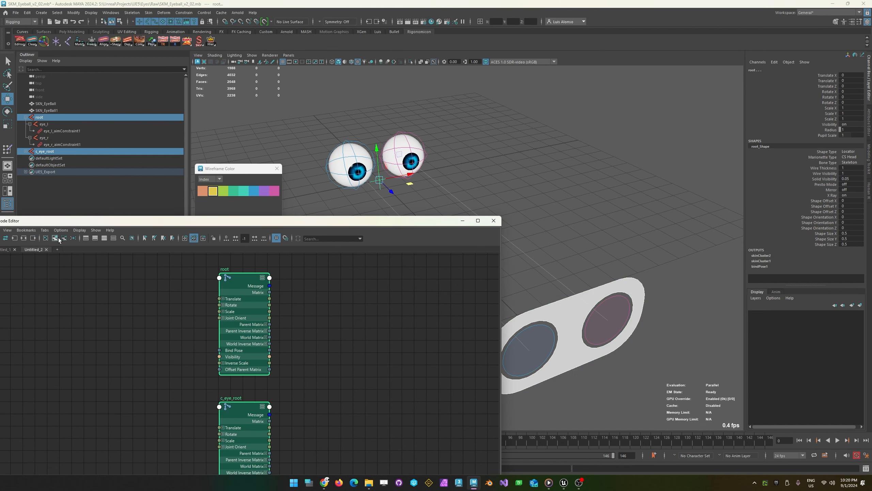
- Arrange the graph with the c_eye_root node on the left and the root node well apart on its right
left_click_drag(238, 220, 226, 59)
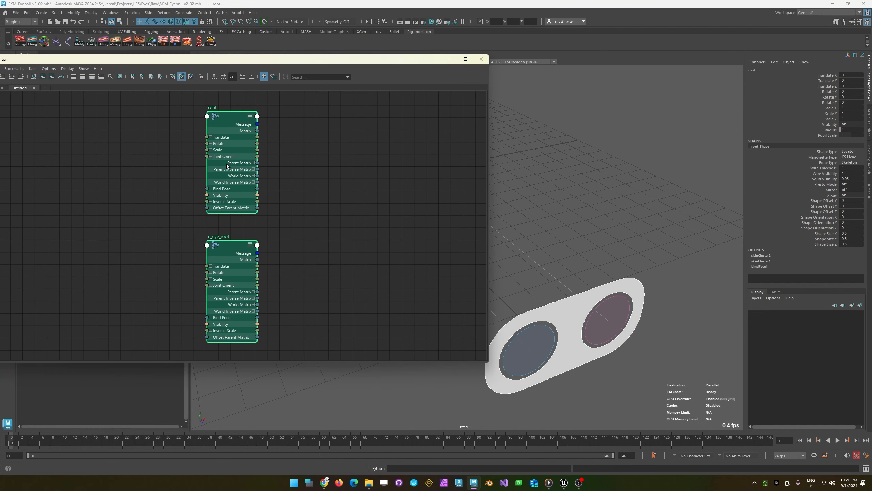
left_click(225, 225)
left_click(225, 247)
left_click_drag(117, 167, 74, 153)
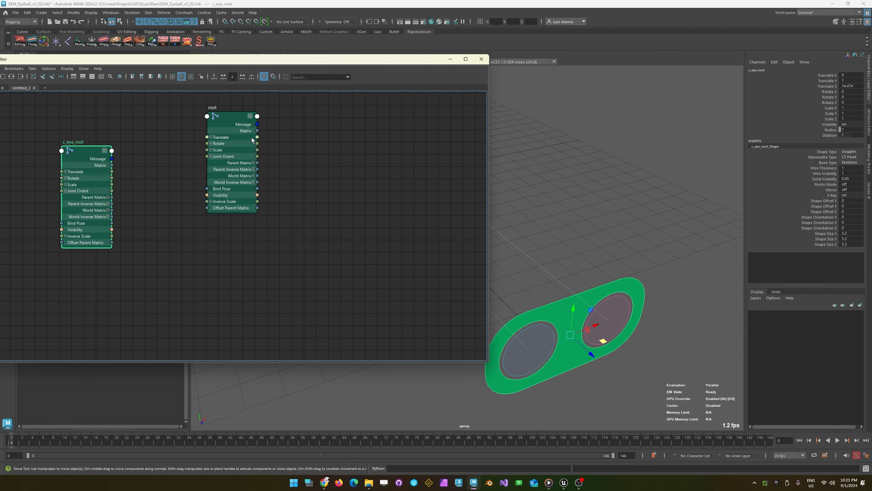
left_click(228, 120)
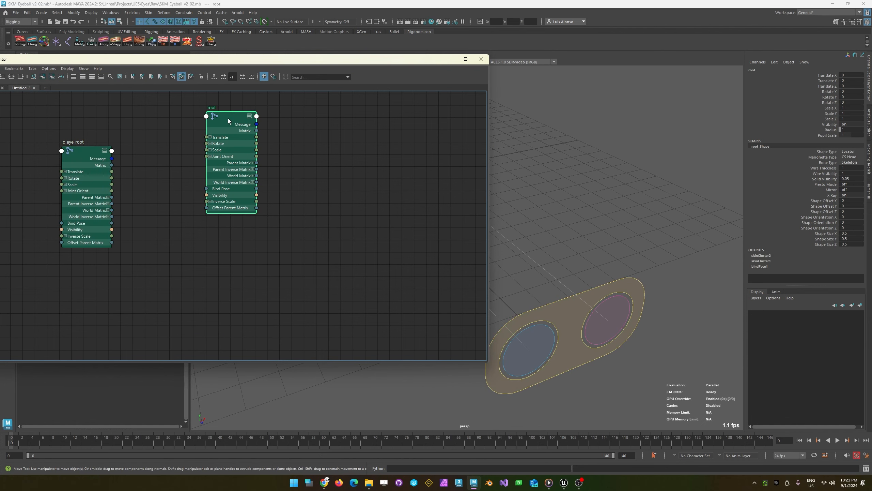
left_click_drag(229, 120, 365, 151)
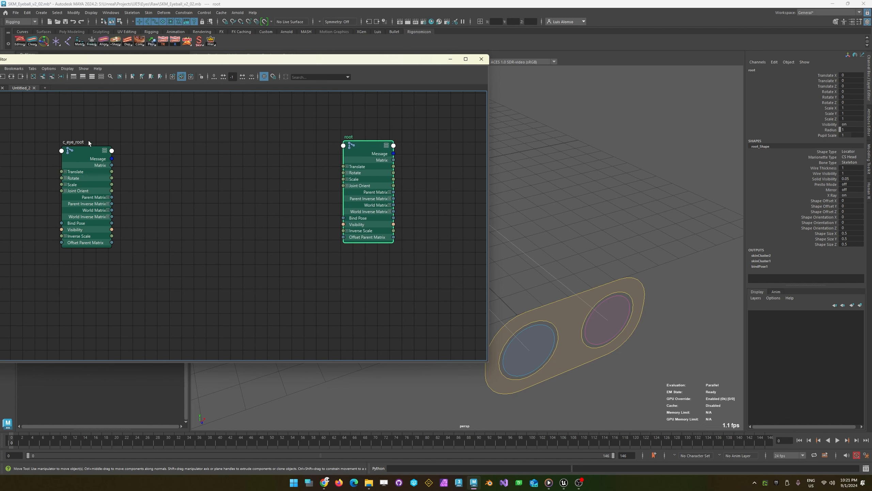
- Show all attributes on both nodes and connect c_eye_root's Dilation to root's Pupil Scale
left_click_drag(43, 117, 384, 309)
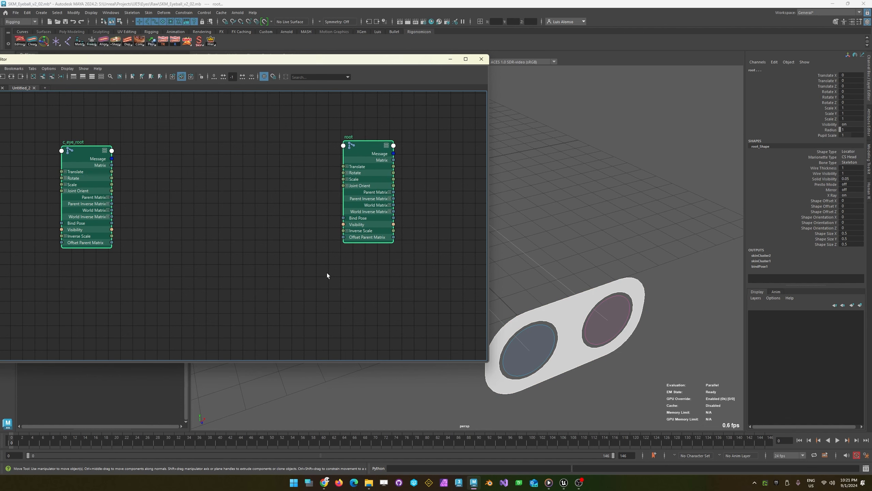
key("3")
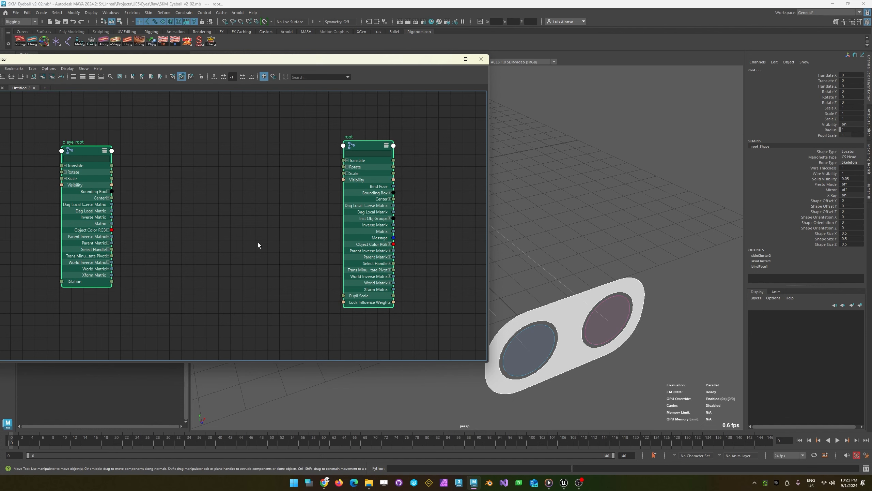
left_click(313, 287)
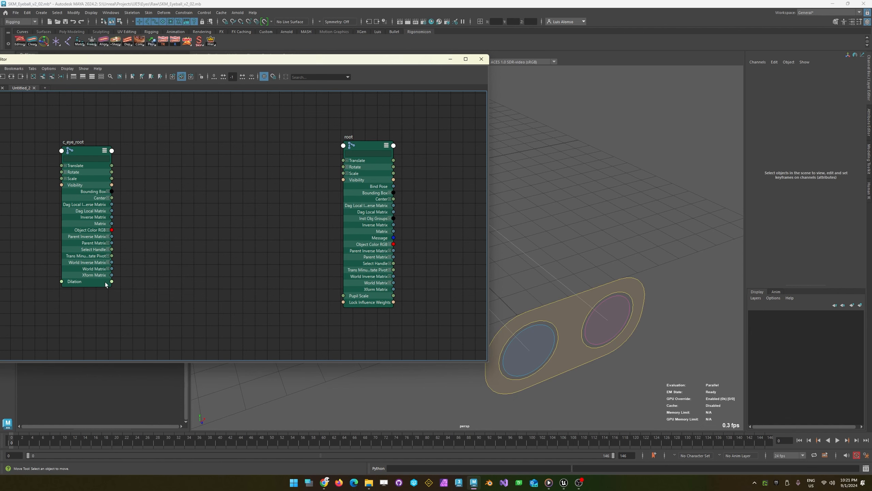
left_click_drag(111, 282, 344, 296)
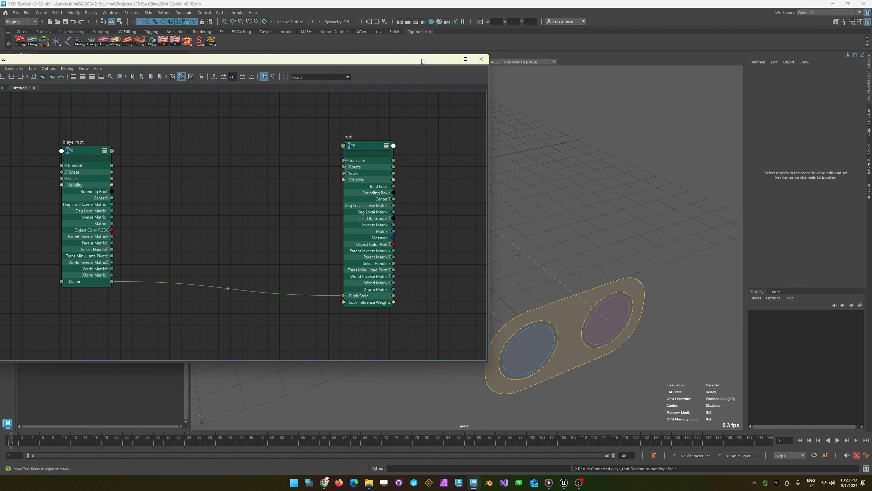
left_click(450, 59)
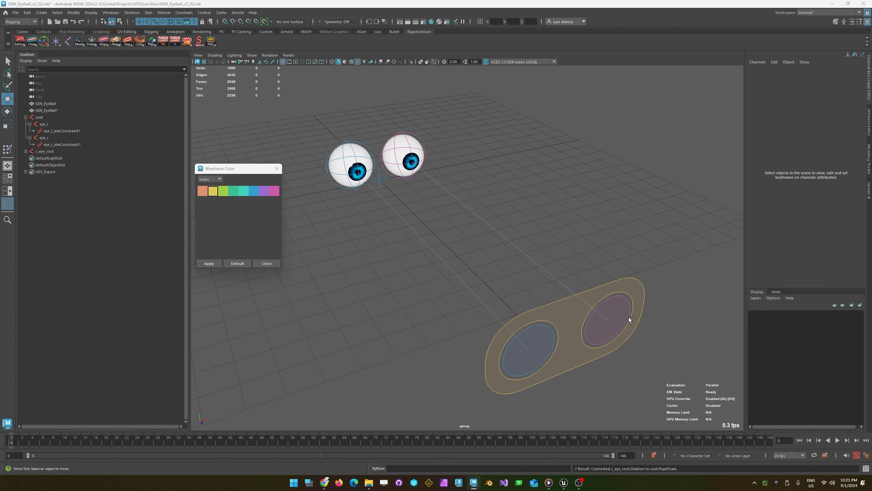
- Adjust c_eye_root's Dilation to 0.97 and check the linked Pupil Scale on root
left_click(555, 298)
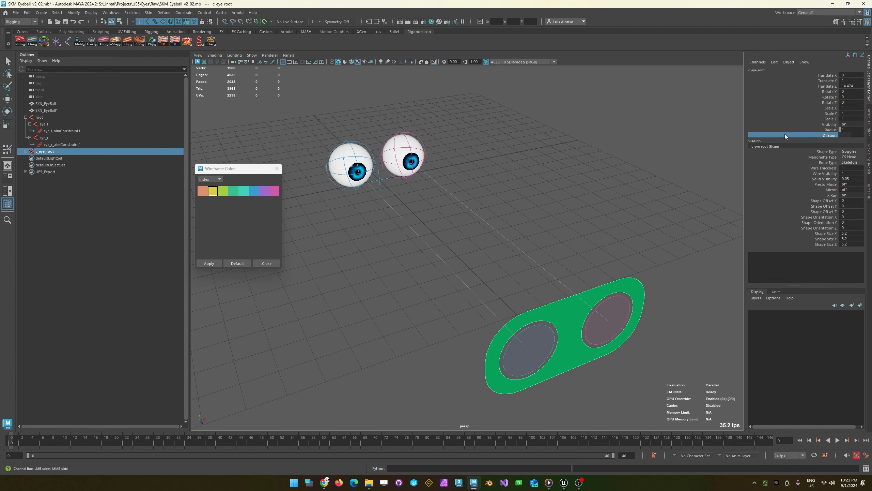
left_click(785, 134)
middle_click_drag(548, 186, 541, 186)
left_click(382, 179)
key("w")
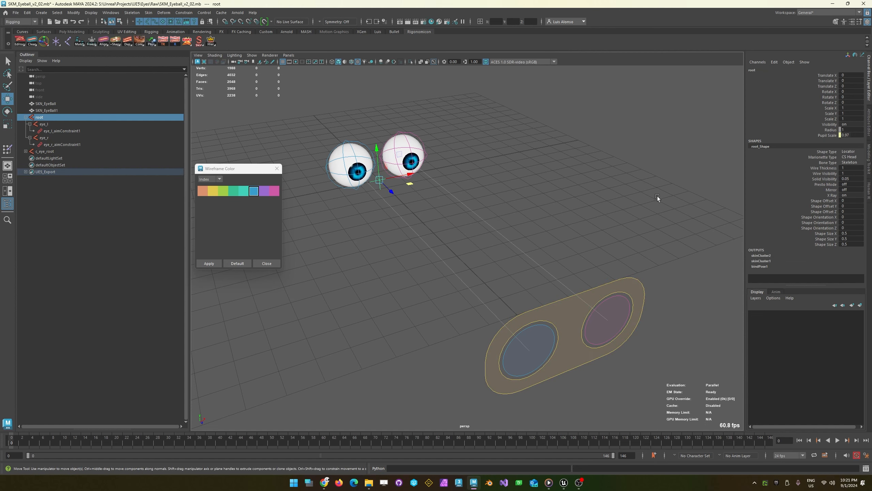
- Select the c_eye_root control and set its Dilation to 1
left_click(547, 298)
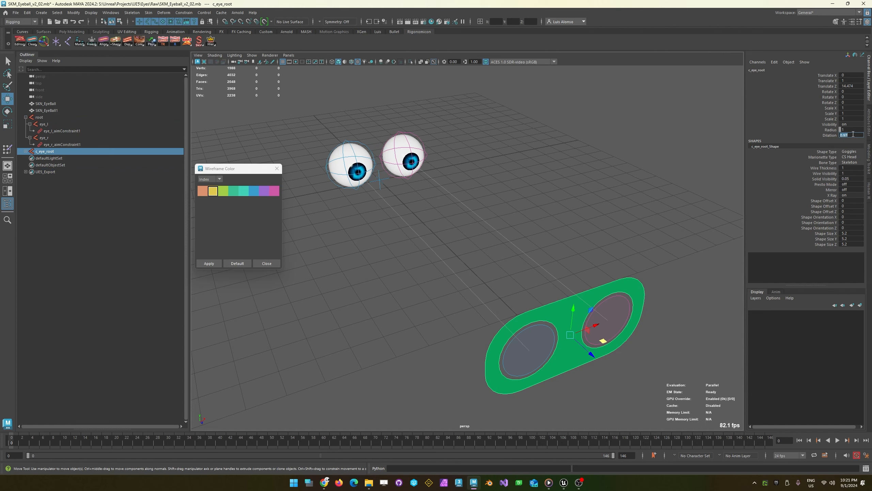
type("1")
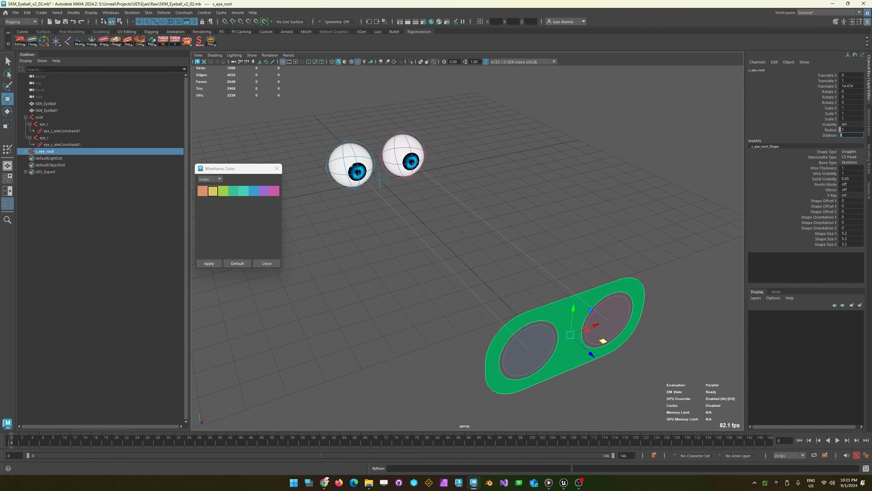
key("Return")
- Select the EyeBall_Shaderfx material in Hypershade and add it to the node graph containing c_eye_root and root
left_click_drag(0, 66, 469, 108)
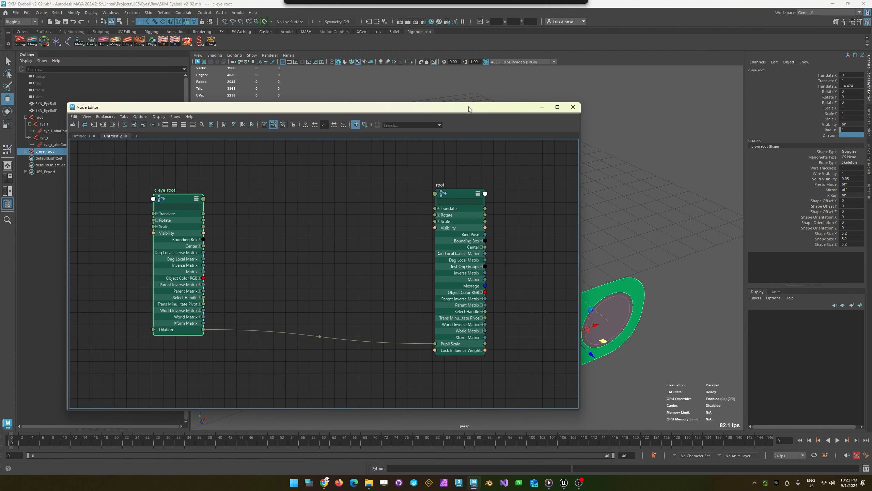
left_click(432, 22)
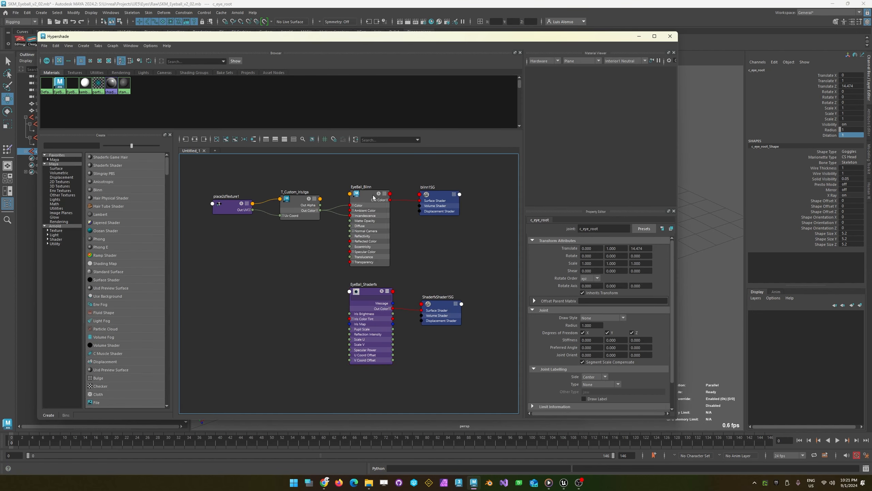
left_click(364, 297)
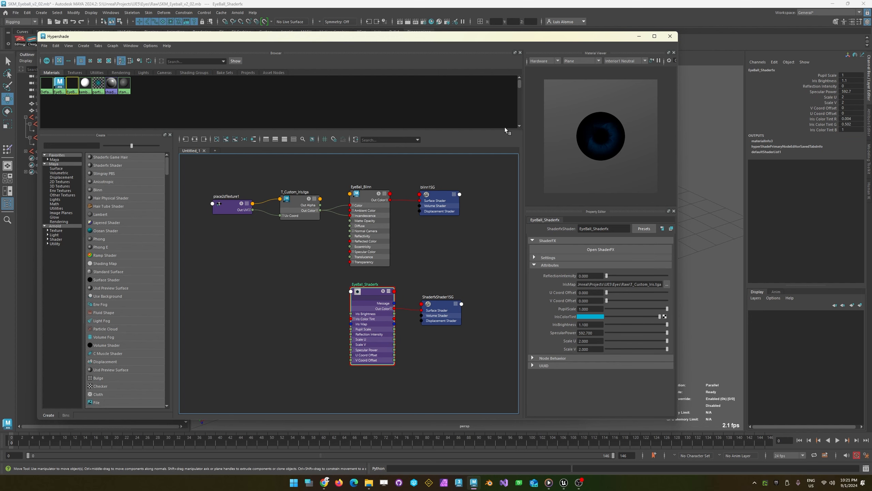
left_click_drag(373, 295, 374, 294)
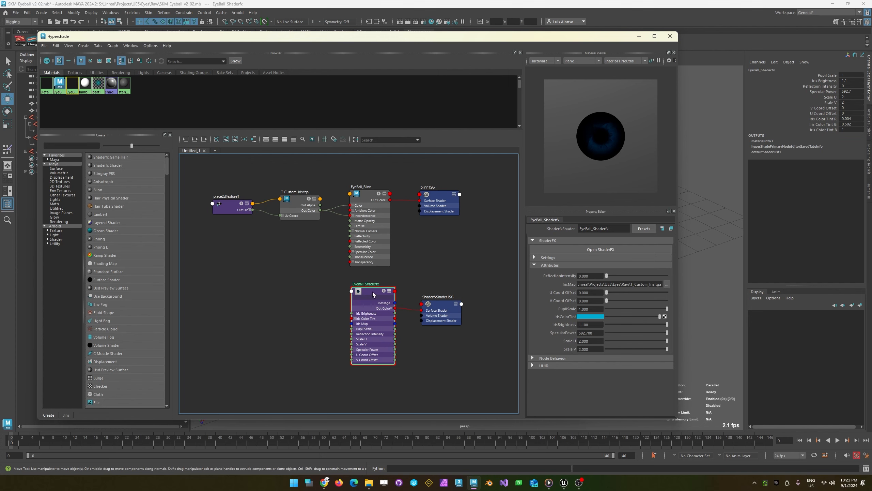
left_click(670, 36)
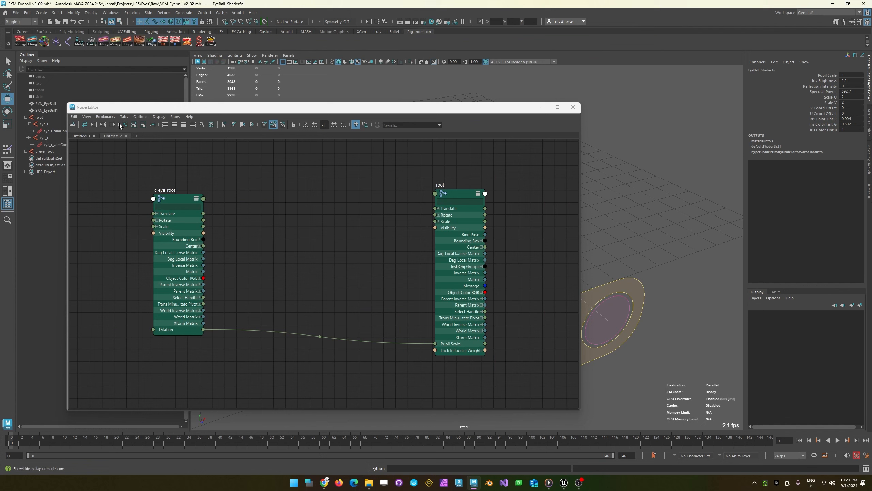
left_click(134, 124)
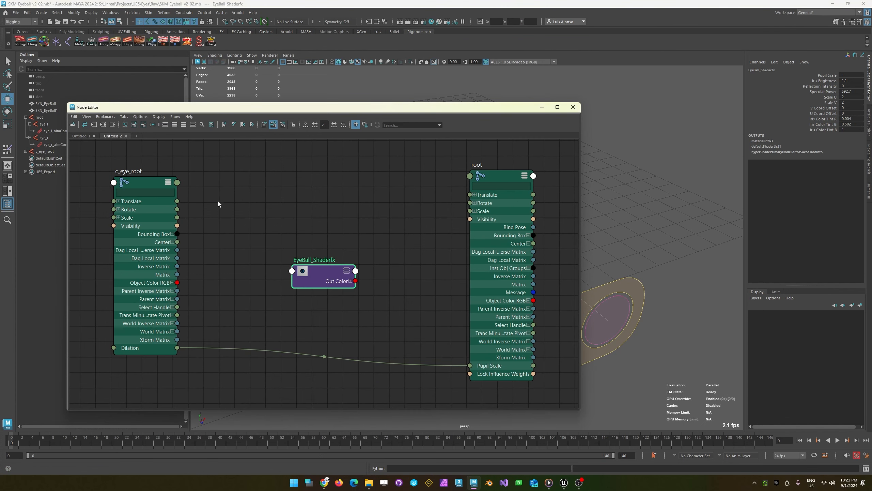
- Place EyeBall_Shaderfx between the joints with its attributes expanded, and connect c_eye_root's Dilation to its Pupil Scale
left_click_drag(316, 272, 331, 205)
key("3")
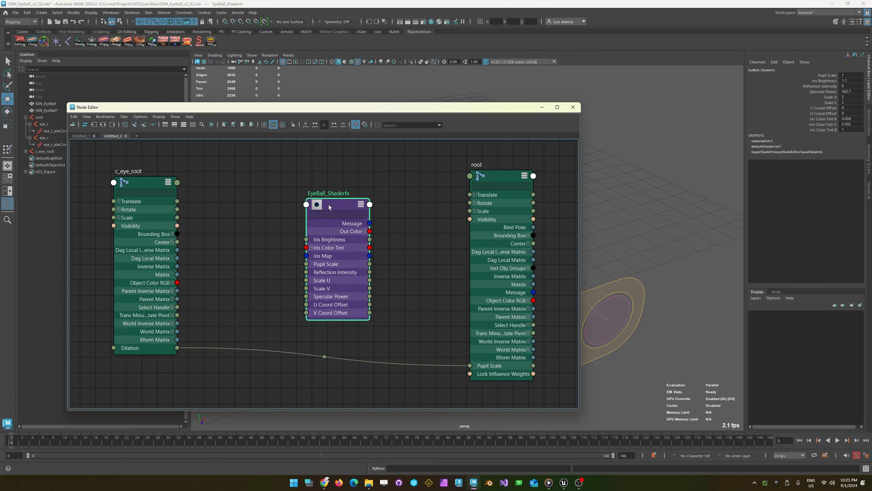
left_click_drag(333, 206, 358, 179)
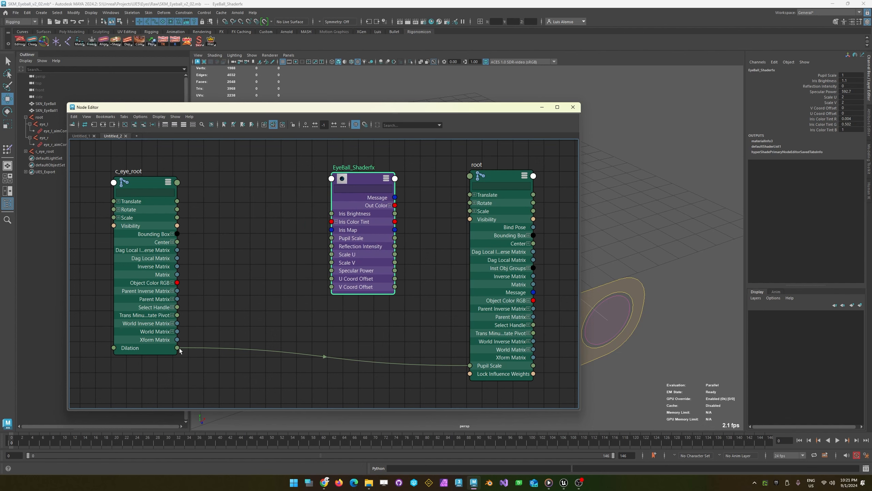
left_click_drag(177, 348, 340, 237)
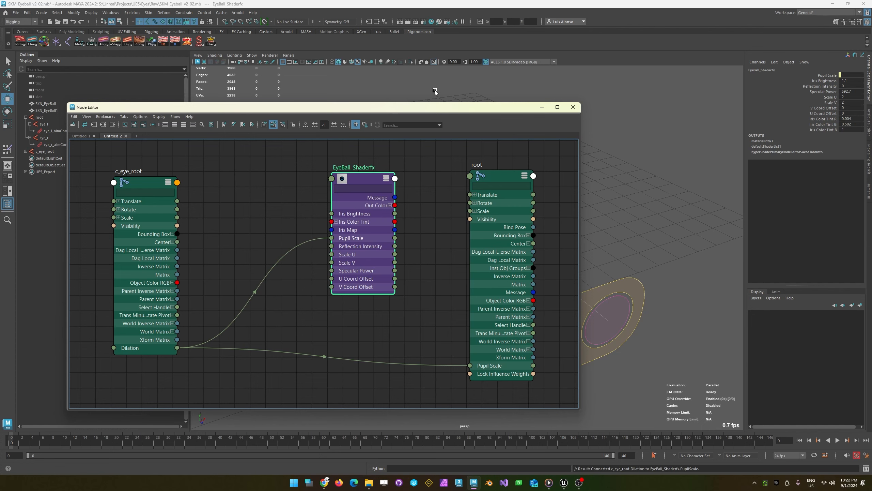
left_click_drag(422, 108, 0, 65)
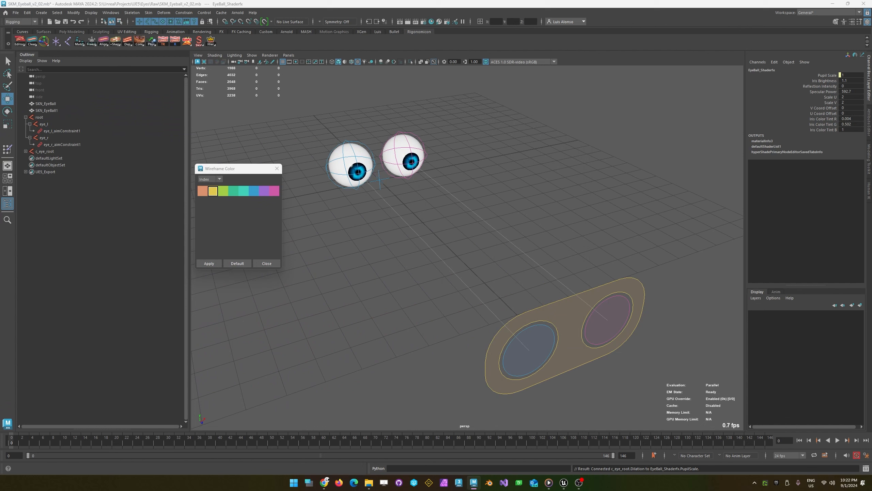
- Test the pupils by raising c_eye_root's Dilation gradually and then to 2, and reset it to 1
left_click(560, 311)
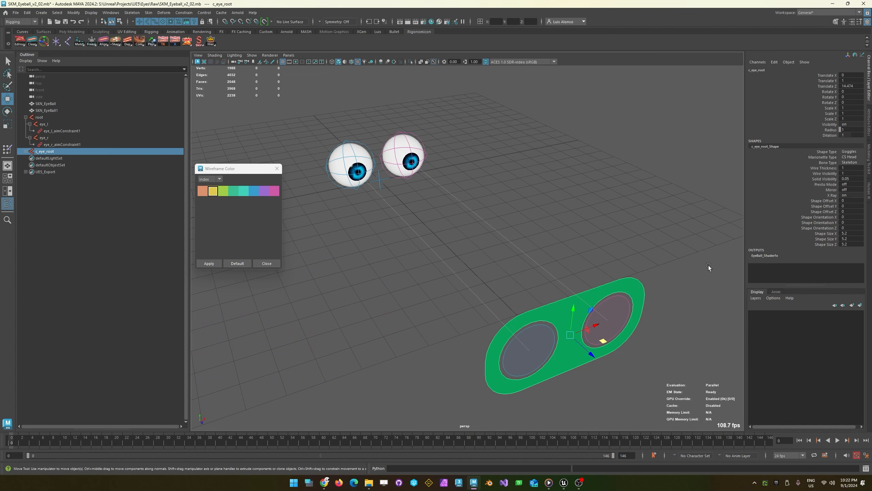
left_click(821, 136)
middle_click_drag(369, 201, 628, 267)
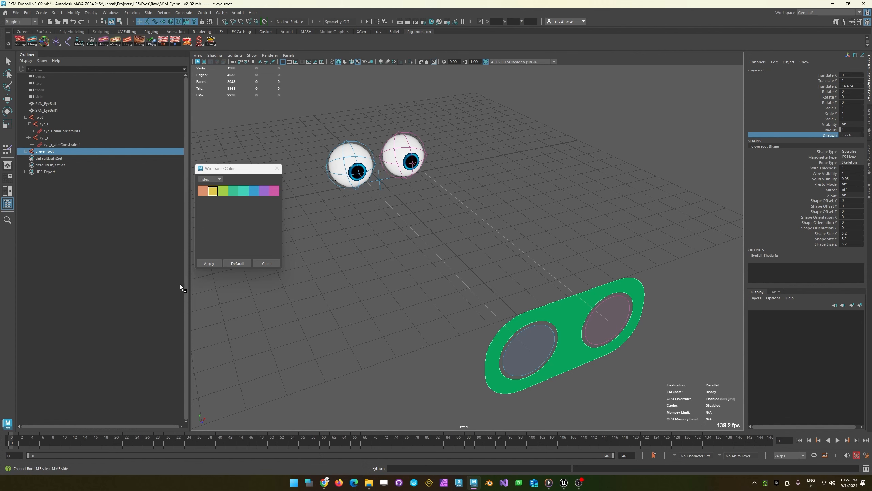
left_click(852, 135)
type("2")
key("Return")
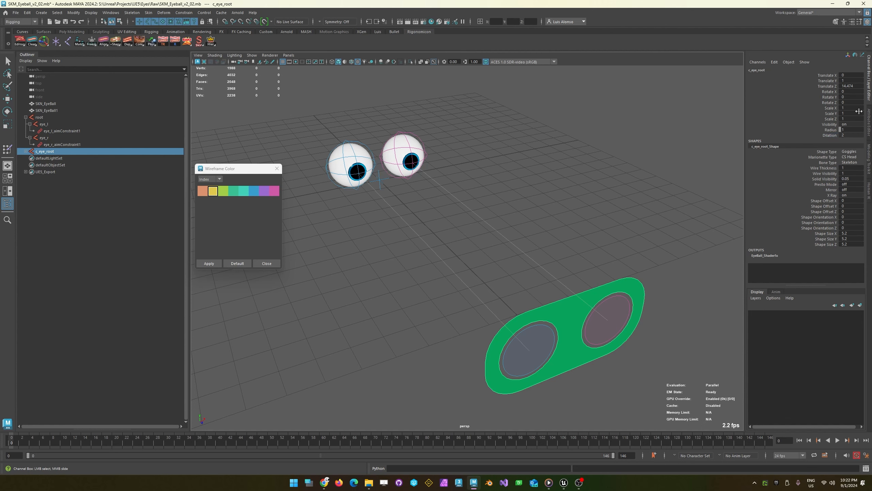
left_click(851, 135)
type("1")
key("Return")
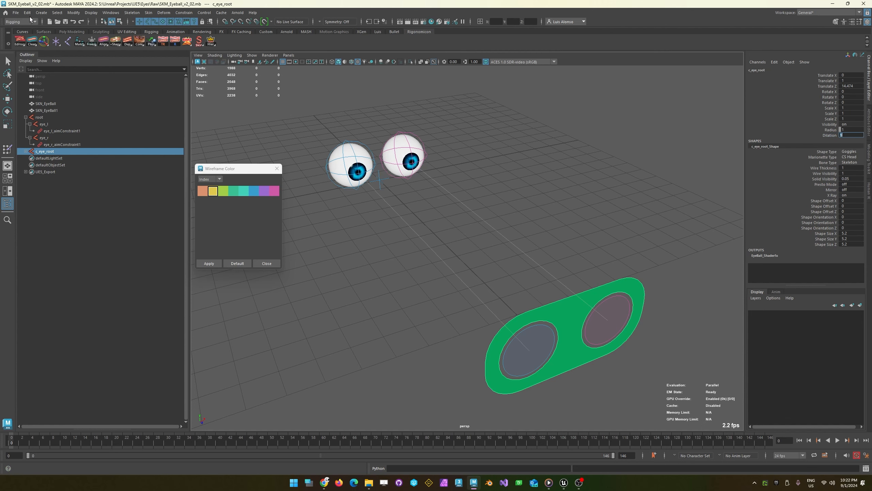
- Save the scene under the new name SKM_Eyeball_v2_04.mb
left_click(16, 13)
left_click(34, 49)
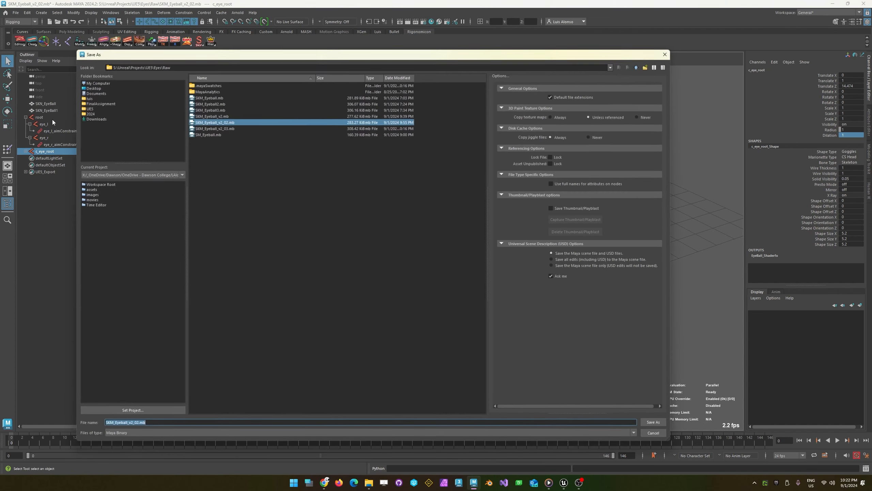
left_click(232, 128)
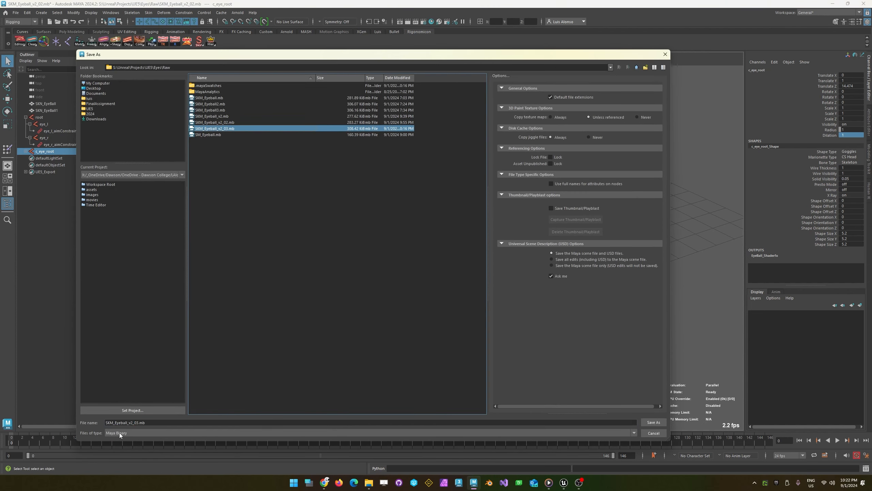
left_click(137, 423)
key("Delete")
type("4")
key("Return")
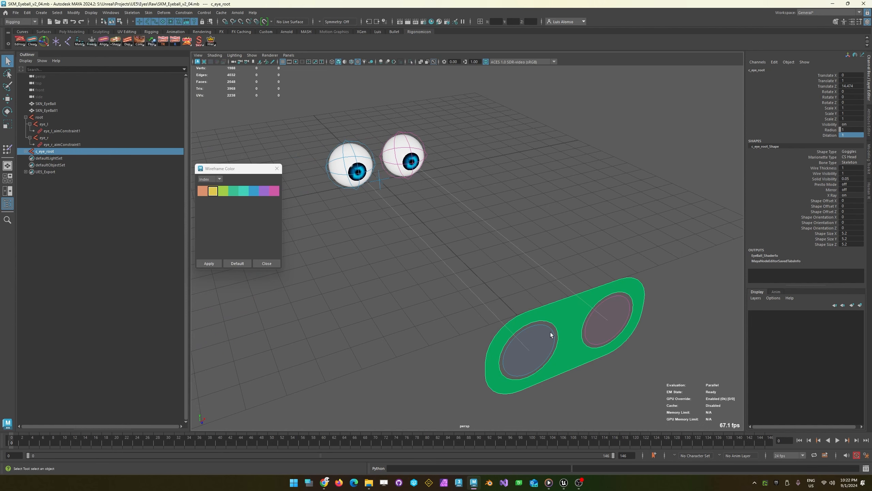
- Set a keyframe on the c_eye_root control at frame 0
left_click(576, 372)
left_click(565, 354)
left_click_drag(379, 299, 402, 304, "alt")
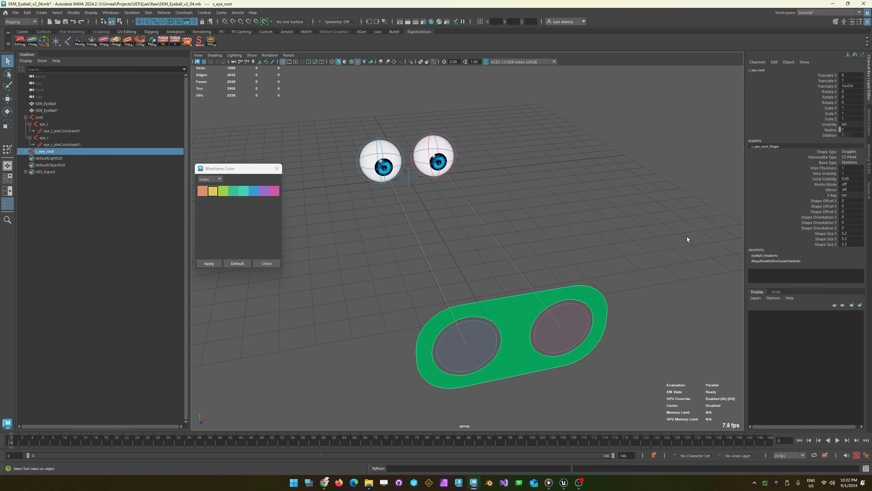
left_click(491, 287)
left_click(518, 316)
key("s")
left_click(495, 285)
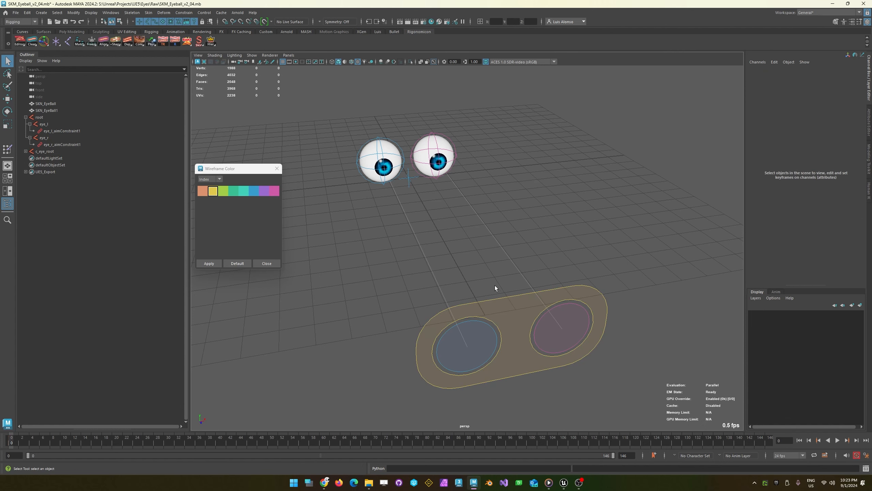
- Lock the Visibility channel of the c_eye_root control
left_click(525, 316)
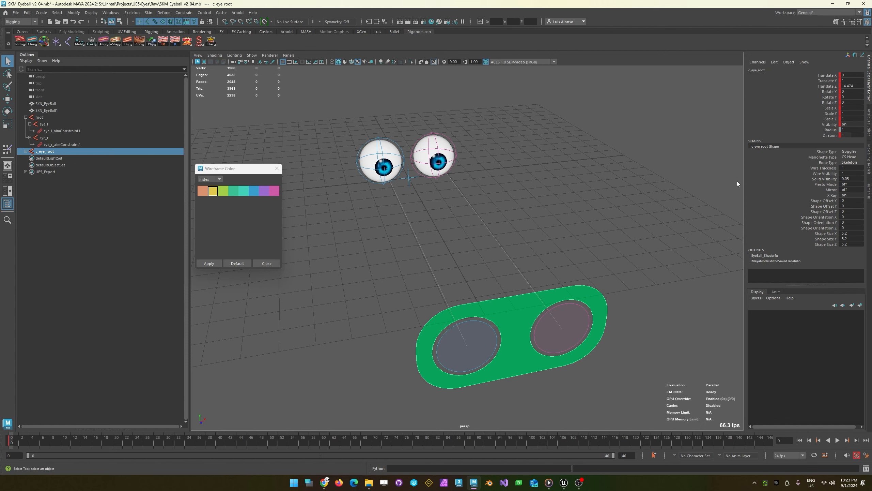
left_click(818, 124)
right_click(825, 125)
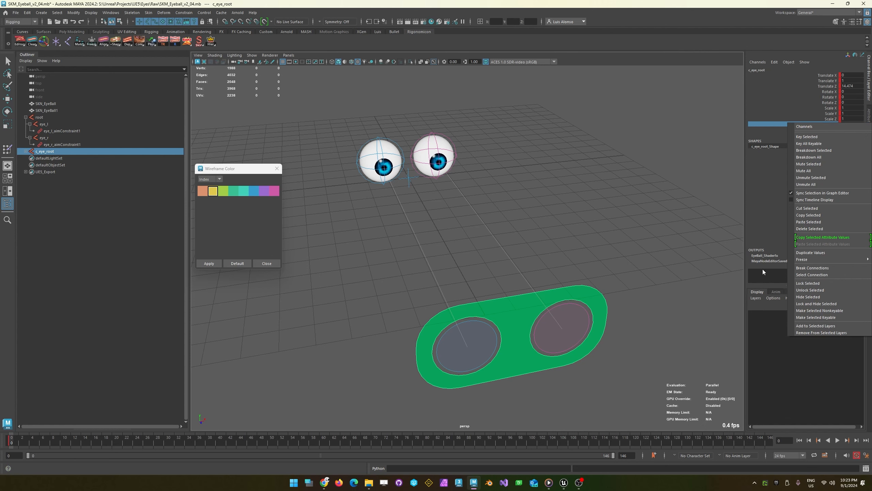
left_click(818, 281)
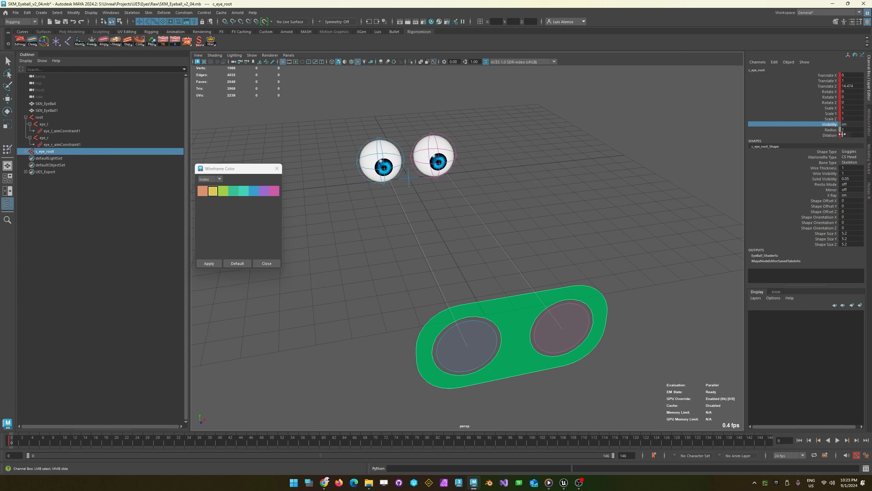
left_click(449, 259)
- At frame 23, move c_eye_root sideways to about Translate X -5.43 and rotate it to about -35 degrees in Y
left_click(81, 446)
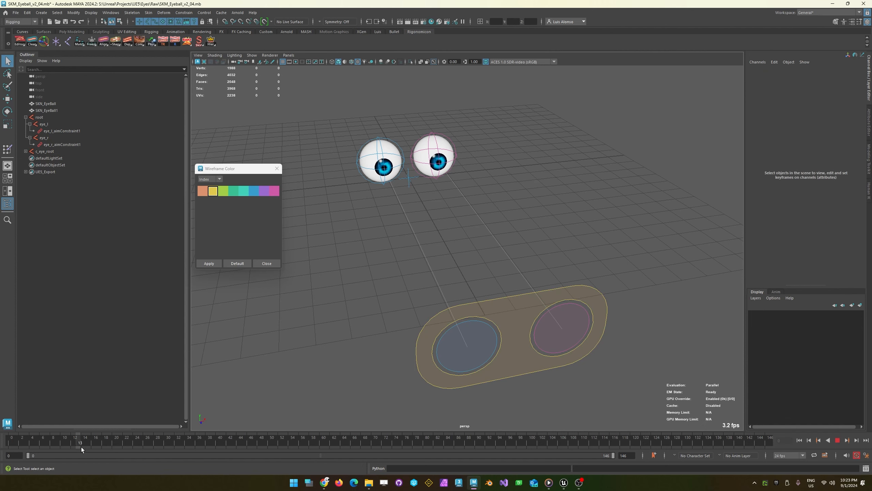
left_click(129, 448)
left_click(538, 336)
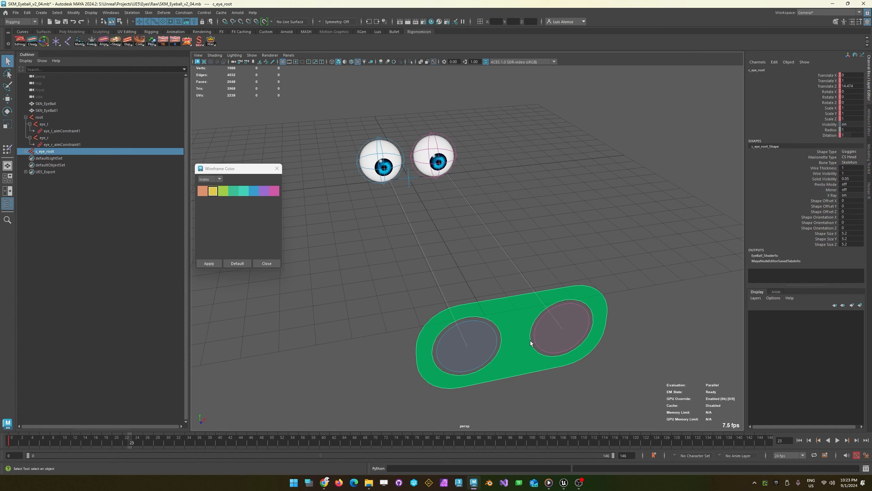
key("w")
left_click_drag(543, 345, 290, 316)
key("e")
left_click_drag(383, 226, 399, 237, "alt")
middle_click_drag(381, 251, 419, 203, "alt")
left_click_drag(416, 327, 426, 323)
mouse_move(419, 358)
left_mouse_down("alt")
mouse_move(421, 343)
mouse_move(412, 354)
left_mouse_up("alt")
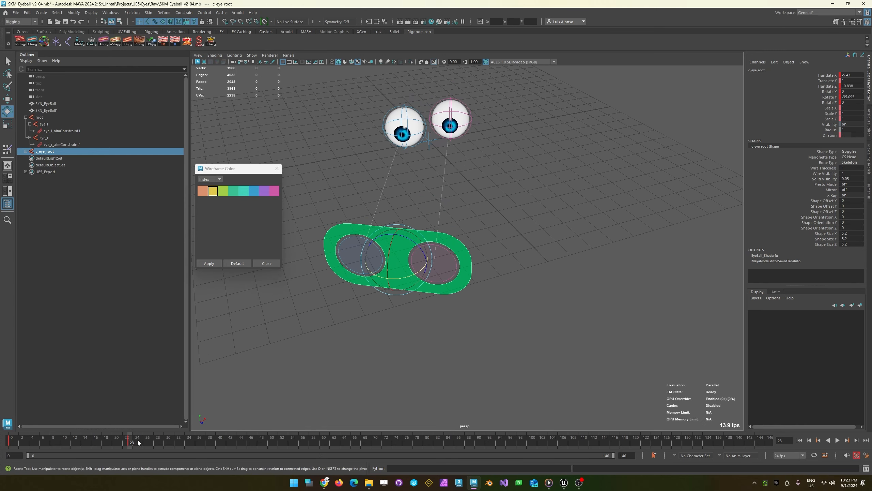
- Raise c_eye_root's Dilation to about 1.44 at frame 23 and play the animation
left_click(832, 135)
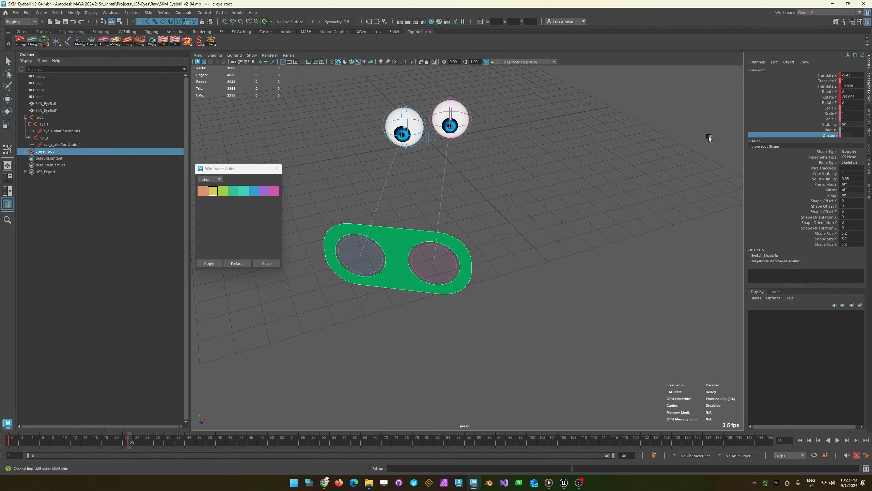
middle_click_drag(595, 178, 607, 179)
key("alt+v")
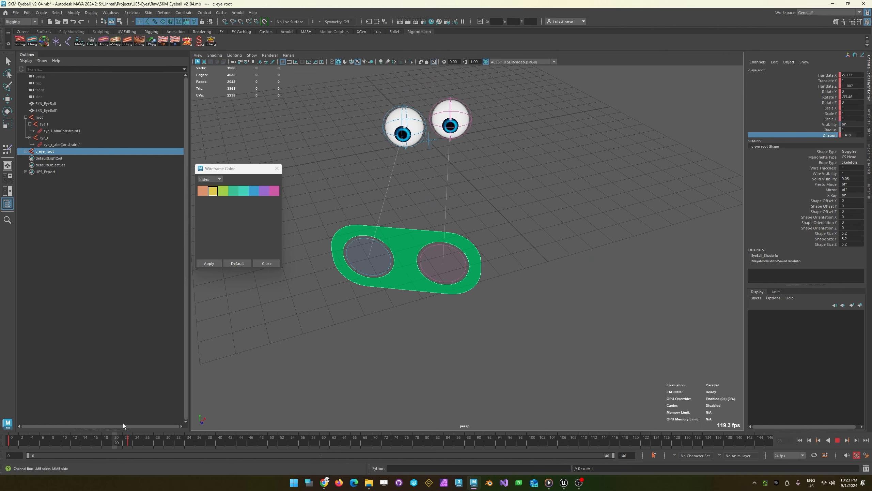
key("alt+v")
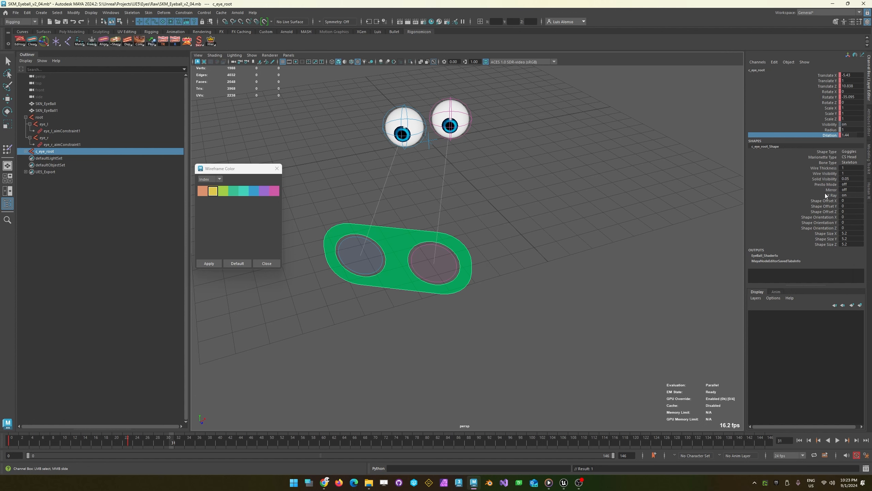
- Set c_eye_root's Dilation to 1 at frame 31
left_click(852, 135)
type("1")
key("Return")
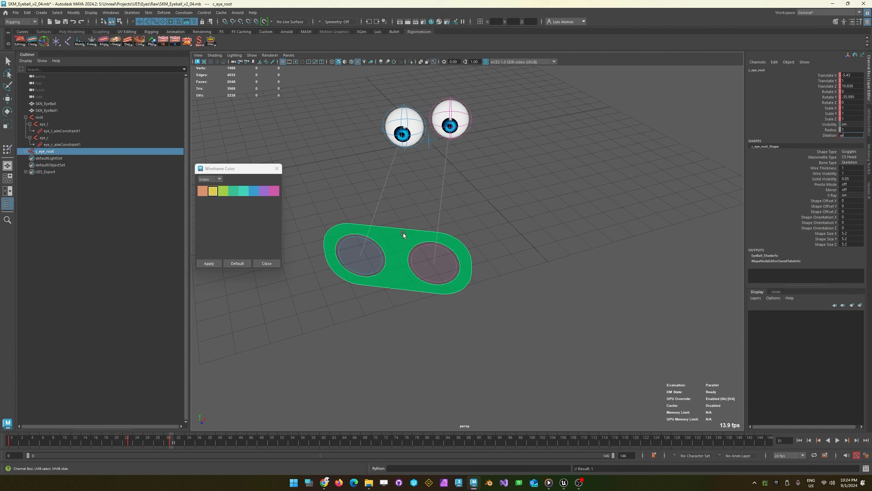
- At frame 31, shift c_eye_root to about Translate X -5.94, Z 10.18 and rotate it to about -31.6 degrees in Y
left_click(412, 207)
key("e")
left_click(394, 234)
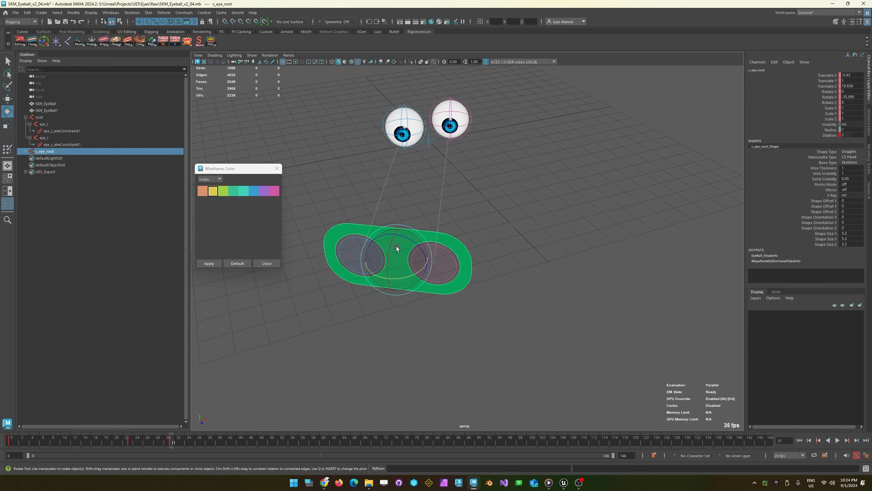
key("w")
middle_click_drag(412, 275, 396, 272)
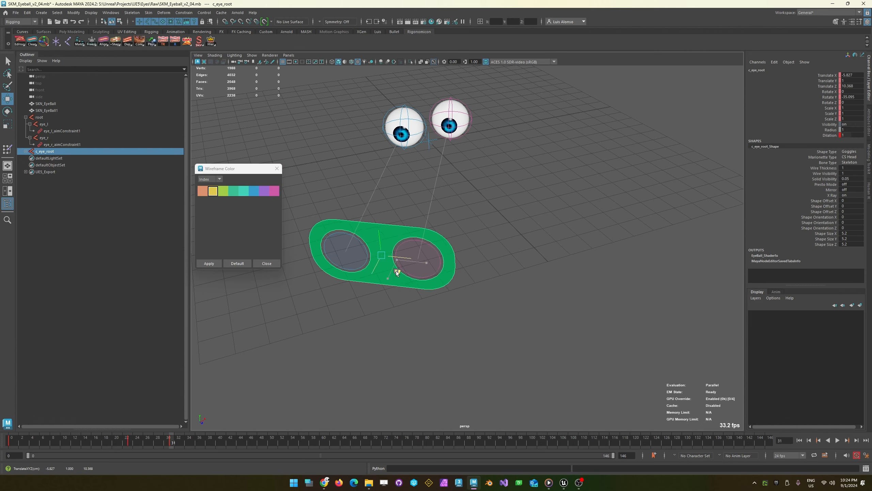
left_click_drag(397, 272, 394, 267)
key("e")
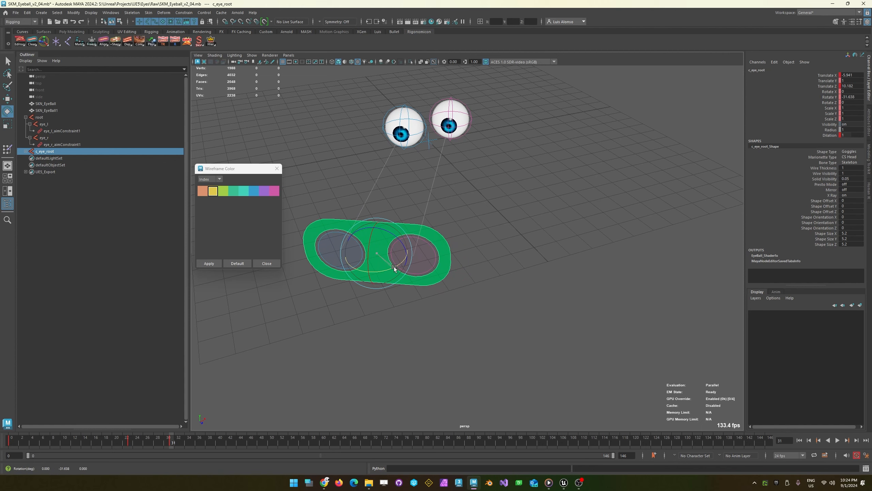
- At frame 53, move c_eye_root to about Translate X -6.18, Y 0.64, Z 10.03, rotate it to -34.4 degrees in Y, and play the animation
left_click_drag(161, 437, 286, 440)
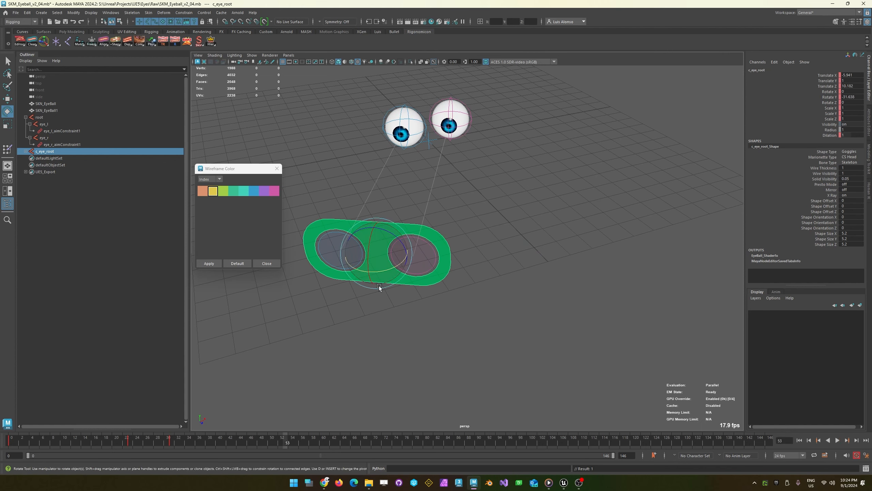
key("w")
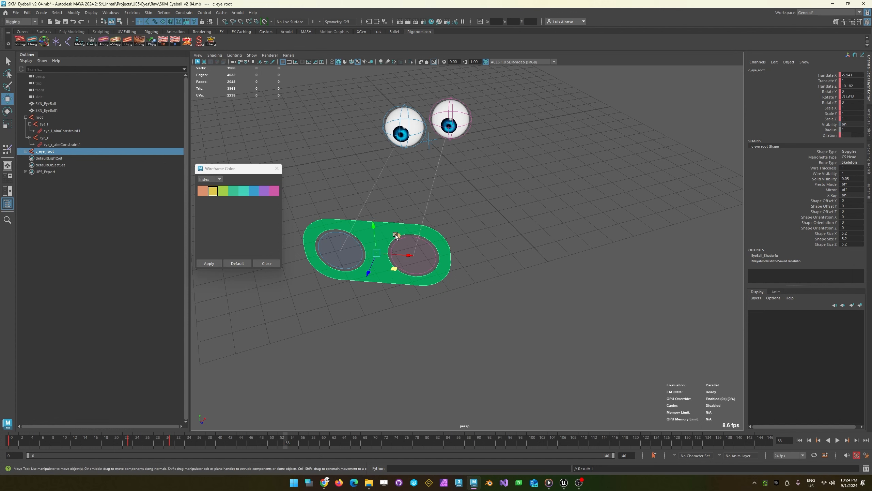
middle_click_drag(396, 235, 386, 240)
key("e")
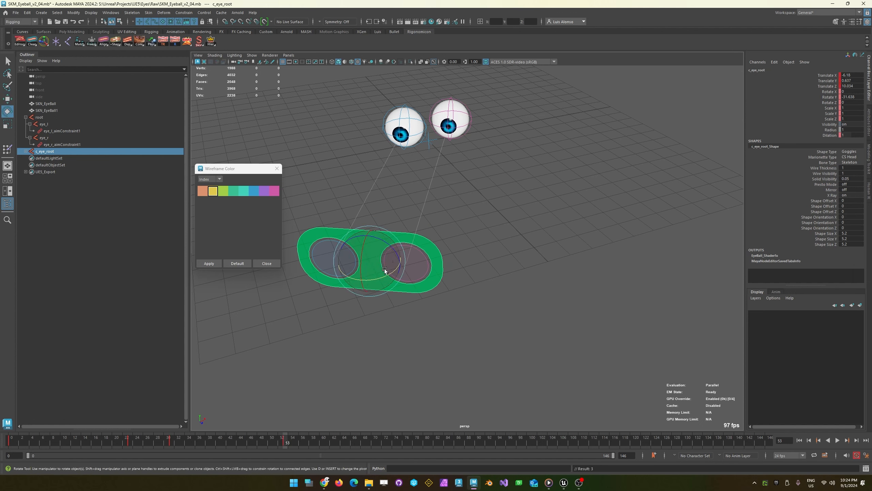
left_click_drag(382, 277, 386, 274)
left_click(798, 134)
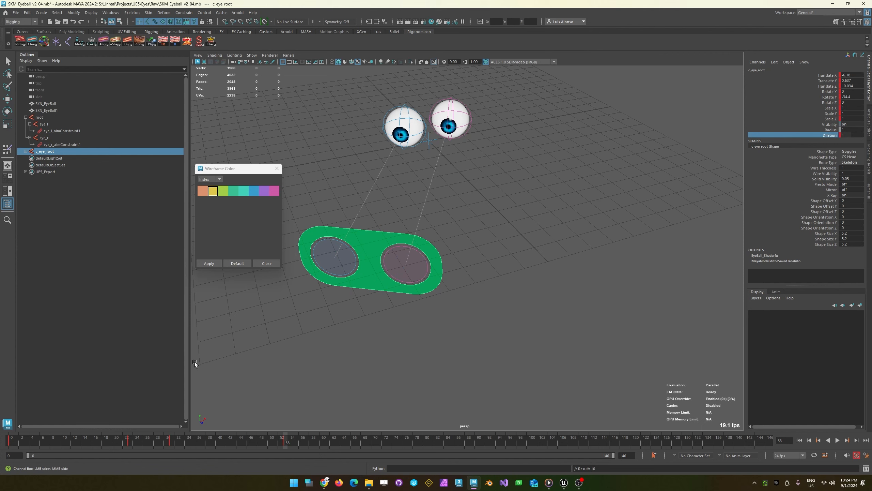
key("alt+v")
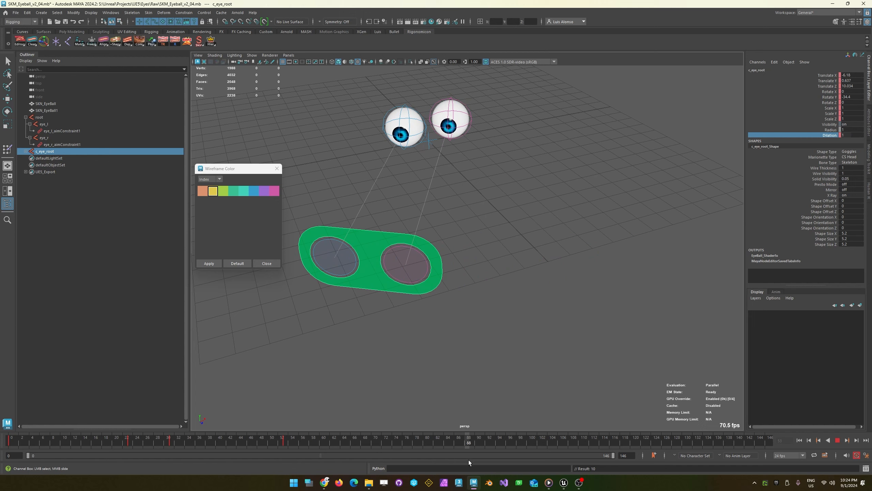
- At frame 88, move c_eye_root across to about Translate X 5.3, Z 10.54 and turn it to about 29.4 degrees in Y
left_click(469, 442)
mouse_move(476, 297)
left_mouse_down("alt")
mouse_move(460, 296)
mouse_move(475, 302)
left_mouse_up("alt")
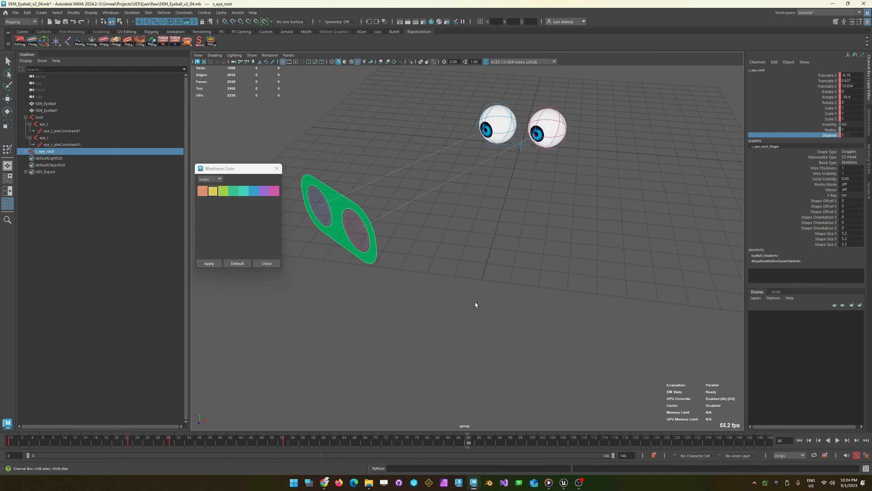
left_click(330, 230)
left_click(336, 240)
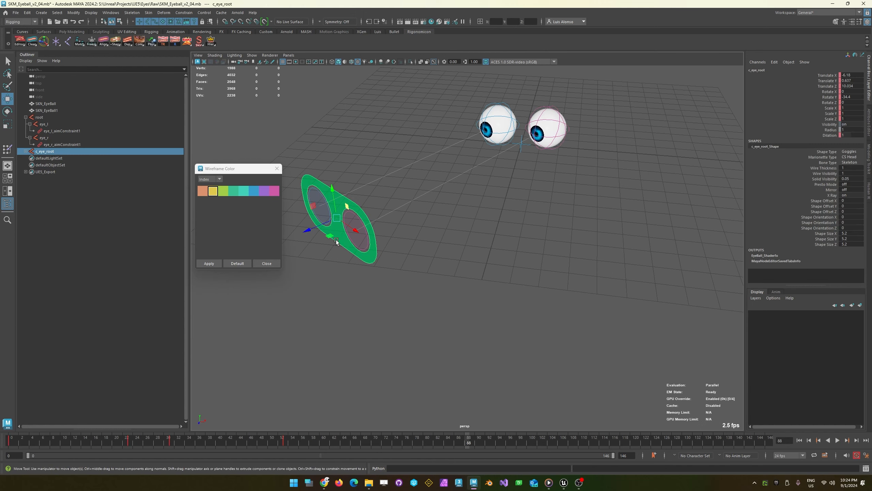
key("w")
left_click_drag(329, 236, 620, 249)
key("e")
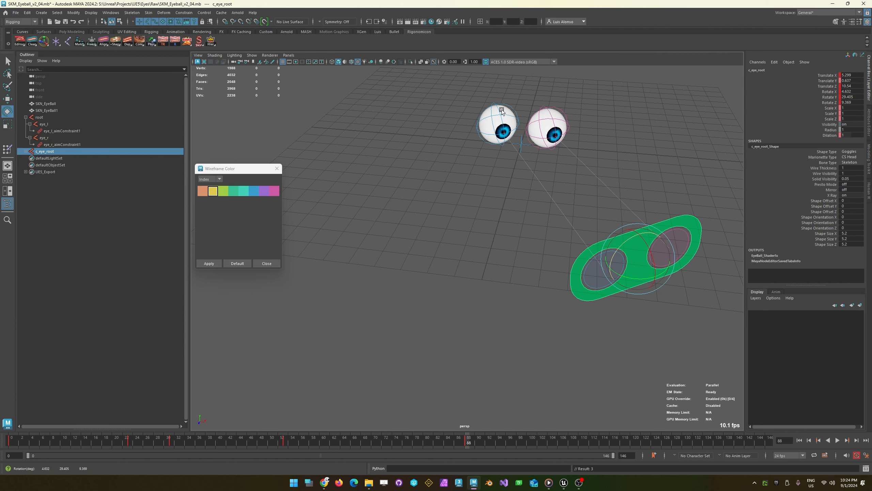
- Level c_eye_root's tilt at frame 88 to about Rotate X 1.88, Y 29.68 and Z 3.79 degrees
left_click_drag(467, 189, 450, 177, "alt")
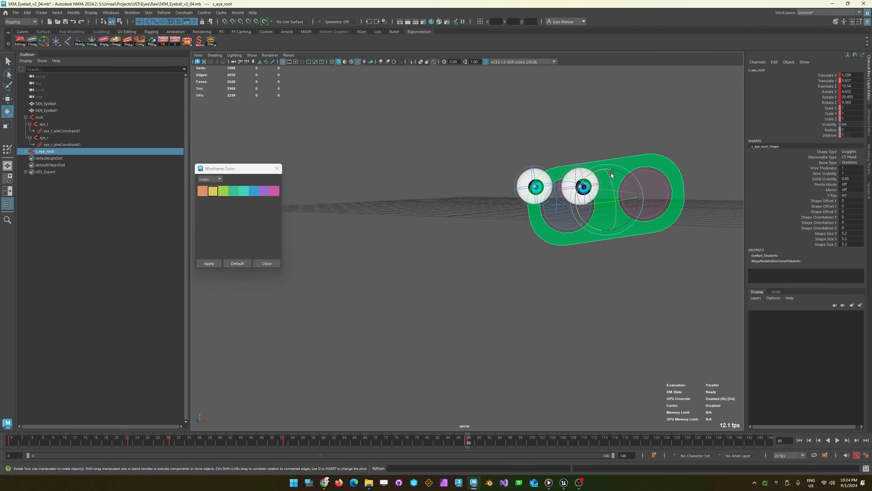
left_click_drag(590, 173, 595, 170)
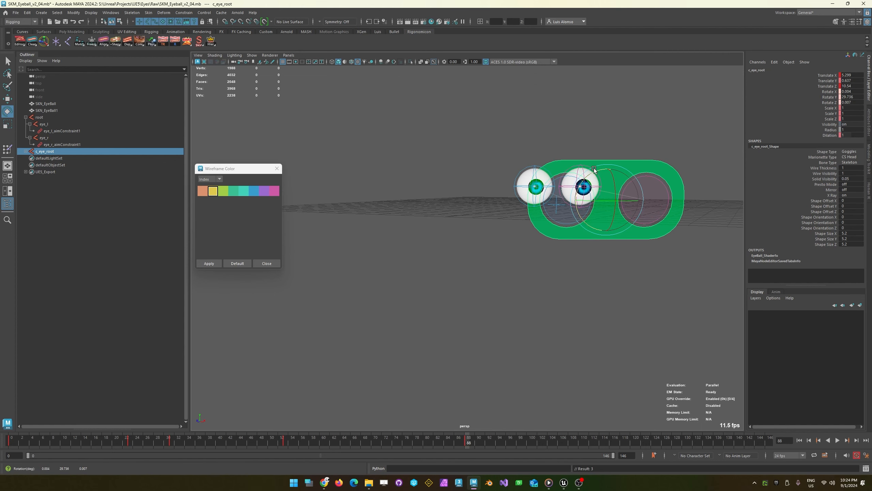
left_click_drag(446, 166, 444, 192, "alt")
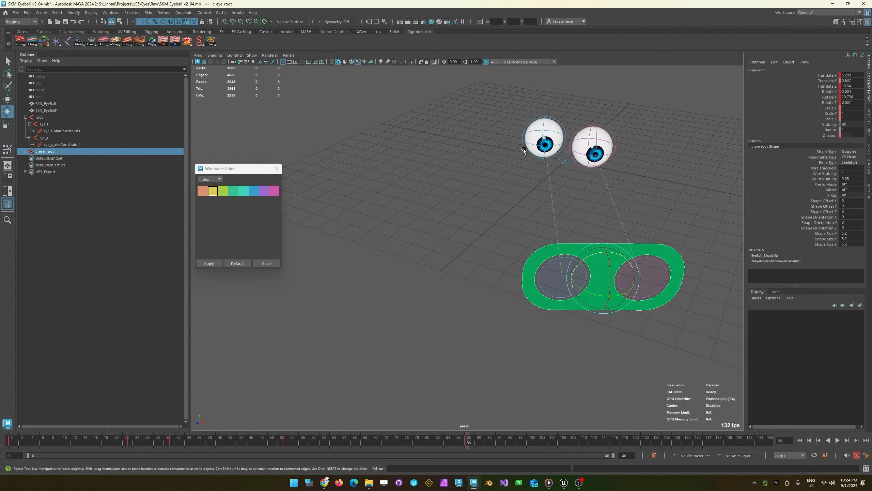
left_click_drag(473, 251, 485, 173, "alt")
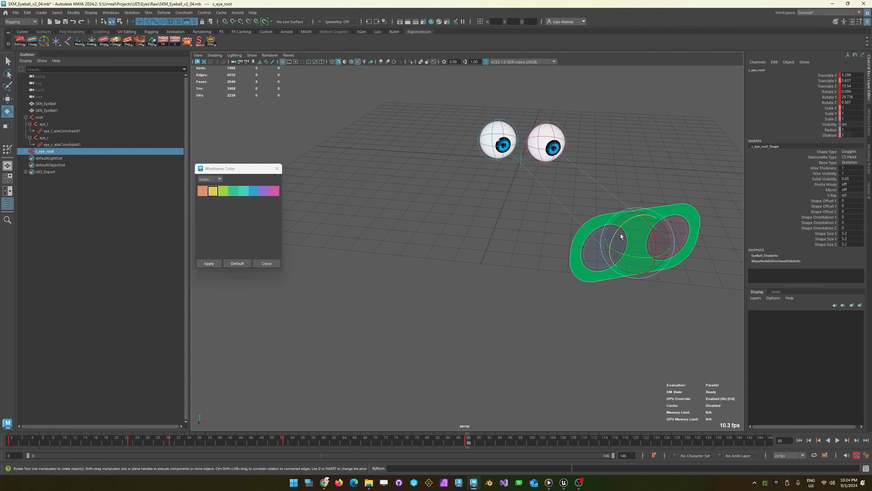
left_click_drag(621, 236, 620, 228)
left_click_drag(555, 249, 447, 249, "alt")
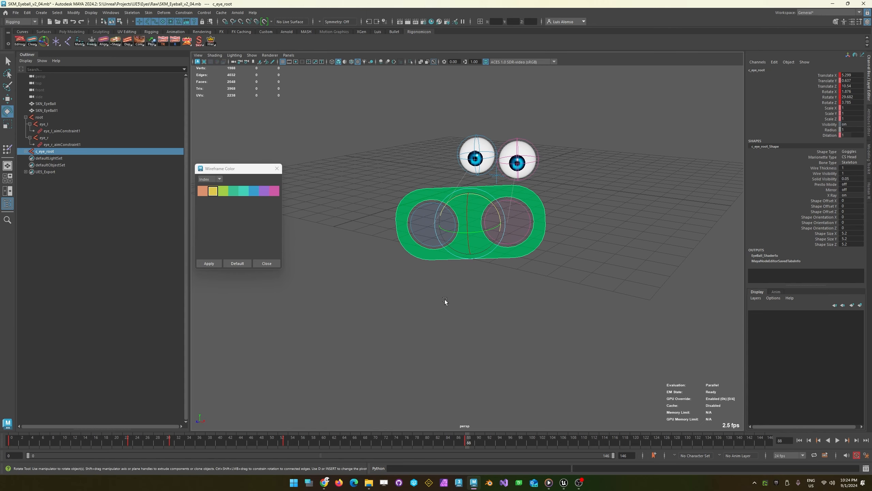
left_click_drag(445, 299, 450, 328, "alt")
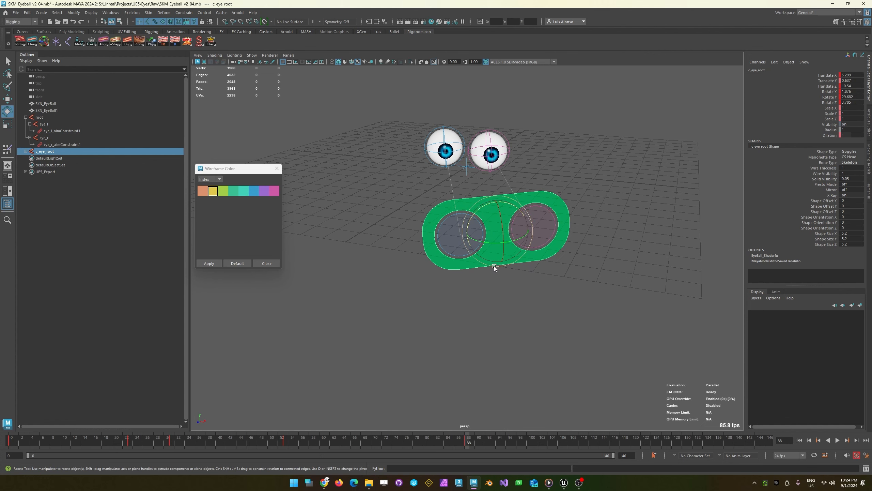
key("w")
left_click(484, 286)
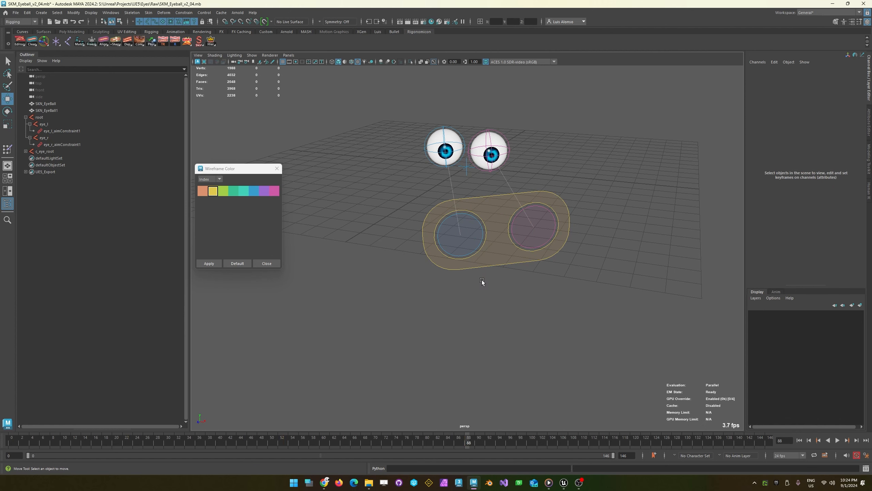
left_click(517, 238)
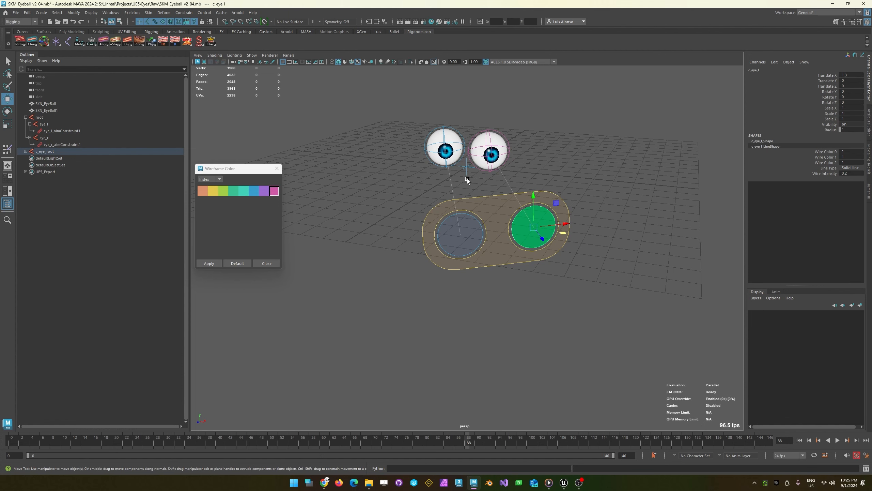
left_click(467, 168)
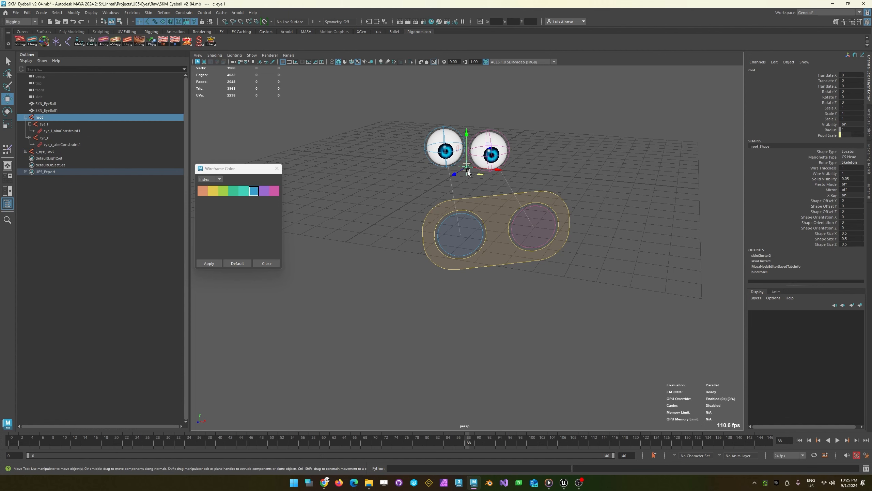
left_click(487, 286)
- Lower c_eye_root's Dilation to about 0.75 at frame 88, play the animation, and return to the start frame
left_click(493, 247)
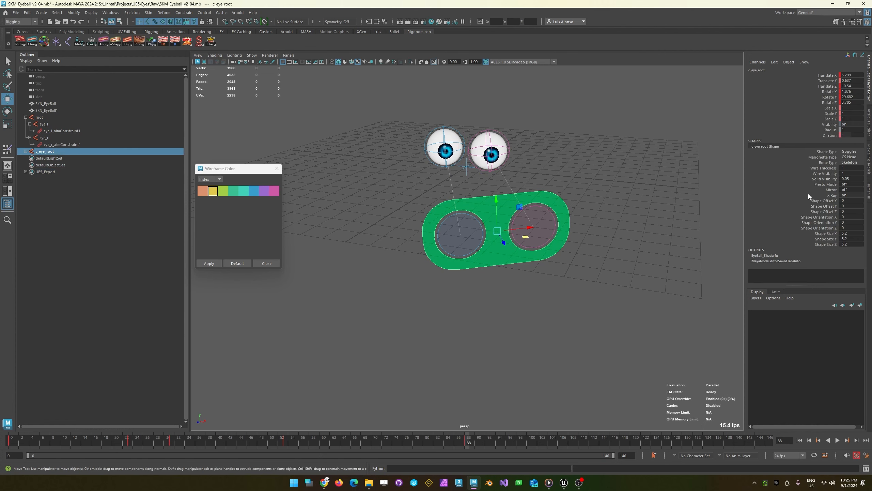
left_click(818, 135)
mouse_move(465, 216)
middle_mouse_down()
mouse_move(439, 213)
mouse_move(462, 212)
middle_mouse_up()
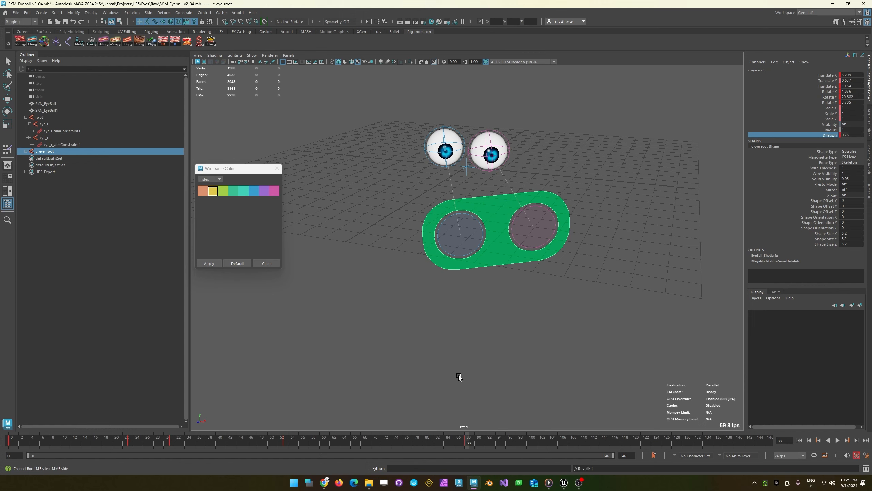
key("alt+v")
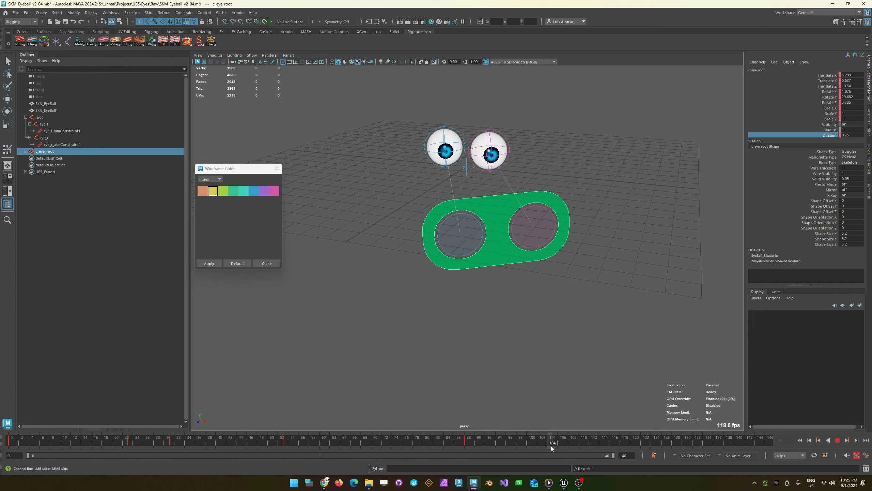
key("alt+shift+v")
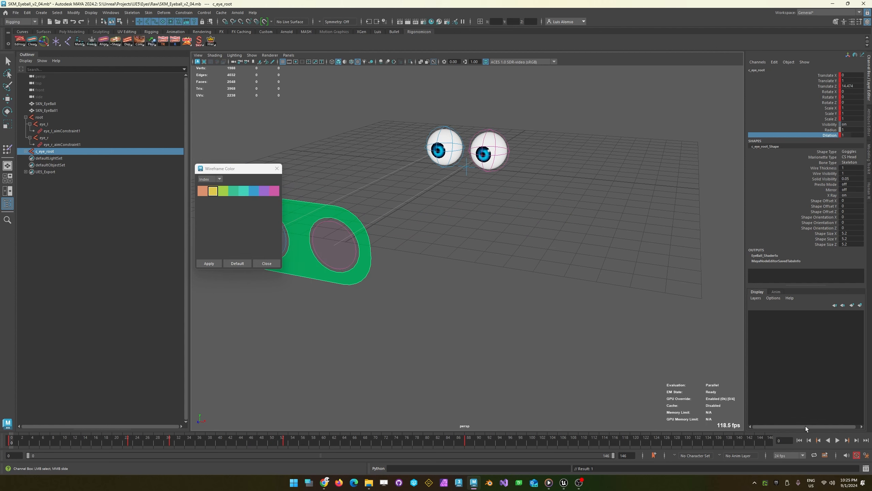
- Raise c_eye_root's Dilation to about 1.46 at frame 99 and play the animation
left_click_drag(450, 442, 526, 446)
key("alt+v")
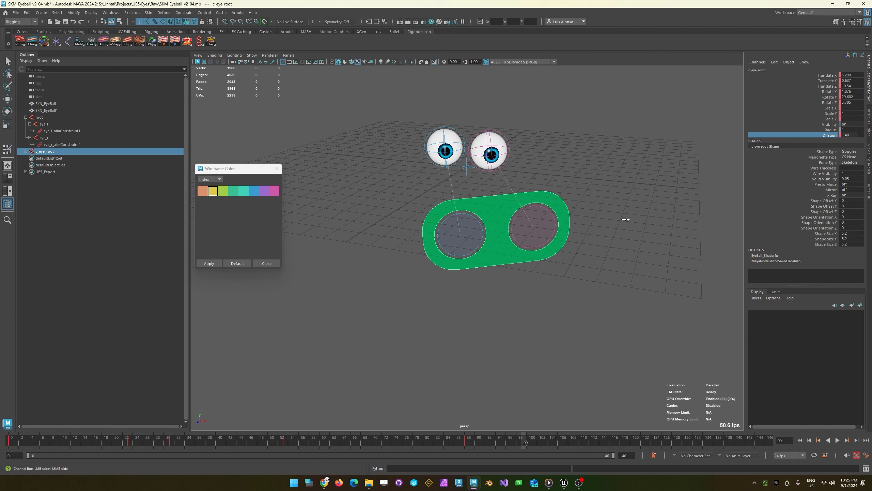
key("alt+v")
- Set c_eye_root's Dilation to 1 at frame 108
mouse_move(610, 239)
middle_mouse_down()
mouse_move(579, 244)
mouse_move(594, 244)
middle_mouse_up()
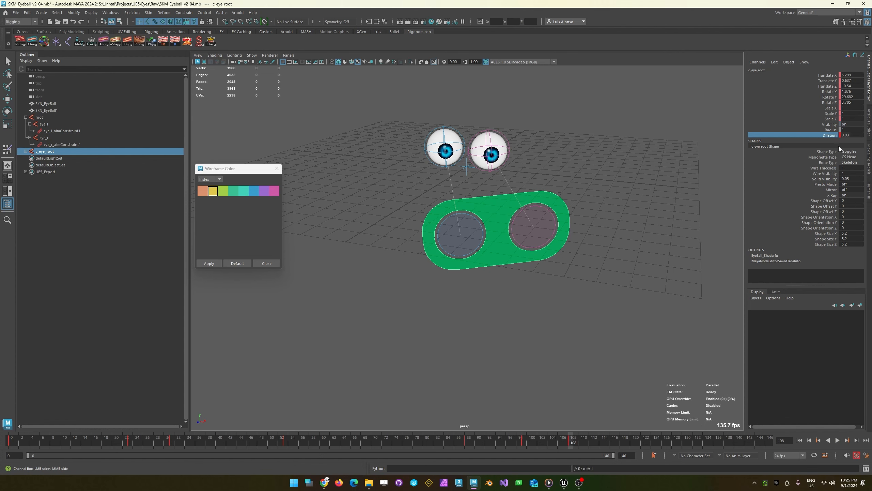
left_click(849, 135)
type("1")
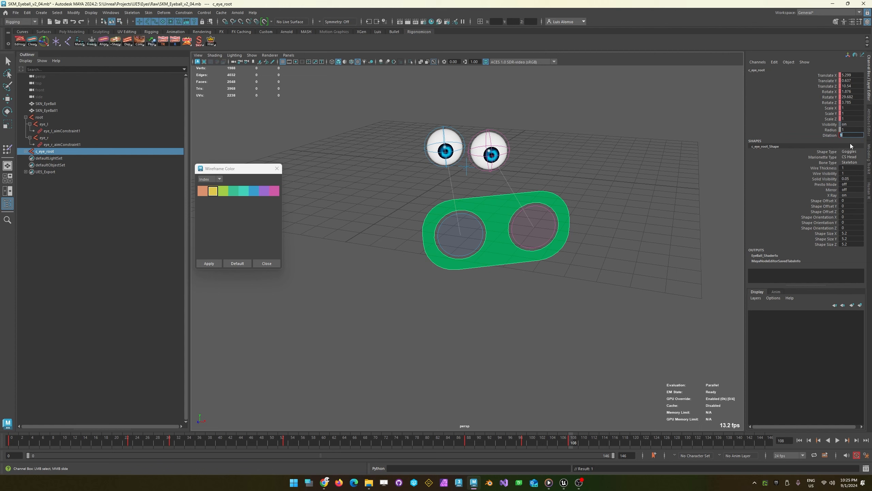
key("Return")
- At frame 108, nudge c_eye_root to about Translate X 5.47, Z 10.44, rotate it to about 2.78 degrees in Z, and play the animation
key("w")
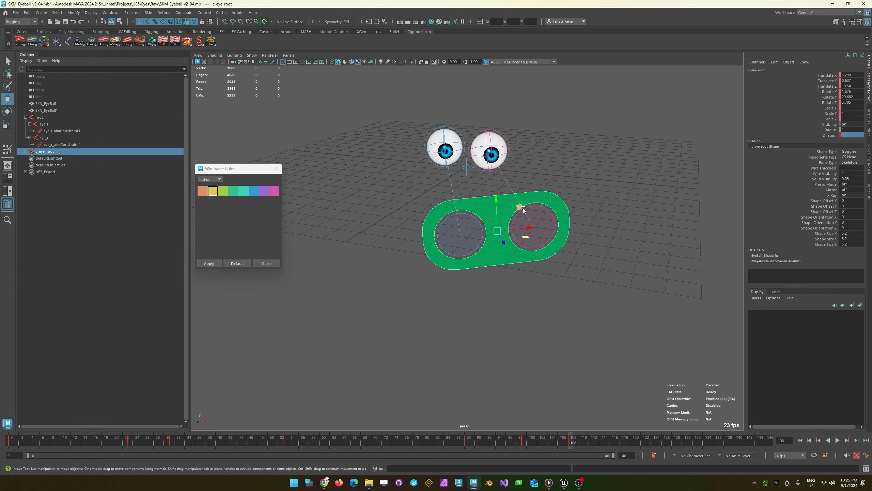
left_click_drag(520, 207, 521, 205)
key("e")
key("alt+v")
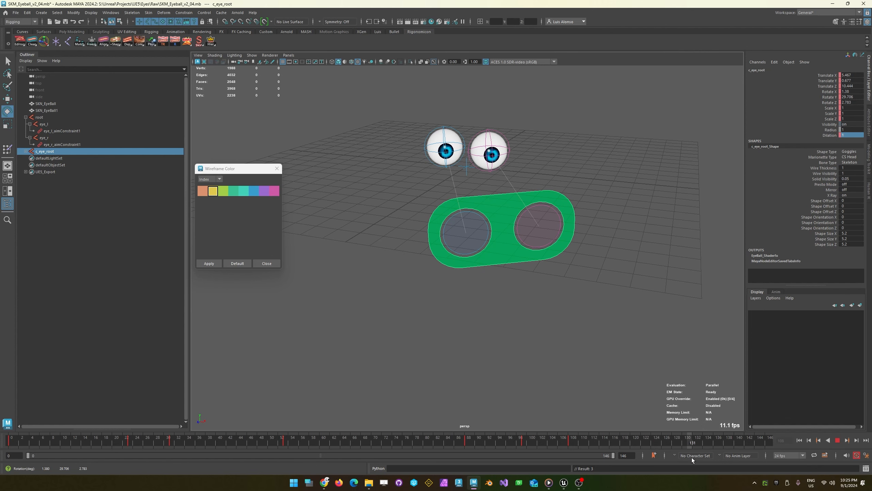
- At frame 123, raise c_eye_root to about Translate X 5.69, Y 1.32, Z 10.32 and set its Dilation to about 1.12
left_click(576, 442)
key("Escape")
key("w")
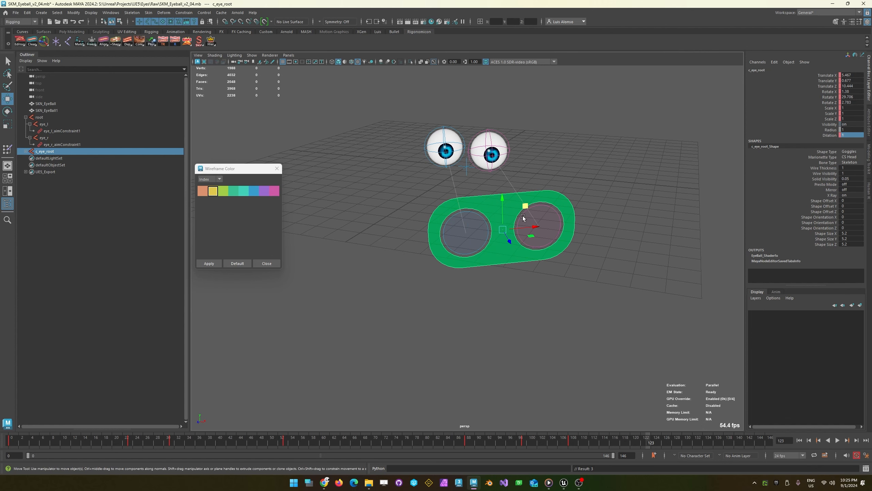
left_click_drag(522, 217, 530, 200)
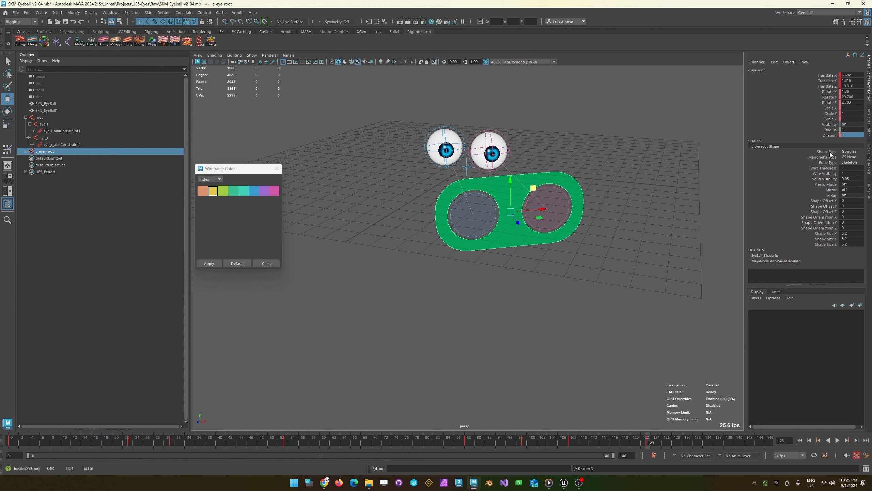
left_click(830, 135)
middle_click_drag(682, 150, 683, 147)
- Scrub through the end of the timeline, return to frame 0 and copy c_eye_root's keyframe there
left_click_drag(624, 441, 774, 460)
left_click(11, 442)
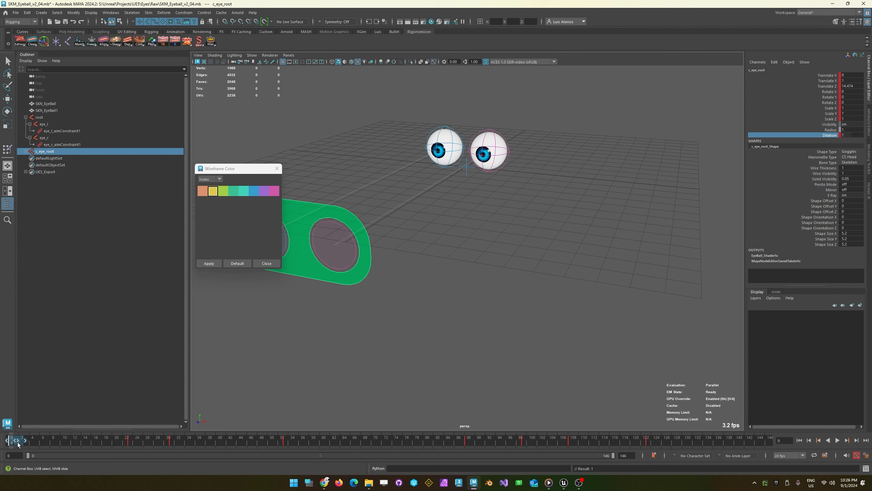
right_click(19, 444)
left_click(43, 314)
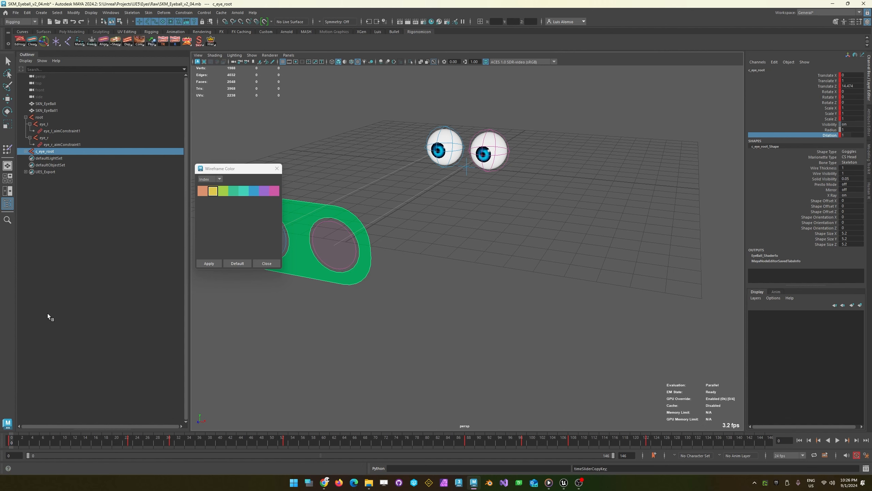
- Try to paste the copied c_eye_root keyframe near the end of the timeline
right_click(761, 442)
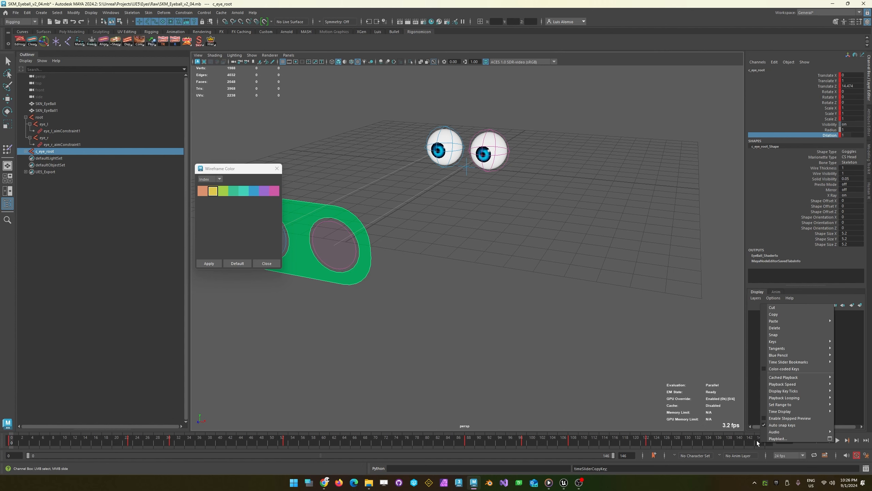
mouse_move(777, 321)
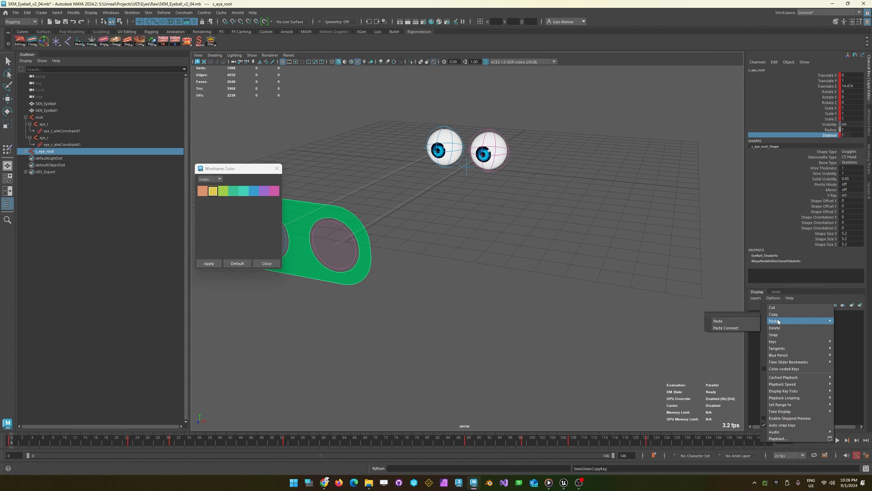
left_click(725, 321)
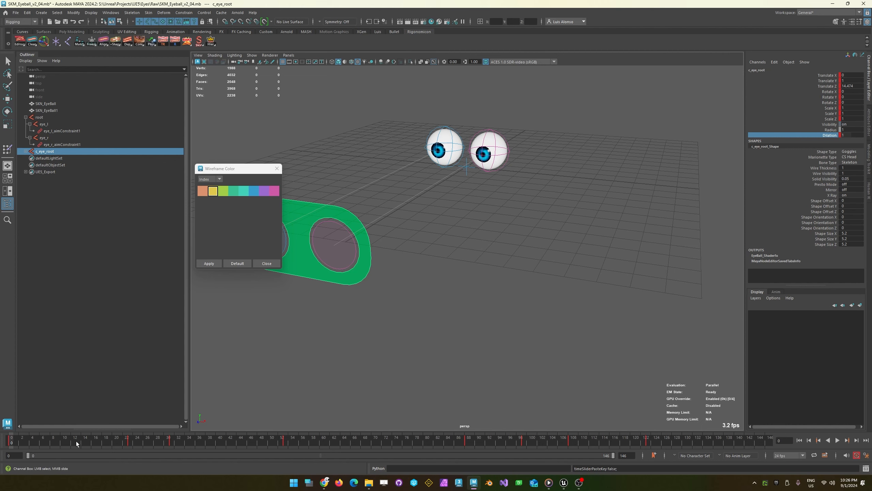
- Paste the copied c_eye_root keyframe at frame 146
left_click_drag(133, 442, 769, 441)
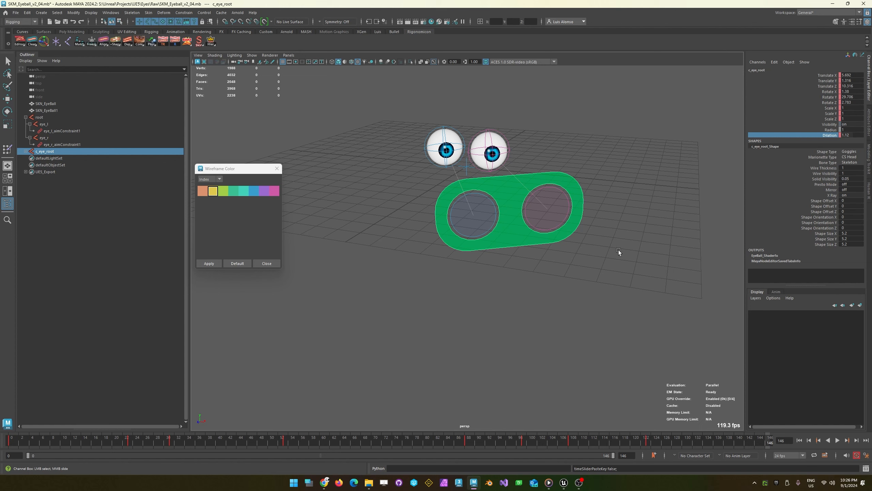
right_click(752, 441)
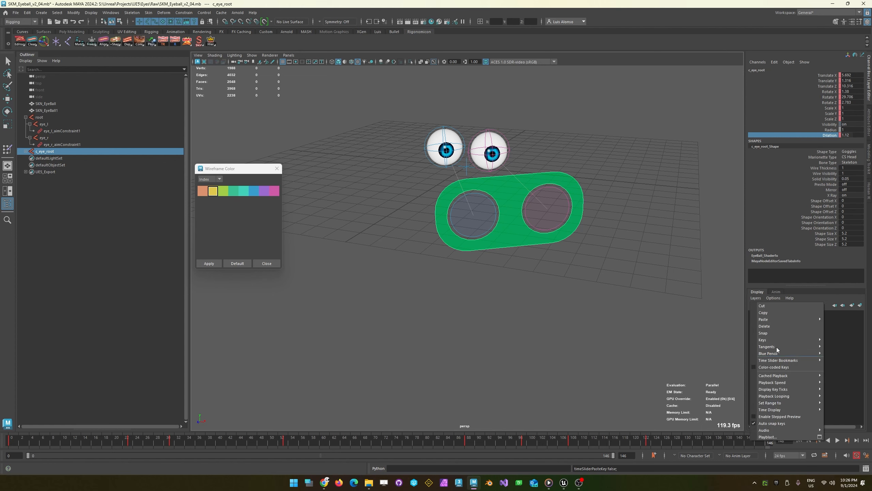
mouse_move(769, 319)
left_click(730, 319)
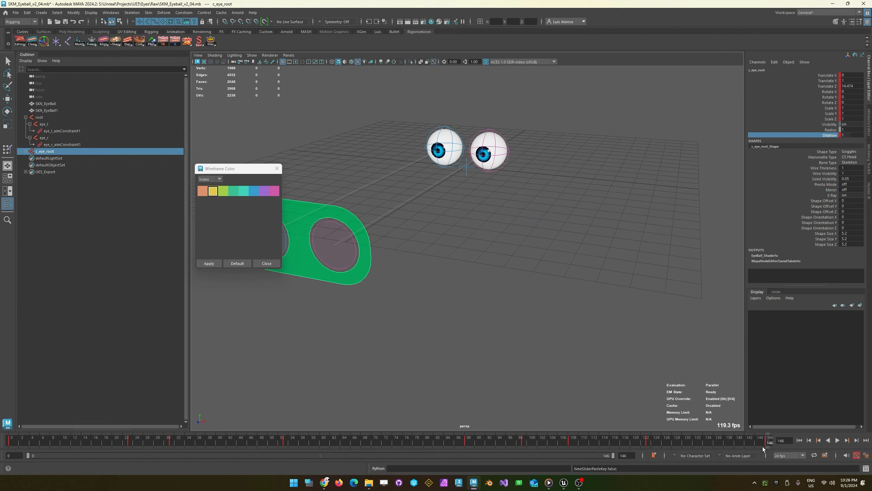
- Play and scrub through the full 0–146 animation to check how the eyes move and how the loop closes
left_click_drag(763, 443, 542, 437)
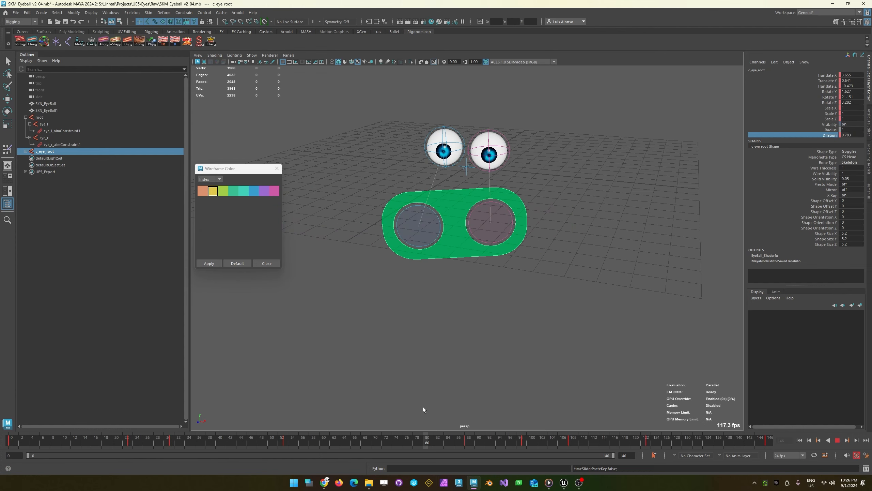
key("Escape")
key("alt+v")
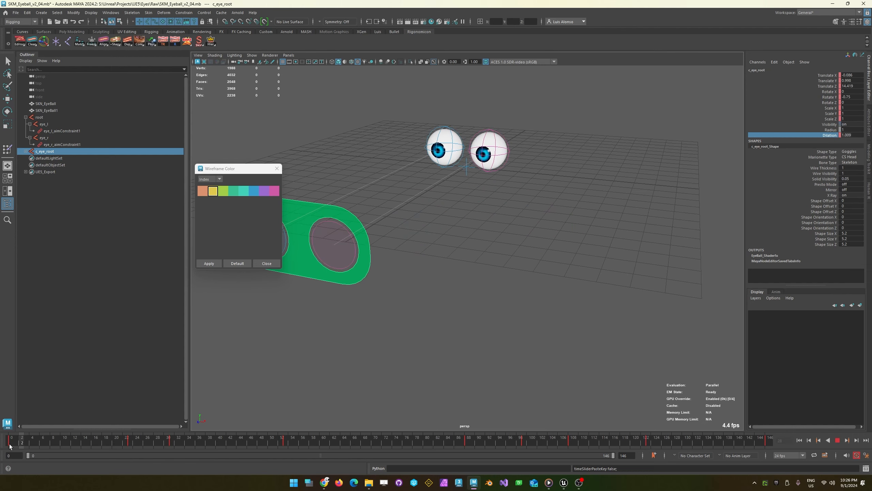
key("Escape")
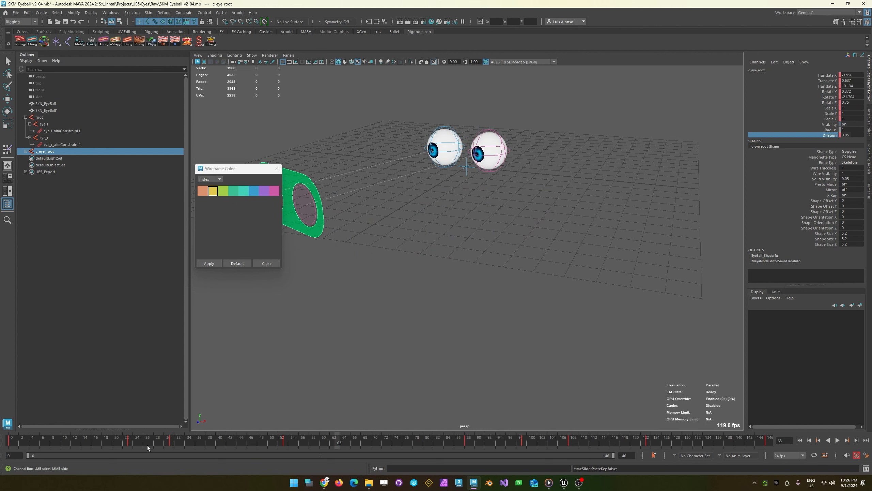
mouse_move(164, 444)
left_mouse_down()
mouse_move(189, 444)
mouse_move(177, 445)
left_mouse_up()
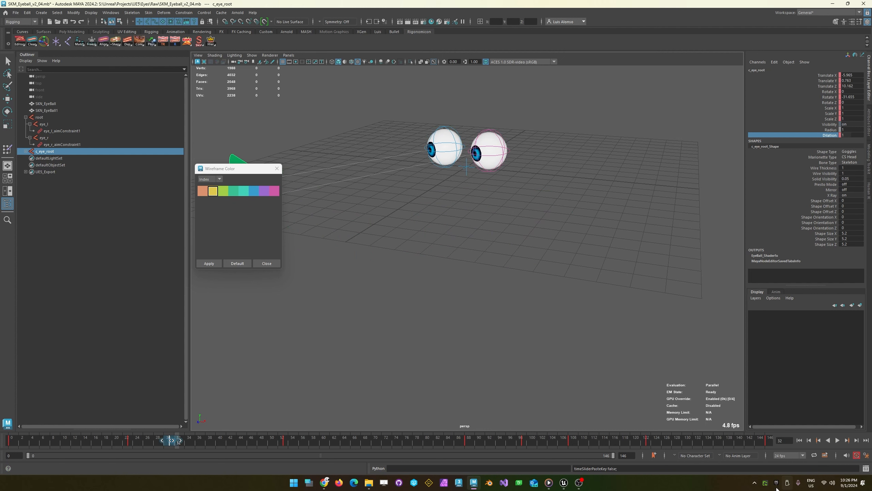
key("alt+v")
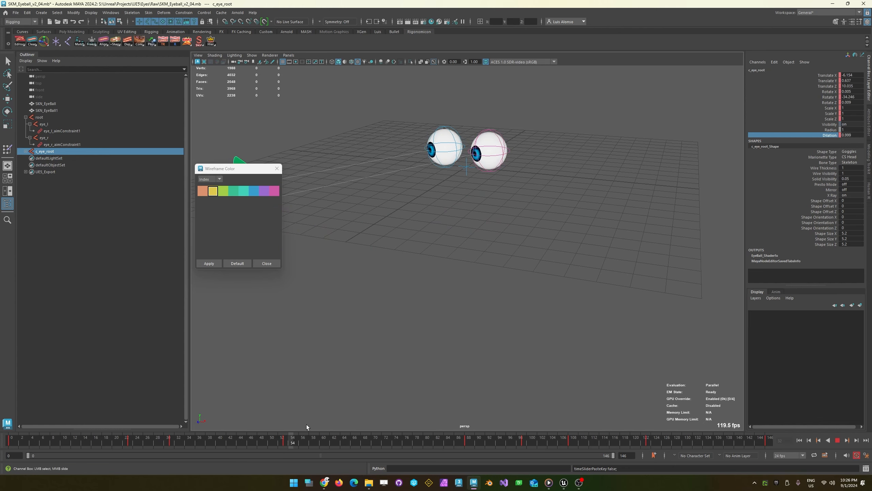
key("alt+v")
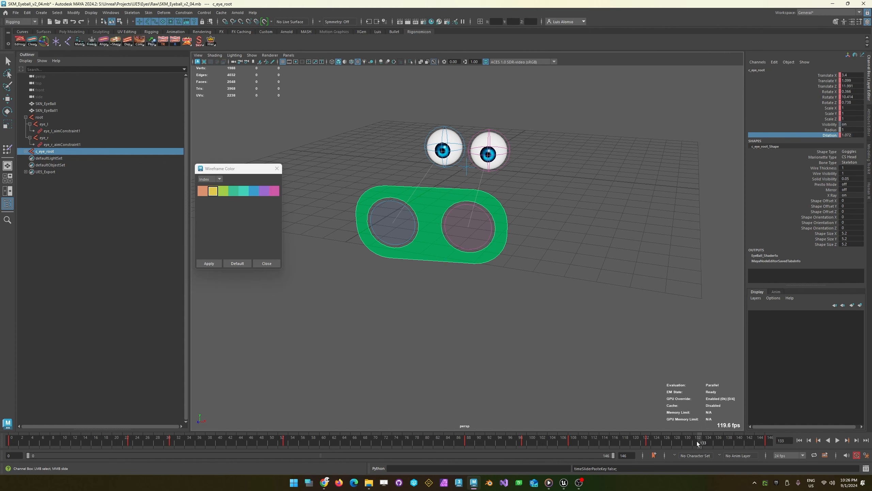
key("alt+v")
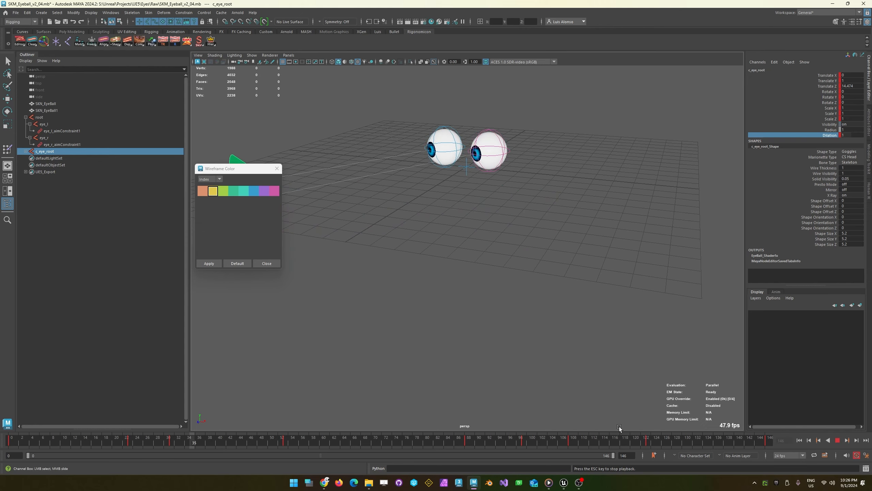
left_click(837, 443)
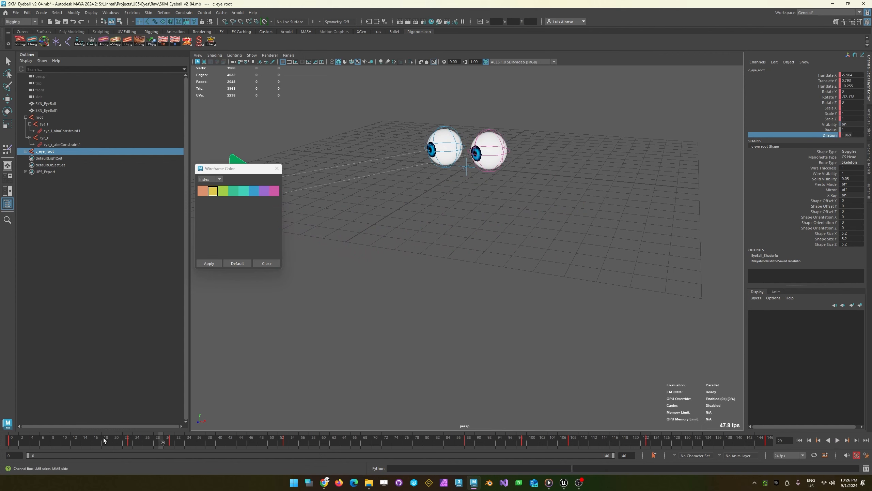
- Return the timeline to frame 0 and select all members of the UE5_Export set
left_click_drag(102, 439, 9, 441)
left_click_drag(296, 152, 362, 183, "alt")
middle_click_drag(363, 184, 364, 197, "alt")
right_click_drag(364, 197, 484, 208, "alt")
middle_click_drag(484, 209, 258, 149, "alt")
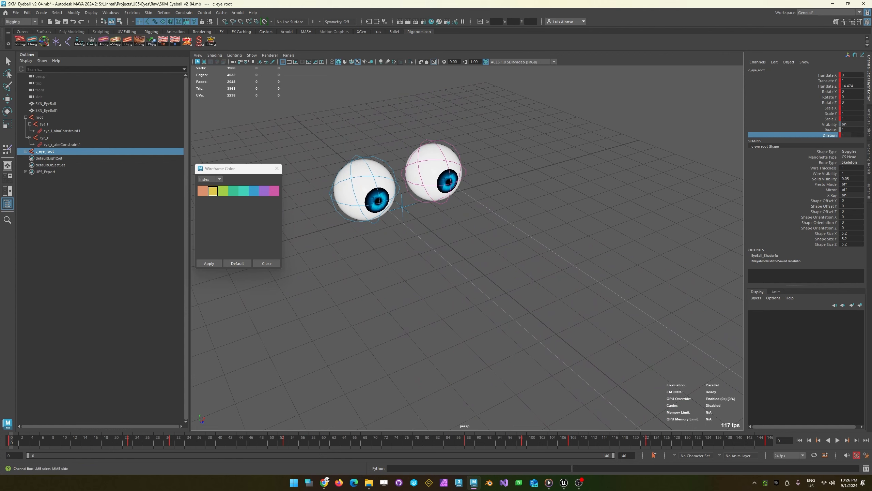
key("w")
left_click(47, 172)
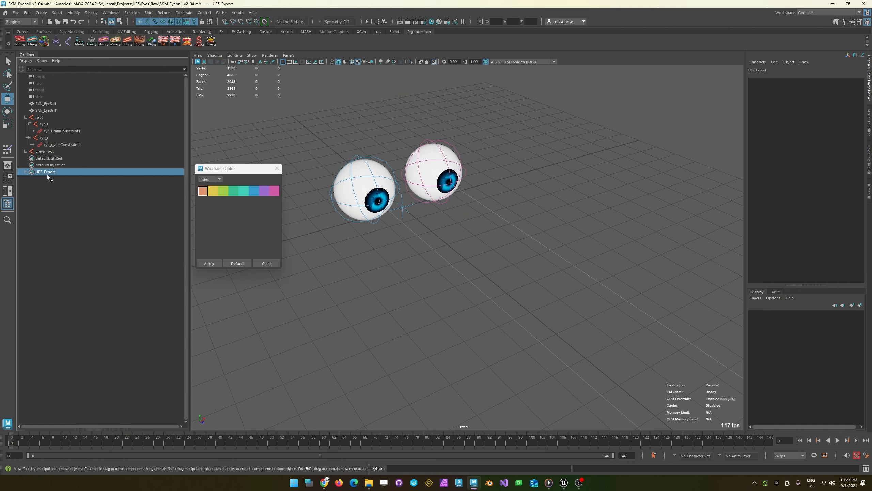
right_click(49, 172)
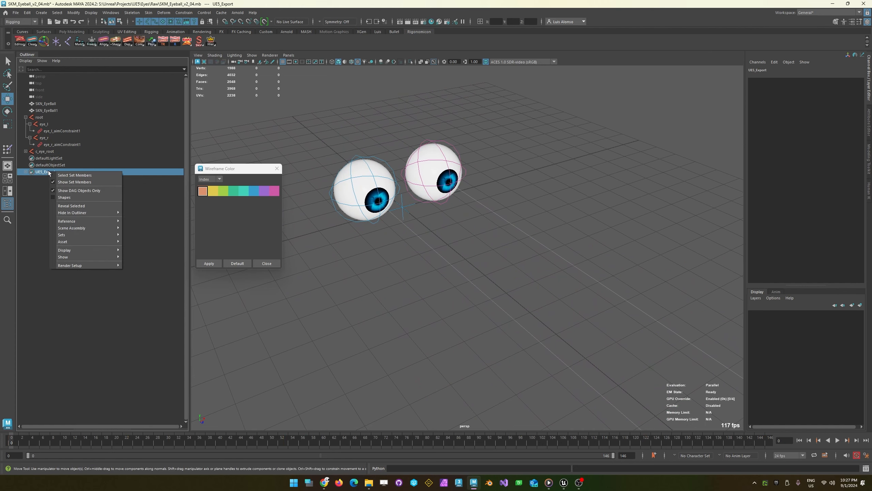
left_click(69, 174)
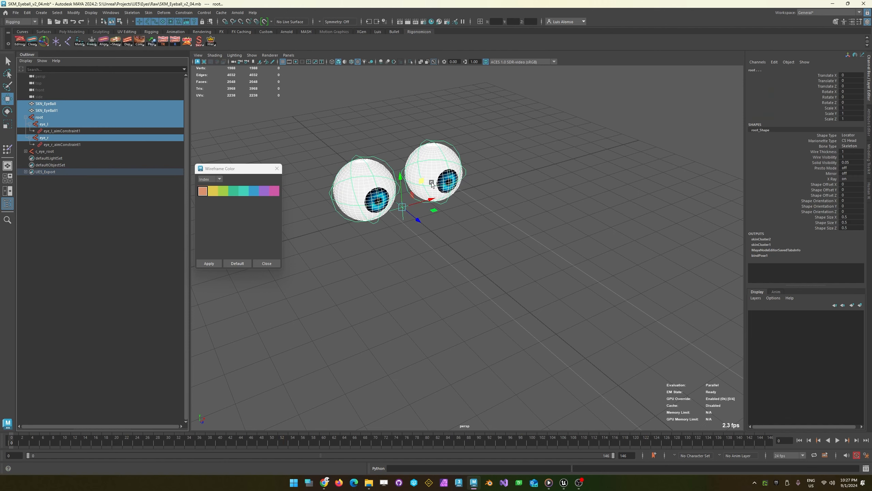
- Export the selection as an FBX named SKM_Eyeballs into the UE5 Eyes project's Raw folder
left_click(15, 12)
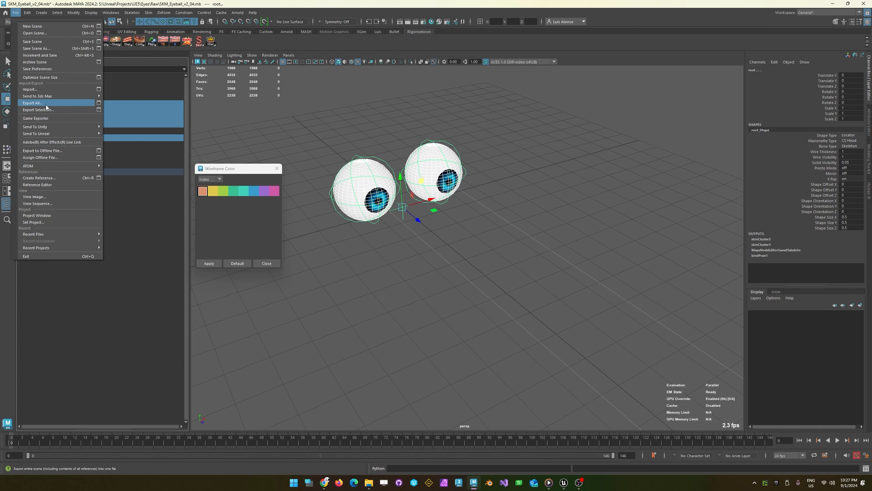
left_click(58, 109)
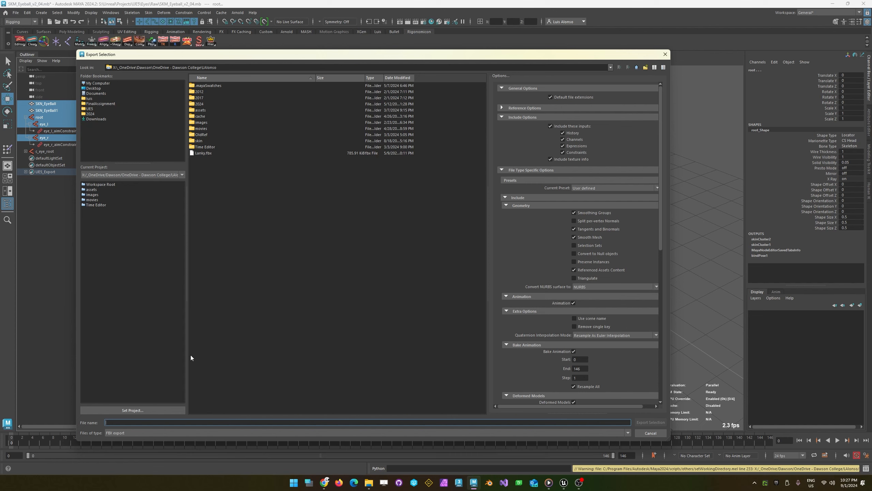
left_click(90, 109)
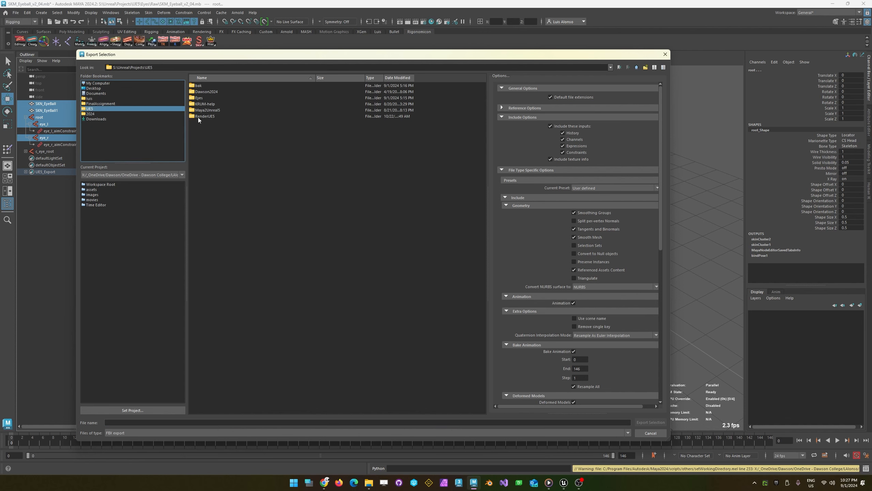
double_click(200, 98)
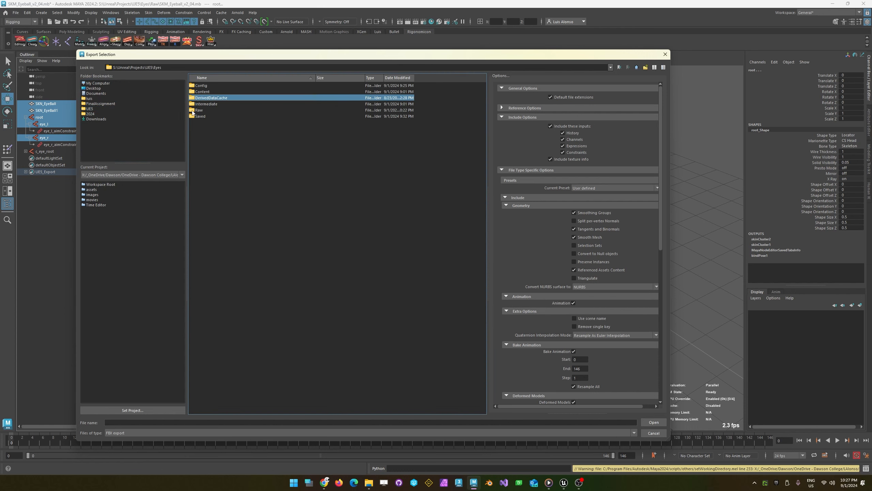
left_click(201, 117)
left_click(199, 111)
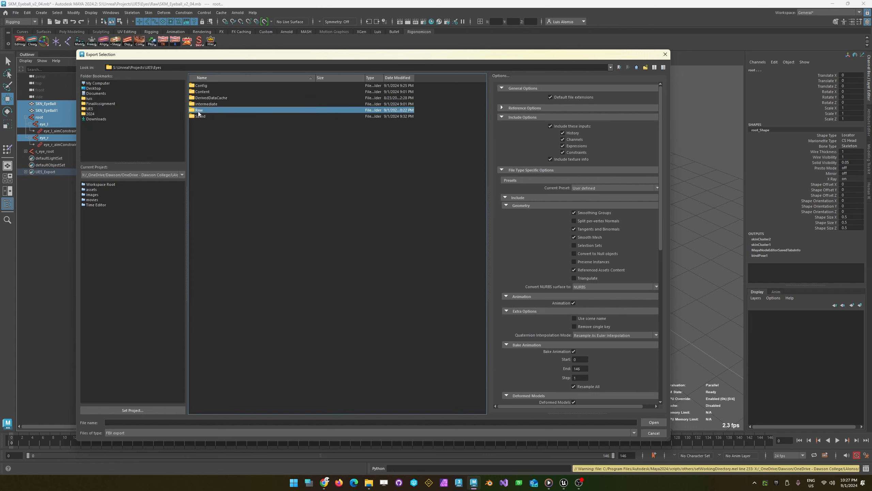
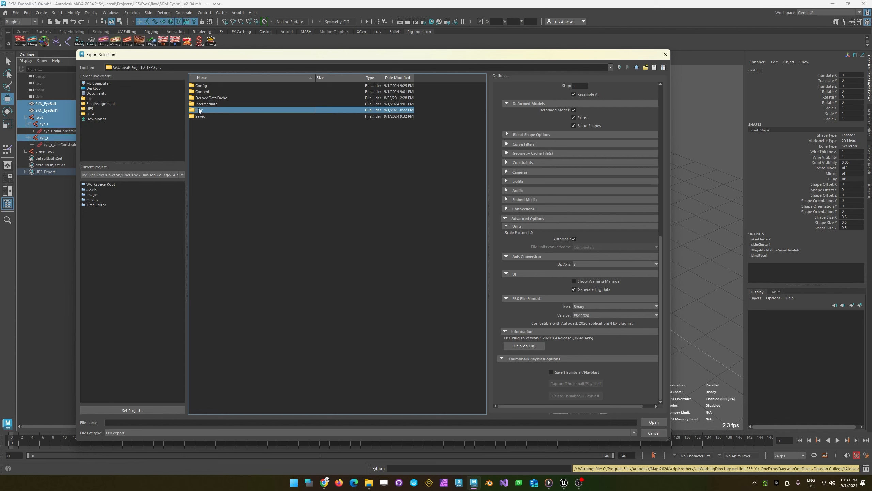
double_click(199, 110)
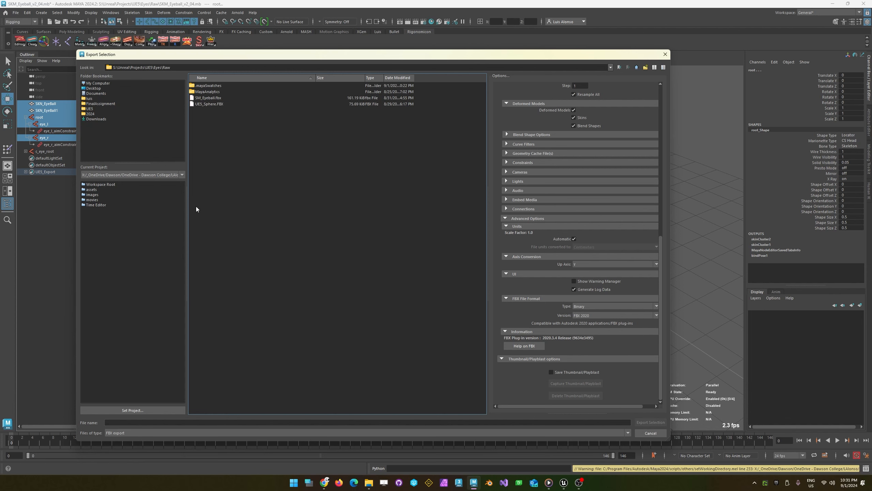
left_click(146, 423)
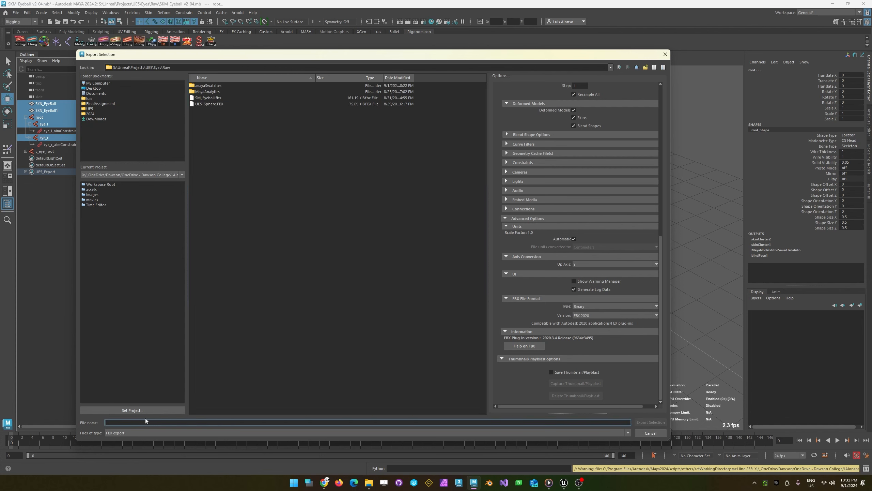
type("SKM_Eyeballs")
left_click(650, 422)
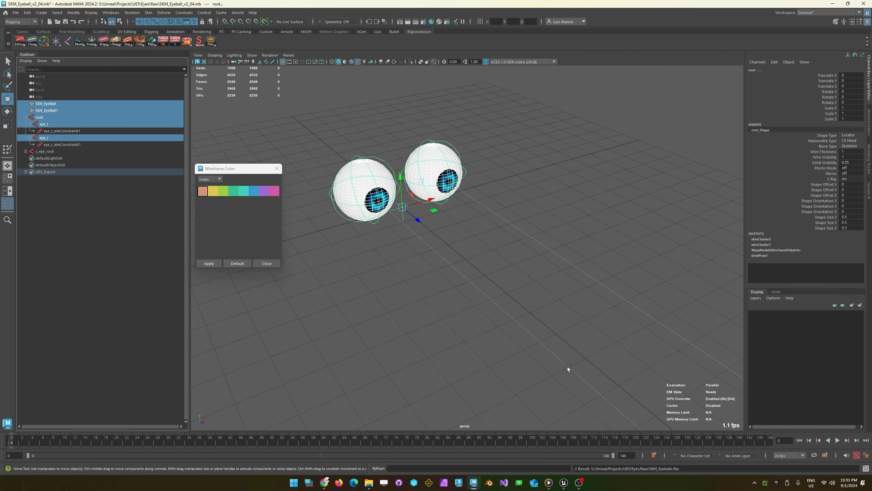
- Switch to the Eyes project in Unreal Editor, view the eye gallery from farther back and open the ExampleUse content folder
left_click(833, 4)
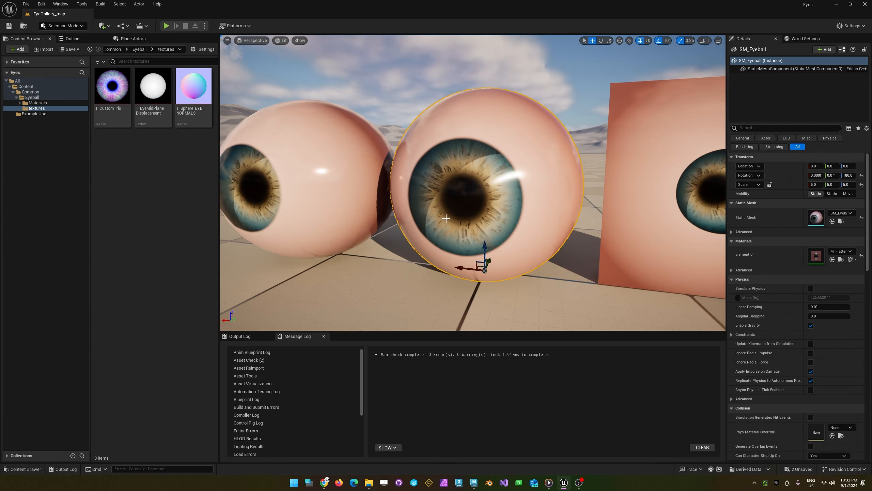
scroll(489, 199, "down", 6)
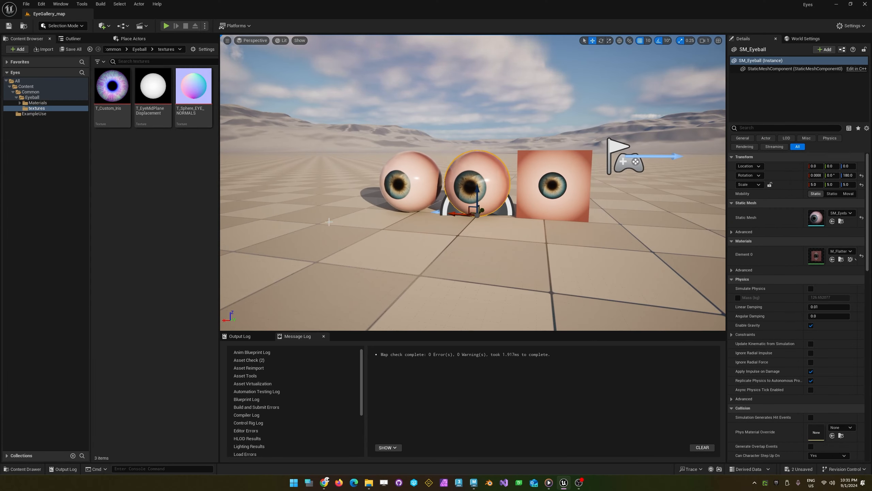
left_click_drag(336, 221, 345, 223, "alt")
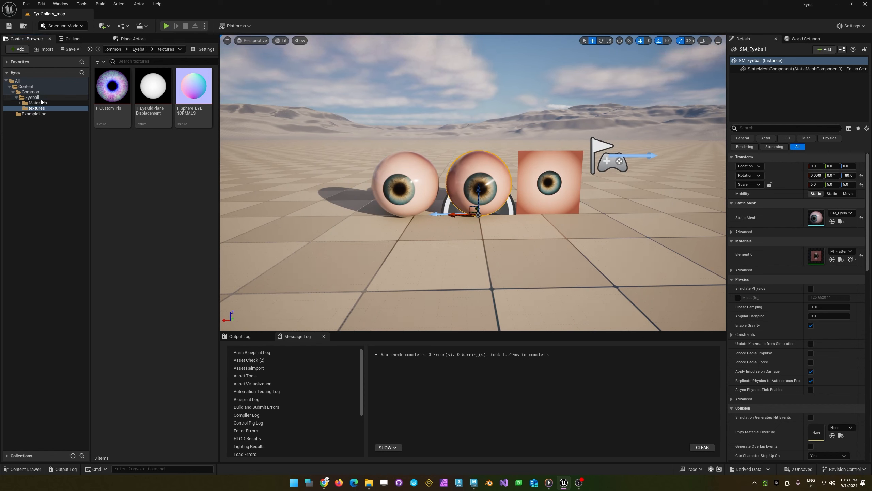
left_click(29, 114)
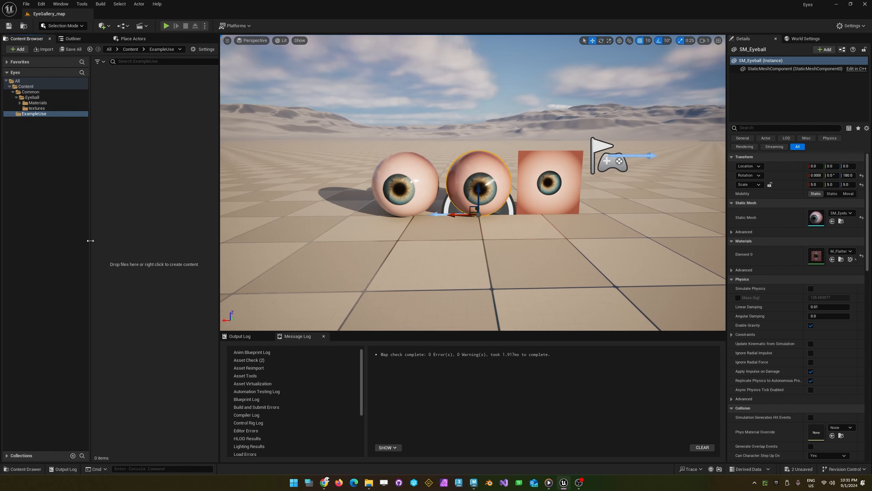
- Switch to File Explorer, open the Eyes project's Raw folder and move the window clear of the ExampleUse folder's contents
left_click(369, 484)
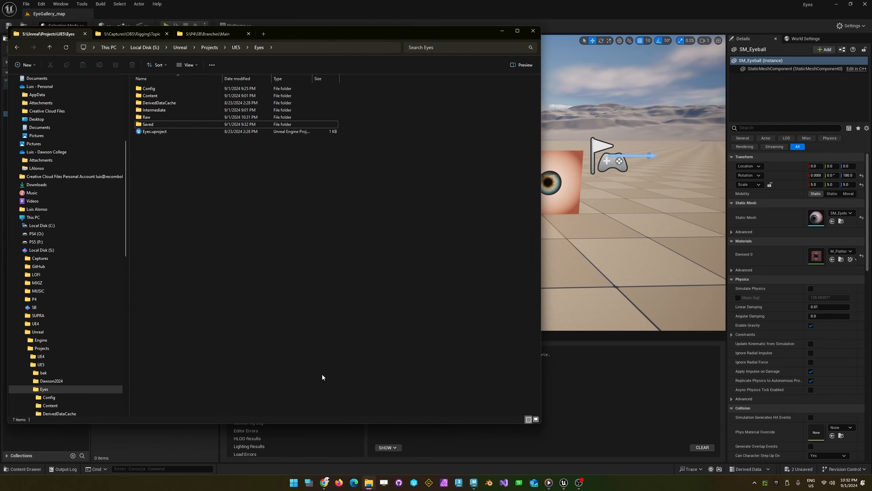
double_click(147, 118)
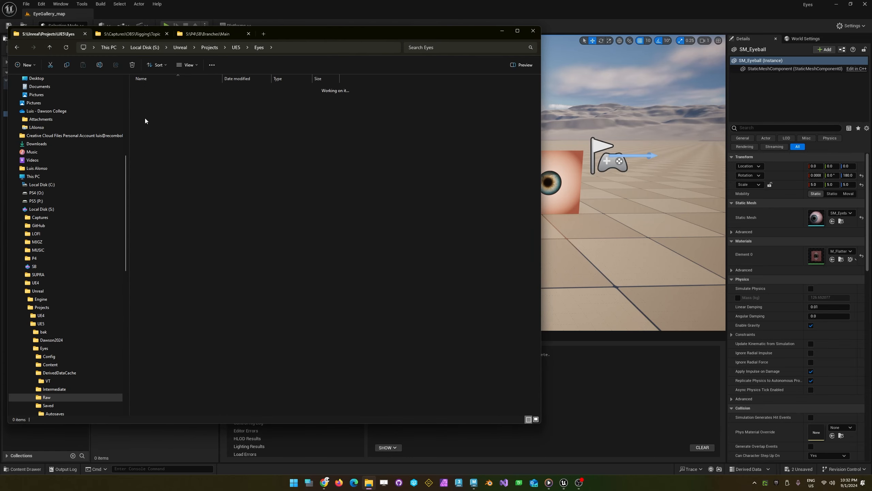
left_click_drag(303, 31, 588, 57)
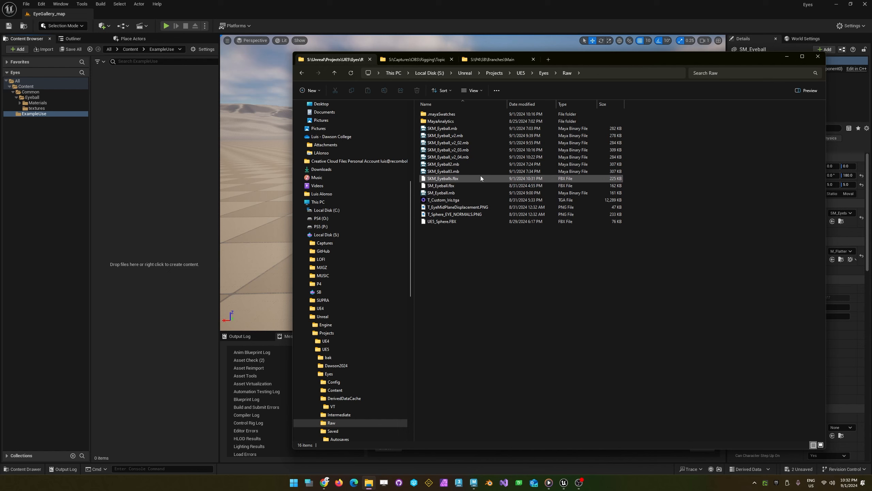
- Start importing SKM_Eyeballs.fbx from the Raw folder into ExampleUse and move its FBX import options aside
left_click_drag(463, 178, 263, 156)
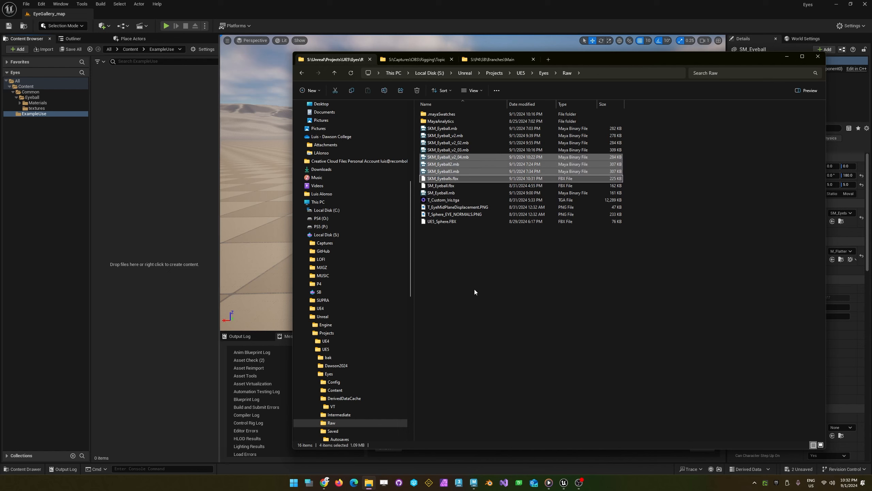
left_click(474, 292)
left_click(425, 179)
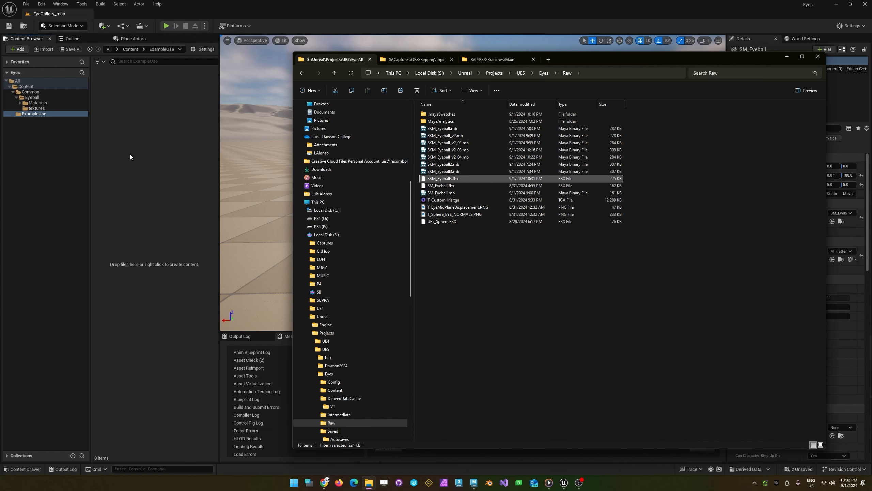
left_click_drag(131, 156, 129, 156)
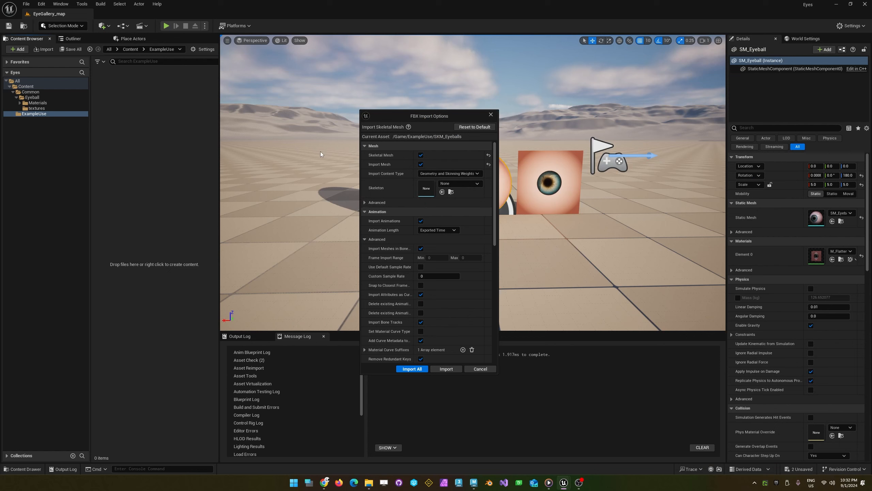
left_click_drag(407, 116, 260, 98)
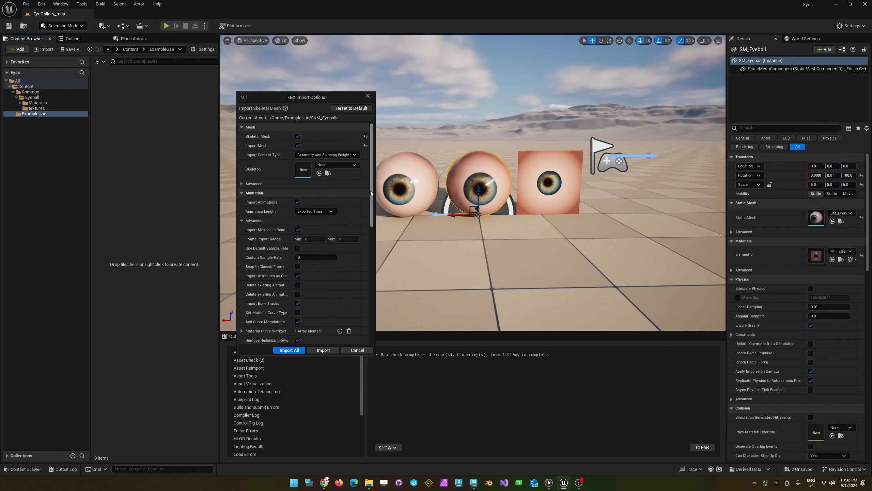
- Import everything from SKM_Eyeballs.fbx with material search set to Do Not Search and the material import method set to Do Not Create Material
left_click_drag(372, 193, 364, 314)
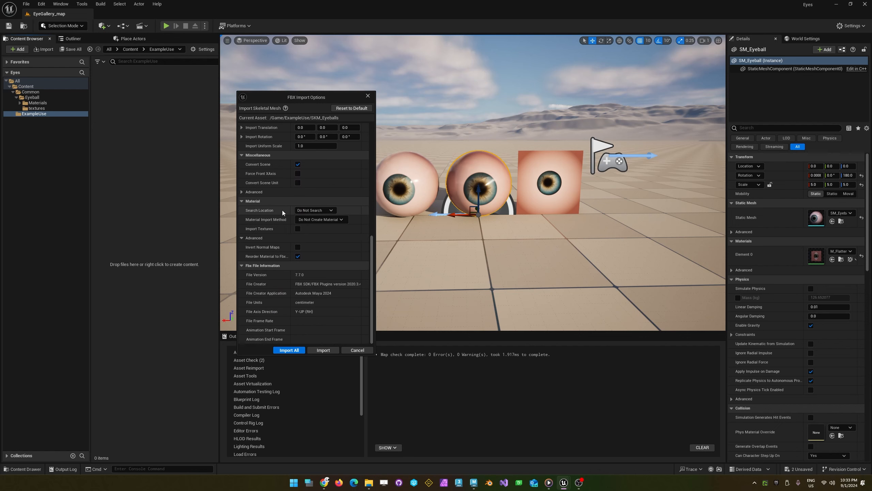
left_click(314, 210)
left_click(315, 210)
left_click(305, 220)
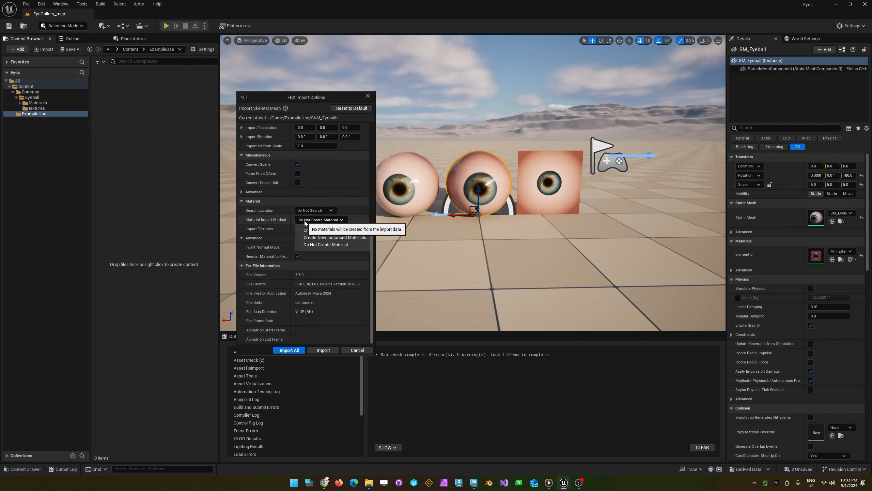
left_click(306, 220)
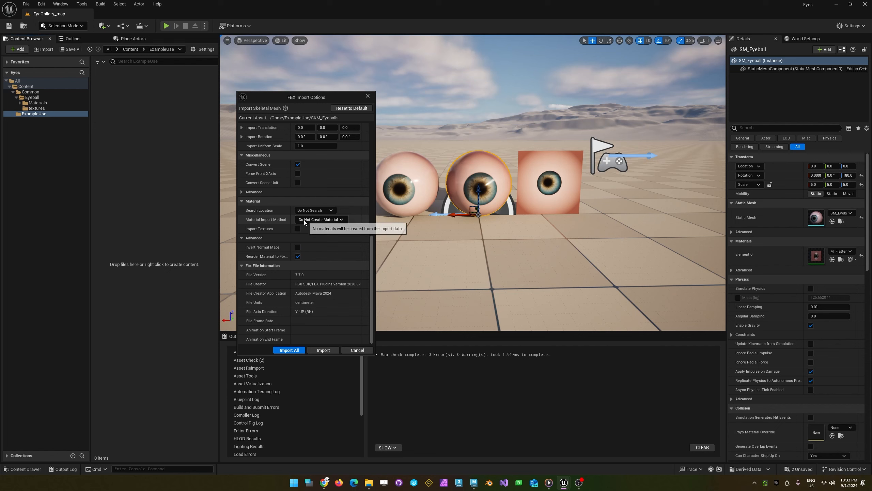
left_click(297, 256)
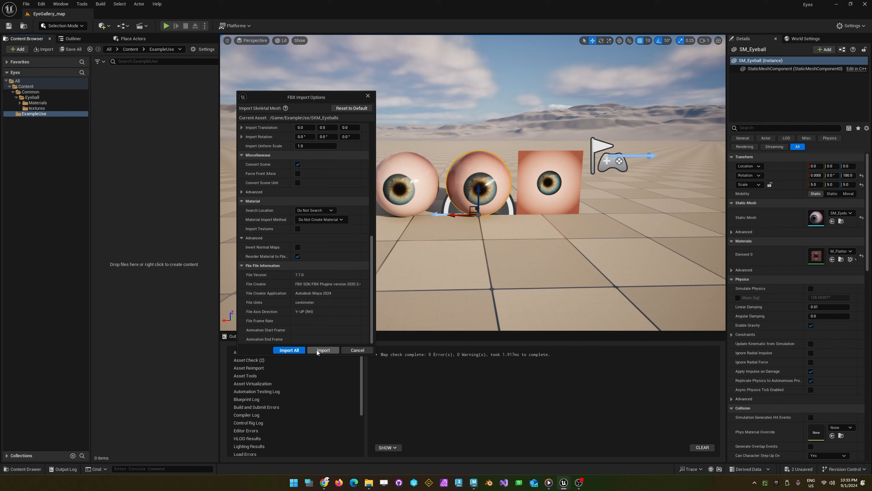
left_click(281, 350)
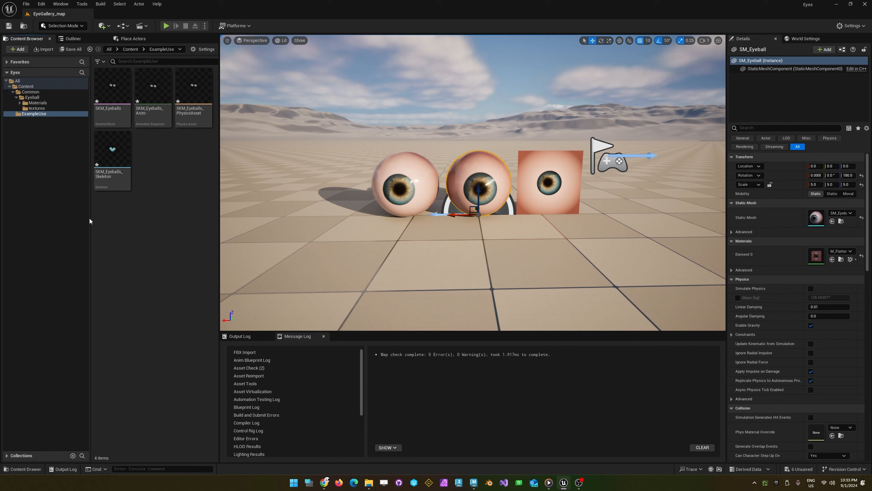
- Look over the imported skeletal mesh, animation, physics asset and skeleton in the ExampleUse folder
left_click(105, 124)
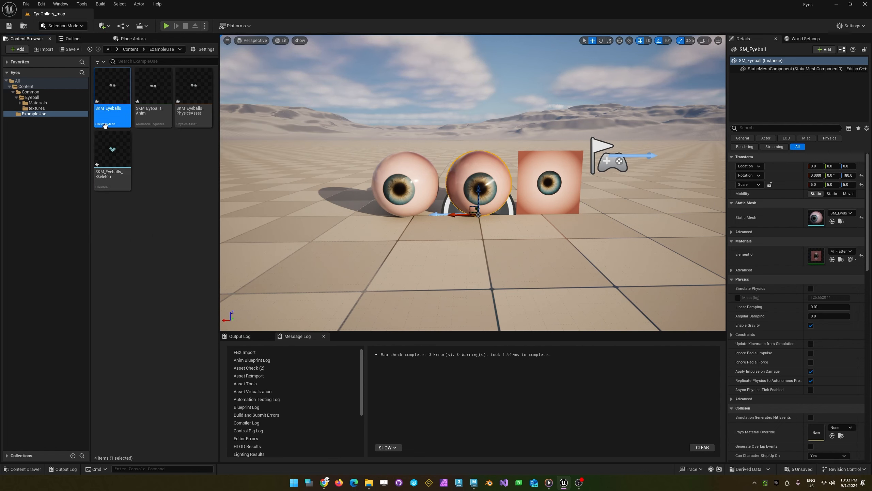
left_click(156, 174)
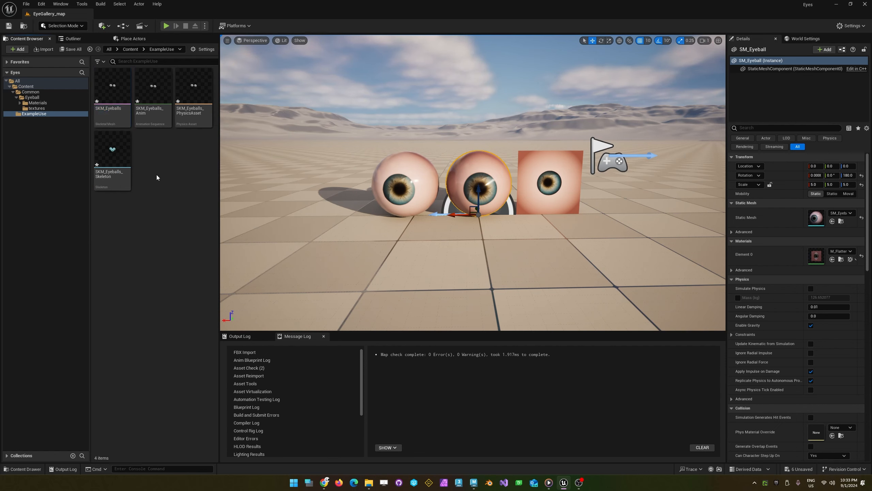
left_click(164, 110)
left_click(190, 92)
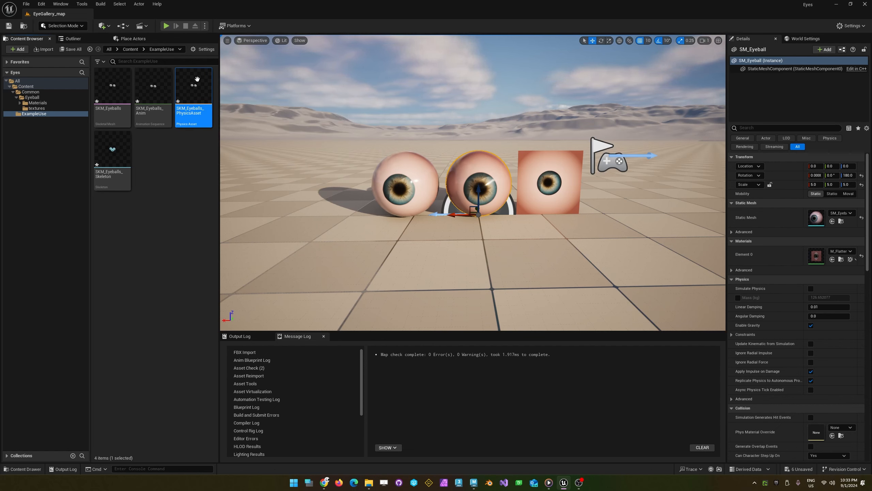
left_click(96, 183)
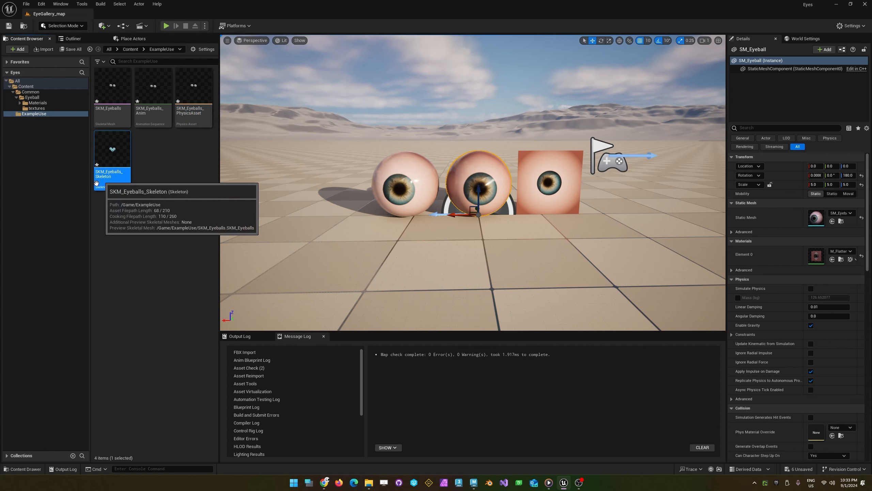
- Open the SKM_Eyeballs_Skeleton asset and examine its root and eye_r bones
double_click(111, 158)
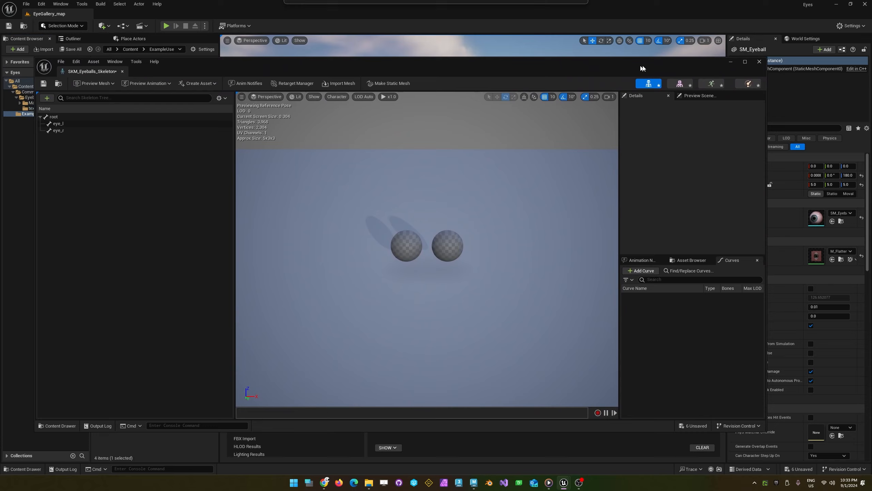
left_click(47, 110)
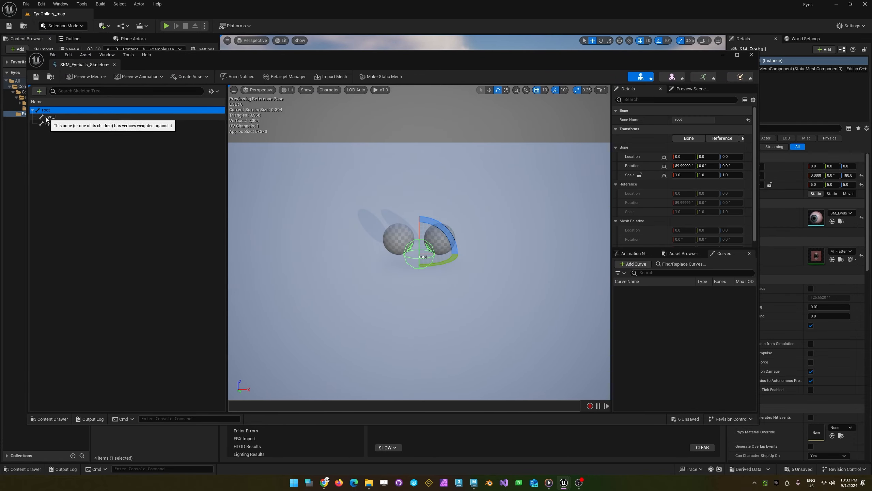
left_click(46, 125)
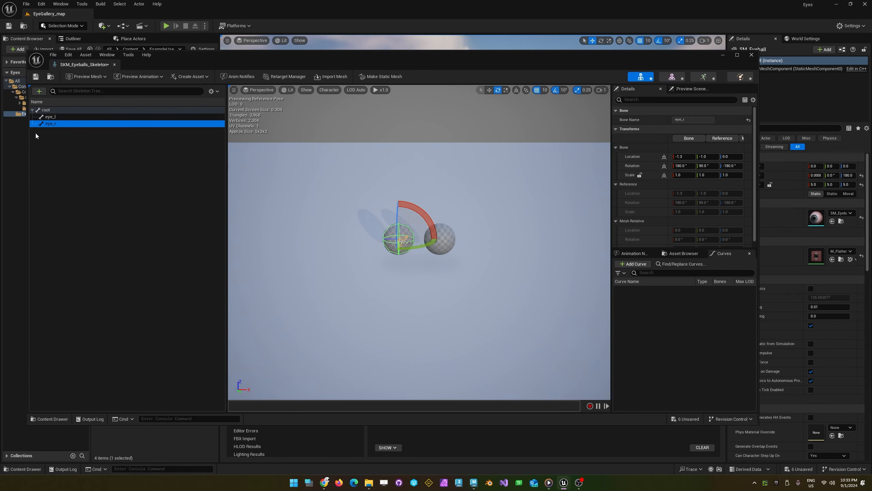
left_click(752, 55)
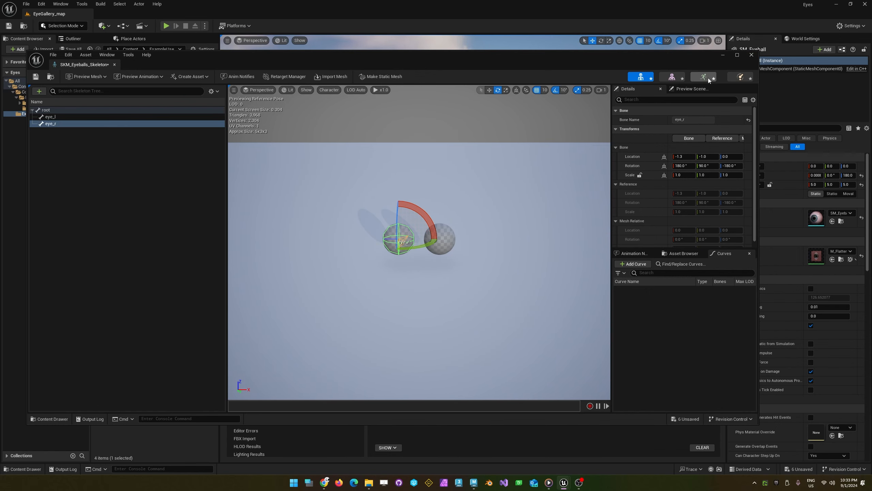
- Switch from the skeleton to the SKM_Eyeballs skeletal mesh and view the two eyeballs and the mesh's material slot
left_click(672, 78)
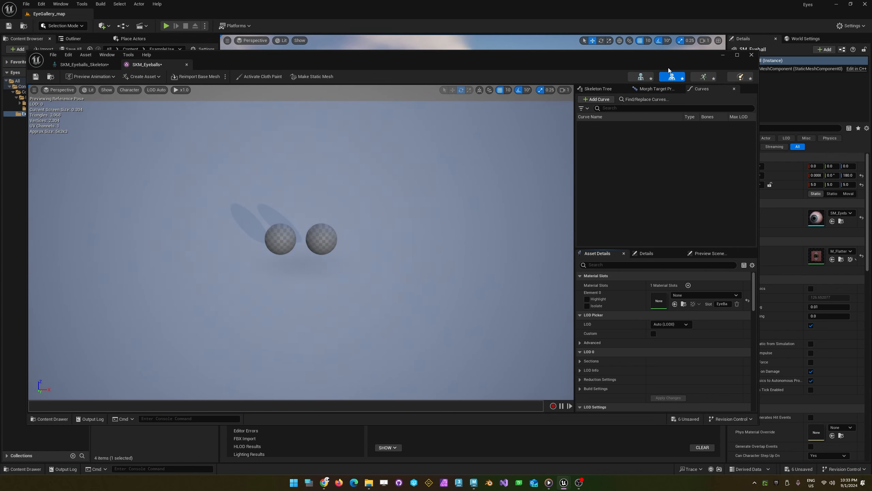
left_click_drag(273, 244, 250, 230)
mouse_move(250, 230)
right_mouse_down("alt")
mouse_move(289, 238)
mouse_move(254, 236)
mouse_move(263, 237)
right_mouse_up("alt")
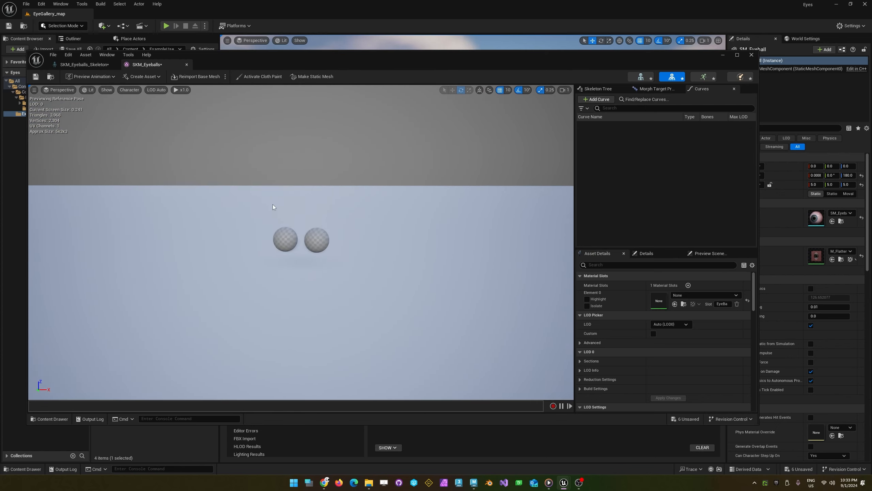
left_click_drag(263, 237, 272, 257, "alt")
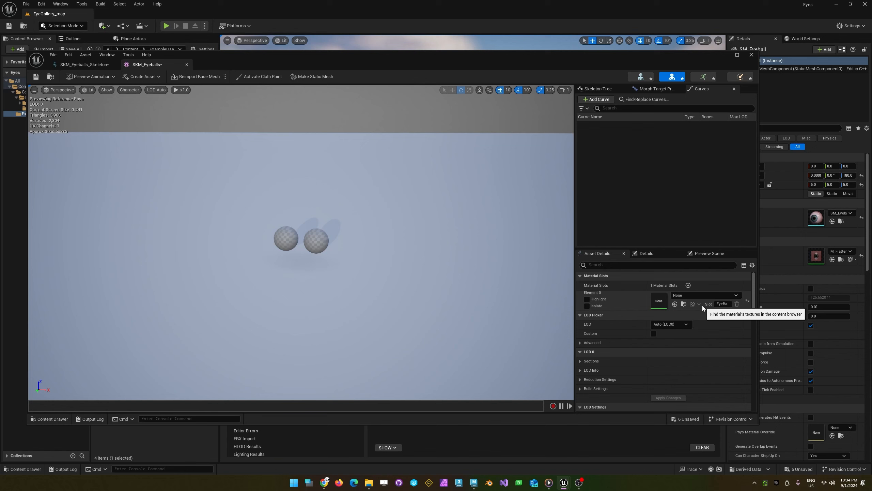
- Open the Eyeball's Materials content folder and move the mesh editor window clear of the materials and the gallery level
left_click_drag(556, 56, 614, 80)
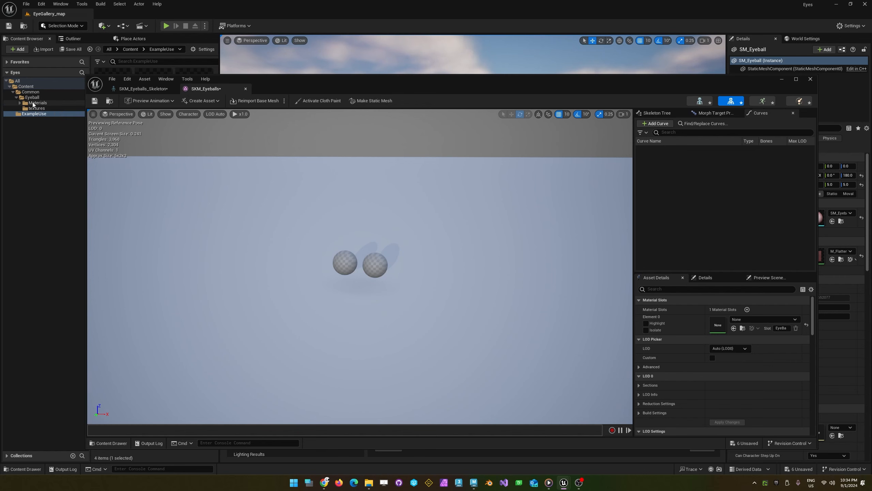
left_click(36, 103)
left_click(20, 104)
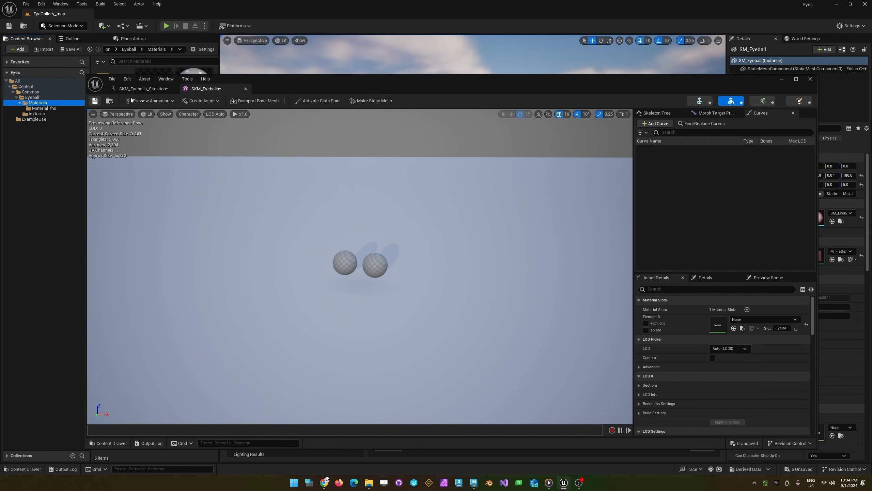
left_click_drag(263, 86, 410, 76)
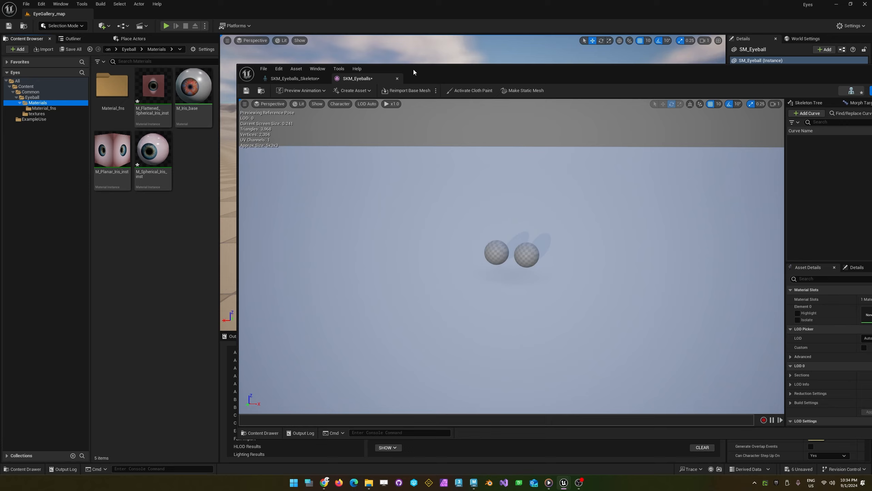
left_click_drag(413, 72, 268, 216)
left_click_drag(481, 213, 375, 255)
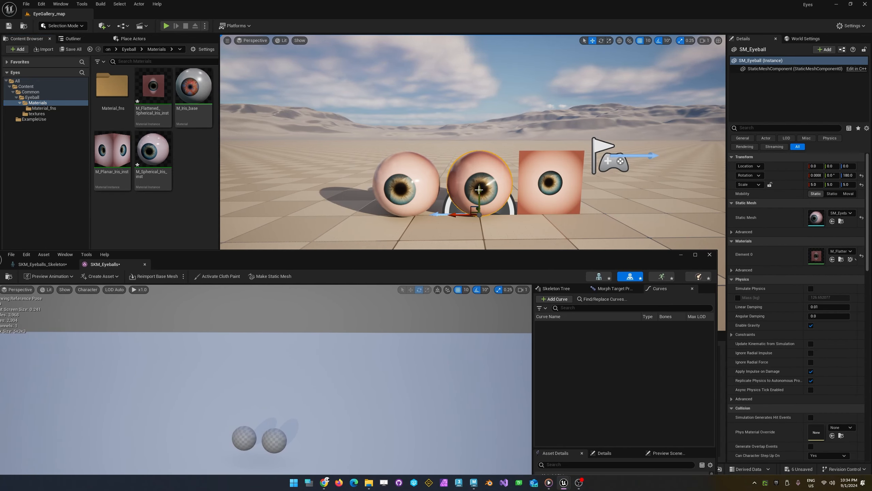
- Find the gallery's middle eyeball material, M_Flattened_Spherical_Iris_inst, and assign it to the Element 0 slot of the SKM_Eyeballs mesh
left_click(841, 260)
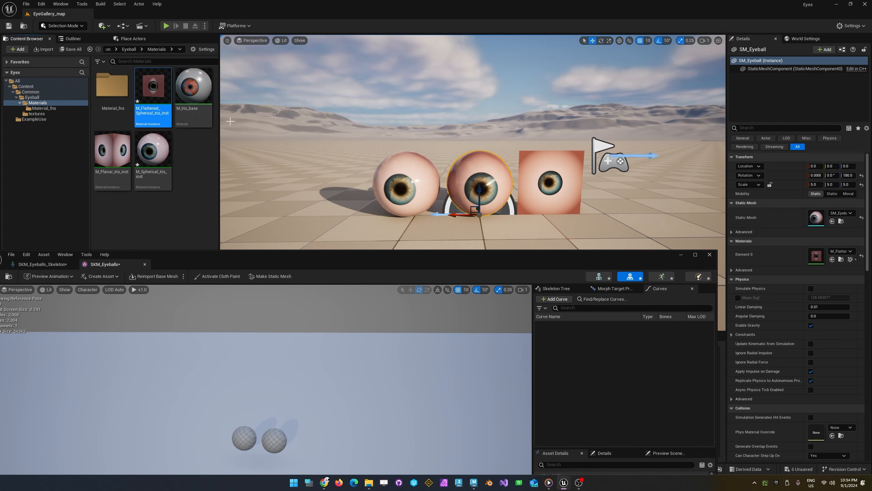
left_click_drag(532, 263, 563, 63)
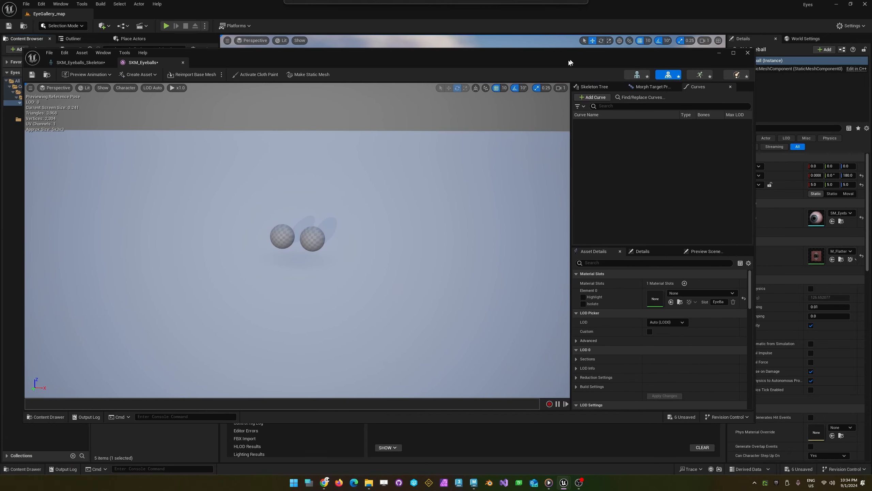
left_click(669, 303)
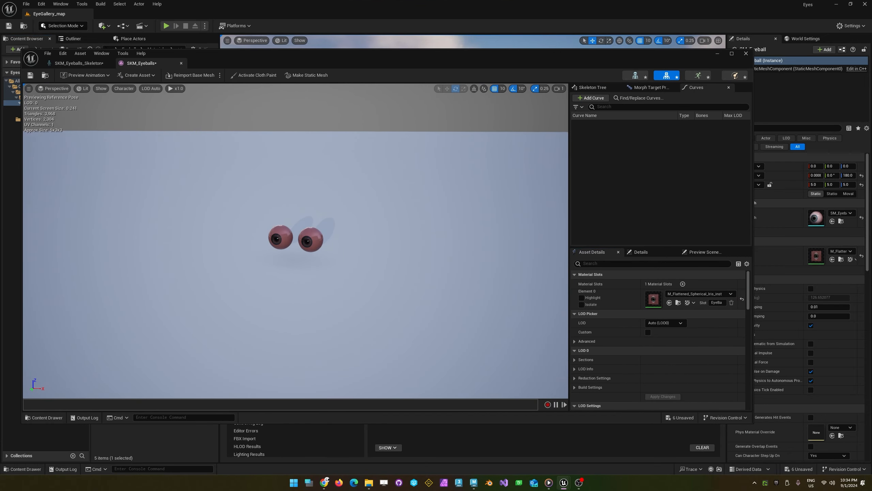
mouse_move(295, 241)
left_mouse_down()
mouse_move(337, 251)
mouse_move(295, 237)
left_mouse_up()
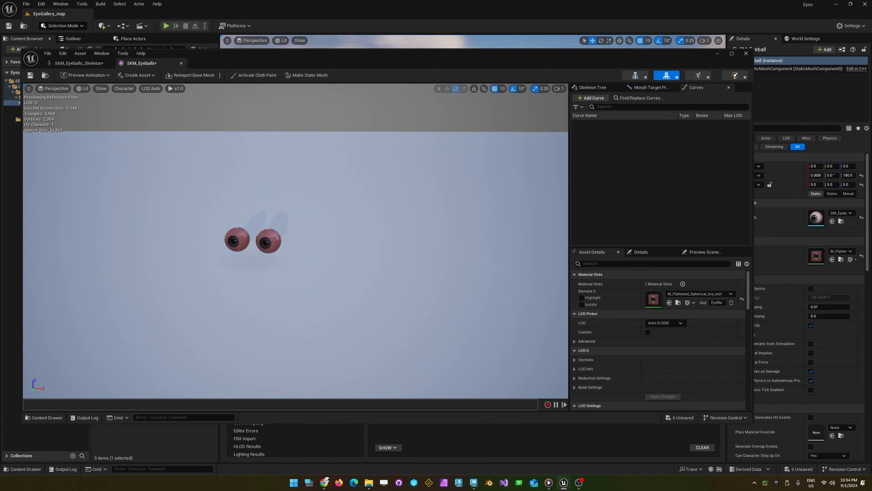
right_click_drag(253, 252, 273, 252, "alt")
mouse_move(273, 252)
left_mouse_down("alt")
mouse_move(273, 234)
mouse_move(237, 314)
mouse_move(273, 253)
left_mouse_up("alt")
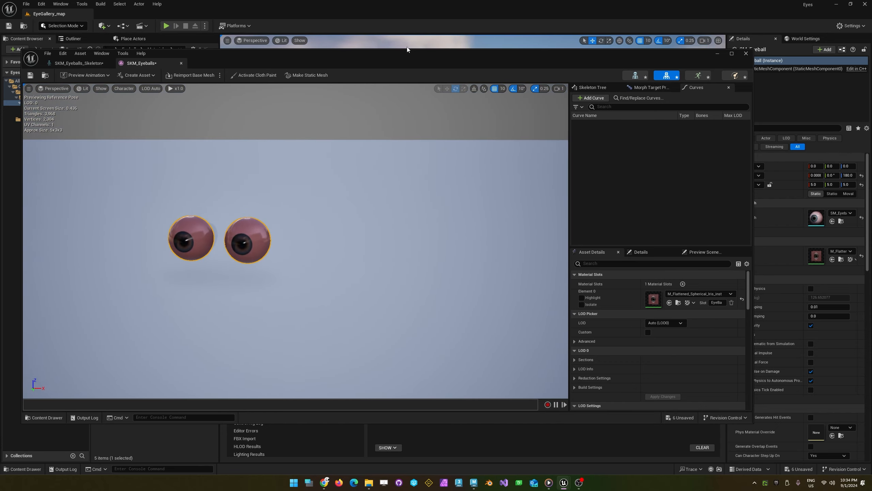
- Place the SKM_Eyeballs skeletal mesh from ExampleUse into the gallery level beside the existing eyes, at about X 340, Y 70, Z 60
left_click_drag(408, 56, 516, 227)
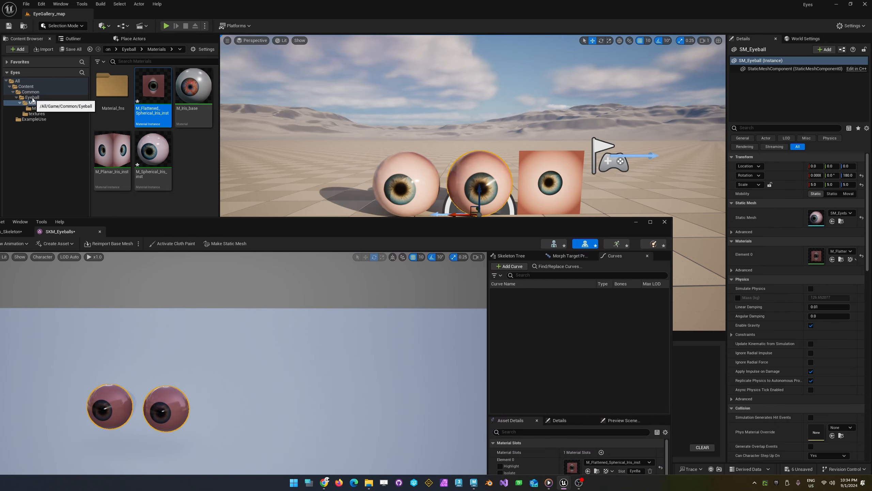
left_click(28, 99)
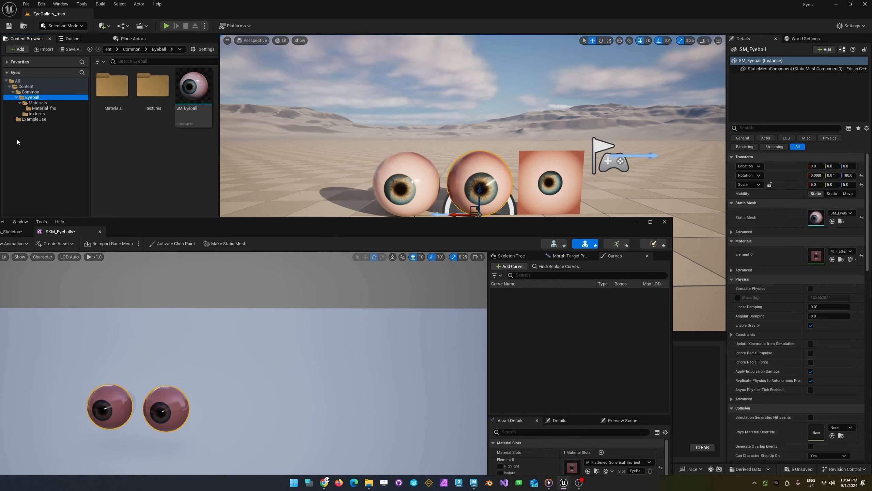
left_click(31, 119)
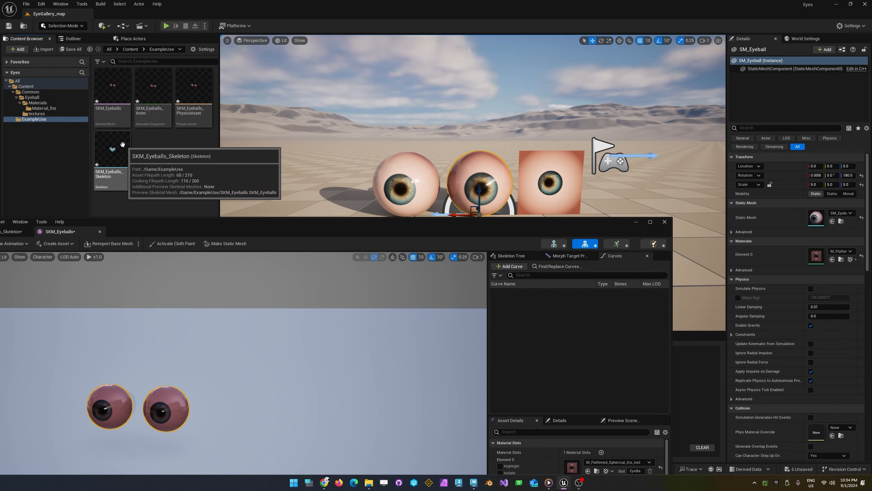
left_click_drag(113, 87, 280, 115)
scroll(233, 108, "down", 5)
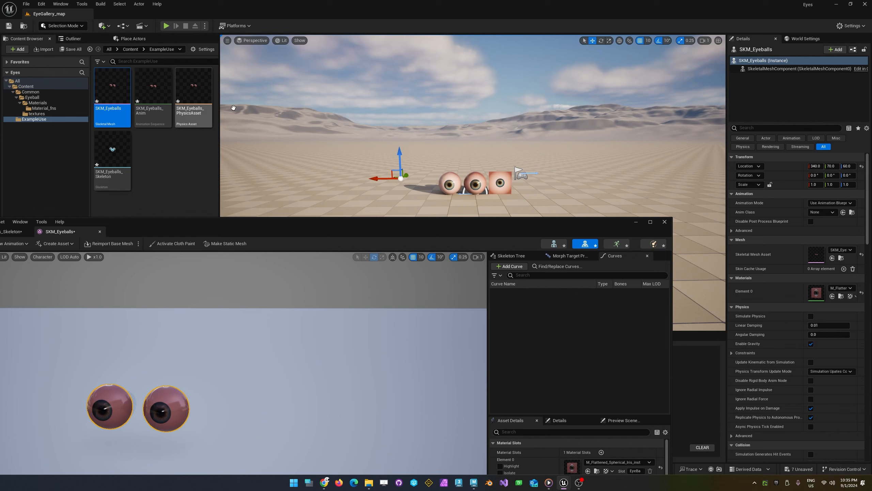
scroll(234, 107, "up", 2)
scroll(233, 108, "down", 2)
scroll(233, 108, "up", 5)
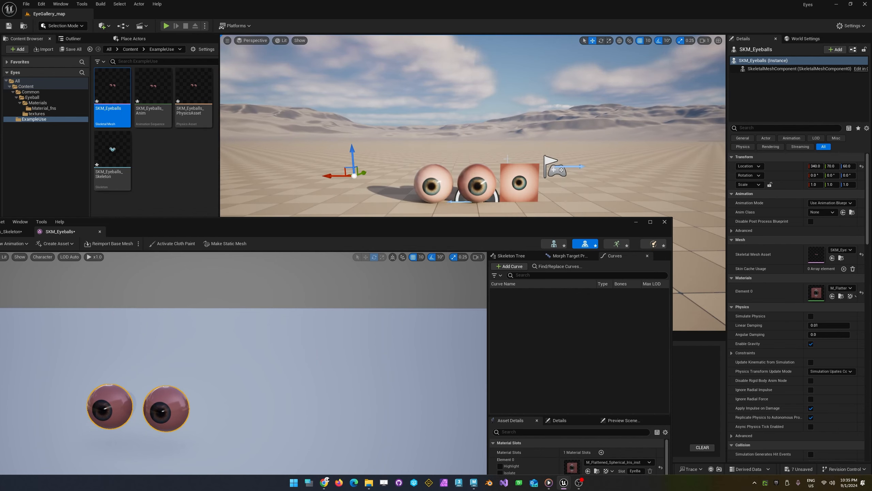
- Lock the scale proportions of the placed SKM_Eyeballs actor and scale it uniformly to 10
key("f")
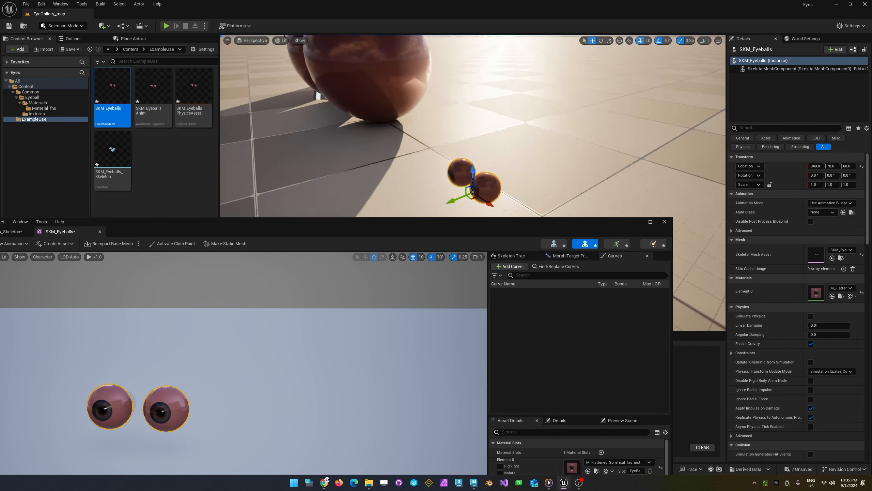
mouse_move(684, 177)
left_mouse_down("alt")
mouse_move(667, 148)
mouse_move(684, 177)
left_mouse_up("alt")
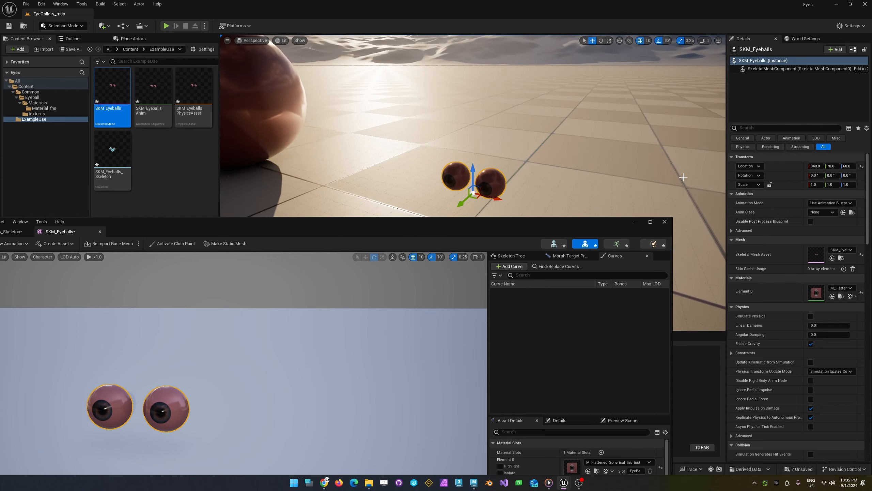
right_click_drag(447, 114, 413, 141, "alt")
left_click_drag(413, 140, 693, 166, "alt")
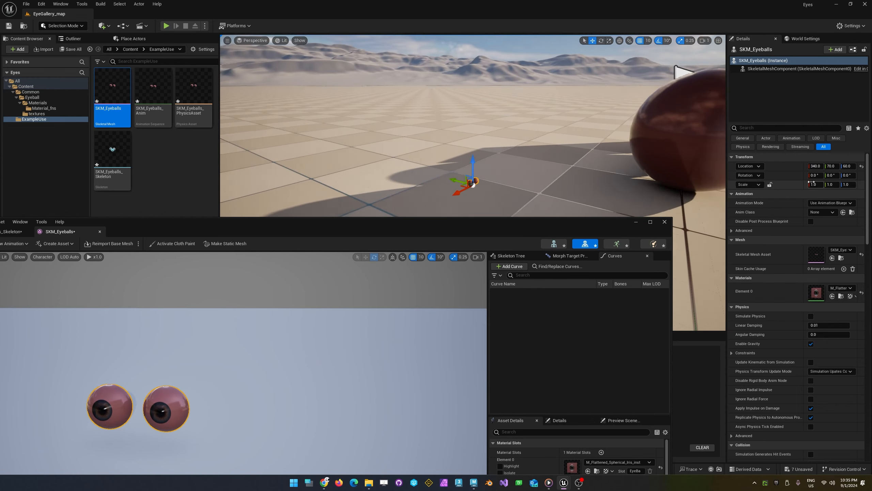
left_click(770, 185)
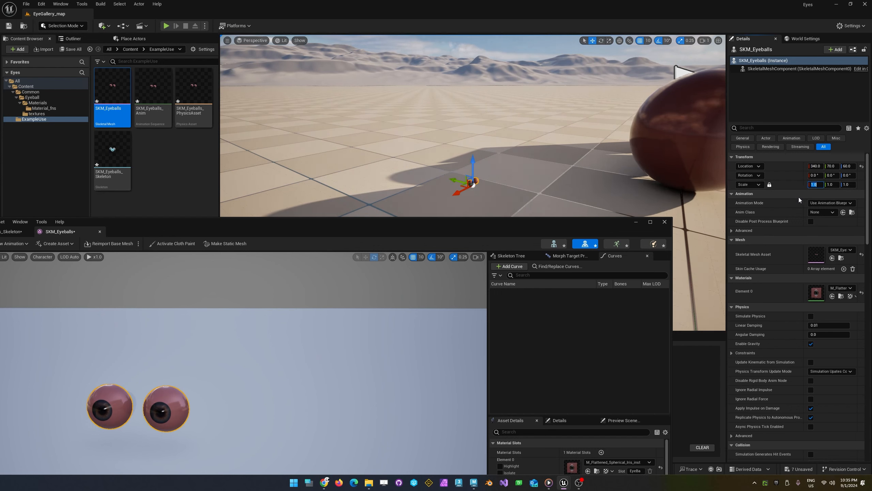
key("Return")
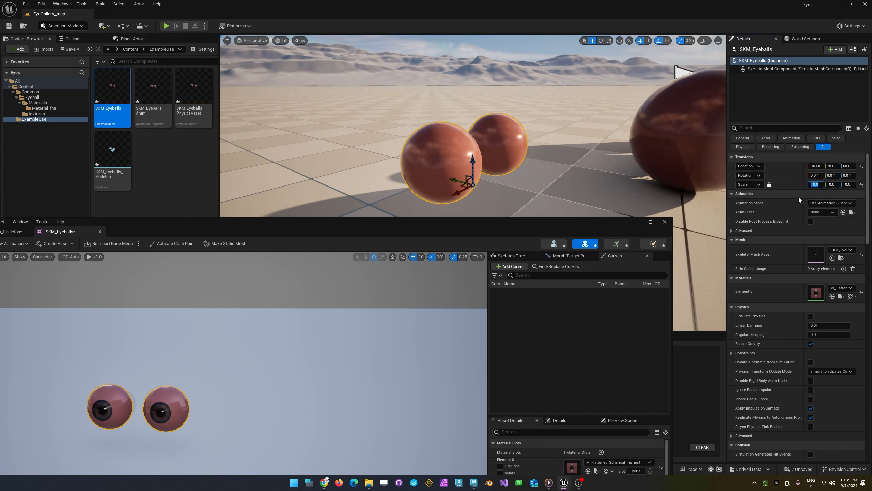
- Scale the placed SKM_Eyeballs actor uniformly to 15, and turn it to about -180° around Z at Y -50
key("Return")
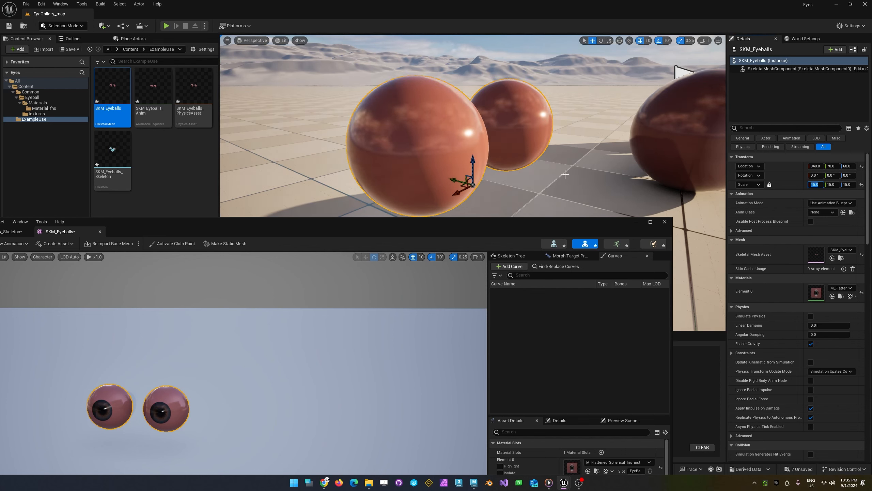
left_click_drag(463, 171, 618, 242)
key("e")
scroll(548, 162, "down", 5)
key("w")
left_click_drag(556, 224, 274, 69)
scroll(494, 223, "down", 5)
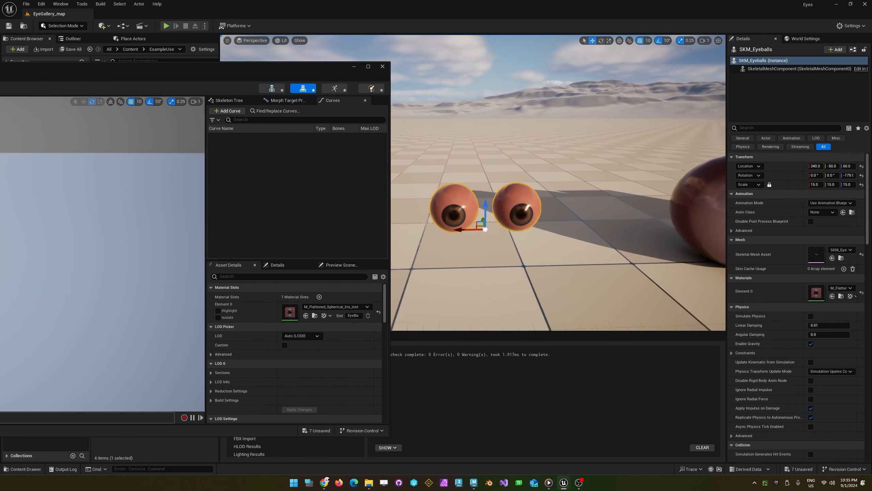
- Set the uniform scale of the placed SKM_Eyeballs actor to 50
scroll(494, 223, "up", 2)
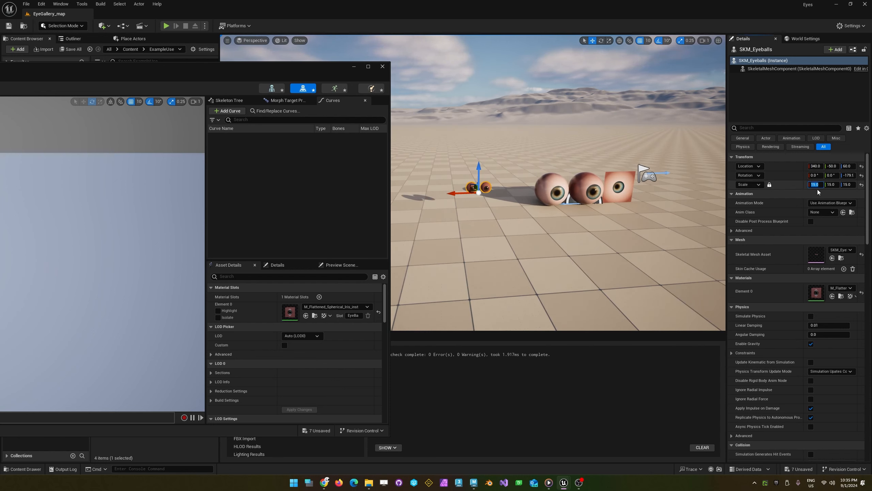
type("50")
key("Tab")
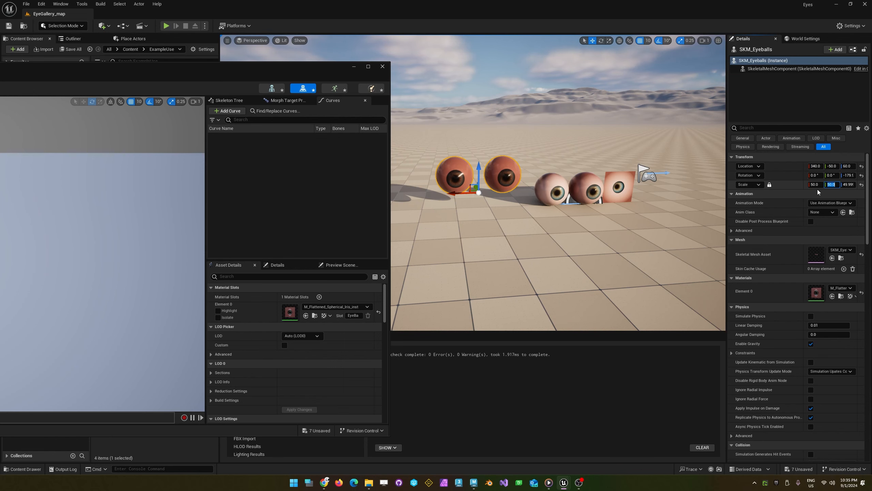
key("Tab")
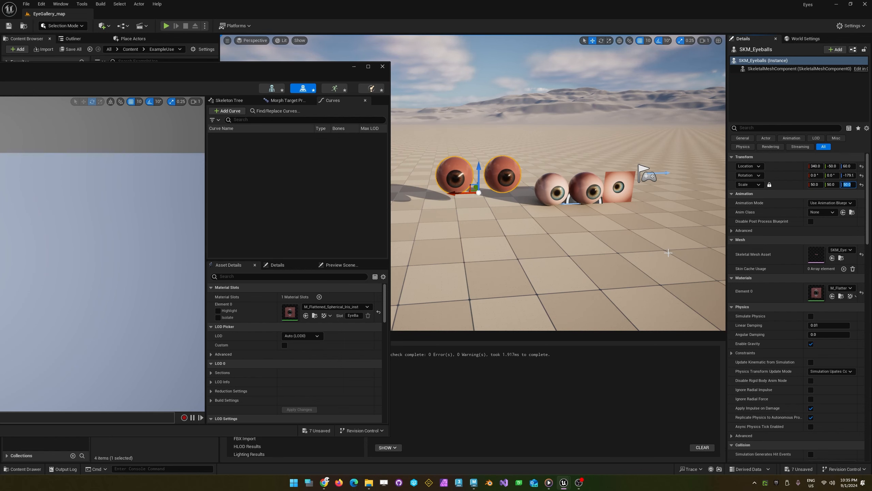
- Lower the SKM_Eyeballs actor to Z -10 and shift it to Y 20, beside the gallery eyes
left_click_drag(572, 260, 553, 250, "alt")
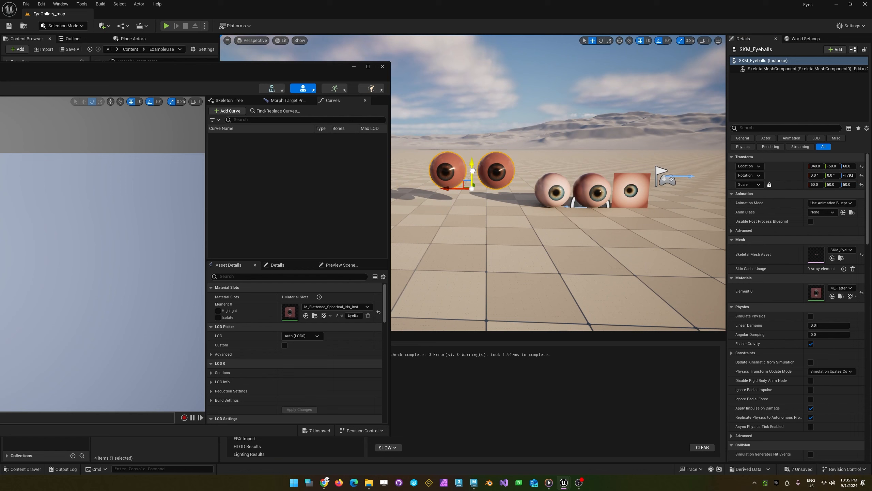
left_click_drag(473, 170, 473, 197)
left_click_drag(531, 220, 429, 240, "alt")
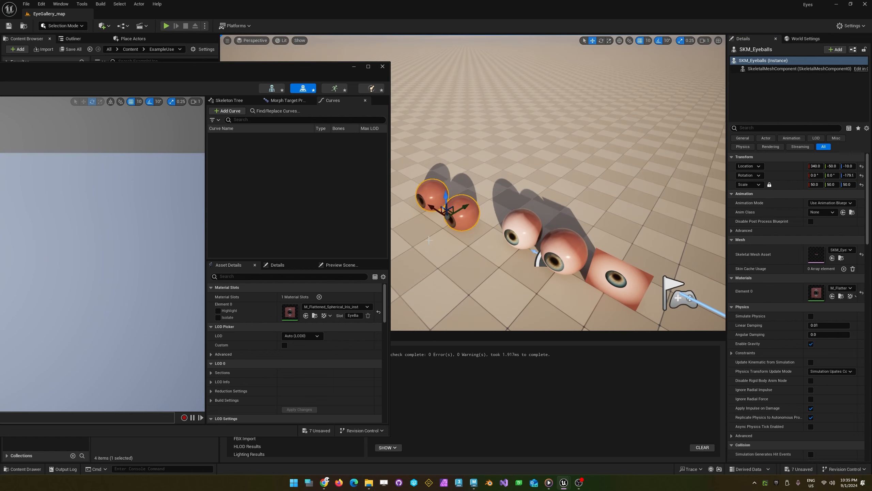
left_click_drag(460, 208, 477, 206)
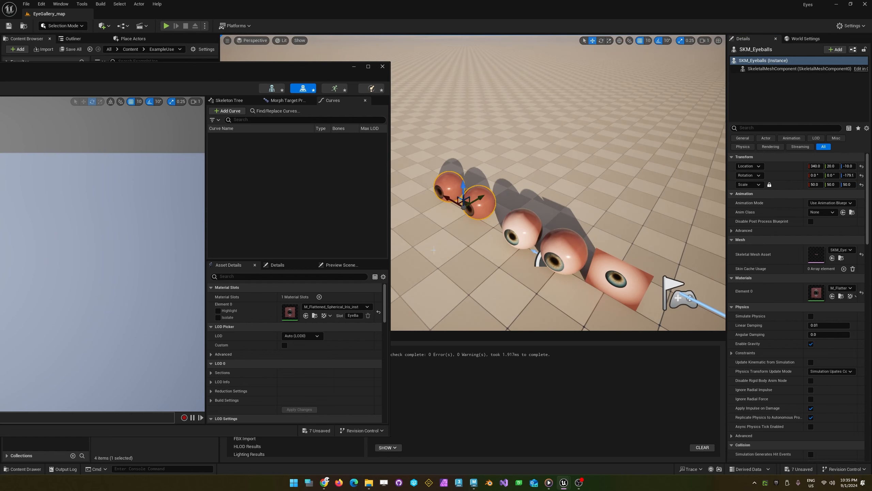
- Compare the placed SKM_Eyeballs with the gallery's middle SM_Eyeball, examining iris, shading and shape from several angles
left_click_drag(434, 250, 567, 233, "alt")
scroll(536, 260, "up", 7)
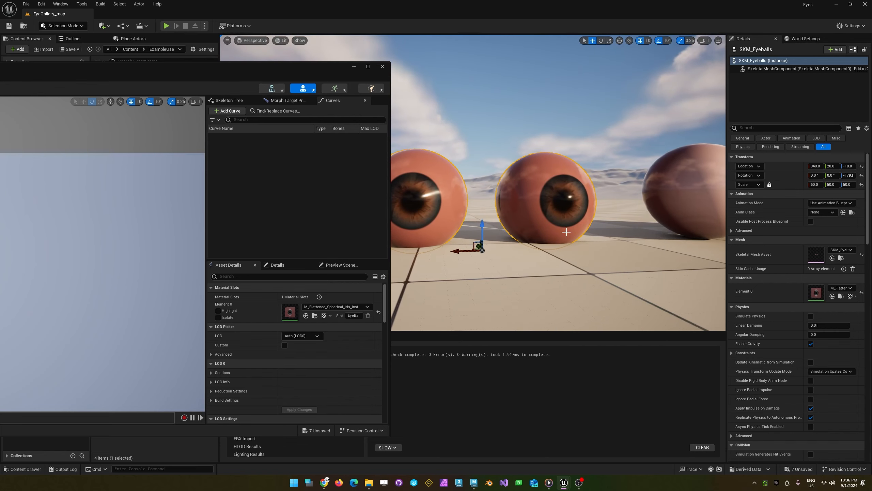
scroll(597, 240, "down", 10)
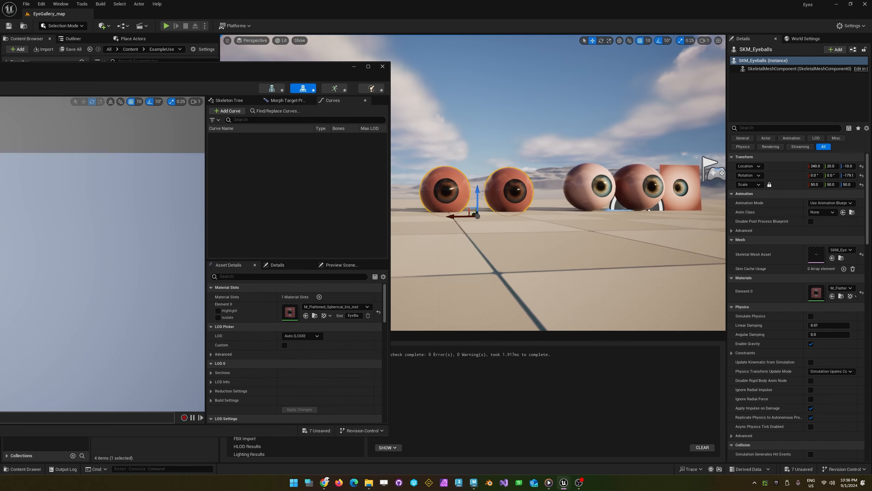
left_click_drag(649, 182, 649, 195, "alt")
left_click(650, 195)
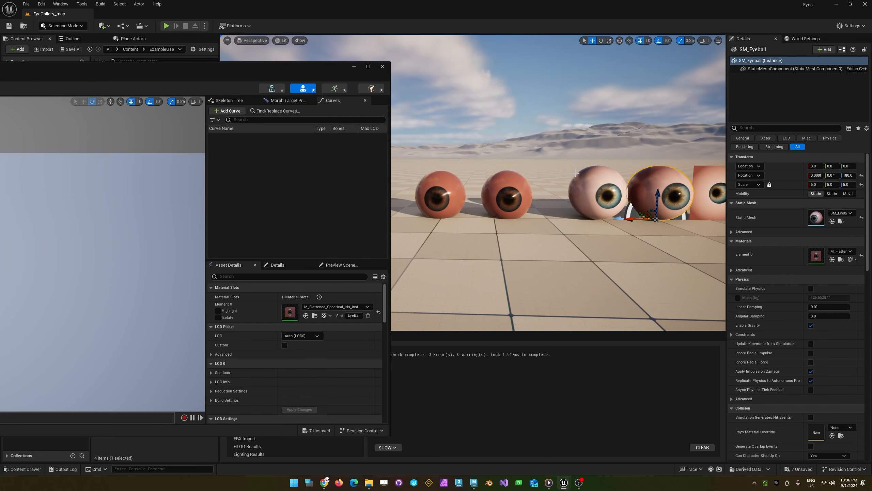
left_click(520, 182)
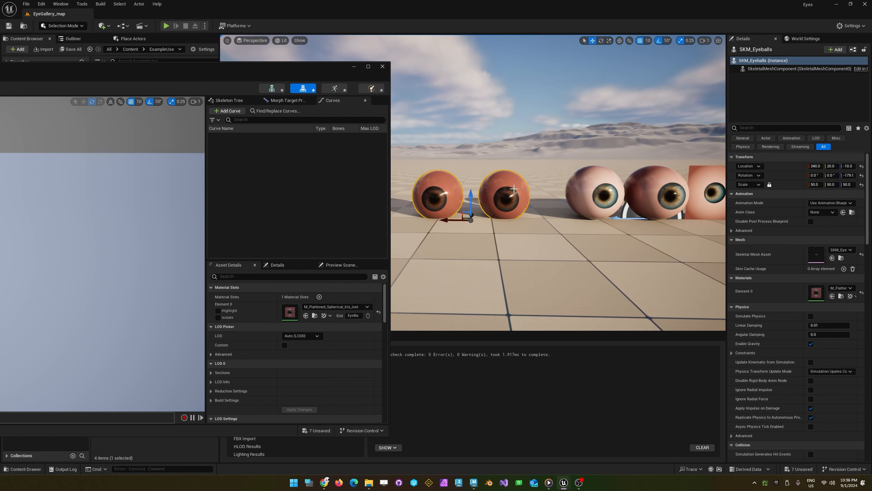
left_click_drag(515, 187, 531, 203, "alt")
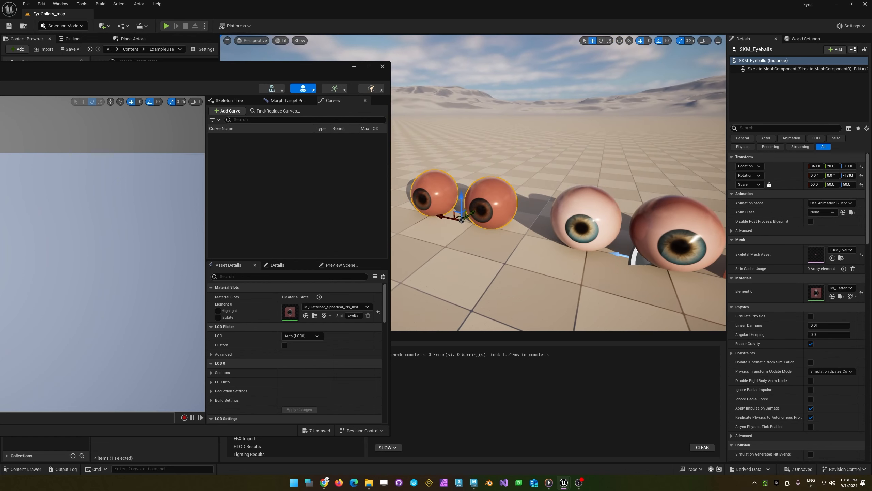
left_click(694, 217)
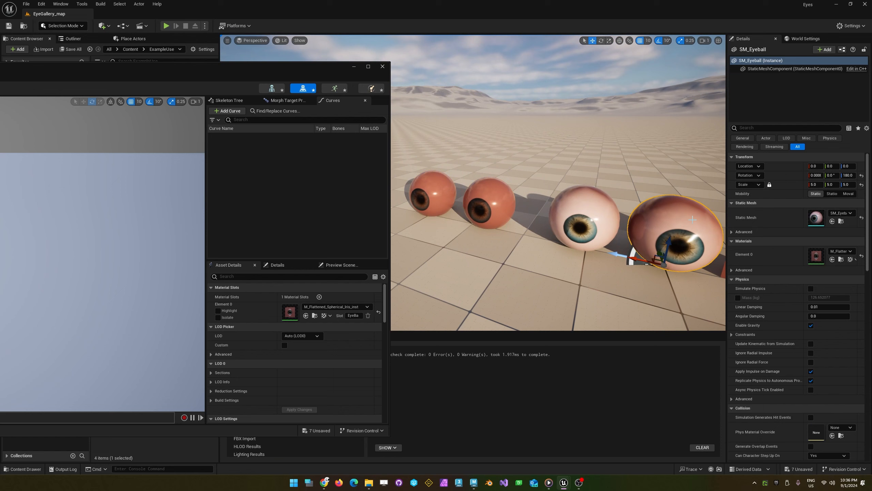
left_click(491, 185)
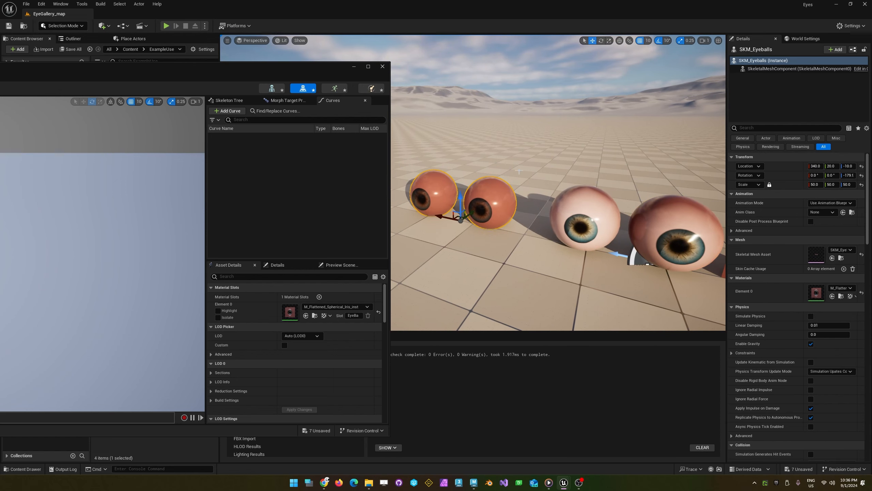
left_click_drag(531, 213, 587, 195, "alt")
scroll(489, 194, "up", 3)
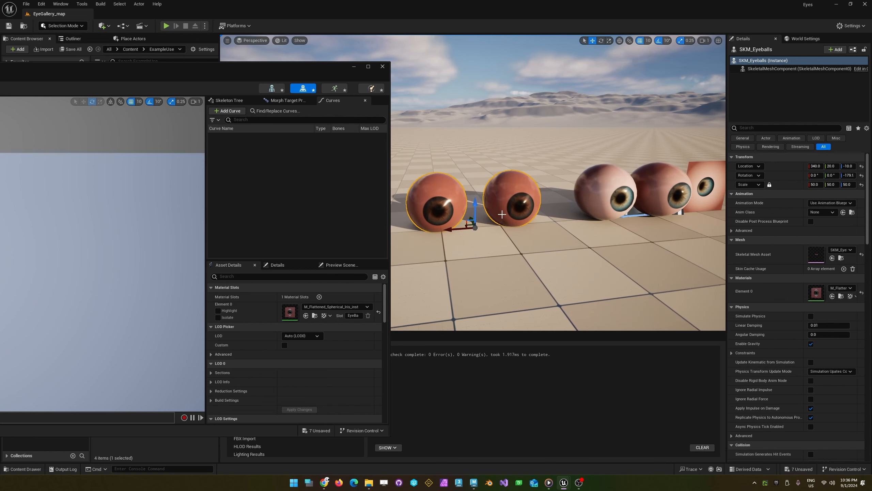
left_click_drag(662, 175, 636, 185, "alt")
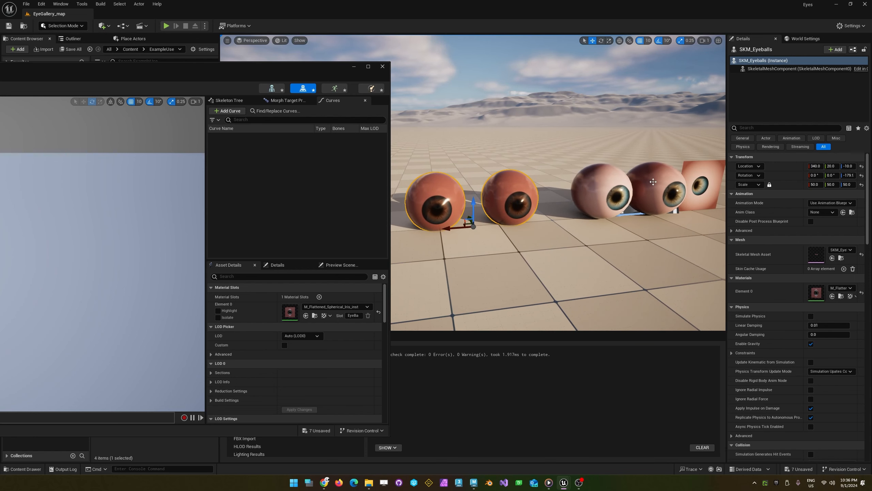
left_click(649, 183)
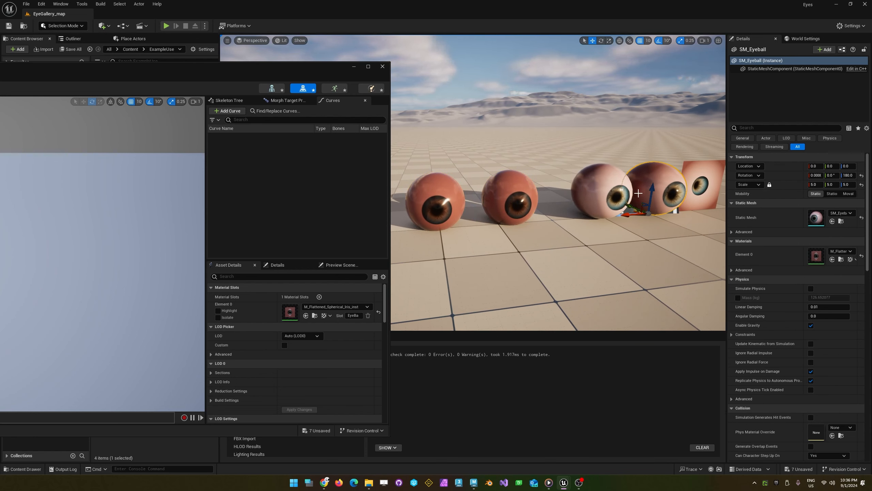
mouse_move(436, 245)
left_mouse_down("alt")
mouse_move(412, 243)
mouse_move(354, 285)
mouse_move(402, 269)
mouse_move(421, 243)
left_mouse_up("alt")
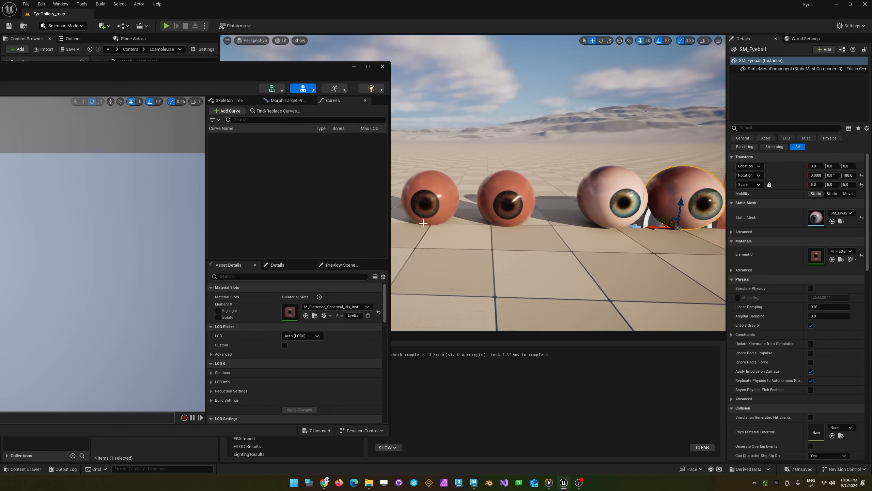
scroll(459, 251, "up", 5)
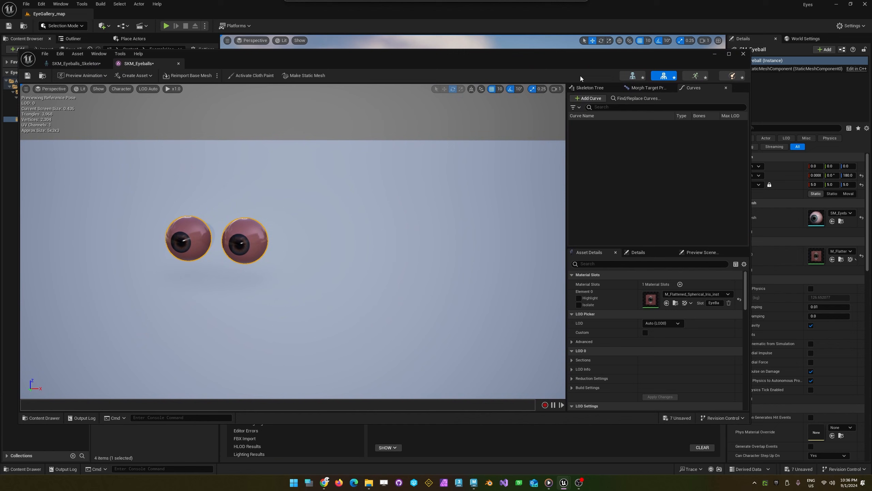
- Add a curve named PupilScale to the SKM_Eyeballs skeleton
left_click(634, 76)
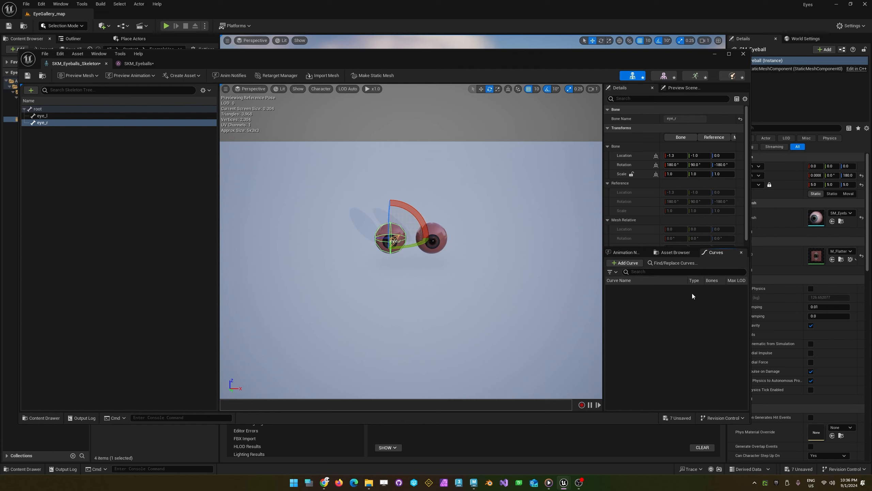
left_click(626, 263)
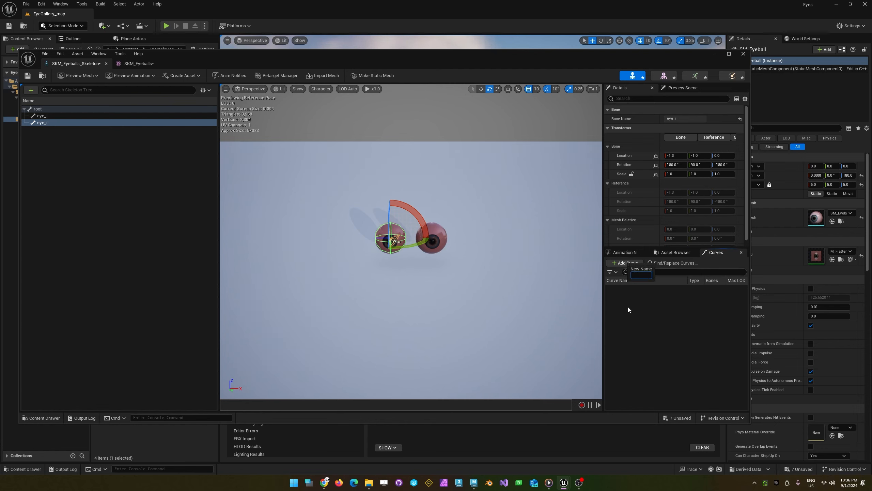
type("PupilScale")
key("Return")
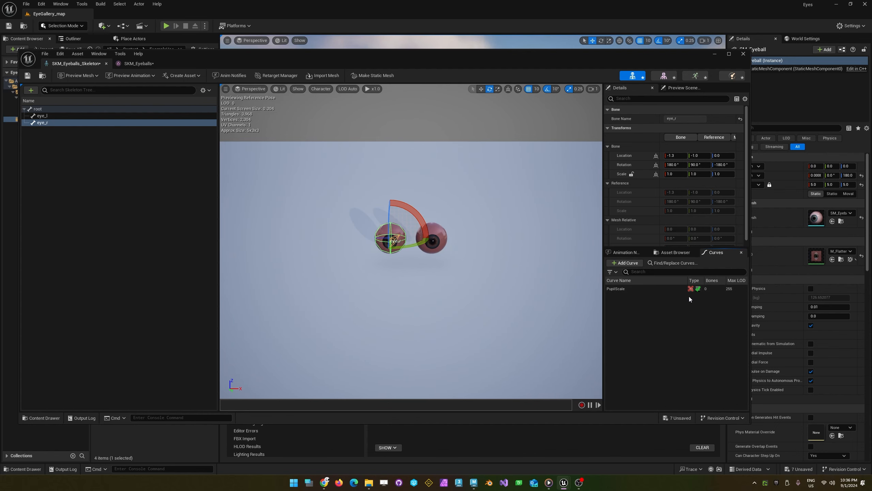
- Open the SKM_Eyeballs_Anim sequence and examine the animated eyes up close along with the PupilScale curve
left_click(696, 76)
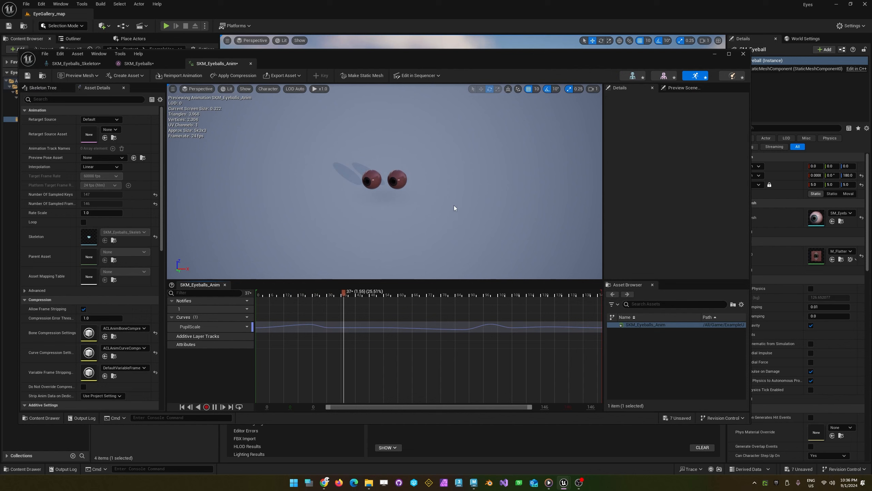
mouse_move(329, 179)
right_mouse_down("alt")
mouse_move(378, 179)
mouse_move(318, 179)
mouse_move(381, 178)
mouse_move(346, 178)
right_mouse_up("alt")
right_click_drag(390, 197, 385, 196, "alt")
left_click_drag(390, 197, 400, 182, "alt")
left_click_drag(455, 175, 331, 233)
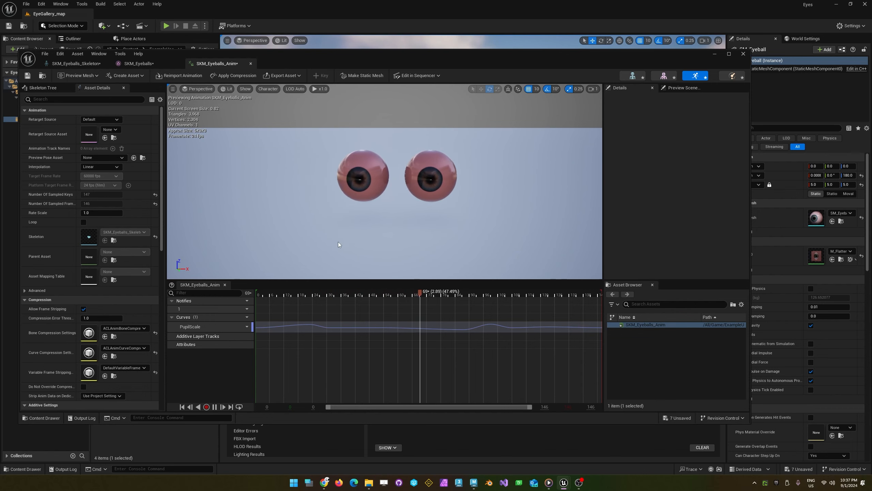
- Minimise the animation editor window and return to the eyes in the gallery level
left_click(714, 54)
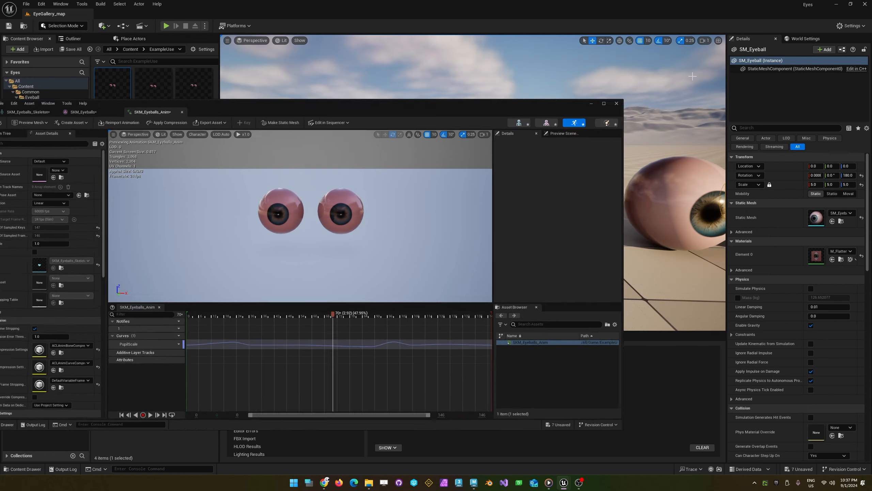
left_click_drag(456, 280, 550, 245)
left_click(634, 230)
left_click(607, 185)
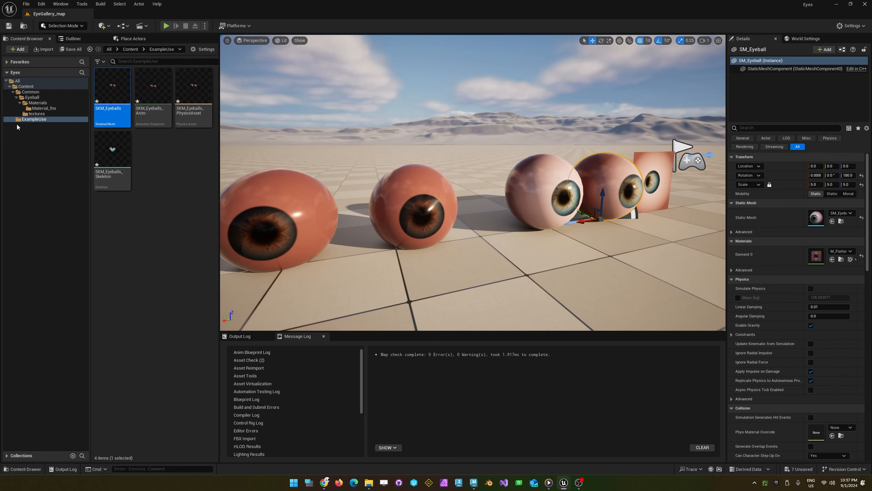
- Start exporting the SM_Eyeball static mesh from the Common/Eyeball folder
left_click(35, 97)
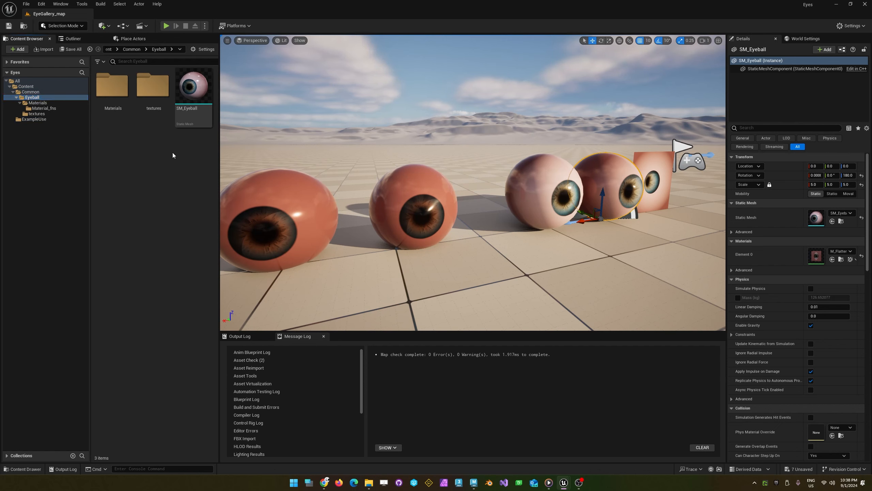
left_click(189, 88)
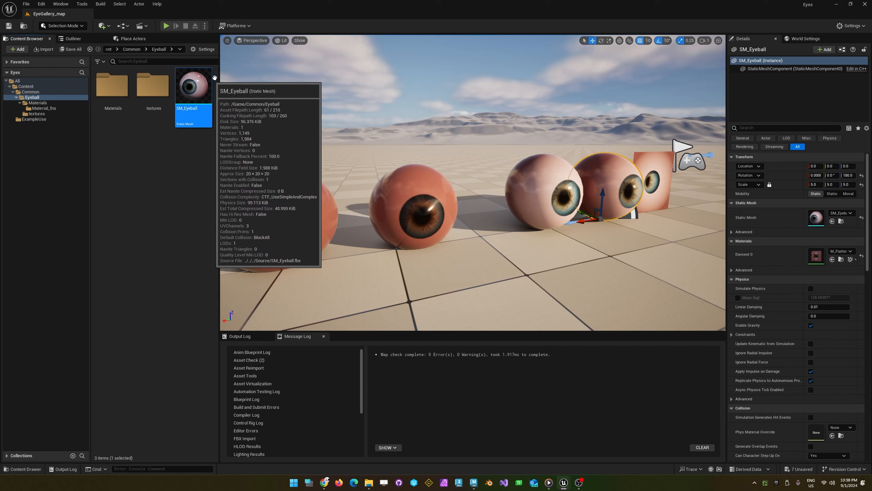
right_click(189, 88)
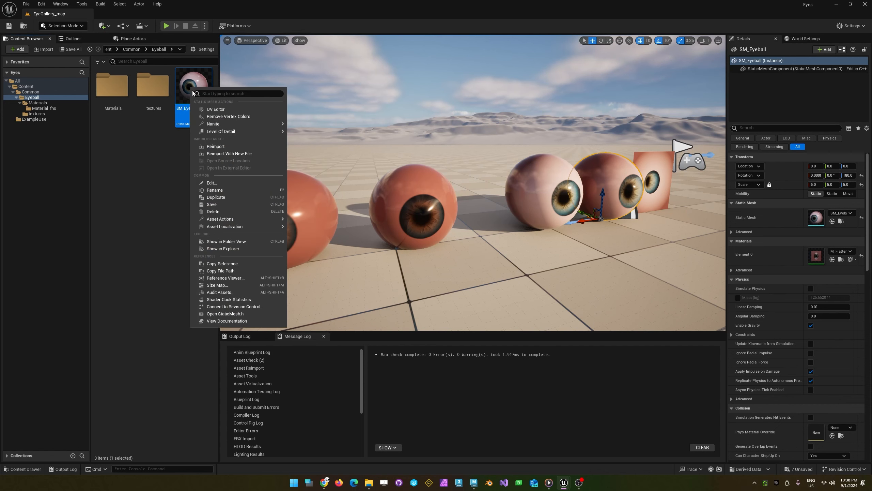
right_click(190, 77)
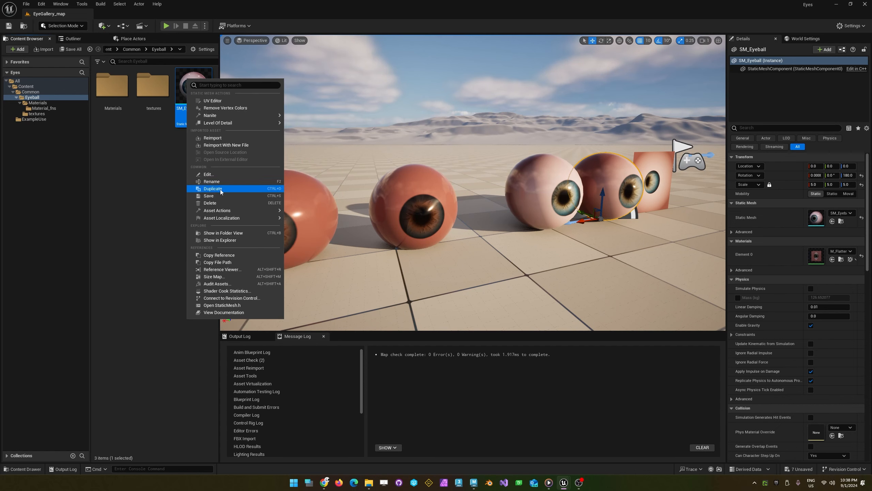
mouse_move(219, 214)
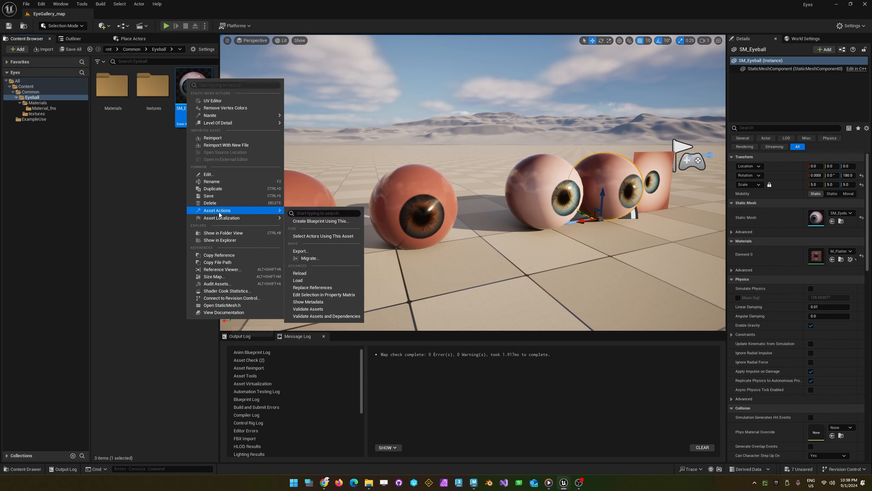
left_click(327, 251)
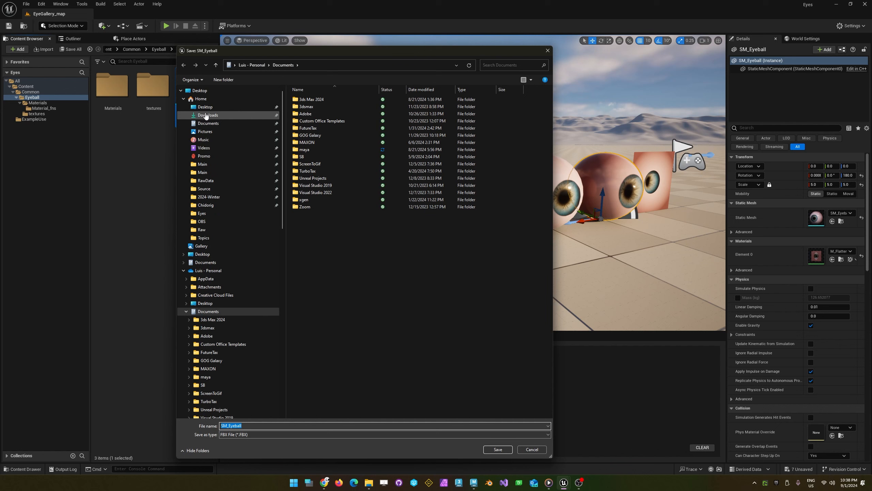
- Set the export destination to the folder S:\Unreal\Projects\UE5\Eyes\Raw
left_click(184, 270)
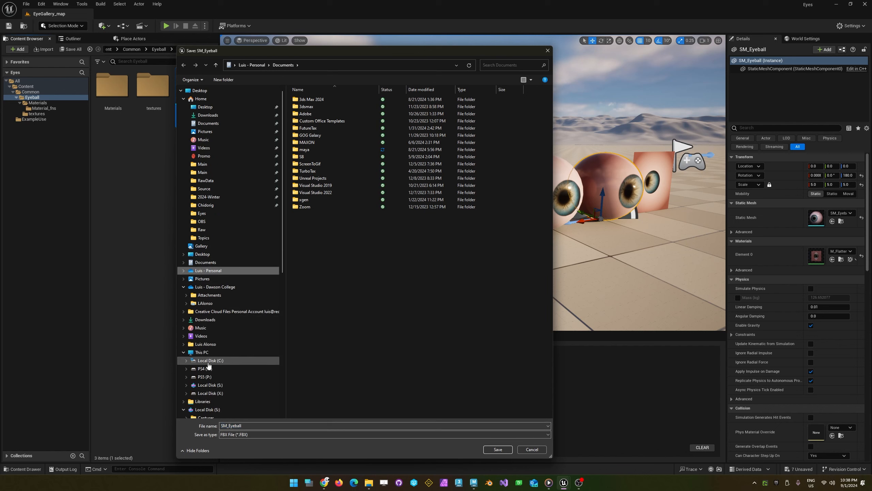
left_click(207, 385)
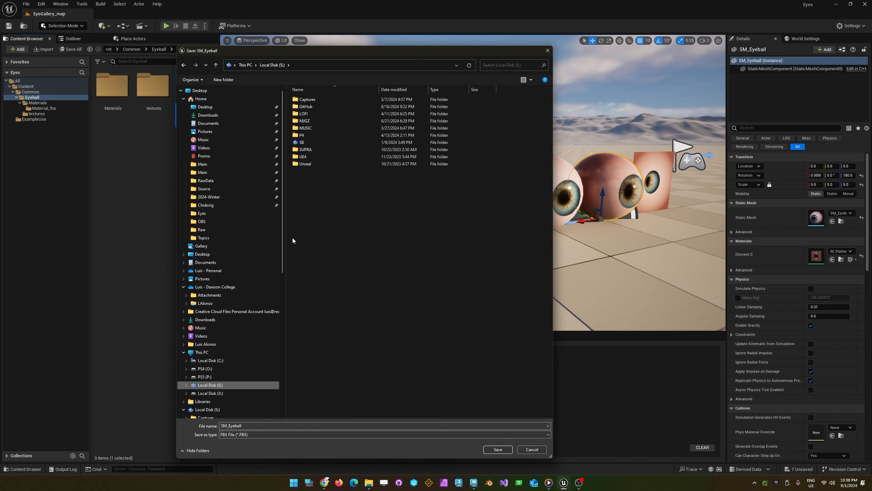
double_click(304, 167)
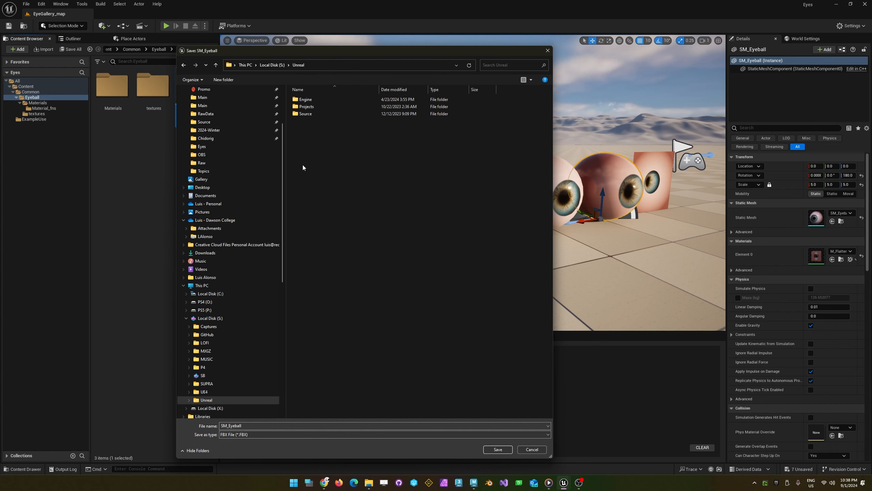
left_click(313, 107)
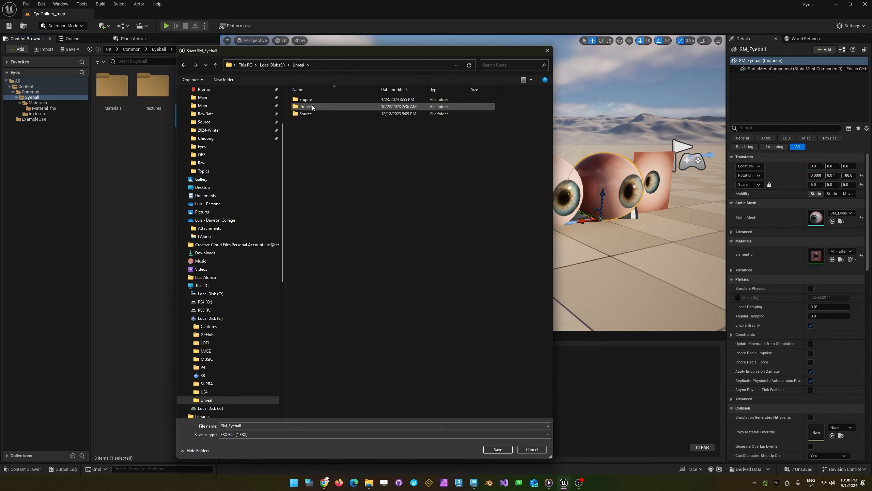
double_click(311, 106)
double_click(311, 106)
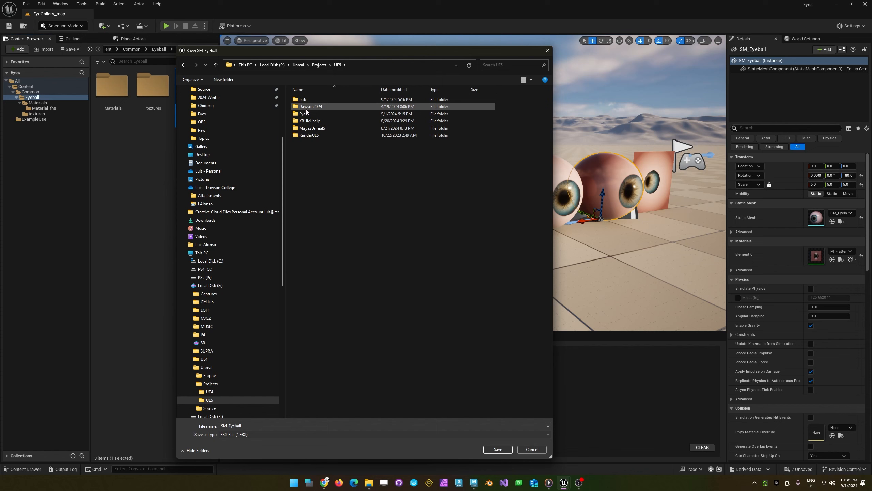
double_click(306, 114)
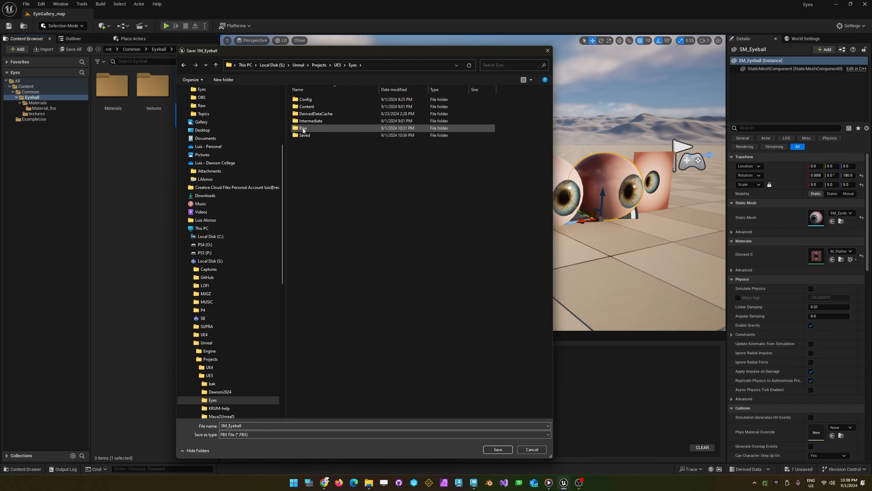
double_click(303, 128)
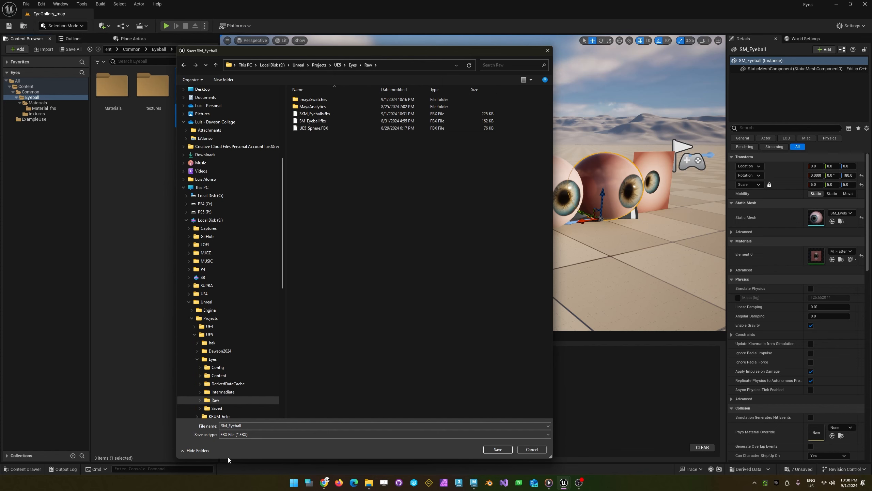
- Name the exported file UE5_Eyeball.FBX, based on the existing UE5_Sphere.FBX name, and save it
left_click(314, 128)
double_click(236, 425)
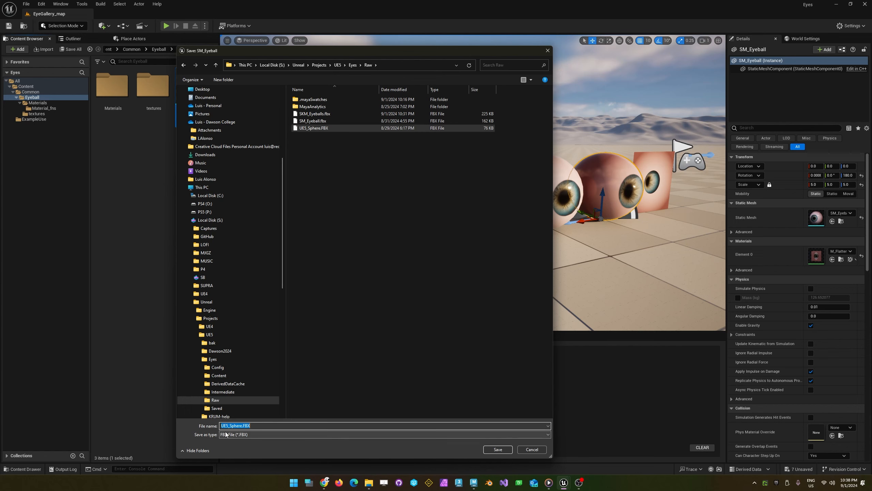
key("Home")
type("Eye")
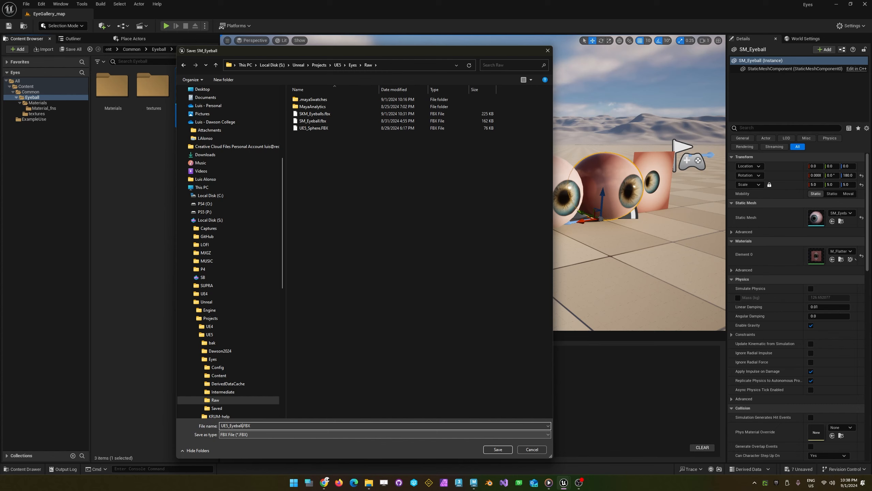
key("Return")
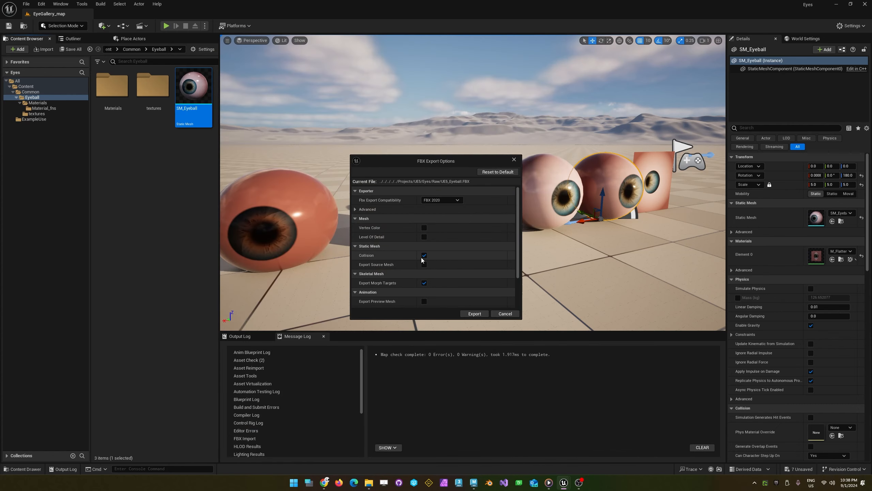
- Export the FBX with Collision, Export Morph Targets and Export Local Time off, and Bake Camera and Light Animation set to None
left_click(423, 256)
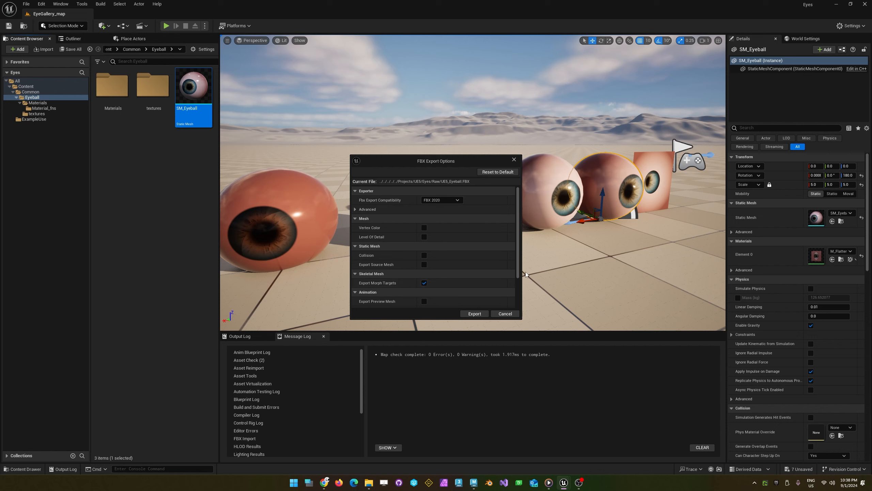
left_click(424, 283)
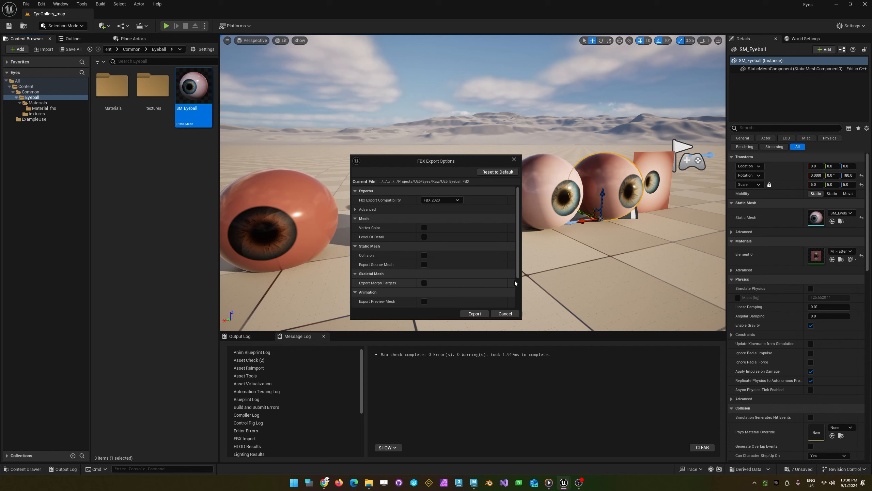
scroll(516, 278, "down", 3)
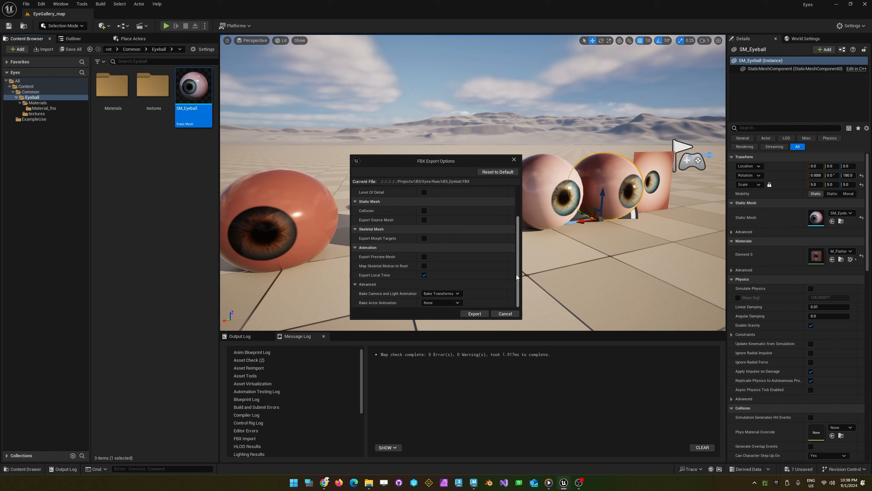
left_click(423, 275)
scroll(518, 277, "up", 3)
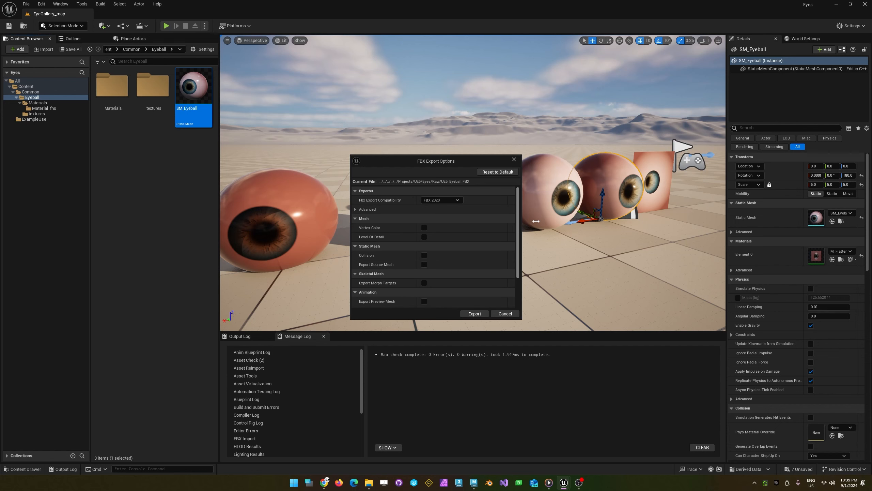
scroll(498, 240, "down", 3)
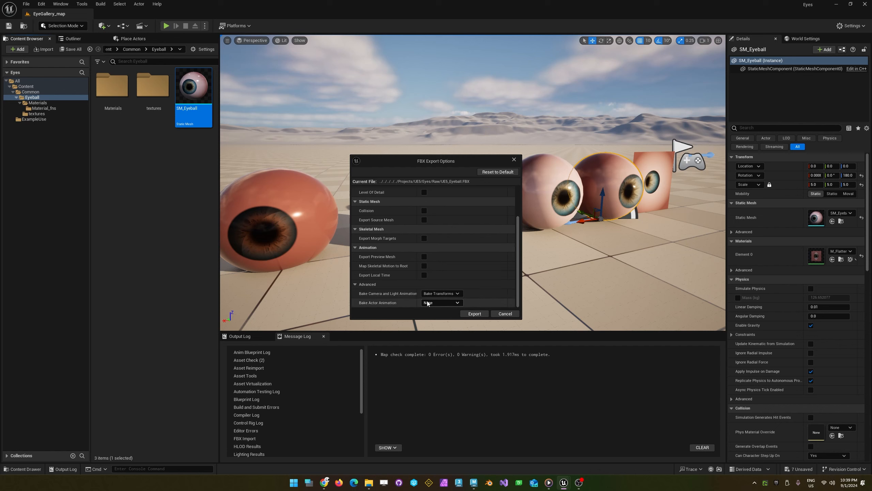
left_click(439, 293)
left_click(436, 302)
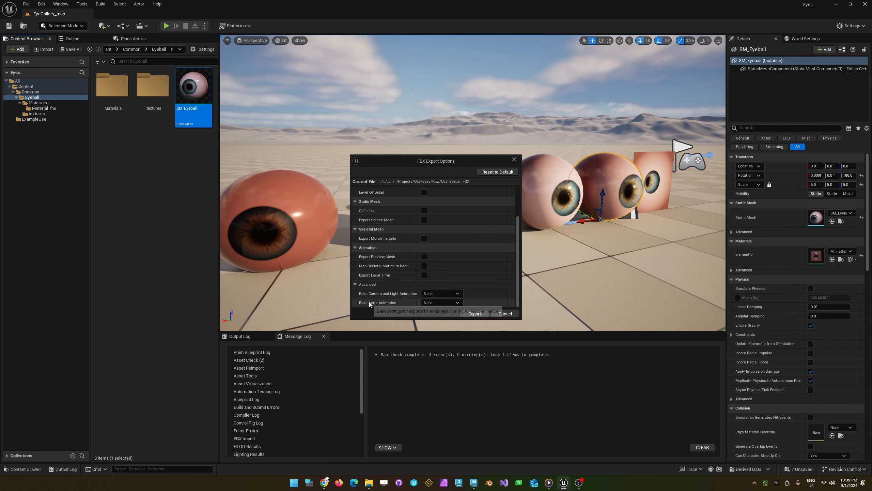
left_click(475, 313)
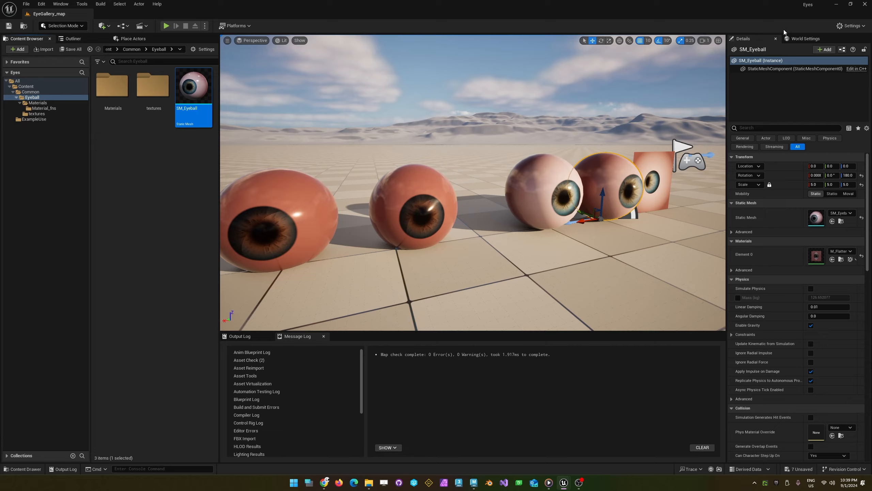
- Minimise the Unreal editor, clear away the web browser and switch to the SKM_Eyeball_v2_04.mb scene in Maya
left_click(836, 4)
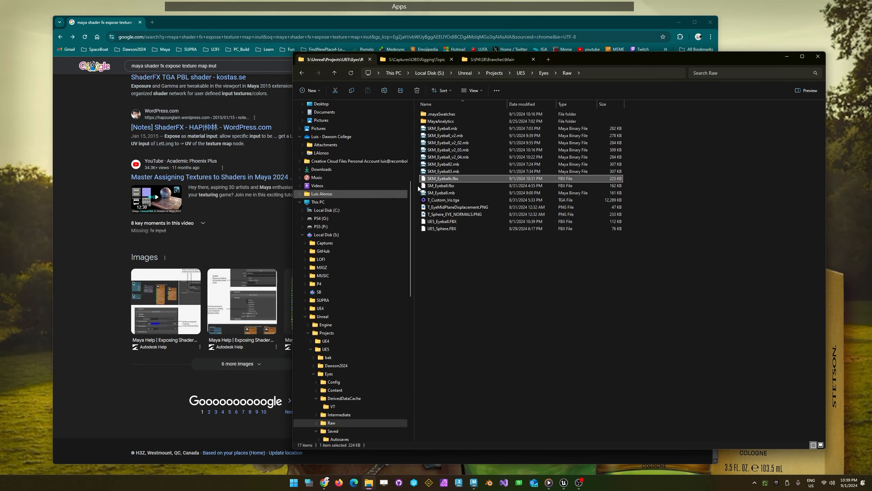
left_click(711, 22)
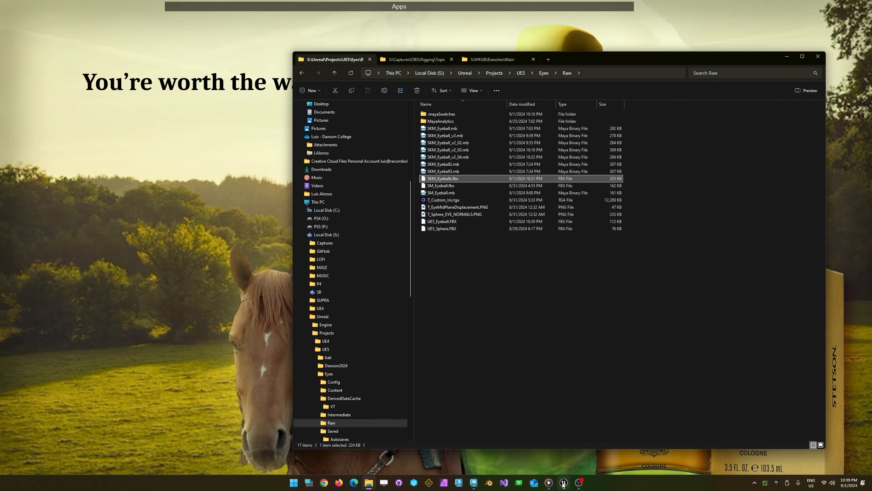
left_click(474, 482)
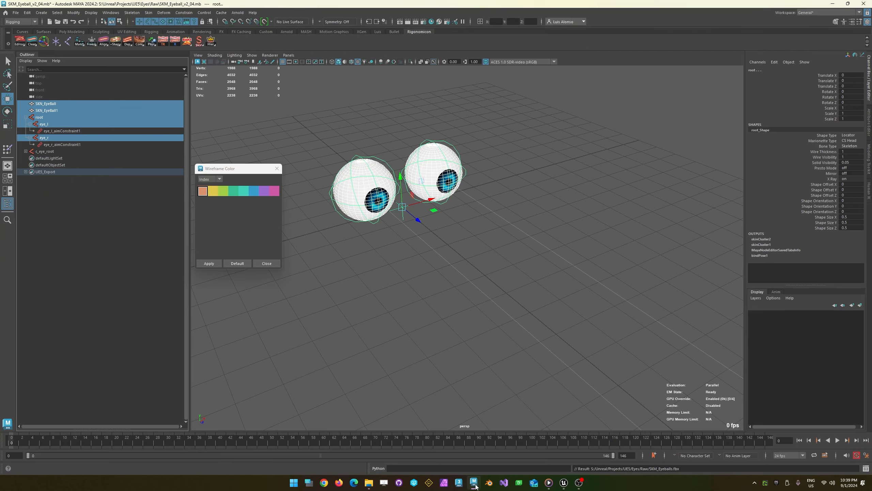
- Deselect everything and import UE5_Eyeball.FBX from the UE5 project's Eyes/Raw folder into the scene
left_click(326, 288)
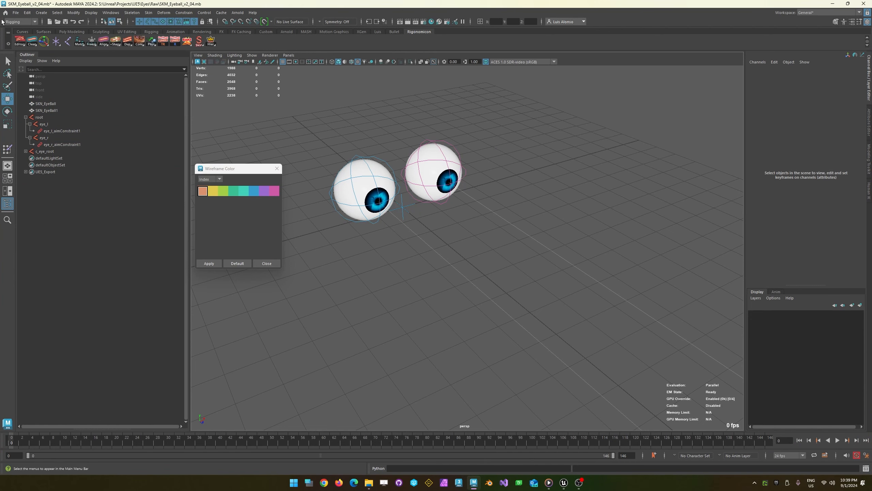
left_click(16, 12)
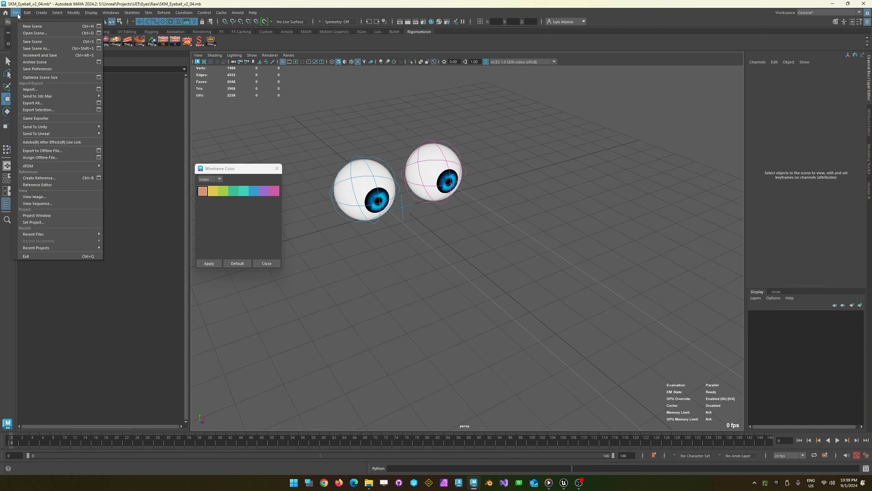
left_click(39, 90)
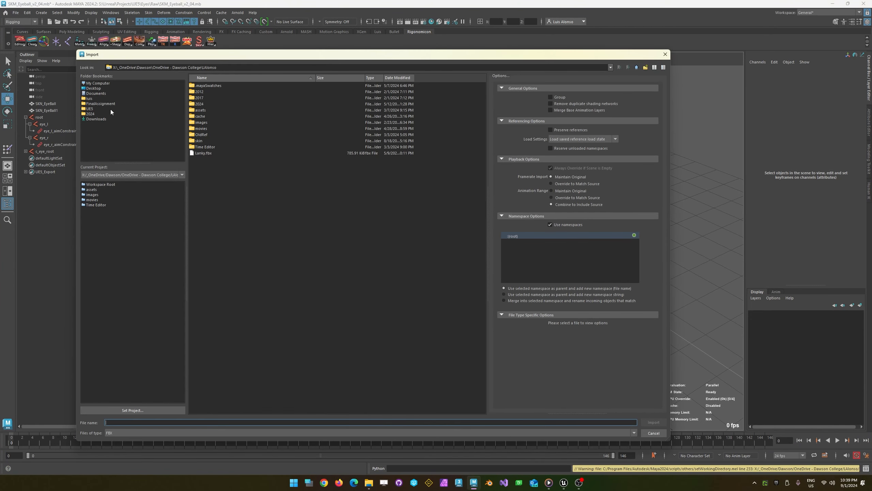
left_click(90, 109)
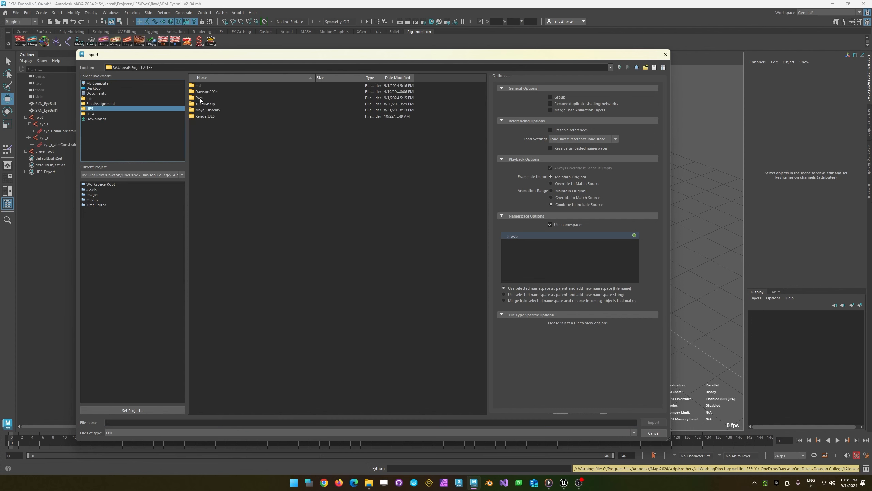
double_click(199, 99)
double_click(199, 110)
left_click(198, 110)
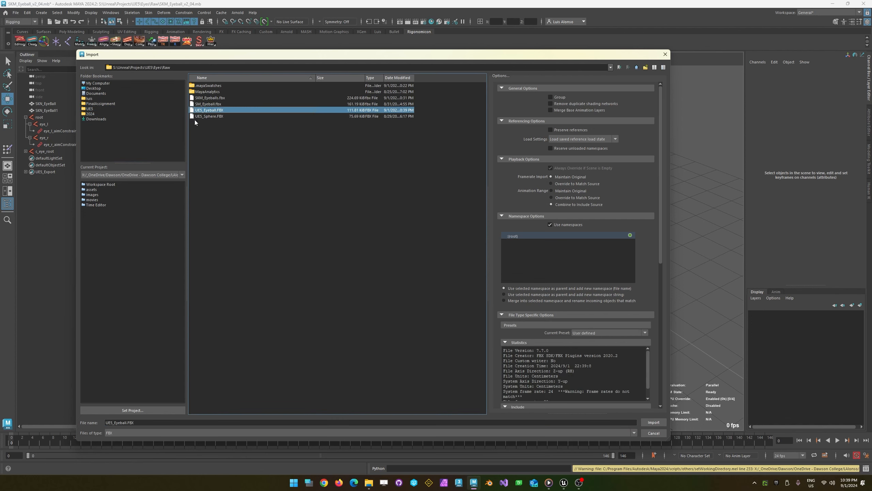
double_click(211, 113)
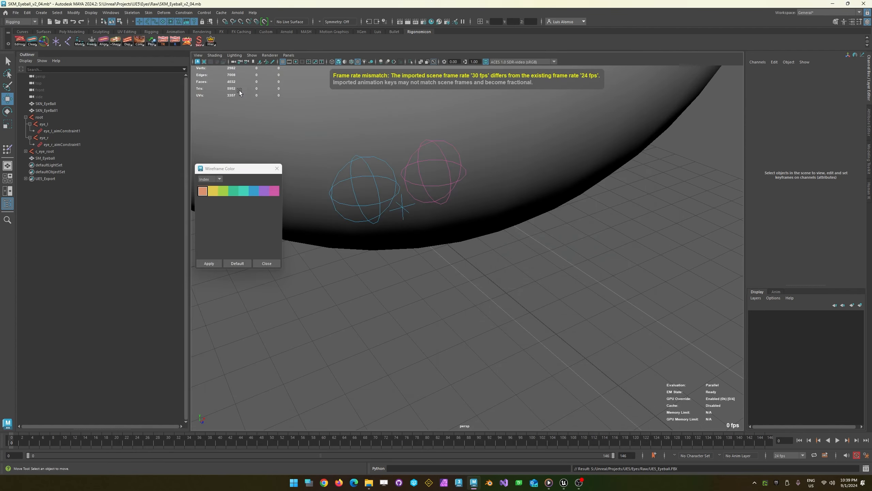
- Move the imported SM_Eyeball sphere about 19.8 units along X, away from the small rigged eyes
scroll(588, 279, "down", 3)
left_click_drag(518, 247, 452, 240, "alt")
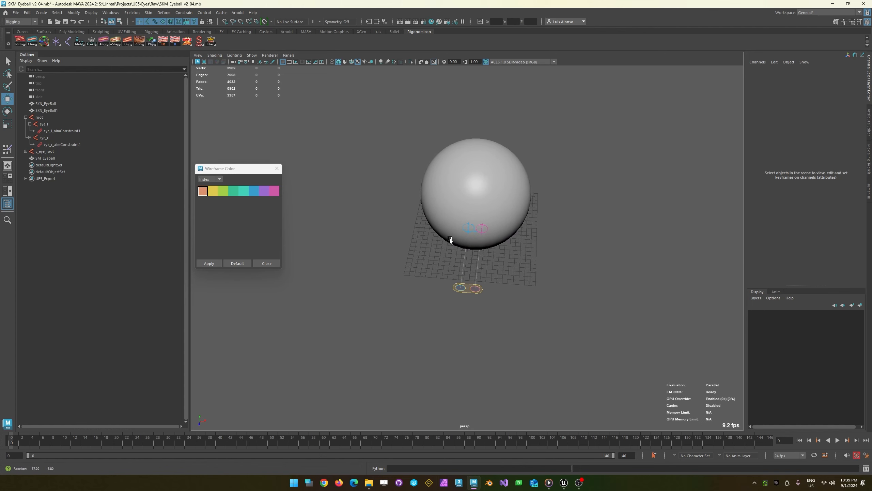
left_click(498, 216)
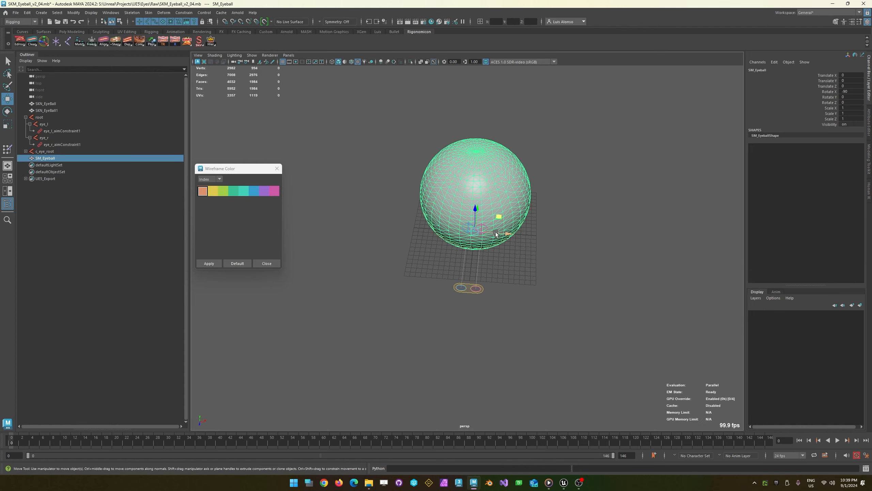
left_click_drag(508, 234, 595, 259)
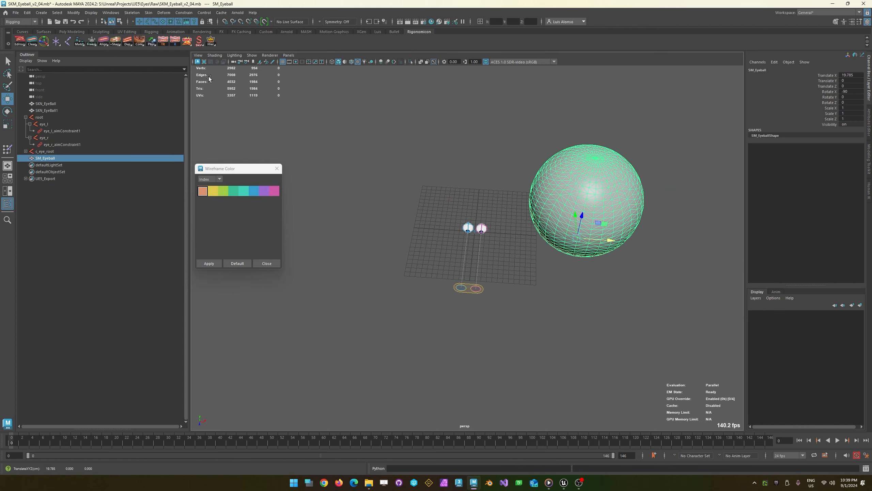
- Assign the EyeBall_Shaderfx material to the imported SM_Eyeball in the Hypershade and close the Hypershade
left_click(432, 21)
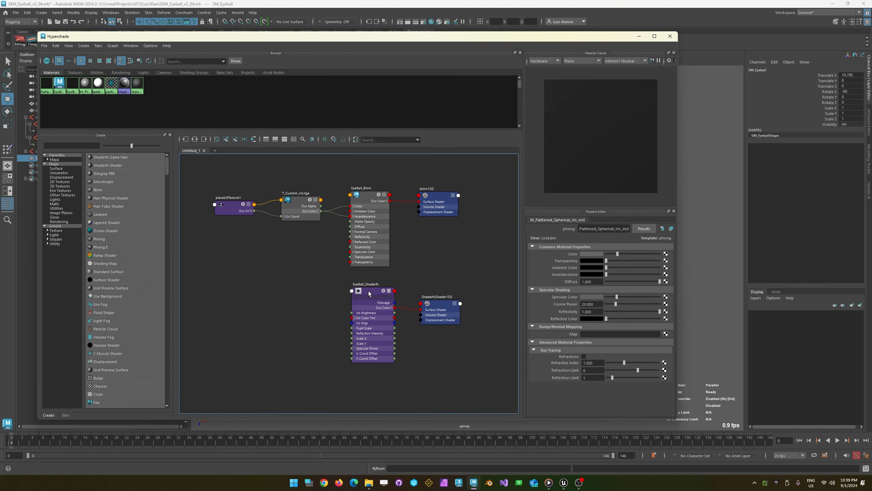
left_click(369, 293)
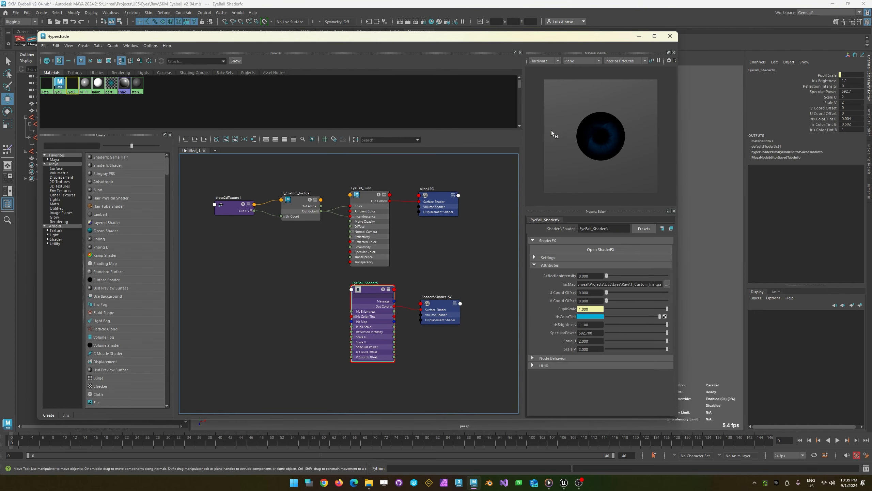
left_click_drag(570, 40, 558, 248)
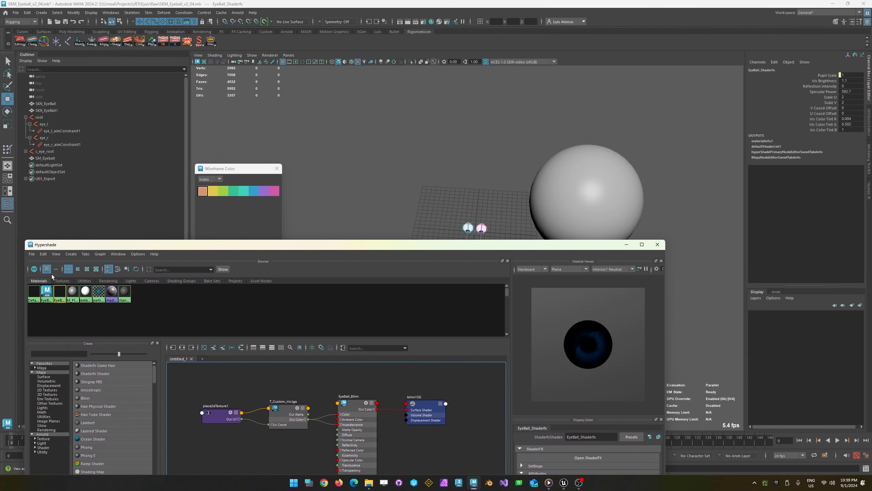
left_click(592, 178)
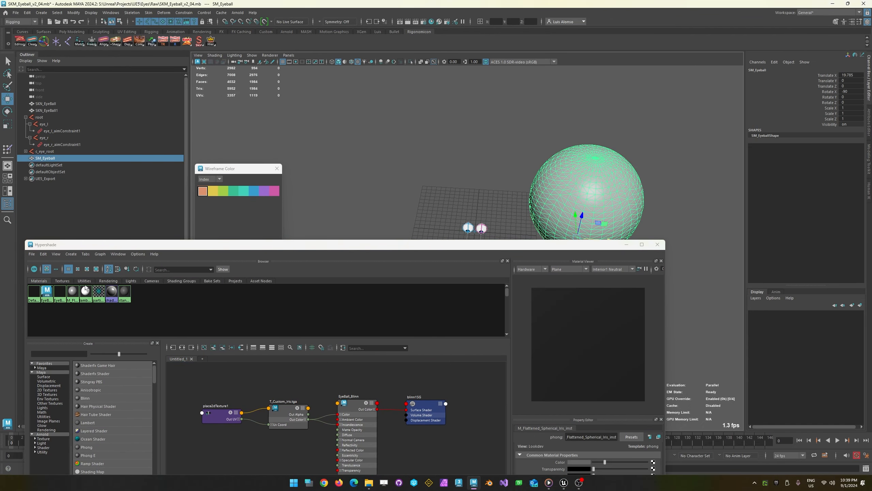
right_click_drag(60, 295, 59, 279)
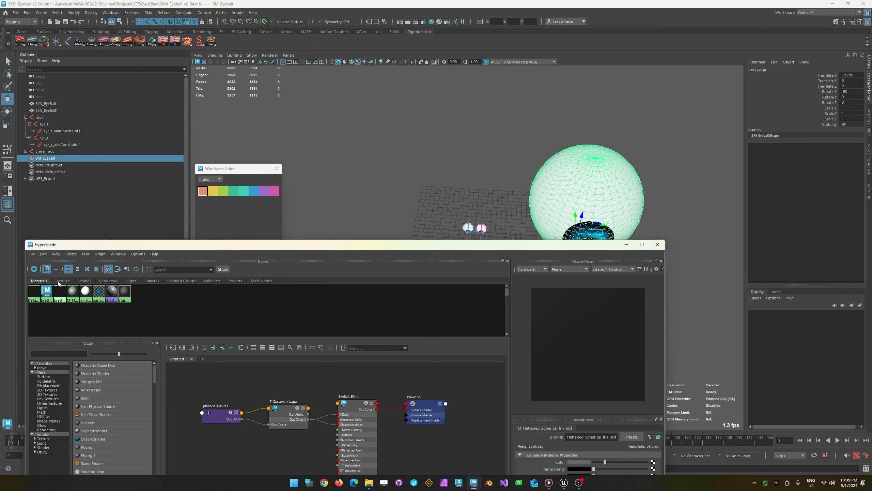
left_click(657, 244)
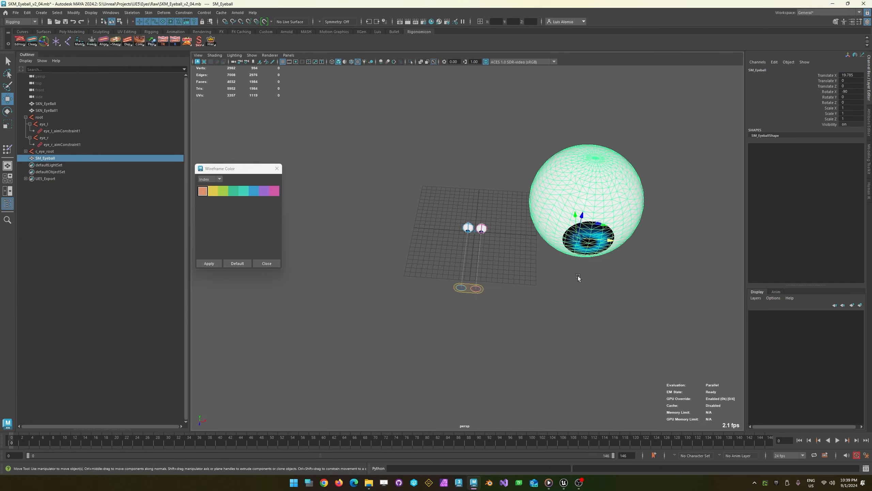
left_click_drag(578, 276, 508, 199, "alt")
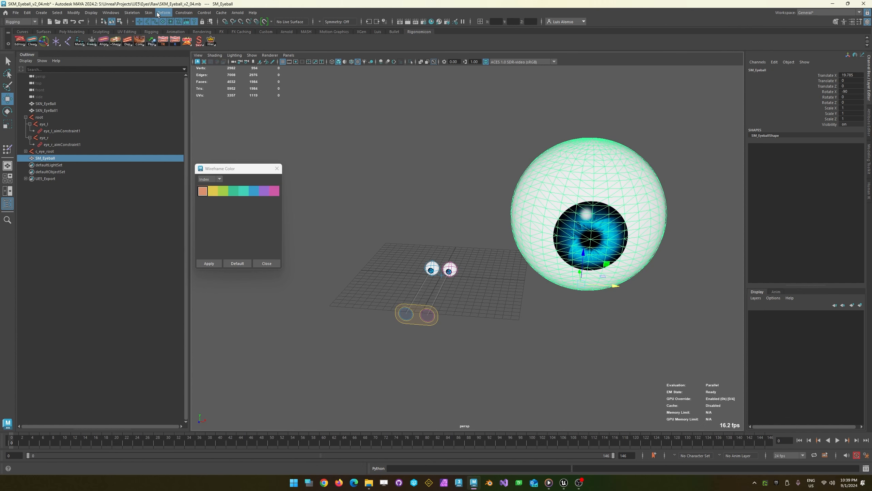
- Open SM_Eyeball in the UV Editor from the Modeling menu set, make UVmap_1 the current UV set and close the editor
left_click(26, 22)
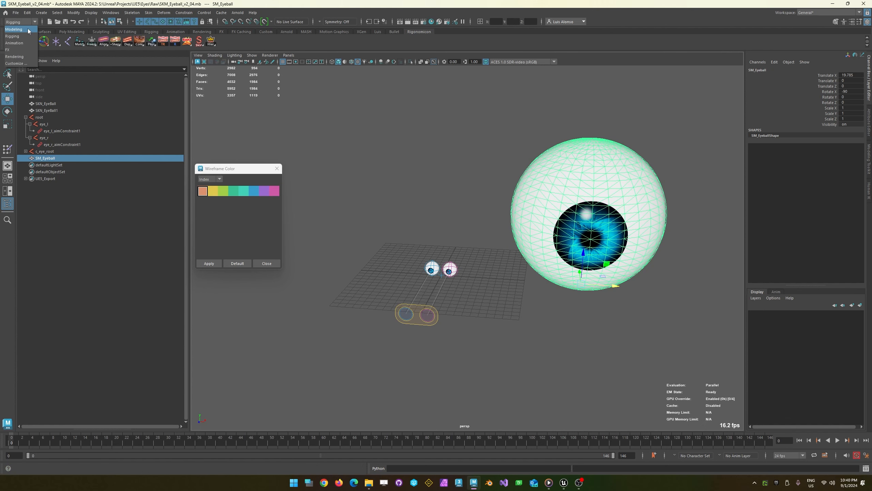
left_click(13, 29)
left_click(272, 12)
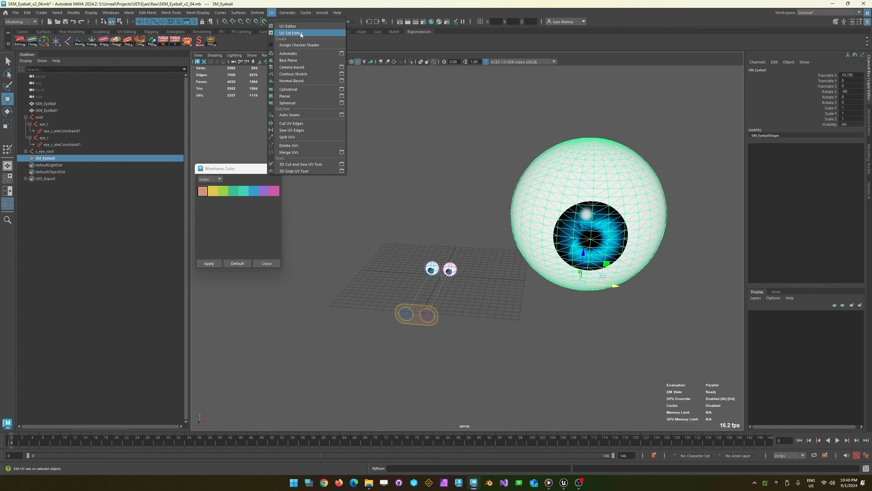
left_click(288, 26)
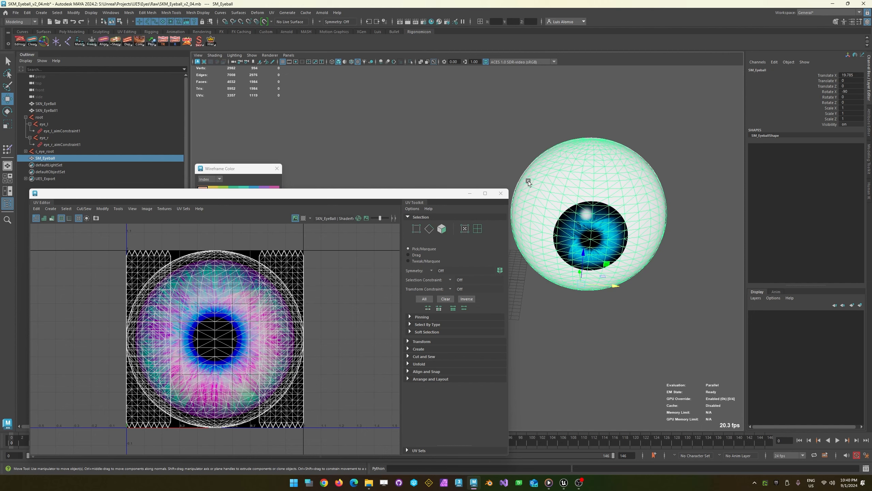
left_click_drag(528, 181, 516, 193, "alt")
left_click(184, 209)
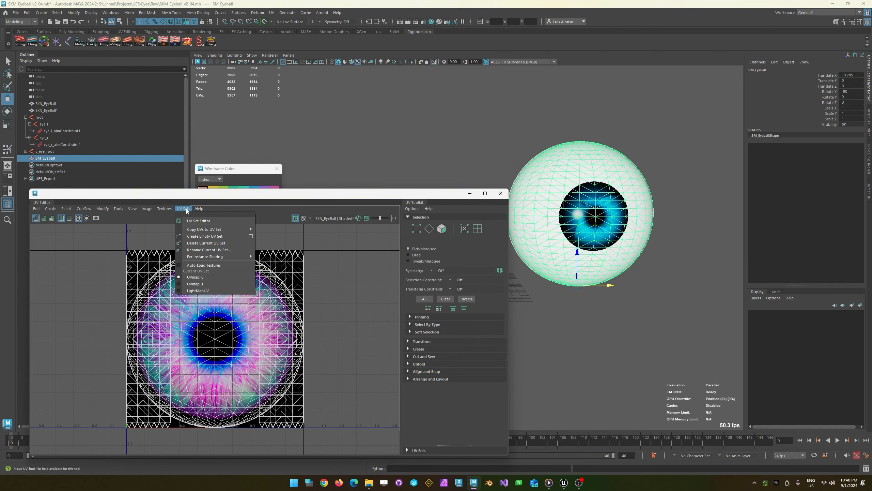
left_click(198, 285)
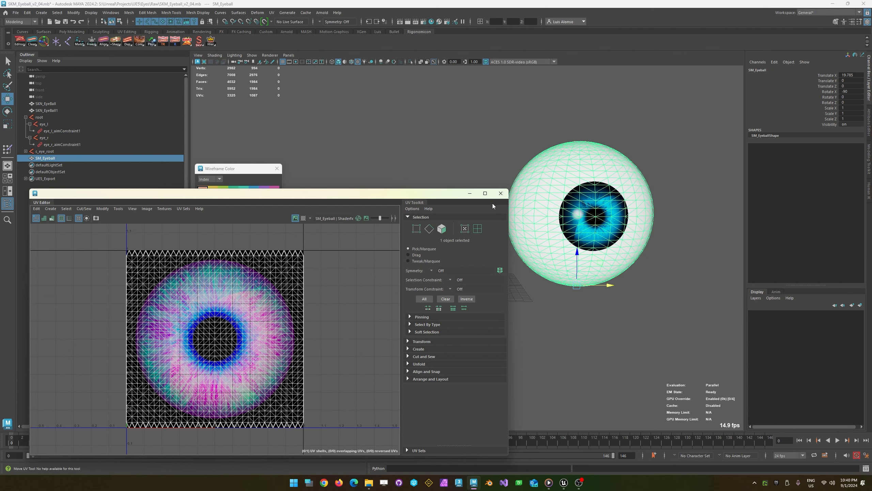
left_click(501, 194)
- Scale SM_Eyeball down uniformly to about 0.08 and move it to about 2.158 along X, beside the rigged eyes
left_click_drag(493, 227, 480, 272, "alt")
left_click_drag(817, 109, 817, 119)
middle_click_drag(568, 243, 541, 246)
key("w")
left_click_drag(595, 287, 473, 263)
right_click_drag(395, 241, 728, 203, "alt")
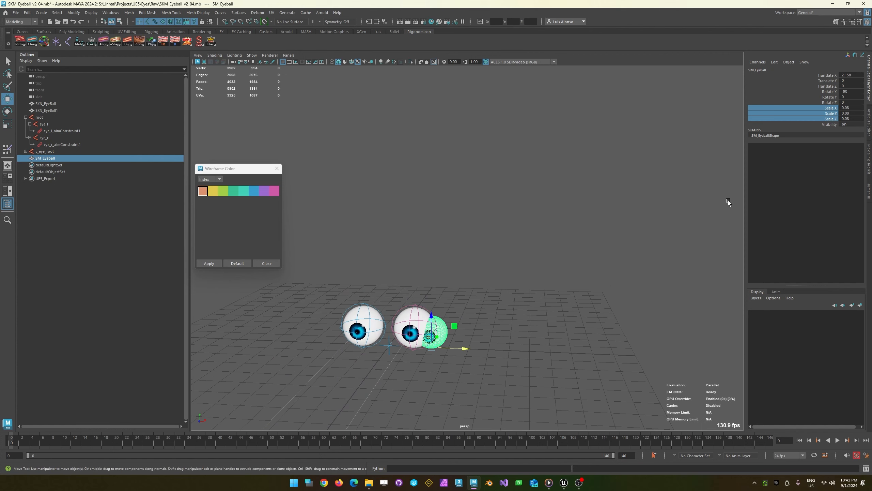
- Set SM_Eyeball's Scale X, Y and Z to 0.1 and compare its size with the rigged eyes
left_click(830, 112)
left_click_drag(830, 109, 832, 119)
middle_click_drag(545, 234, 546, 233)
left_click(859, 119)
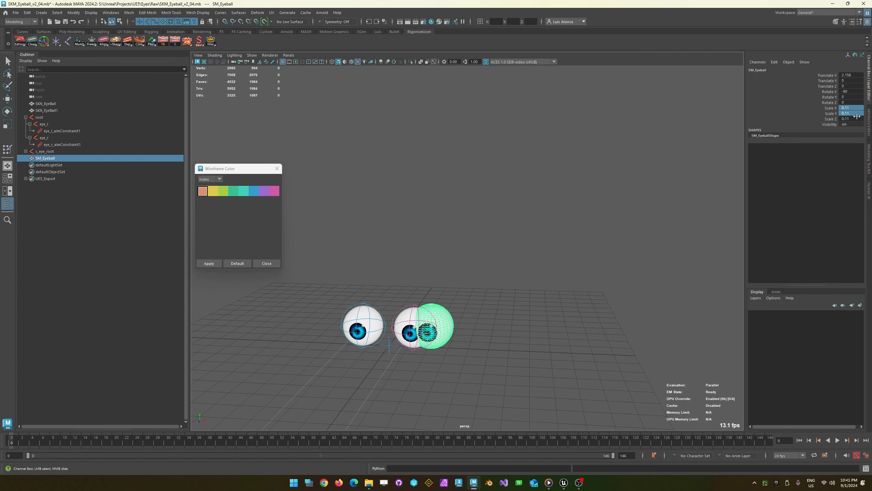
type("0.1")
key("Return")
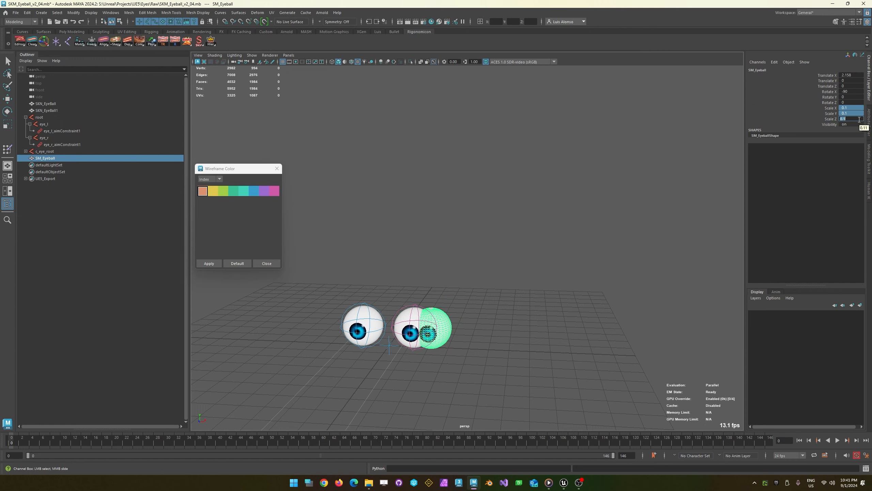
left_click_drag(405, 289, 429, 277, "alt")
right_click_drag(341, 293, 390, 298, "alt")
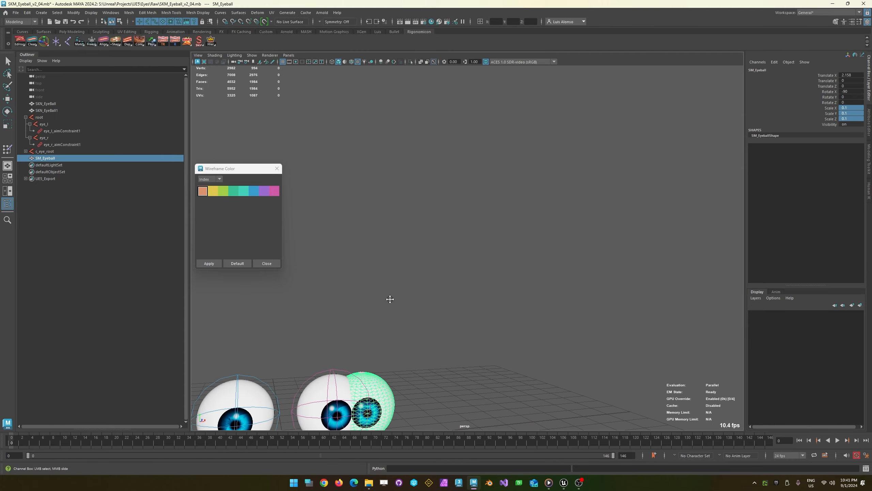
middle_click_drag(390, 299, 503, 174, "alt")
left_click_drag(503, 175, 501, 254, "alt")
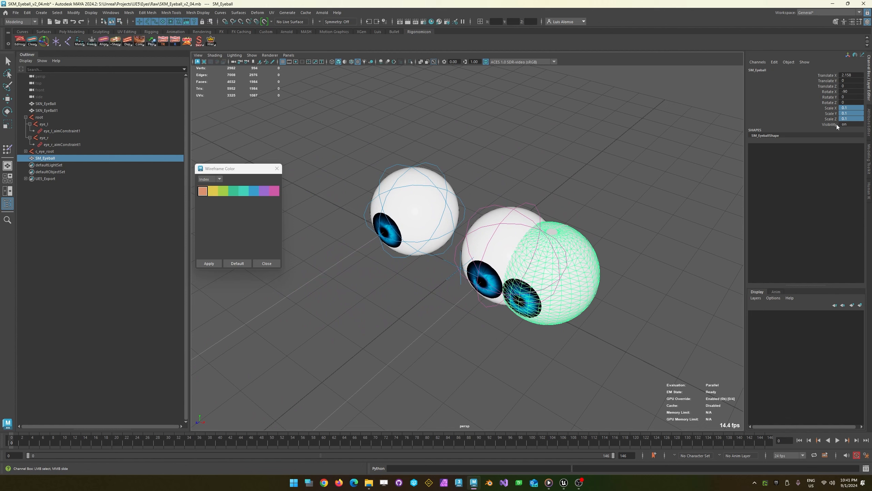
- Reset SM_Eyeball's Scale X, Y and Z to 1
left_click(828, 109)
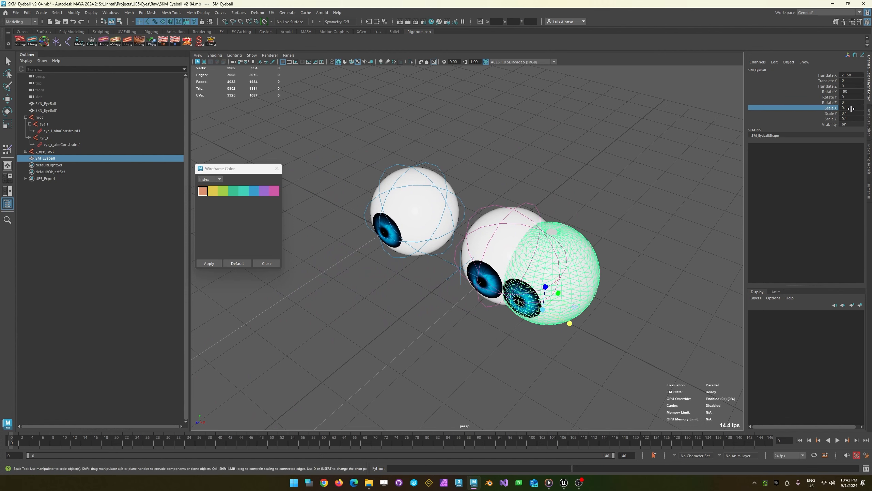
left_click_drag(852, 108, 852, 119)
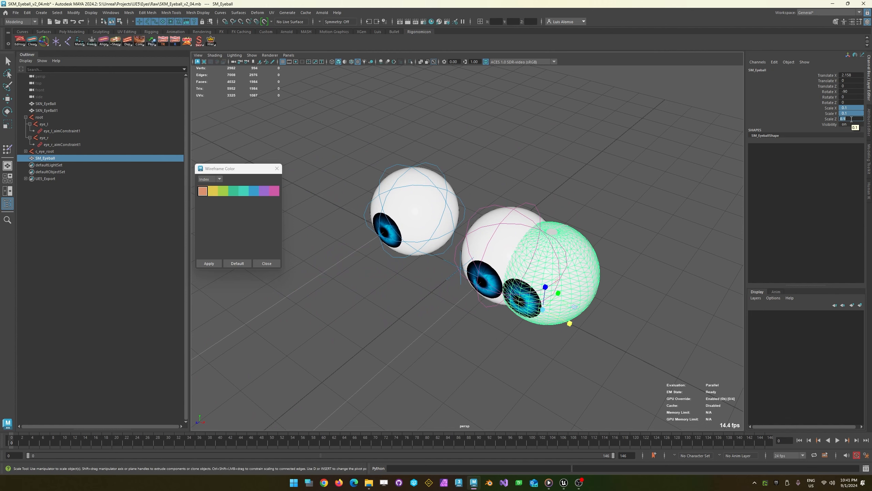
type("1")
key("Return")
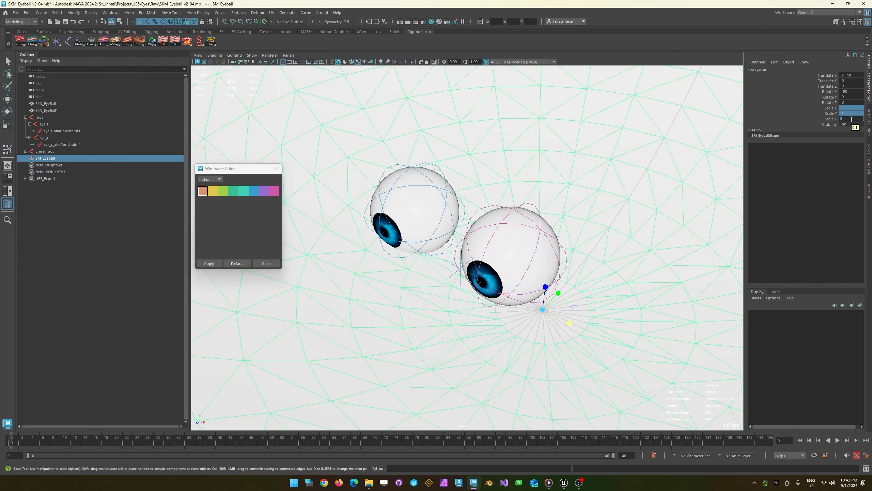
right_click_drag(440, 414, 285, 282, "alt")
right_click_drag(493, 301, 386, 244, "alt")
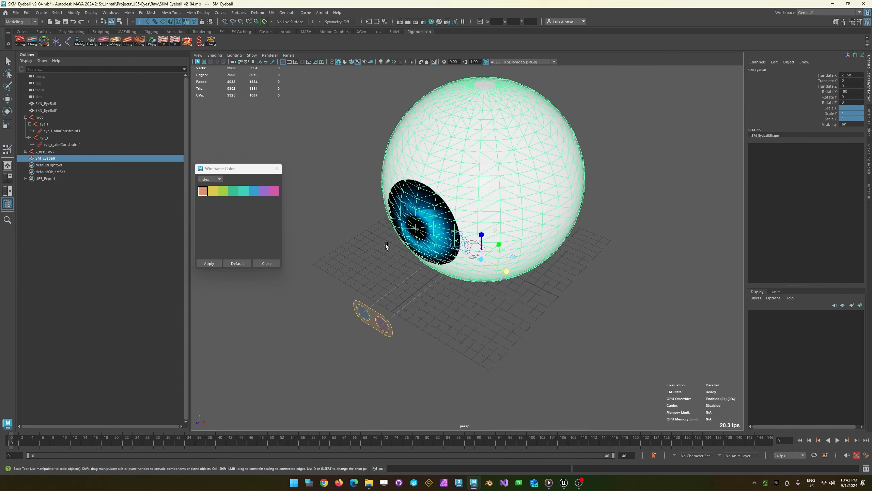
left_click_drag(340, 225, 388, 200, "alt")
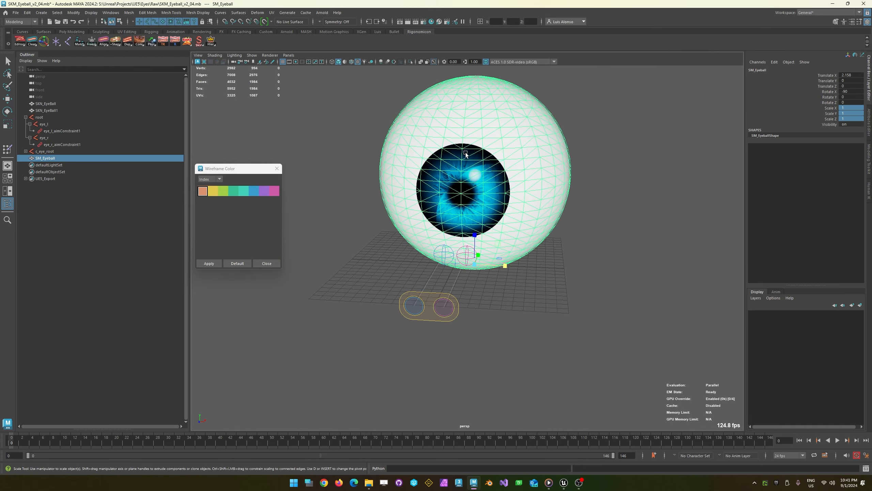
- Select all vertices of SM_Eyeball and scale them uniformly by 0.1, leaving the object's own scale at 1
right_click(484, 136)
right_click_drag(467, 134, 467, 135)
key("w")
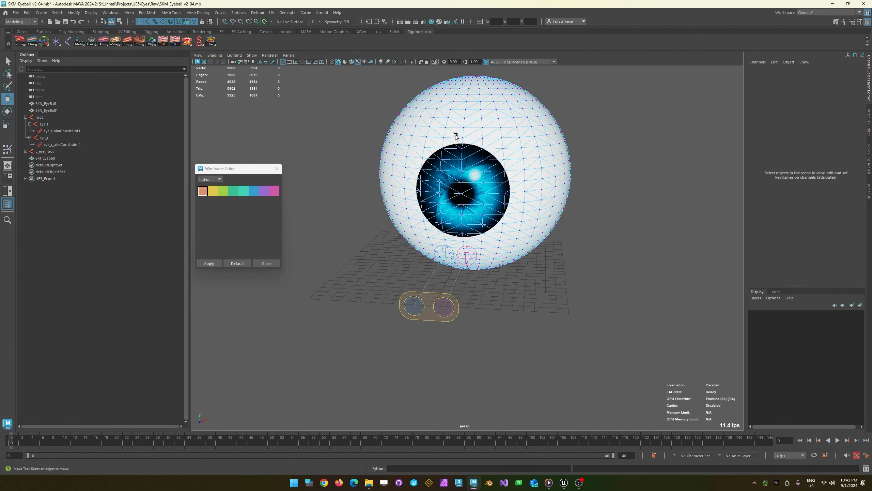
right_click(470, 106)
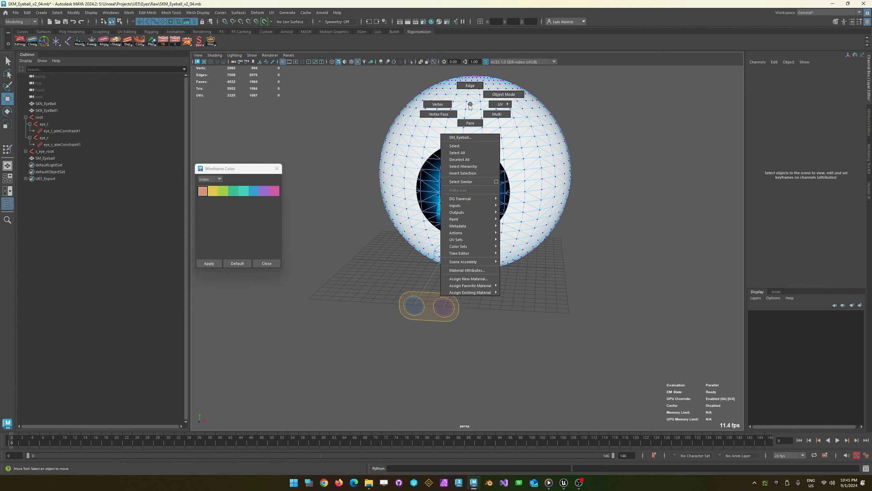
left_click(463, 152)
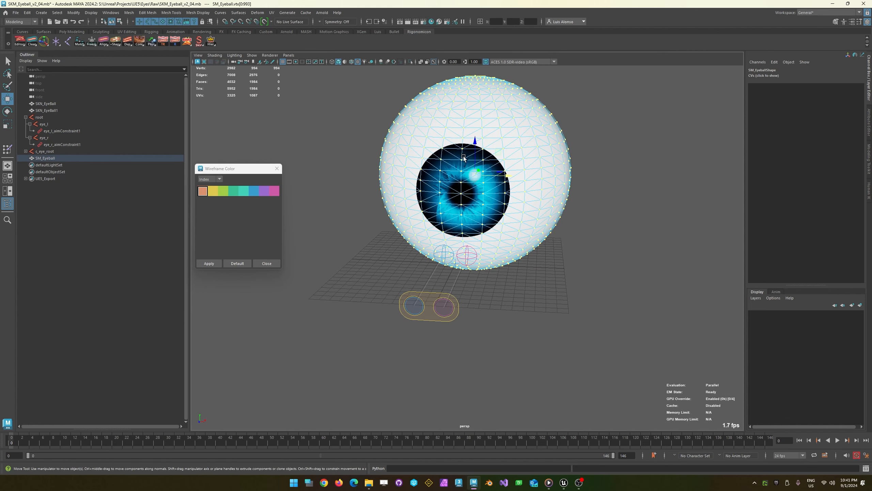
key("r")
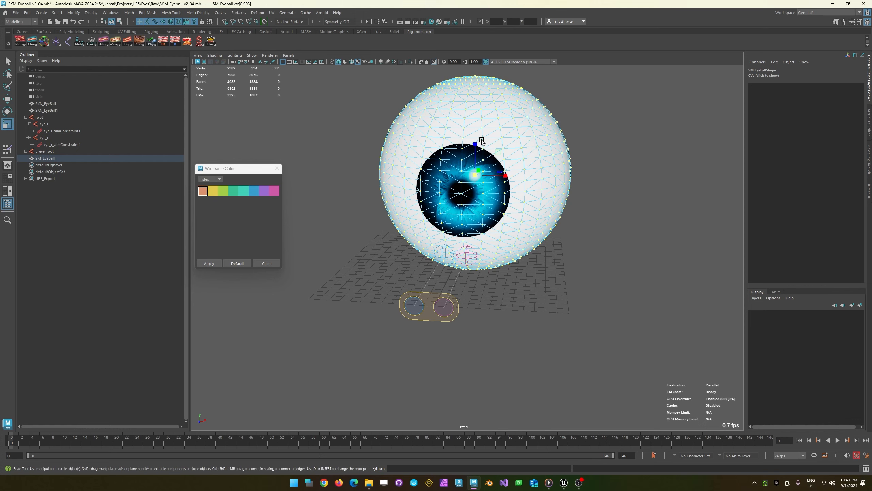
left_click_drag(532, 160, 477, 208, "alt")
left_click_drag(499, 262, 488, 61, "alt")
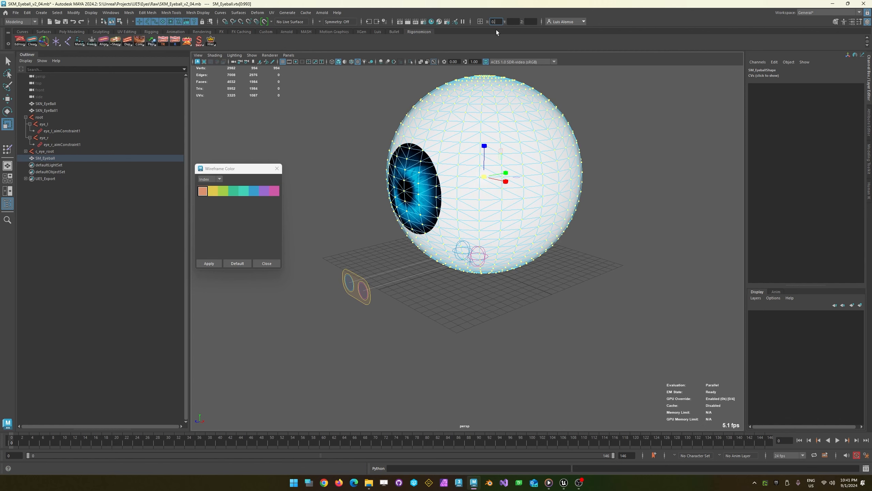
type("1")
key("Tab")
type("0.1")
key("Return")
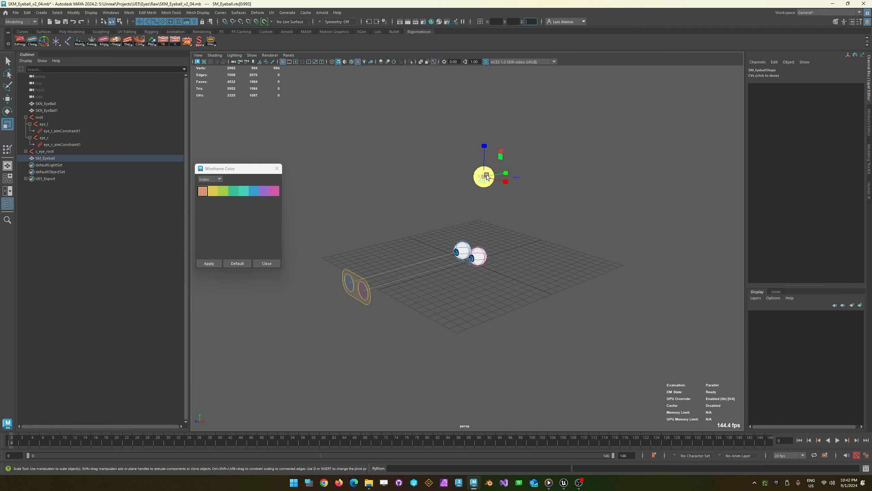
- Return to object selection and lower SM_Eyeball to the height of the rigged eyes with Translate Y at -9
left_click_drag(481, 171, 461, 168, "alt")
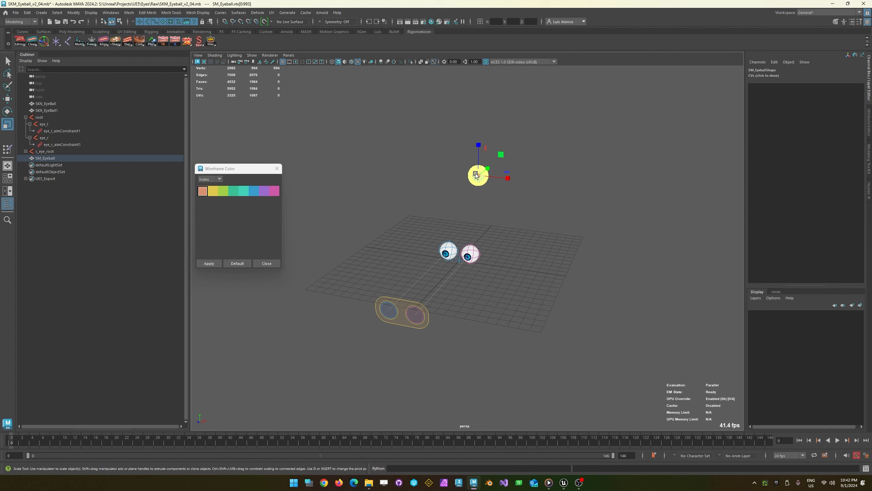
key("w")
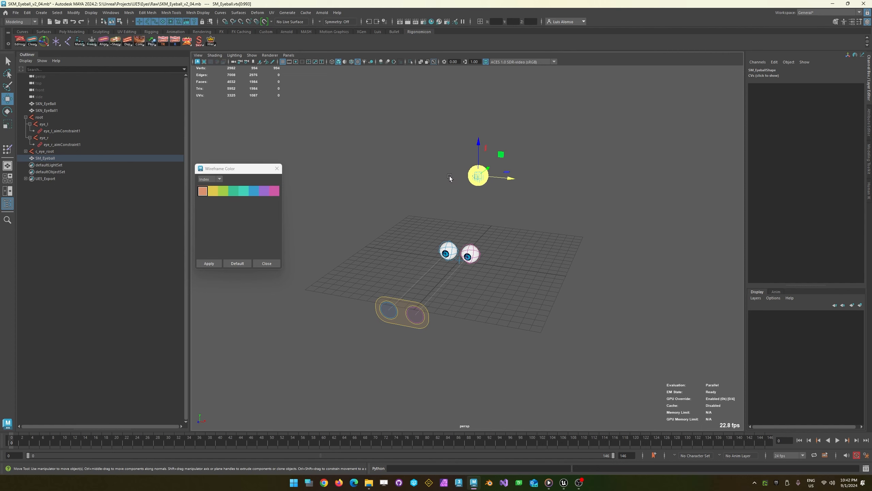
key("F8")
left_click(446, 185)
left_click(476, 176)
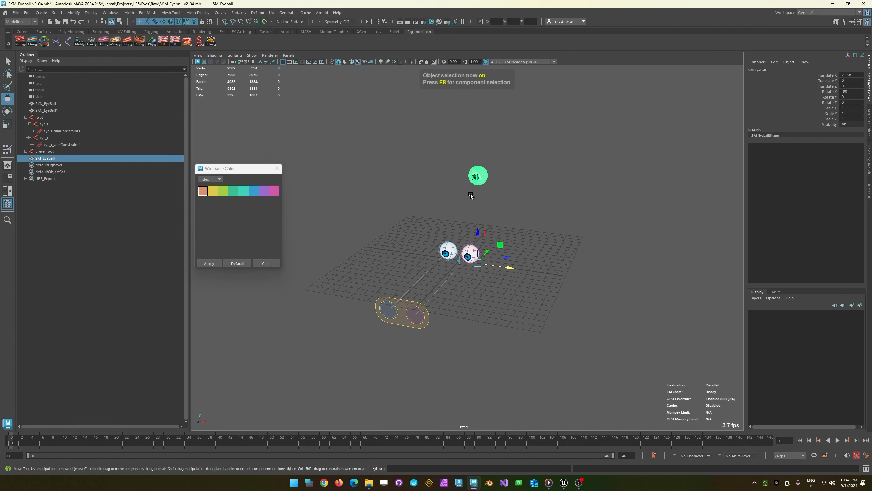
left_click_drag(483, 215, 478, 325, "alt")
left_click_drag(422, 314, 479, 311, "alt")
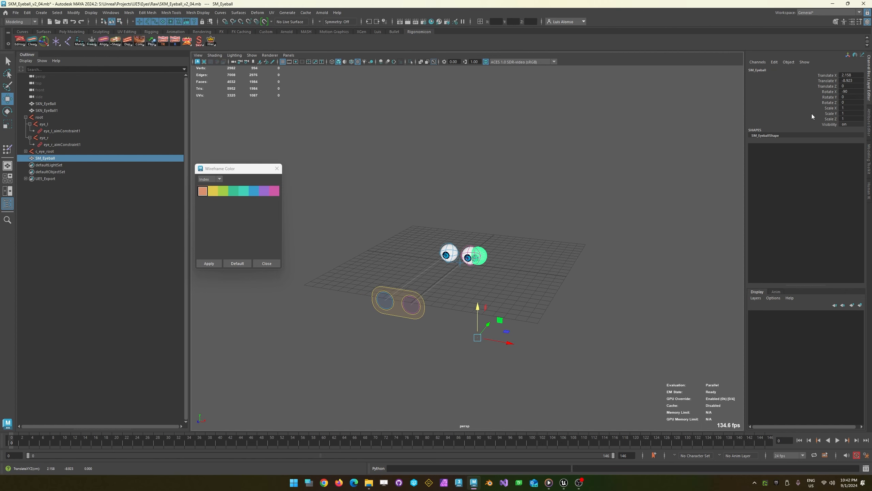
left_click(862, 82)
type("-9")
right_click_drag(512, 277, 762, 344, "alt")
middle_click_drag(513, 357, 512, 323, "alt")
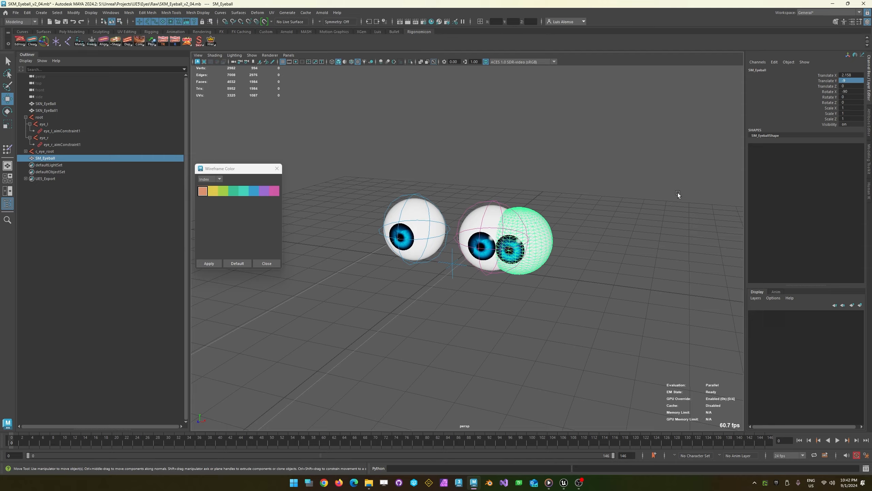
- Set SM_Eyeball's Translate X to 0 to centre it between the two rigged eyes
left_click(855, 75)
left_click_drag(859, 74, 840, 75)
type("0")
key("Return")
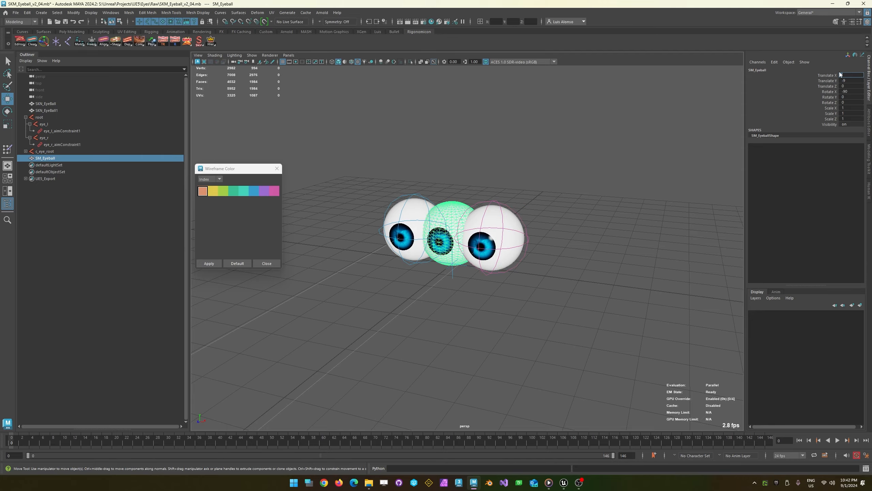
left_click_drag(370, 222, 374, 288, "alt")
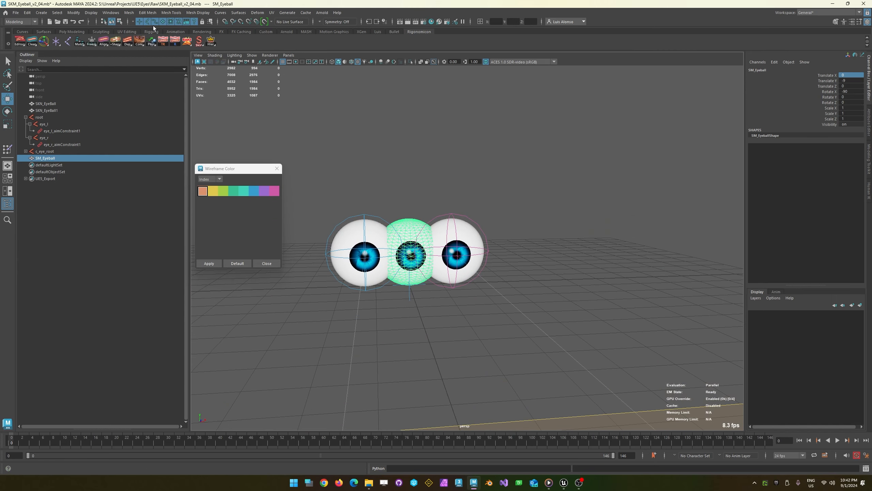
- Freeze SM_Eyeball's translation and rotation, leaving scale and joint orient out of the freeze
left_click(497, 192)
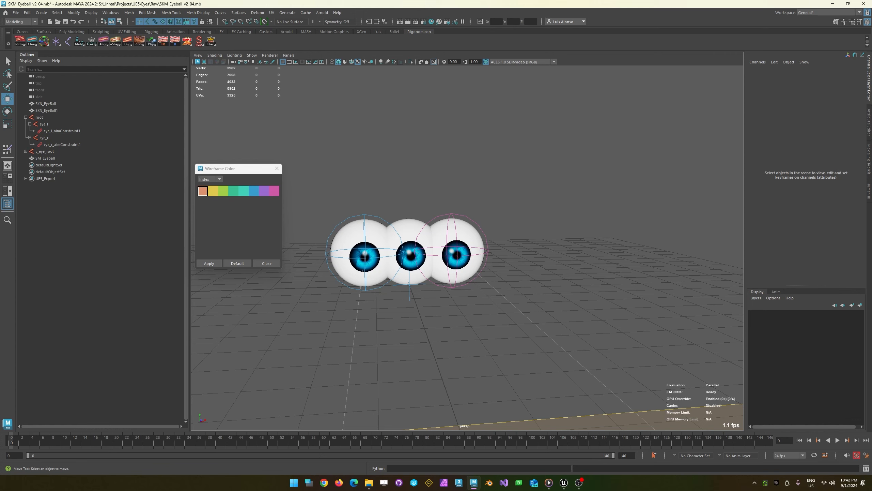
left_click(403, 224)
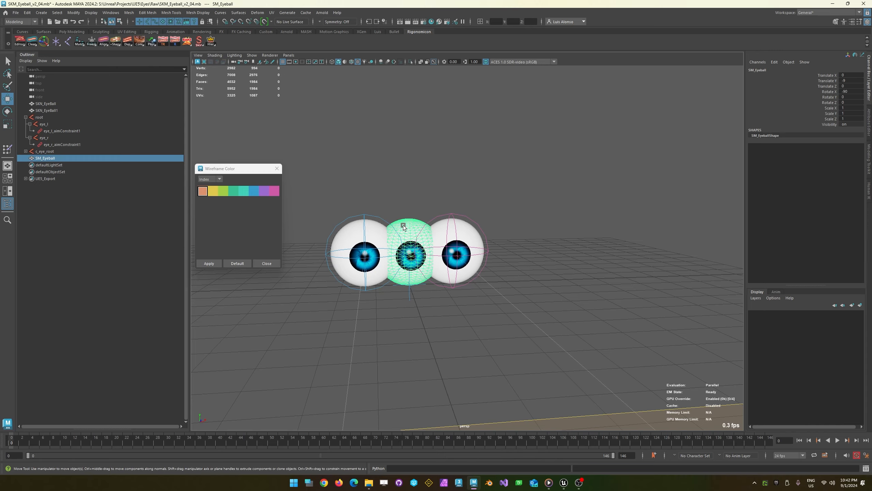
scroll(360, 311, "up", 2)
scroll(375, 220, "up", 3)
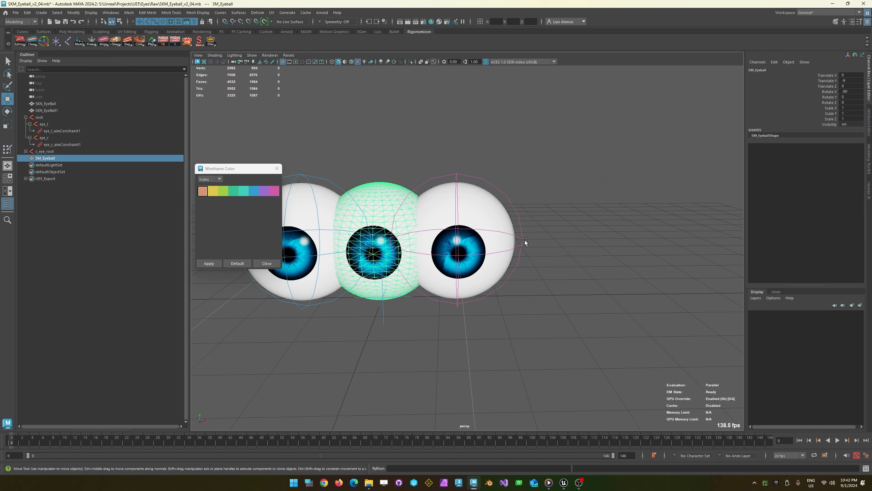
double_click(92, 42)
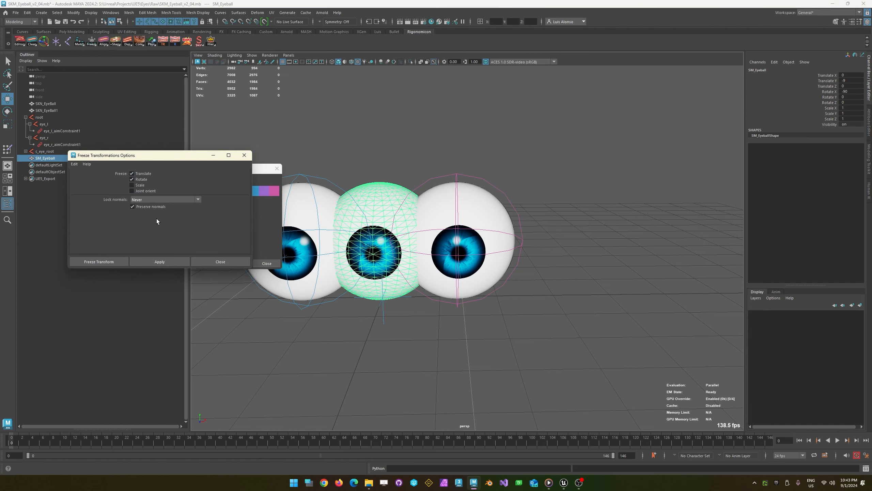
left_click(146, 261)
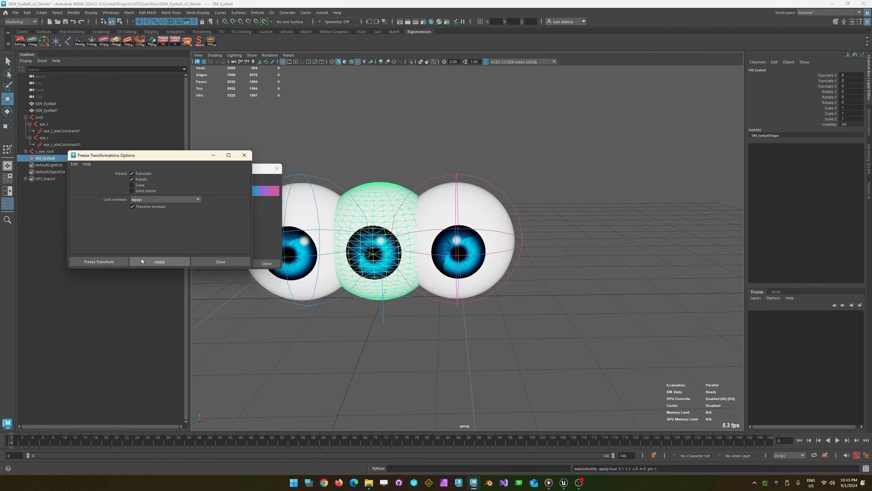
left_click(244, 156)
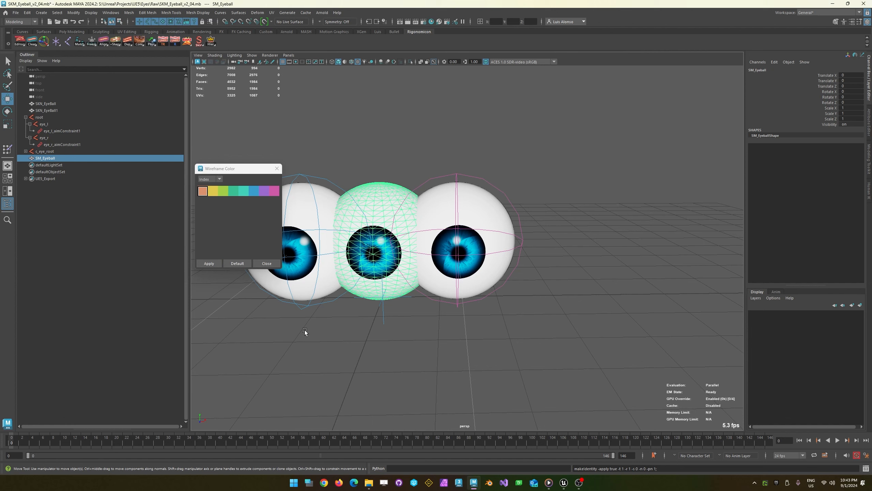
- Set SM_Eyeball's Translate X to 1.3 to place it at the left eye joint
left_click(329, 367)
left_click(387, 193)
left_click(848, 75)
type("1.3")
key("Return")
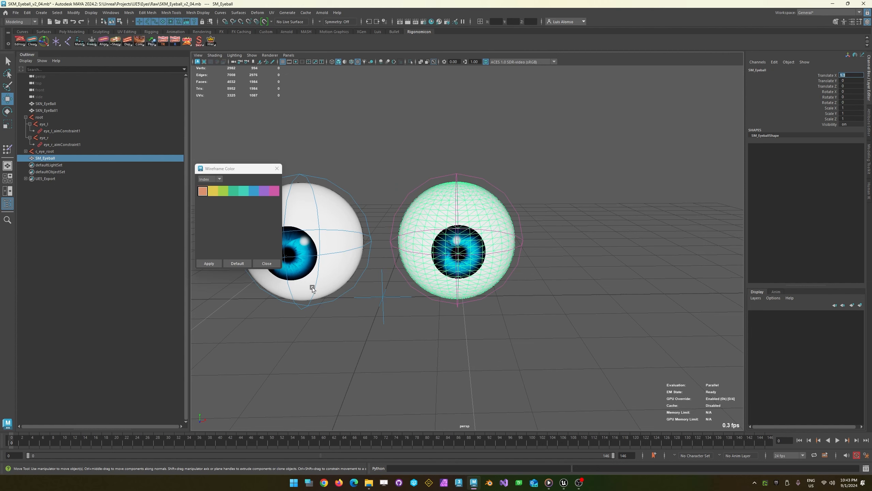
left_click_drag(414, 291, 433, 324, "alt")
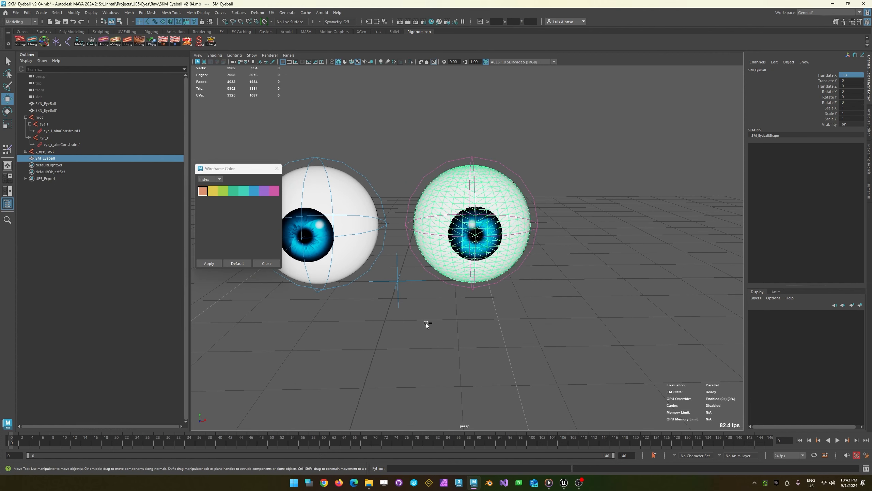
- Duplicate SM_Eyeball and set the copy's Translate X to -1.3 for the opposite eye
key("ctrl+d")
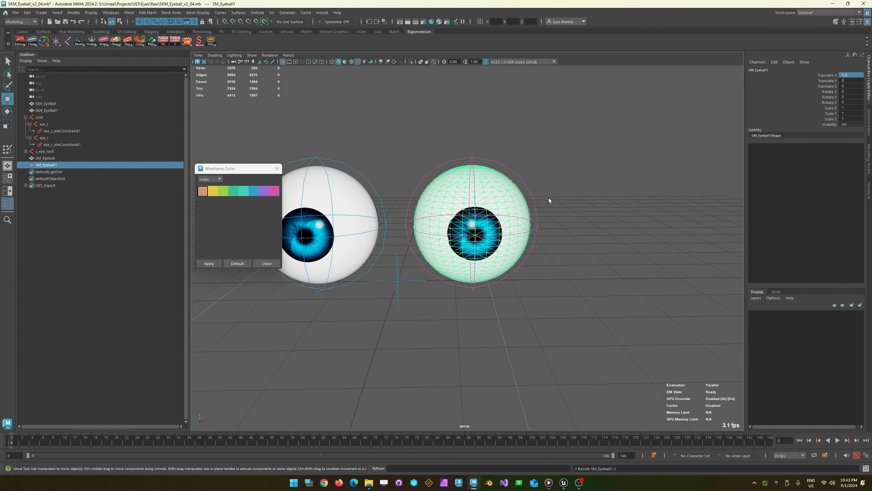
left_click(850, 76)
type("-1.3")
key("Return")
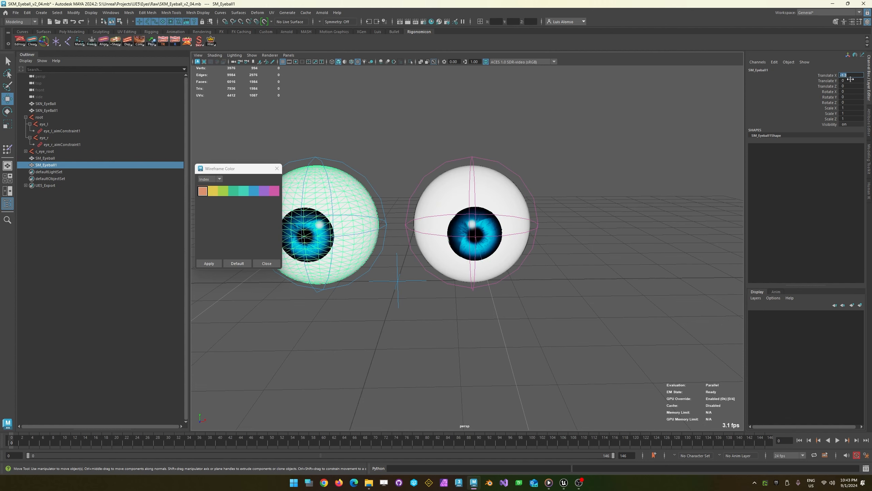
- Delete the old skinned meshes SKN_EyeBall and SKN_EyeBall1
left_click(22, 195)
left_click_drag(52, 104, 49, 111)
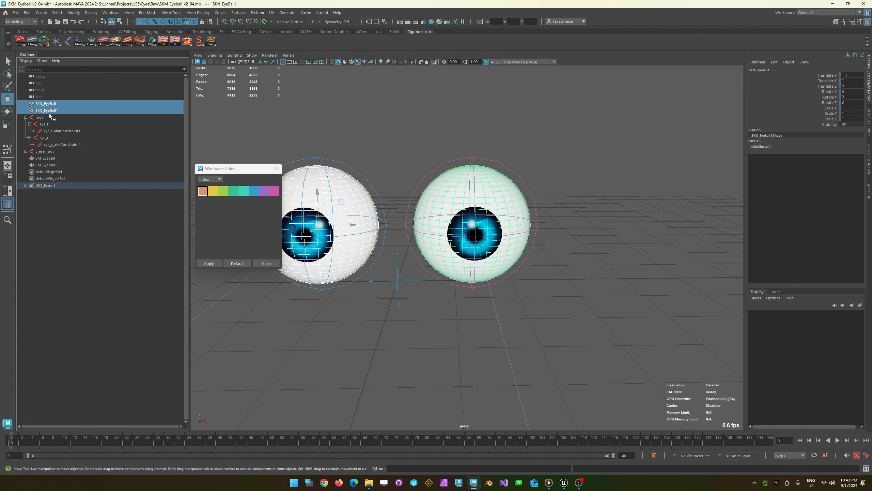
key("Delete")
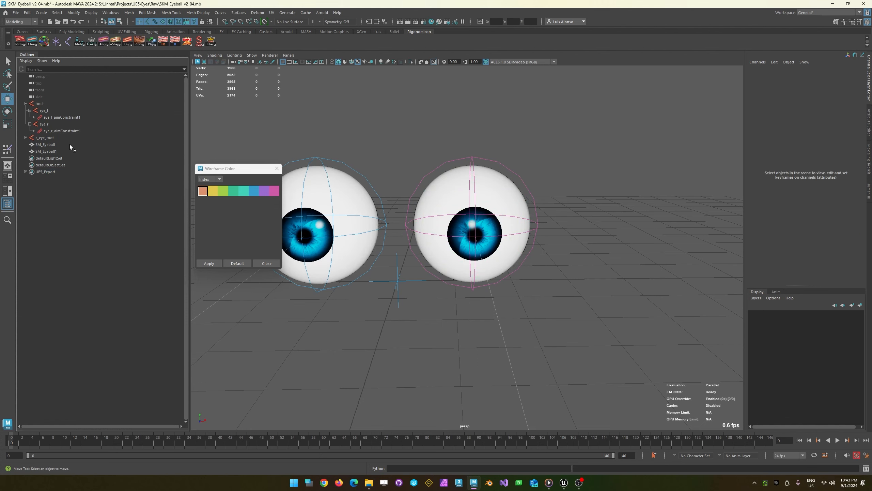
- Bind the SM_Eyeball mesh to the eye_l joint with Bind Skin, binding to Selected joints only
left_click(51, 147)
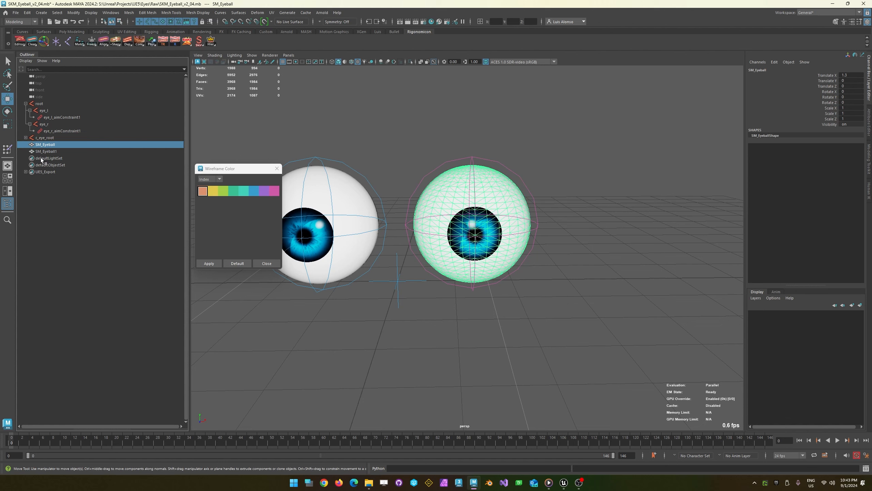
left_click(43, 153, "ctrl")
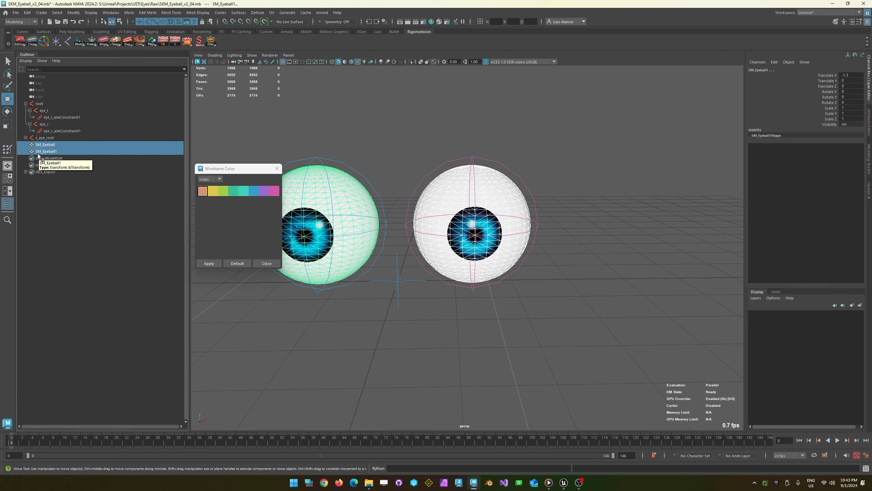
left_click(55, 148)
key("f")
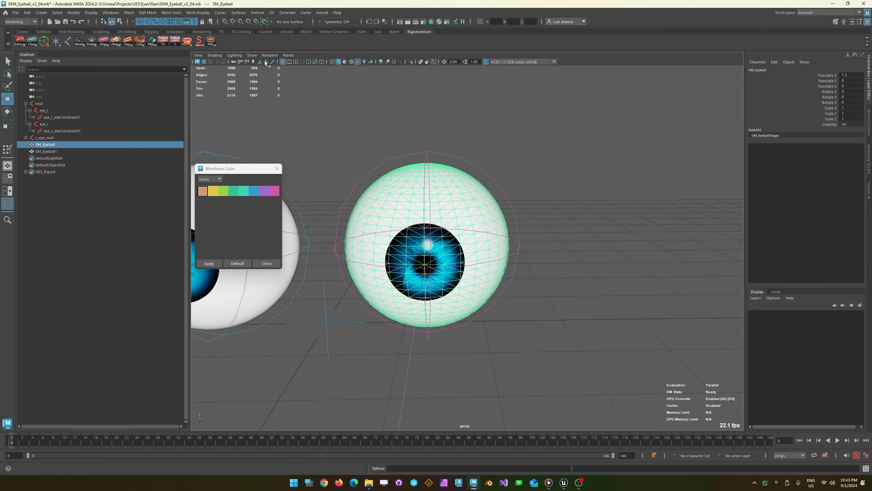
left_click(470, 166)
left_click(452, 183, "shift")
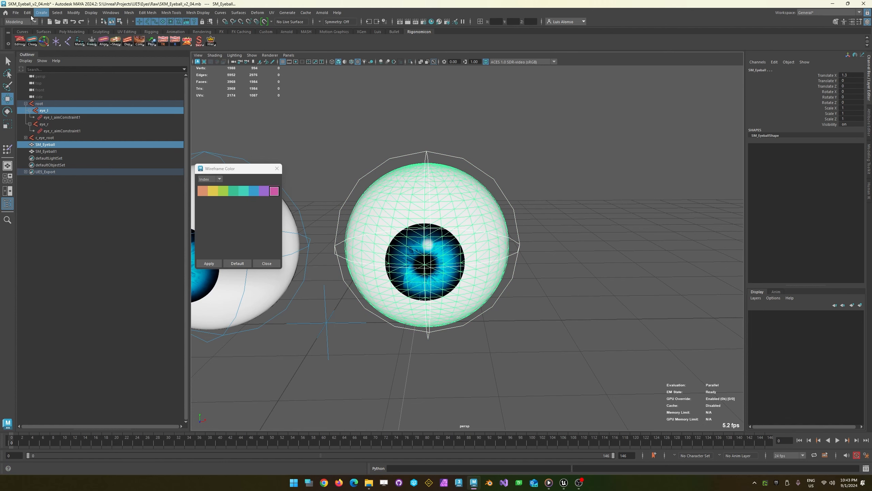
left_click(14, 22)
left_click(12, 36)
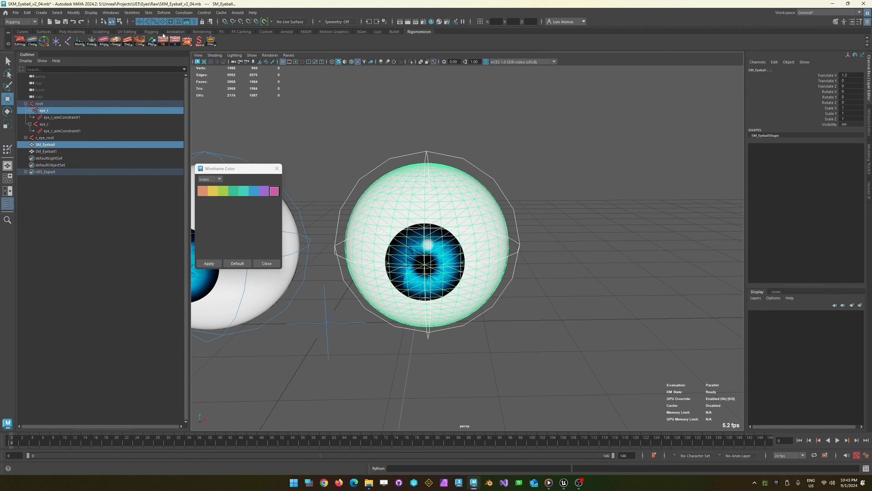
left_click(148, 14)
left_click(236, 32)
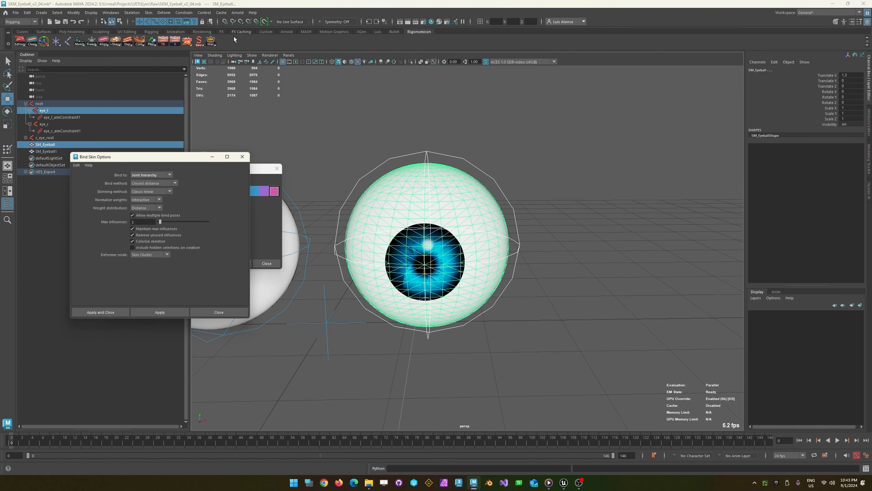
left_click(158, 175)
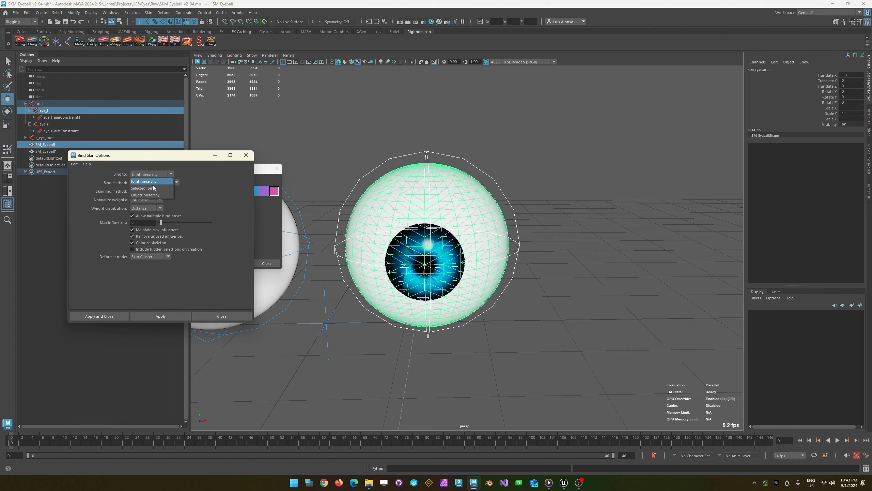
left_click(153, 190)
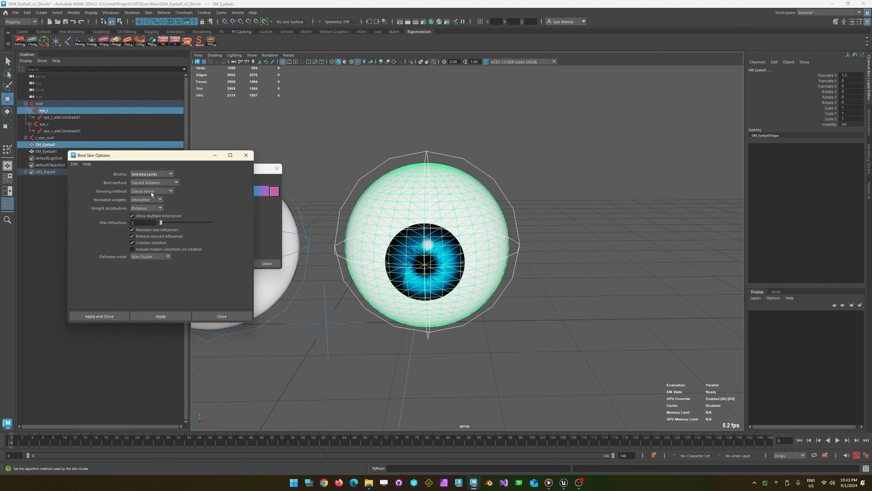
left_click(161, 319)
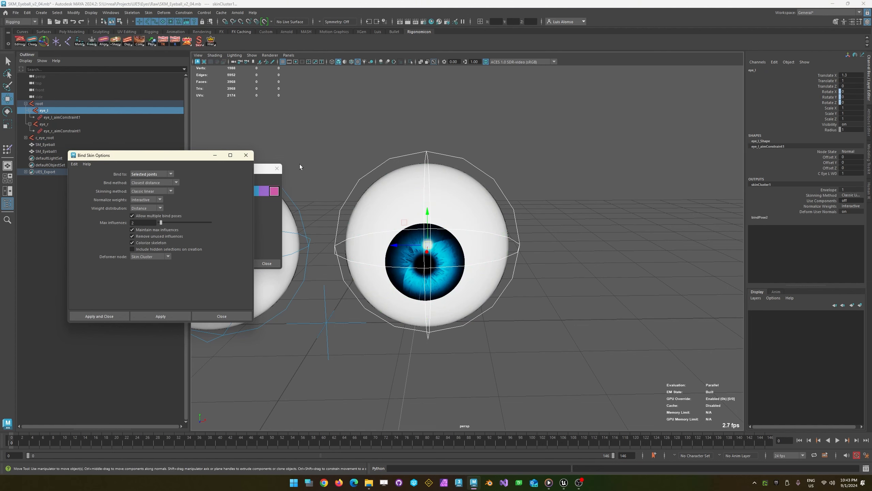
- Play the eye animation to check that SM_Eyeball follows its joint, and return to frame 0
left_click(560, 303)
key("f")
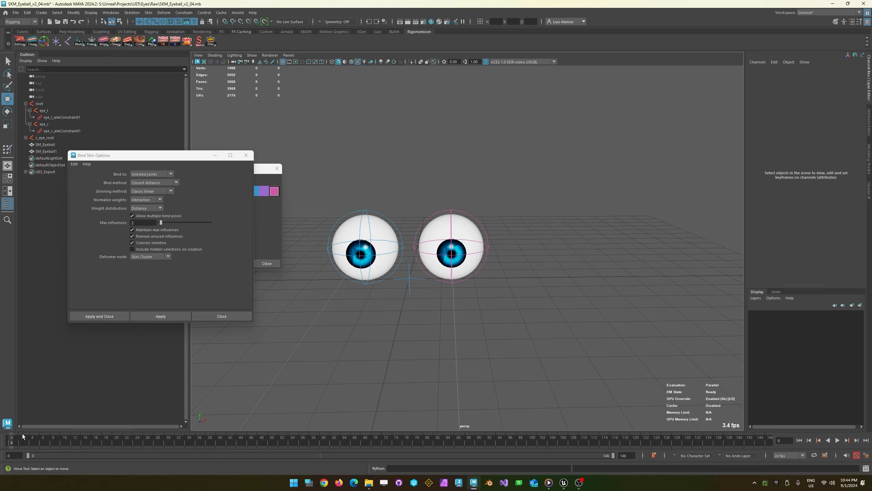
key("alt+v")
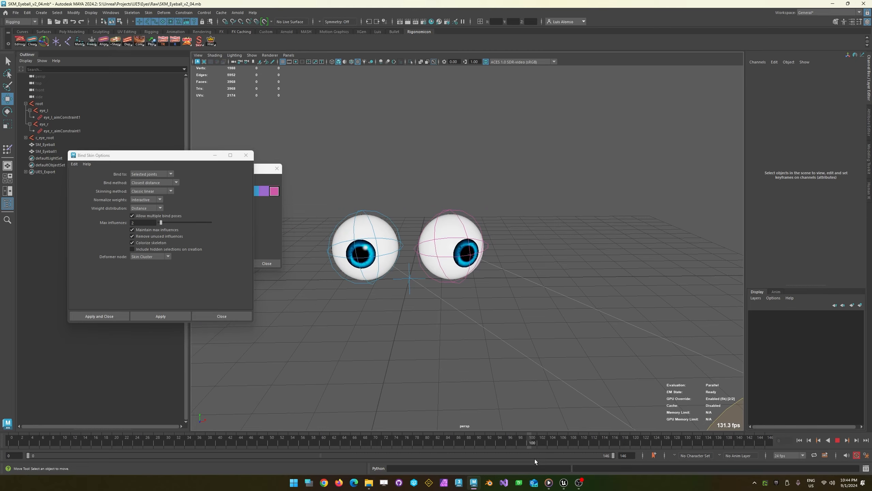
key("alt+v")
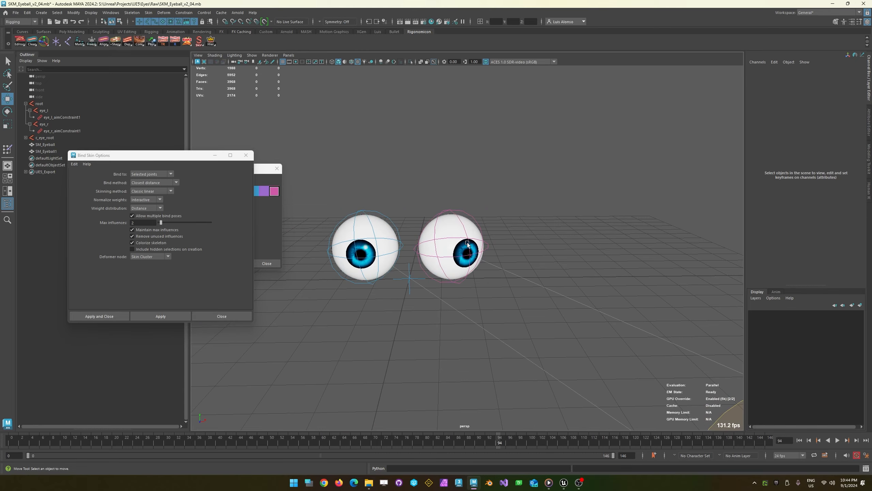
left_click_drag(466, 244, 460, 220, "alt")
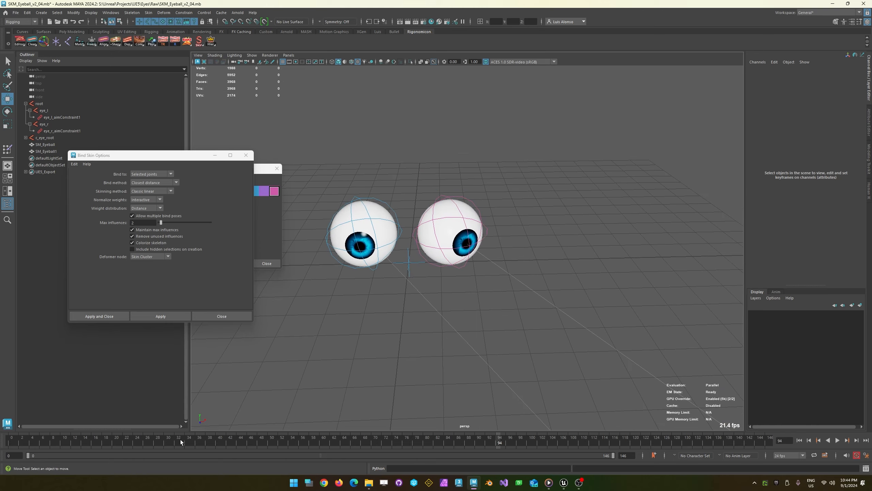
left_click_drag(182, 442, 10, 442)
- Bind SM_Eyeball1 to the eye_r joint with the same Selected joints option and check both eyes from frame 0
right_click_drag(349, 124, 487, 157, "alt")
middle_click_drag(377, 151, 489, 189, "alt")
left_click_drag(409, 180, 408, 234, "alt")
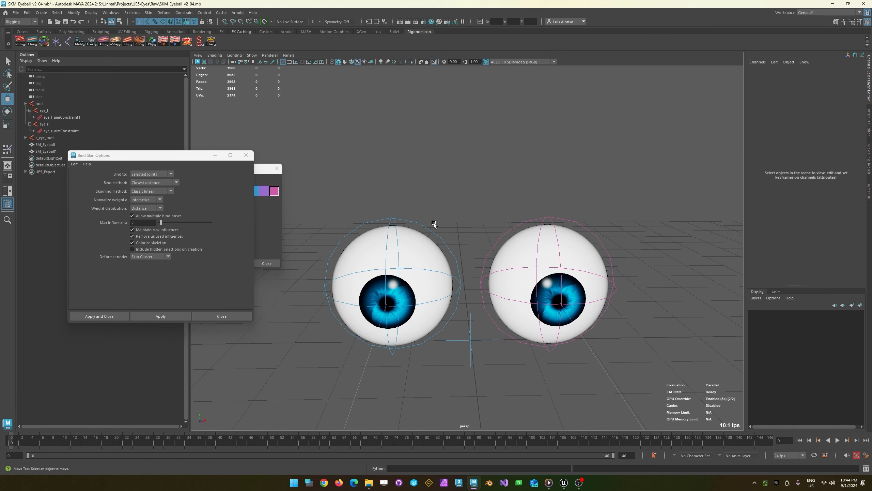
left_click(419, 239)
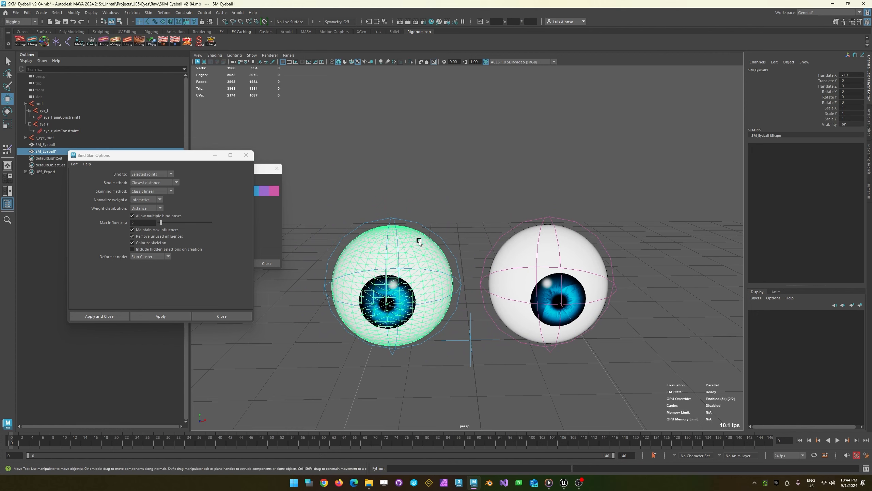
left_click(430, 234)
left_click(427, 236)
left_click(419, 241, "shift")
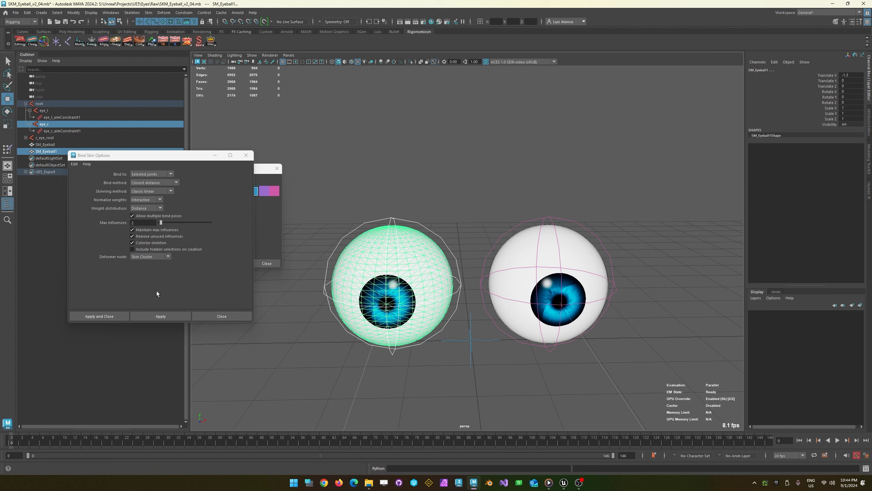
left_click(167, 317)
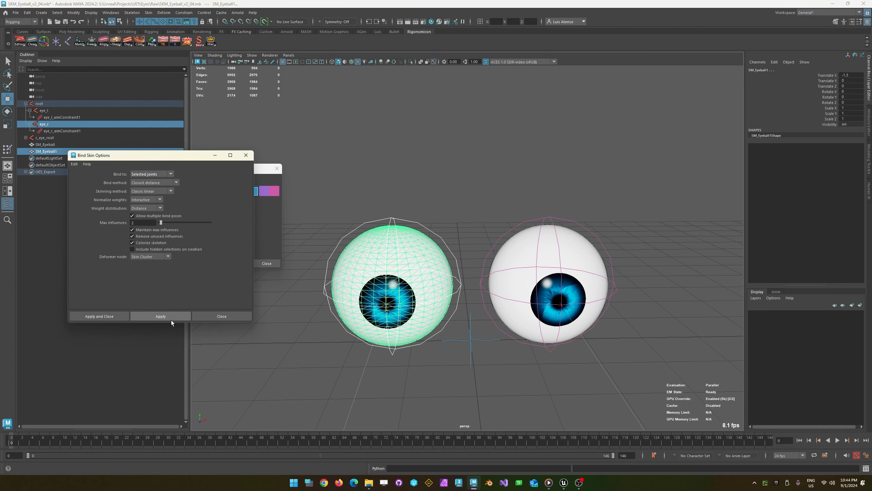
right_click_drag(591, 302, 331, 309, "alt")
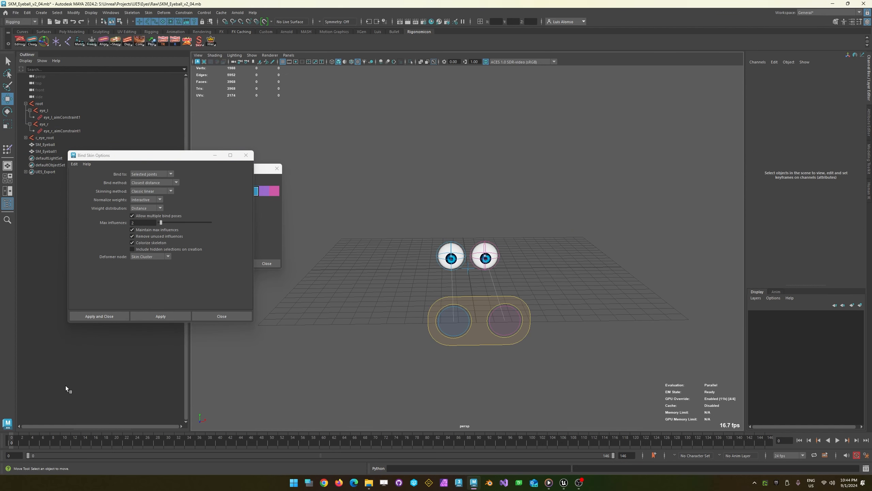
mouse_move(10, 442)
left_mouse_down()
mouse_move(723, 458)
mouse_move(0, 438)
left_mouse_up()
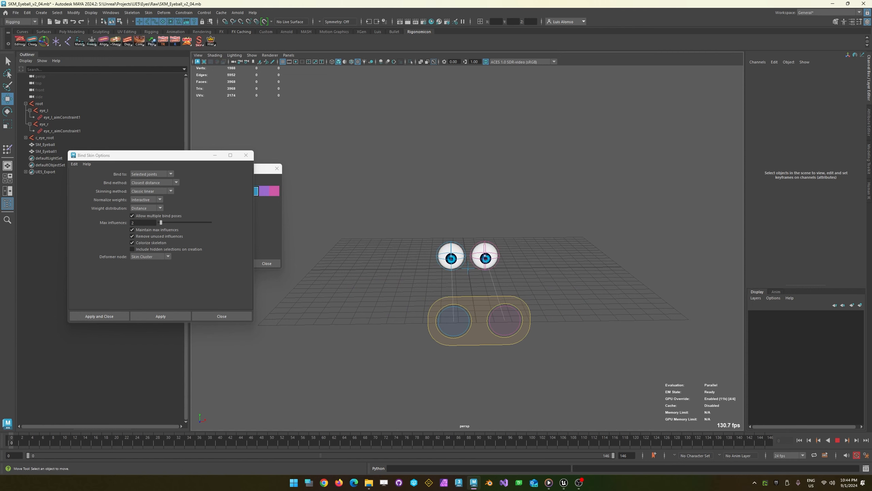
- Expand the UE5_Export set and add SM_Eyeball1 and SM_Eyeball to it
left_click(26, 171)
mouse_move(46, 151)
left_mouse_down()
mouse_move(43, 178)
mouse_move(37, 159)
left_mouse_up()
left_click(35, 152)
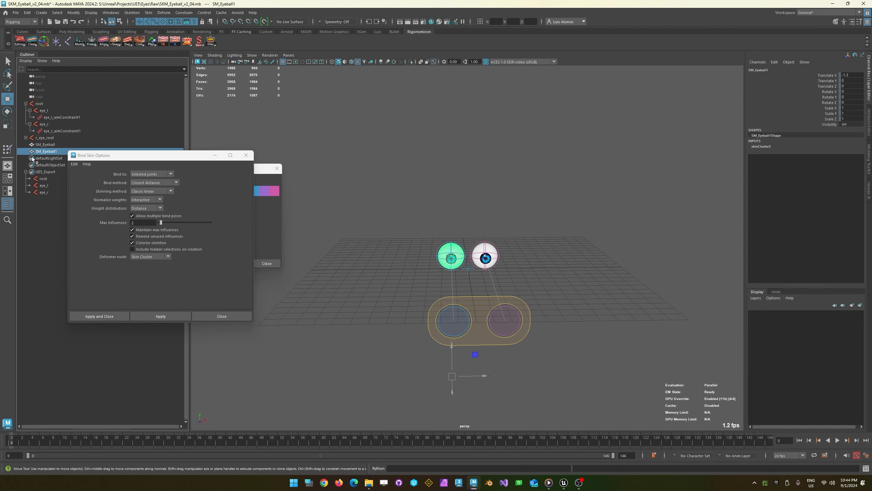
middle_click_drag(33, 152, 33, 179)
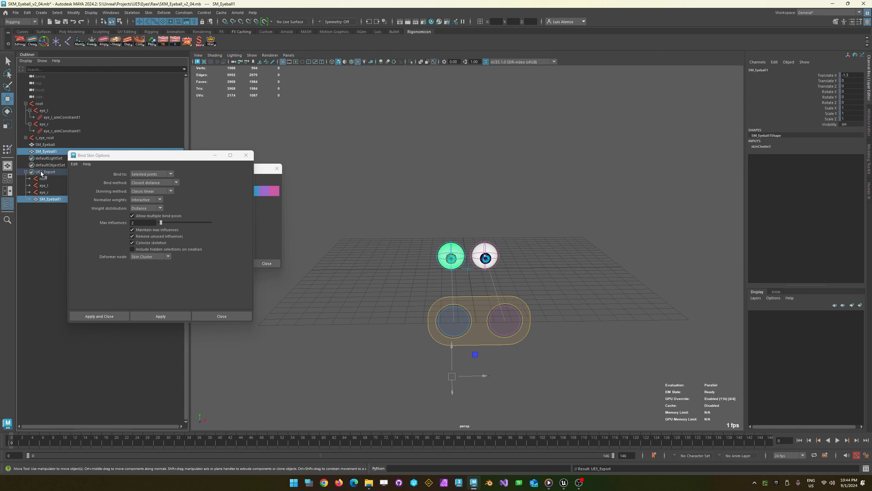
left_click(33, 145)
middle_click_drag(33, 147, 38, 171)
- Select all members of the UE5_Export set
left_click(38, 173)
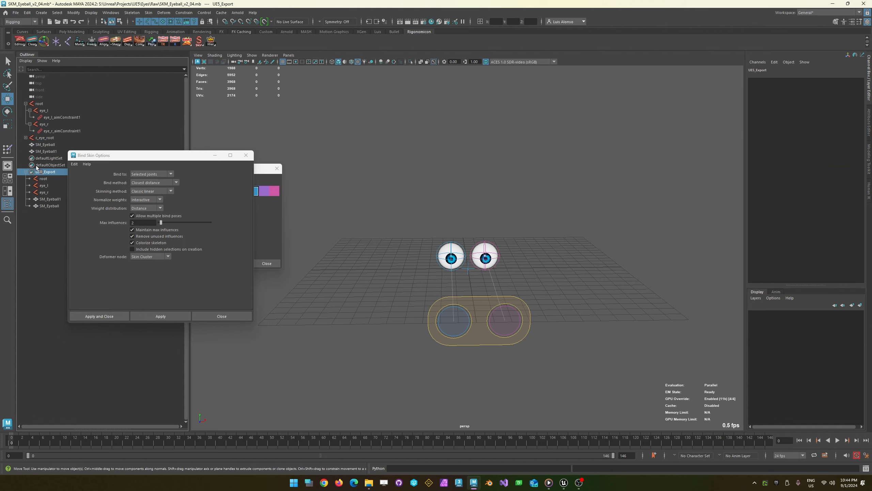
right_click(38, 172)
left_click(54, 174)
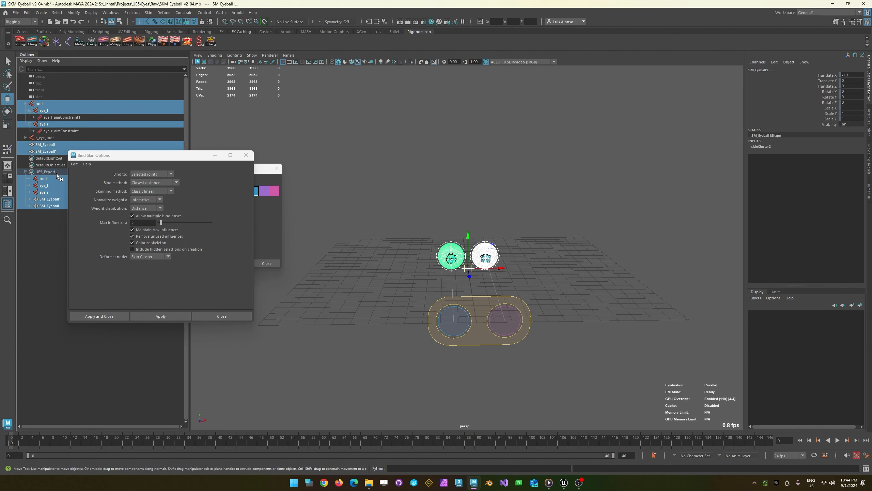
- Export the selected rig members as FBX, replacing the existing SKM_Eyeballs.fbx in the Eyes/Raw folder
left_click(16, 13)
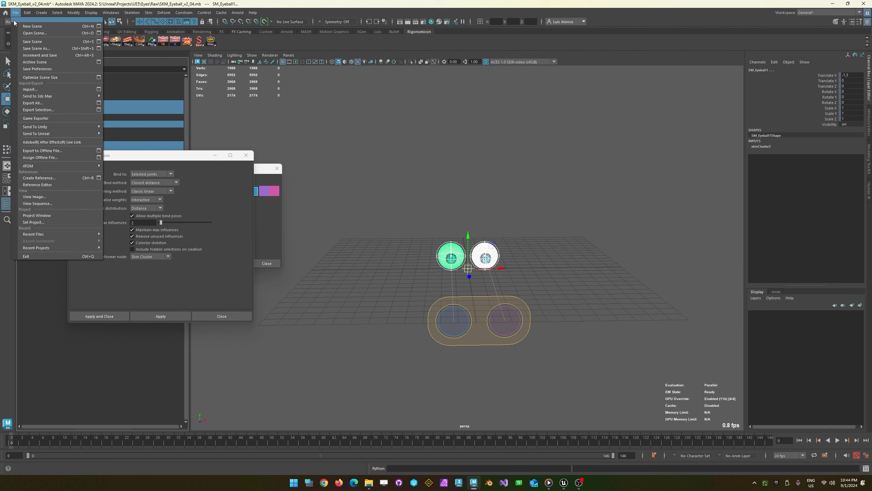
mouse_move(47, 247)
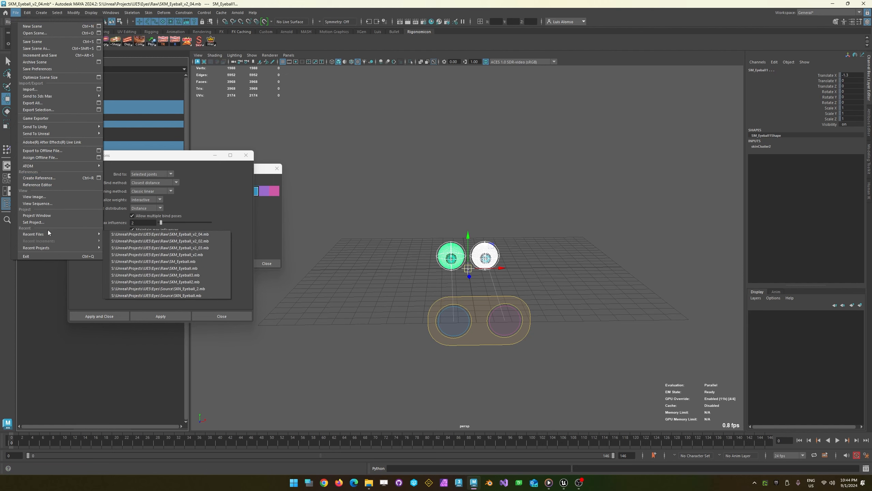
left_click(45, 110)
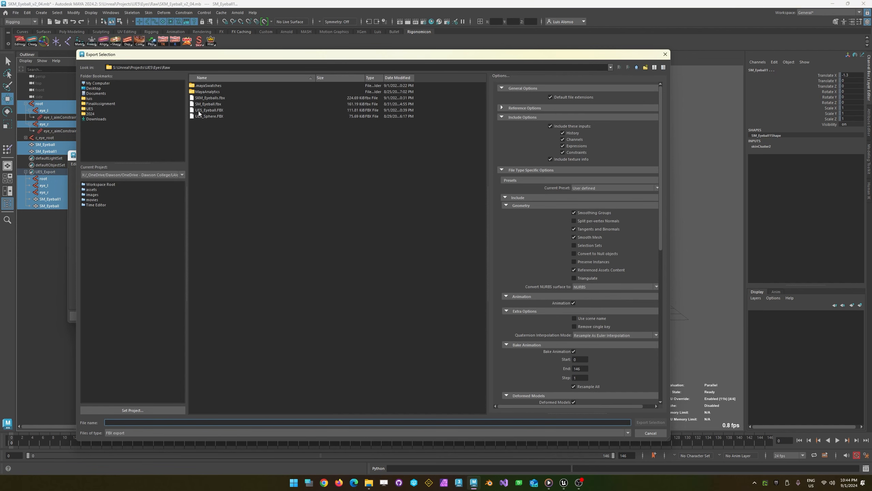
left_click(220, 98)
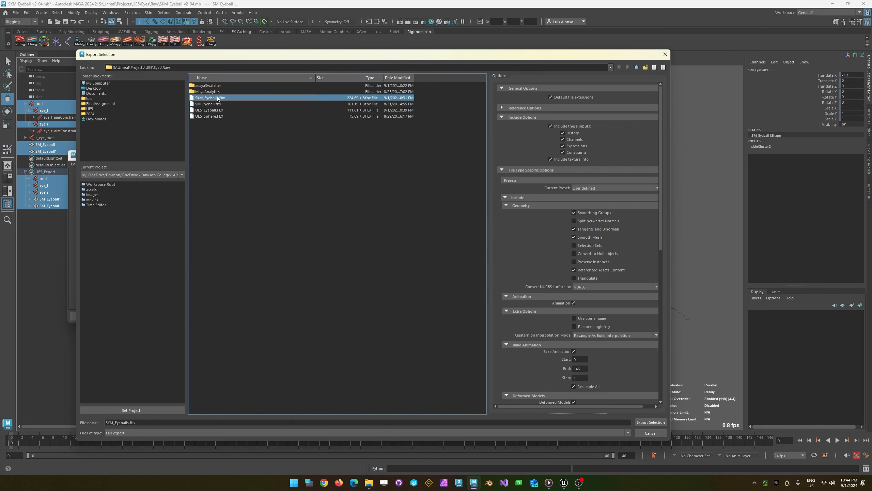
double_click(217, 97)
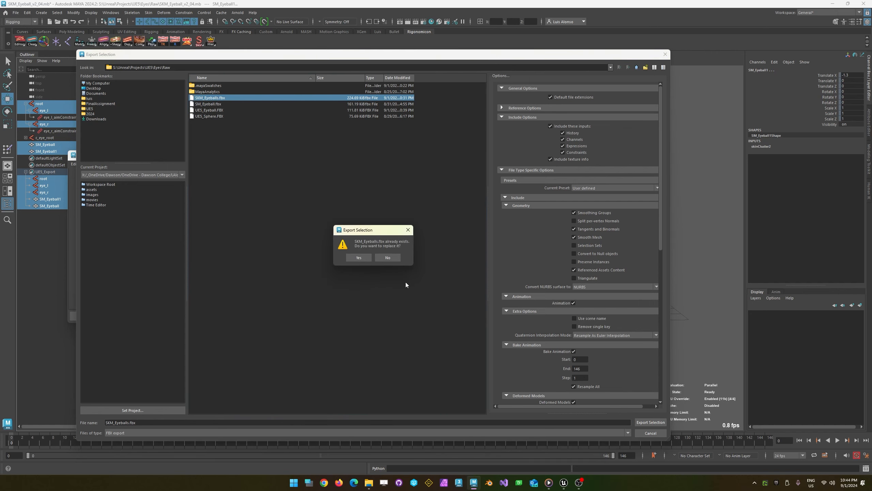
left_click(361, 257)
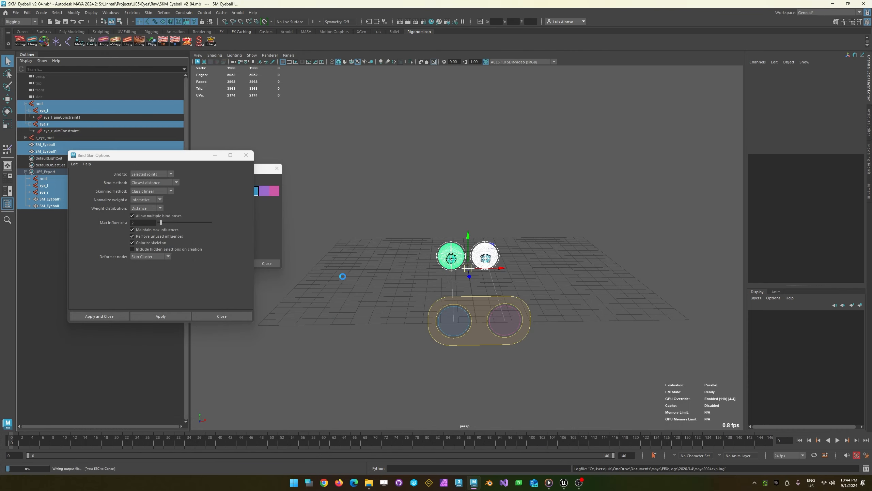
- Switch to Unreal Editor and reimport the SKM_Eyeballs skeletal mesh in the ExampleUse folder
left_click(564, 483)
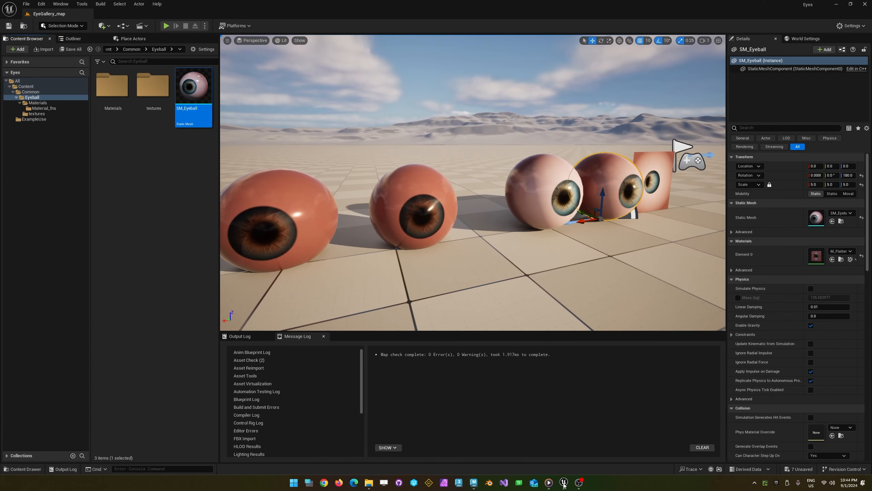
left_click(34, 120)
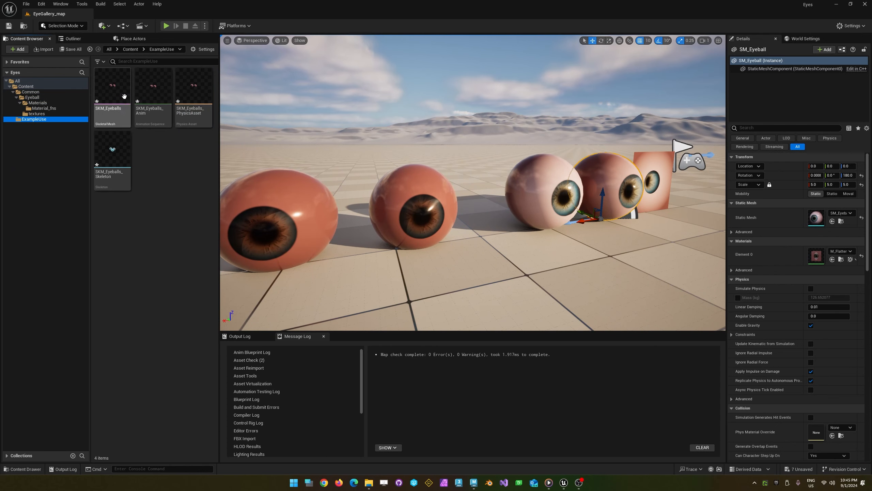
right_click(116, 88)
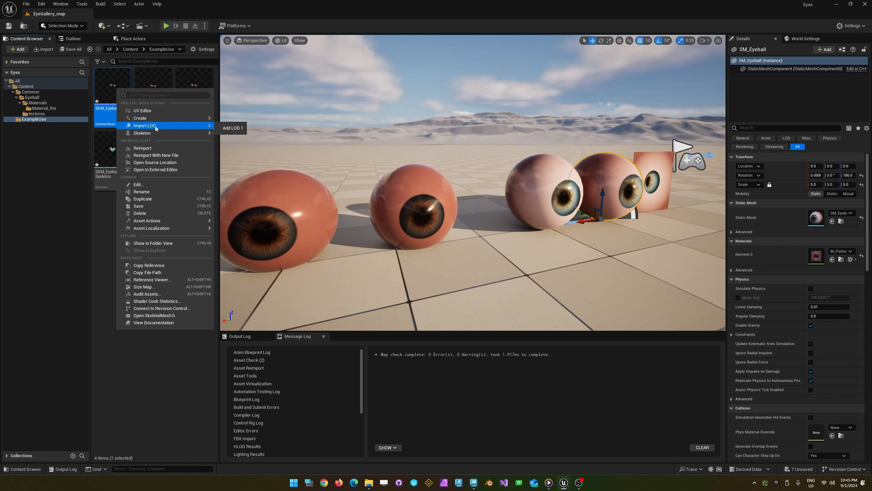
left_click(142, 149)
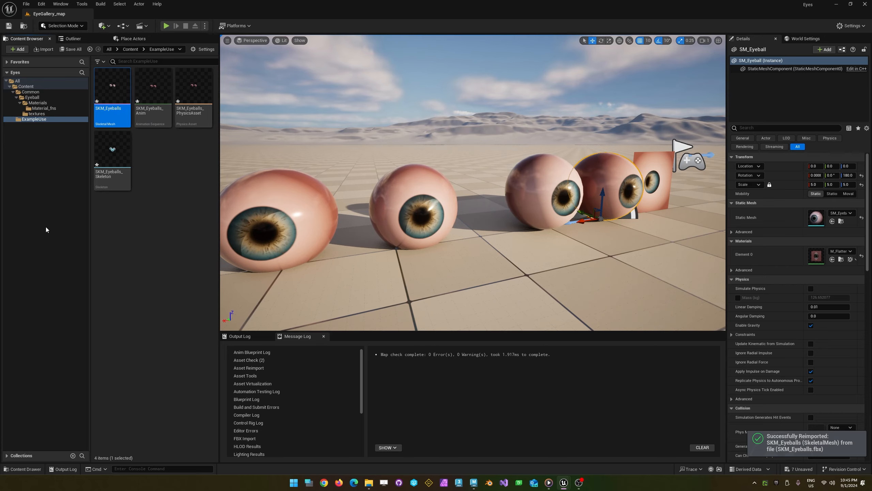
- Select the SKM_Eyeballs actor in the level and examine its reimported eyes beside the other eyeballs
left_click_drag(440, 287, 409, 282, "alt")
right_click_drag(440, 287, 424, 292, "alt")
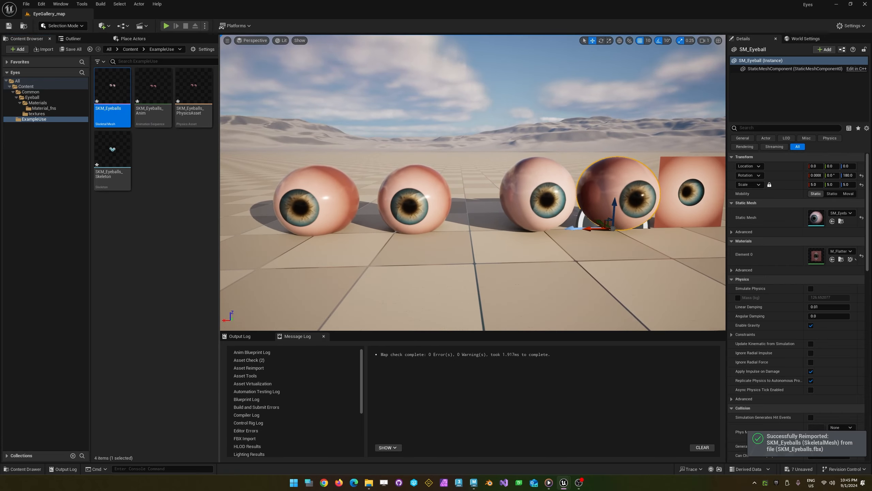
left_click_drag(441, 287, 501, 285, "alt")
left_click(848, 194)
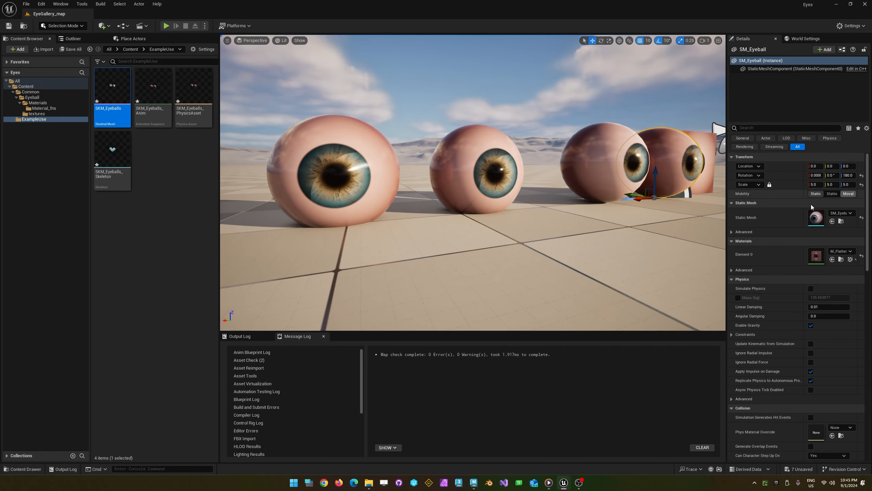
left_click(816, 194)
left_click_drag(481, 206, 391, 182, "alt")
left_click(391, 184)
left_click_drag(433, 203, 399, 208)
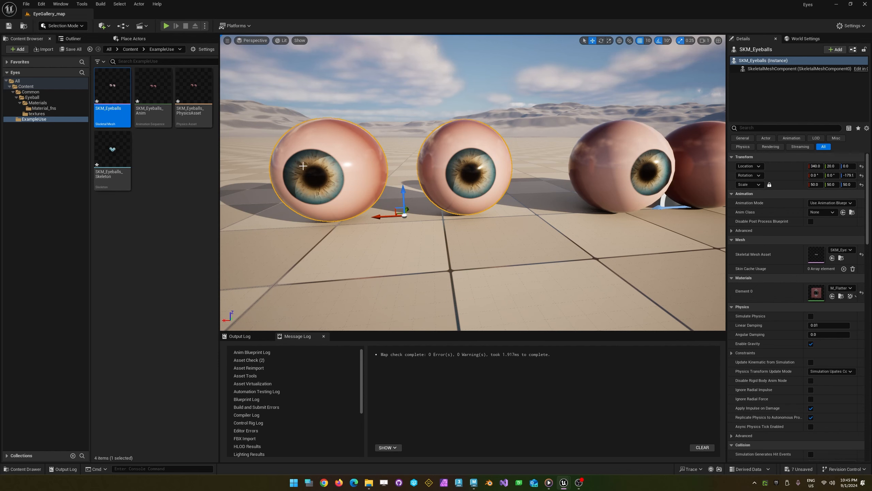
left_click_drag(303, 166, 359, 183, "alt")
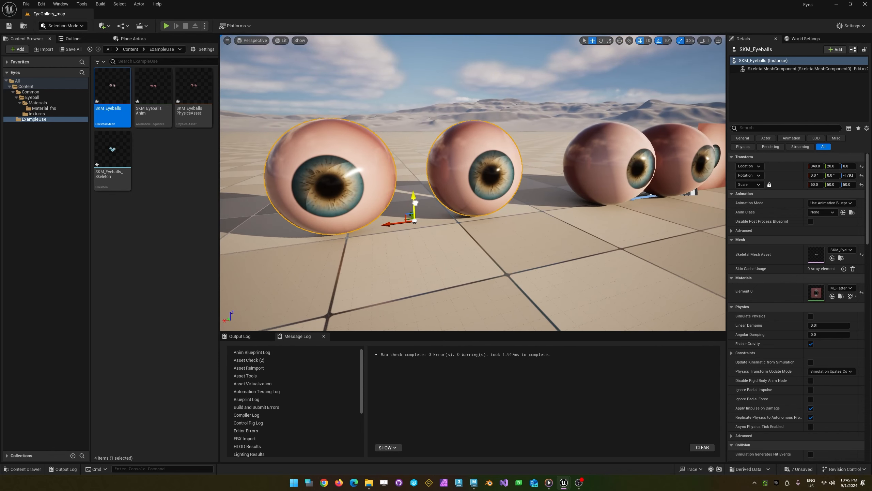
mouse_move(415, 203)
left_mouse_down()
mouse_move(422, 123)
mouse_move(406, 208)
left_mouse_up()
key("ctrl+z")
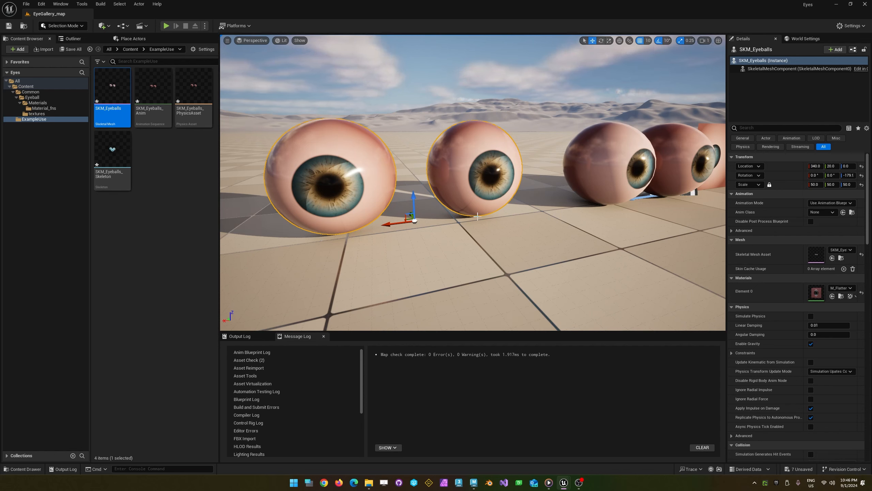
scroll(477, 215, "down", 3)
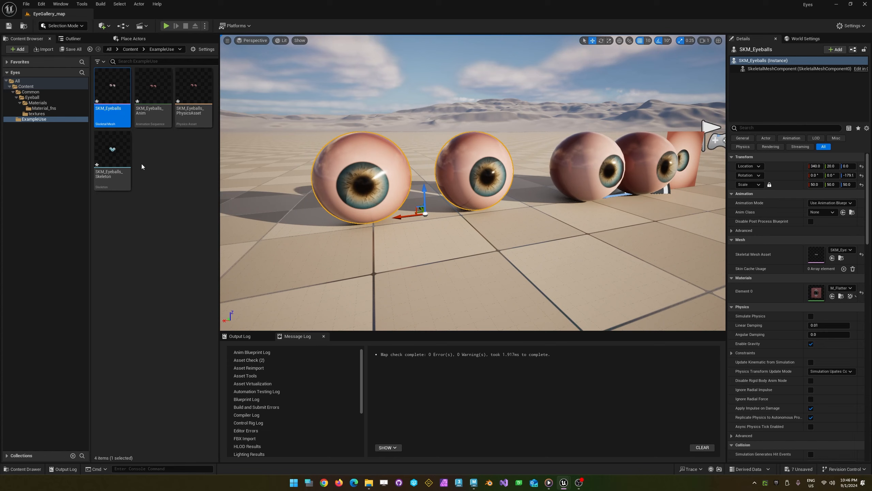
- Open the SKM_Eyeballs_Anim animation sequence and examine both eyes in its preview
double_click(153, 87)
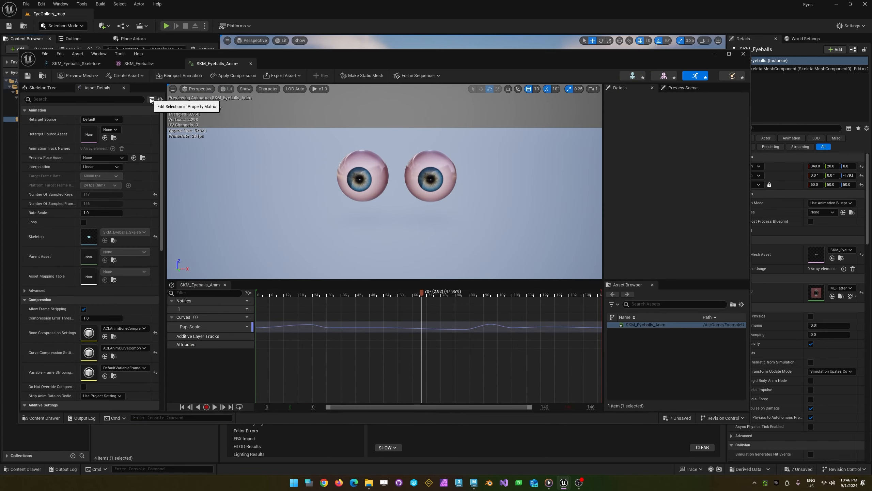
scroll(340, 203, "up", 5)
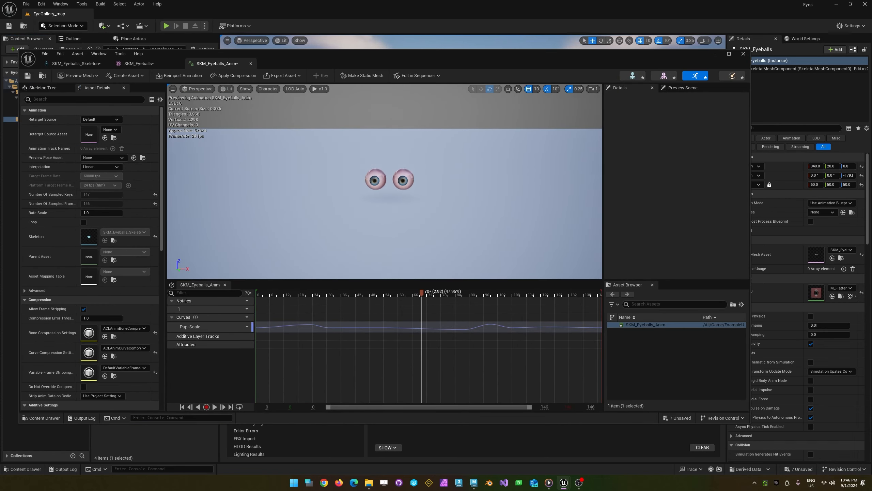
scroll(354, 191, "down", 4)
left_click_drag(354, 191, 324, 203)
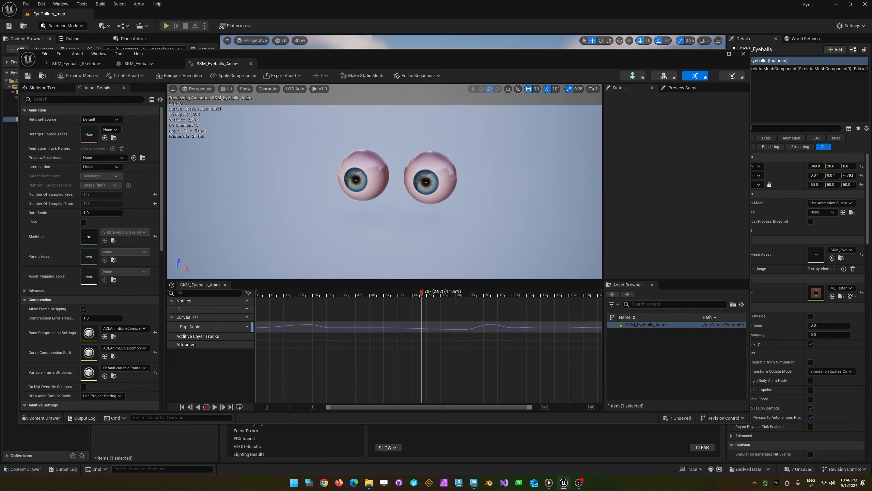
scroll(289, 191, "up", 3)
scroll(296, 193, "down", 4)
- Rotate the animation preview's light so that the eyes cast long shadows behind them
key("l")
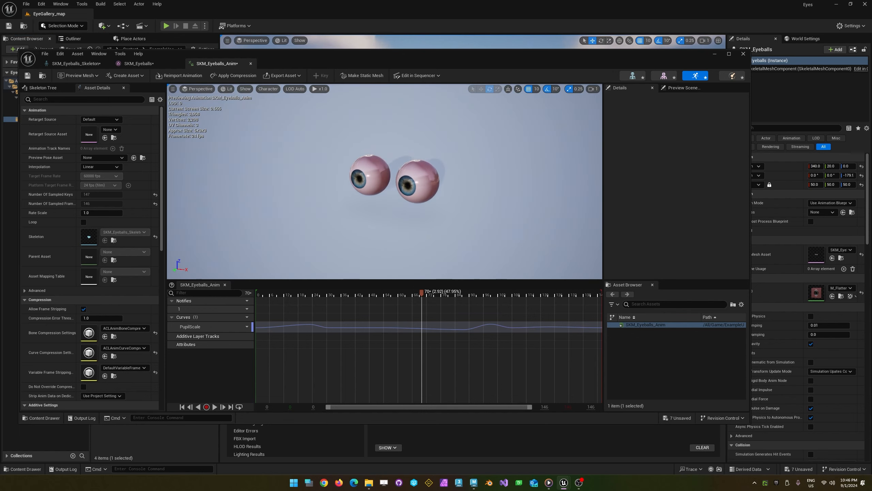
mouse_move(323, 203)
left_mouse_down()
mouse_move(306, 203)
mouse_move(329, 203)
mouse_move(318, 203)
left_mouse_up()
left_click_drag(409, 184, 403, 183)
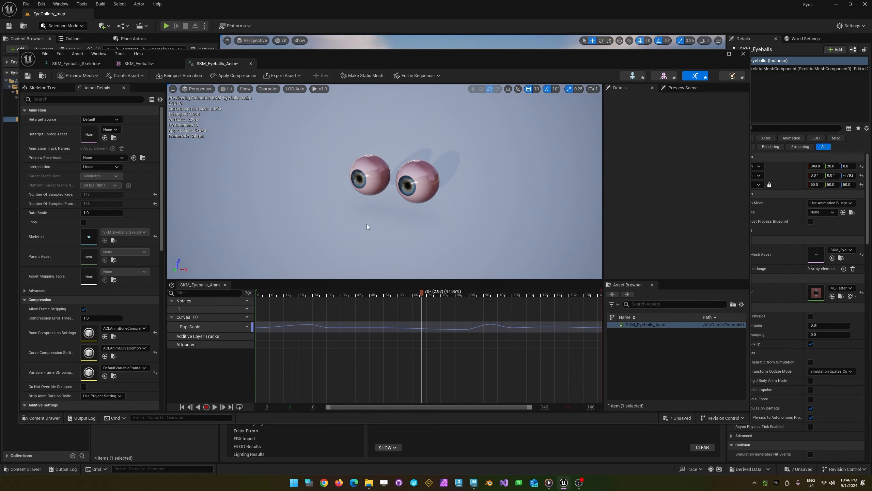
mouse_move(367, 224)
left_mouse_down("alt")
mouse_move(295, 227)
mouse_move(353, 230)
mouse_move(388, 207)
mouse_move(368, 207)
left_mouse_up("alt")
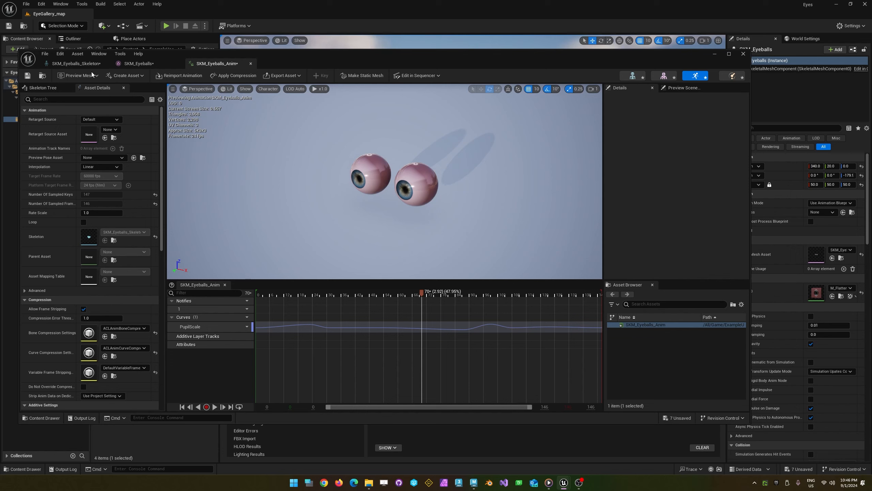
- Scrub SKM_Eyeballs_Anim back to its first frame and play the animation
left_click_drag(345, 221, 377, 217, "alt")
scroll(358, 209, "up", 3)
scroll(359, 210, "down", 4)
left_click_drag(426, 288, 242, 283)
key("space")
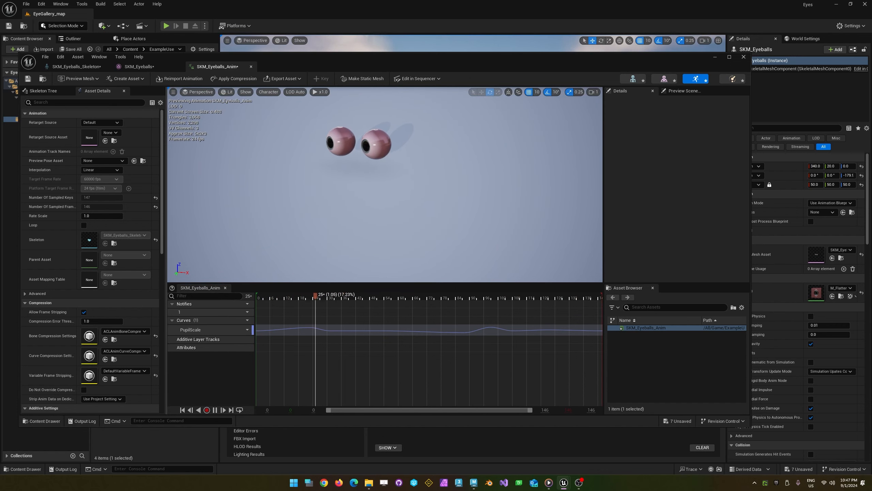
- Examine the eyes' gaze and pupil motion close up during the animation playback
right_click_drag(353, 165, 353, 153)
key("super")
key("super")
scroll(362, 161, "up", 3)
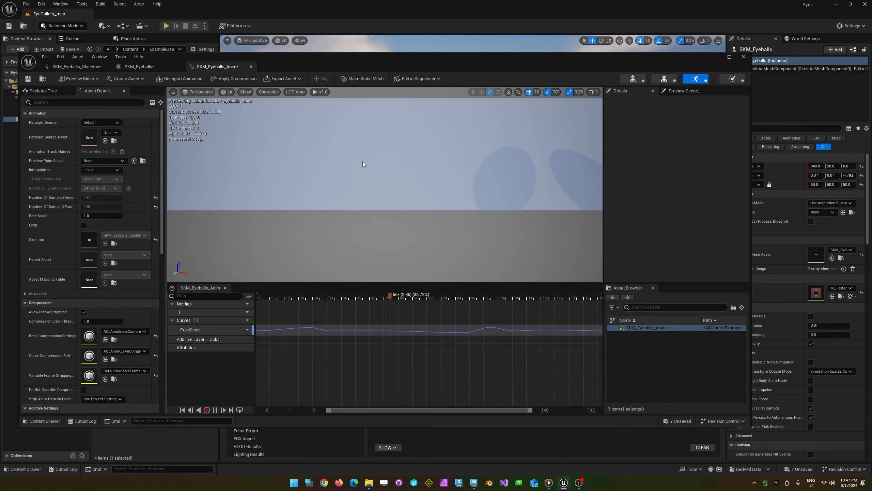
scroll(356, 164, "down", 4)
middle_click_drag(357, 164, 353, 163, "alt")
mouse_move(343, 165)
right_mouse_down("alt")
mouse_move(375, 164)
mouse_move(361, 165)
right_mouse_up("alt")
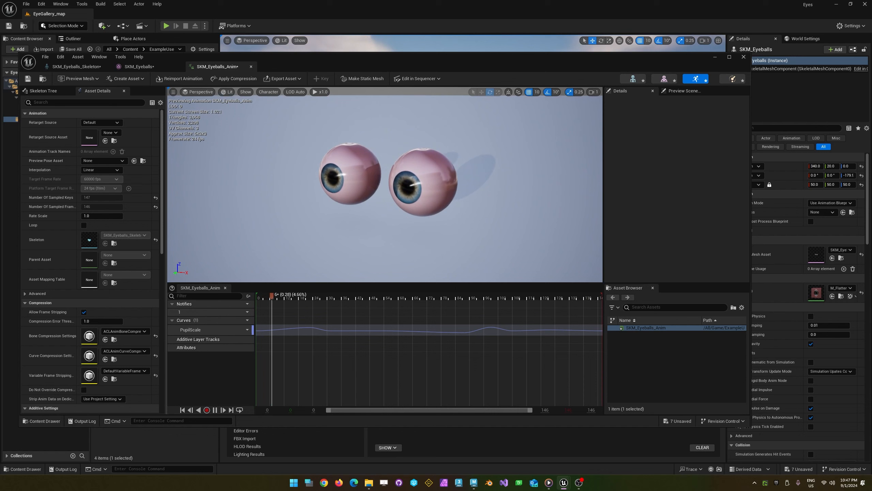